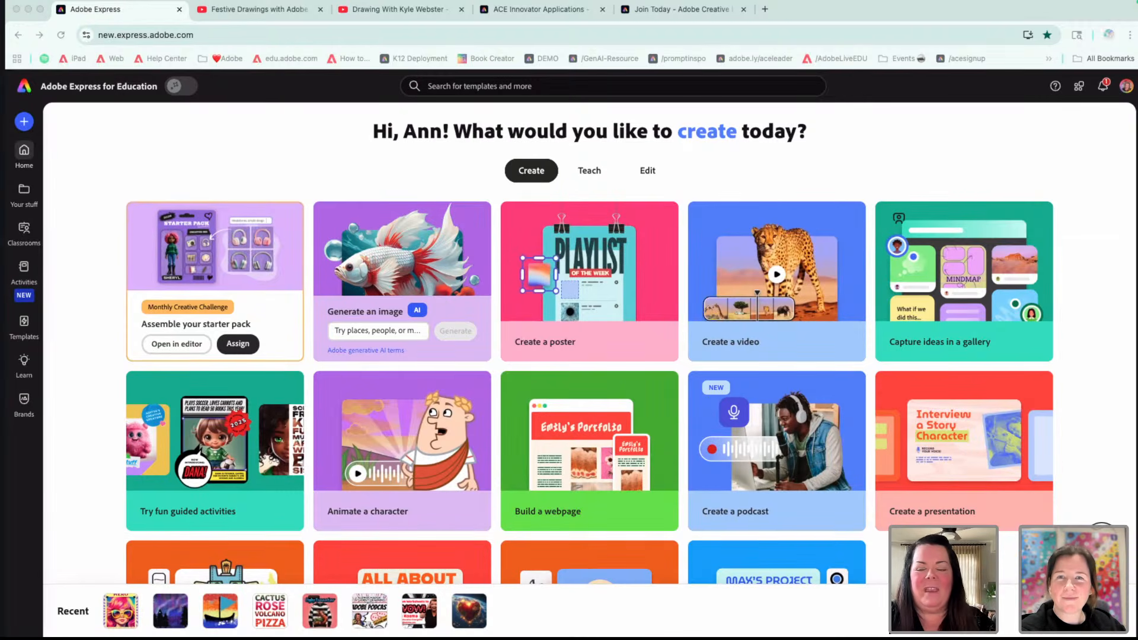
# - Start a new blank drawing from the home page's creation options and look over the available coloring templates
pyautogui.scroll(-3, 571, 496)
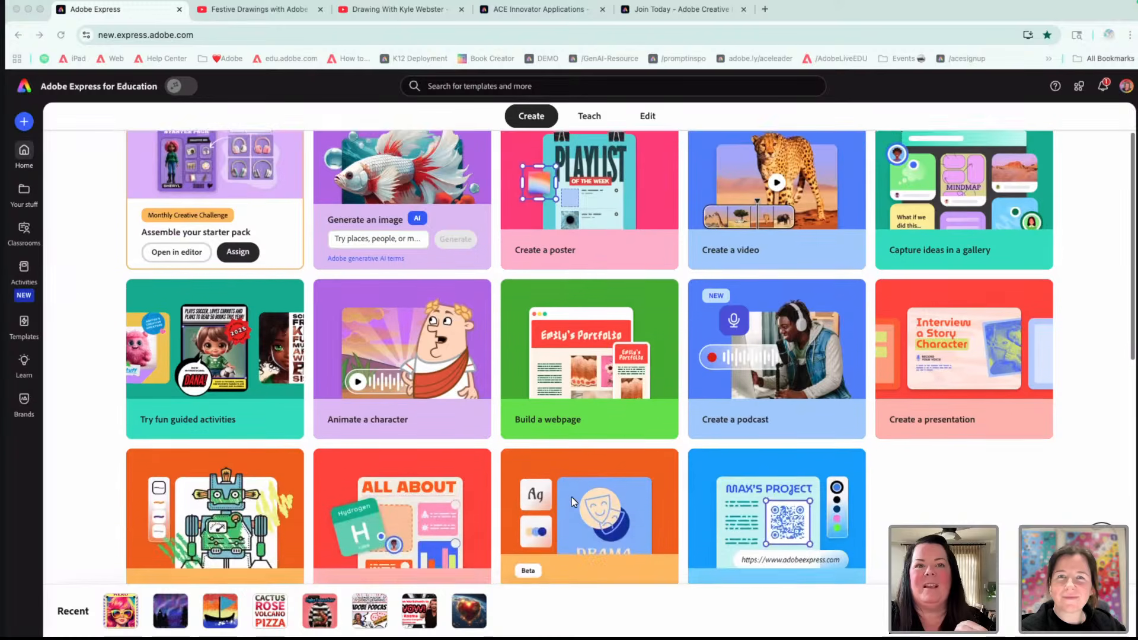
pyautogui.scroll(-1, 571, 496)
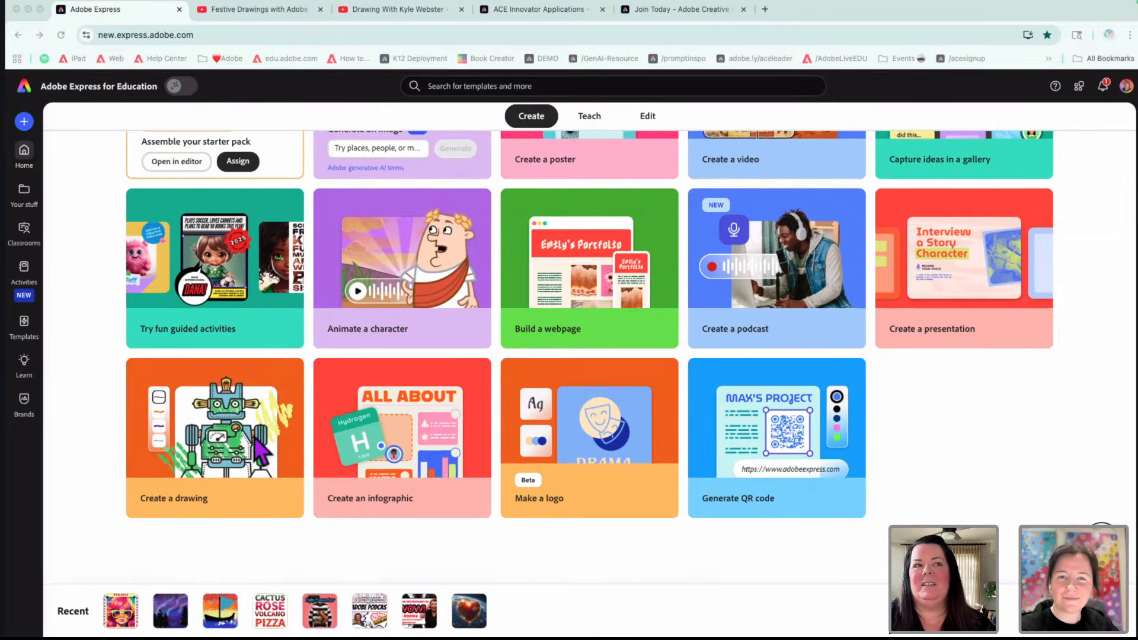
pyautogui.click(249, 446)
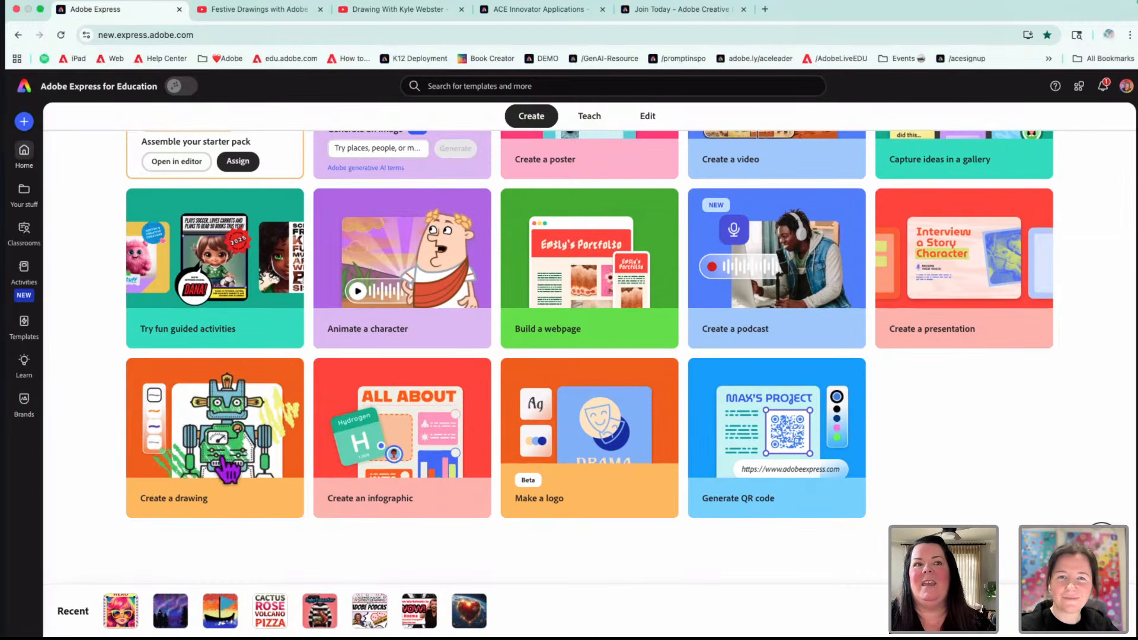
pyautogui.click(245, 425)
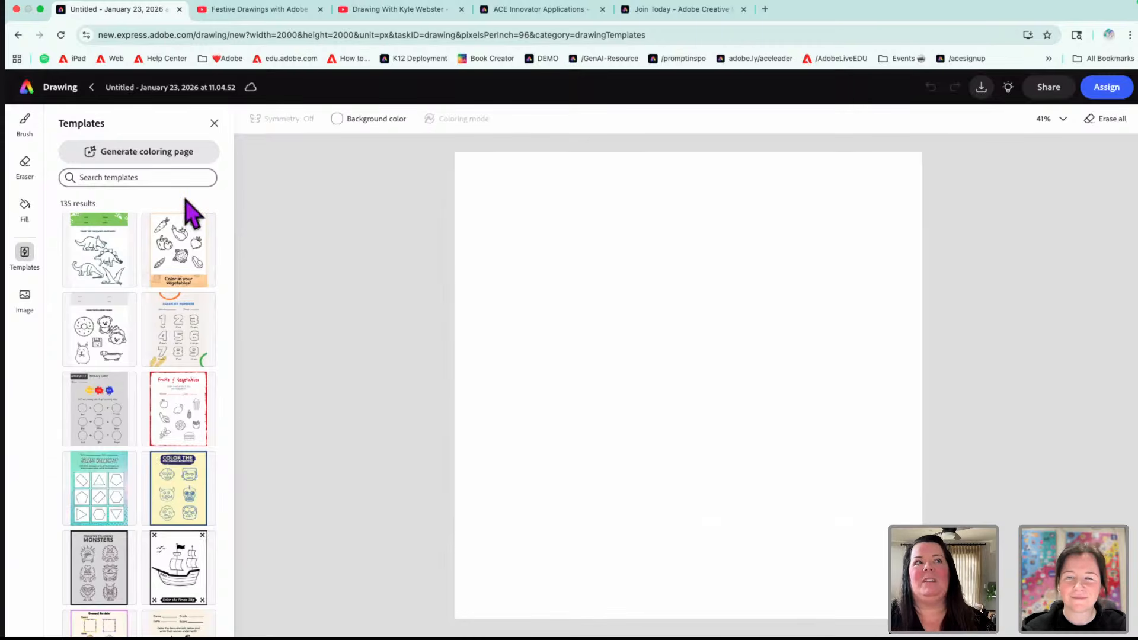
pyautogui.scroll(-6, 185, 530)
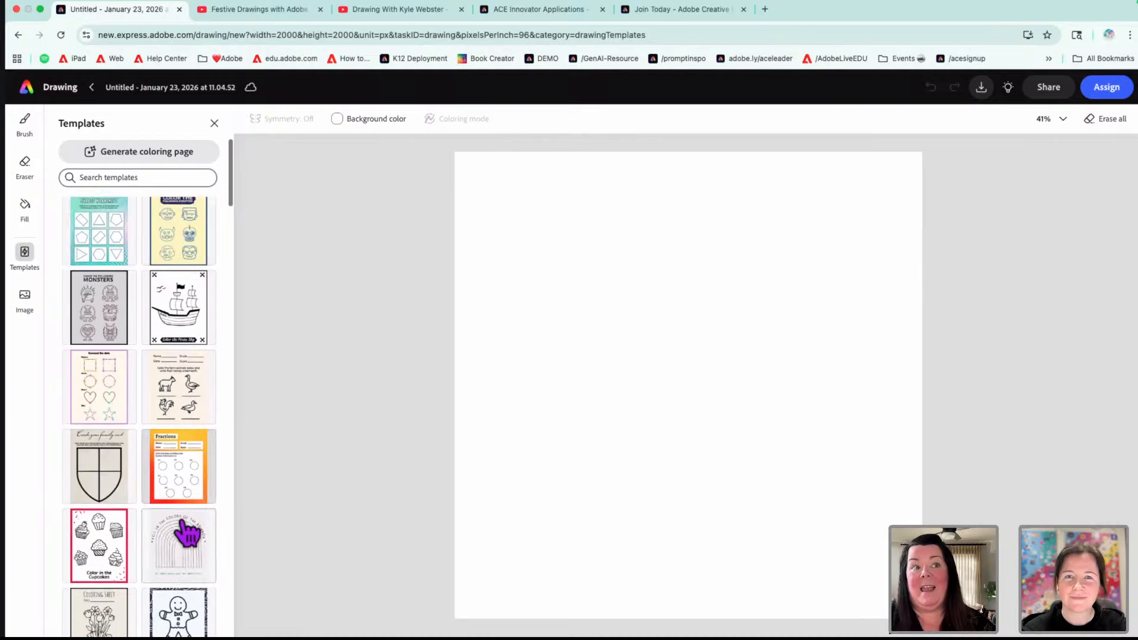
pyautogui.scroll(7, 187, 533)
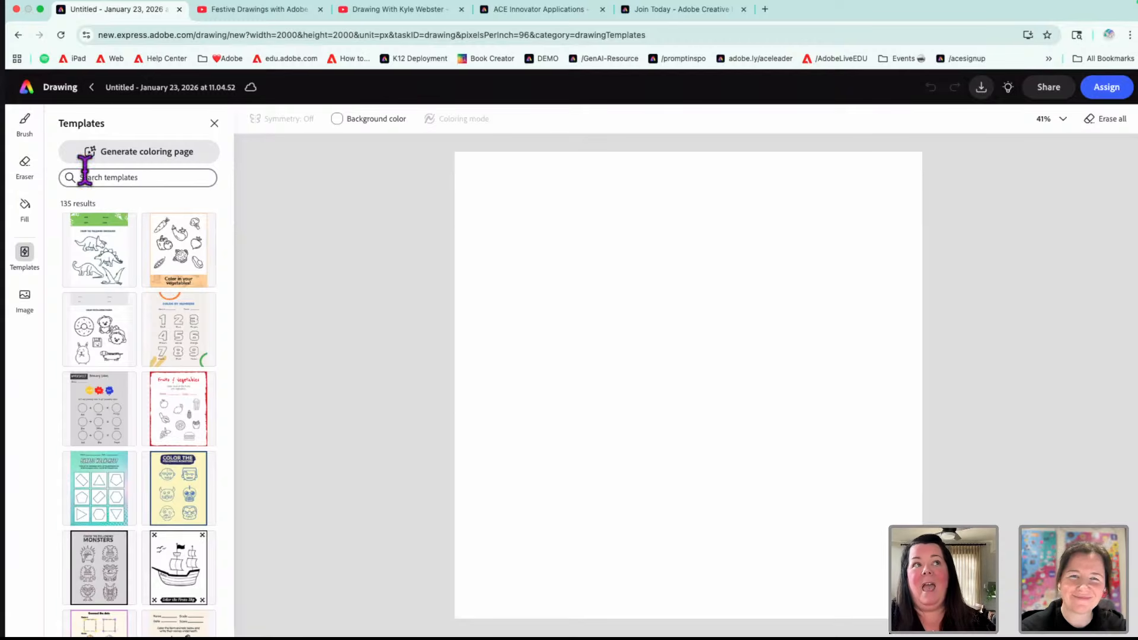
# - Activate the Brush tool and look through the brush library from the Basic set to the Art supplies set
pyautogui.click(30, 118)
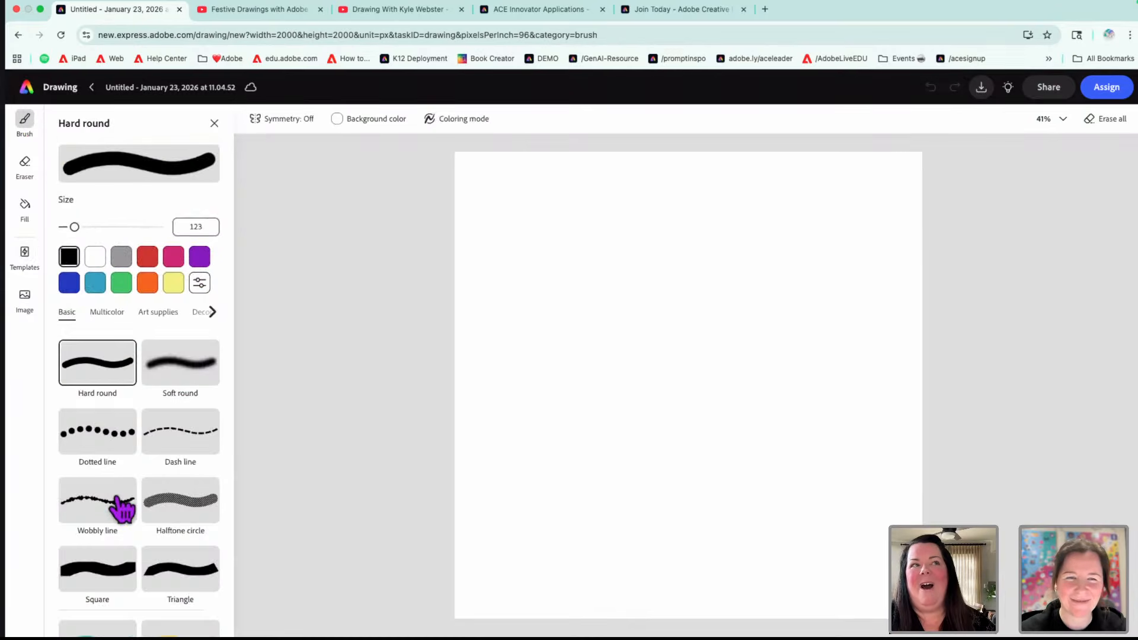
pyautogui.scroll(-3, 119, 508)
pyautogui.scroll(-4, 116, 499)
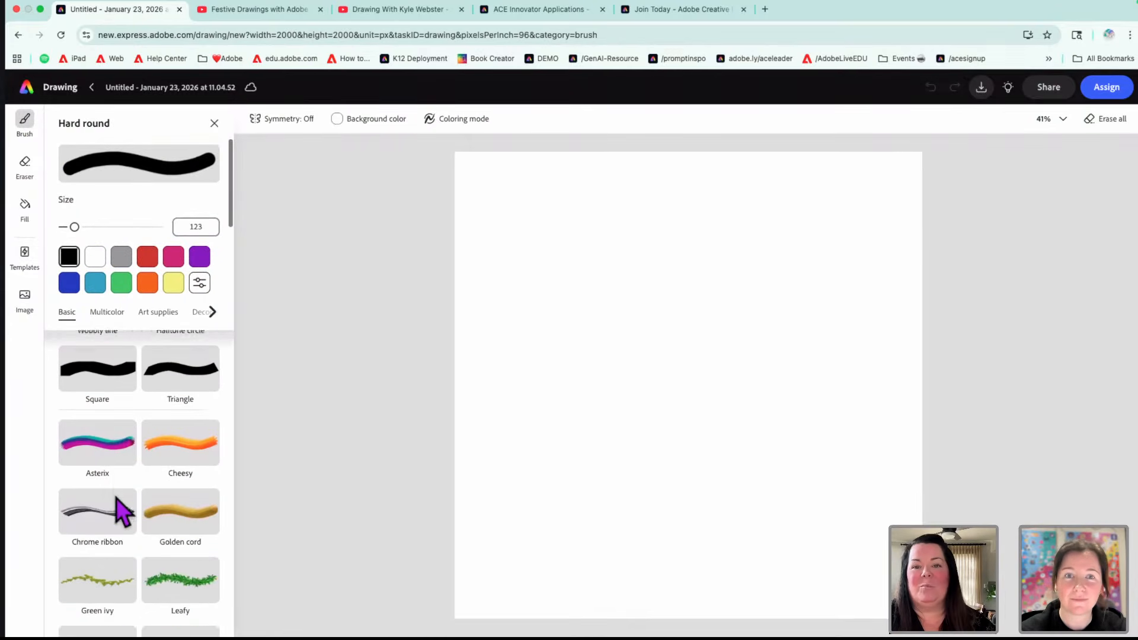
pyautogui.scroll(-3, 121, 509)
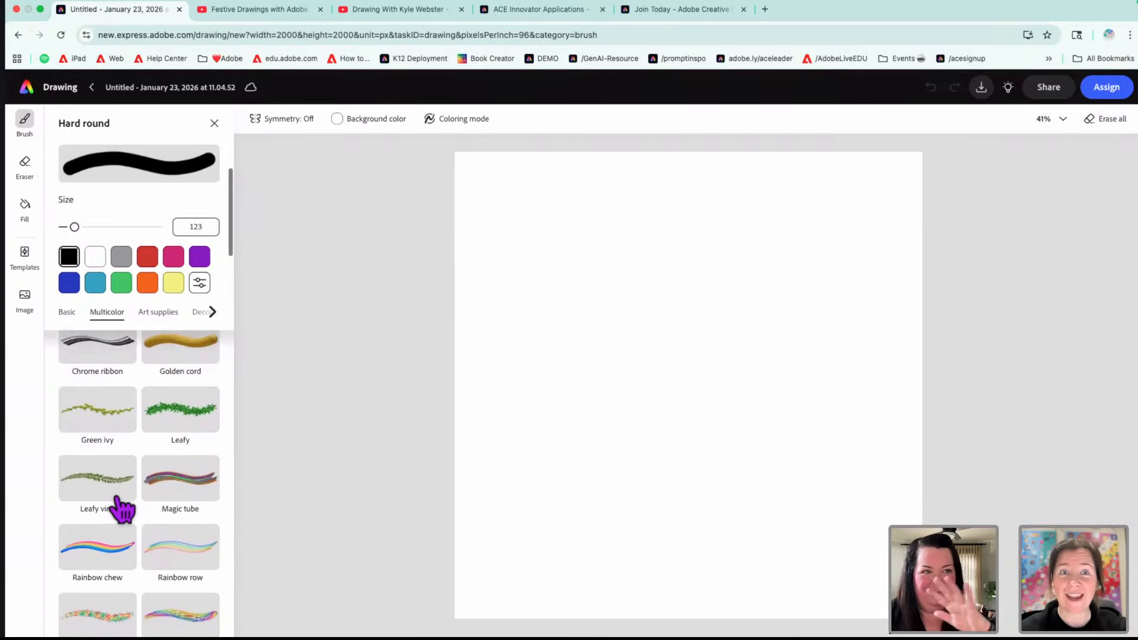
pyautogui.scroll(-2, 122, 508)
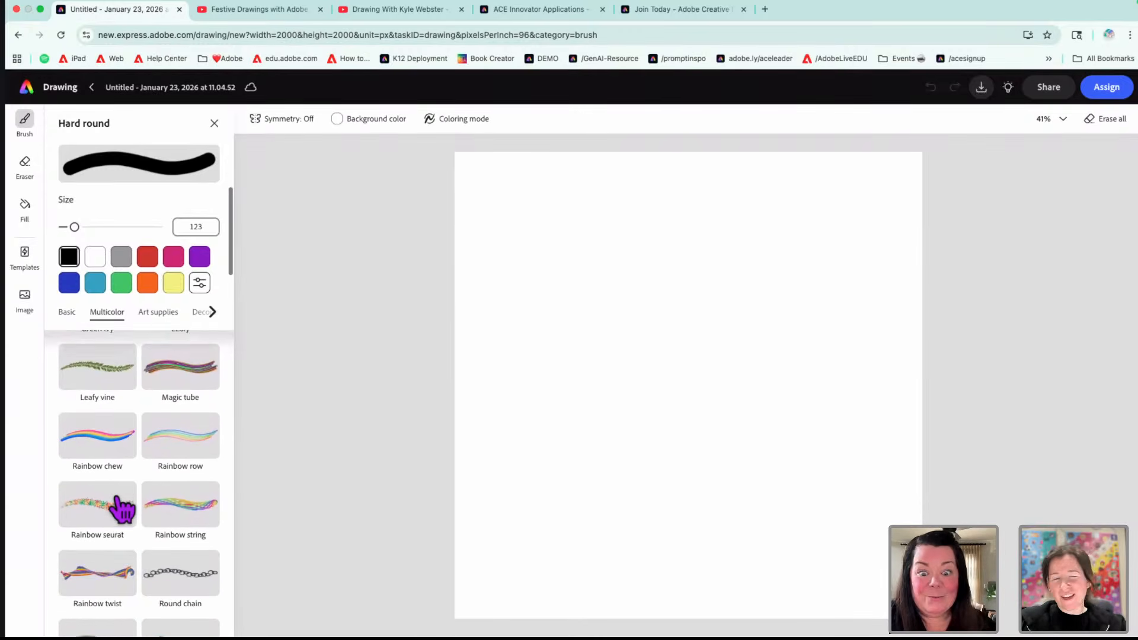
pyautogui.scroll(-8, 121, 508)
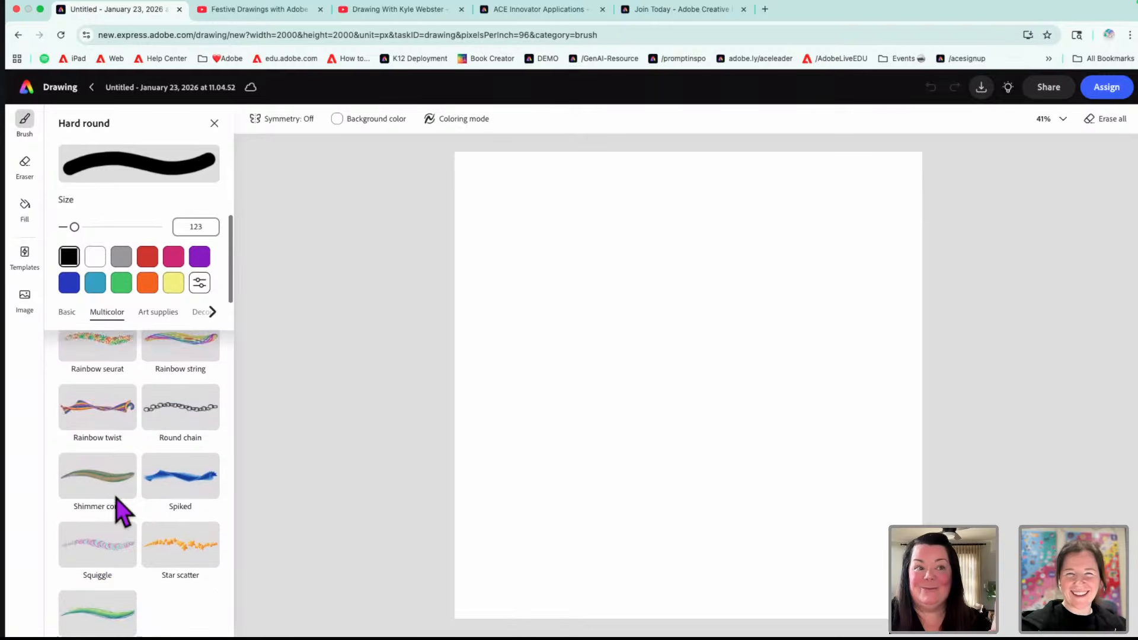
pyautogui.scroll(-4, 122, 508)
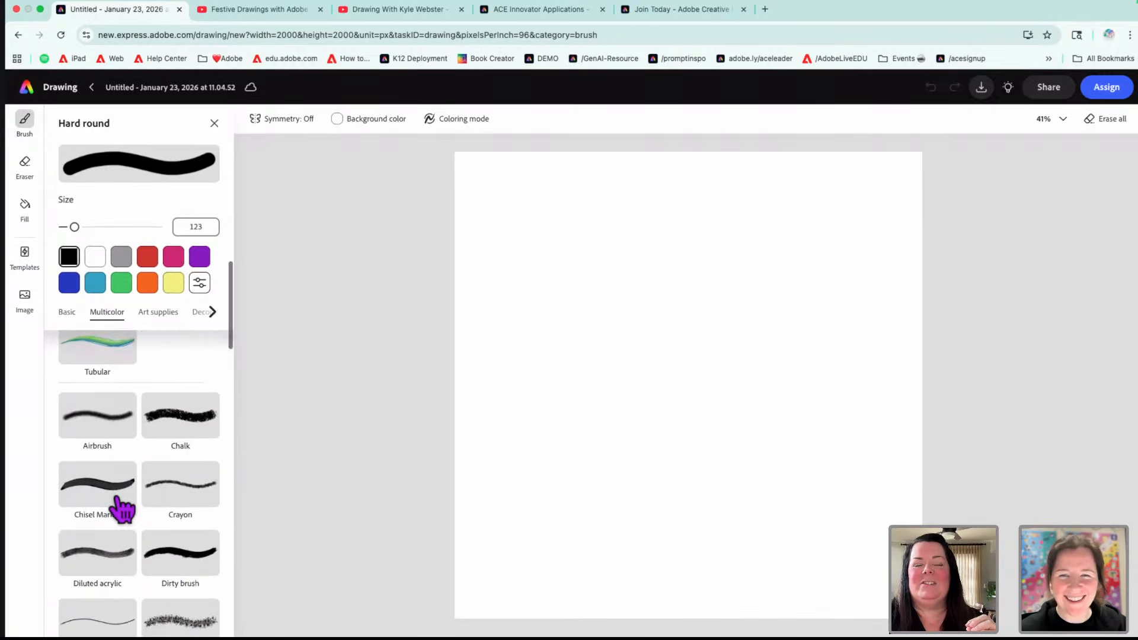
pyautogui.scroll(-1, 121, 509)
pyautogui.scroll(13, 122, 508)
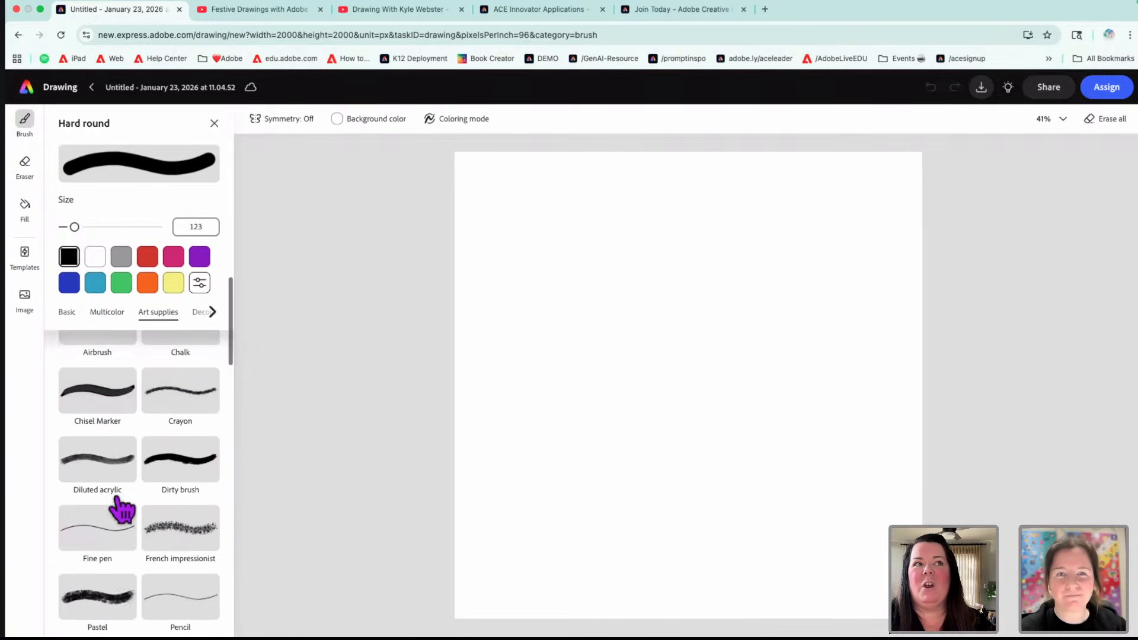
pyautogui.scroll(10, 121, 508)
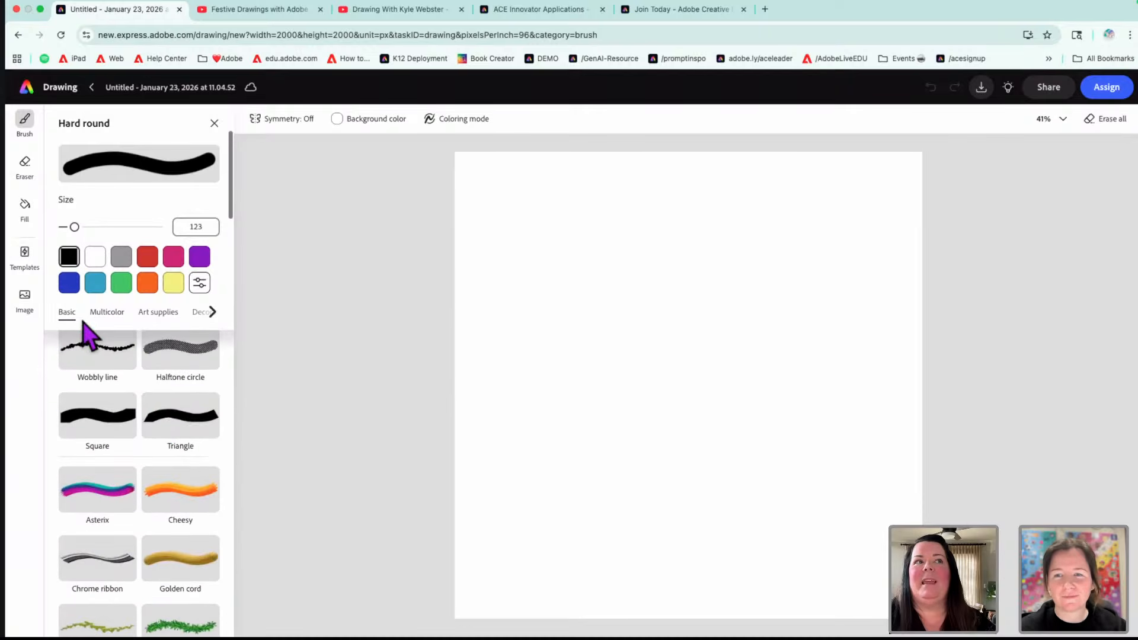
# - Compare the Multicolor, Art supplies and Decorative brush categories, and return to the Basic brushes
pyautogui.click(109, 320)
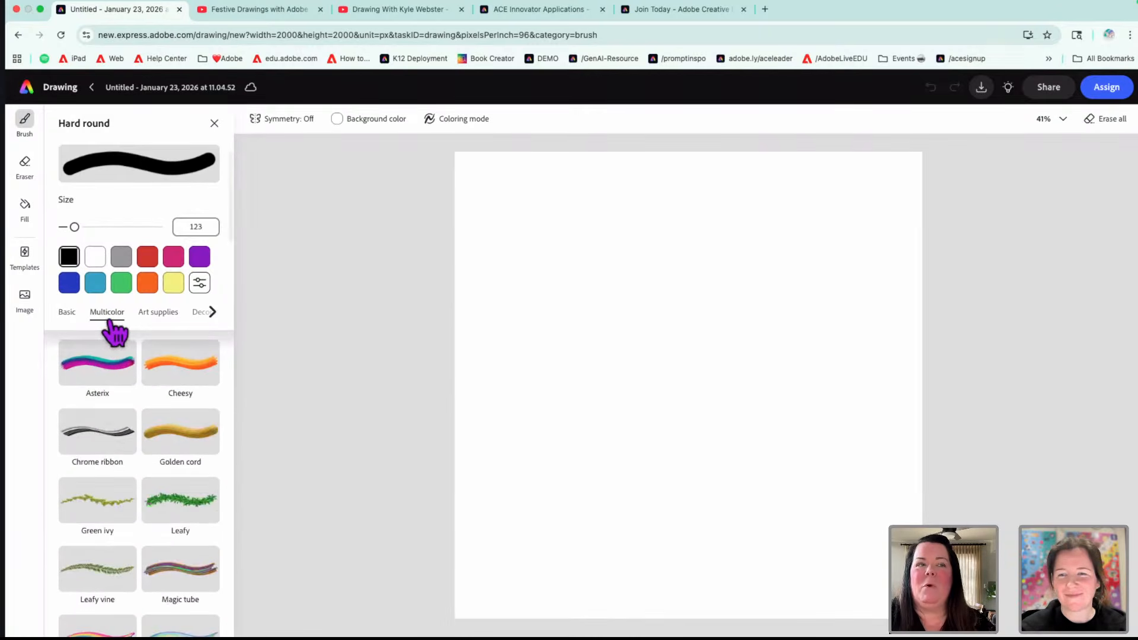
pyautogui.click(155, 314)
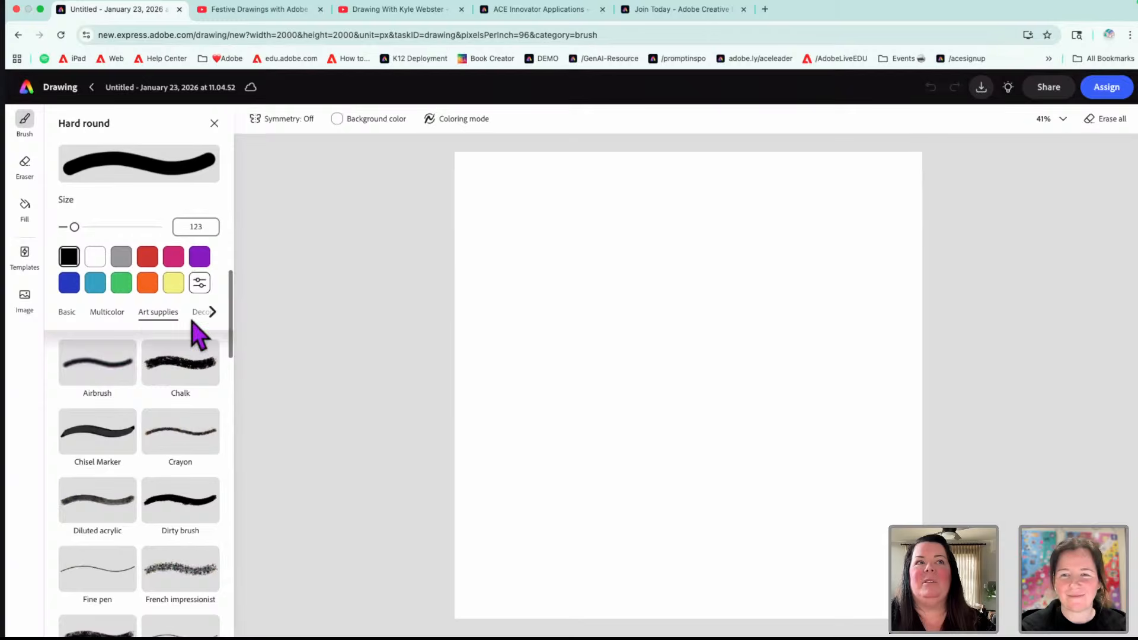
pyautogui.click(212, 314)
pyautogui.click(208, 318)
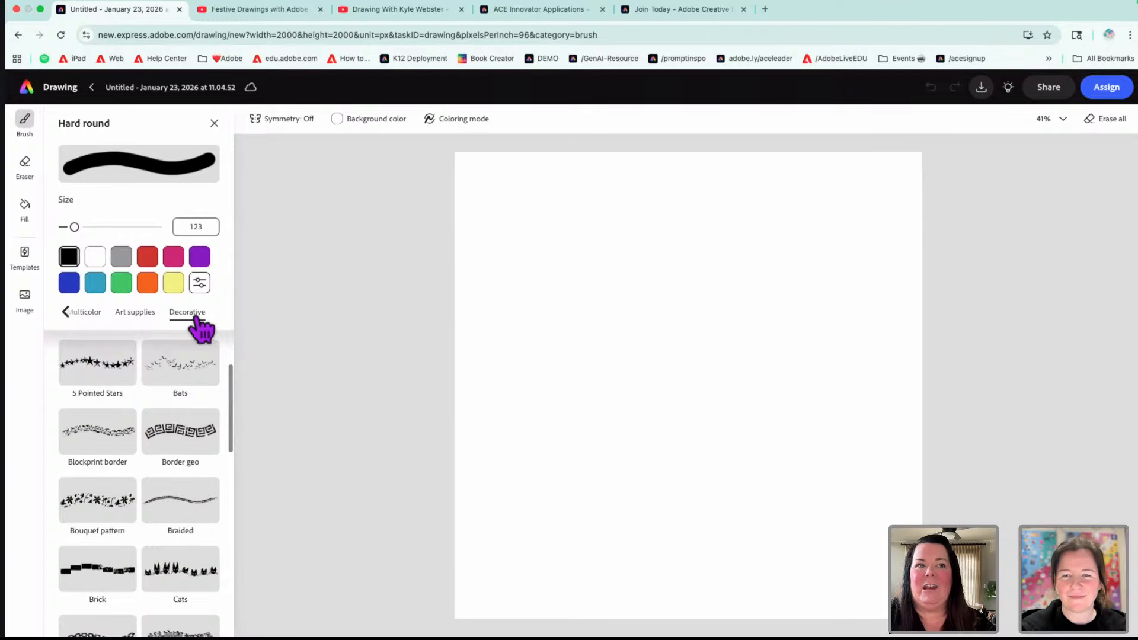
pyautogui.click(142, 313)
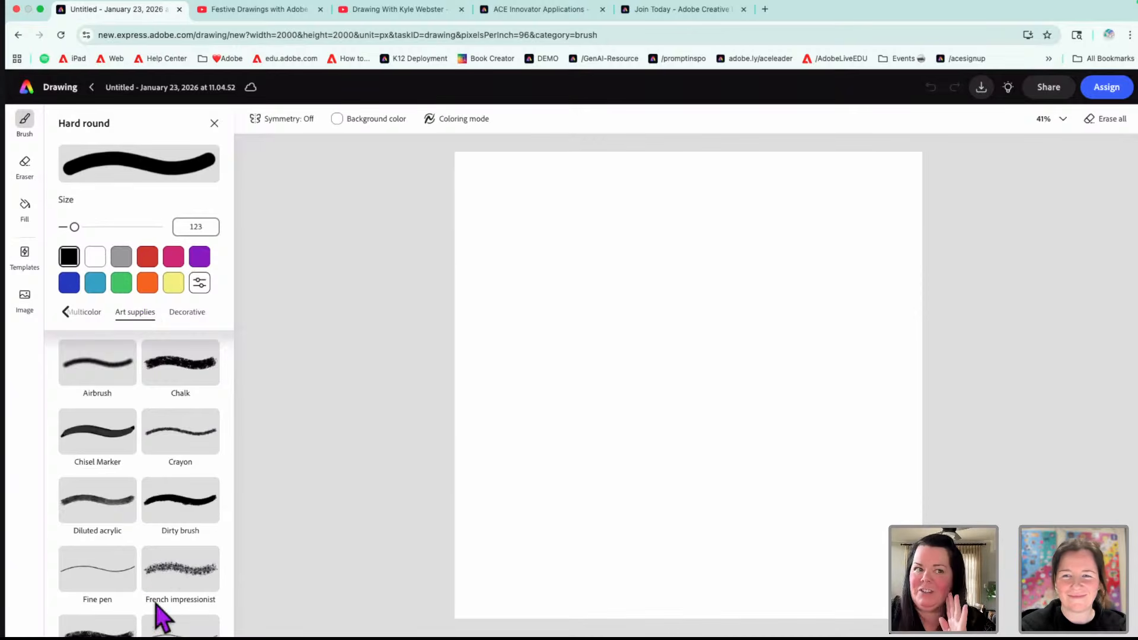
pyautogui.scroll(1, 183, 570)
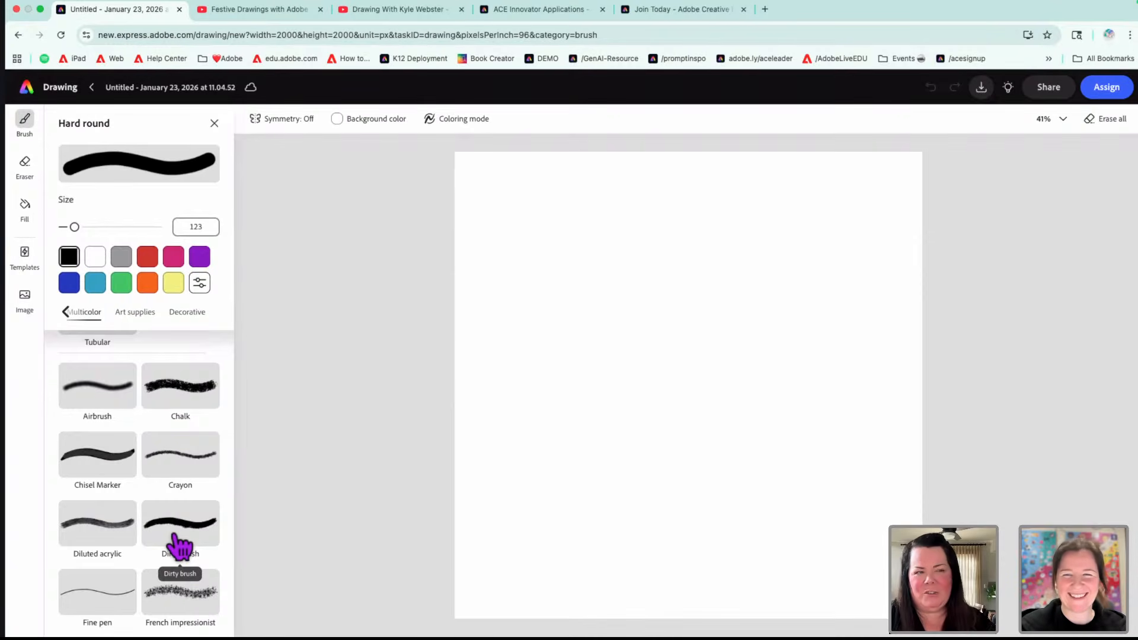
pyautogui.scroll(15, 180, 542)
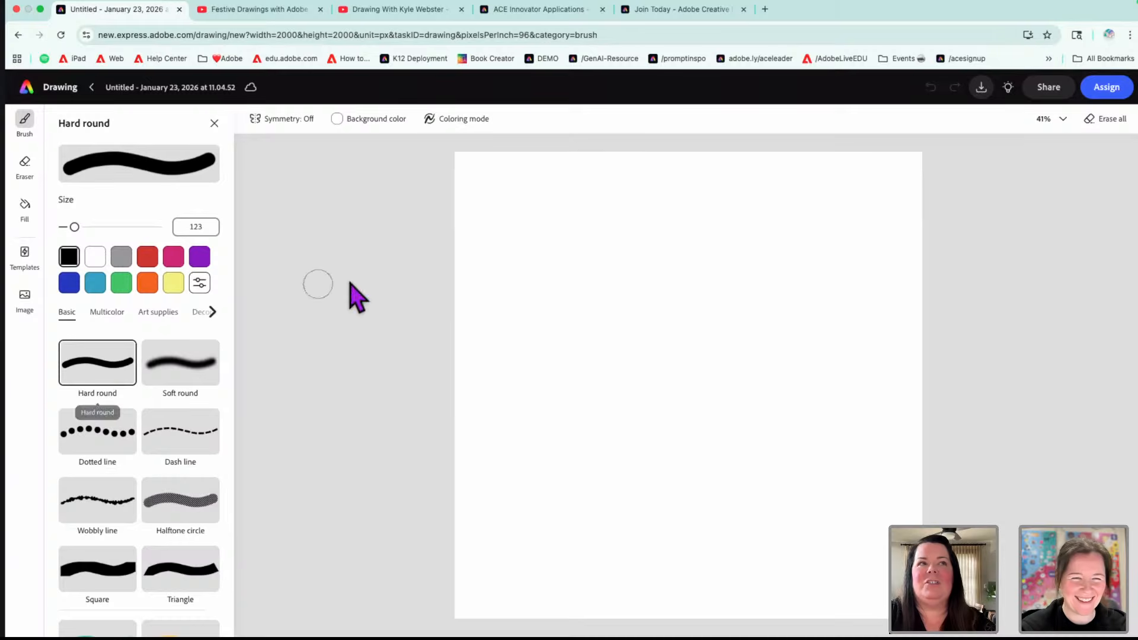
# - Paint a wavy blue stroke across the upper part of the canvas with the Dotted line brush at size 200
pyautogui.moveTo(75, 228)
pyautogui.mouseDown()
pyautogui.moveTo(150, 235)
pyautogui.moveTo(101, 237)
pyautogui.mouseUp()
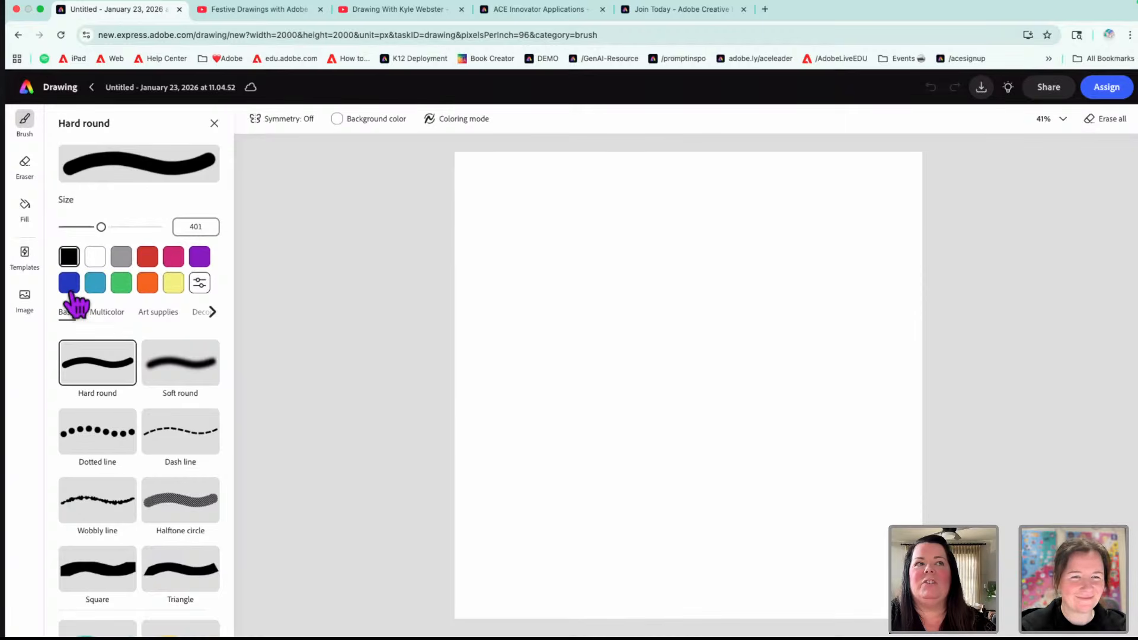
pyautogui.click(69, 285)
pyautogui.click(103, 447)
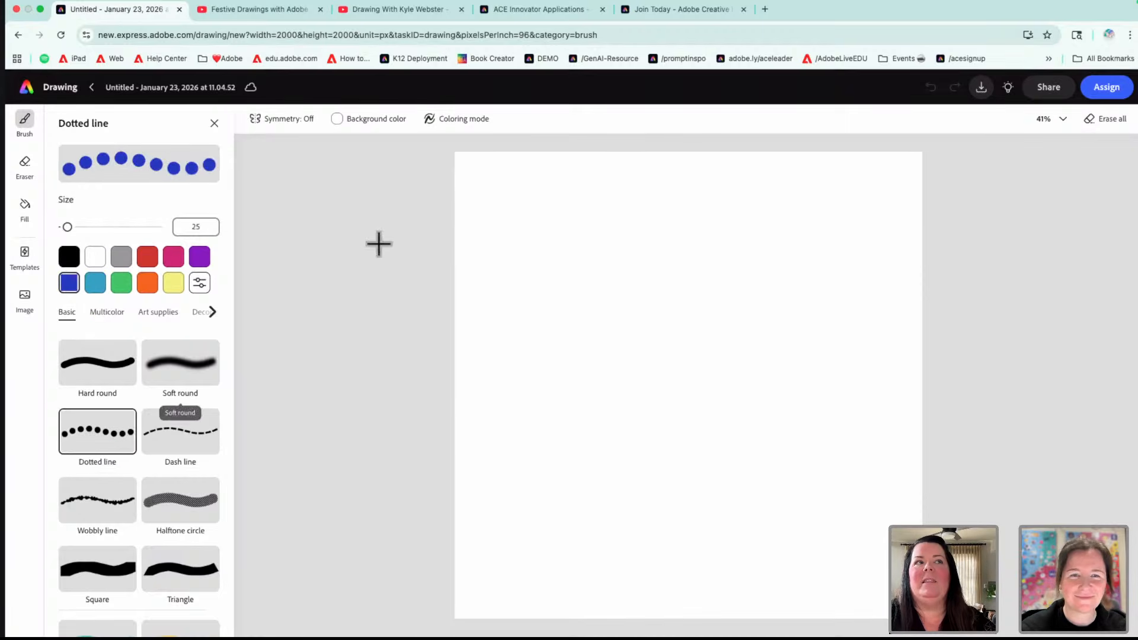
pyautogui.moveTo(67, 227); pyautogui.dragTo(100, 227)
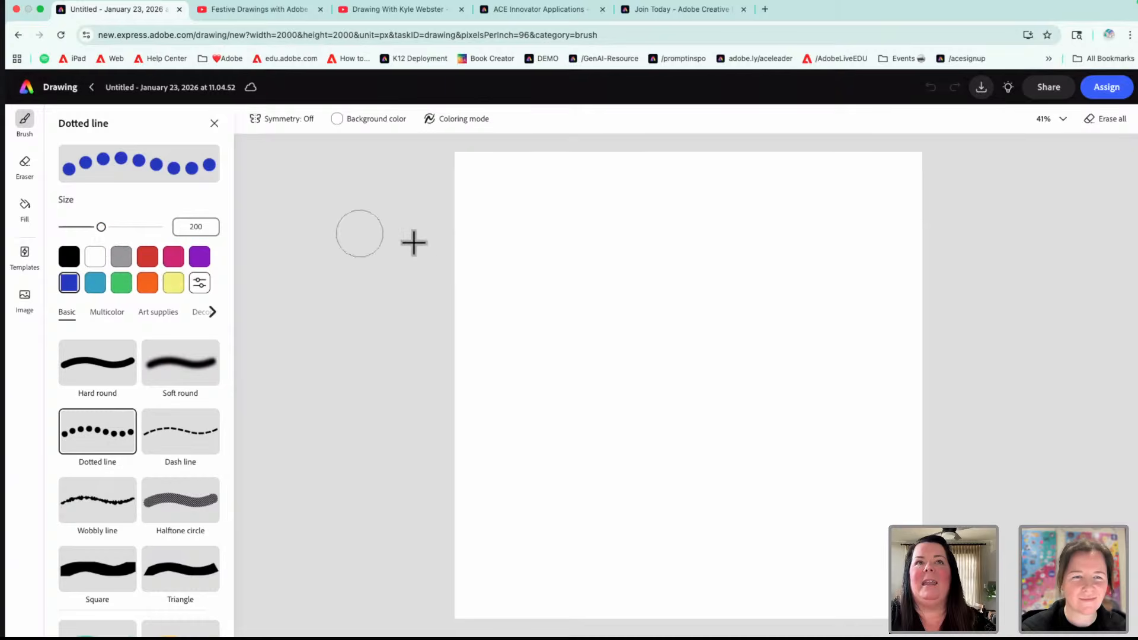
pyautogui.moveTo(465, 247)
pyautogui.mouseDown()
pyautogui.moveTo(549, 220)
pyautogui.moveTo(731, 247)
pyautogui.moveTo(832, 202)
pyautogui.moveTo(911, 228)
pyautogui.mouseUp()
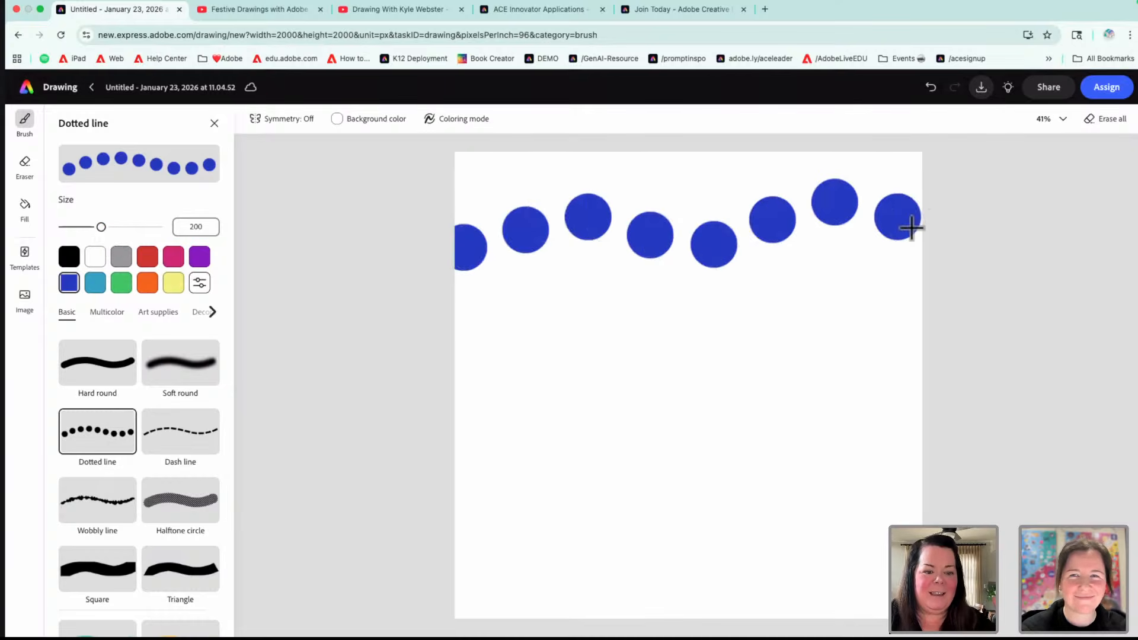
# - Paint a looping red stroke below the blue dots with the Dash line brush at size 67
pyautogui.click(169, 442)
pyautogui.moveTo(68, 228); pyautogui.dragTo(71, 229)
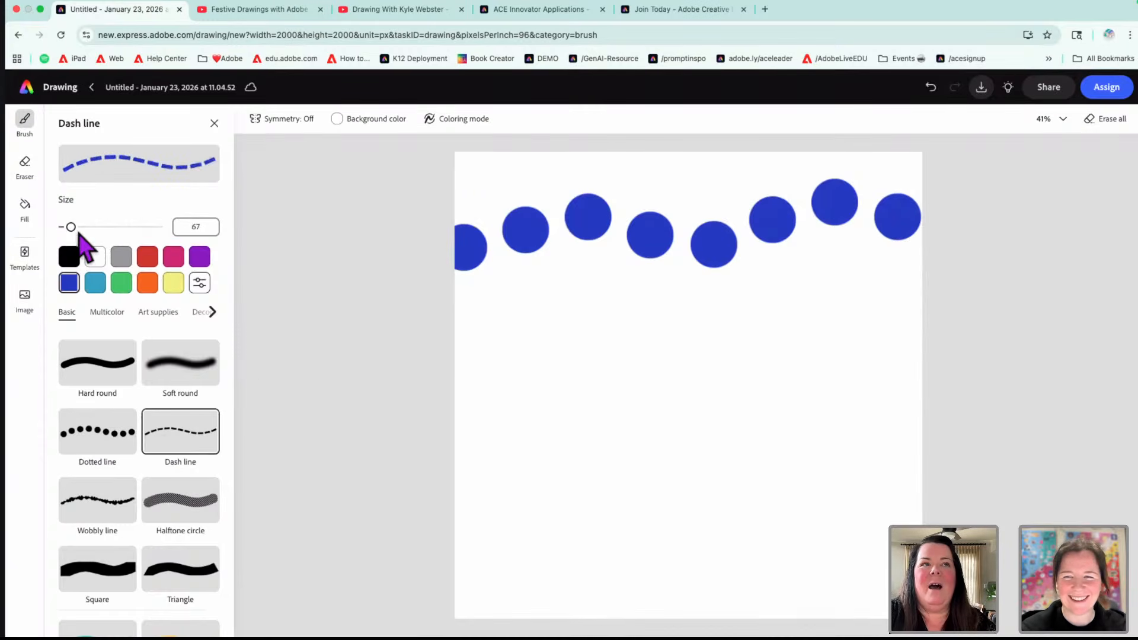
pyautogui.click(148, 257)
pyautogui.moveTo(453, 324)
pyautogui.mouseDown()
pyautogui.moveTo(580, 329)
pyautogui.moveTo(667, 314)
pyautogui.moveTo(699, 334)
pyautogui.moveTo(606, 389)
pyautogui.moveTo(673, 341)
pyautogui.moveTo(811, 344)
pyautogui.moveTo(796, 286)
pyautogui.moveTo(866, 321)
pyautogui.moveTo(909, 302)
pyautogui.mouseUp()
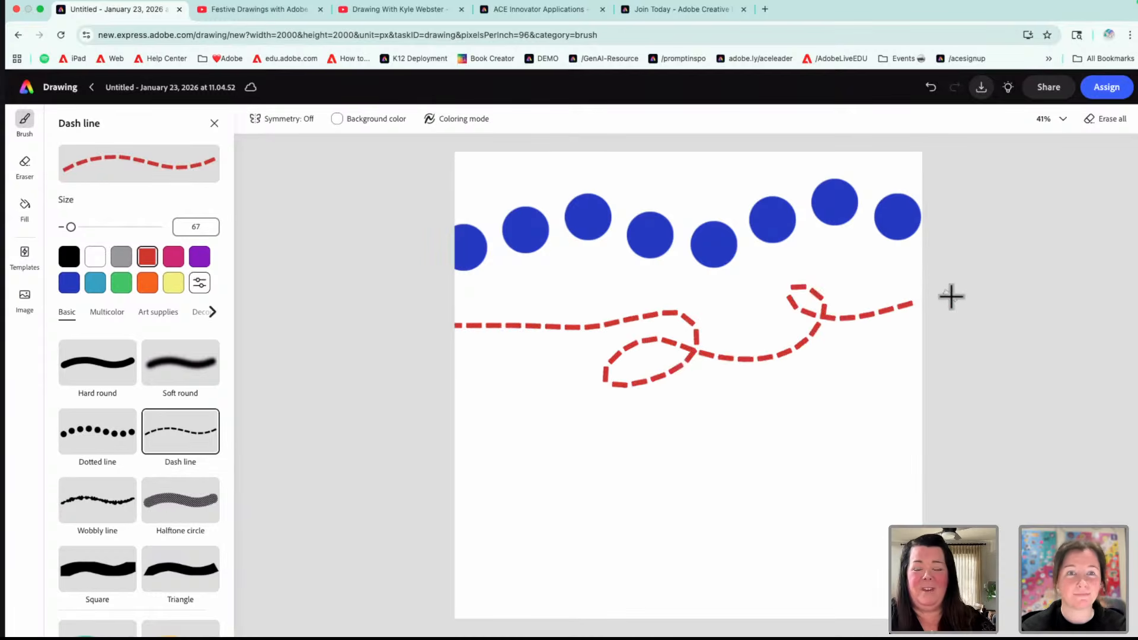
# - Paint a wavy stroke along the bottom of the canvas with the multicolor Cheesy brush
pyautogui.scroll(-2, 185, 528)
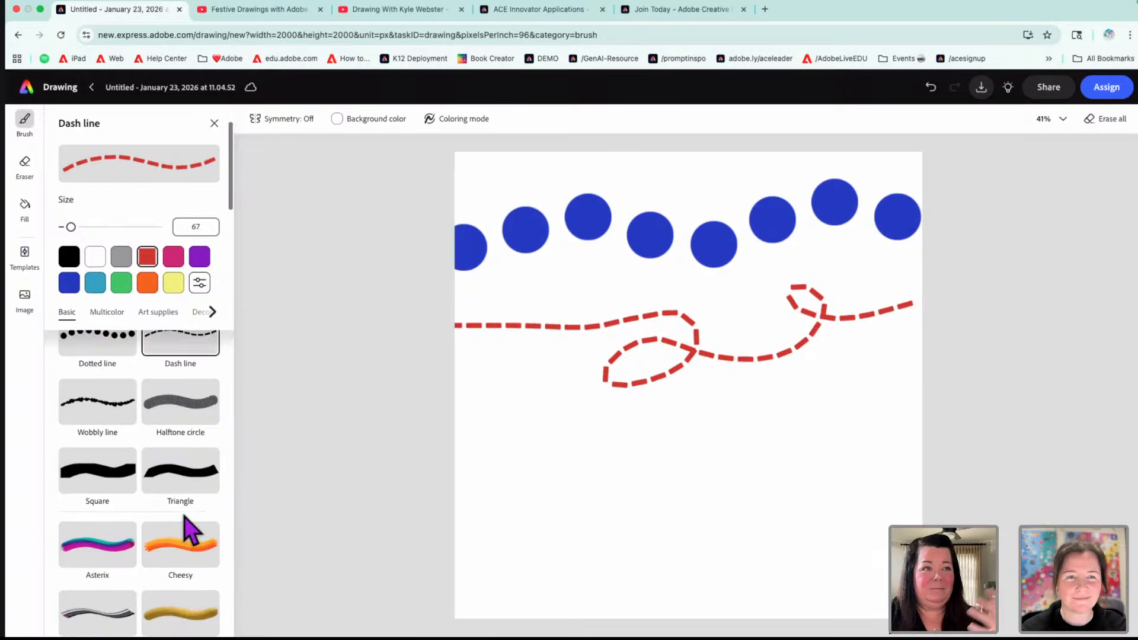
pyautogui.scroll(-1, 185, 527)
pyautogui.click(182, 495)
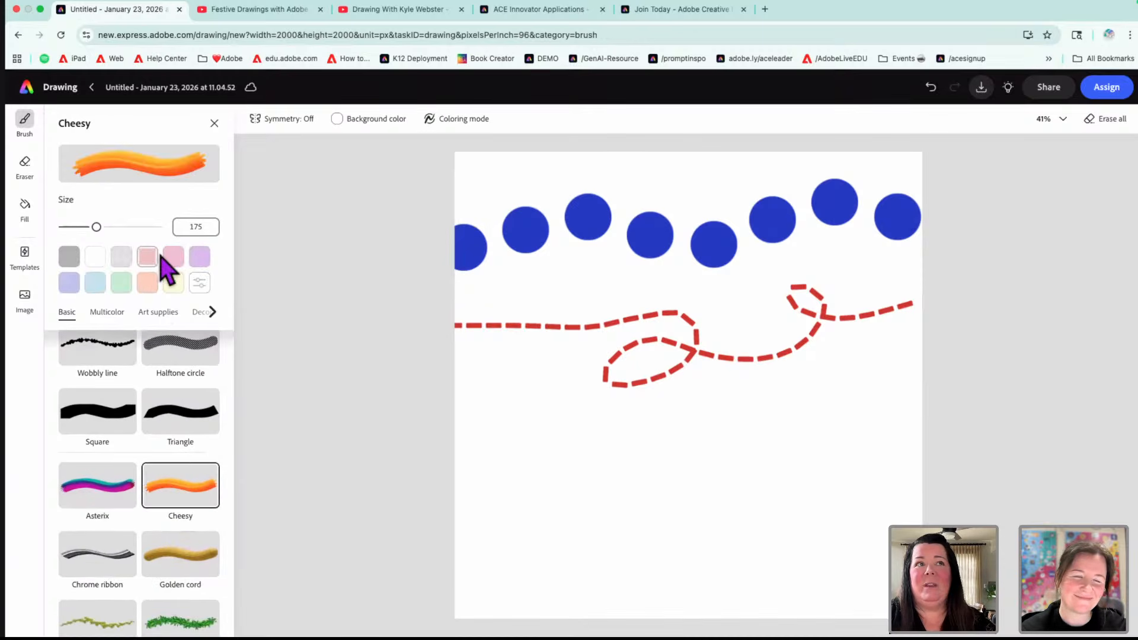
pyautogui.moveTo(452, 604)
pyautogui.mouseDown()
pyautogui.moveTo(474, 560)
pyautogui.moveTo(508, 555)
pyautogui.moveTo(545, 587)
pyautogui.moveTo(579, 535)
pyautogui.moveTo(716, 567)
pyautogui.moveTo(825, 530)
pyautogui.moveTo(878, 553)
pyautogui.moveTo(915, 548)
pyautogui.mouseUp()
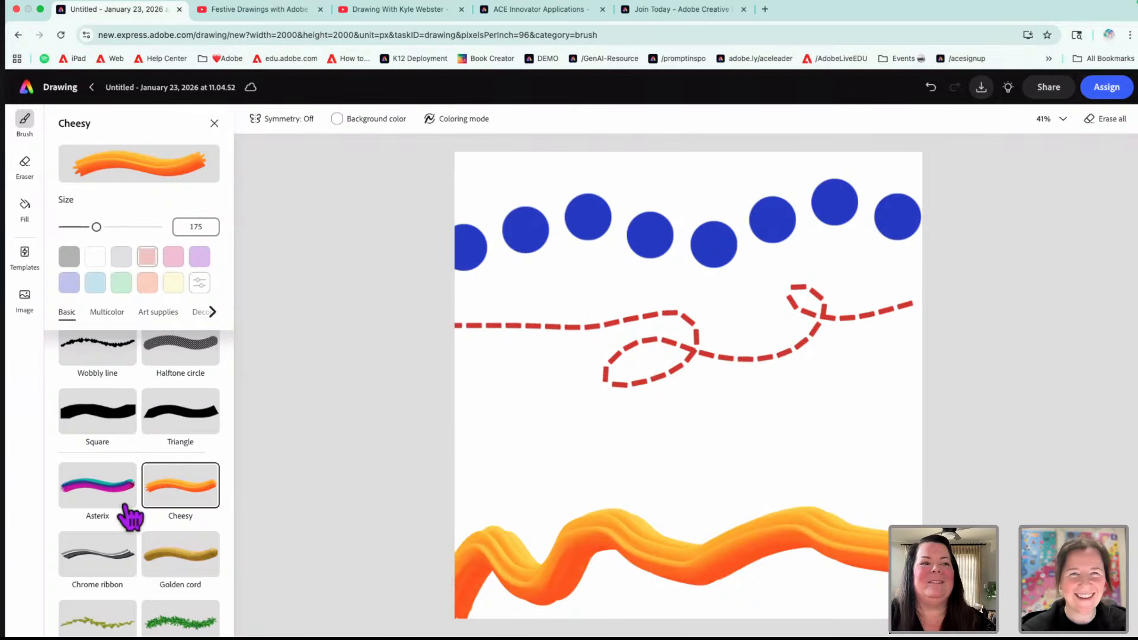
# - Paint a Leafy brush stroke over the orange wave and a Magic tube stroke between it and the red dashes
pyautogui.scroll(-3, 137, 474)
pyautogui.click(159, 539)
pyautogui.moveTo(488, 614)
pyautogui.mouseDown()
pyautogui.moveTo(597, 613)
pyautogui.moveTo(757, 516)
pyautogui.moveTo(895, 527)
pyautogui.mouseUp()
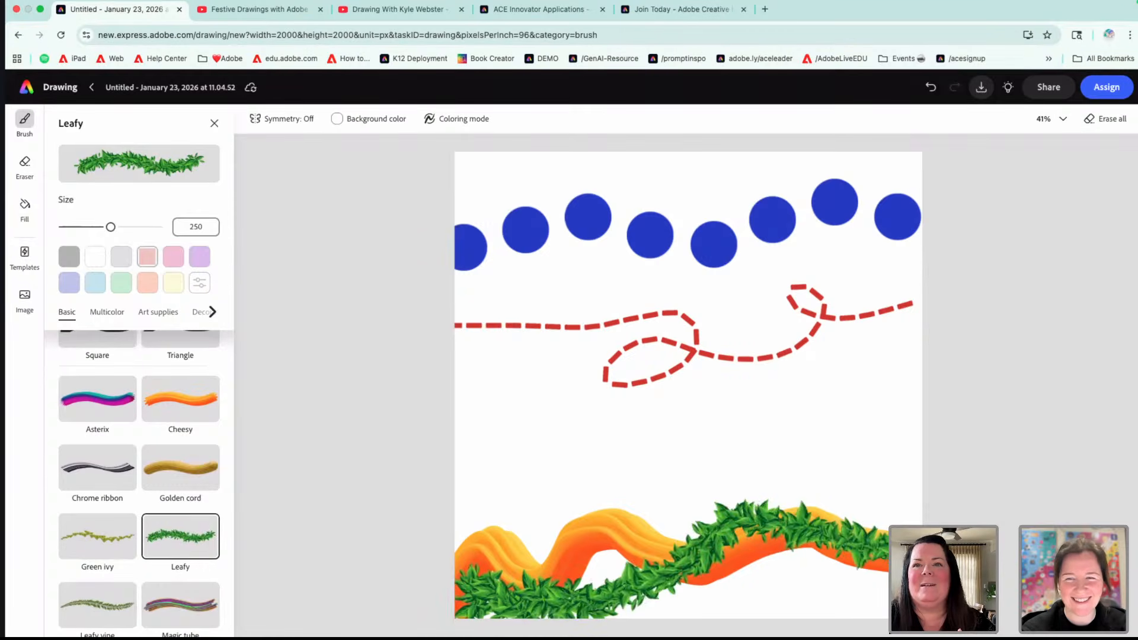
pyautogui.click(175, 606)
pyautogui.moveTo(478, 446)
pyautogui.mouseDown()
pyautogui.moveTo(628, 427)
pyautogui.moveTo(891, 408)
pyautogui.mouseUp()
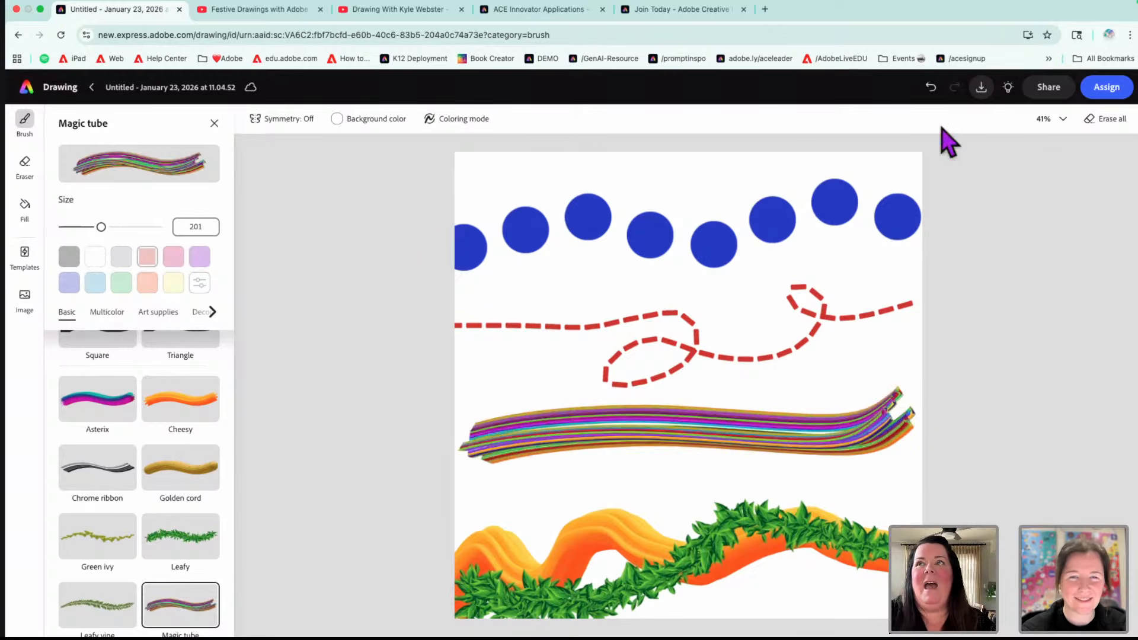
# - Erase everything on the canvas and switch to the Hard round brush
pyautogui.click(1093, 122)
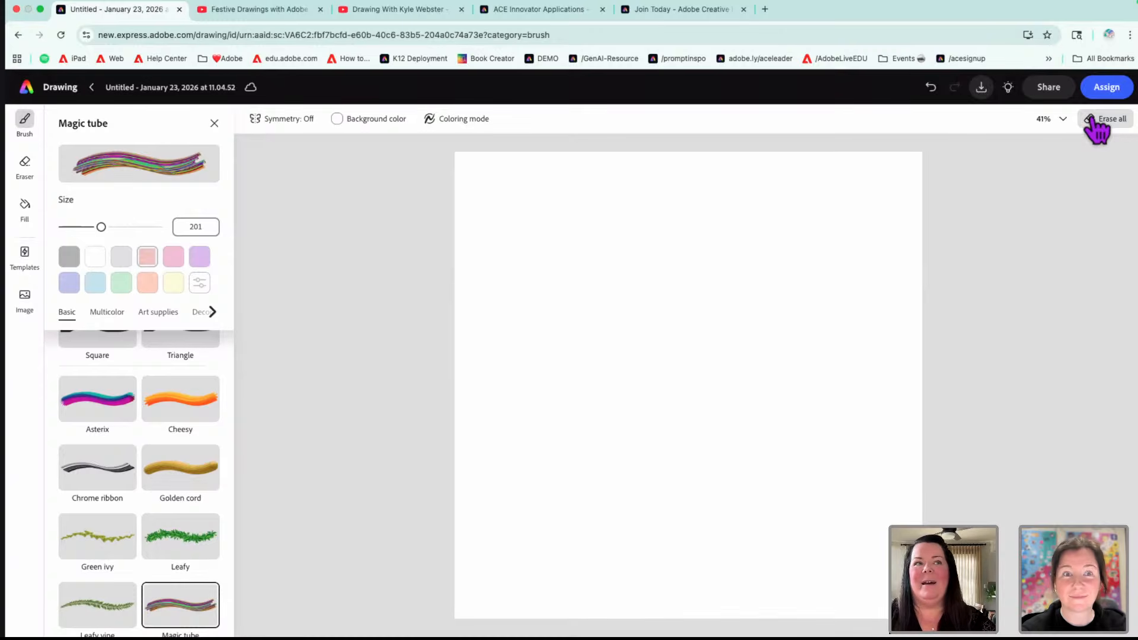
pyautogui.scroll(5, 183, 399)
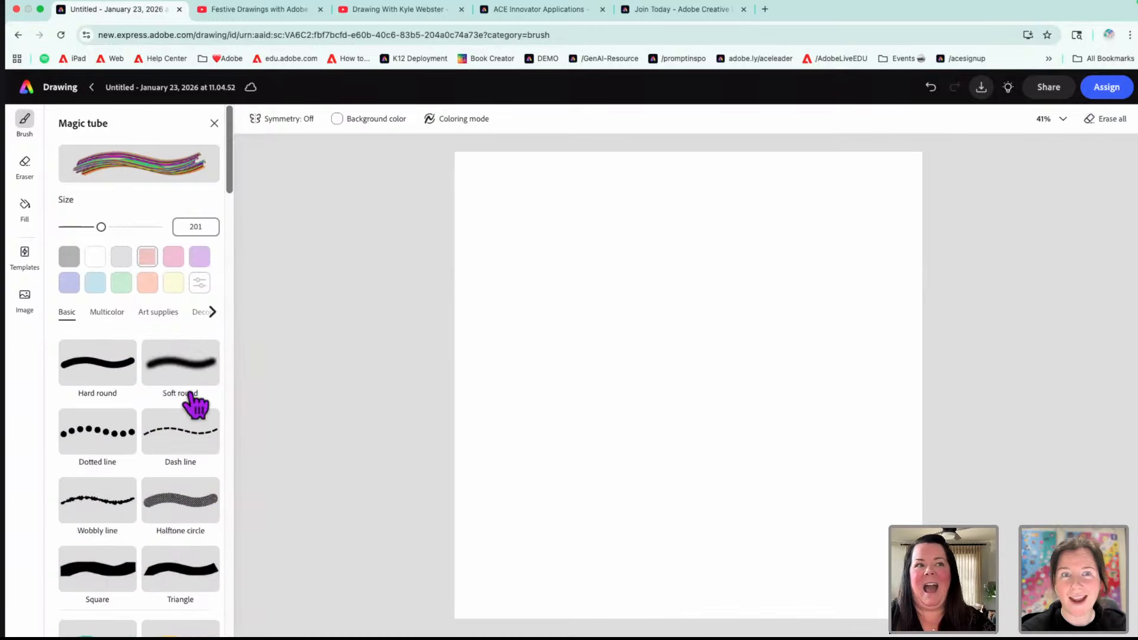
pyautogui.click(113, 370)
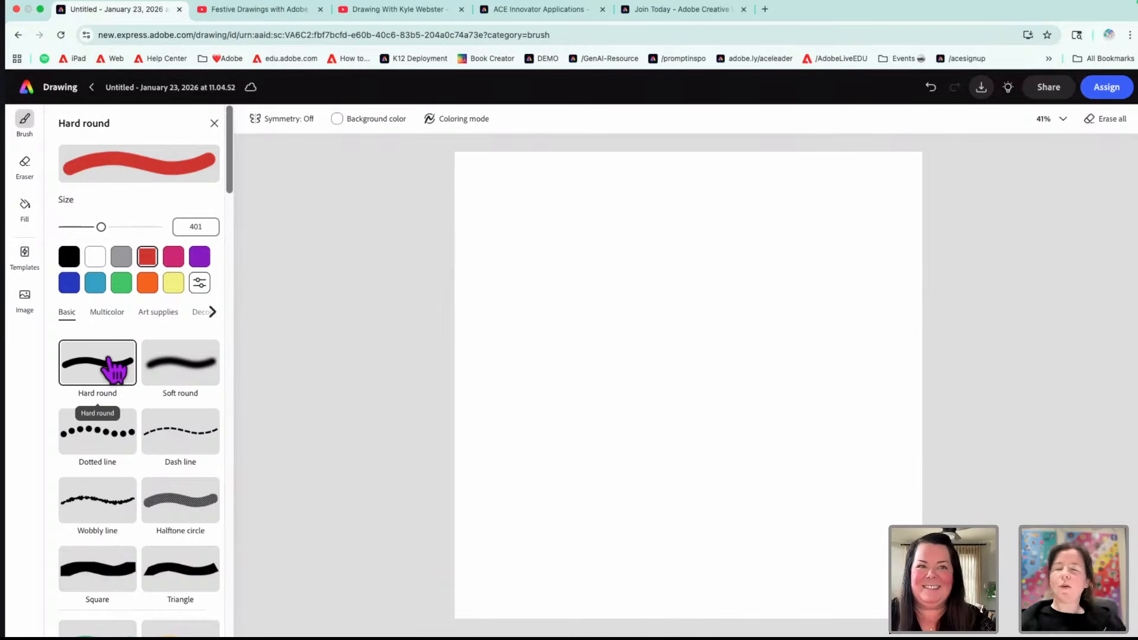
pyautogui.click(107, 313)
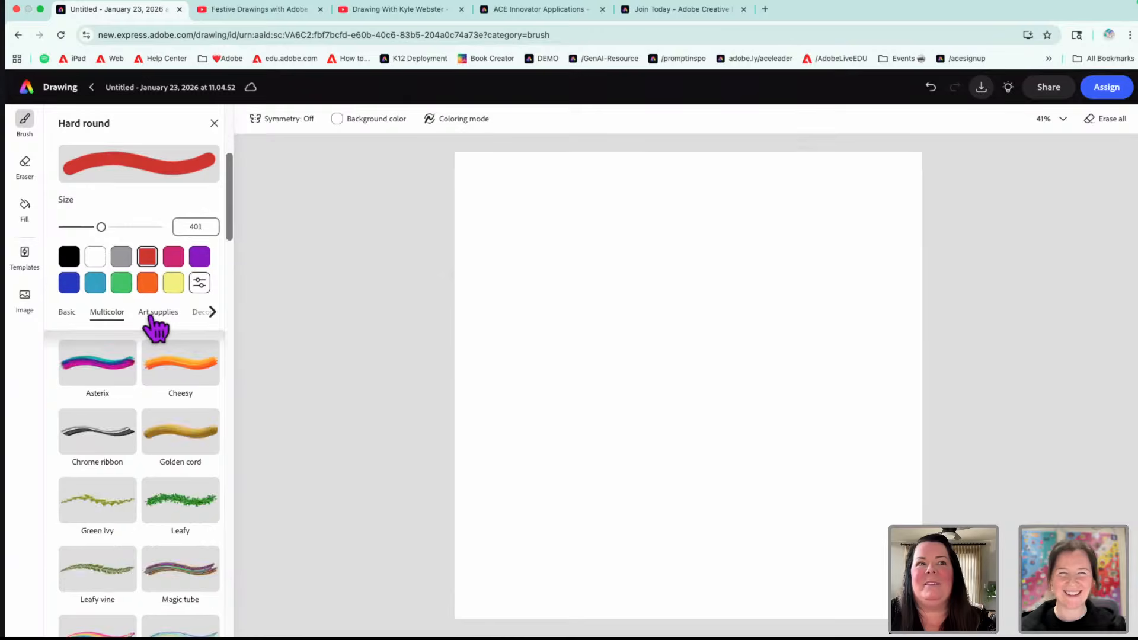
# - Paint a thick red band across the top of the canvas with the French impressionist brush at size 502
pyautogui.click(156, 314)
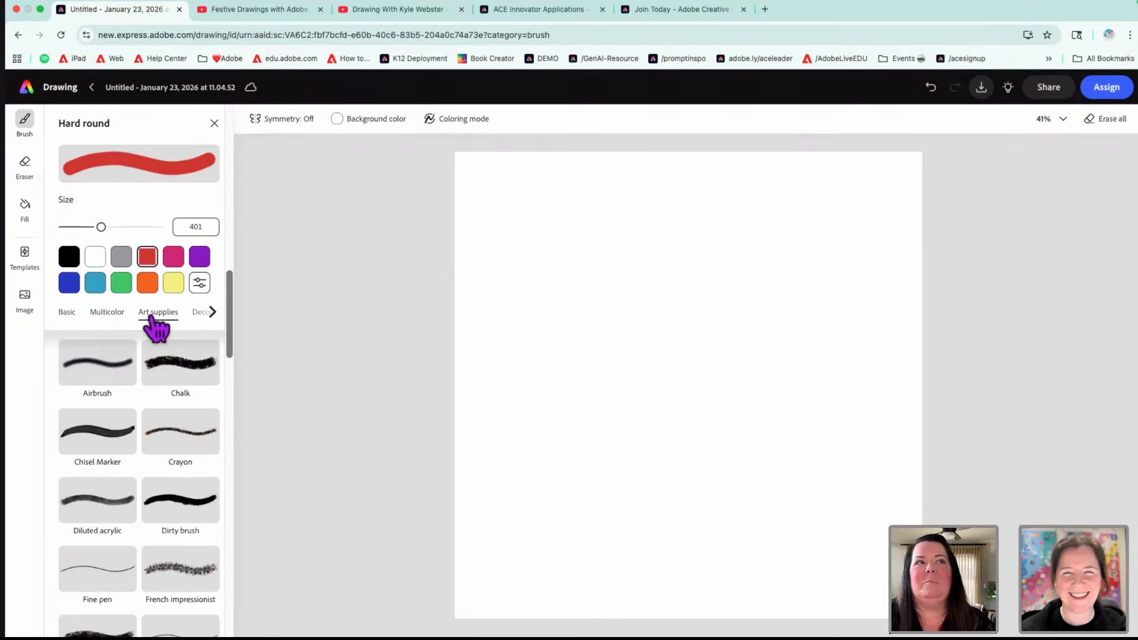
pyautogui.click(163, 569)
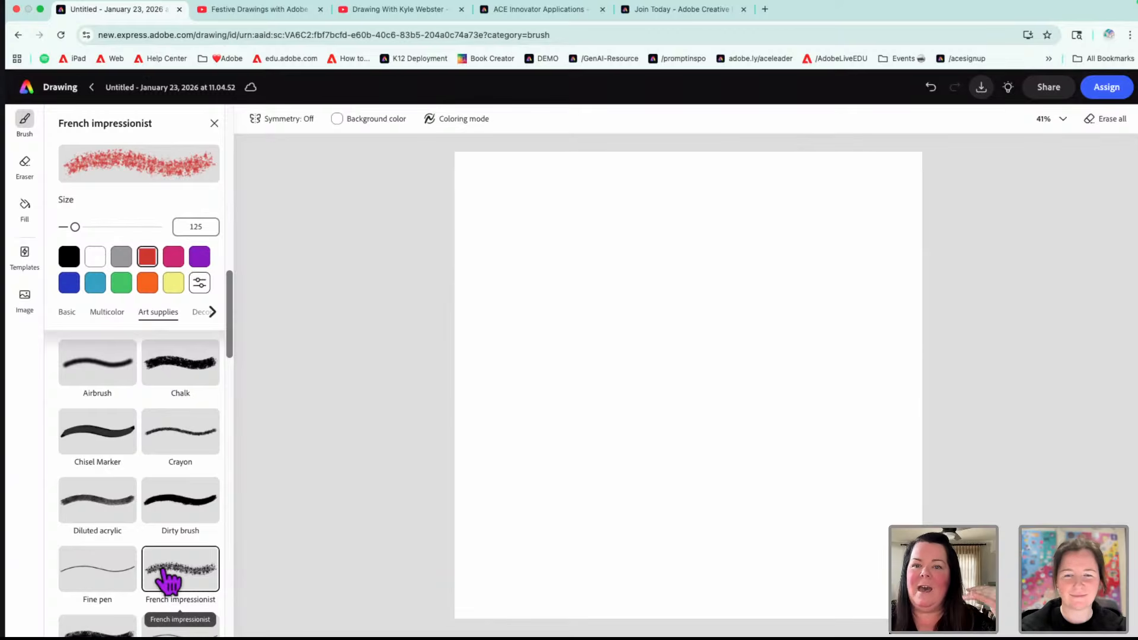
pyautogui.moveTo(75, 227); pyautogui.dragTo(111, 230)
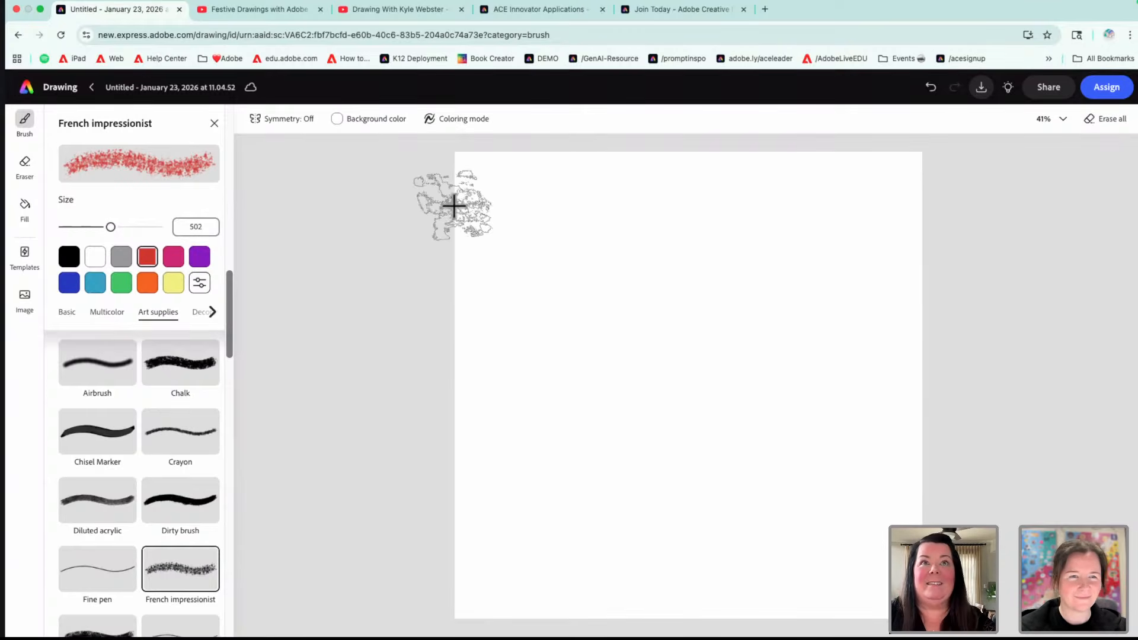
pyautogui.moveTo(461, 206)
pyautogui.mouseDown()
pyautogui.moveTo(906, 241)
pyautogui.moveTo(956, 196)
pyautogui.moveTo(882, 181)
pyautogui.moveTo(610, 196)
pyautogui.moveTo(436, 189)
pyautogui.moveTo(459, 178)
pyautogui.moveTo(992, 191)
pyautogui.moveTo(919, 225)
pyautogui.moveTo(445, 204)
pyautogui.moveTo(364, 278)
pyautogui.moveTo(701, 203)
pyautogui.moveTo(990, 214)
pyautogui.moveTo(912, 281)
pyautogui.moveTo(631, 256)
pyautogui.moveTo(484, 304)
pyautogui.moveTo(947, 228)
pyautogui.moveTo(1095, 244)
pyautogui.mouseUp()
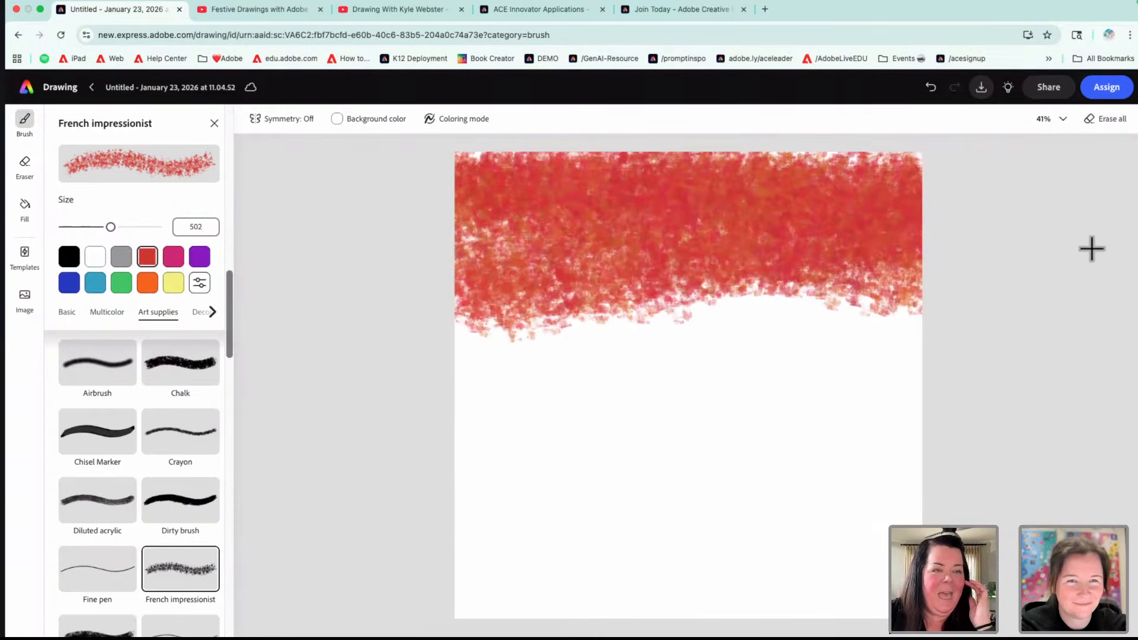
# - Try orange for the brush and adjust it to the custom shade #EB7C1E
pyautogui.click(148, 284)
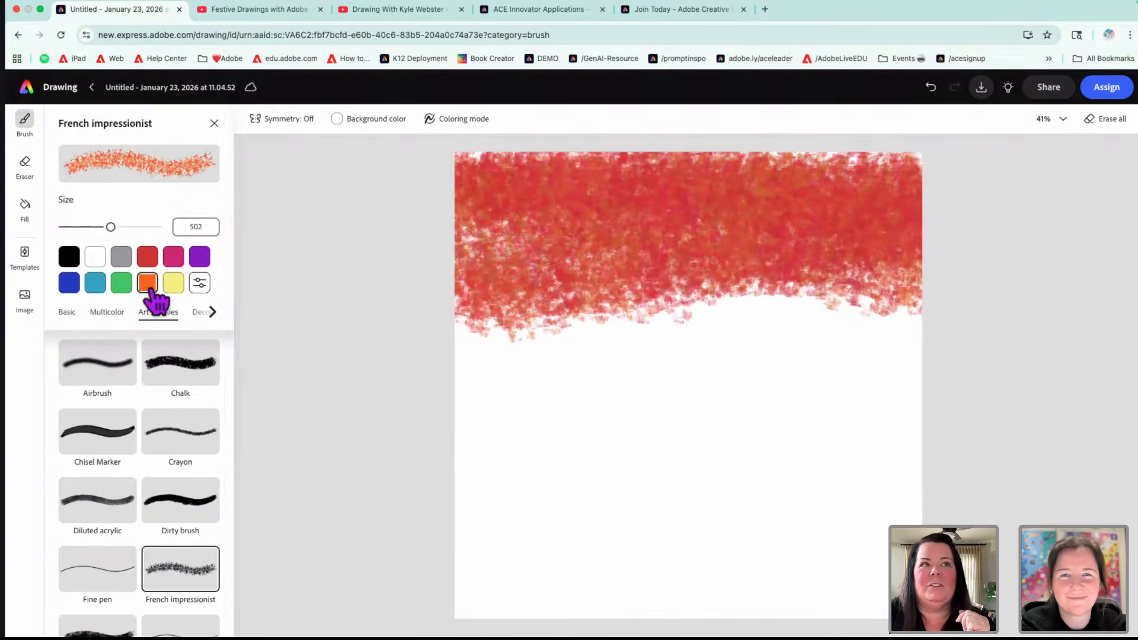
pyautogui.click(202, 290)
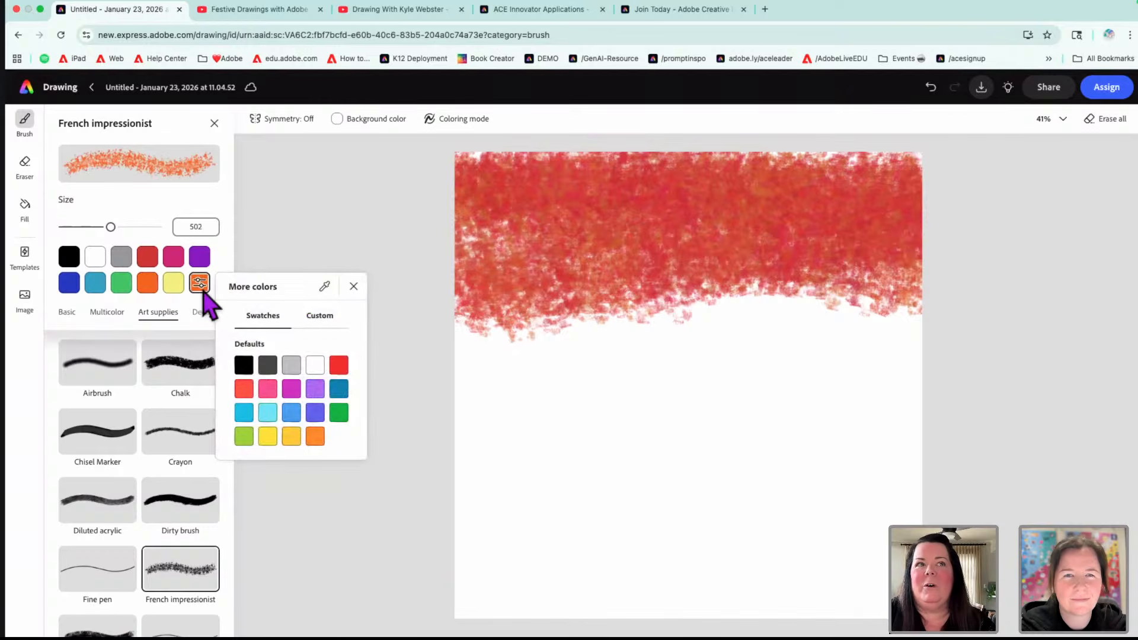
pyautogui.click(318, 320)
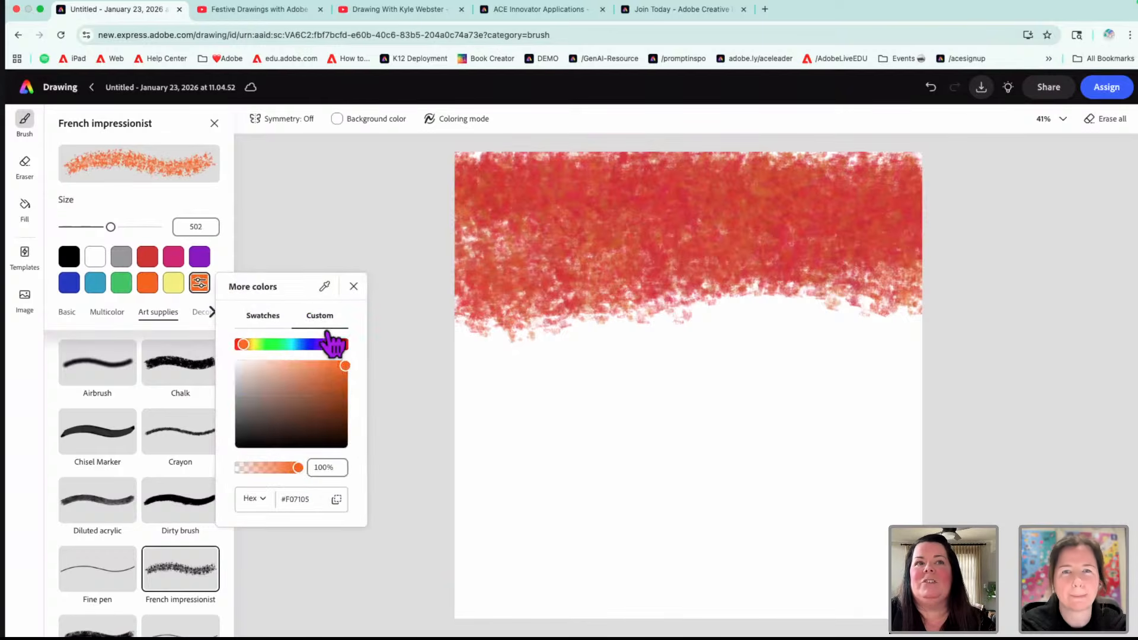
pyautogui.click(333, 371)
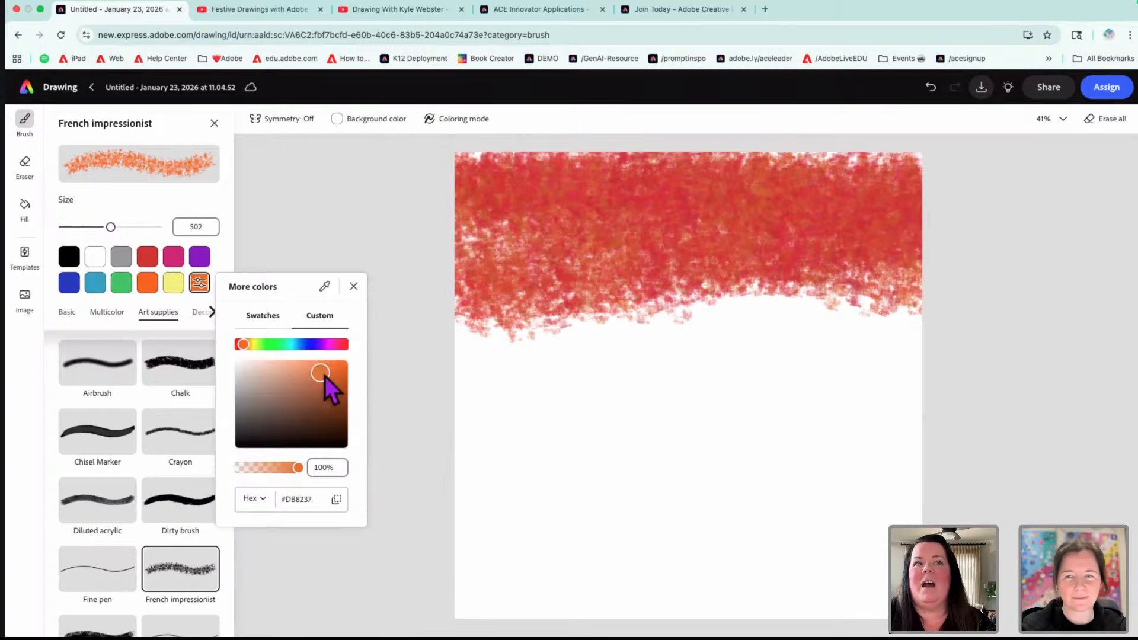
pyautogui.moveTo(326, 376)
pyautogui.mouseDown()
pyautogui.moveTo(316, 388)
pyautogui.moveTo(334, 369)
pyautogui.mouseUp()
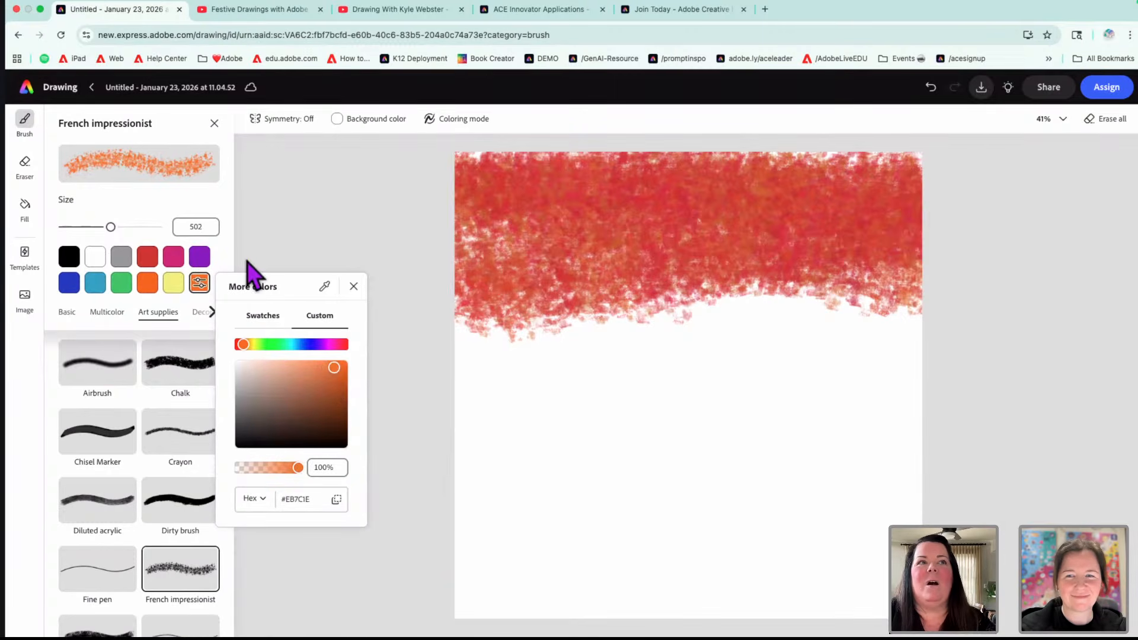
# - Paint a preset orange band below the red one and a yellow band beneath it, overlapping the edges to blend them
pyautogui.click(147, 283)
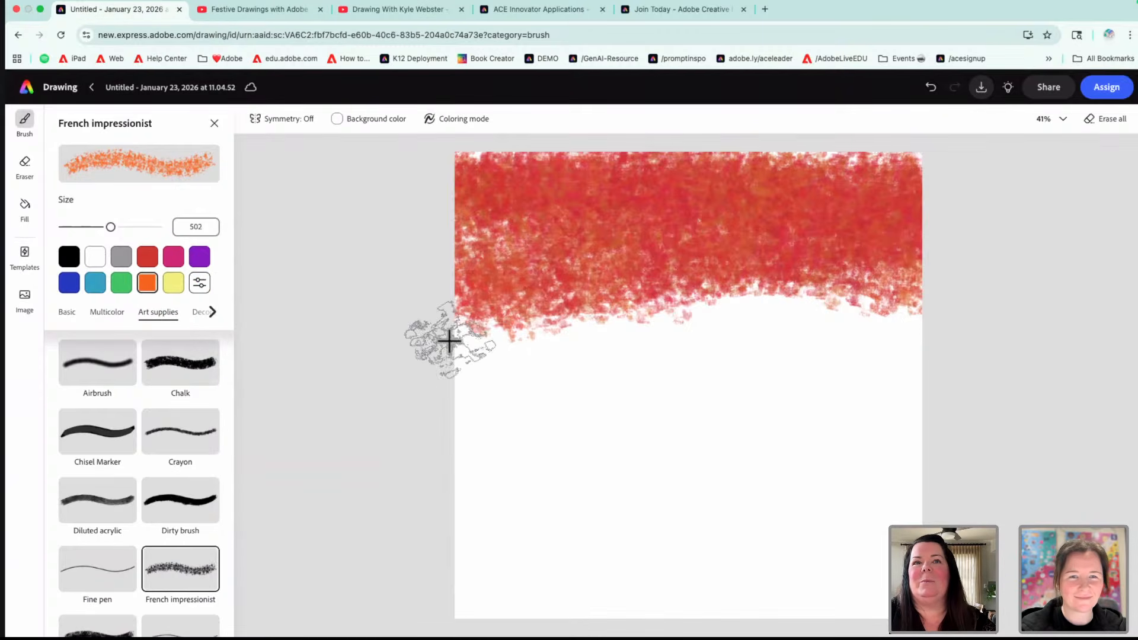
pyautogui.moveTo(446, 338)
pyautogui.mouseDown()
pyautogui.moveTo(807, 312)
pyautogui.moveTo(890, 319)
pyautogui.moveTo(906, 337)
pyautogui.moveTo(856, 350)
pyautogui.moveTo(715, 334)
pyautogui.moveTo(511, 356)
pyautogui.moveTo(523, 384)
pyautogui.moveTo(759, 371)
pyautogui.moveTo(922, 374)
pyautogui.moveTo(939, 387)
pyautogui.moveTo(777, 399)
pyautogui.moveTo(519, 365)
pyautogui.moveTo(456, 389)
pyautogui.moveTo(578, 418)
pyautogui.moveTo(822, 385)
pyautogui.moveTo(891, 309)
pyautogui.moveTo(419, 315)
pyautogui.mouseUp()
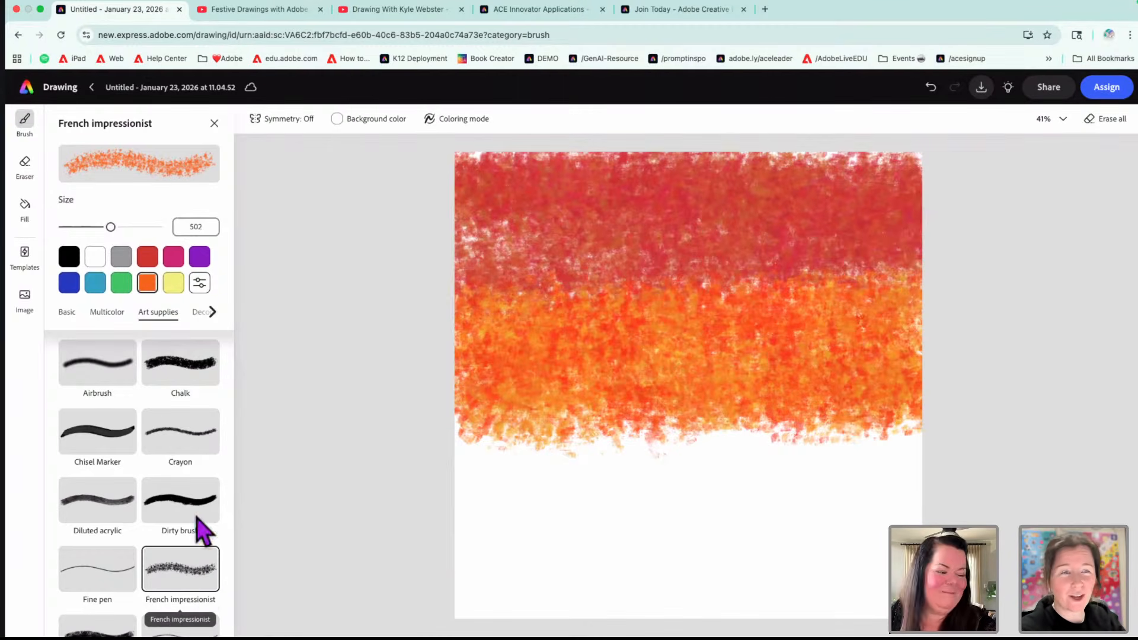
pyautogui.click(178, 286)
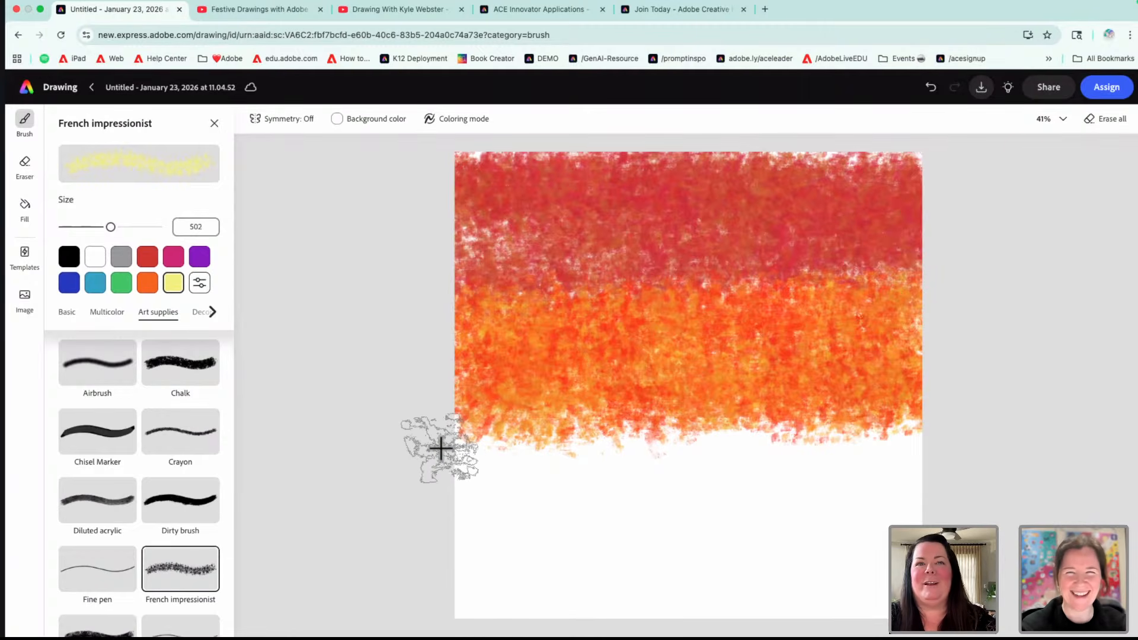
pyautogui.moveTo(440, 449)
pyautogui.mouseDown()
pyautogui.moveTo(938, 433)
pyautogui.moveTo(947, 462)
pyautogui.moveTo(815, 478)
pyautogui.moveTo(504, 476)
pyautogui.moveTo(458, 502)
pyautogui.moveTo(649, 526)
pyautogui.moveTo(983, 477)
pyautogui.mouseUp()
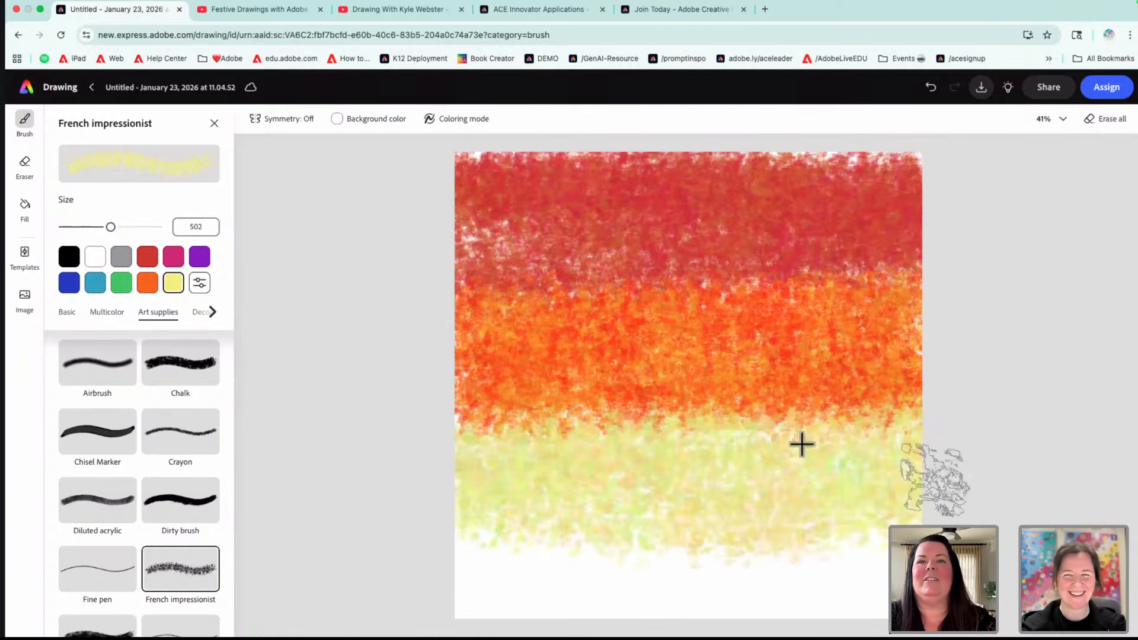
pyautogui.moveTo(801, 444)
pyautogui.mouseDown()
pyautogui.moveTo(431, 433)
pyautogui.moveTo(531, 414)
pyautogui.moveTo(782, 454)
pyautogui.moveTo(957, 464)
pyautogui.moveTo(1003, 444)
pyautogui.mouseUp()
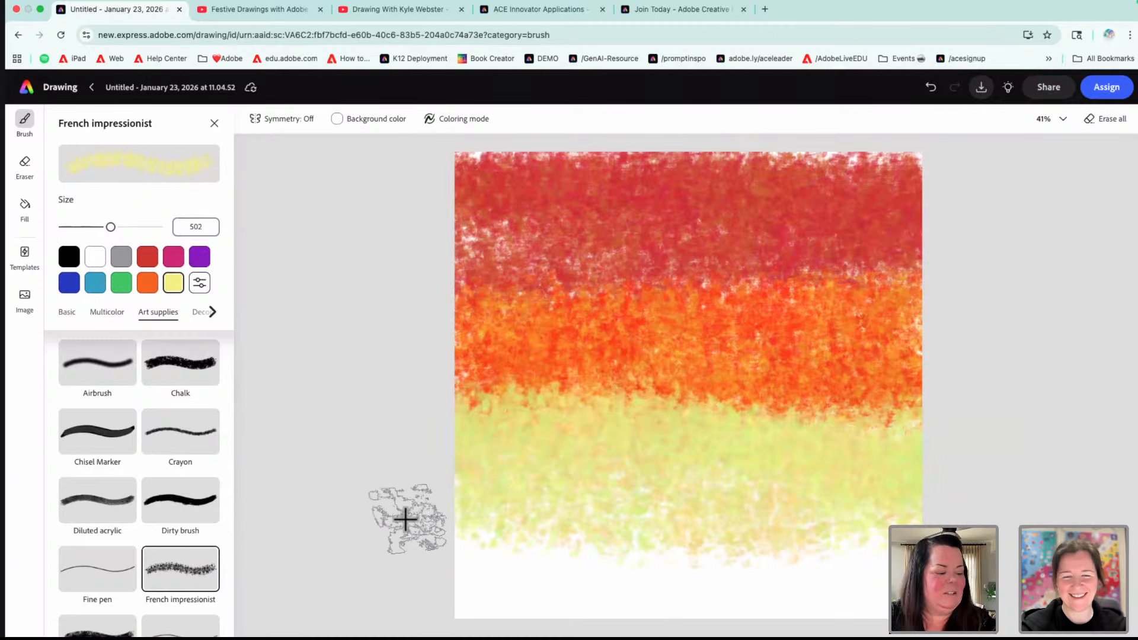
# - Fill the remaining bottom of the canvas with a dark blue band of French impressionist strokes
pyautogui.click(69, 283)
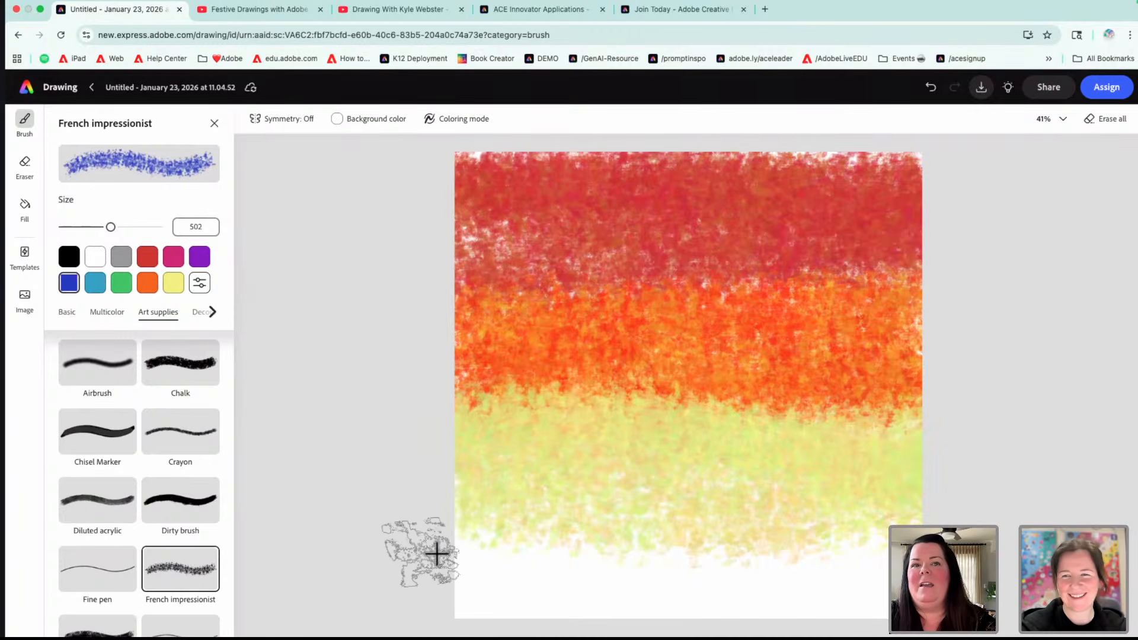
pyautogui.moveTo(437, 551)
pyautogui.mouseDown()
pyautogui.moveTo(871, 518)
pyautogui.moveTo(867, 497)
pyautogui.moveTo(656, 563)
pyautogui.moveTo(454, 584)
pyautogui.moveTo(835, 592)
pyautogui.moveTo(754, 605)
pyautogui.moveTo(483, 590)
pyautogui.moveTo(541, 569)
pyautogui.moveTo(942, 514)
pyautogui.mouseUp()
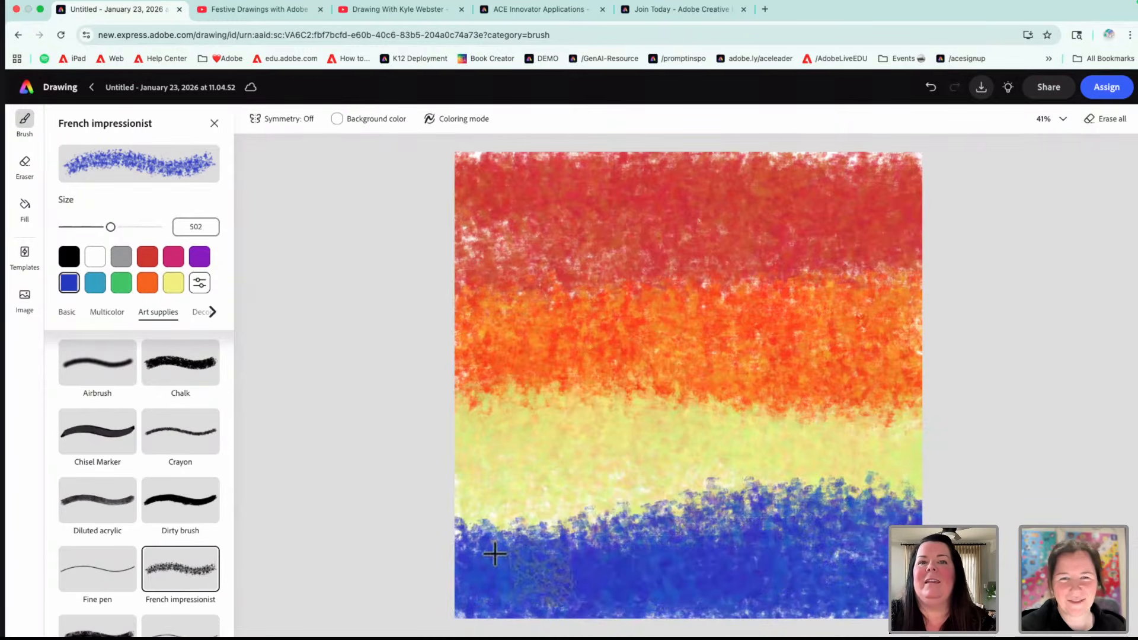
pyautogui.moveTo(440, 566)
pyautogui.mouseDown()
pyautogui.moveTo(828, 518)
pyautogui.moveTo(928, 523)
pyautogui.mouseUp()
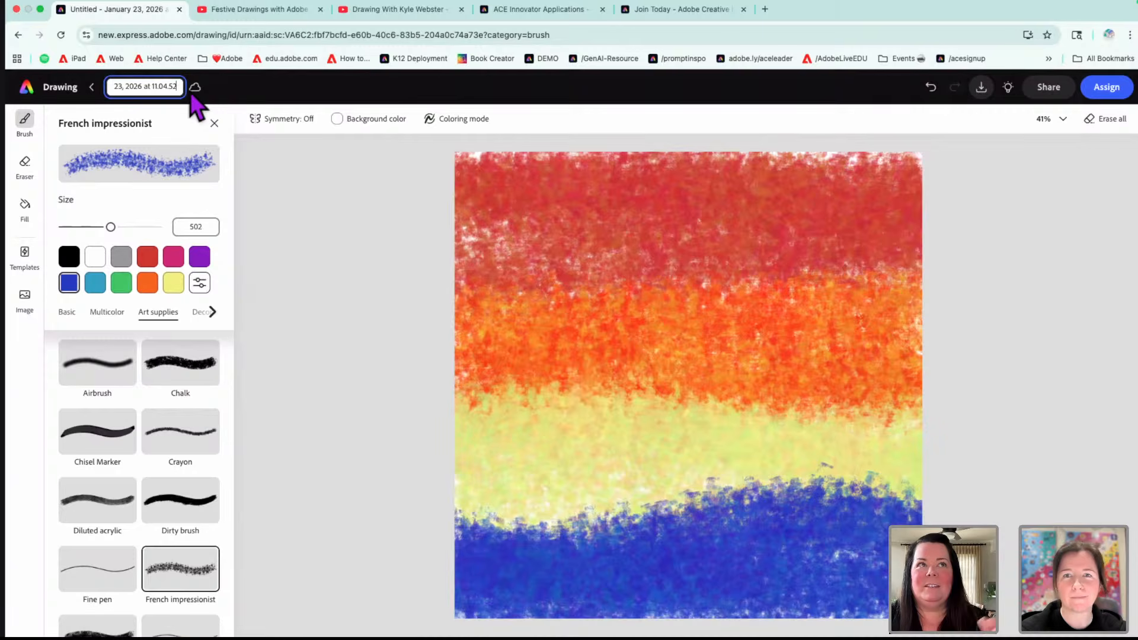
# - Rename the drawing as BOAT layer 1
pyautogui.tripleClick(169, 86)
pyautogui.write('B')
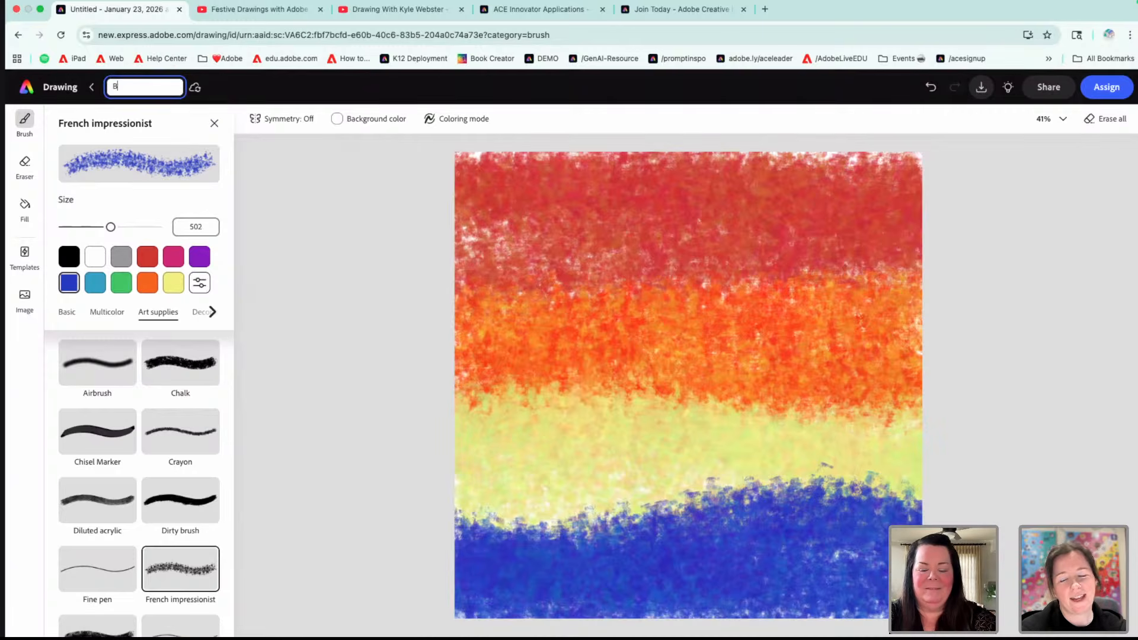
pyautogui.write('OAST layer 1')
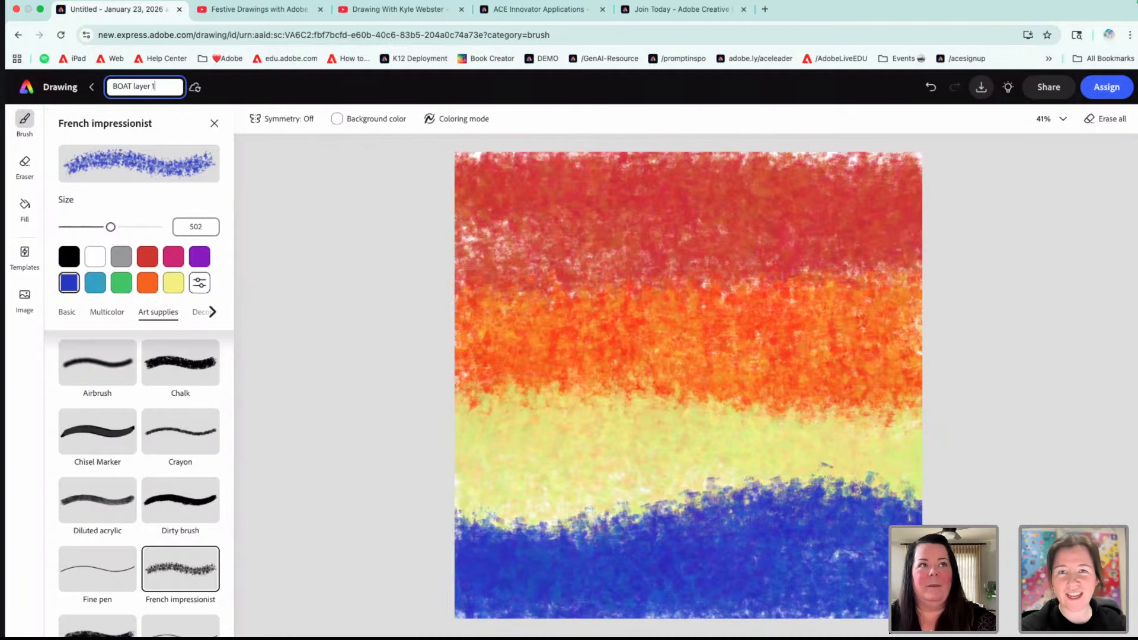
pyautogui.press('Return')
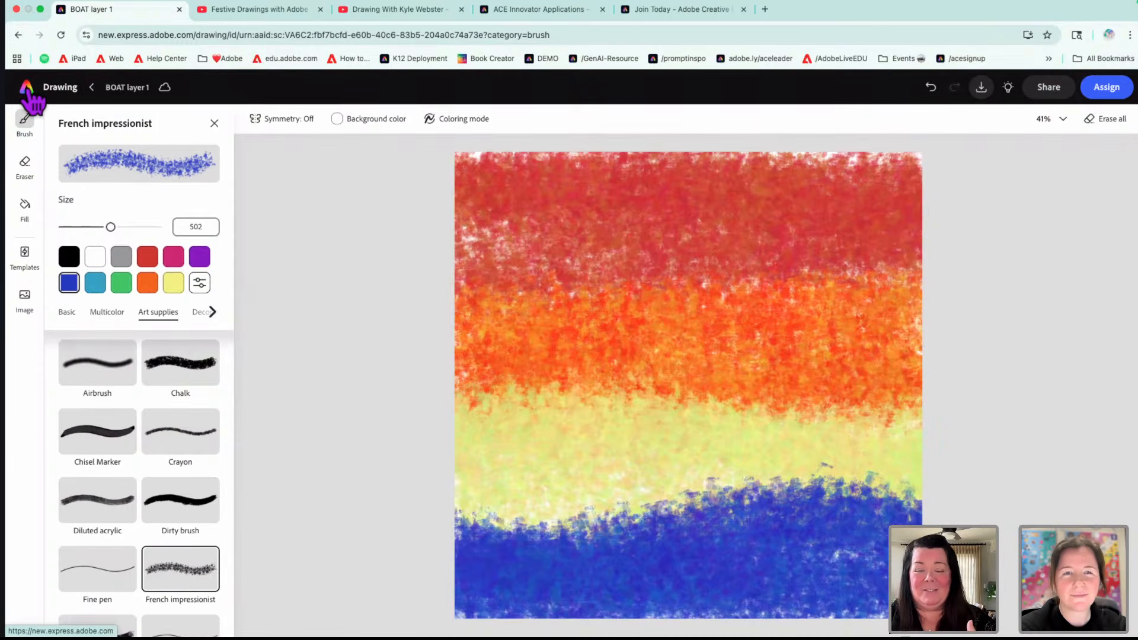
# - Leave the finished background drawing and create another new blank drawing from the home page
pyautogui.click(94, 93)
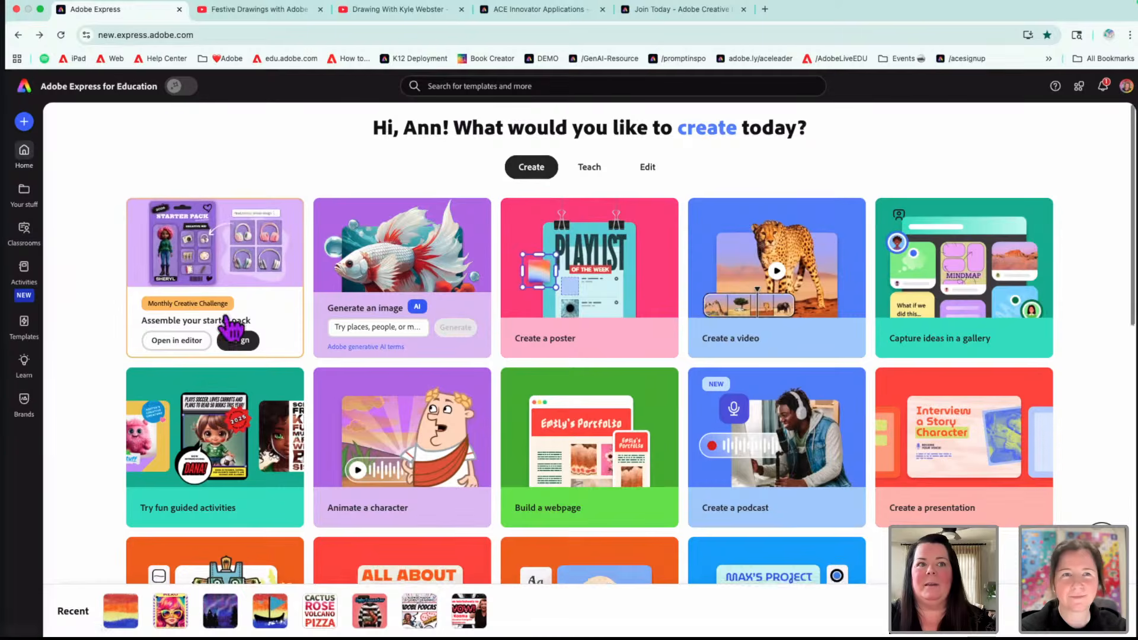
pyautogui.scroll(-3, 237, 355)
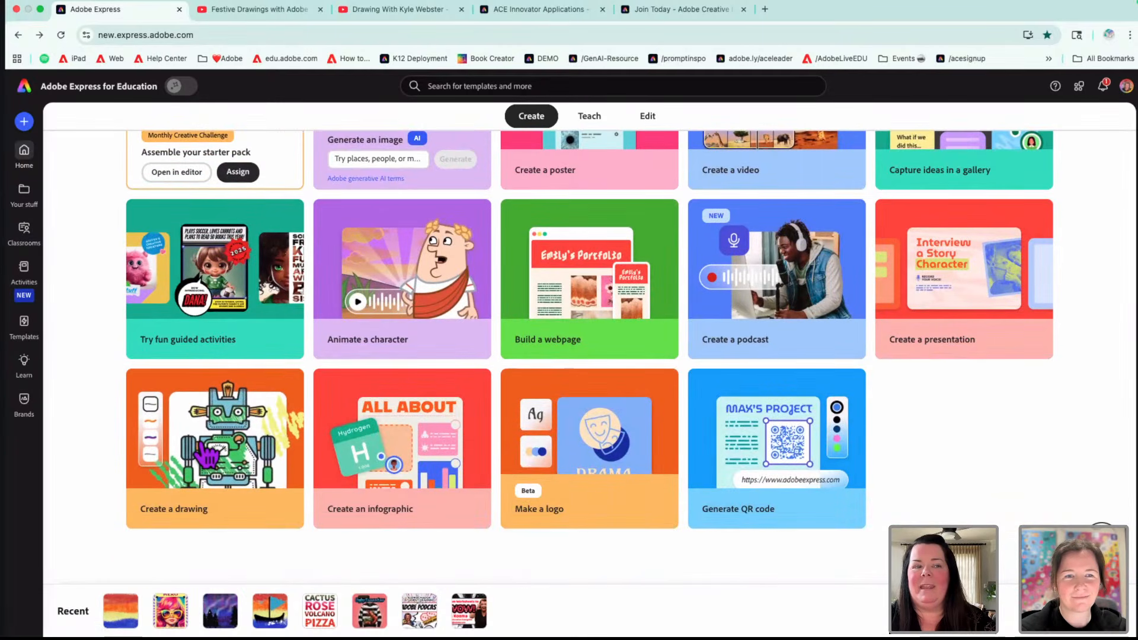
pyautogui.click(28, 124)
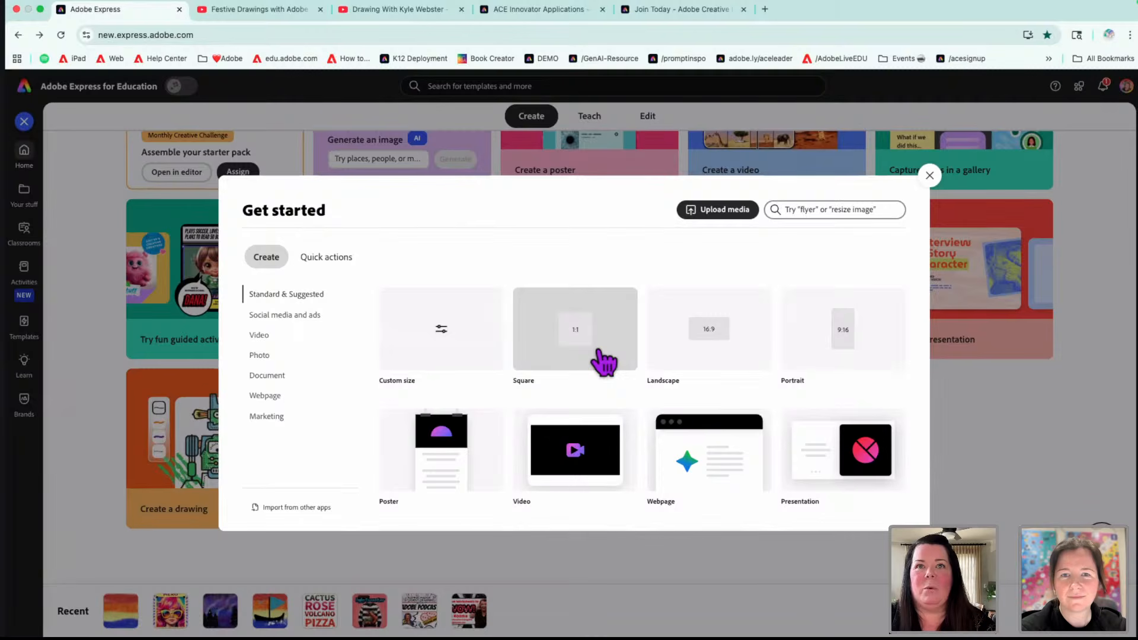
pyautogui.click(929, 177)
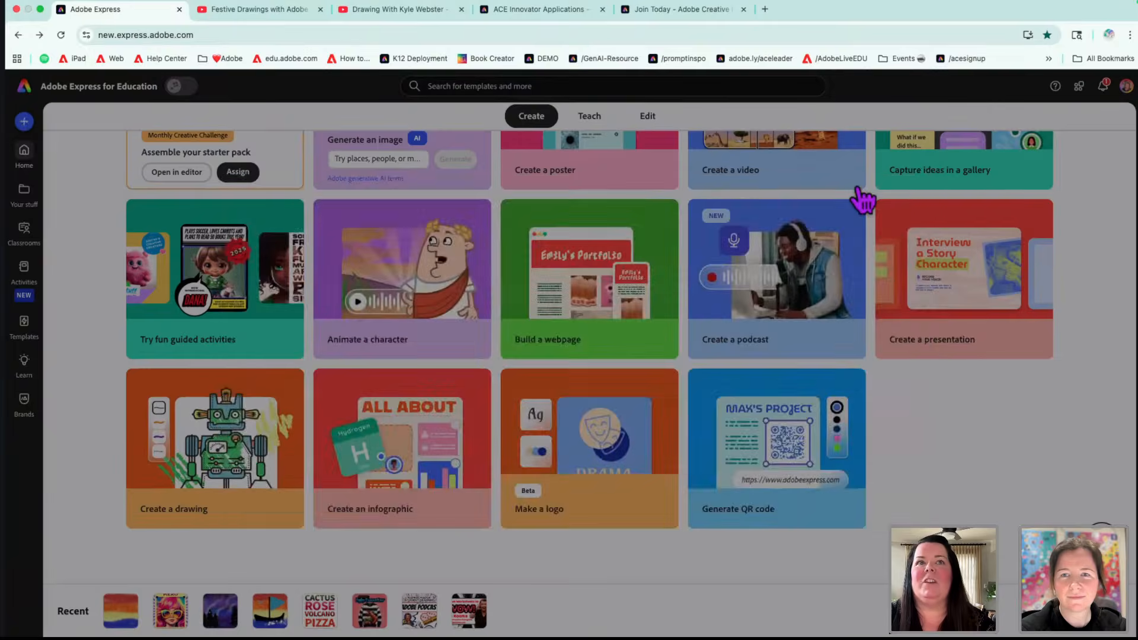
pyautogui.click(237, 439)
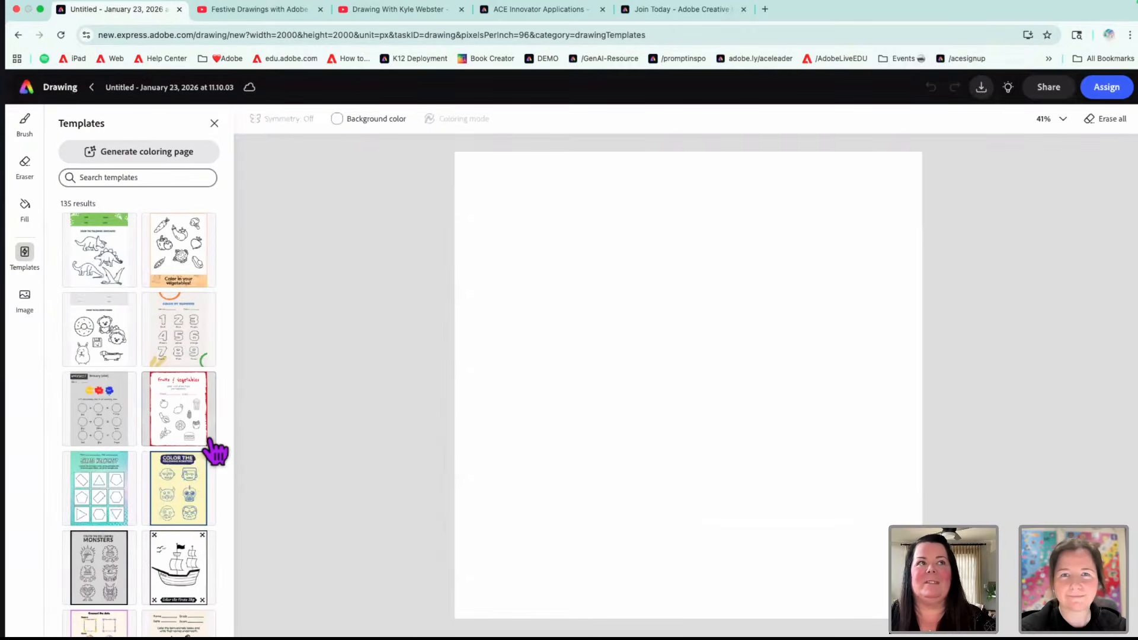
# - Switch to the brush tool and make the canvas background transparent
pyautogui.click(25, 122)
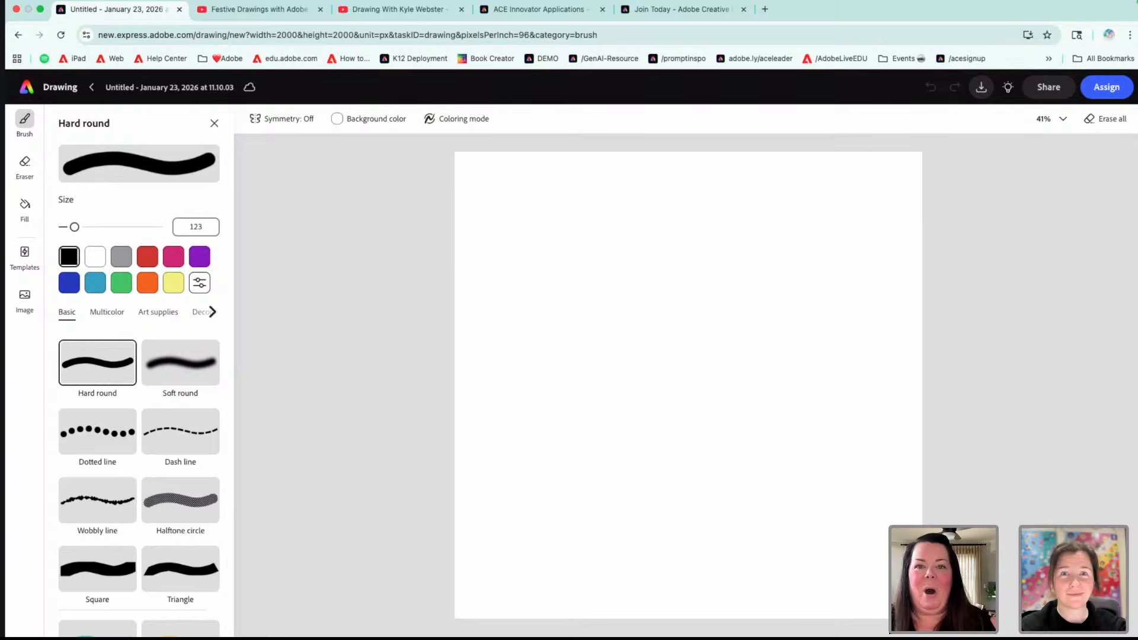
pyautogui.click(359, 125)
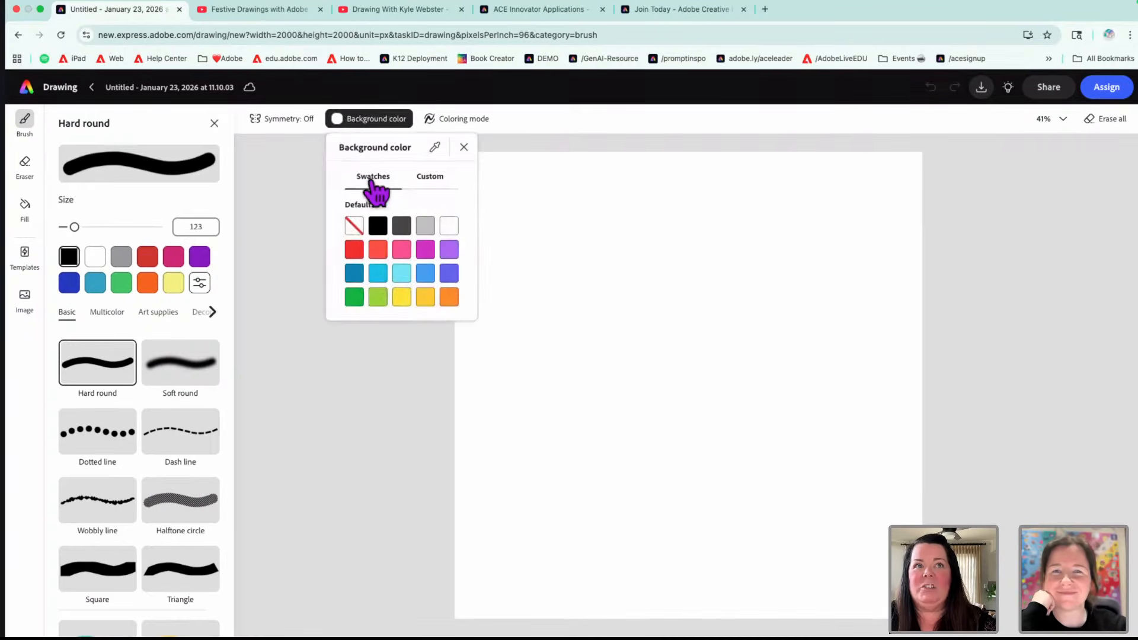
pyautogui.click(354, 227)
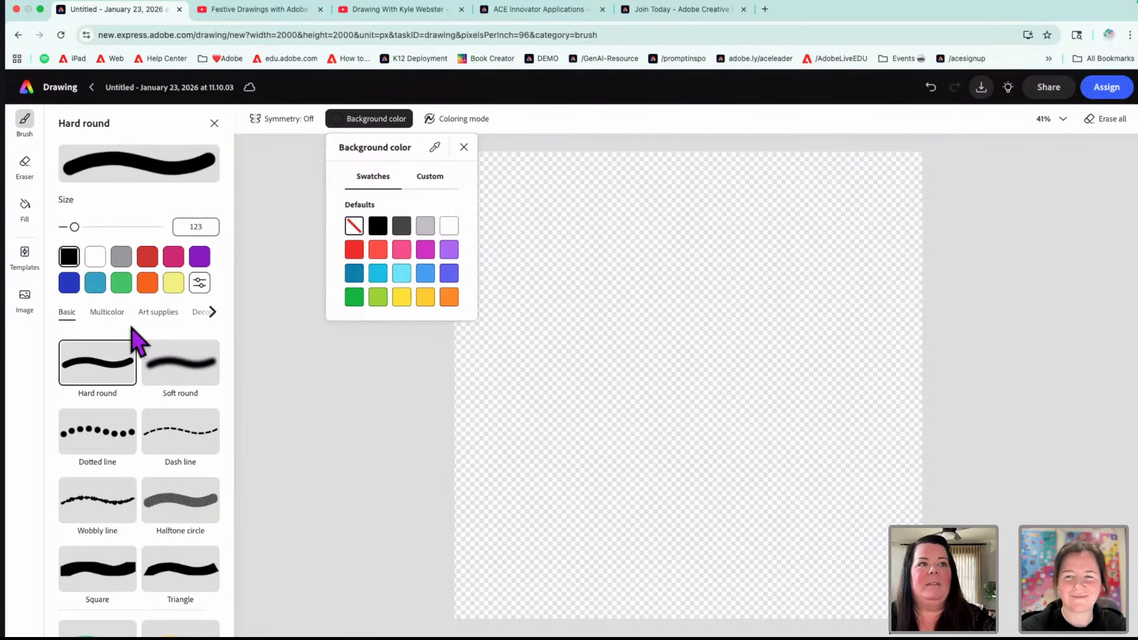
# - Choose the Dirty brush from the art supplies brushes and set its size to 233
pyautogui.click(157, 313)
pyautogui.click(159, 313)
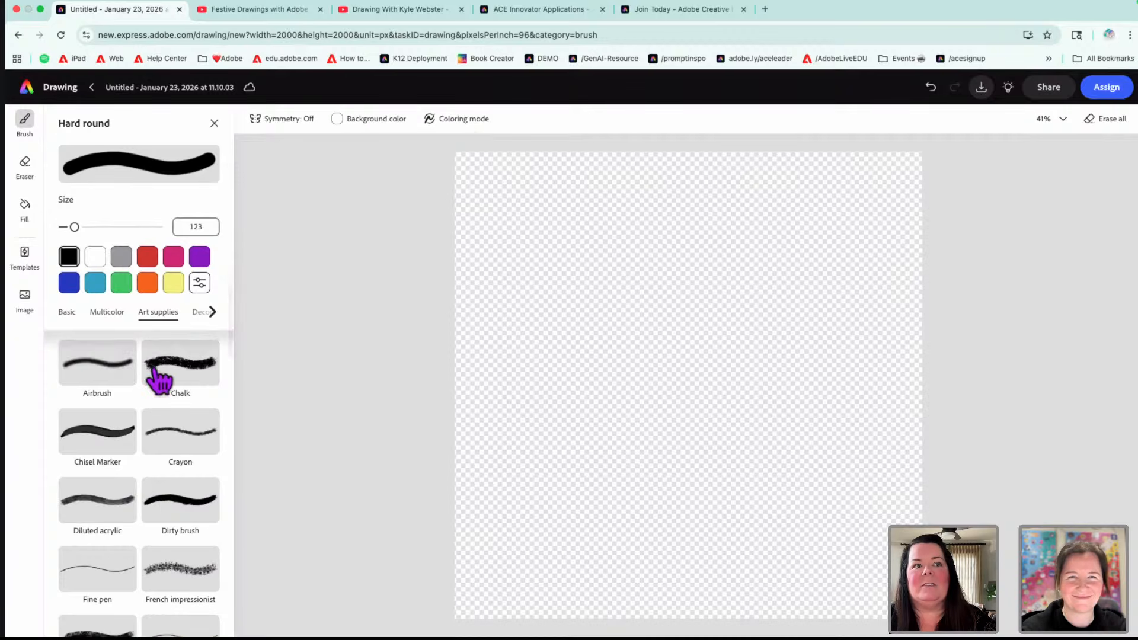
pyautogui.click(173, 513)
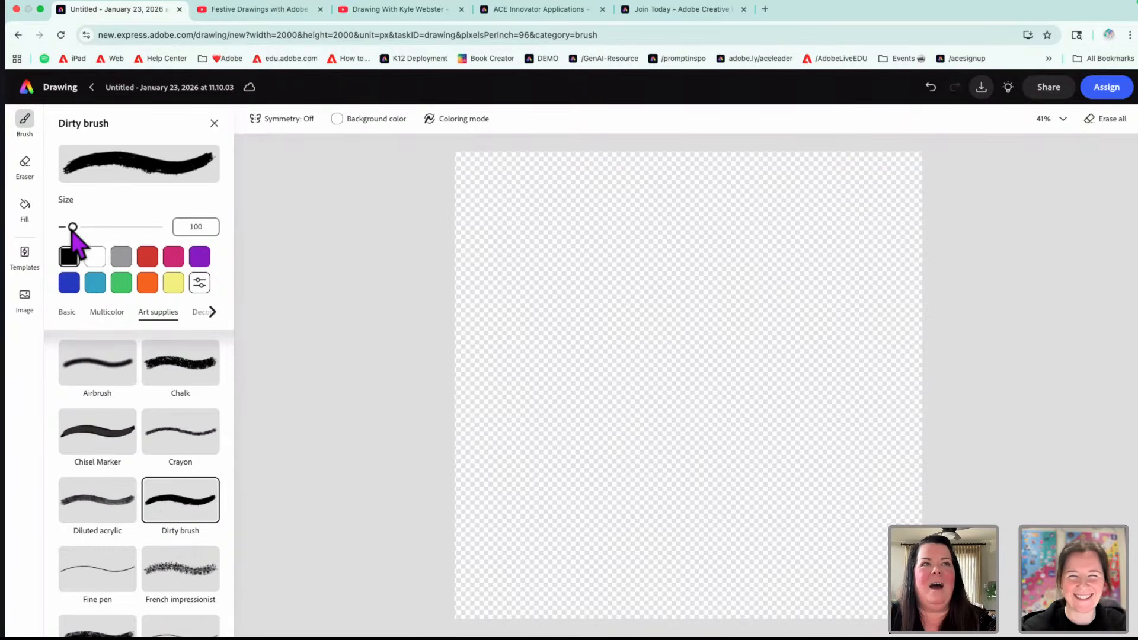
pyautogui.moveTo(73, 227); pyautogui.dragTo(85, 227)
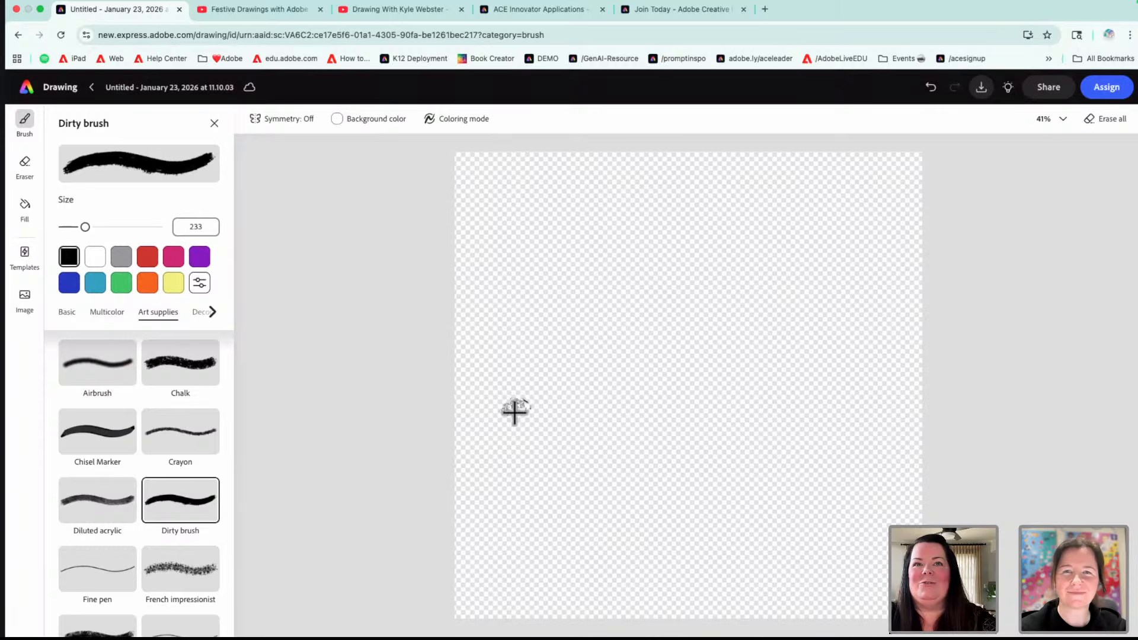
# - Paint a black boat hull outline in the lower half of the canvas with a curved deck, flat bottom and two slanted sides
pyautogui.moveTo(515, 409)
pyautogui.mouseDown()
pyautogui.moveTo(589, 456)
pyautogui.moveTo(682, 474)
pyautogui.moveTo(761, 464)
pyautogui.moveTo(813, 401)
pyautogui.mouseUp()
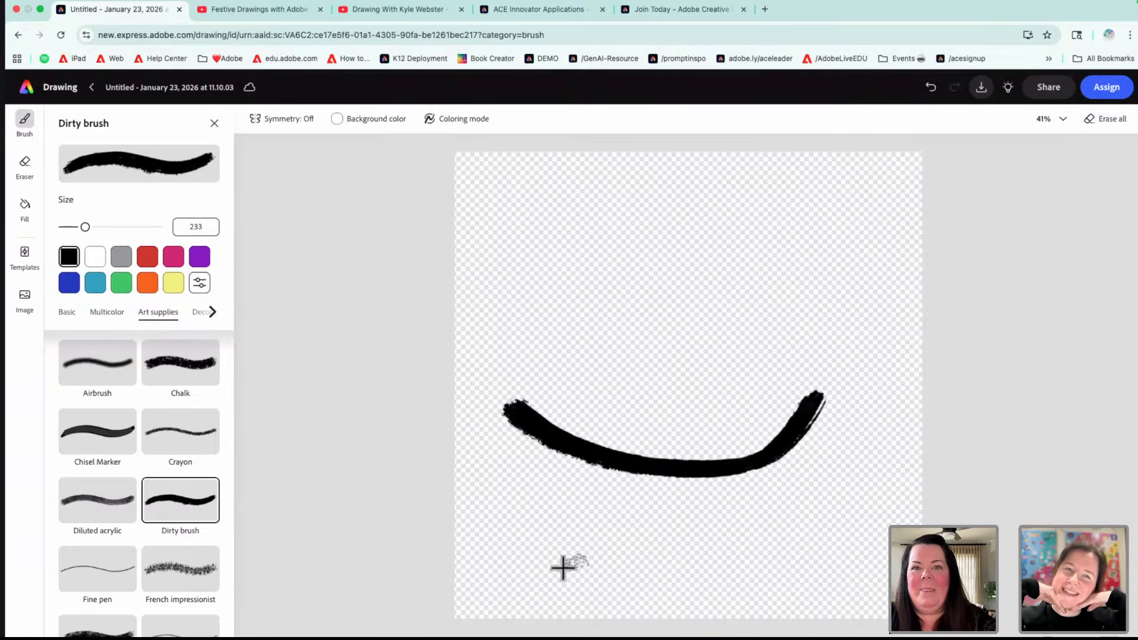
pyautogui.moveTo(565, 568); pyautogui.dragTo(797, 567)
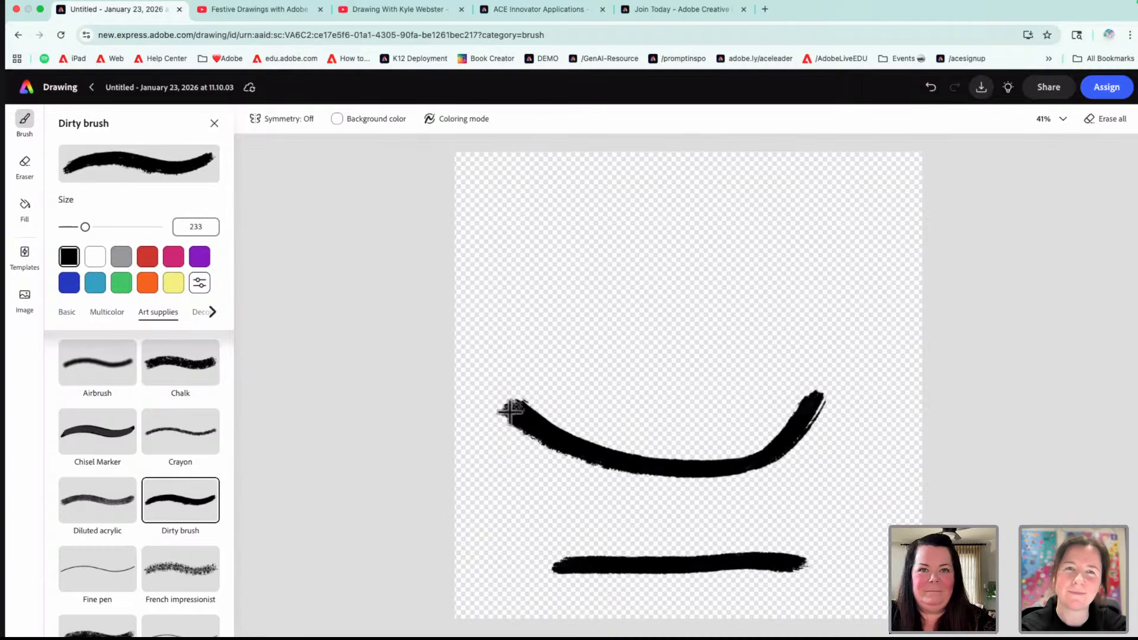
pyautogui.moveTo(510, 406); pyautogui.dragTo(557, 575)
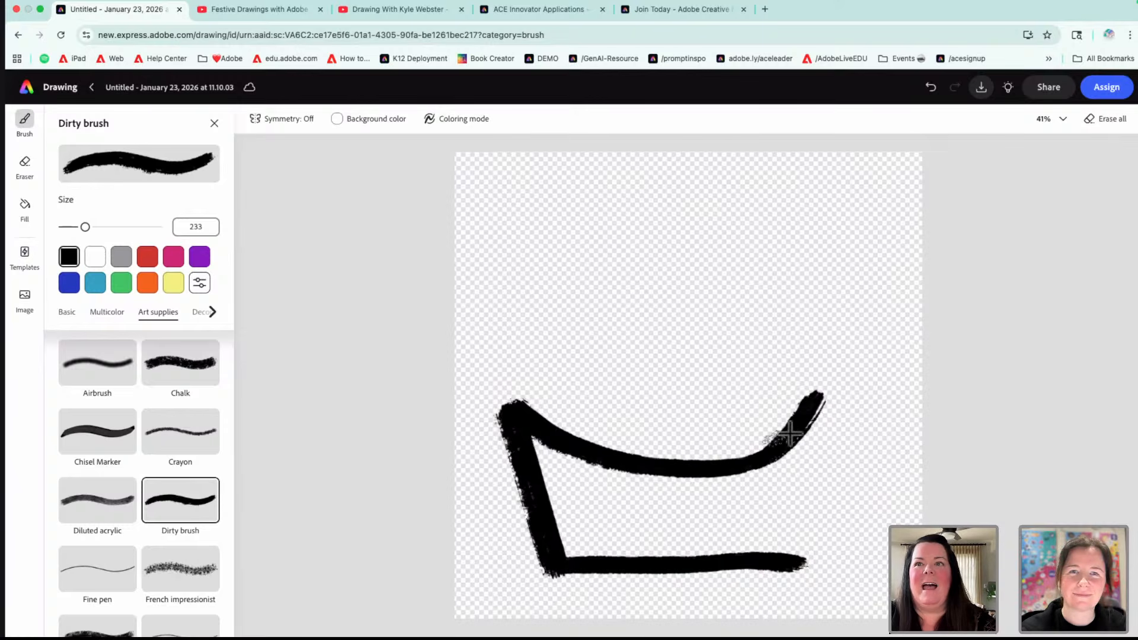
pyautogui.moveTo(816, 396); pyautogui.dragTo(791, 565)
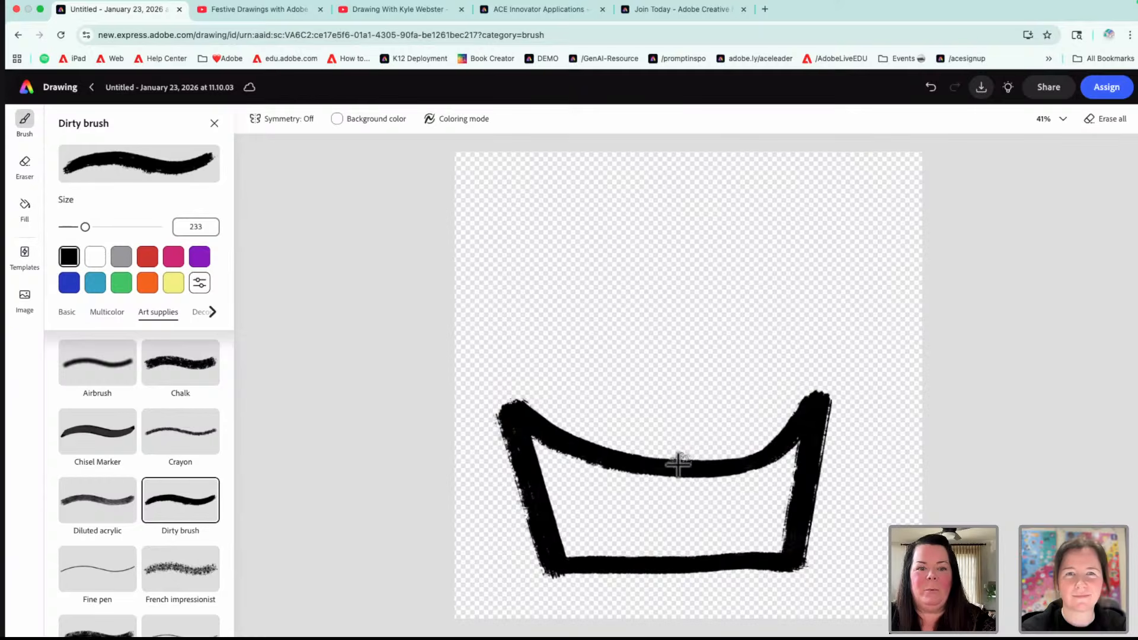
# - Paint a straight vertical black mast from the upper part of the canvas down to the middle of the boat's deck
pyautogui.moveTo(677, 464); pyautogui.dragTo(660, 195)
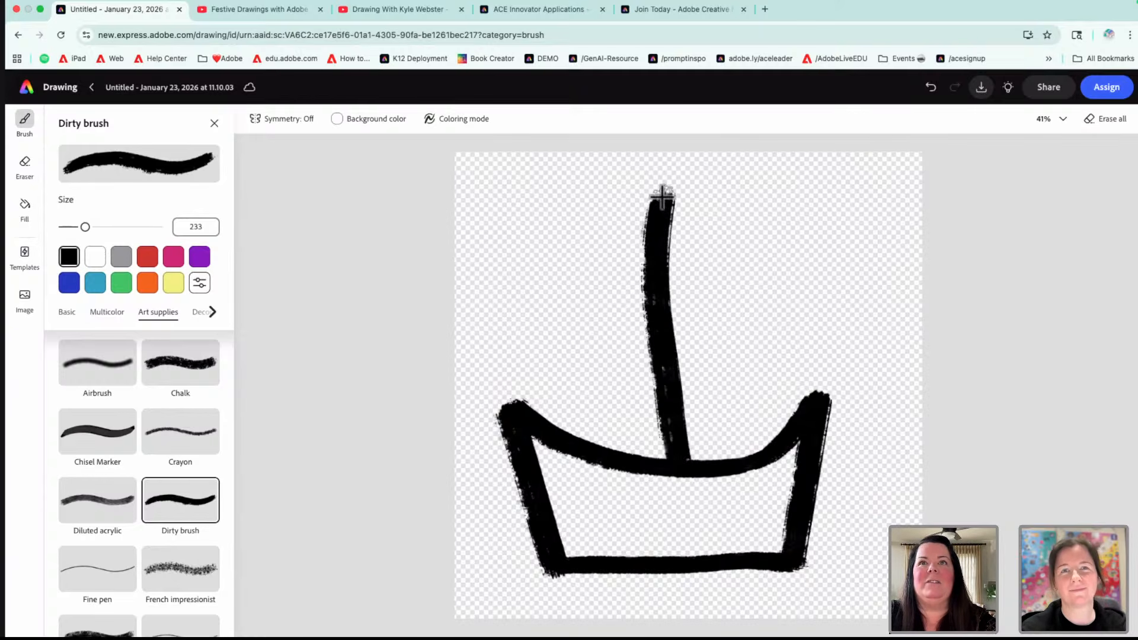
pyautogui.click(930, 87)
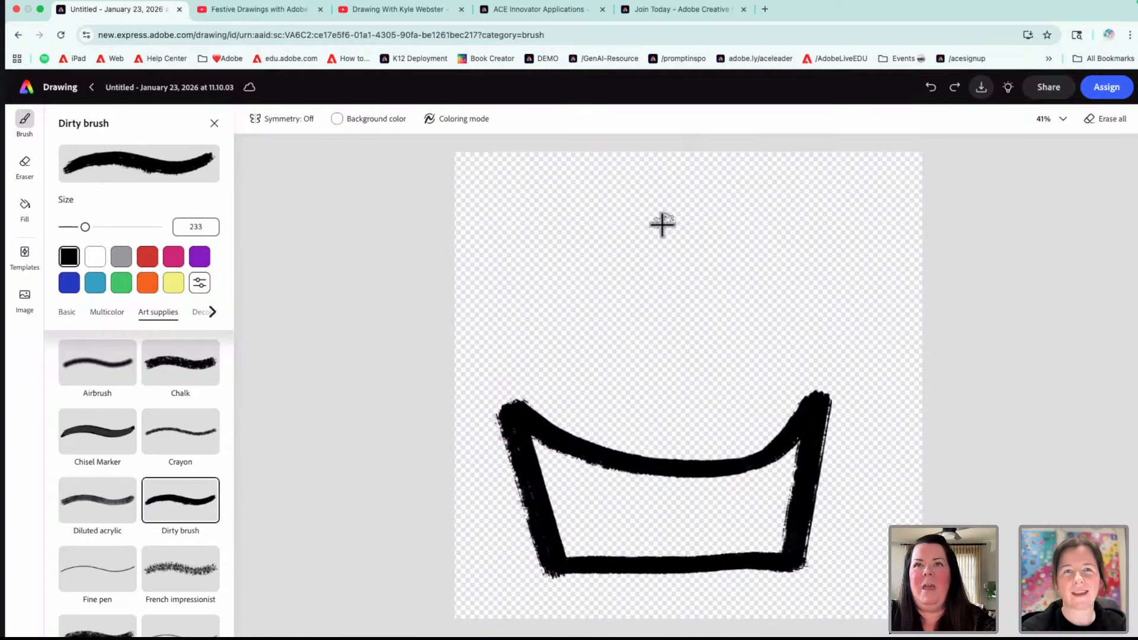
pyautogui.moveTo(662, 224); pyautogui.dragTo(660, 474)
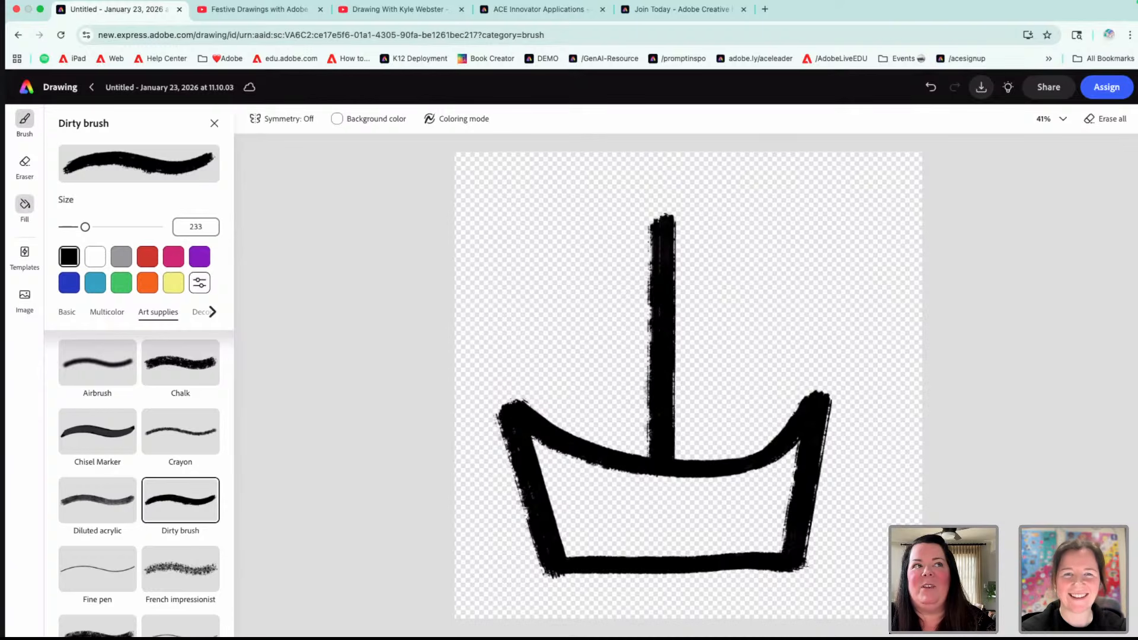
# - Fill the inside of the boat hull with solid black and return to the brush to cover the leftover gaps
pyautogui.click(24, 204)
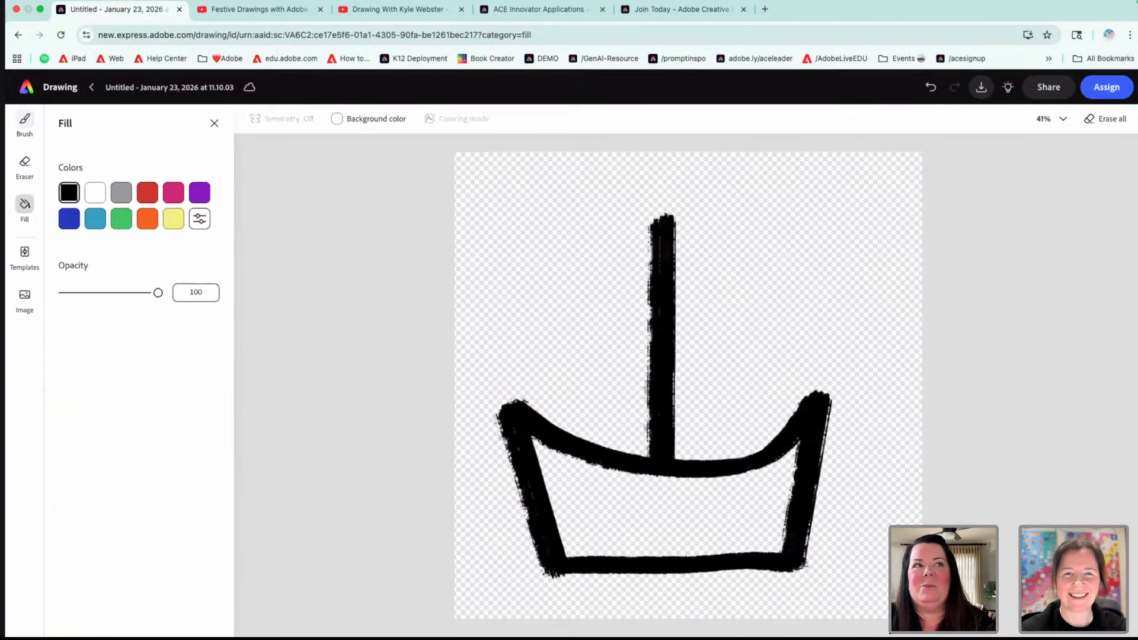
pyautogui.click(600, 495)
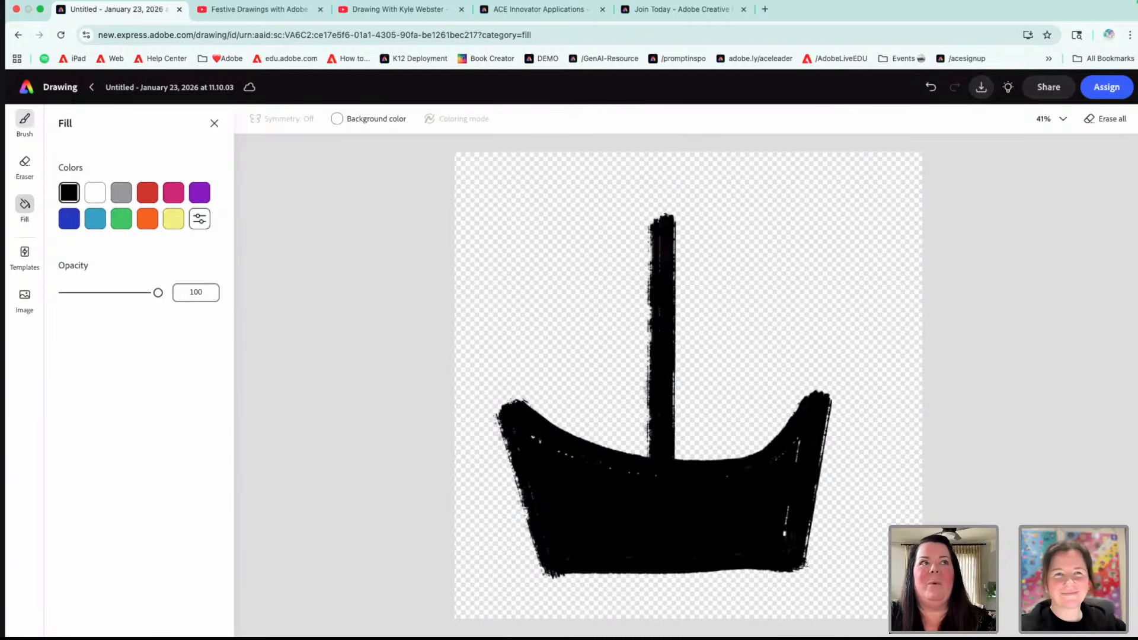
pyautogui.click(25, 120)
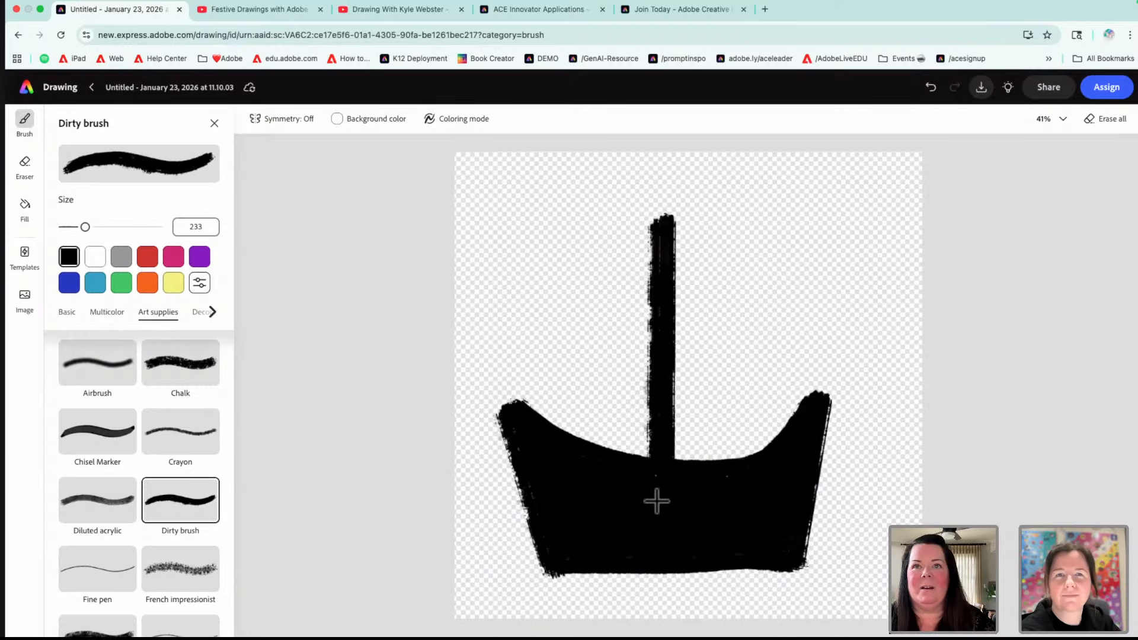
# - Rename the drawing as "Boat layer 2"
pyautogui.click(180, 87)
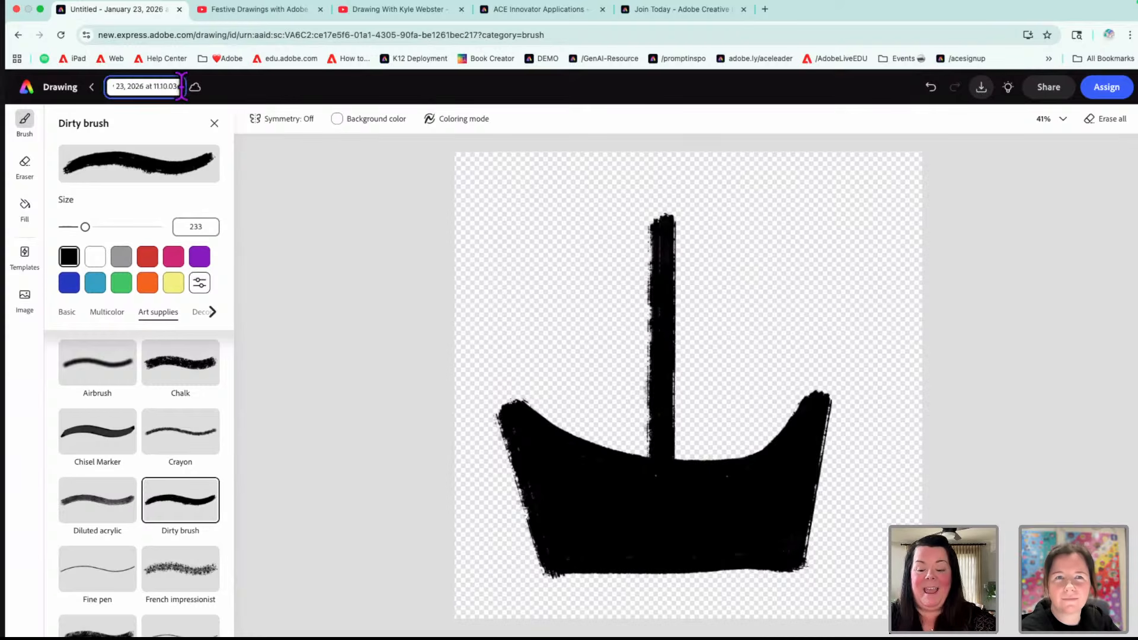
pyautogui.press('BackSpace')
pyautogui.press('BackSpace')
pyautogui.press('BackSpace')
pyautogui.press('BackSpace')
pyautogui.press('BackSpace')
pyautogui.press('BackSpace')
pyautogui.press('BackSpace')
pyautogui.press('BackSpace')
pyautogui.press('BackSpace')
pyautogui.press('BackSpace')
pyautogui.press('BackSpace')
pyautogui.press('BackSpace')
pyautogui.press('BackSpace')
pyautogui.press('BackSpace')
pyautogui.press('BackSpace')
pyautogui.press('BackSpace')
pyautogui.press('BackSpace')
pyautogui.press('BackSpace')
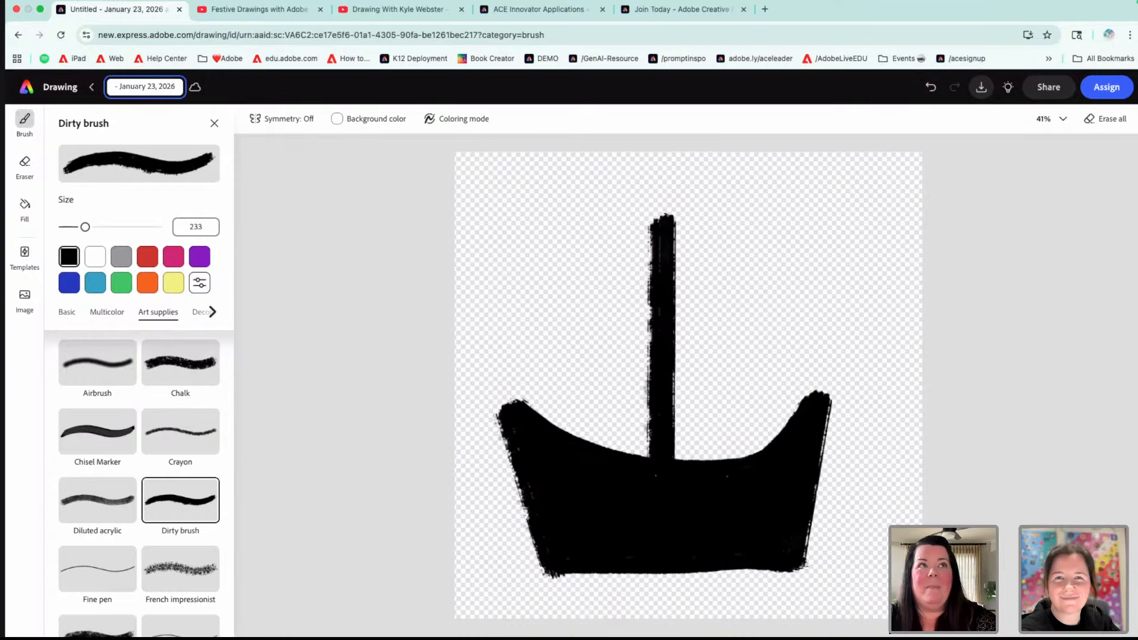
pyautogui.press('BackSpace')
pyautogui.press('BackSpace')
pyautogui.press('BackSpace')
pyautogui.press('BackSpace')
pyautogui.press('BackSpace')
pyautogui.press('BackSpace')
pyautogui.press('BackSpace')
pyautogui.press('BackSpace')
pyautogui.press('BackSpace')
pyautogui.press('BackSpace')
pyautogui.press('BackSpace')
pyautogui.press('BackSpace')
pyautogui.press('BackSpace')
pyautogui.press('BackSpace')
pyautogui.press('BackSpace')
pyautogui.press('BackSpace')
pyautogui.press('BackSpace')
pyautogui.press('BackSpace')
pyautogui.press('BackSpace')
pyautogui.press('BackSpace')
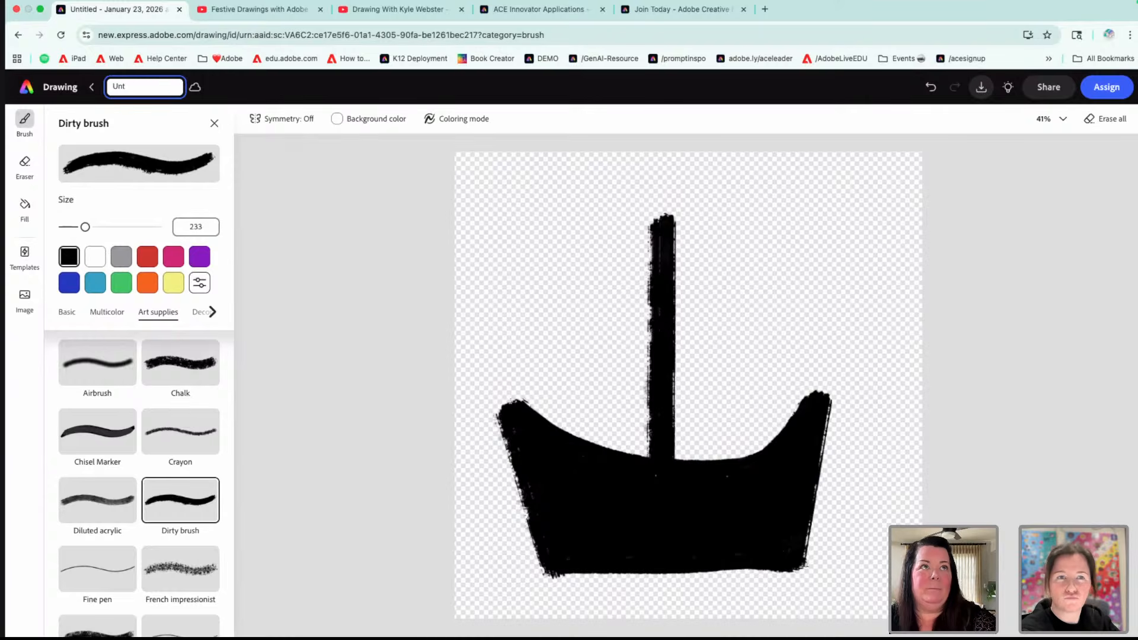
pyautogui.write('Boat l')
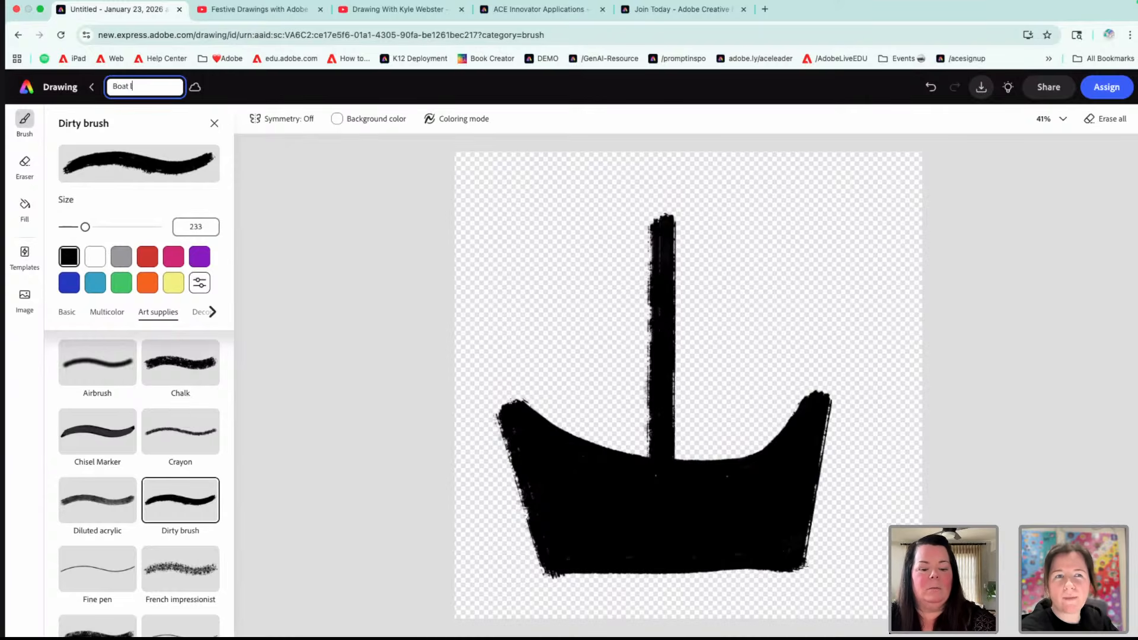
pyautogui.write('ayer 2')
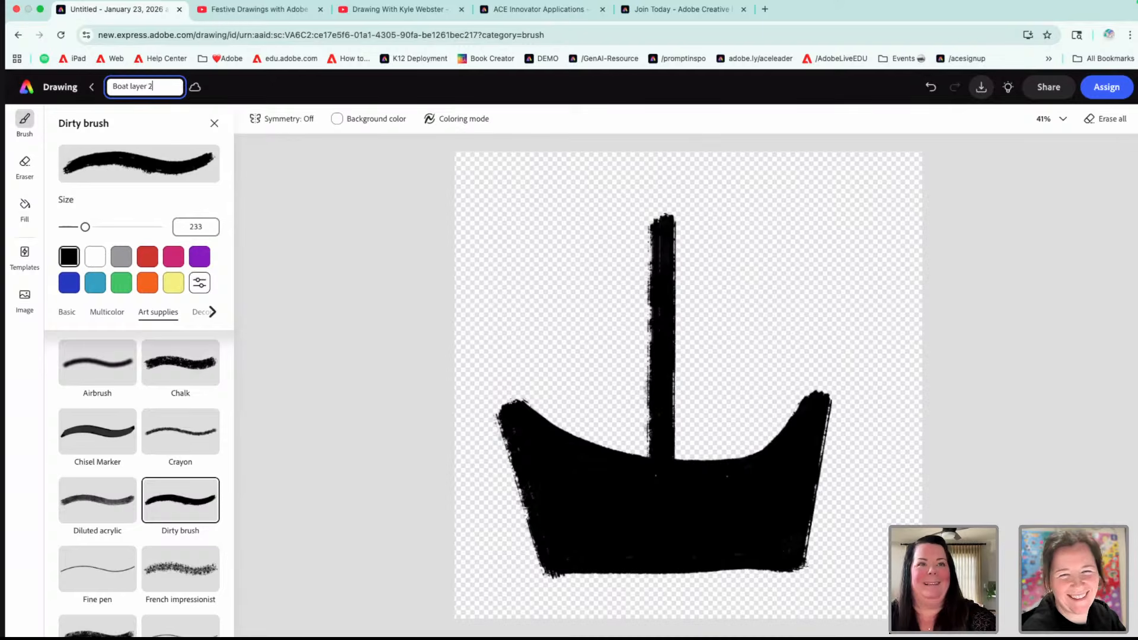
pyautogui.press('Escape')
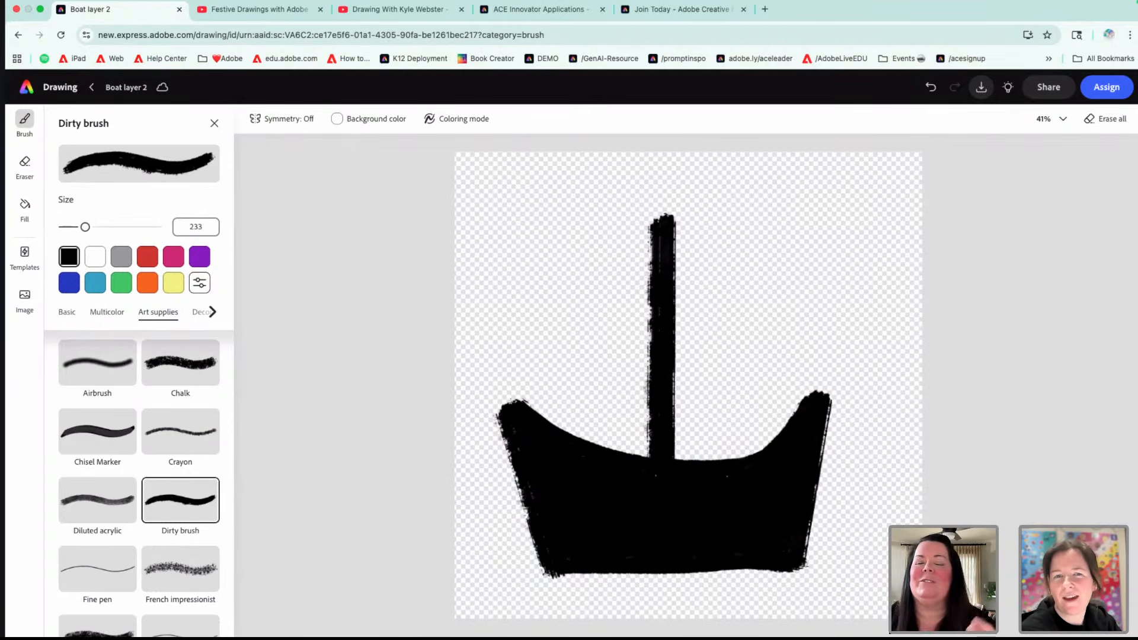
# - Leave the boat drawing, create another new blank drawing from the home page, and switch to the brush tool
pyautogui.click(92, 90)
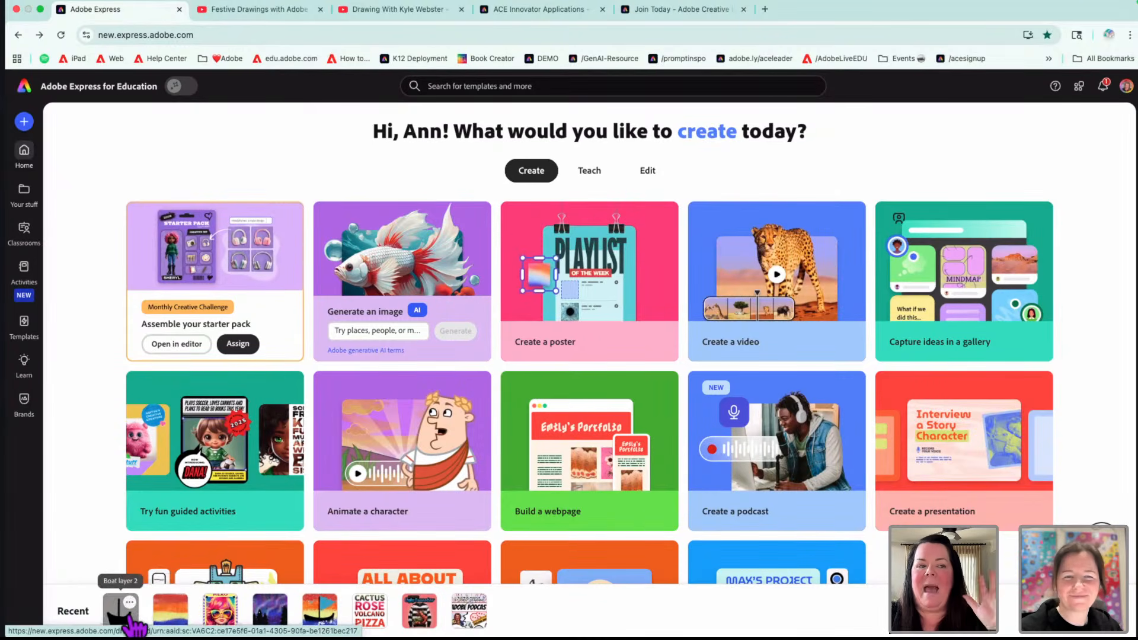
pyautogui.scroll(-2, 207, 462)
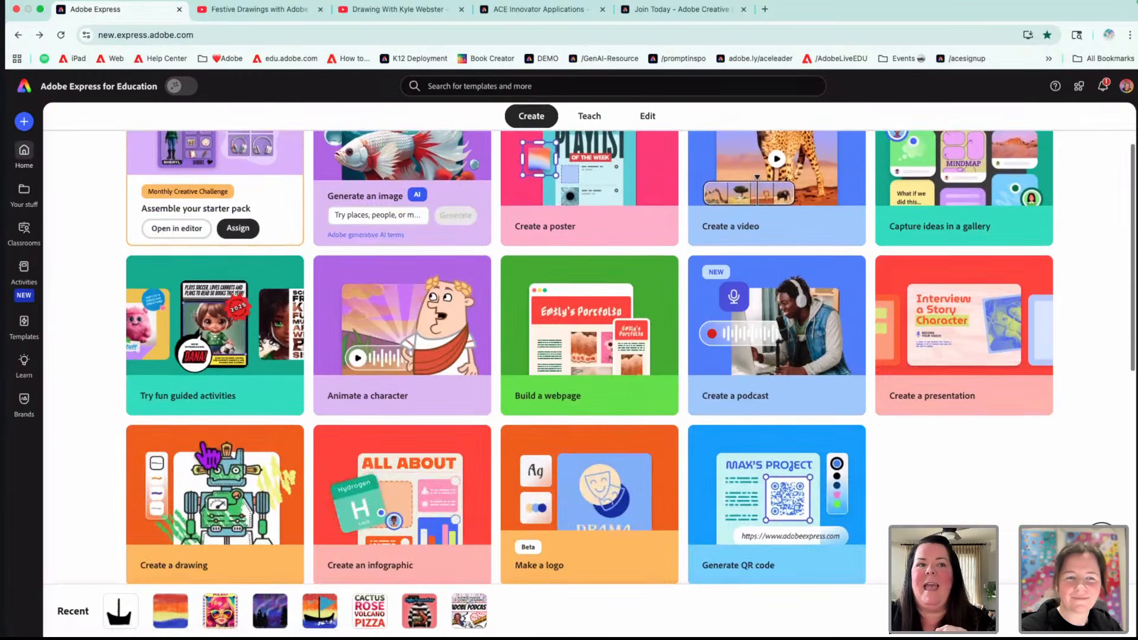
pyautogui.click(210, 491)
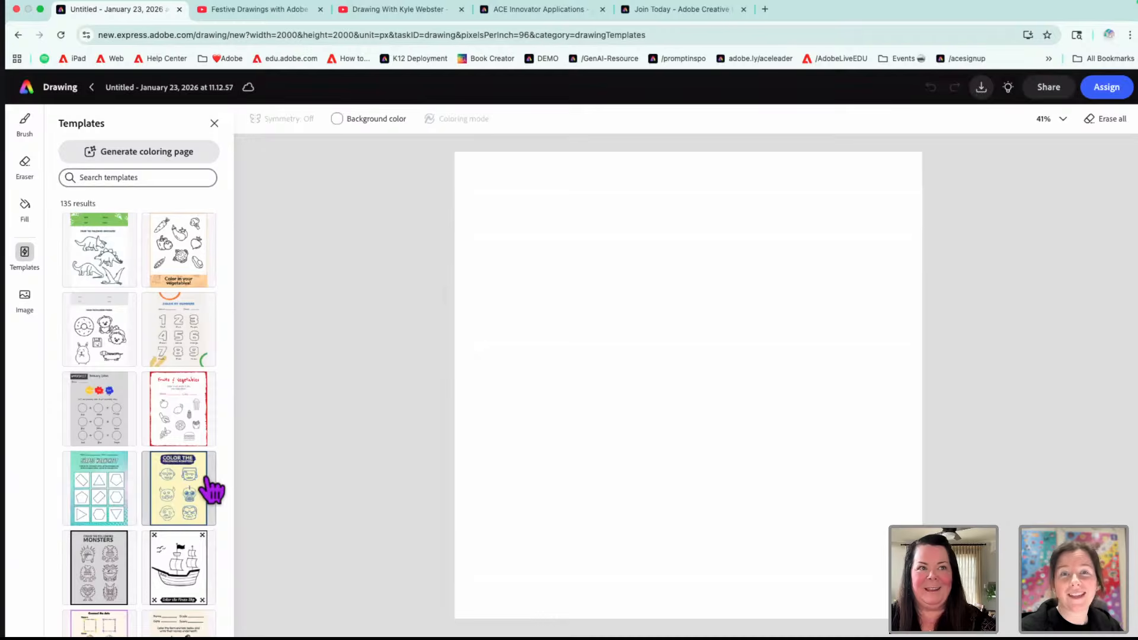
pyautogui.click(27, 130)
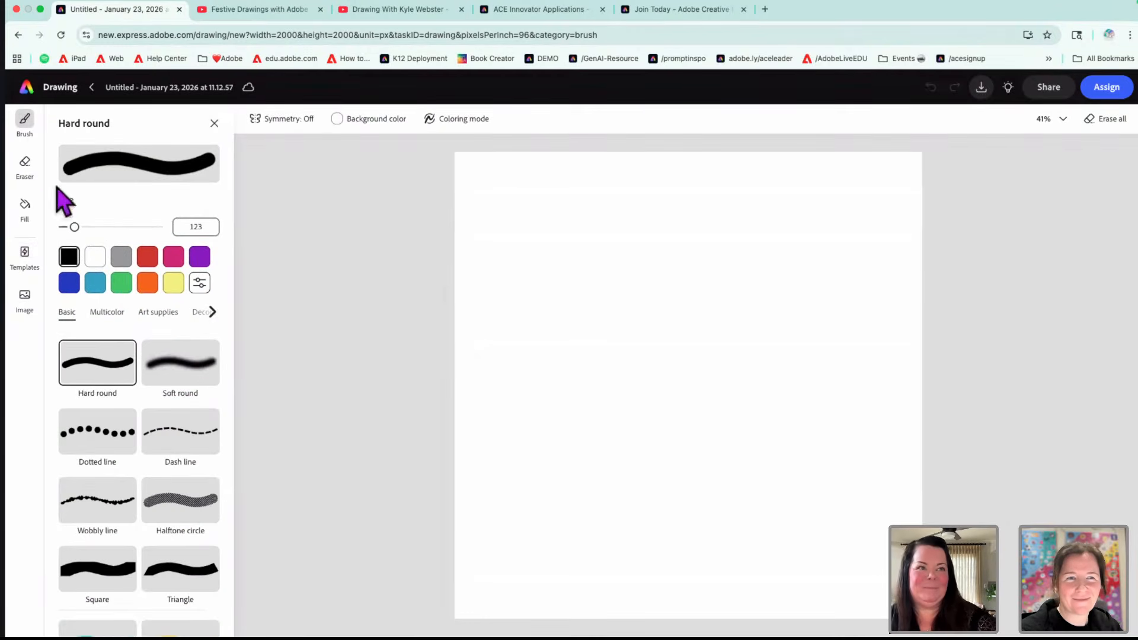
# - Set the brush color to a custom bright cyan, #11CFF0
pyautogui.click(95, 284)
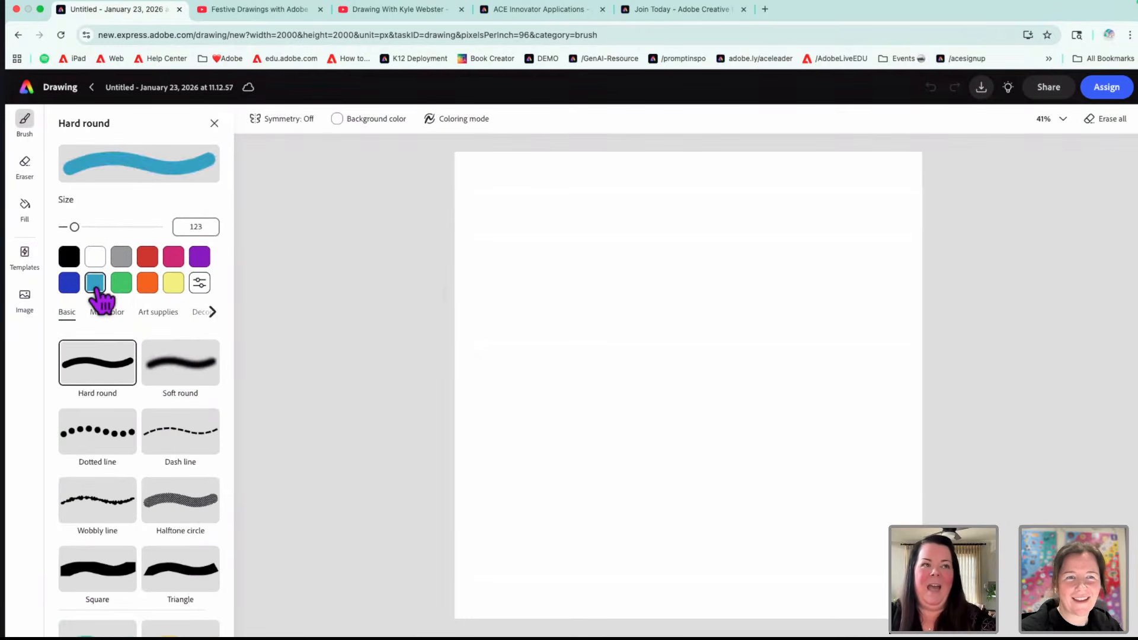
pyautogui.click(200, 284)
pyautogui.click(318, 320)
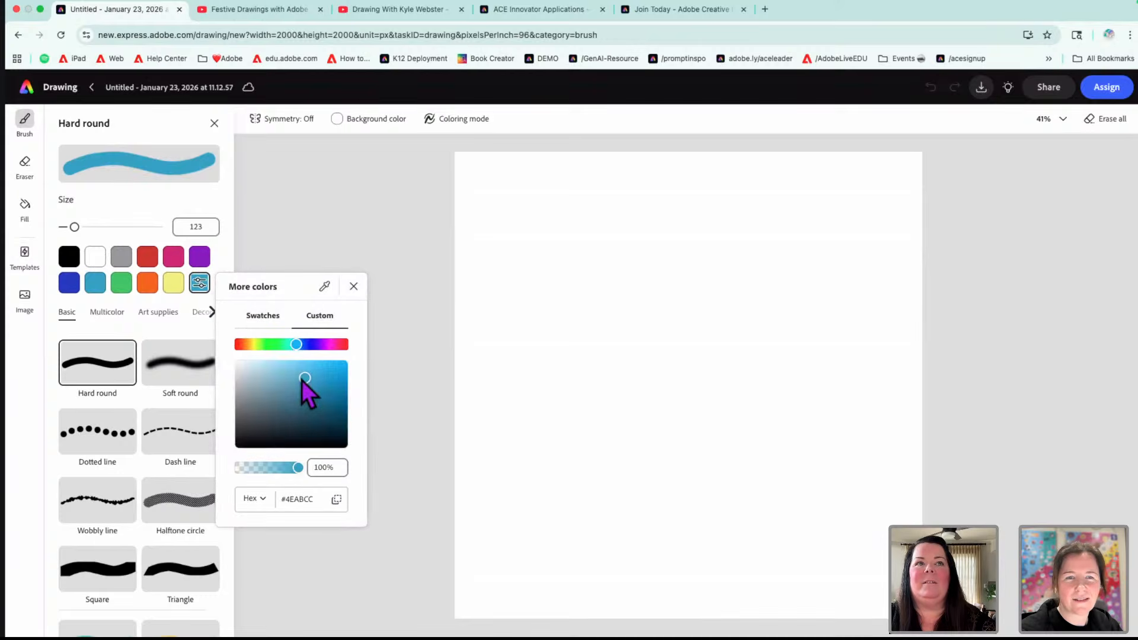
pyautogui.moveTo(302, 379); pyautogui.dragTo(340, 365)
pyautogui.click(299, 345)
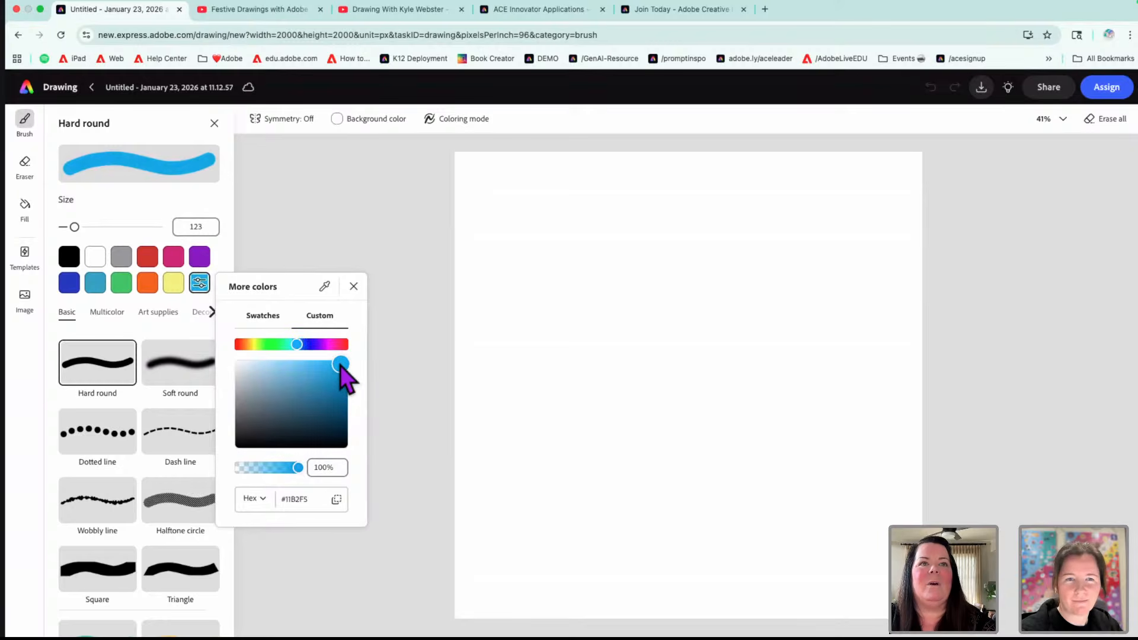
pyautogui.click(294, 344)
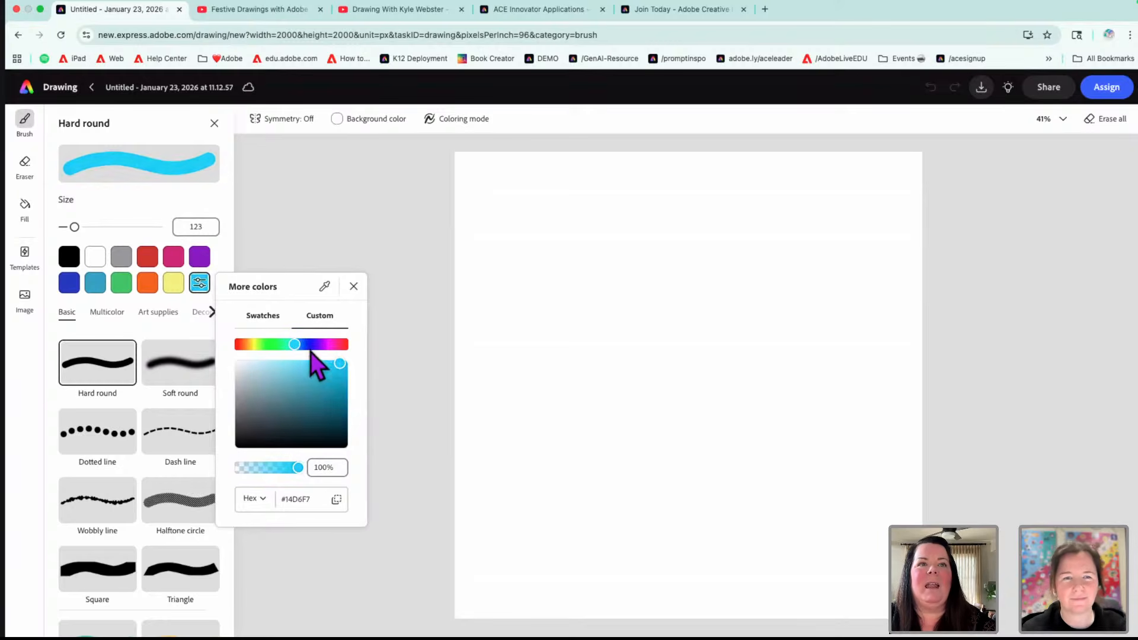
pyautogui.moveTo(342, 372); pyautogui.dragTo(341, 370)
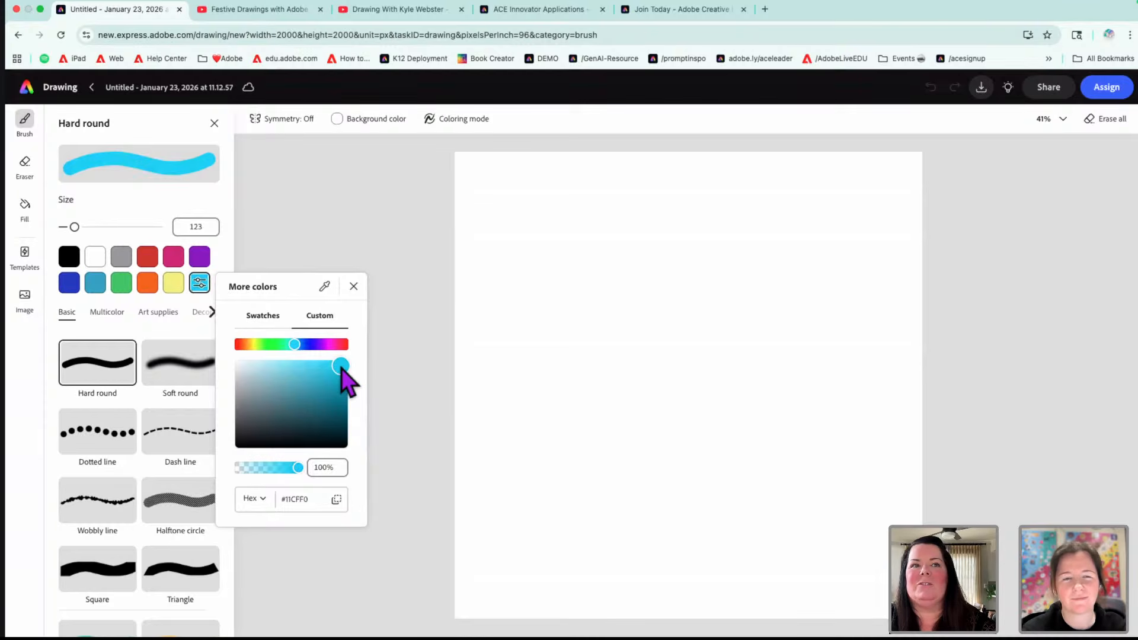
# - Choose the Dirty brush from the art supplies brushes
pyautogui.click(159, 324)
pyautogui.click(152, 322)
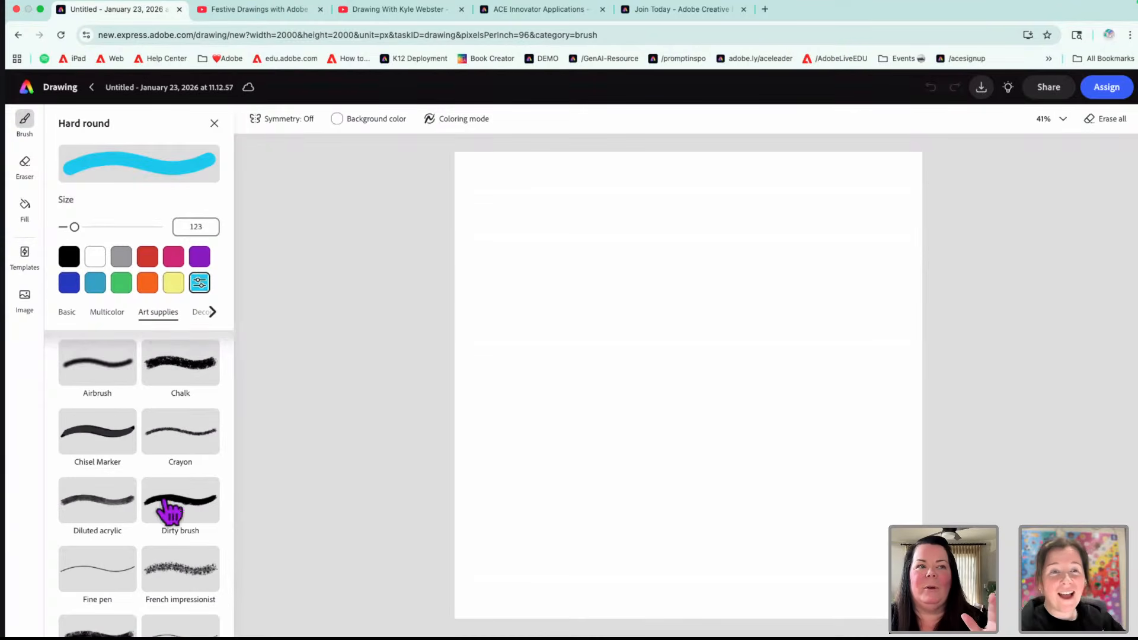
pyautogui.scroll(-1, 166, 510)
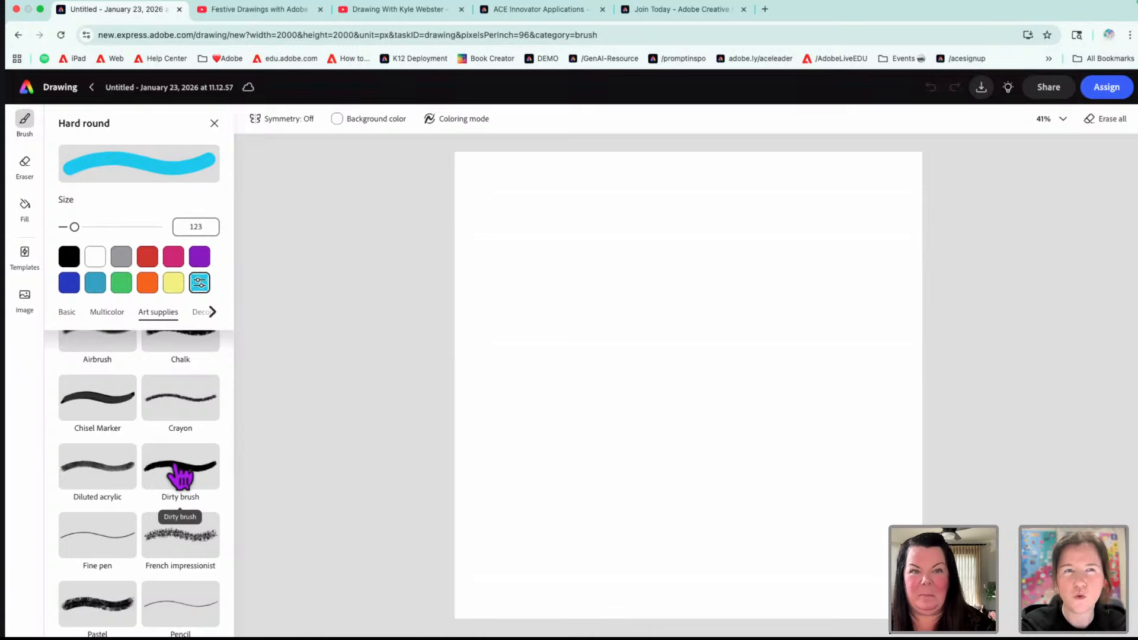
pyautogui.click(180, 474)
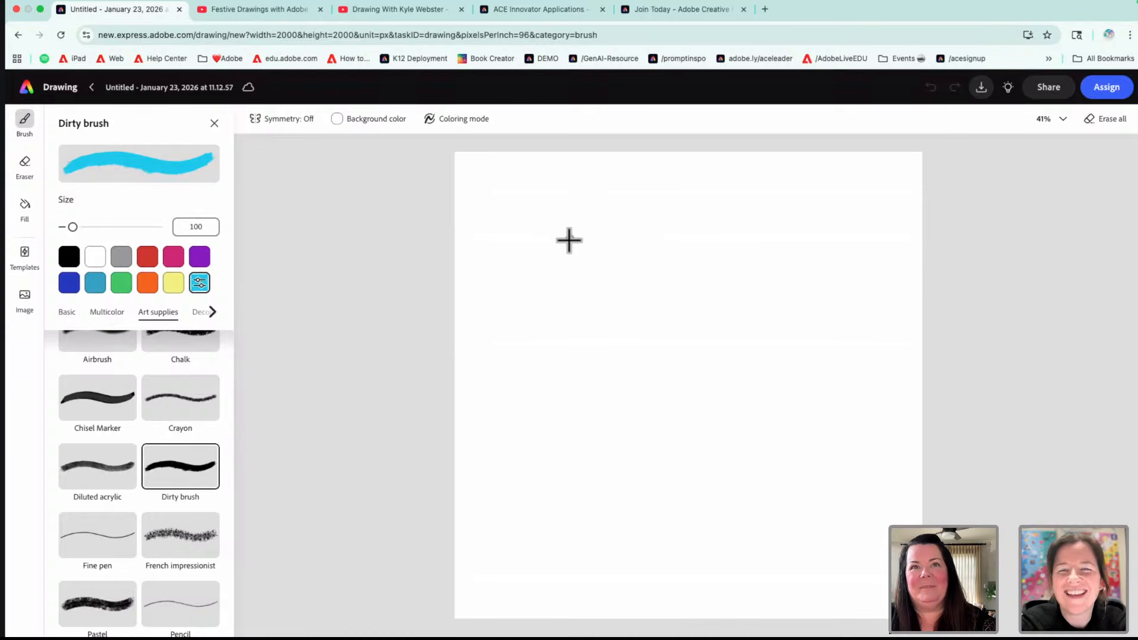
# - Paint a cyan triangular sail outline mid-canvas with a vertical edge, a diagonal edge and a closed base, redoing the base stroke once
pyautogui.moveTo(568, 240); pyautogui.dragTo(568, 447)
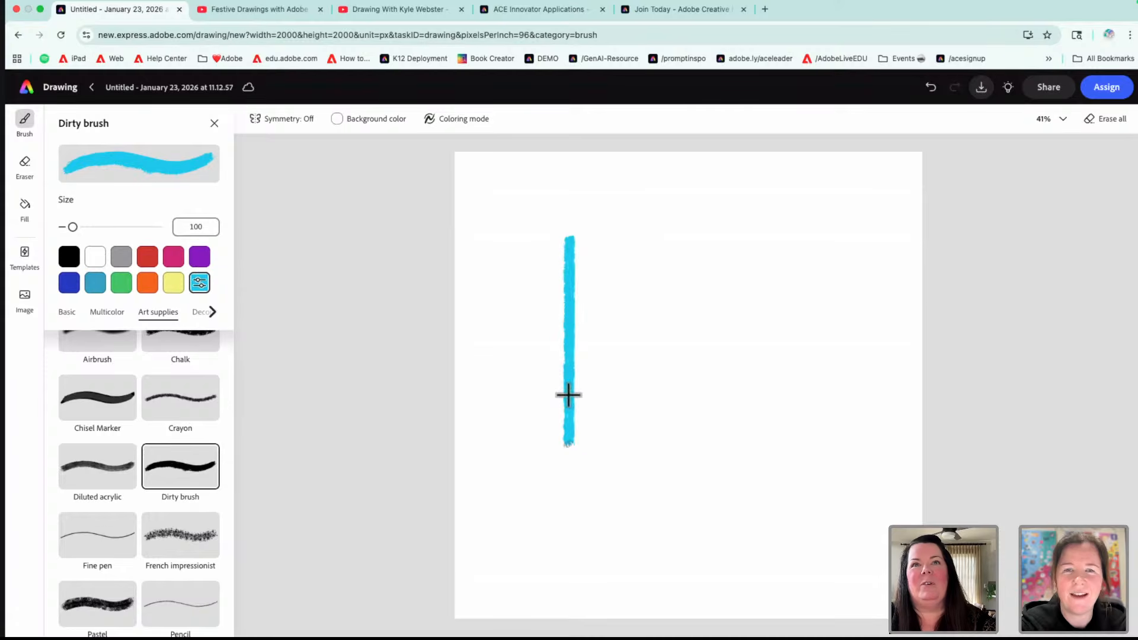
pyautogui.moveTo(570, 240); pyautogui.dragTo(603, 269)
pyautogui.moveTo(674, 331)
pyautogui.mouseDown()
pyautogui.moveTo(773, 429)
pyautogui.moveTo(587, 428)
pyautogui.moveTo(561, 437)
pyautogui.mouseUp()
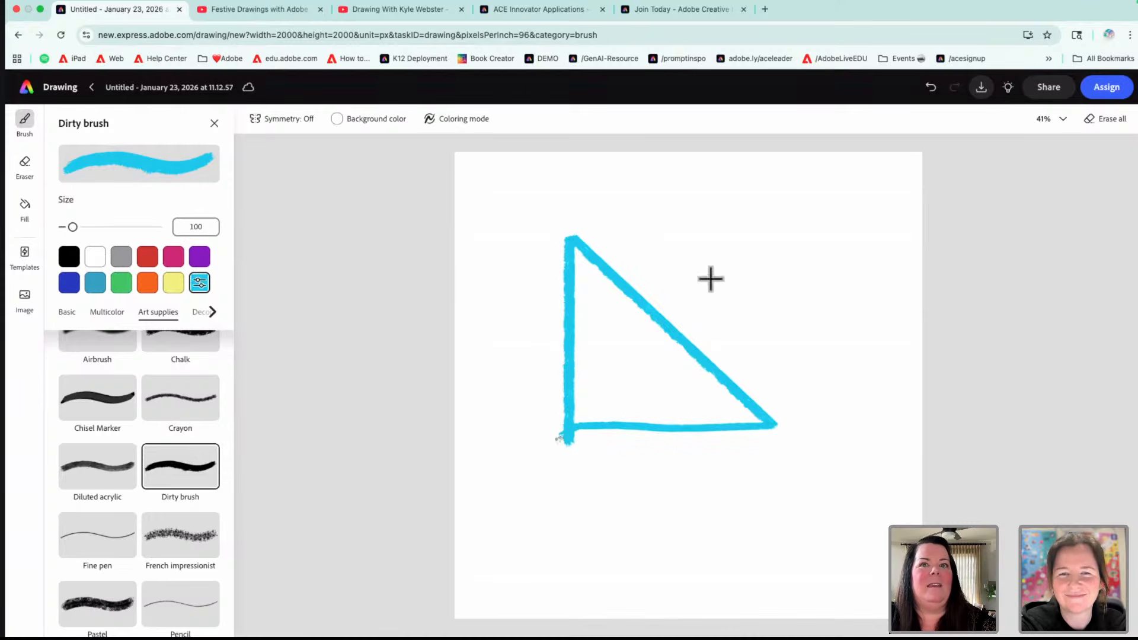
pyautogui.click(930, 87)
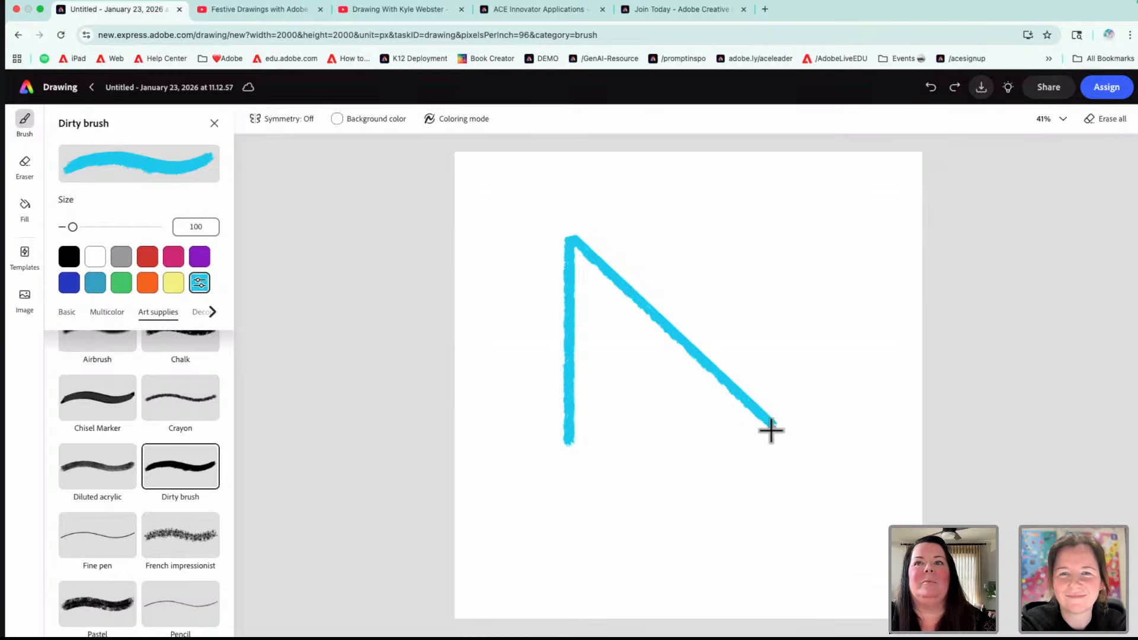
pyautogui.moveTo(772, 426); pyautogui.dragTo(567, 439)
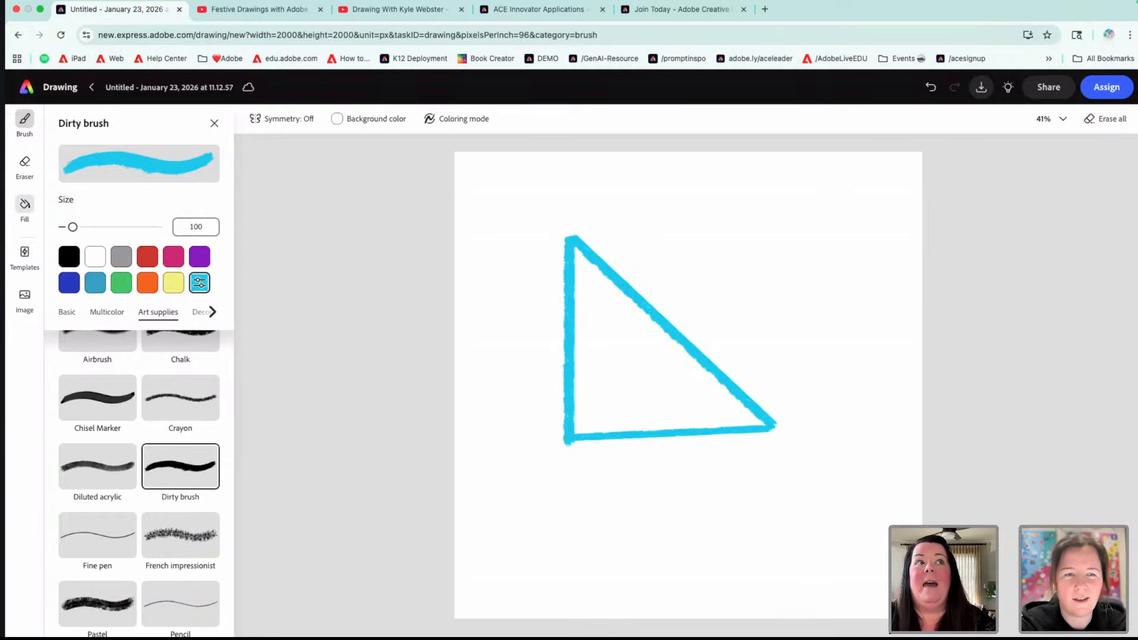
# - Switch to the Fill tool and match its custom color to the cyan sail outline by sampling the outline with the eyedropper
pyautogui.click(25, 204)
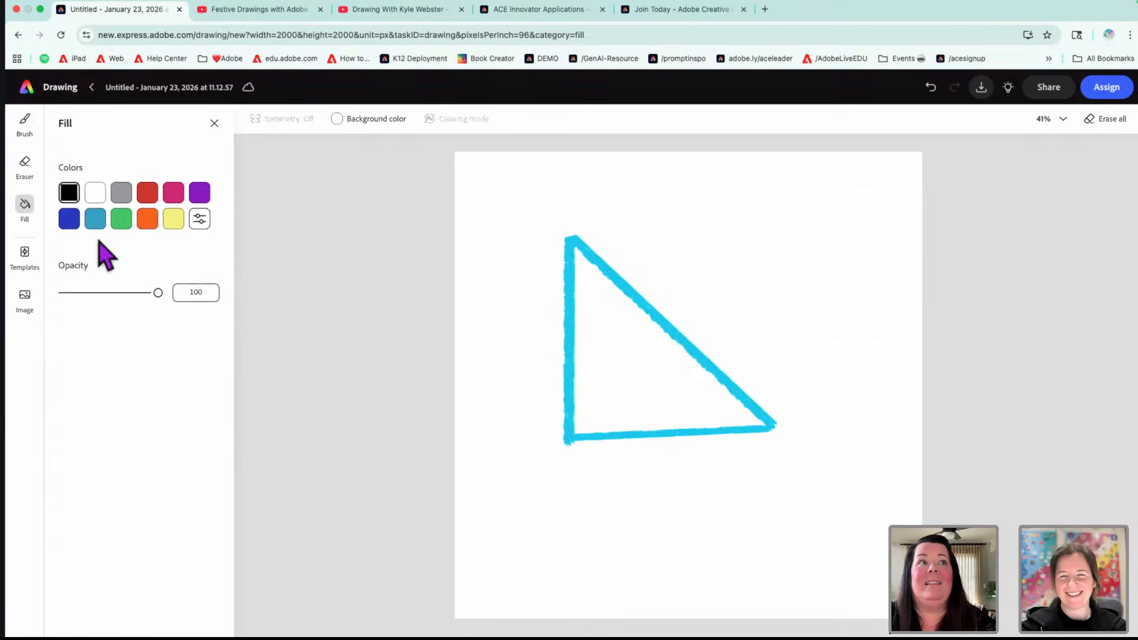
pyautogui.click(202, 220)
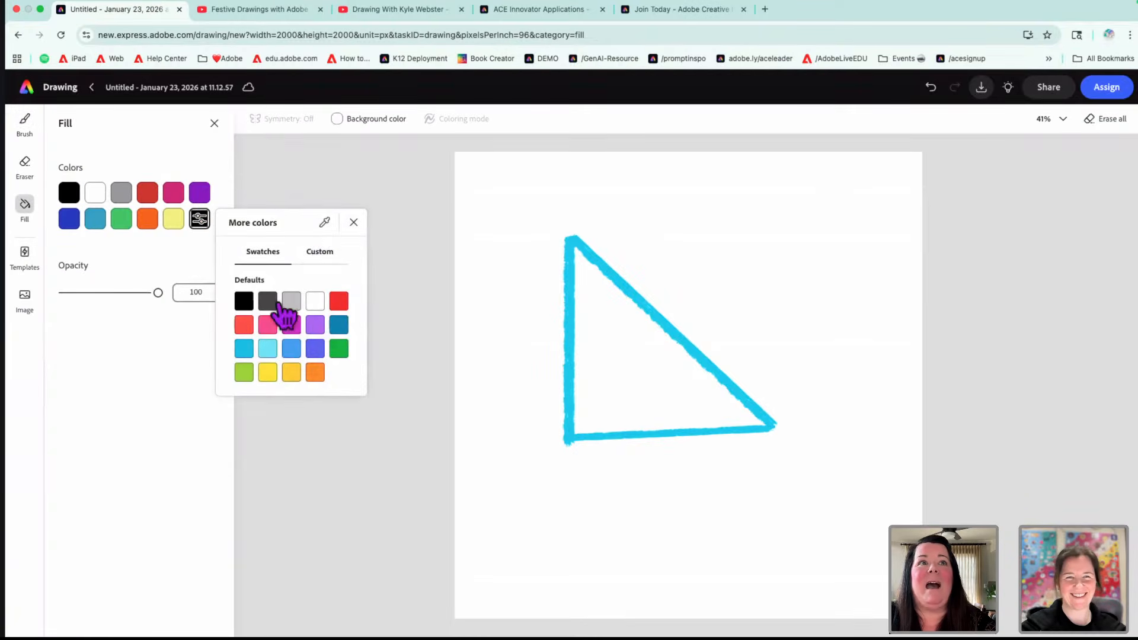
pyautogui.click(320, 251)
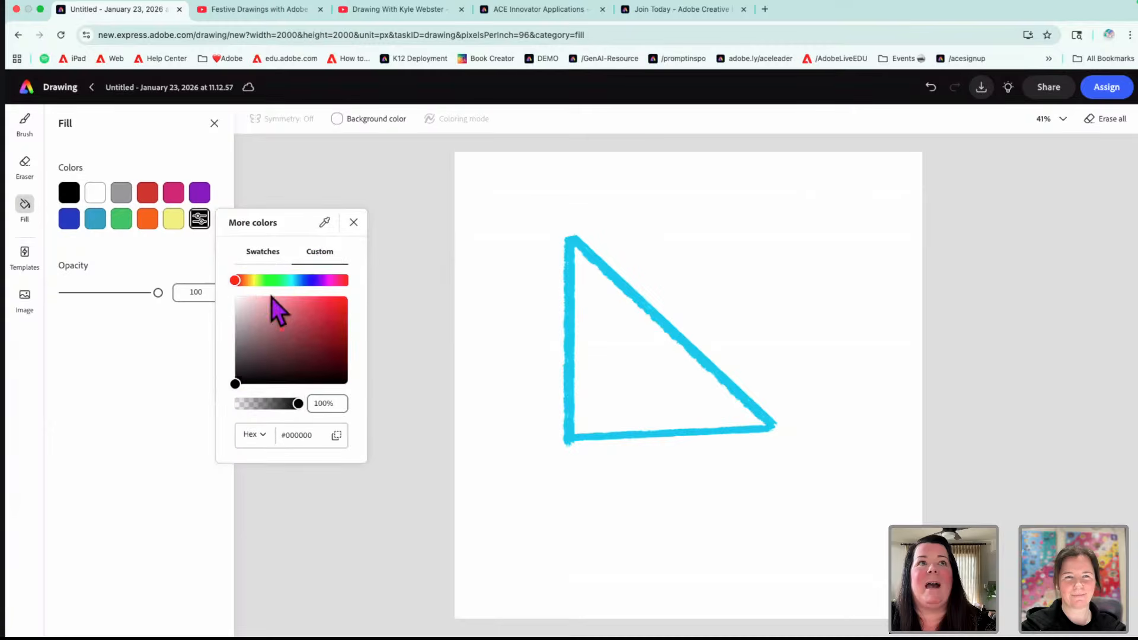
pyautogui.click(96, 220)
pyautogui.click(200, 220)
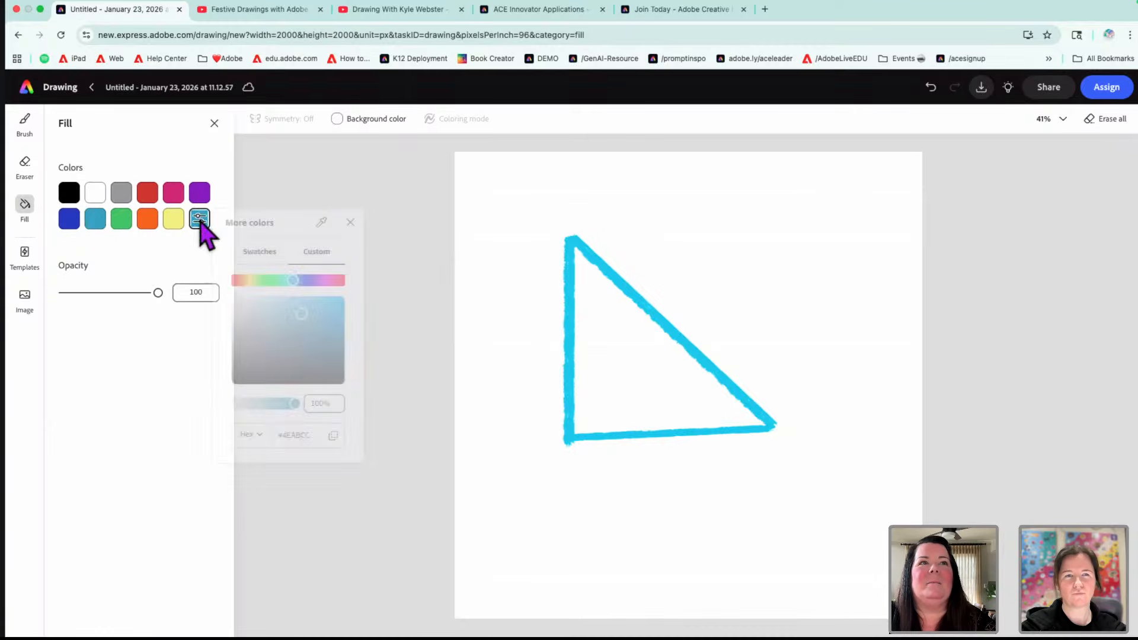
pyautogui.moveTo(296, 279); pyautogui.dragTo(344, 300)
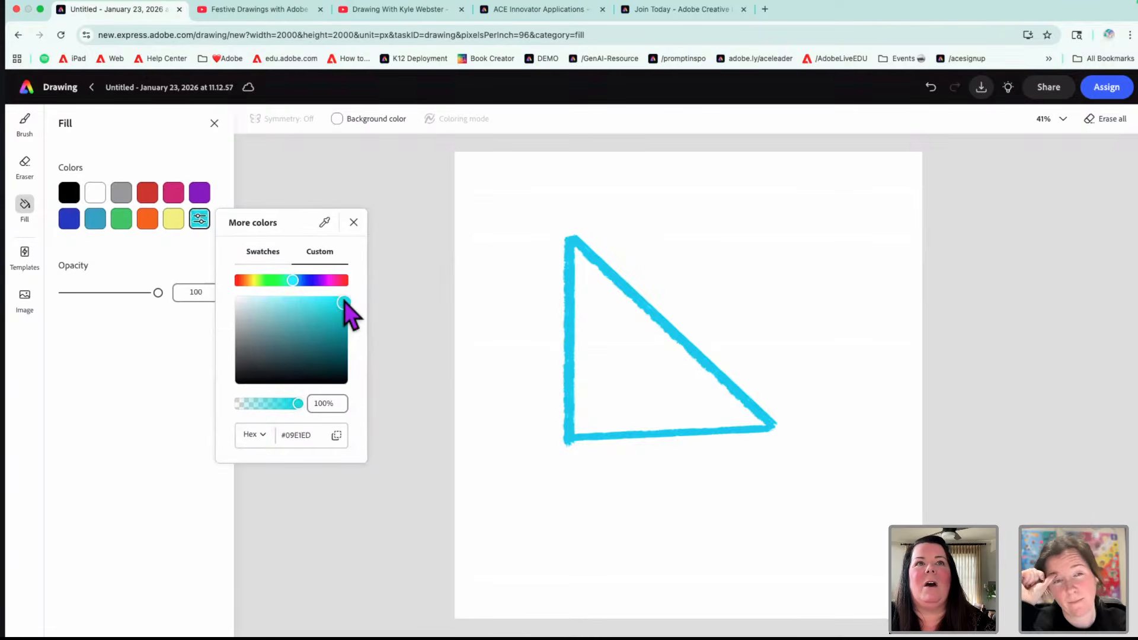
pyautogui.click(325, 223)
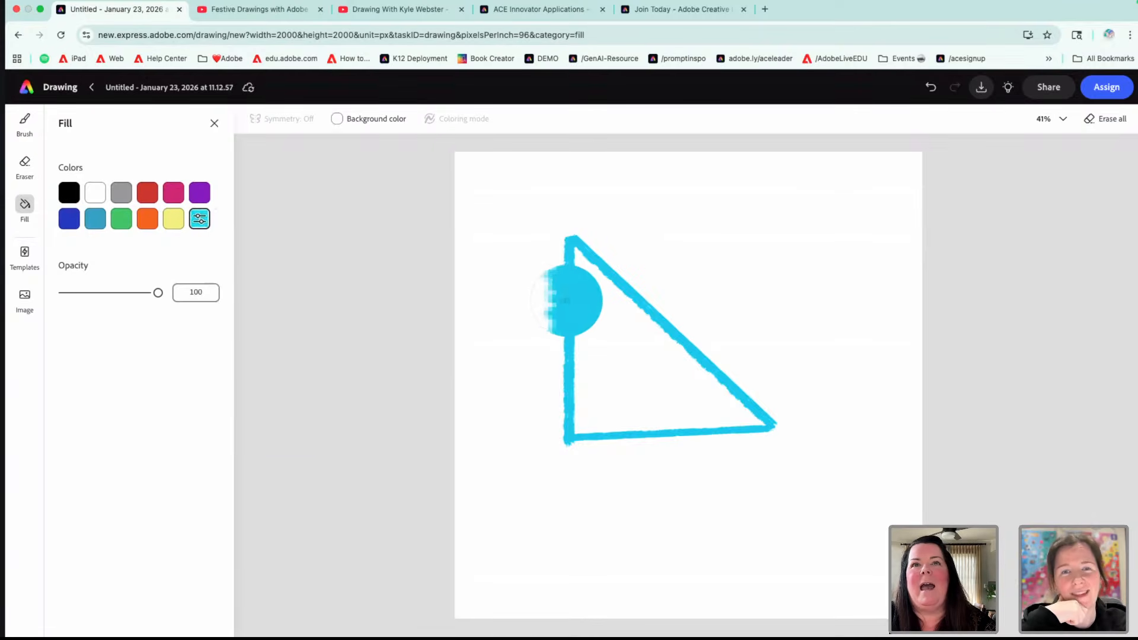
pyautogui.click(569, 305)
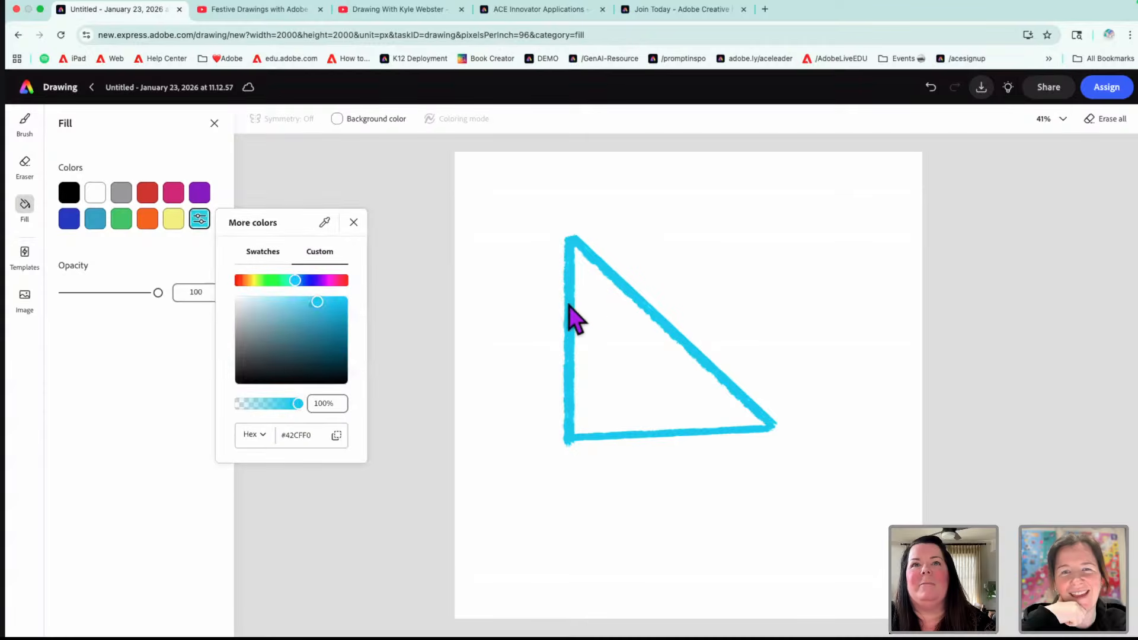
# - Fill the inside of the triangular sail with the matching cyan and rename the drawing "Sail layer 3"
pyautogui.click(628, 355)
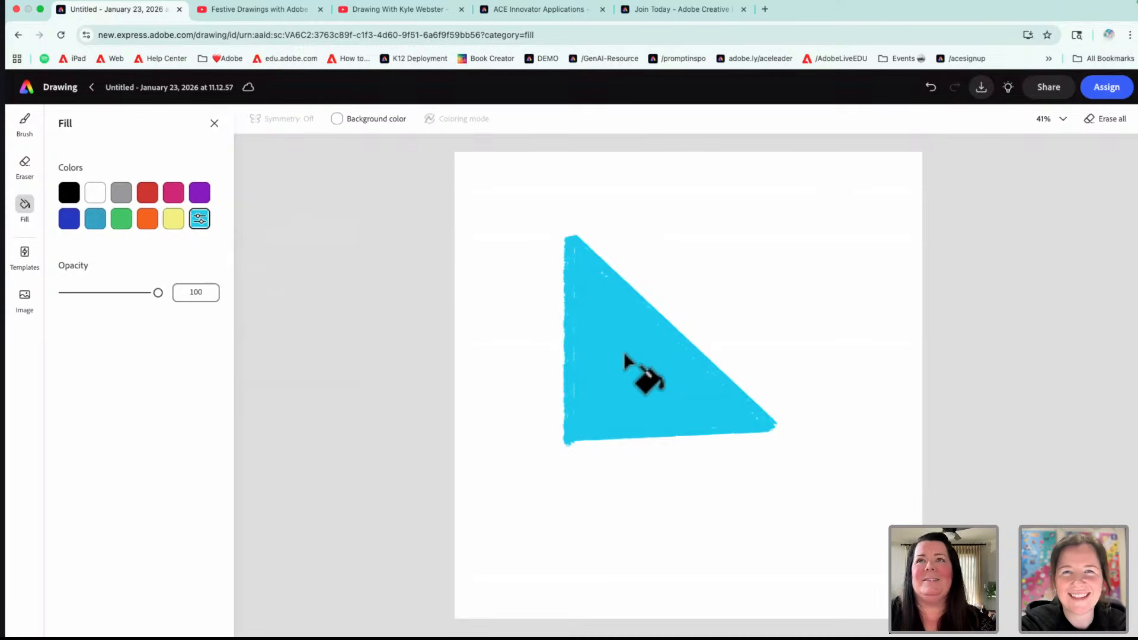
pyautogui.click(155, 86)
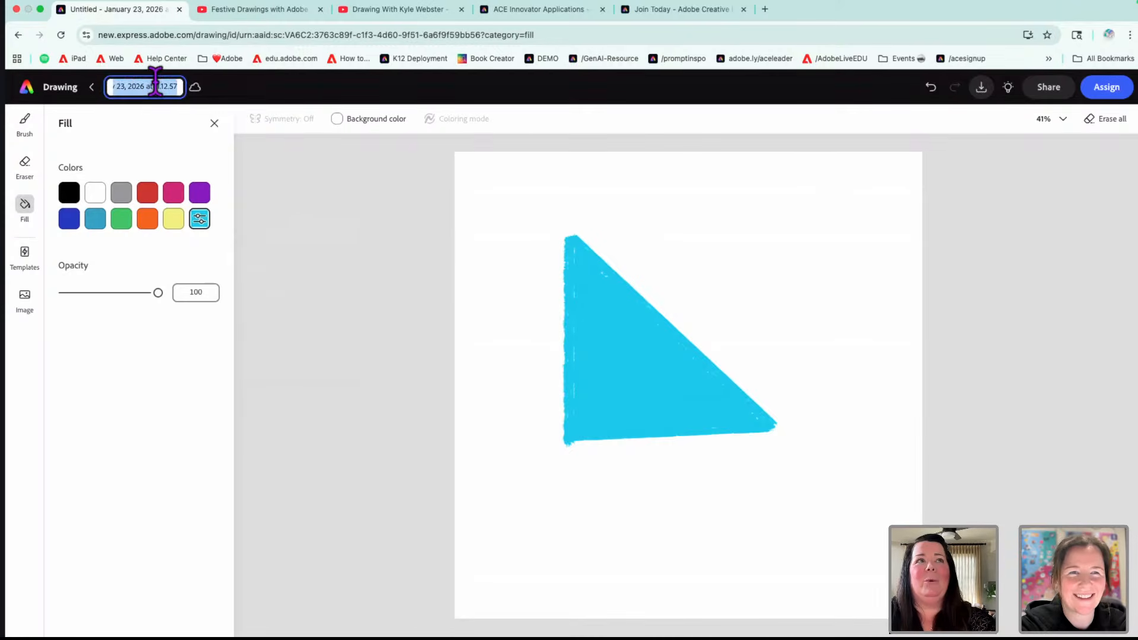
pyautogui.write('SX')
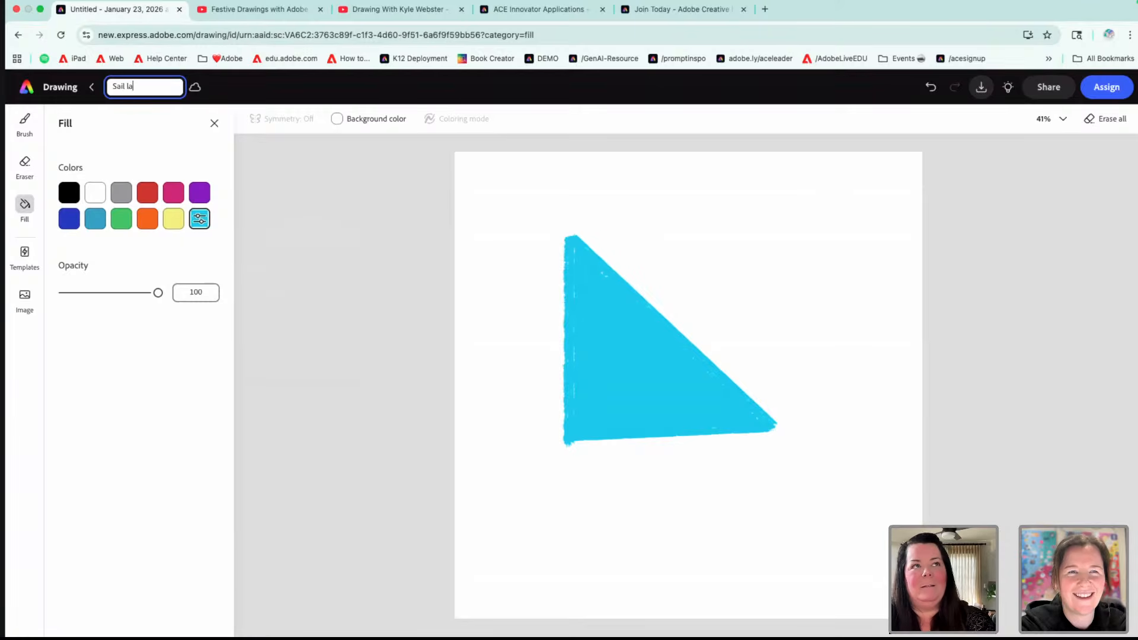
pyautogui.press('Return')
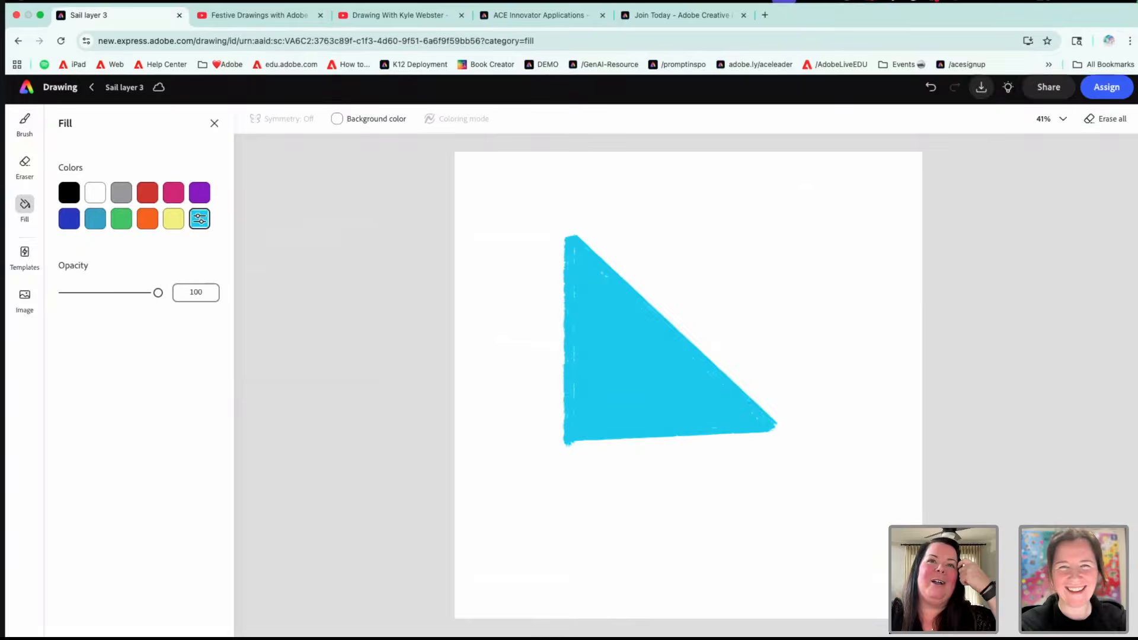
# - Leave the sail drawing for the home page and start a new blank drawing
pyautogui.click(92, 88)
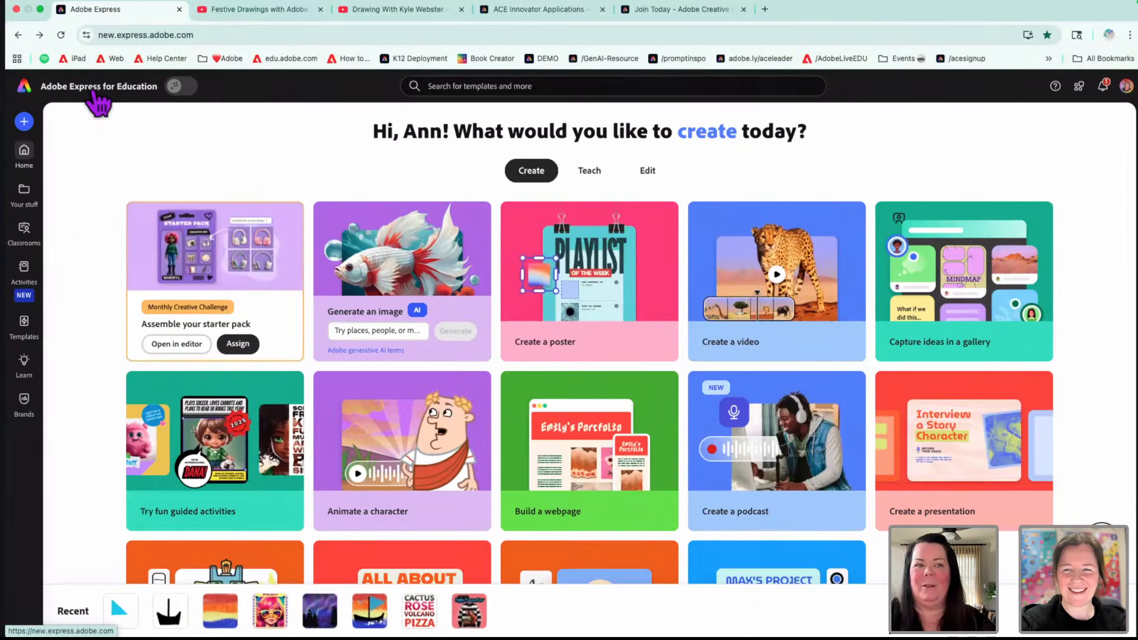
pyautogui.scroll(-3, 231, 385)
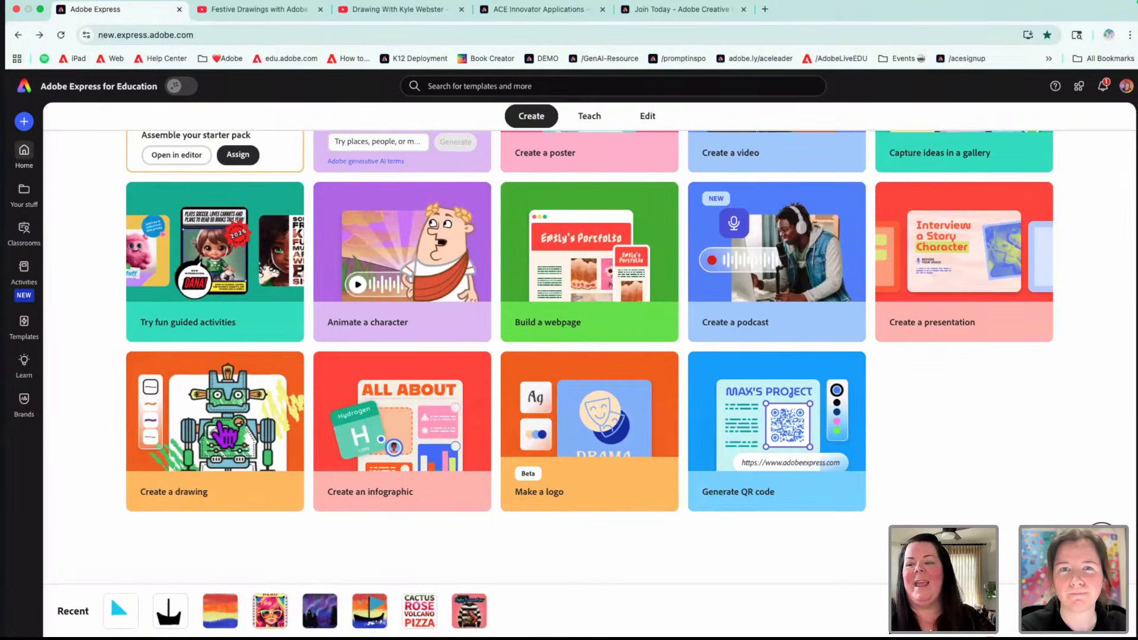
pyautogui.click(219, 425)
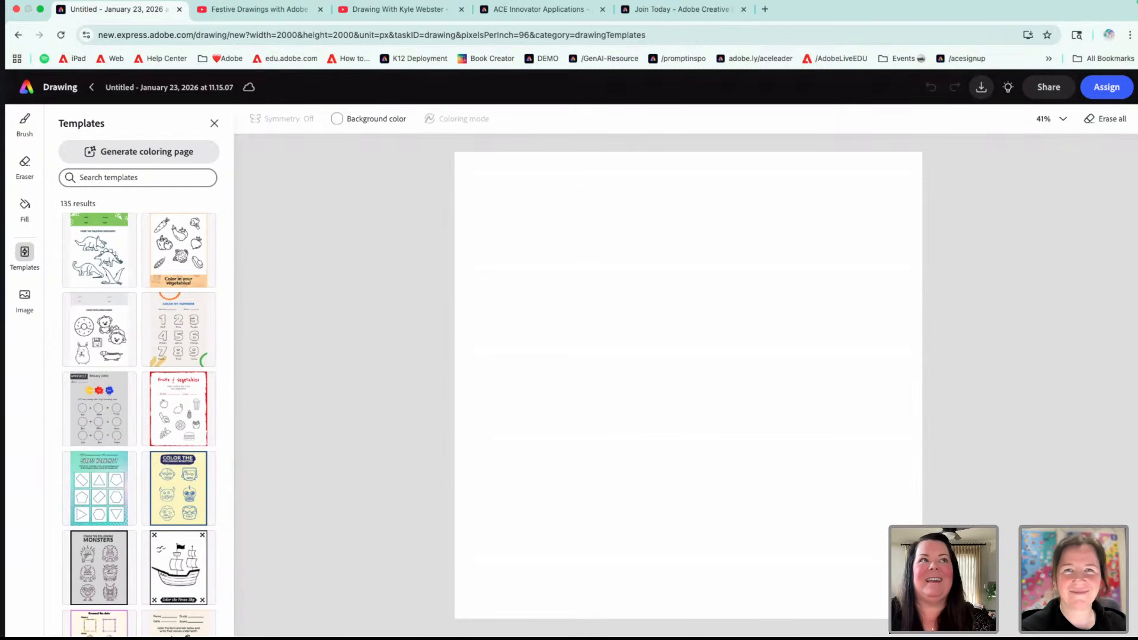
# - Set up the gray Dirty brush from the art supplies brushes at size 165
pyautogui.click(24, 121)
pyautogui.click(120, 256)
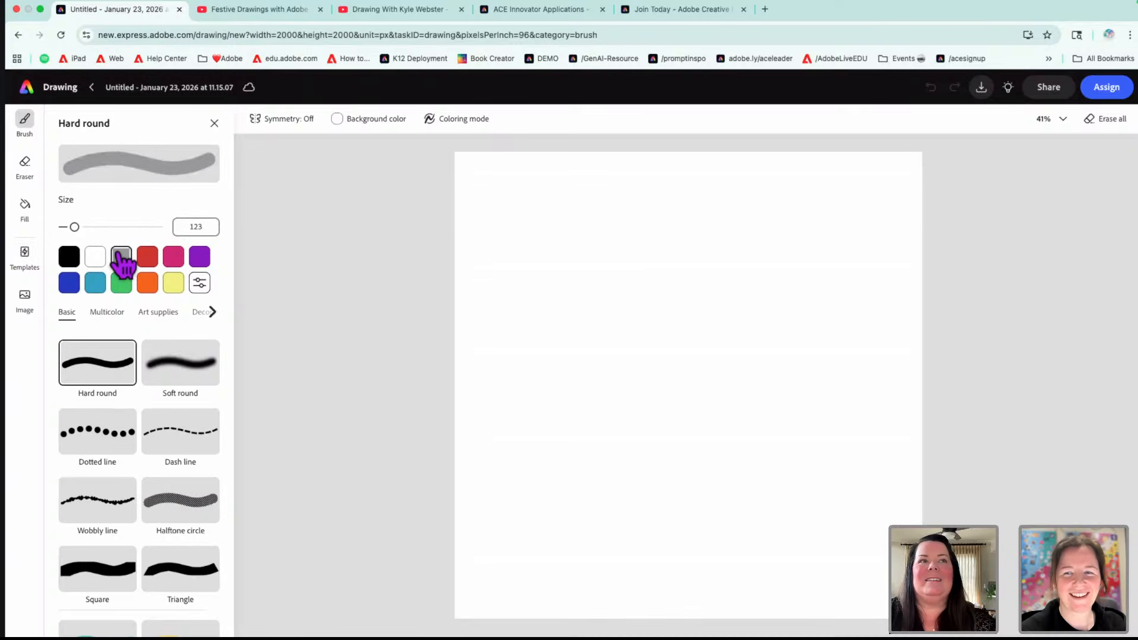
pyautogui.click(158, 312)
pyautogui.click(181, 508)
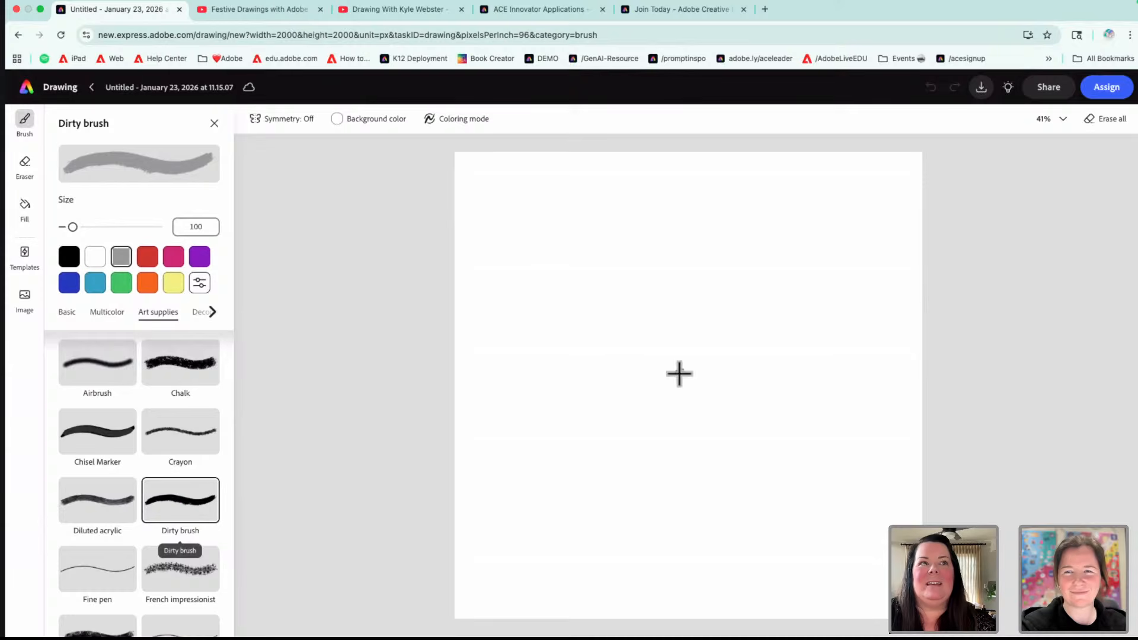
pyautogui.moveTo(73, 227); pyautogui.dragTo(78, 228)
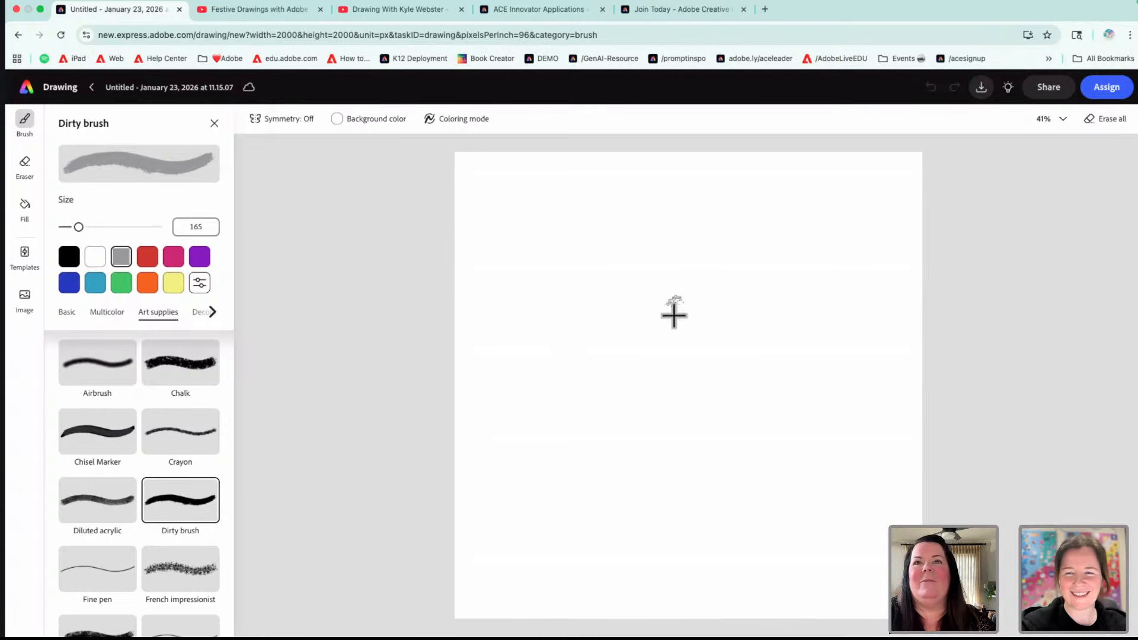
# - Paint a gray bird mid-canvas with a solid rounded body and one arched wing curving outward on each side
pyautogui.moveTo(673, 319)
pyautogui.mouseDown()
pyautogui.moveTo(638, 324)
pyautogui.moveTo(613, 377)
pyautogui.moveTo(657, 453)
pyautogui.moveTo(713, 422)
pyautogui.moveTo(716, 343)
pyautogui.moveTo(668, 311)
pyautogui.moveTo(639, 323)
pyautogui.moveTo(618, 405)
pyautogui.moveTo(653, 448)
pyautogui.moveTo(697, 444)
pyautogui.moveTo(718, 375)
pyautogui.moveTo(694, 323)
pyautogui.moveTo(642, 320)
pyautogui.moveTo(616, 354)
pyautogui.moveTo(622, 435)
pyautogui.moveTo(667, 450)
pyautogui.moveTo(705, 424)
pyautogui.moveTo(699, 334)
pyautogui.moveTo(663, 311)
pyautogui.moveTo(634, 338)
pyautogui.moveTo(653, 426)
pyautogui.moveTo(699, 421)
pyautogui.moveTo(703, 352)
pyautogui.moveTo(670, 323)
pyautogui.moveTo(641, 403)
pyautogui.moveTo(674, 441)
pyautogui.moveTo(703, 390)
pyautogui.moveTo(670, 328)
pyautogui.moveTo(660, 421)
pyautogui.moveTo(691, 380)
pyautogui.moveTo(650, 392)
pyautogui.moveTo(682, 369)
pyautogui.moveTo(654, 366)
pyautogui.moveTo(684, 364)
pyautogui.moveTo(664, 349)
pyautogui.moveTo(680, 423)
pyautogui.moveTo(665, 406)
pyautogui.moveTo(673, 337)
pyautogui.moveTo(674, 382)
pyautogui.mouseUp()
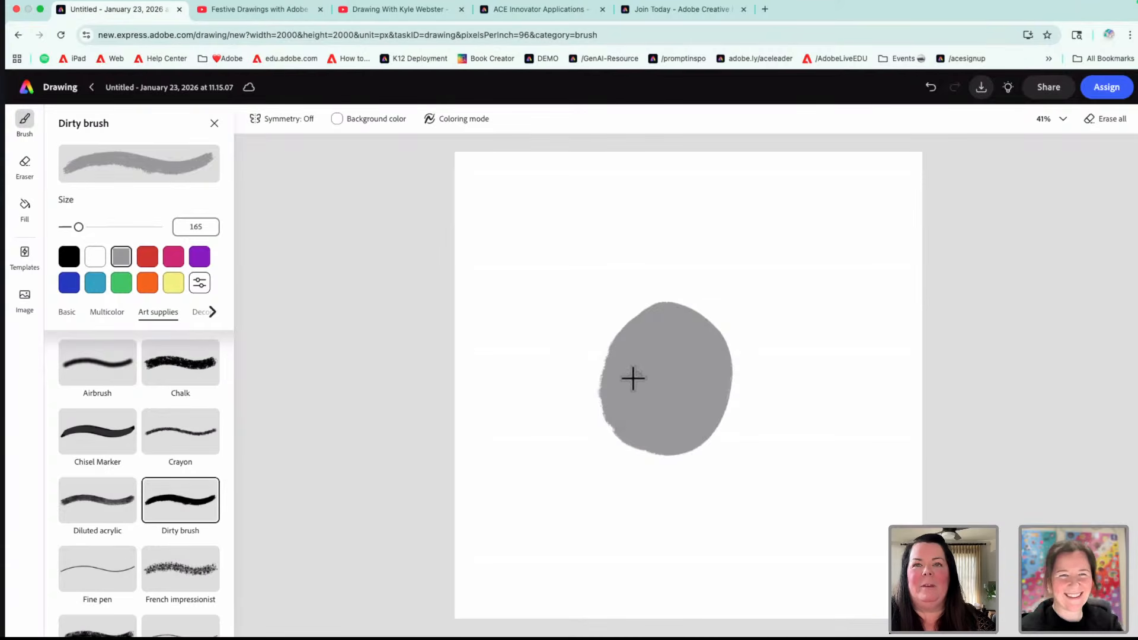
pyautogui.moveTo(632, 376)
pyautogui.mouseDown()
pyautogui.moveTo(572, 341)
pyautogui.moveTo(518, 358)
pyautogui.moveTo(495, 394)
pyautogui.mouseUp()
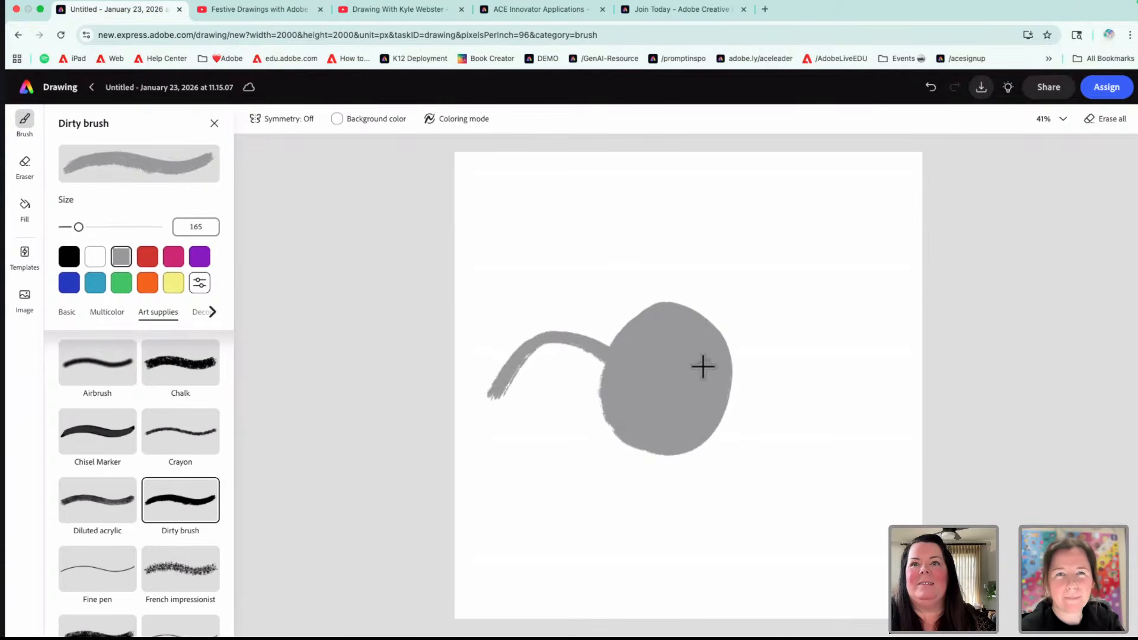
pyautogui.moveTo(702, 366)
pyautogui.mouseDown()
pyautogui.moveTo(761, 336)
pyautogui.moveTo(825, 344)
pyautogui.moveTo(862, 385)
pyautogui.mouseUp()
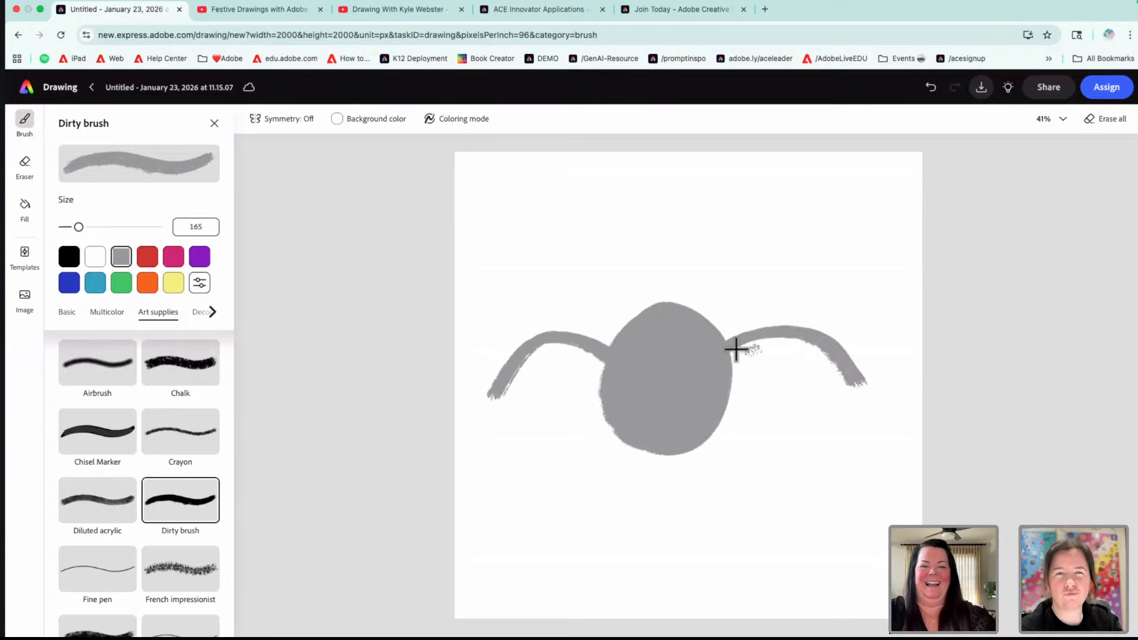
# - Rename the drawing "Bird layer 4"
pyautogui.click(181, 87)
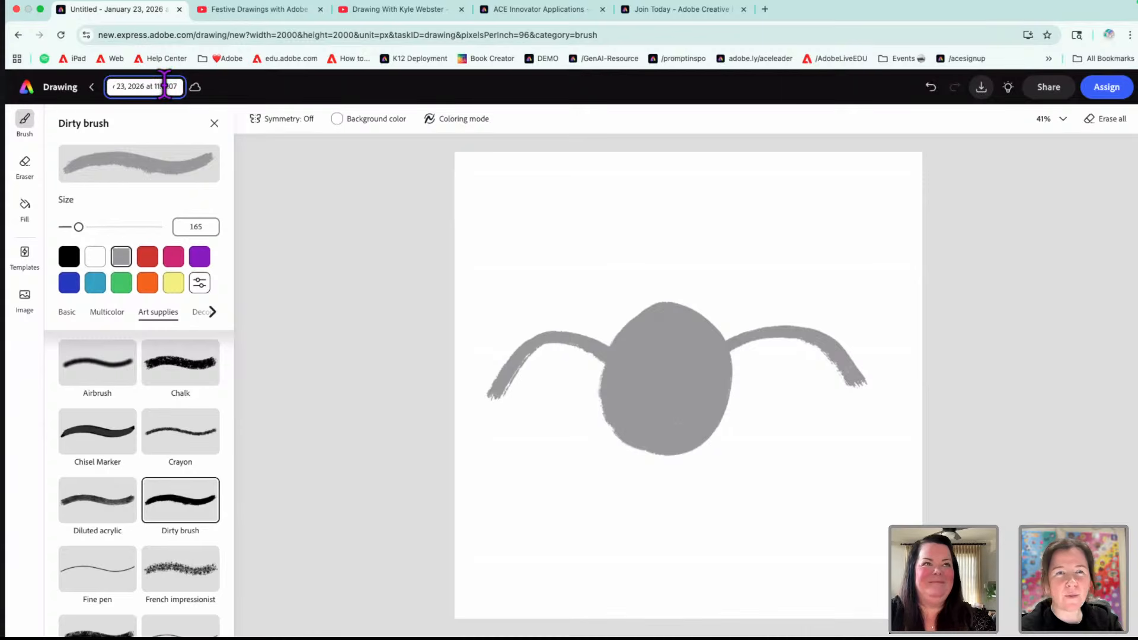
pyautogui.tripleClick(165, 87)
pyautogui.write('Bird layer 4')
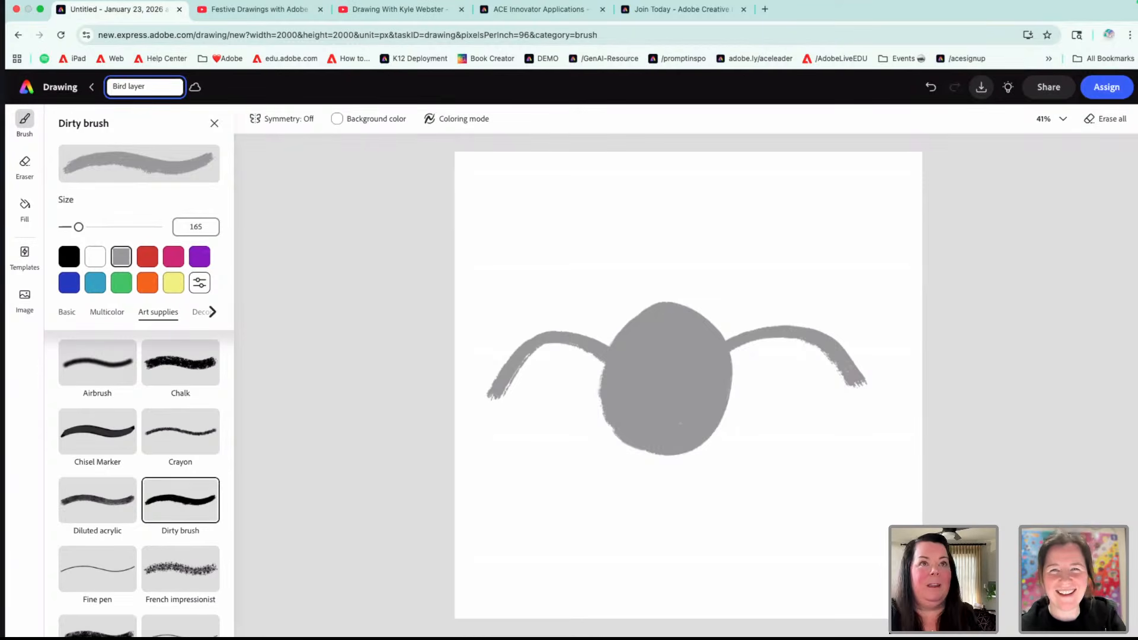
pyautogui.click(277, 172)
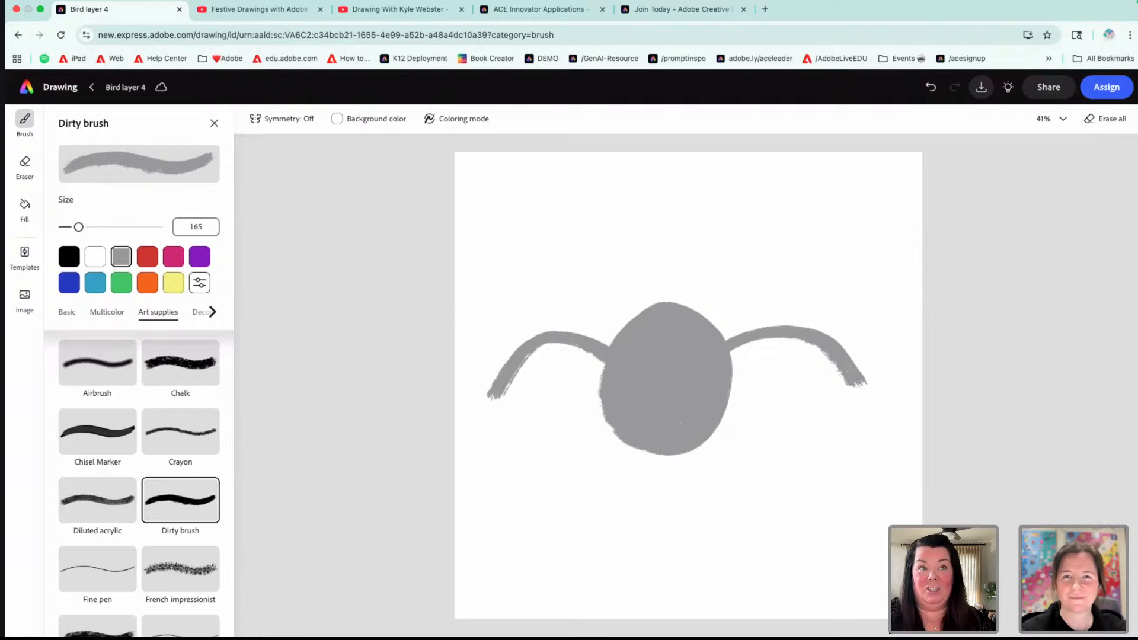
# - Return to the home page and open the recent drawing "BOAT layer 1" to view it
pyautogui.click(92, 88)
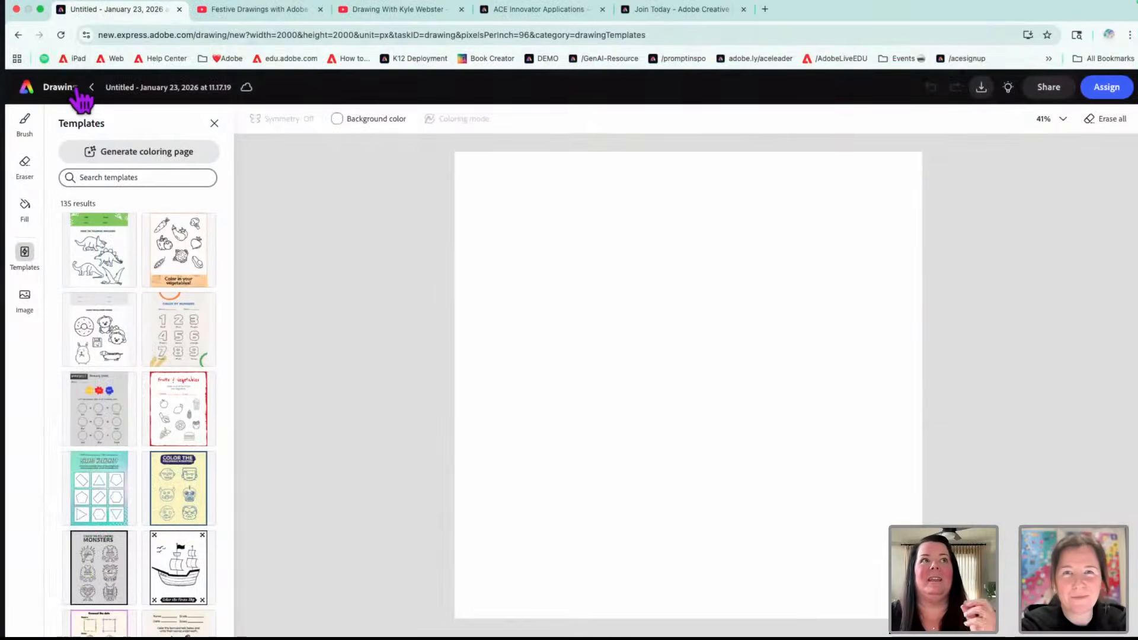
pyautogui.click(91, 88)
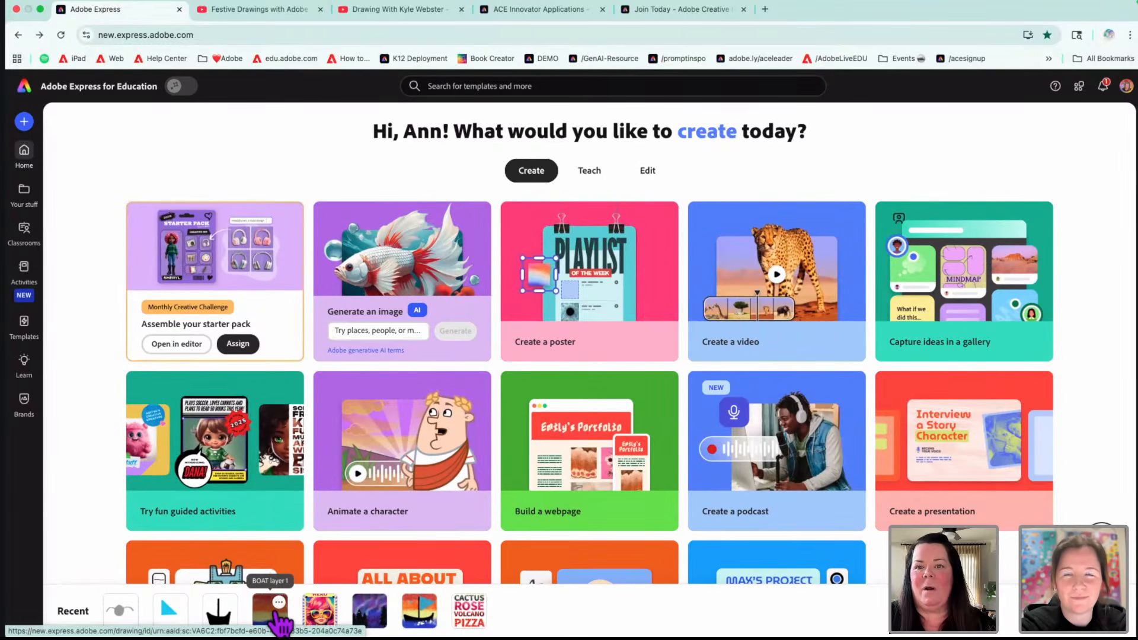
pyautogui.click(276, 615)
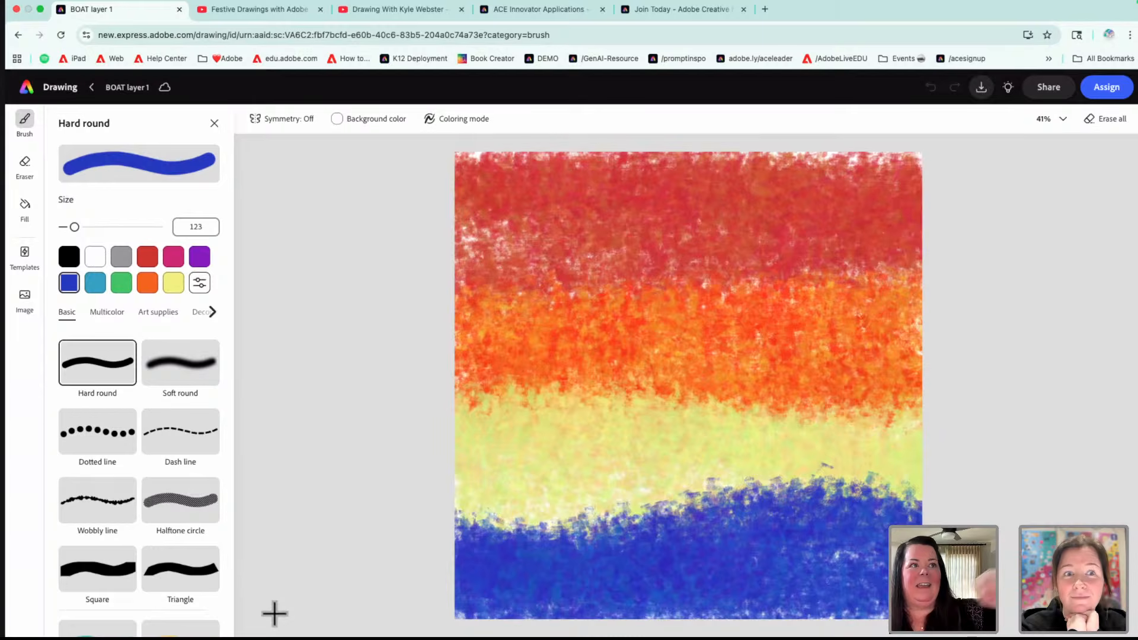
# - Go back to the home page and create a new blank design in the Square 1:1 format
pyautogui.click(34, 90)
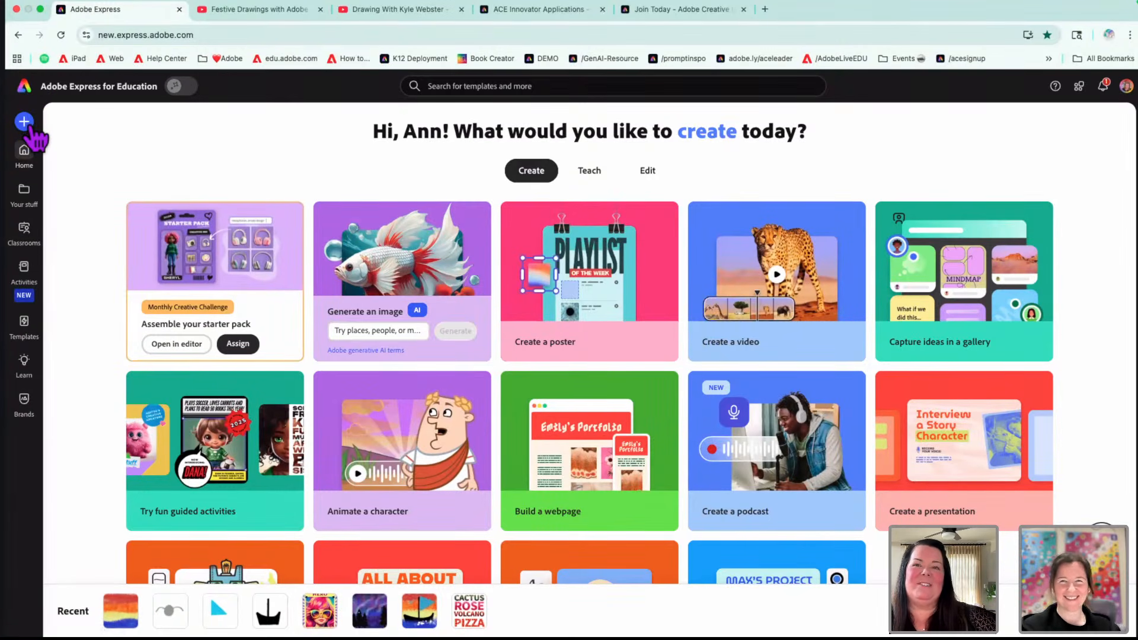
pyautogui.click(25, 122)
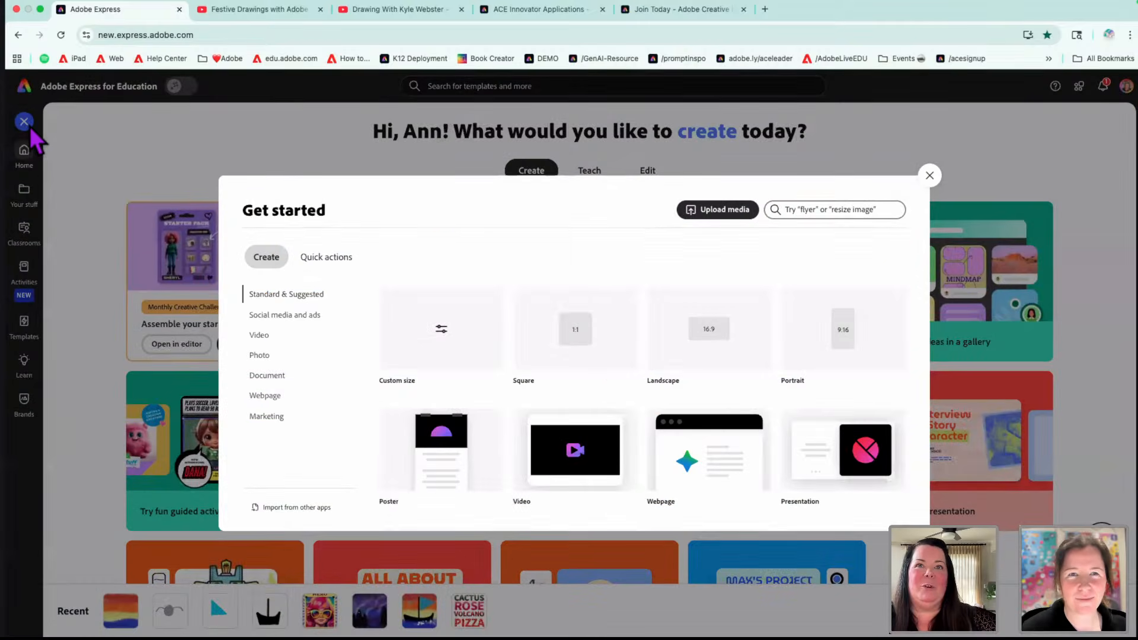
pyautogui.click(589, 353)
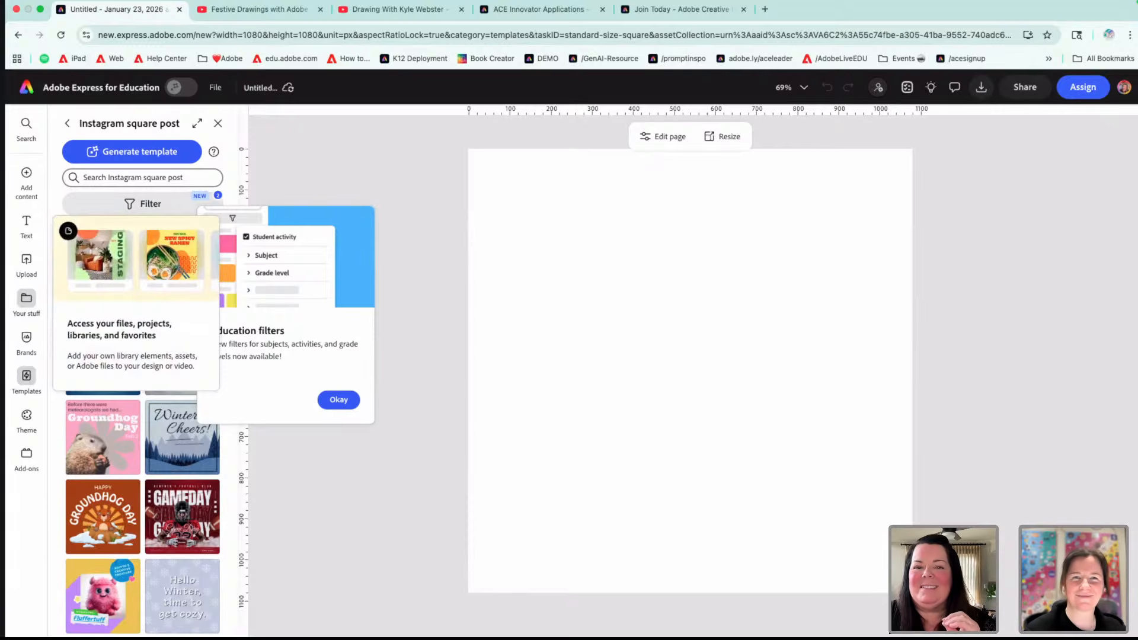
# - Insert the "BOAT layer 1" drawing from your own files as the page background, and collapse and reopen the layer stack
pyautogui.click(26, 299)
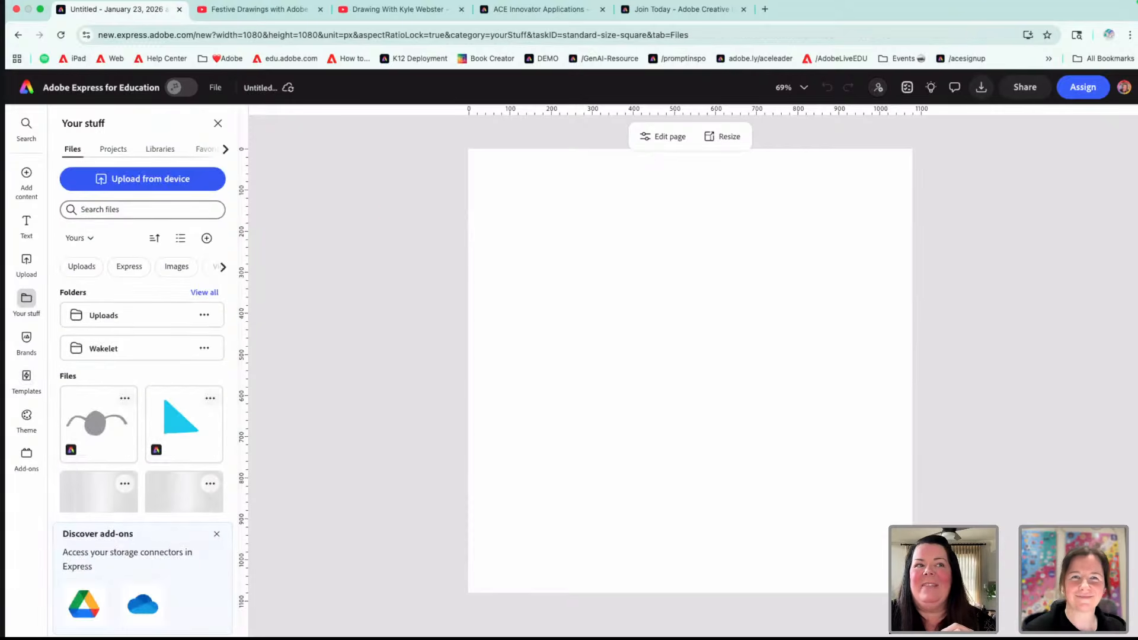
pyautogui.scroll(-3, 110, 445)
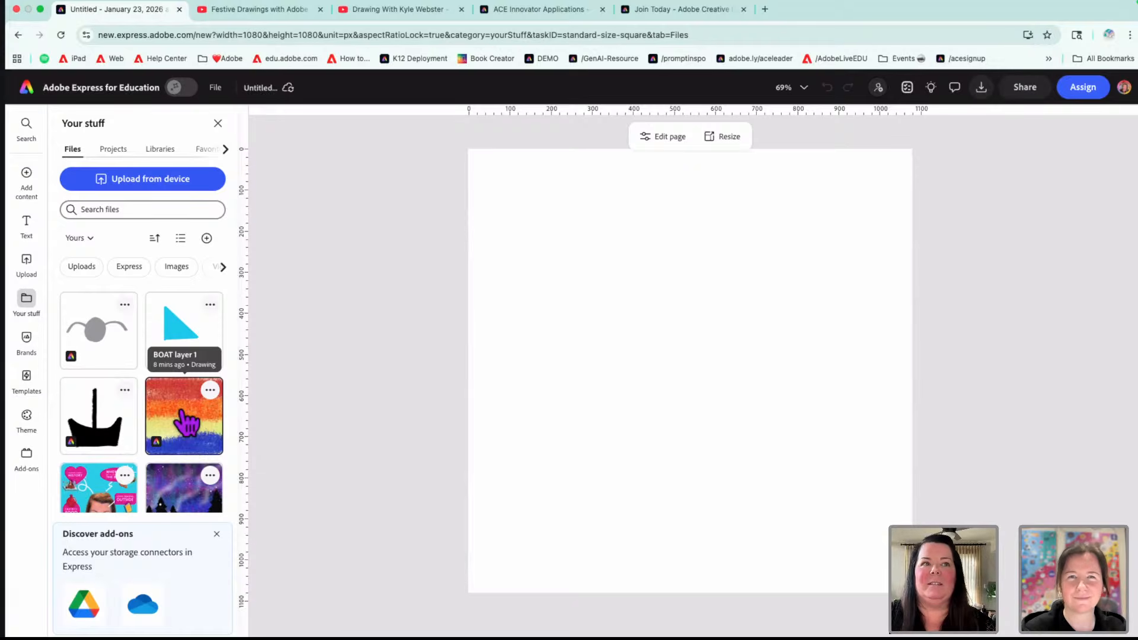
pyautogui.click(185, 421)
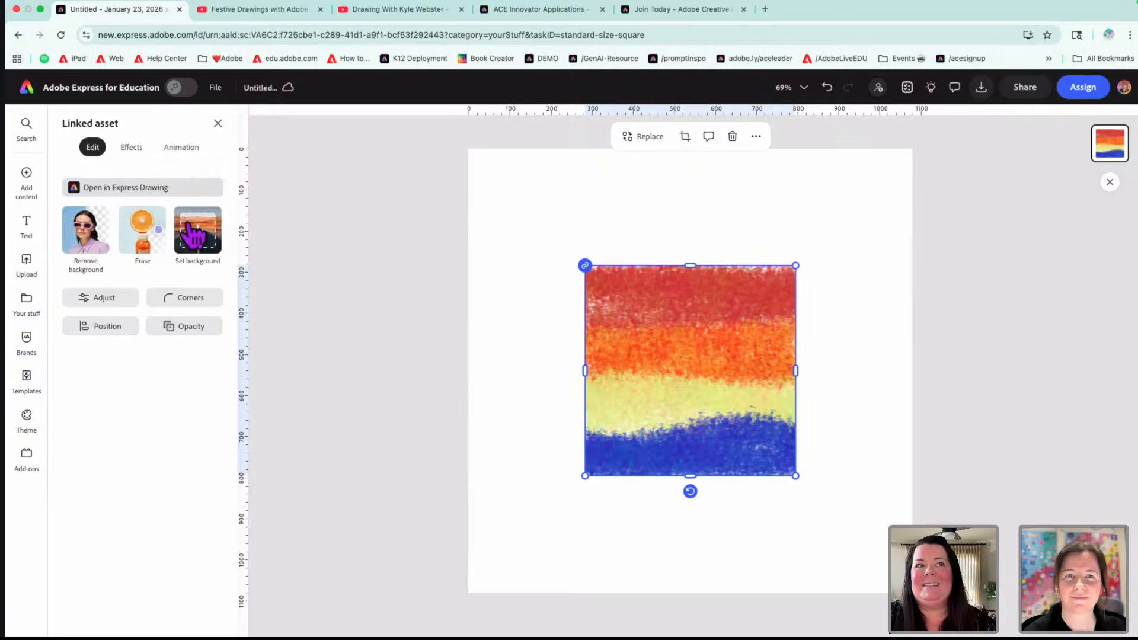
pyautogui.click(201, 250)
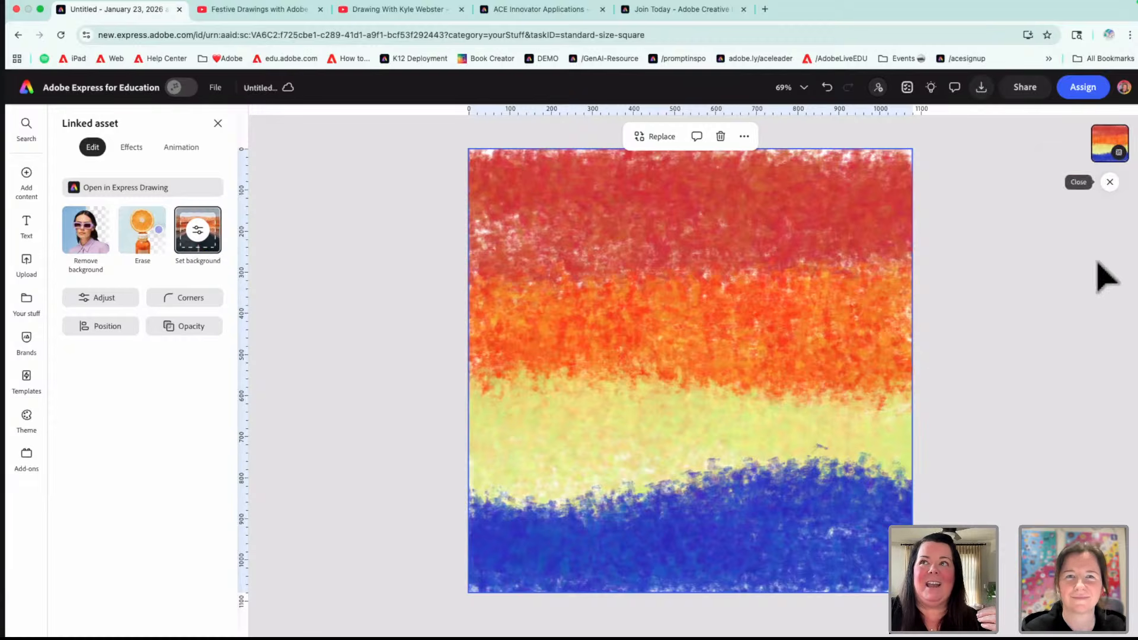
pyautogui.click(1110, 182)
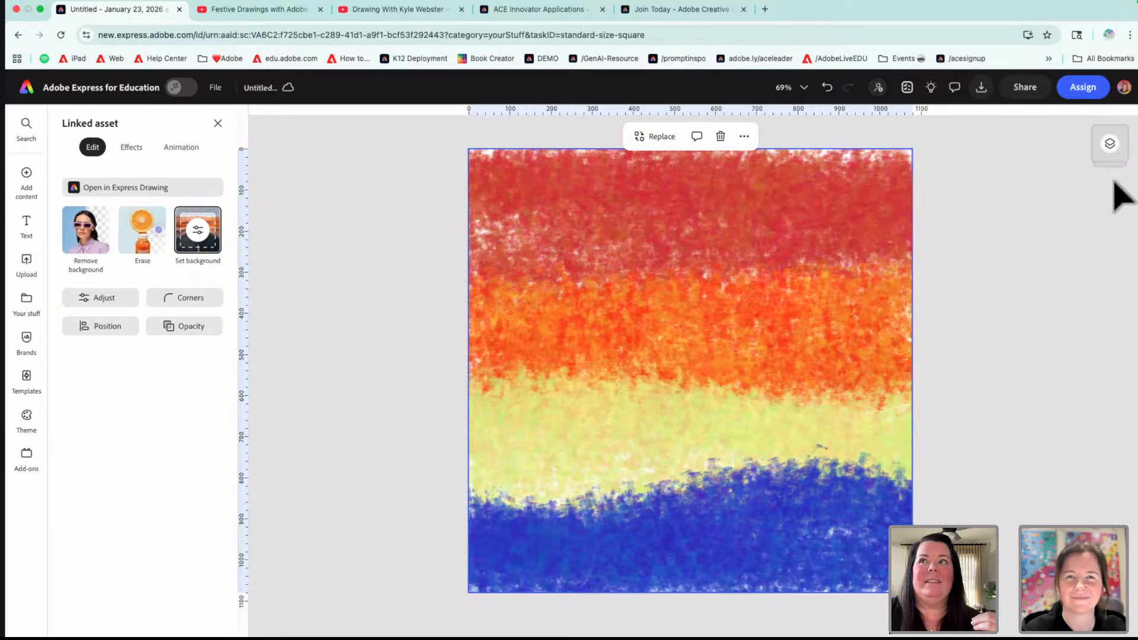
pyautogui.click(1114, 158)
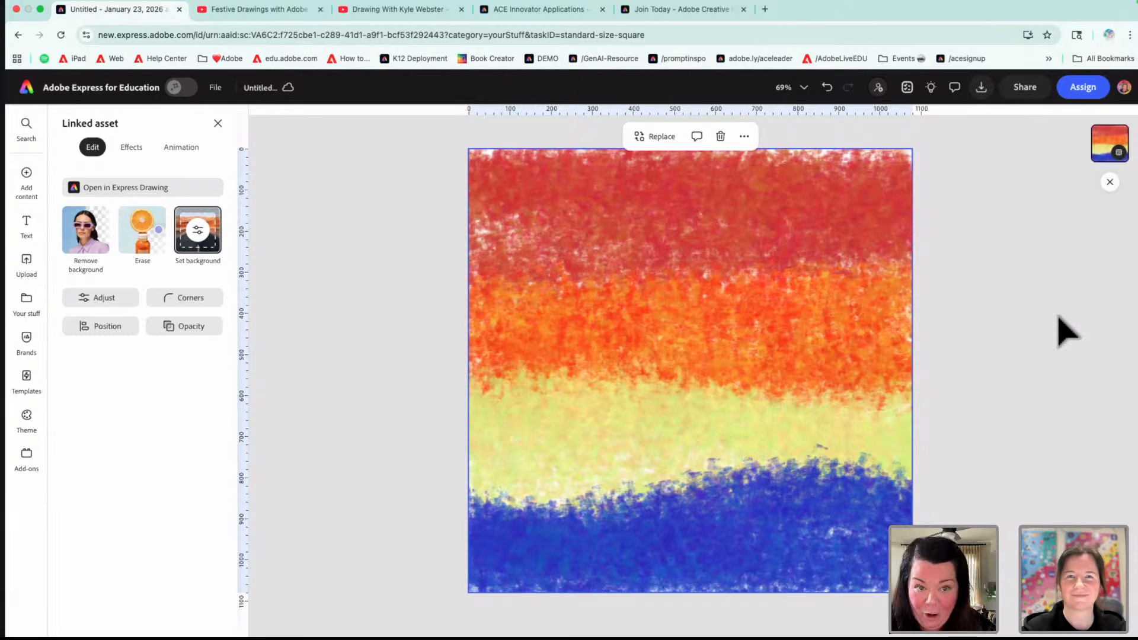
# - Add the black boat drawing from your own files, enlarge it to about 815 px wide, and center it horizontally with its hull overlapping the blue stripe
pyautogui.click(26, 299)
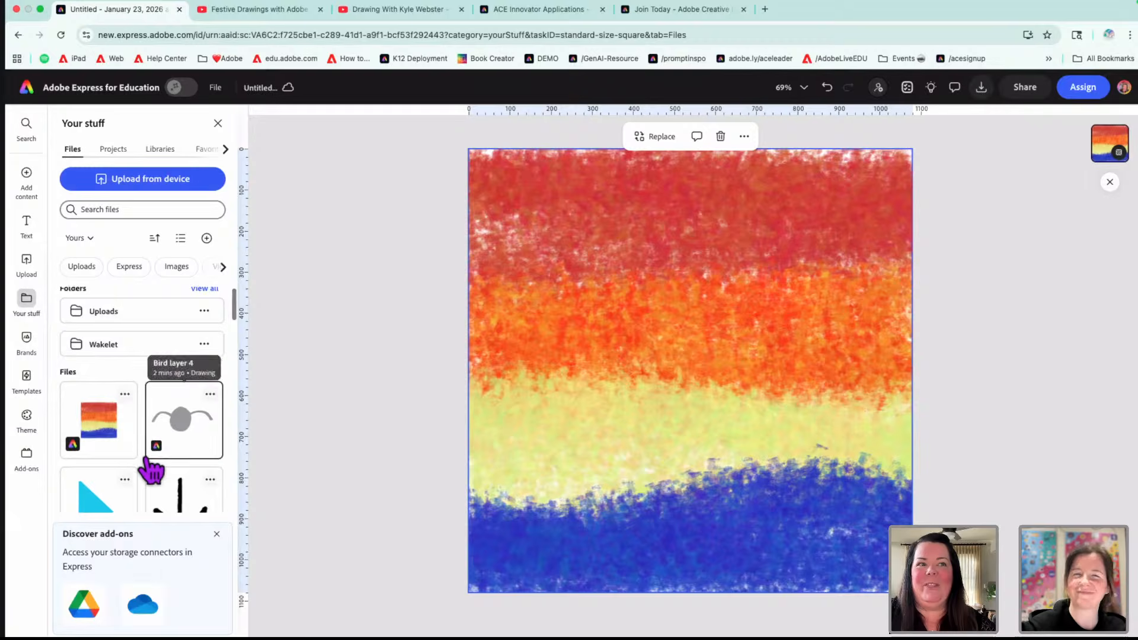
pyautogui.scroll(-2, 149, 468)
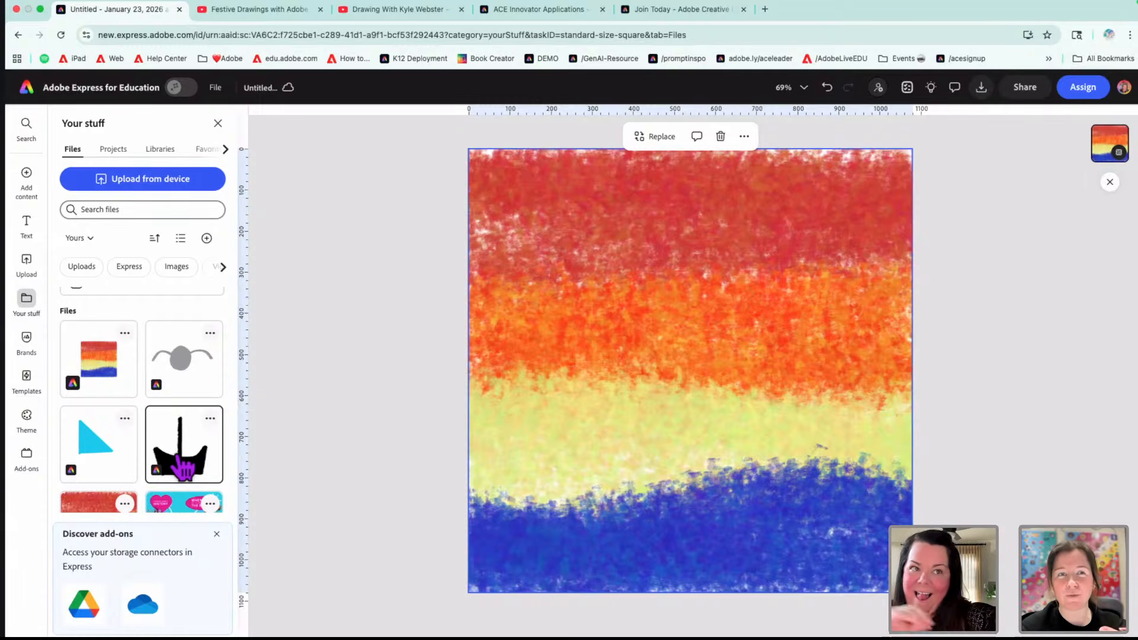
pyautogui.click(183, 468)
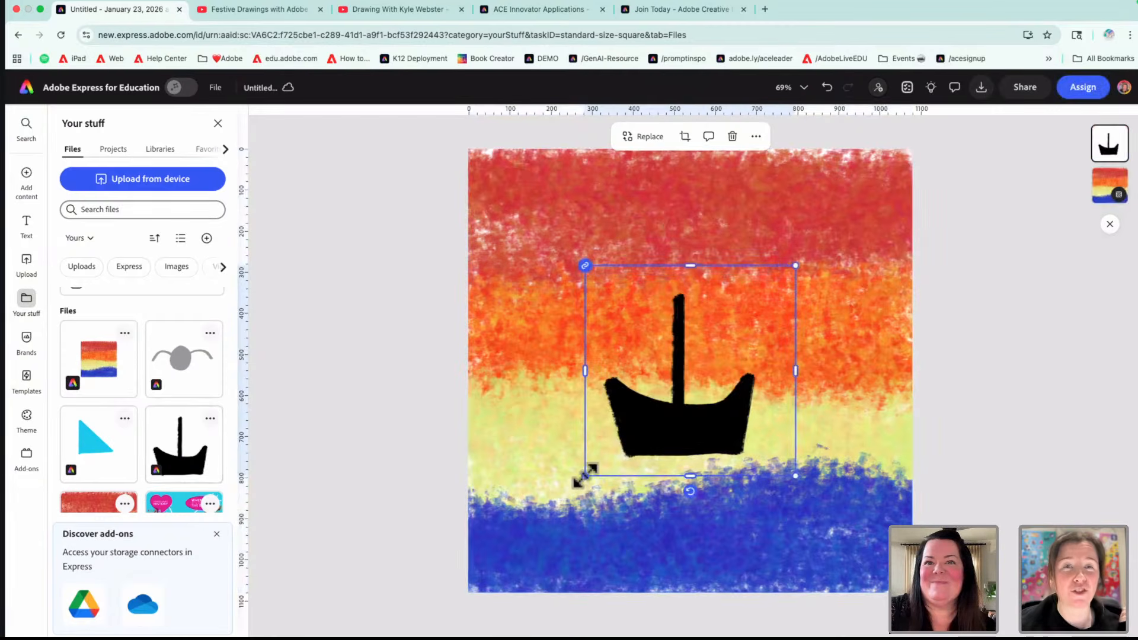
pyautogui.moveTo(584, 474); pyautogui.dragTo(479, 544)
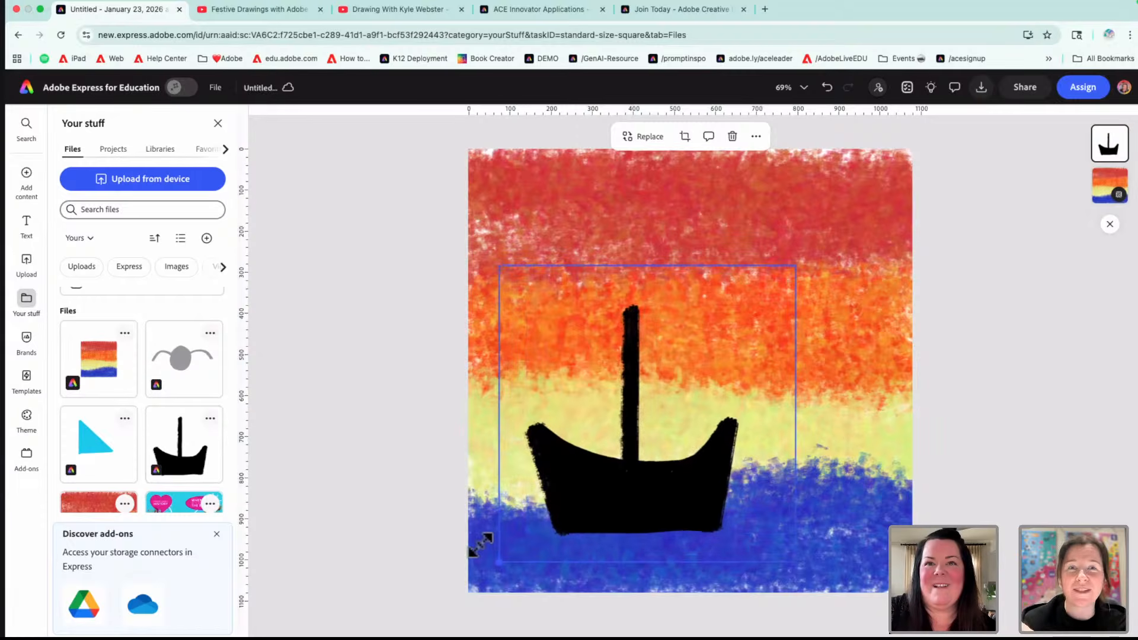
pyautogui.moveTo(678, 510); pyautogui.dragTo(721, 490)
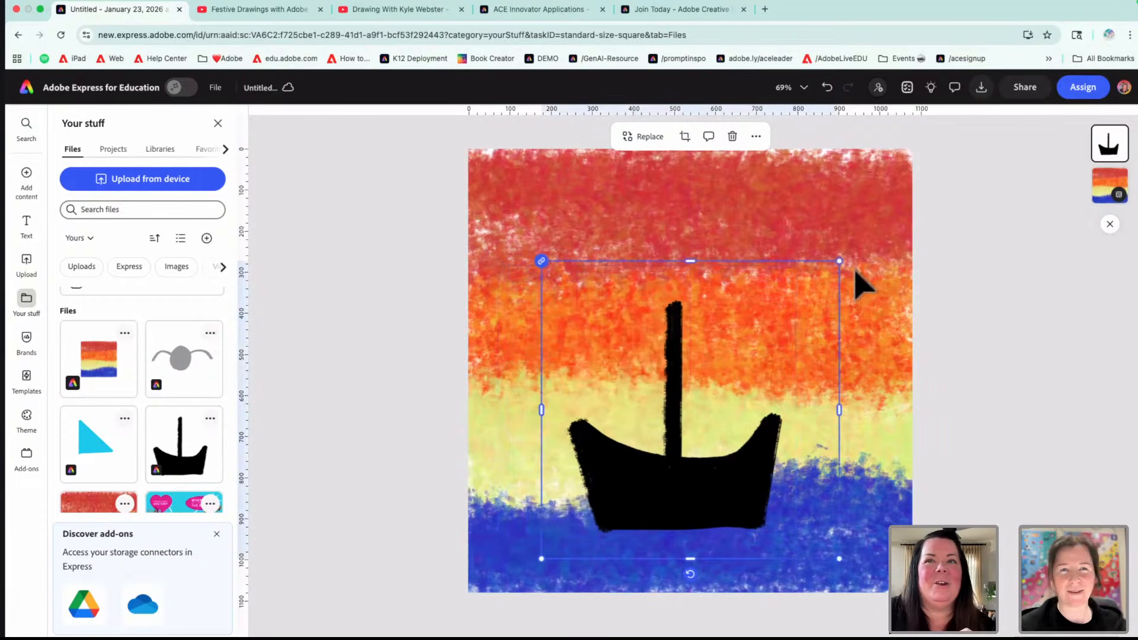
pyautogui.moveTo(839, 261); pyautogui.dragTo(876, 223)
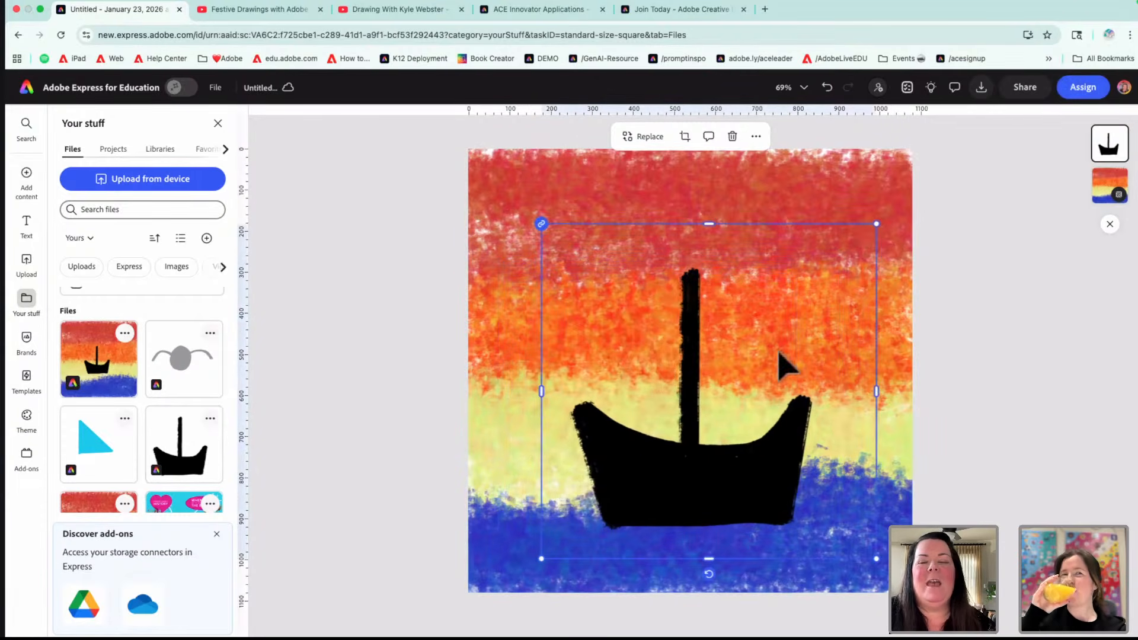
pyautogui.moveTo(717, 457)
pyautogui.mouseDown()
pyautogui.moveTo(691, 460)
pyautogui.moveTo(702, 459)
pyautogui.mouseUp()
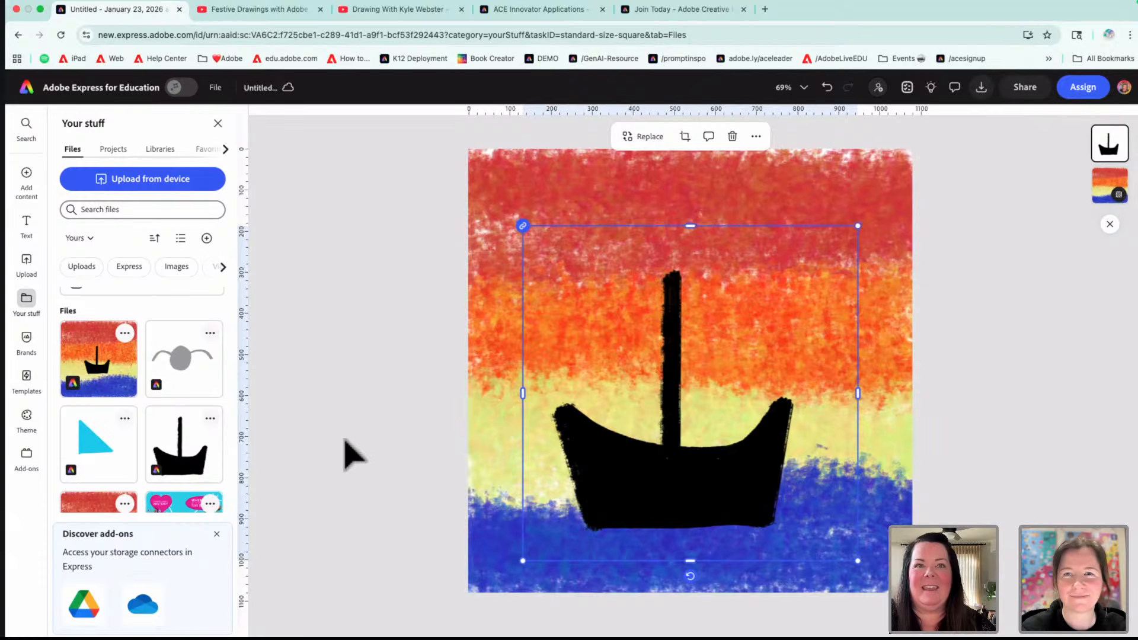
# - Enlarge the black boat slightly to about 840 px wide and recenter it horizontally over the blue stripe
pyautogui.click(351, 454)
pyautogui.click(579, 521)
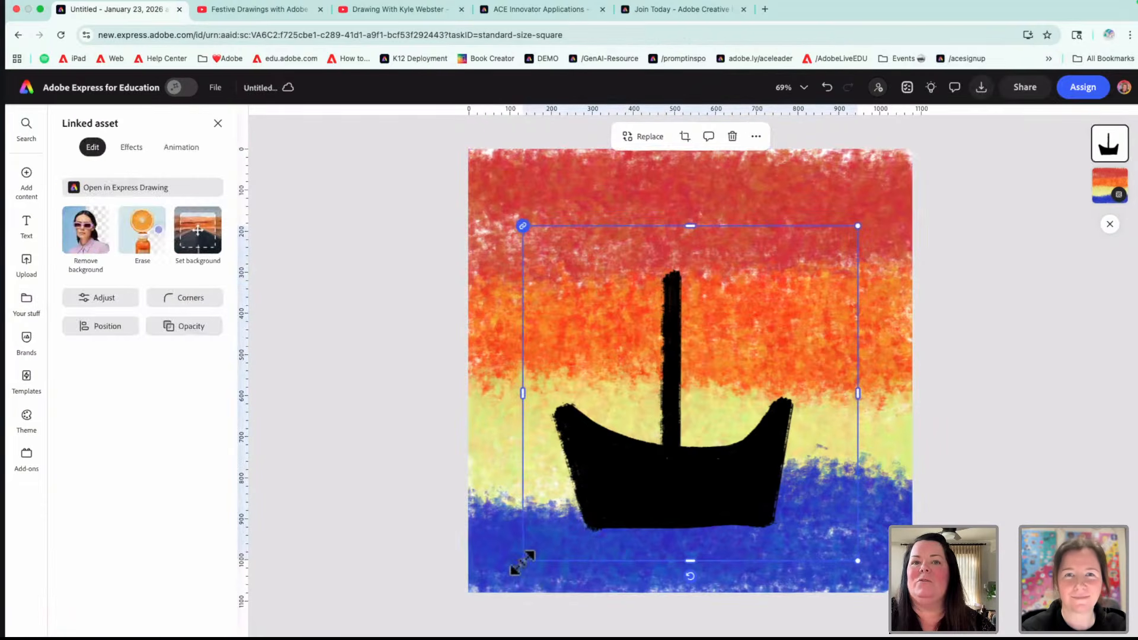
pyautogui.moveTo(523, 561)
pyautogui.mouseDown()
pyautogui.moveTo(548, 536)
pyautogui.moveTo(515, 570)
pyautogui.mouseUp()
pyautogui.moveTo(666, 501); pyautogui.dragTo(719, 505)
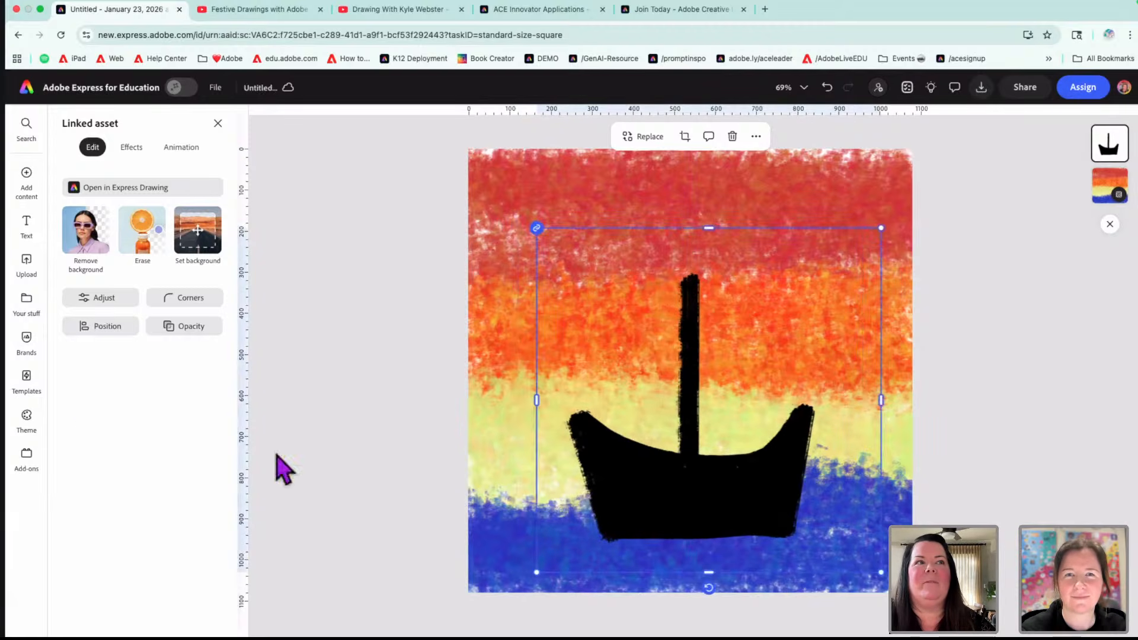
# - Add the cyan sail drawing from your own files to the page
pyautogui.moveTo(26, 338)
pyautogui.click(26, 301)
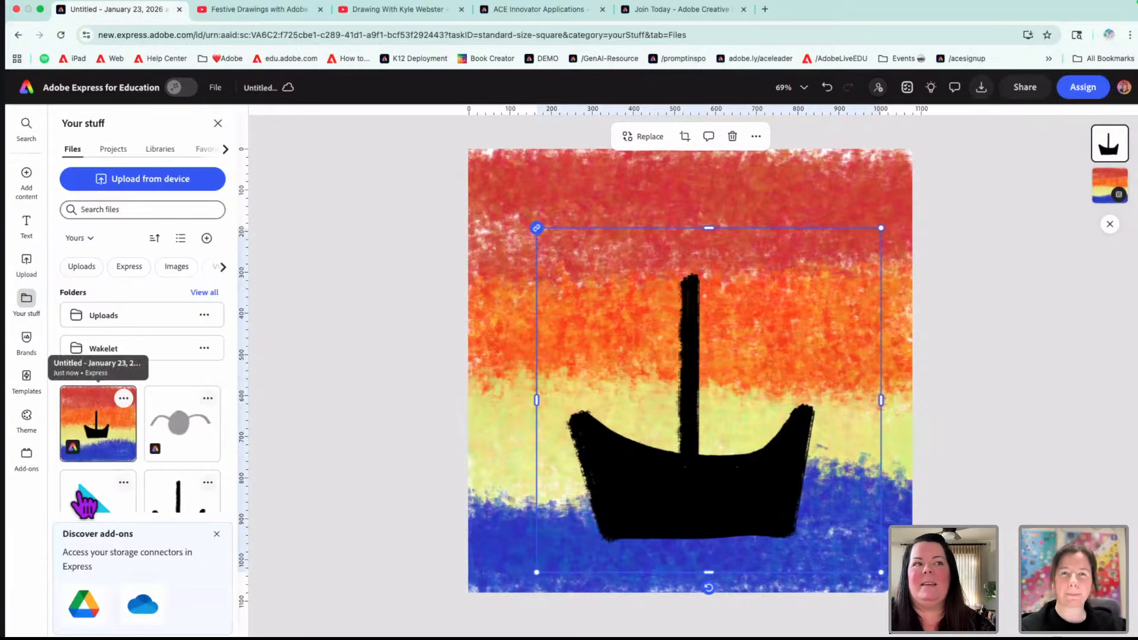
pyautogui.click(83, 504)
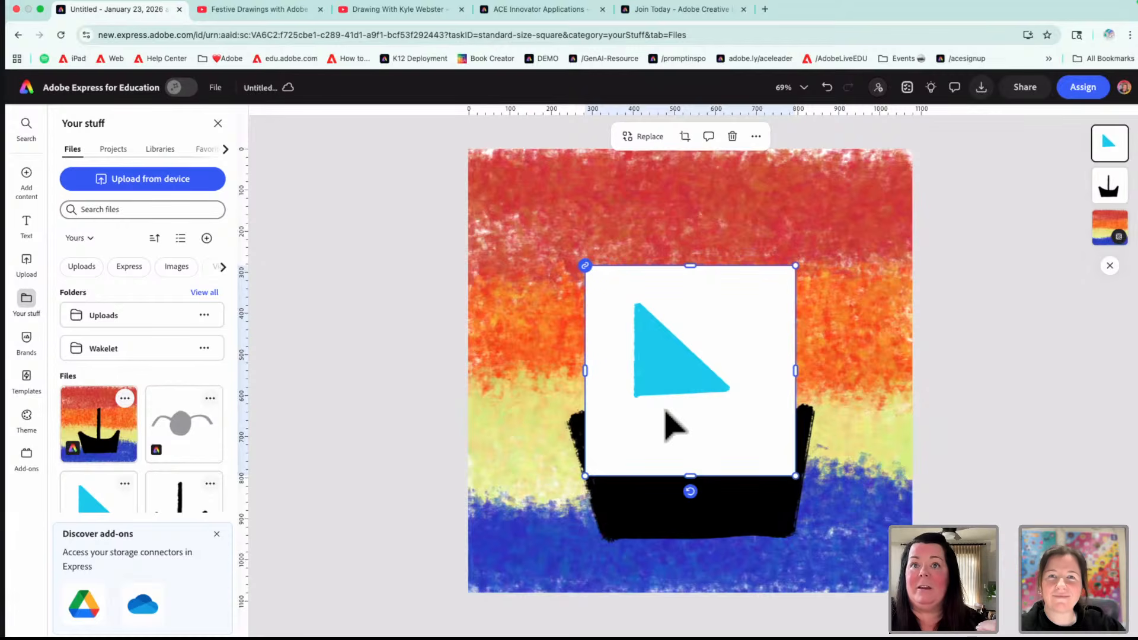
# - Remove the sail drawing's white background and fit it against the right side of the mast, enlarged to about 605 px wide
pyautogui.click(655, 426)
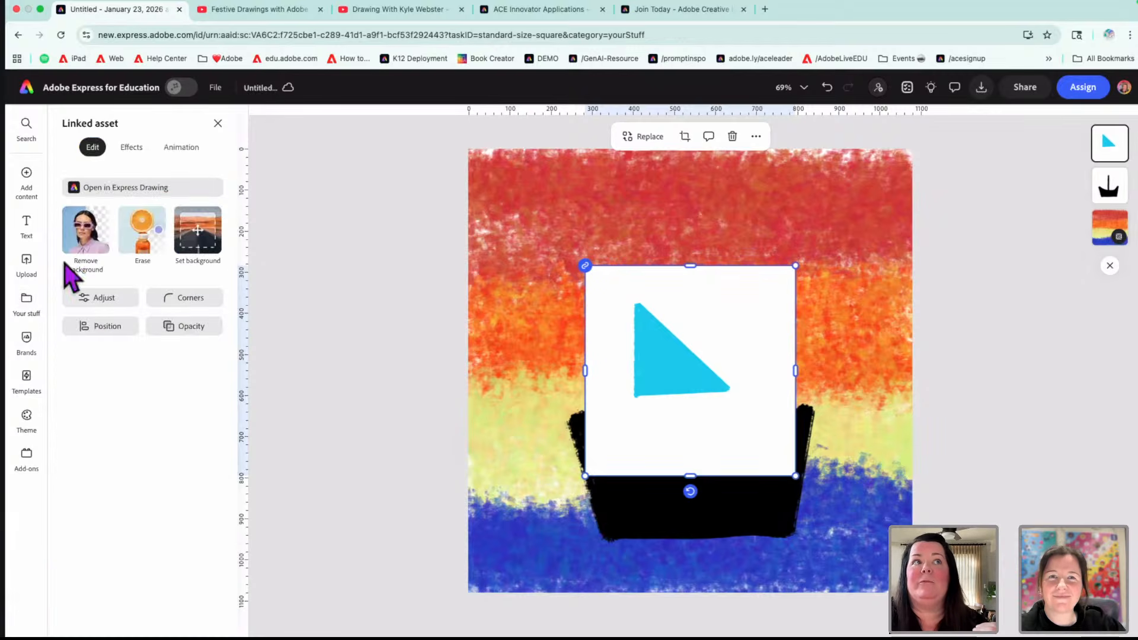
pyautogui.click(87, 249)
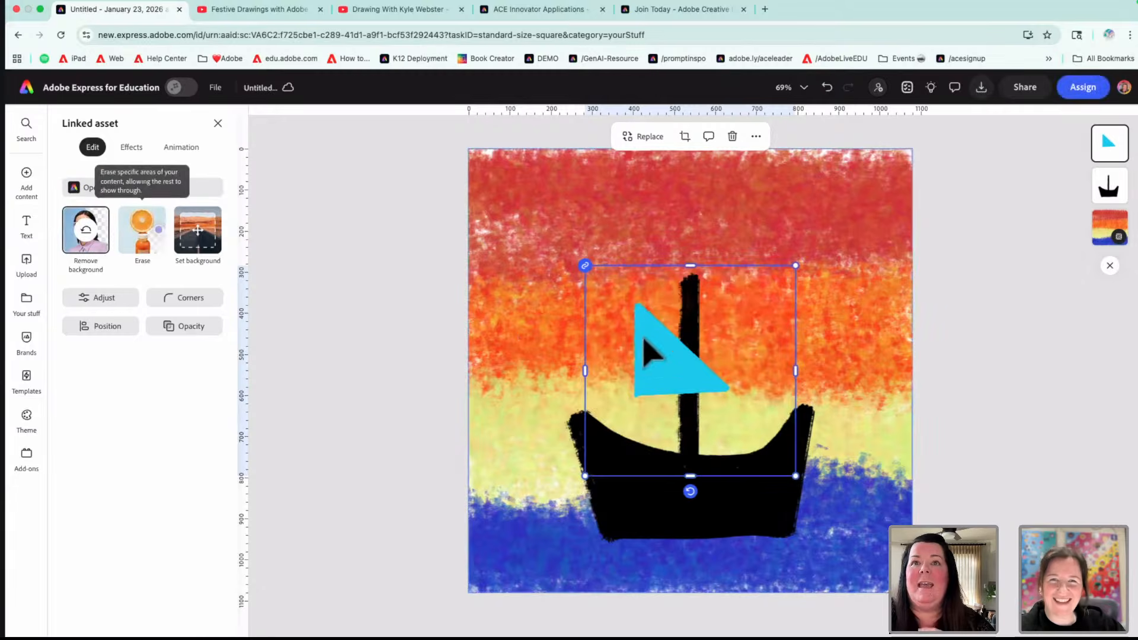
pyautogui.moveTo(673, 364); pyautogui.dragTo(734, 337)
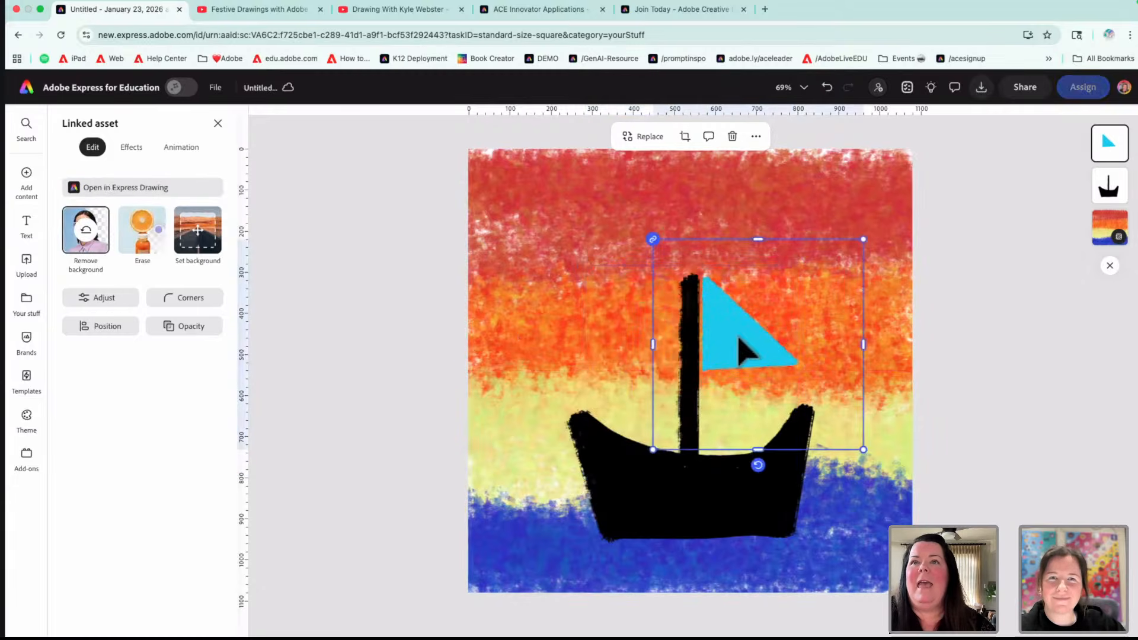
pyautogui.moveTo(864, 450); pyautogui.dragTo(901, 508)
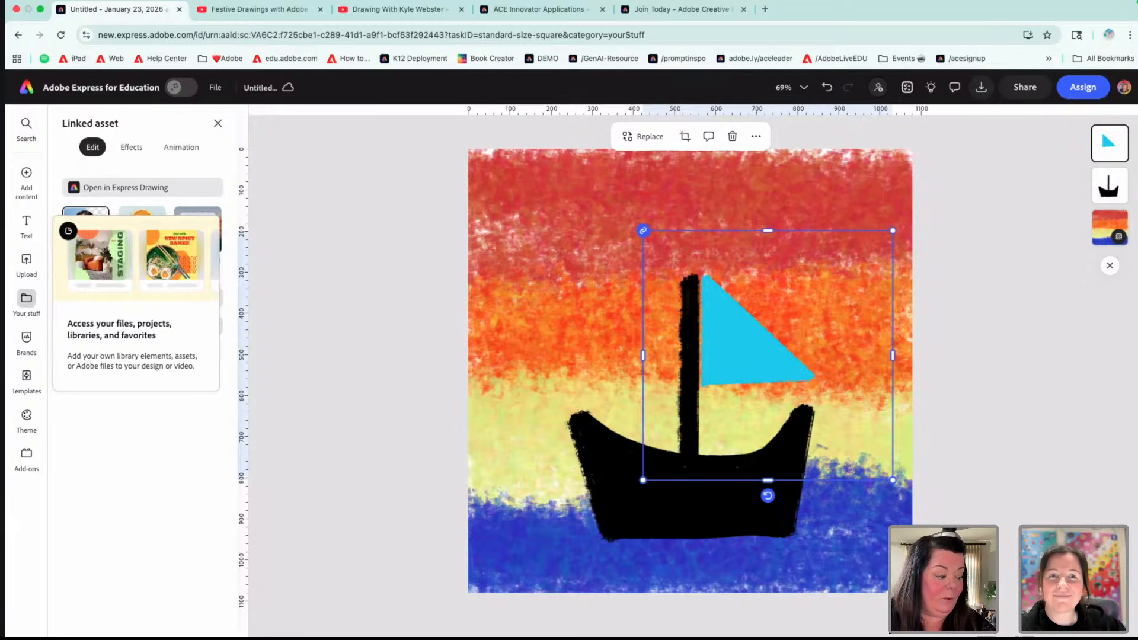
# - Group the black boat with the cyan sail and shift the group slightly to the left
pyautogui.click(592, 477)
pyautogui.keyDown('shift'); pyautogui.click(755, 384); pyautogui.keyUp('shift')
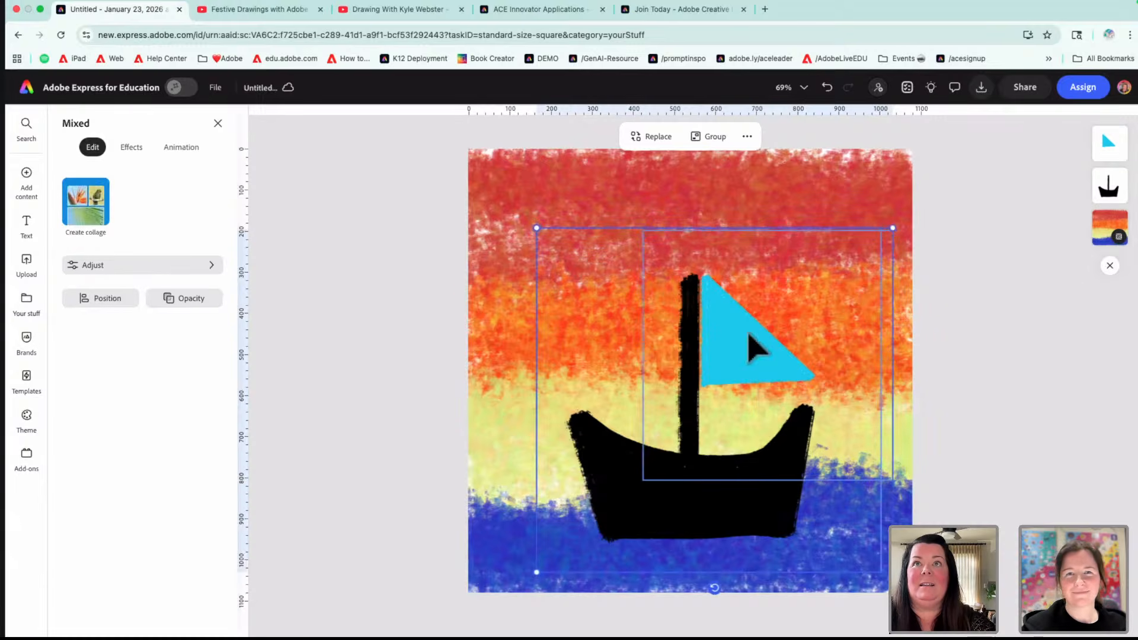
pyautogui.click(714, 137)
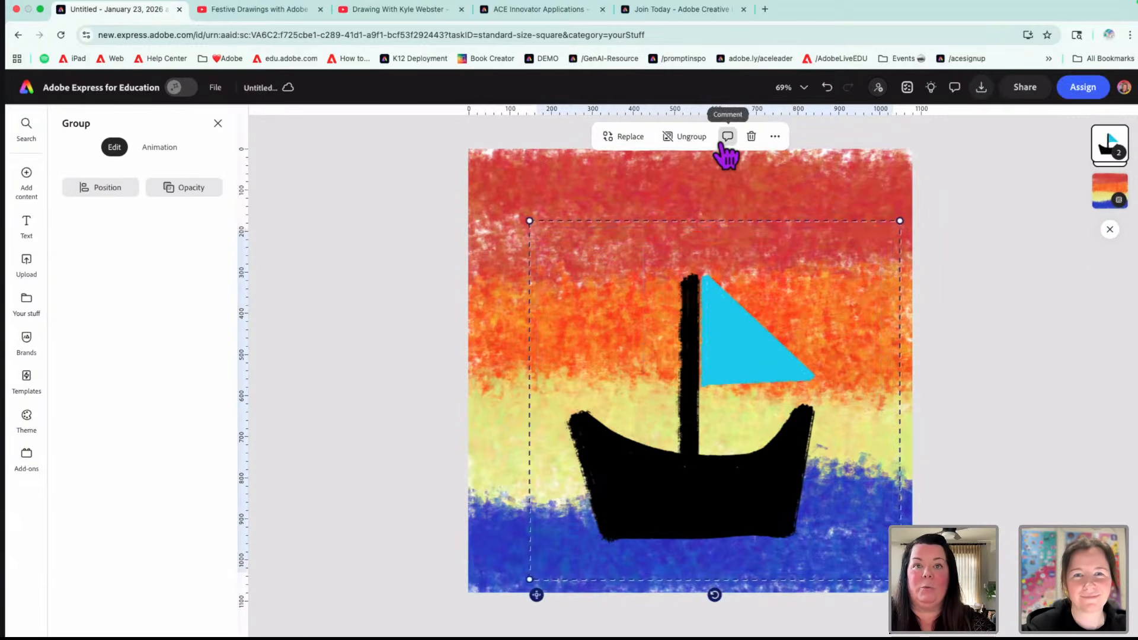
pyautogui.moveTo(728, 355); pyautogui.dragTo(717, 359)
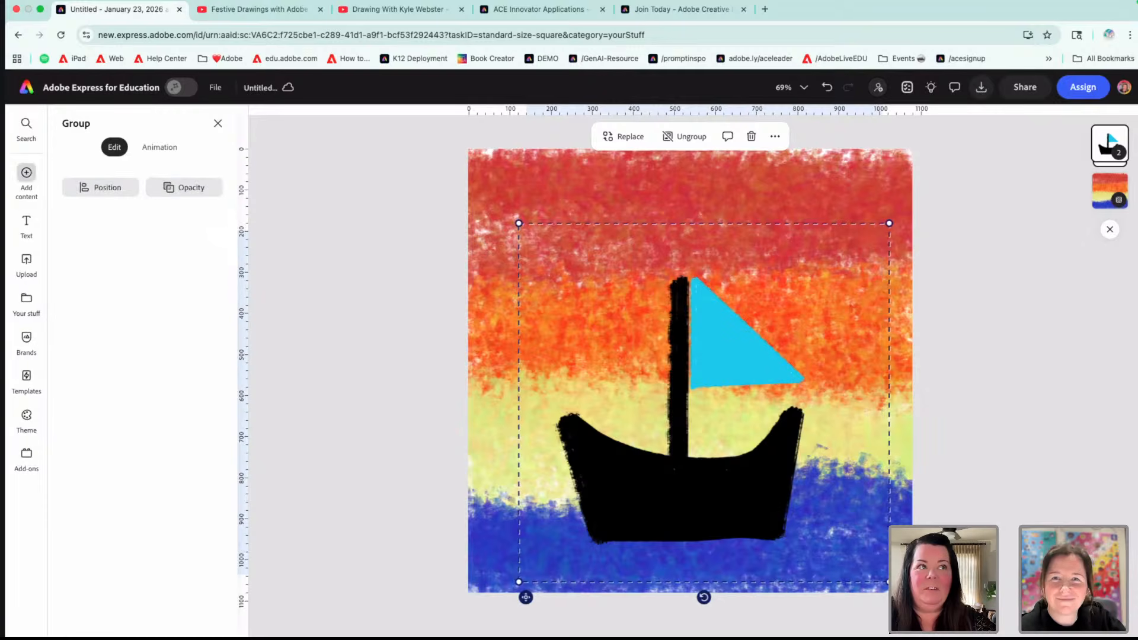
# - Add the gray bird drawing from your own files and move it up and left of the sail
pyautogui.click(27, 298)
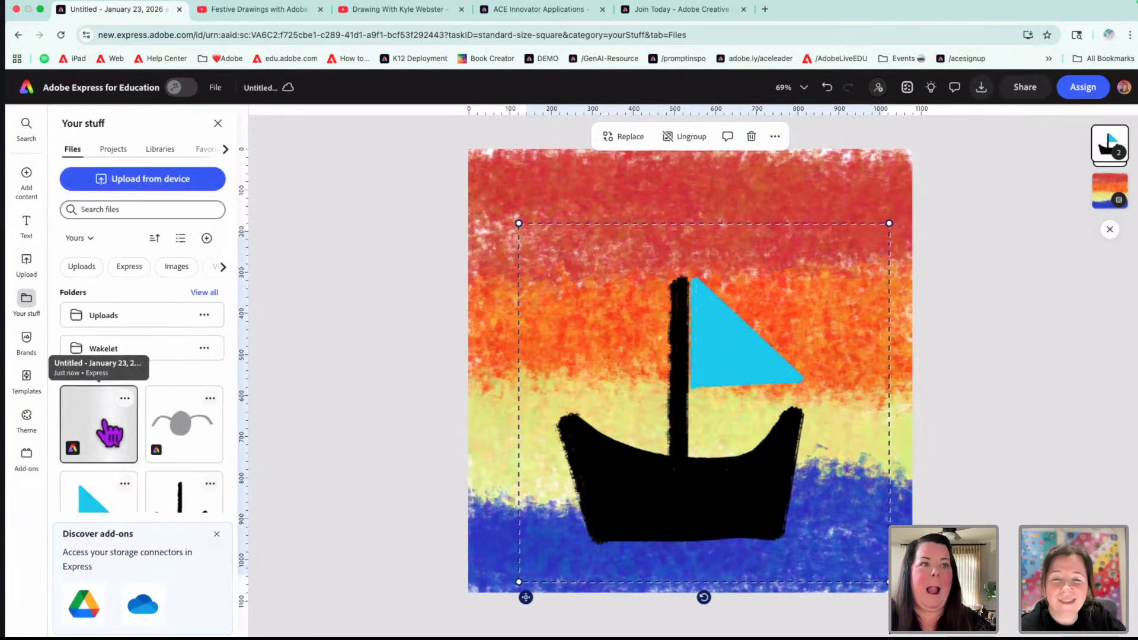
pyautogui.click(184, 441)
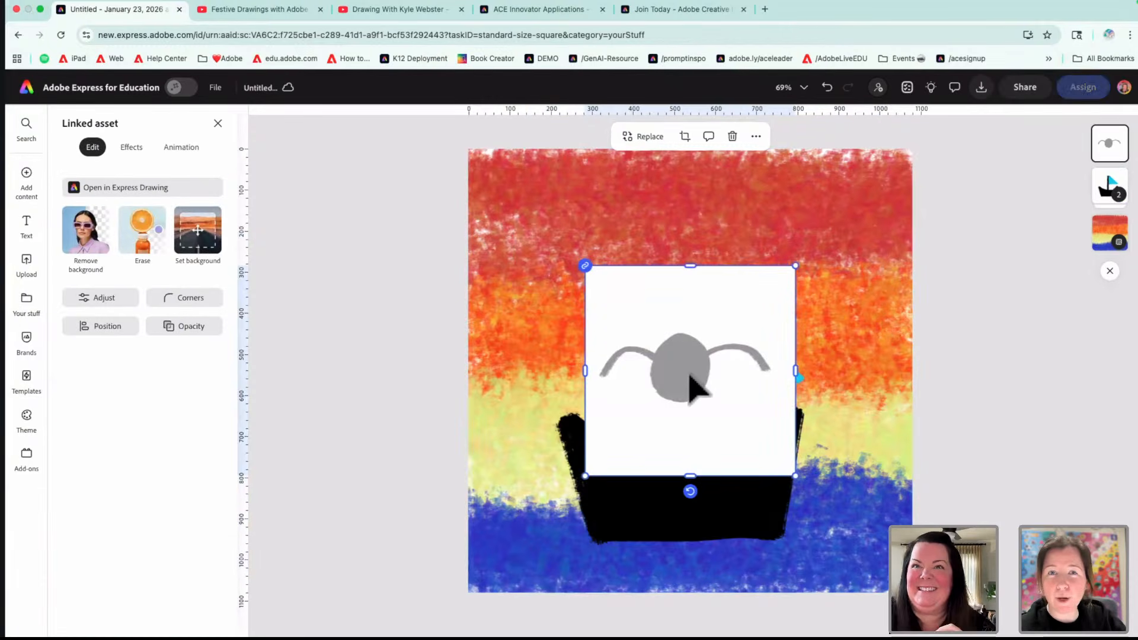
pyautogui.moveTo(685, 393); pyautogui.dragTo(600, 325)
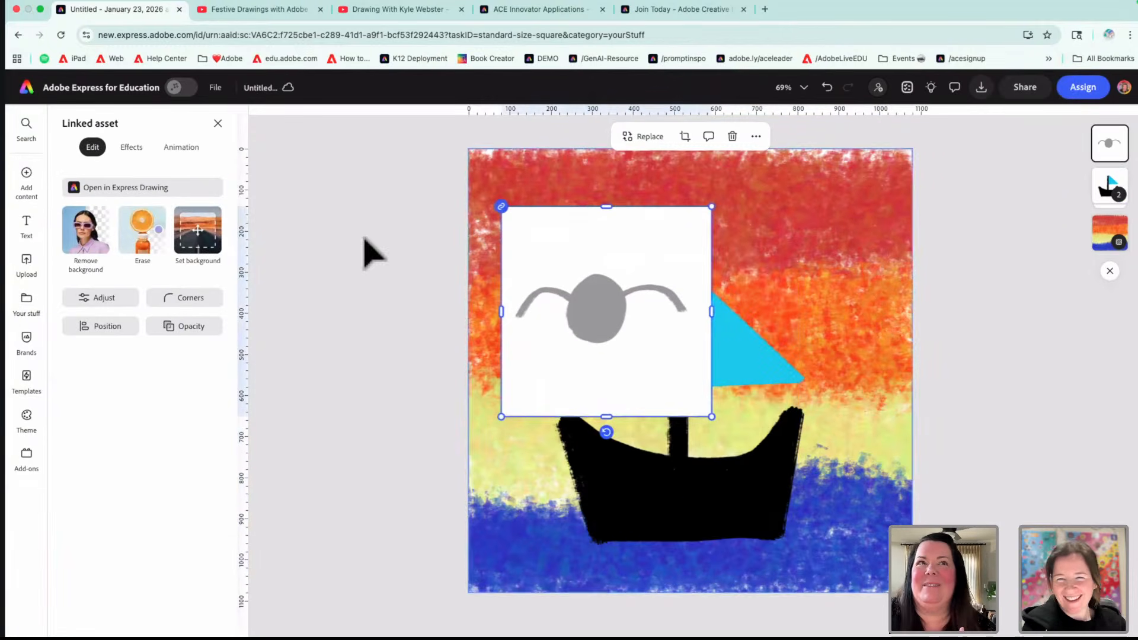
pyautogui.click(472, 261)
pyautogui.click(541, 291)
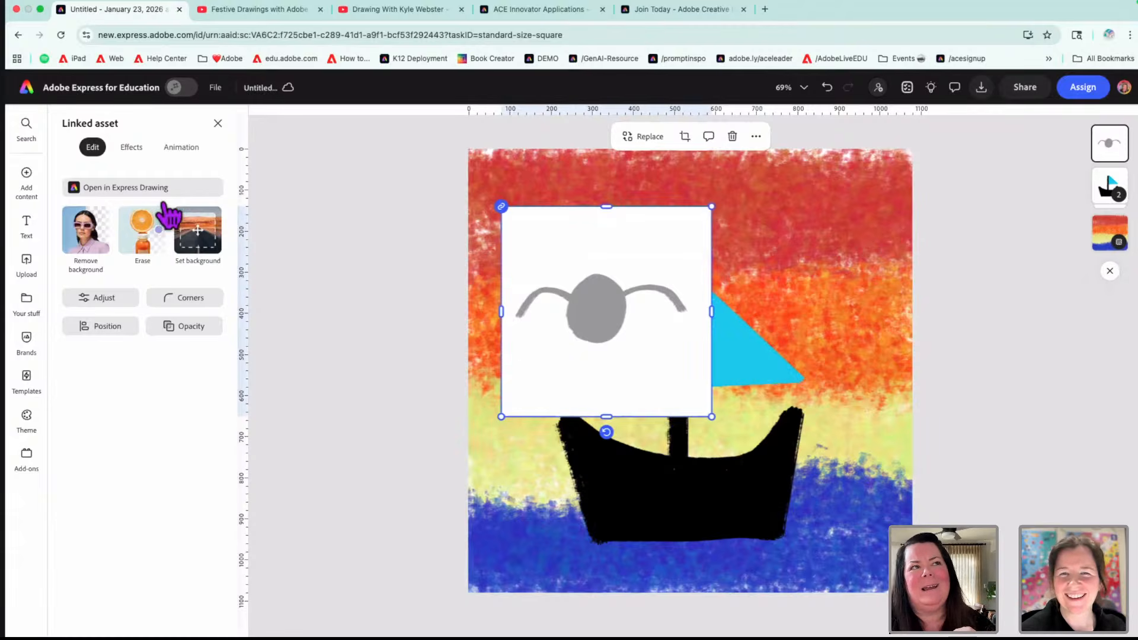
# - Remove the bird's white background and shrink it to about 360 px wide in the red sky at the upper left
pyautogui.click(89, 234)
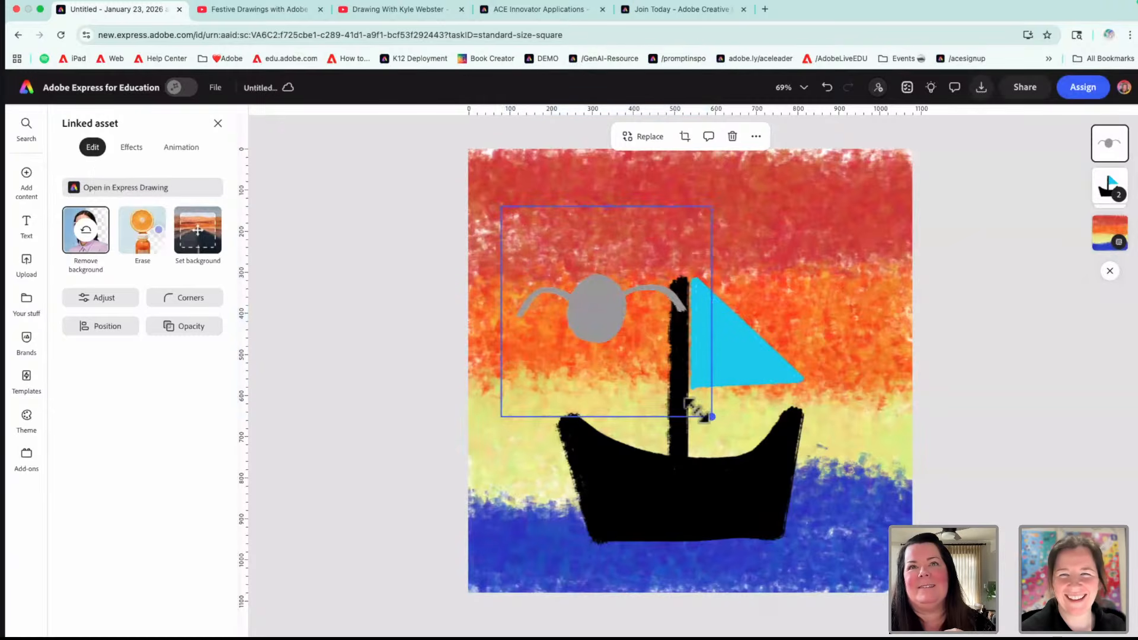
pyautogui.moveTo(701, 412); pyautogui.dragTo(653, 364)
pyautogui.moveTo(589, 294); pyautogui.dragTo(573, 254)
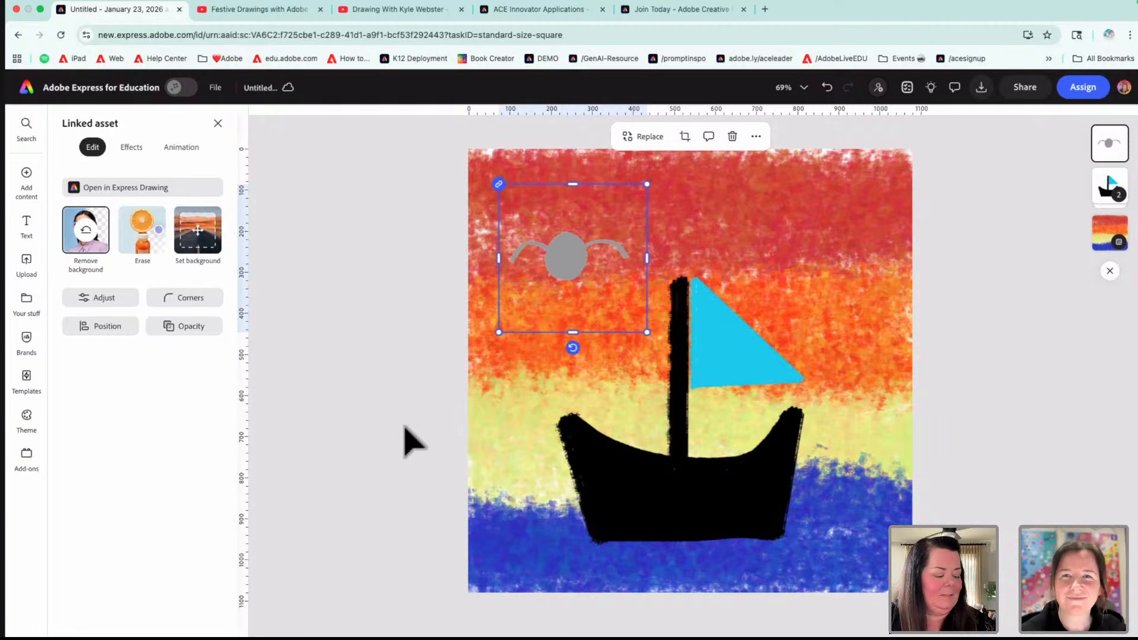
# - Apply the looping Breeze animation to the cyan sail and play part of the timeline to preview it
pyautogui.click(687, 359)
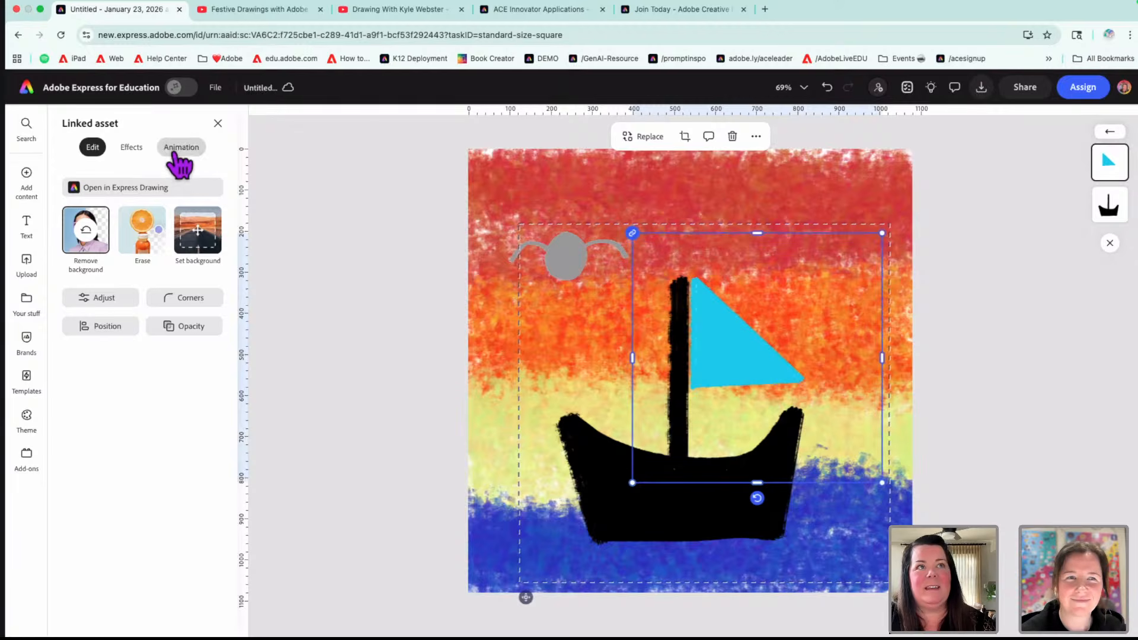
pyautogui.click(179, 152)
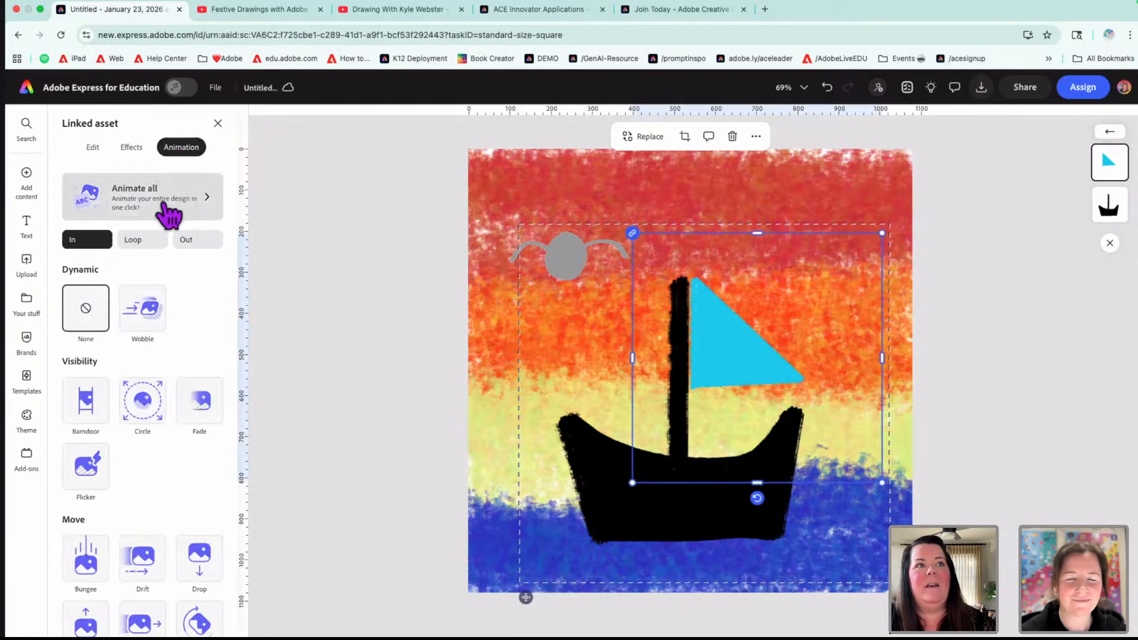
pyautogui.click(133, 240)
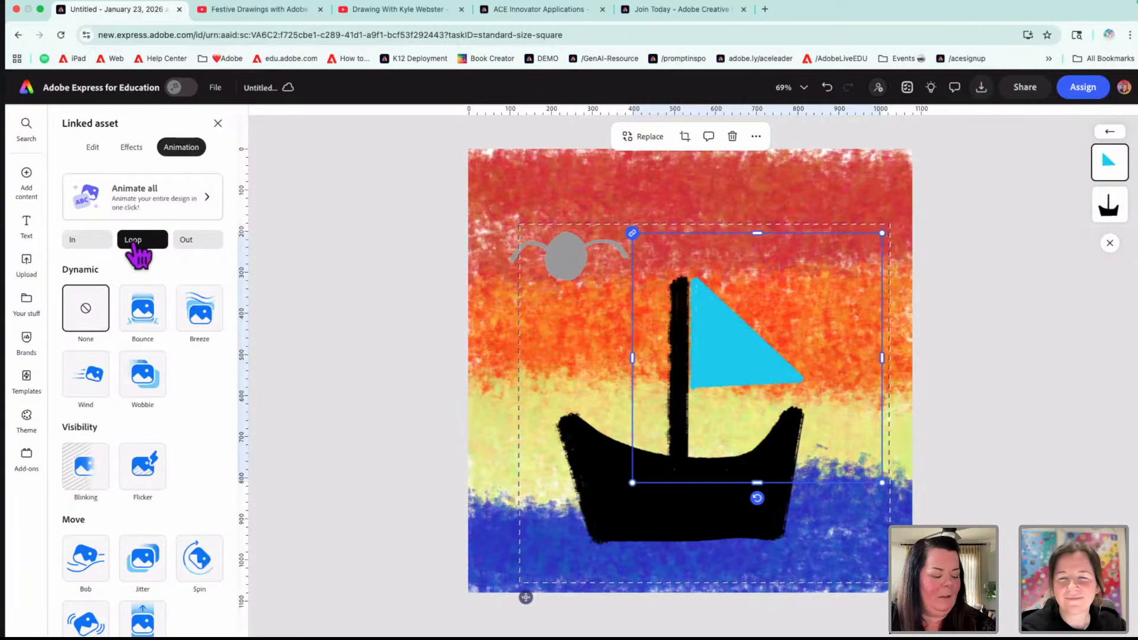
pyautogui.click(201, 315)
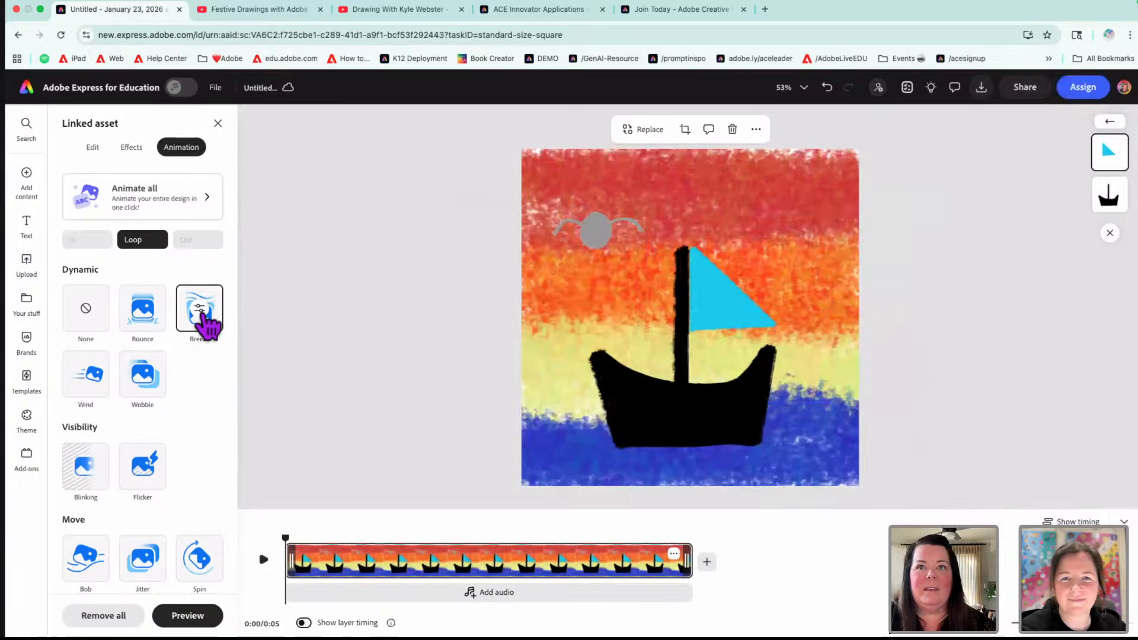
pyautogui.click(263, 560)
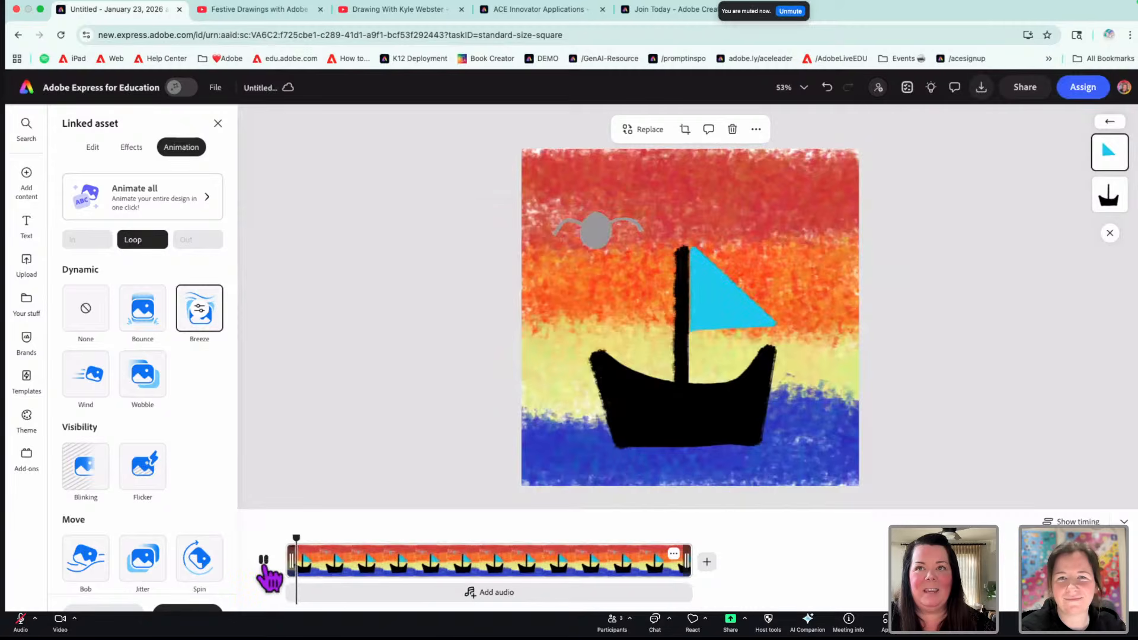
pyautogui.click(720, 396)
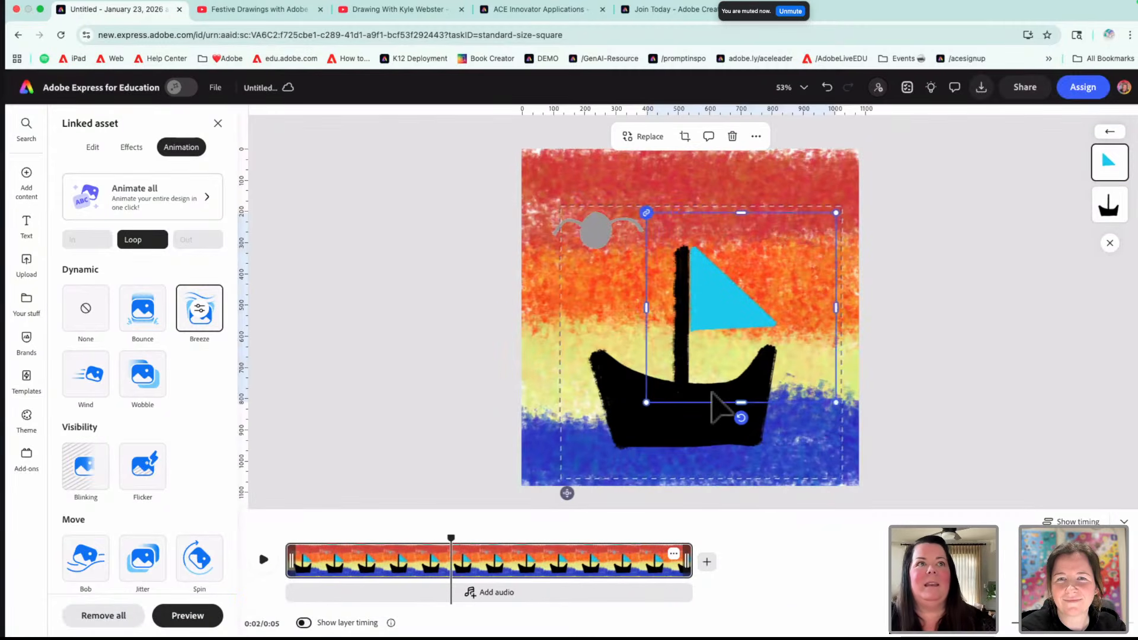
# - Set the sail's Breeze animation to the downward direction with speed 51, and play the timeline to check the motion
pyautogui.click(203, 314)
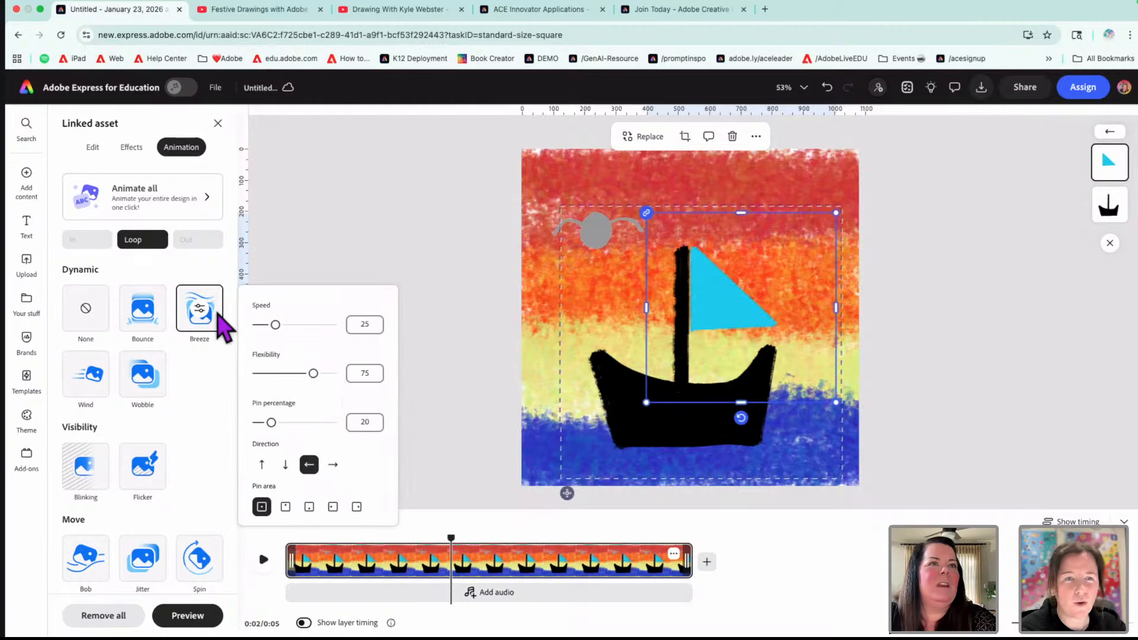
pyautogui.click(285, 464)
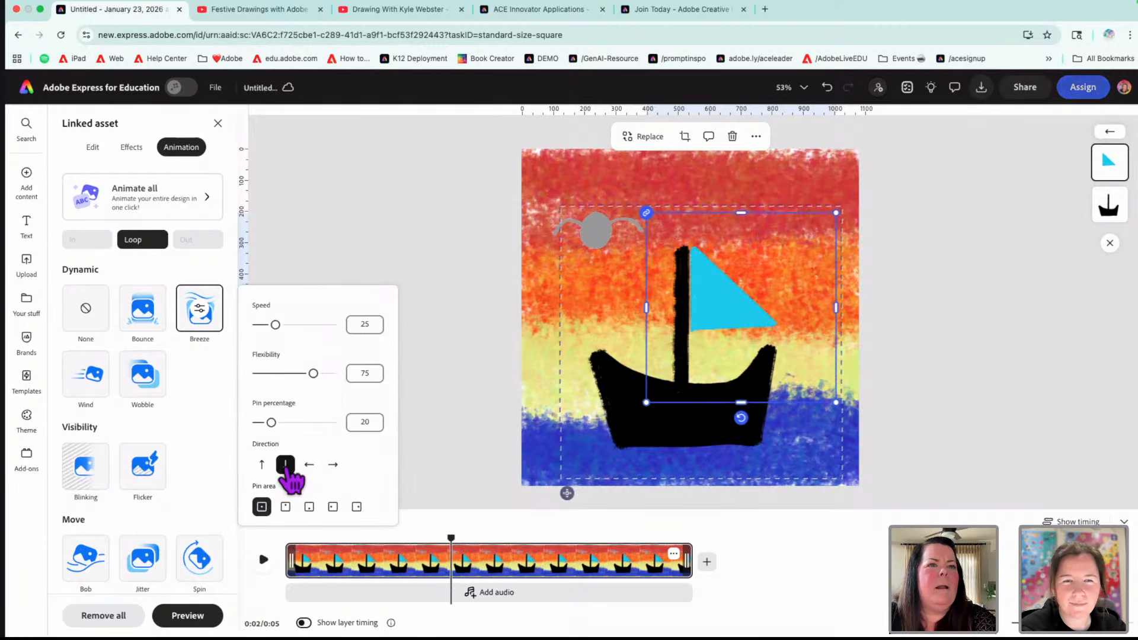
pyautogui.moveTo(276, 325); pyautogui.dragTo(294, 326)
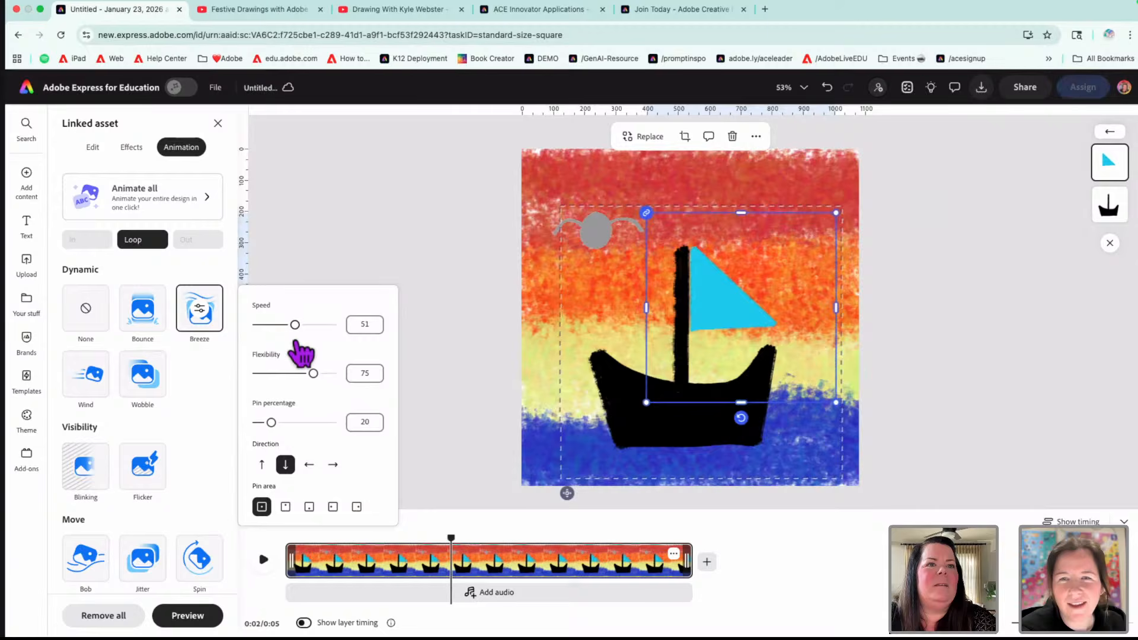
pyautogui.click(442, 252)
pyautogui.click(683, 456)
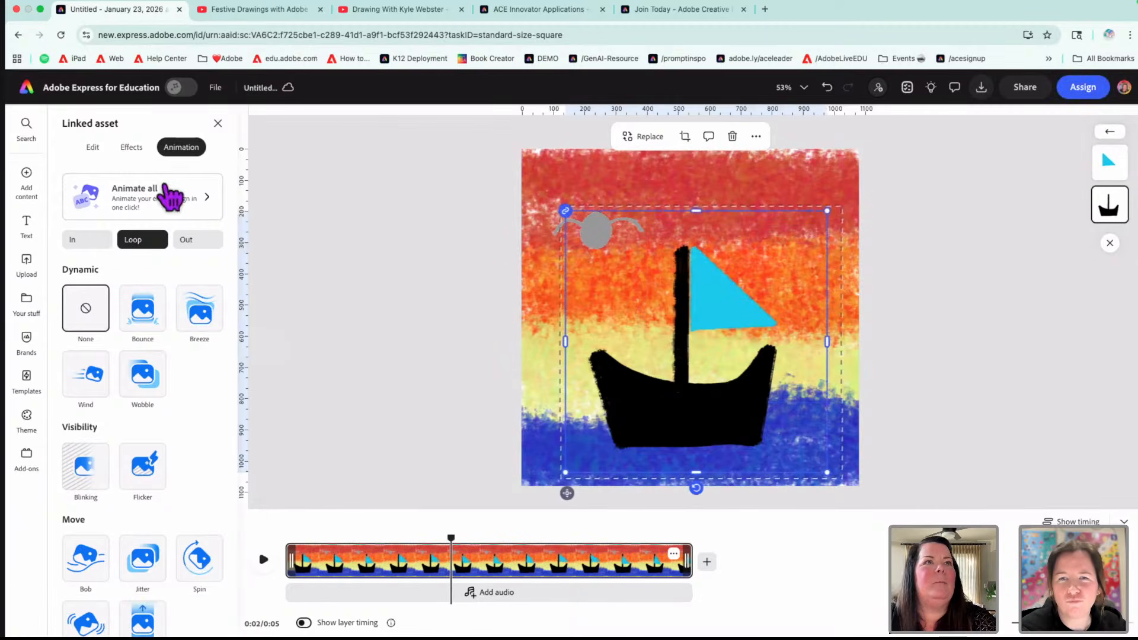
pyautogui.click(264, 559)
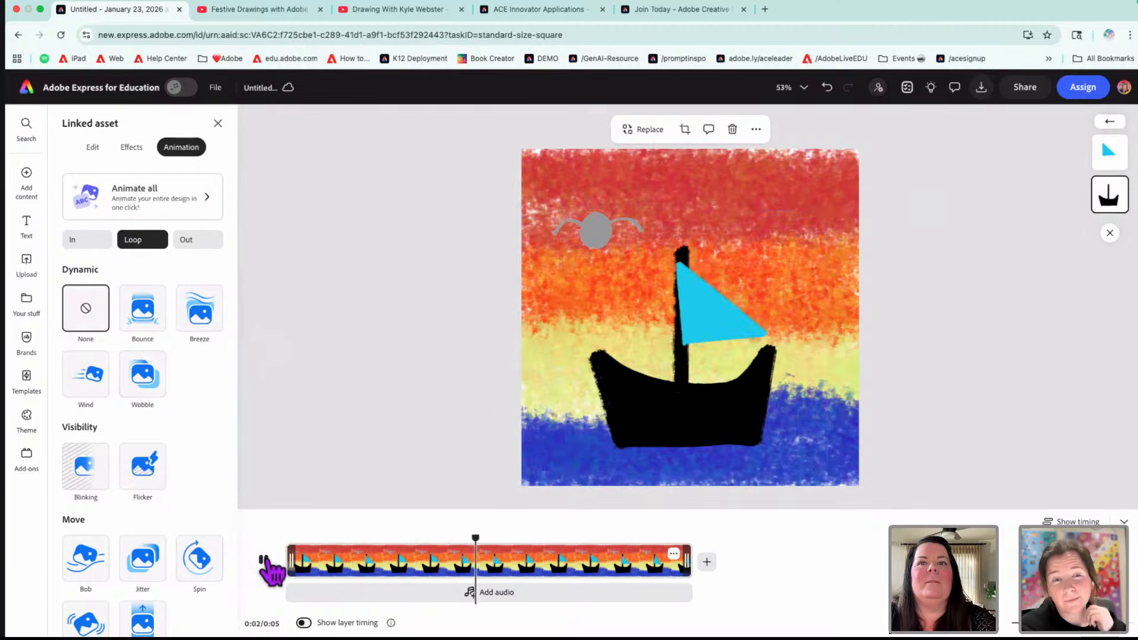
pyautogui.click(264, 559)
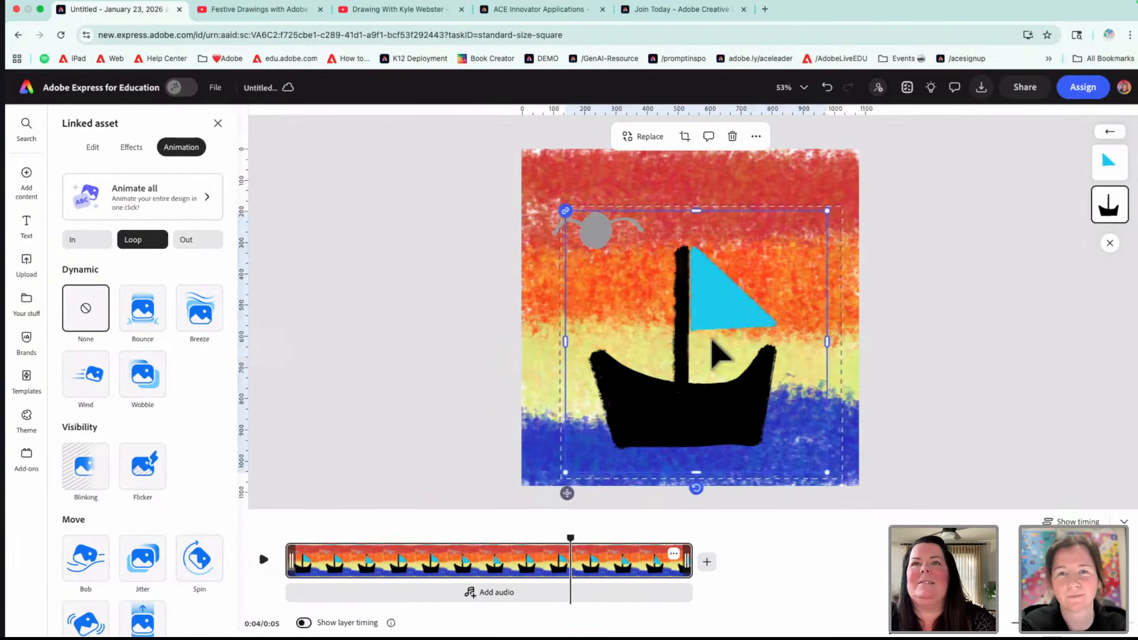
# - Look through the boat's stacking options and show the layer timing for the boat in the timeline
pyautogui.click(756, 137)
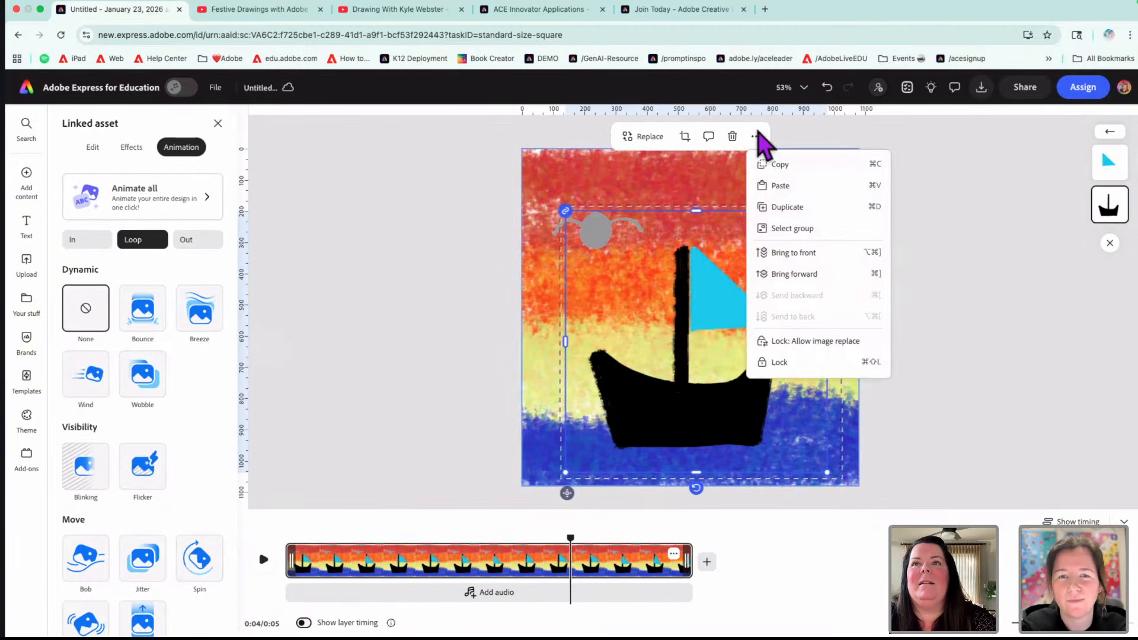
pyautogui.click(642, 373)
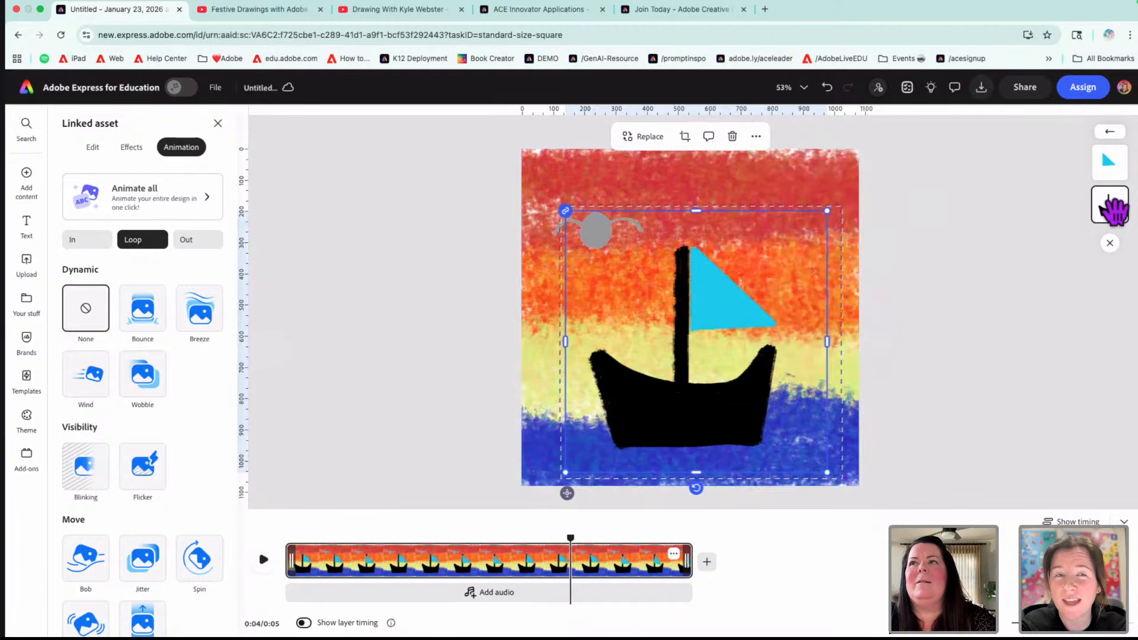
pyautogui.moveTo(1122, 148); pyautogui.dragTo(1110, 199)
pyautogui.click(702, 391)
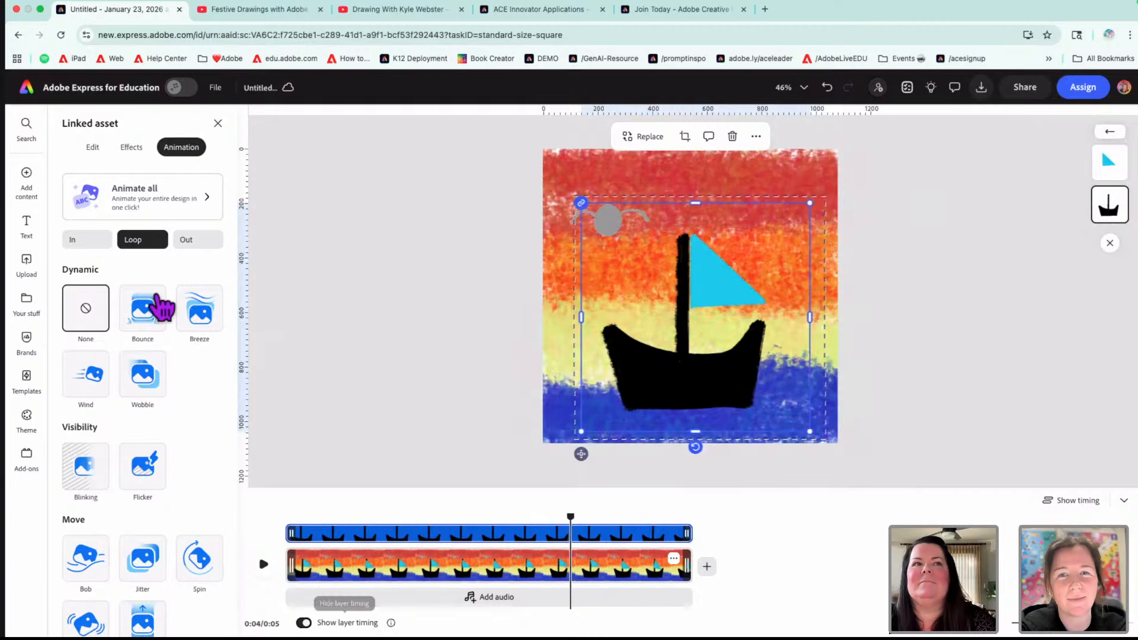
# - Apply the looping Breeze animation to the black boat and open the effect's settings
pyautogui.click(198, 308)
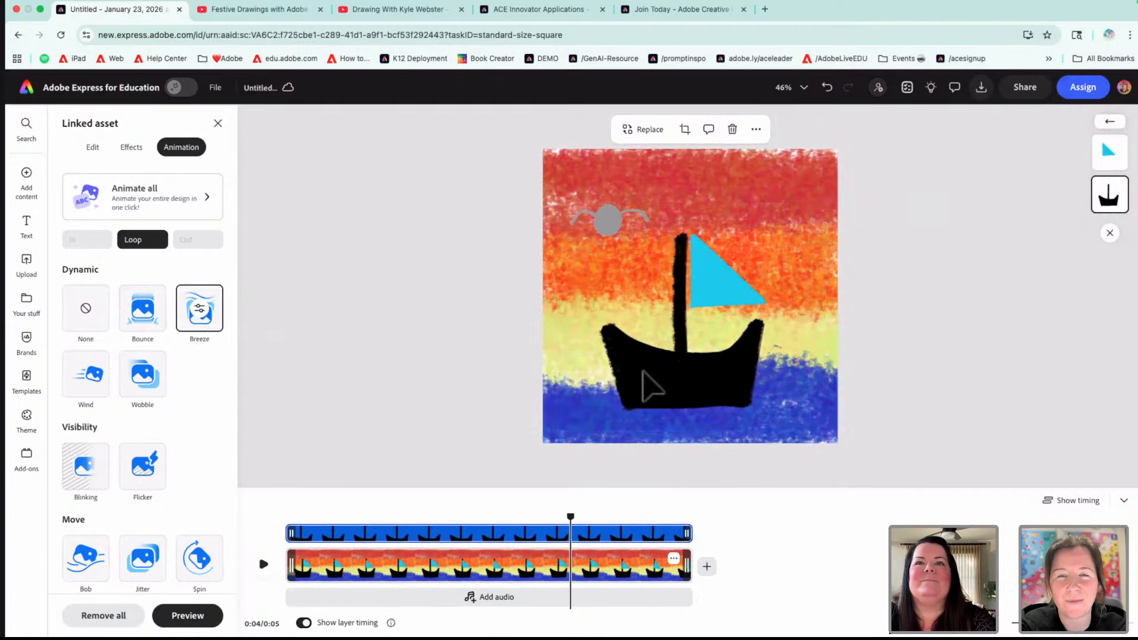
pyautogui.click(201, 314)
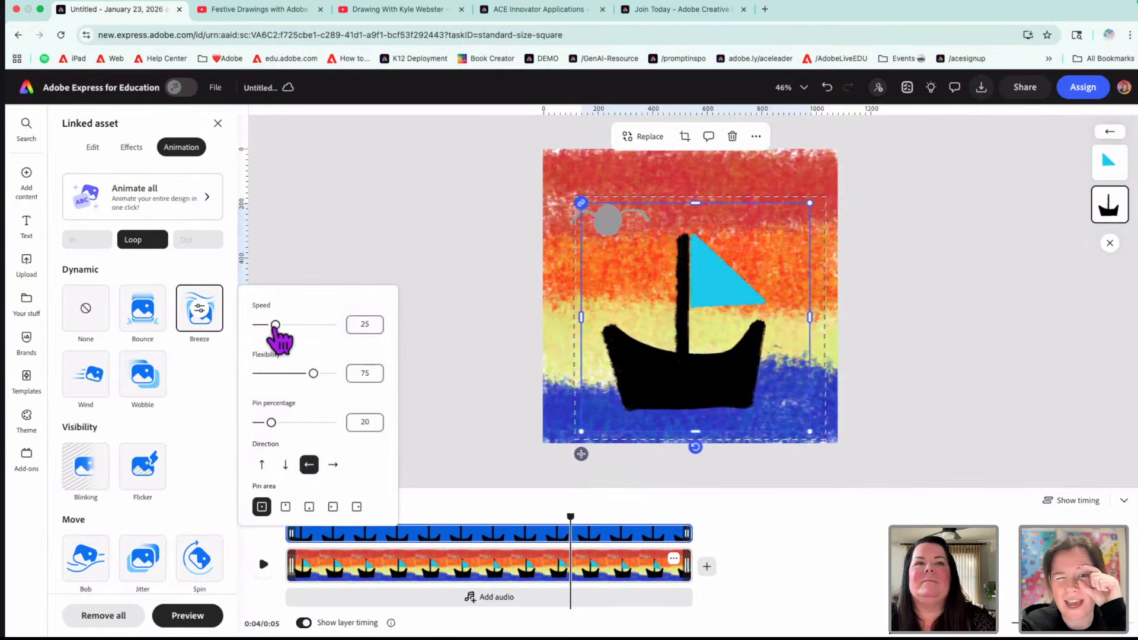
pyautogui.click(275, 326)
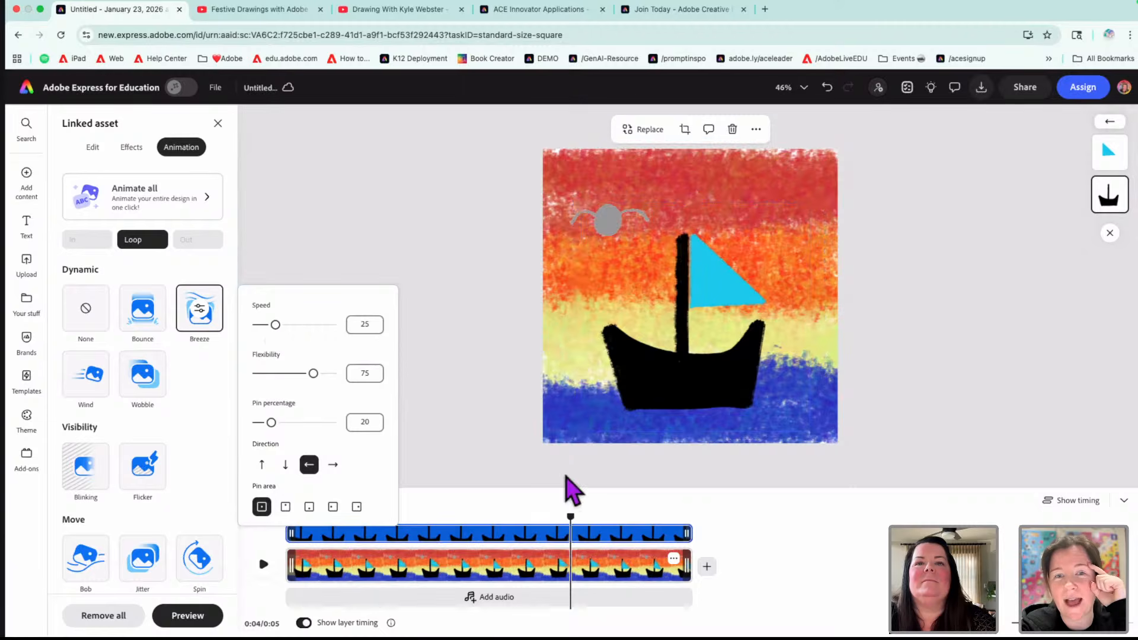
pyautogui.click(616, 424)
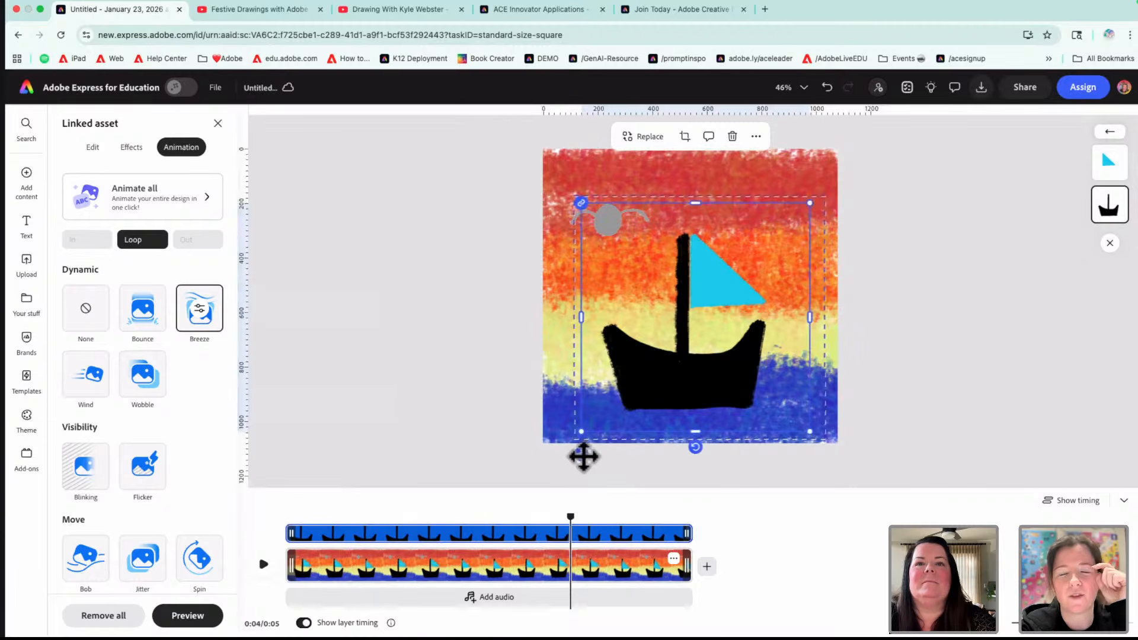
# - Set the speed of the black boat's Breeze animation to 38
pyautogui.moveTo(593, 437); pyautogui.dragTo(575, 447)
pyautogui.scroll(5, 581, 453)
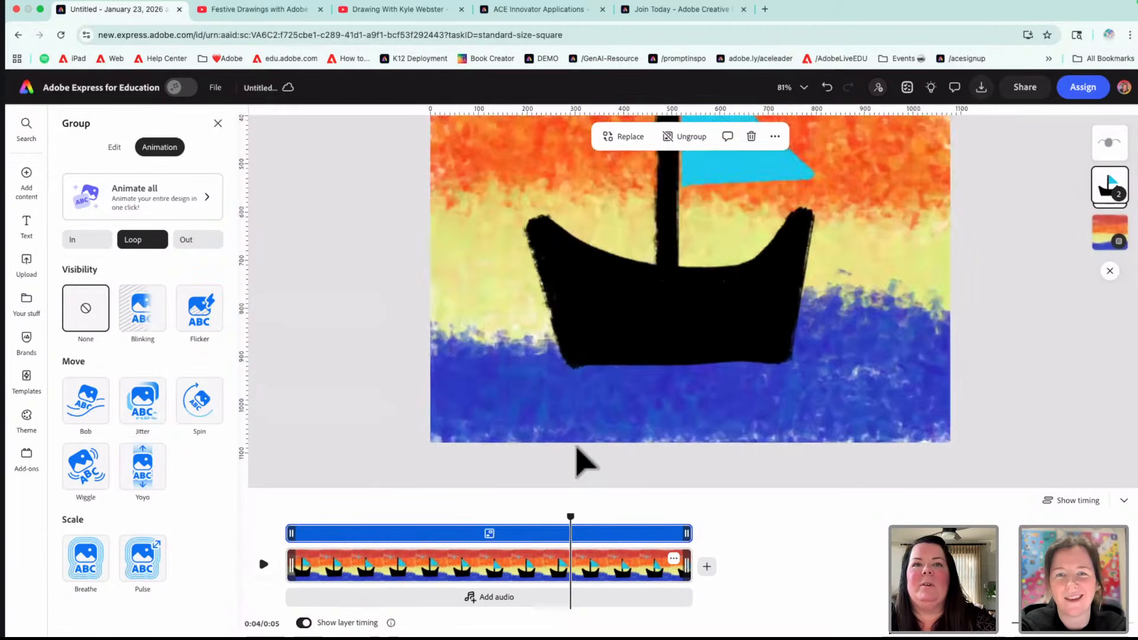
pyautogui.scroll(-3, 533, 456)
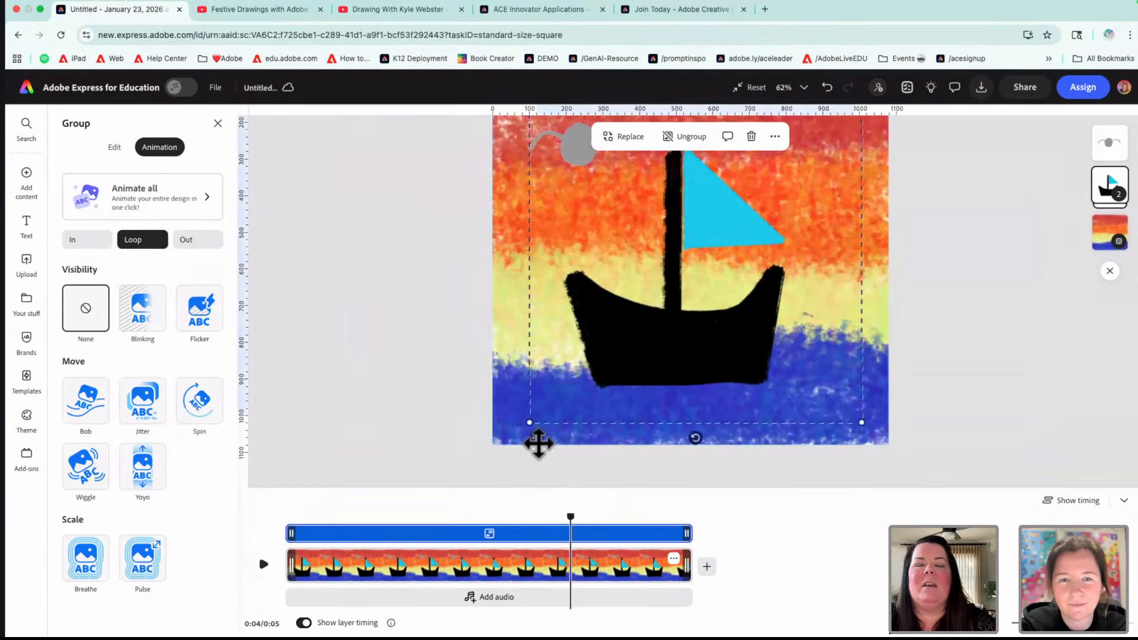
pyautogui.scroll(-3, 538, 443)
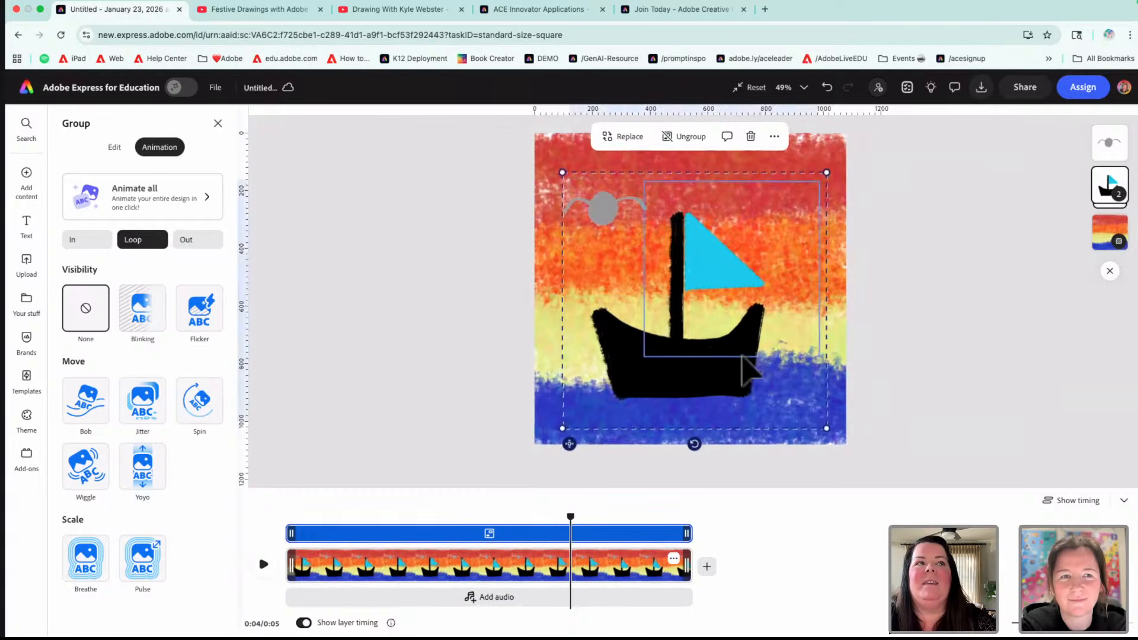
pyautogui.click(735, 367)
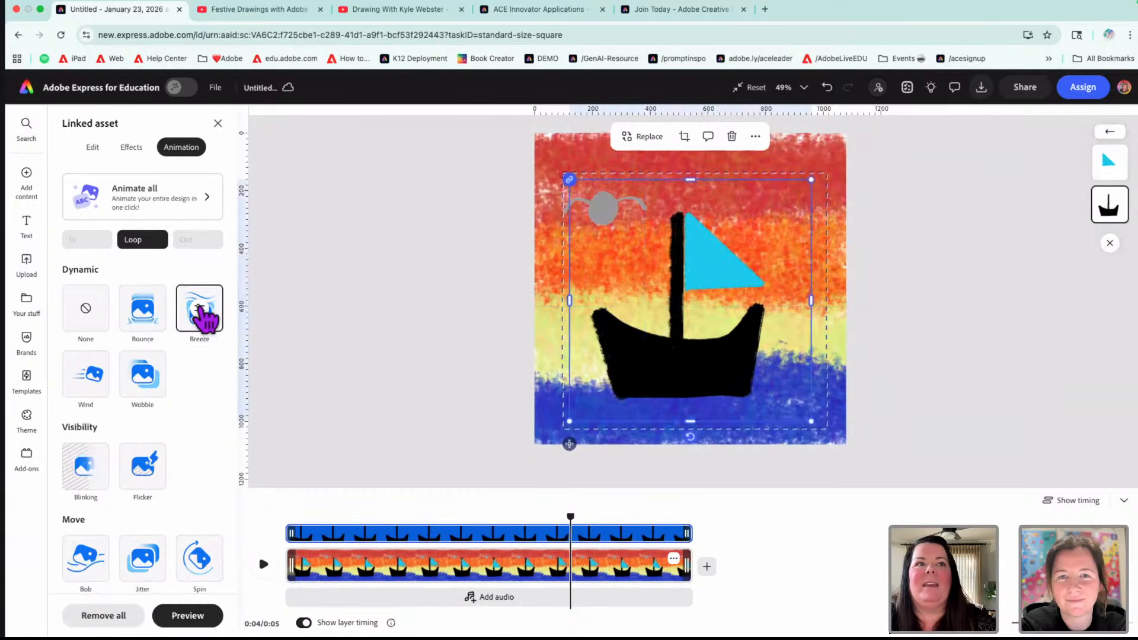
pyautogui.click(201, 317)
pyautogui.moveTo(273, 324); pyautogui.dragTo(285, 325)
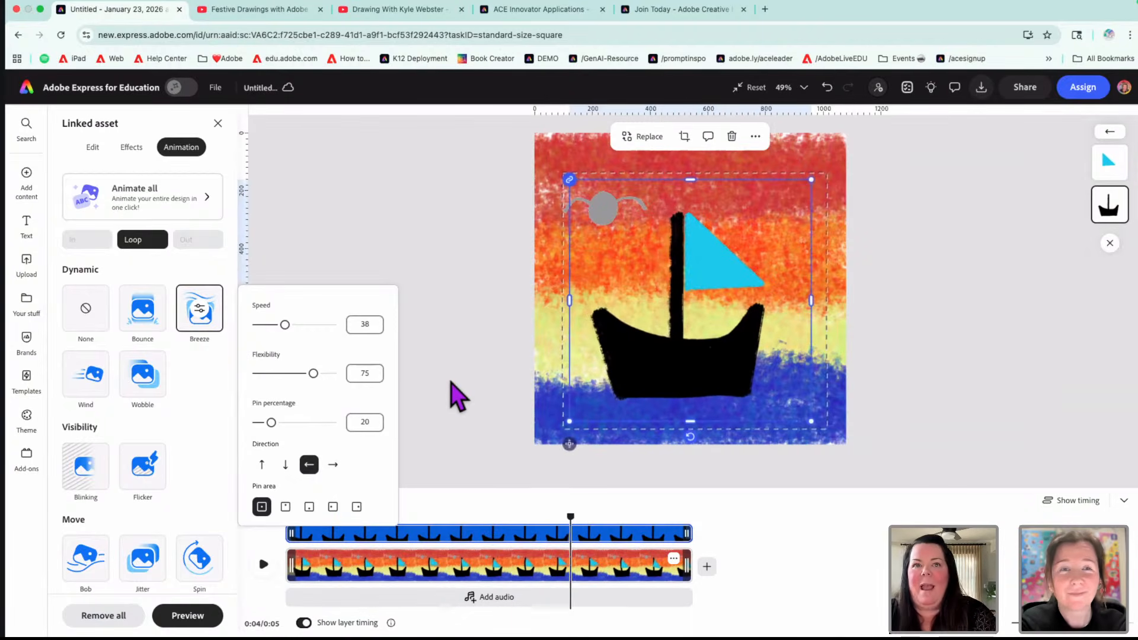
pyautogui.click(450, 382)
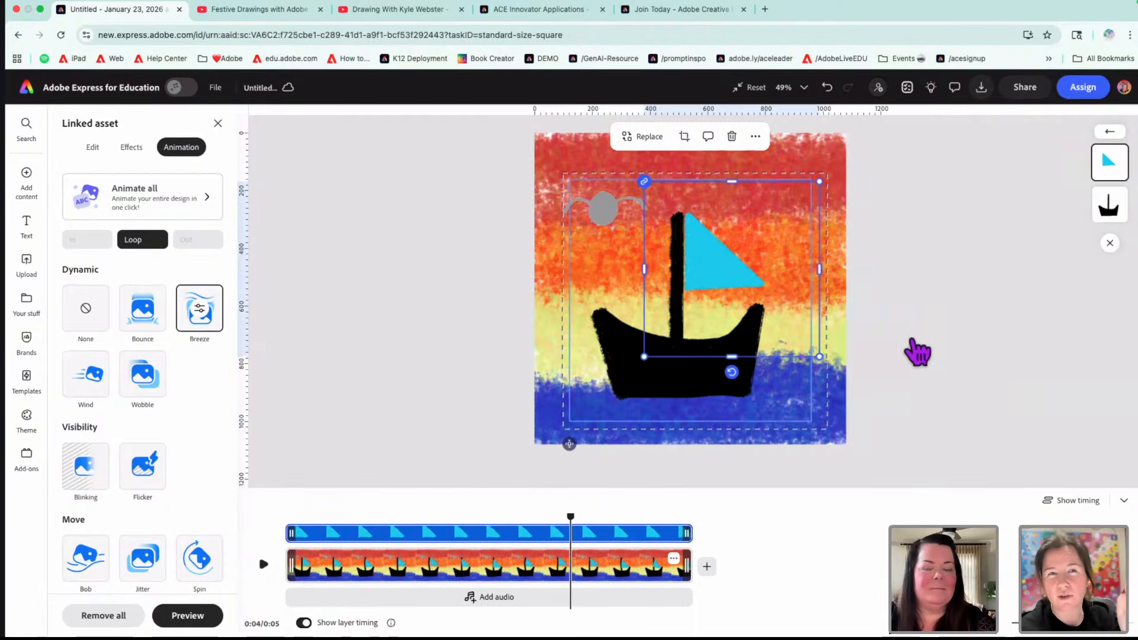
# - Ungroup the sail and boat, and group the two layers together again
pyautogui.click(917, 350)
pyautogui.click(570, 435)
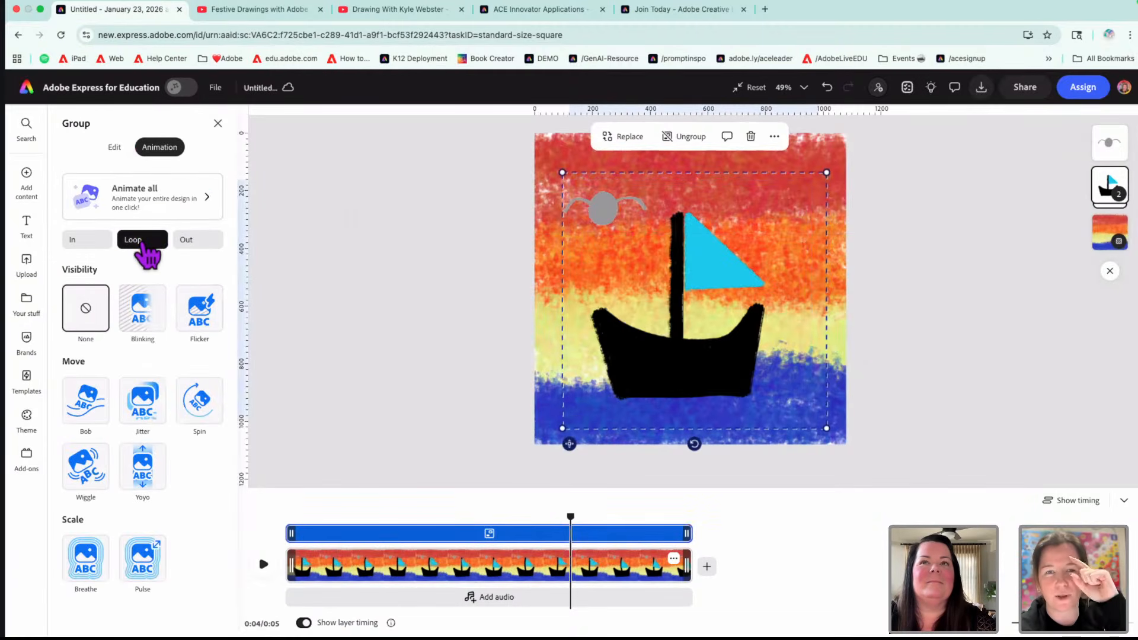
pyautogui.click(693, 139)
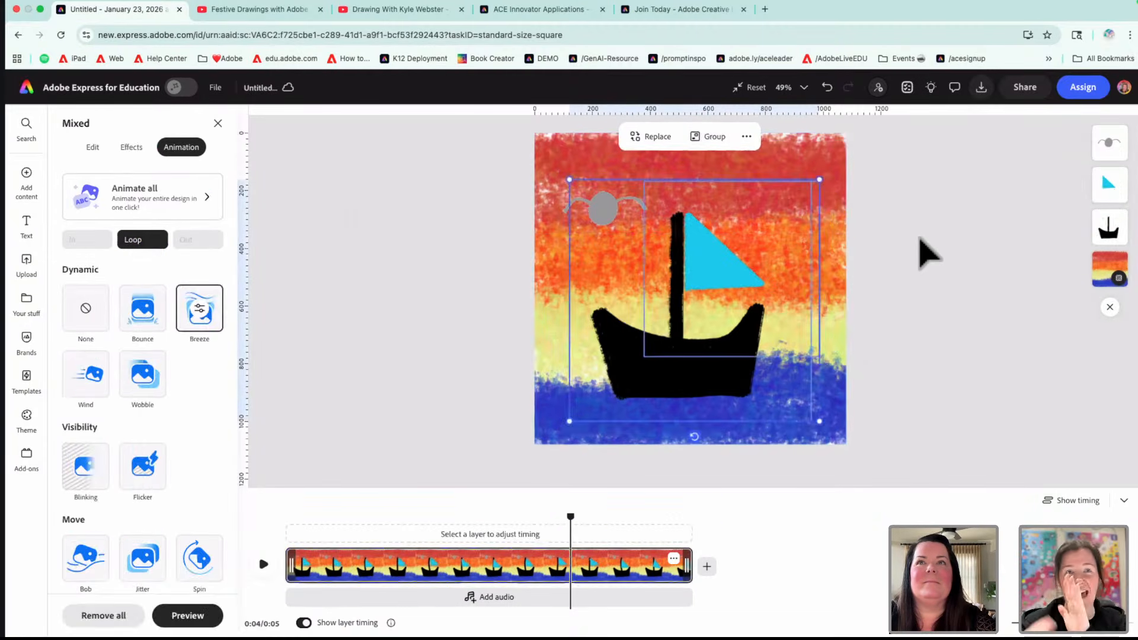
pyautogui.click(927, 254)
pyautogui.click(726, 266)
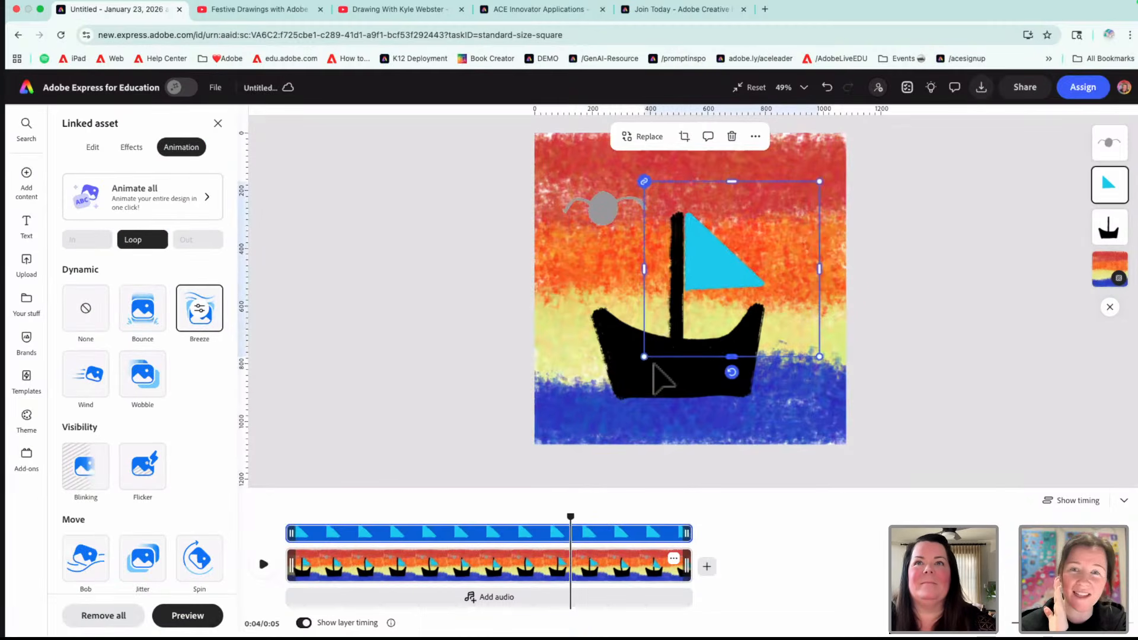
pyautogui.keyDown('shift'); pyautogui.click(645, 375); pyautogui.keyUp('shift')
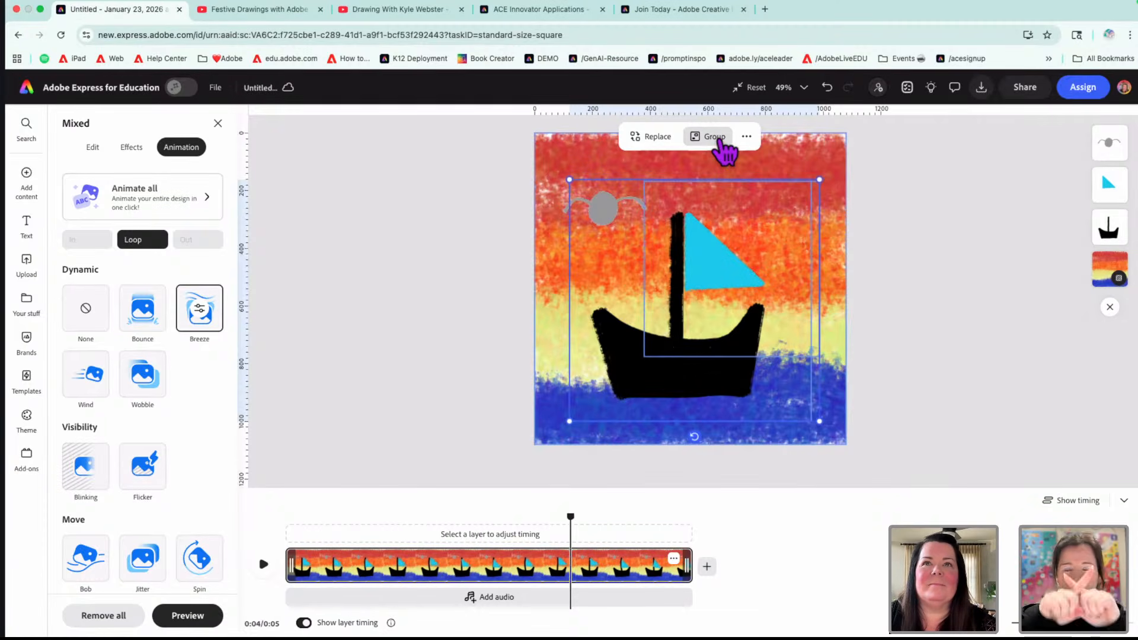
pyautogui.click(714, 137)
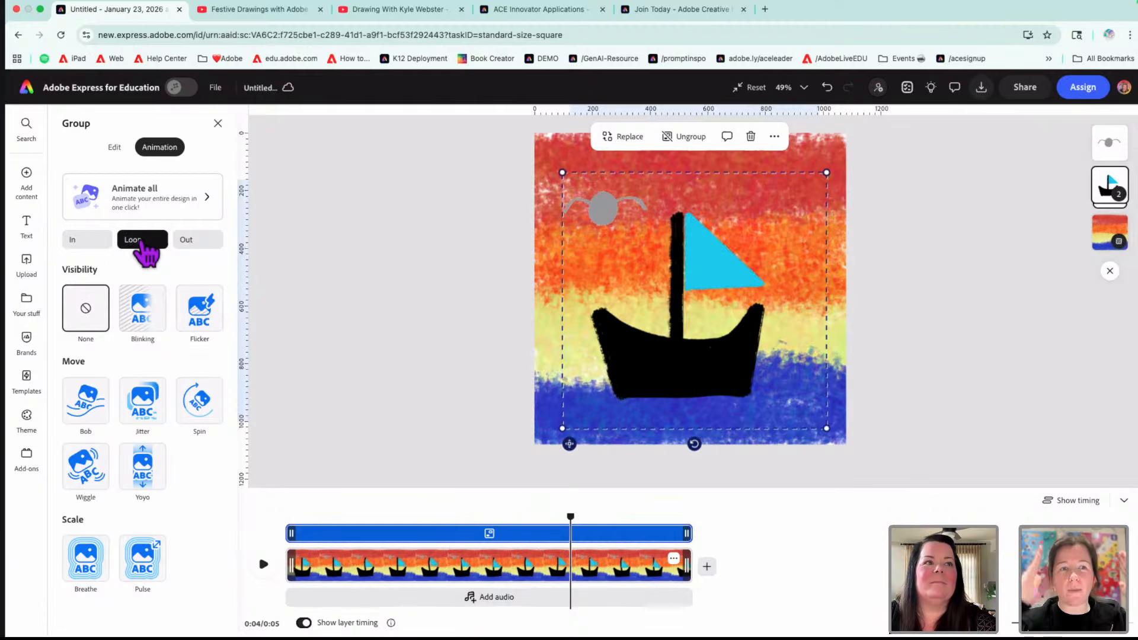
# - Apply the looping Bob animation to the boat and sail group, reduce its speed to 8, and play the timeline to preview it
pyautogui.click(83, 413)
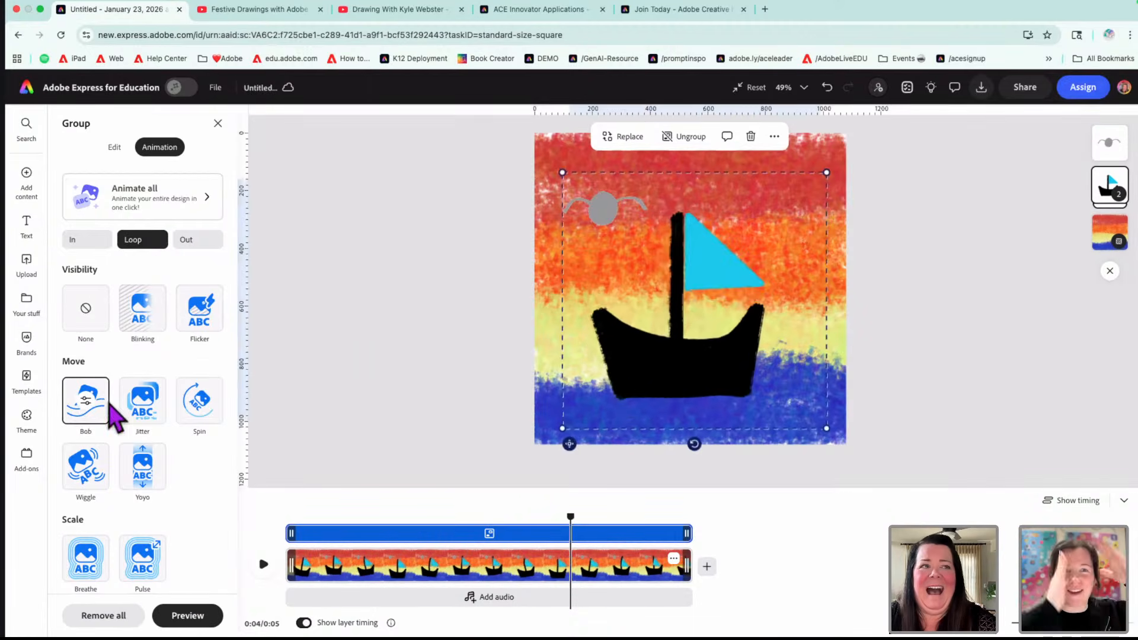
pyautogui.click(83, 406)
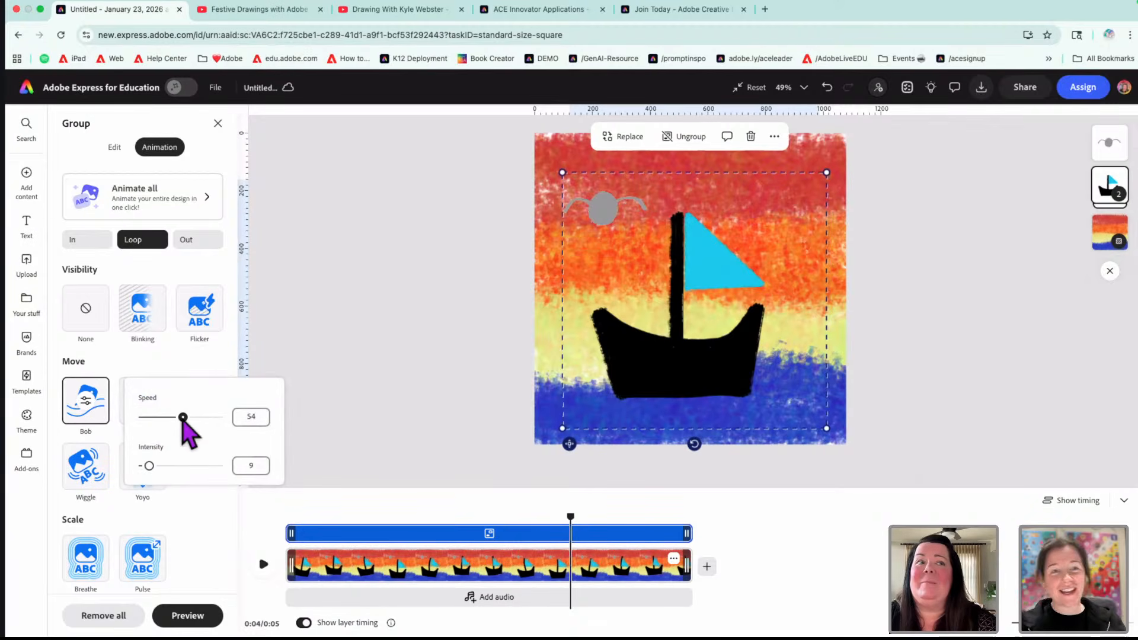
pyautogui.moveTo(182, 417); pyautogui.dragTo(161, 417)
pyautogui.click(263, 564)
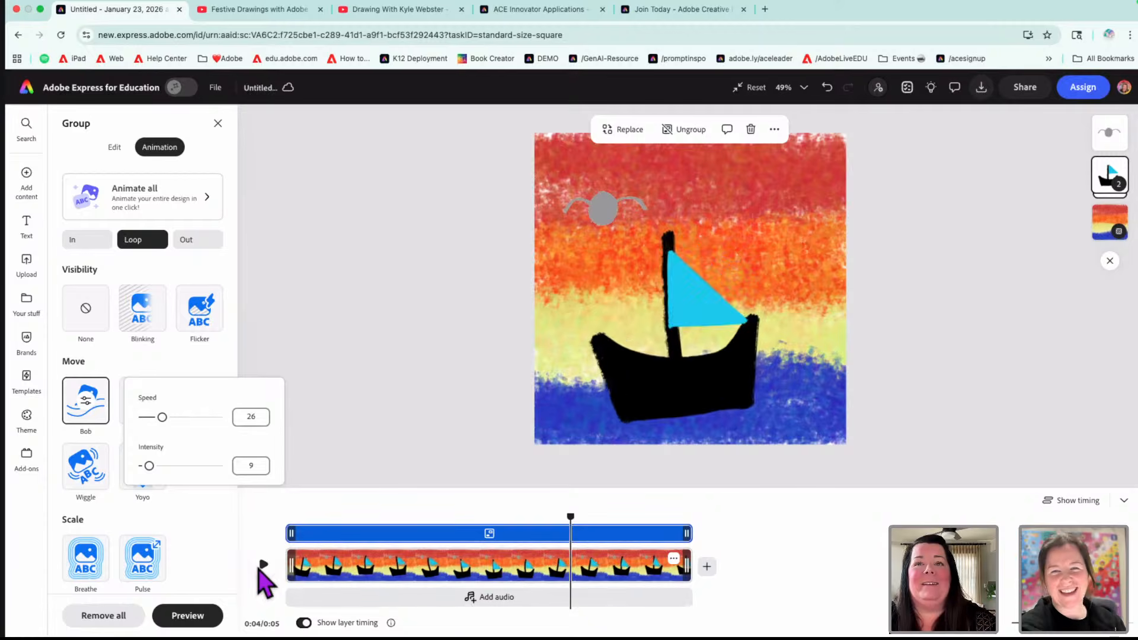
pyautogui.moveTo(161, 418); pyautogui.dragTo(148, 417)
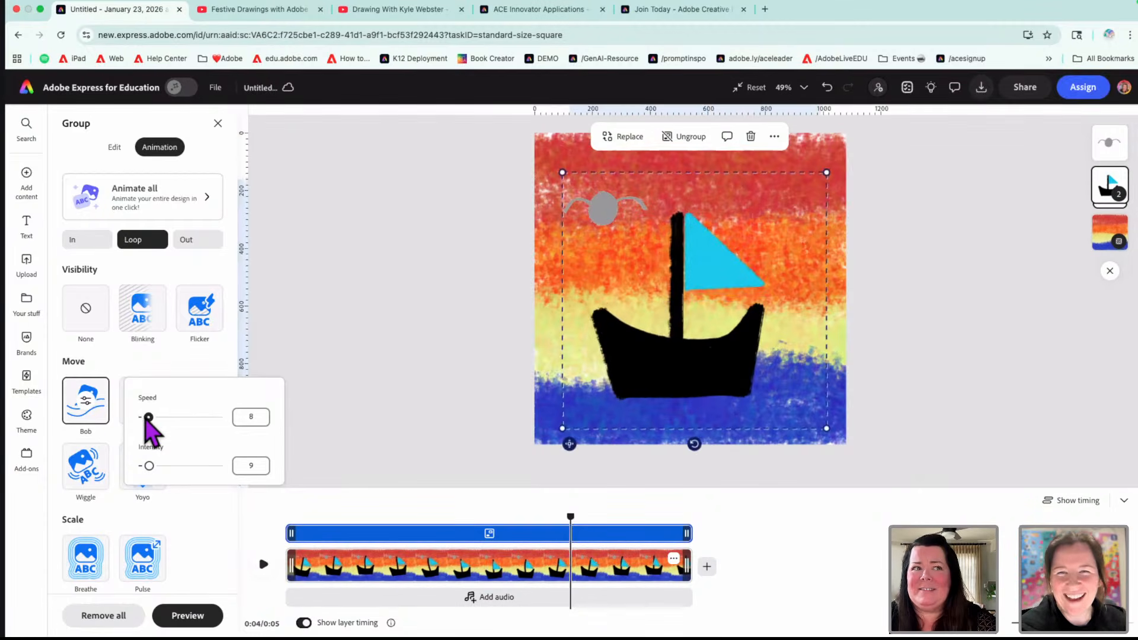
pyautogui.click(263, 563)
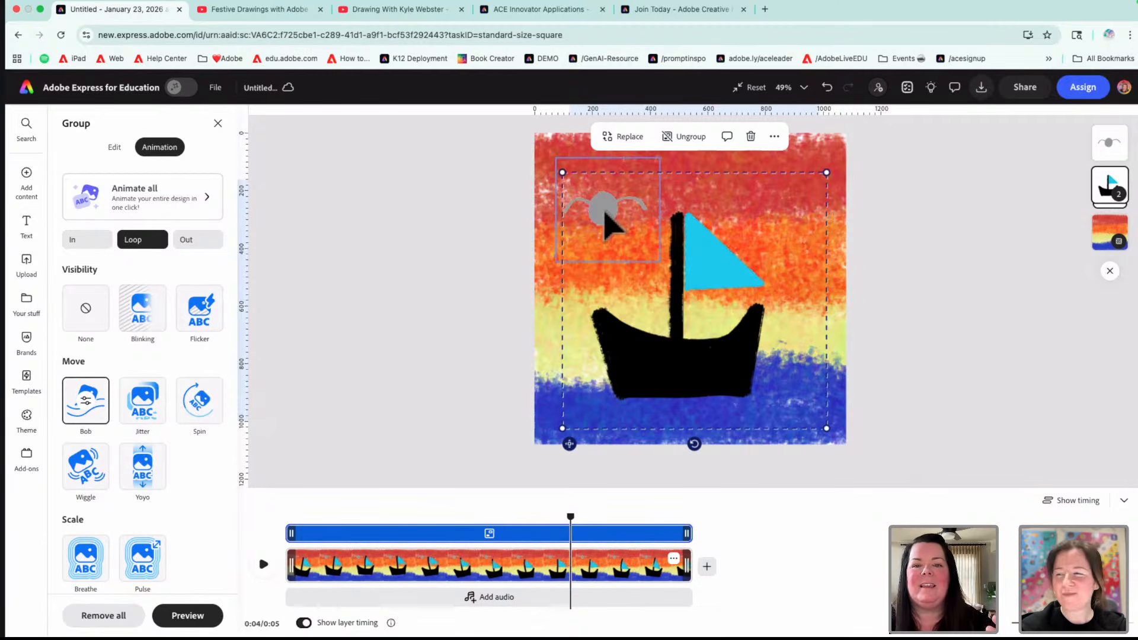
# - Apply the looping Breeze animation to the bird with speed 34 and the bottom pin area, and play the timeline to check it
pyautogui.click(605, 212)
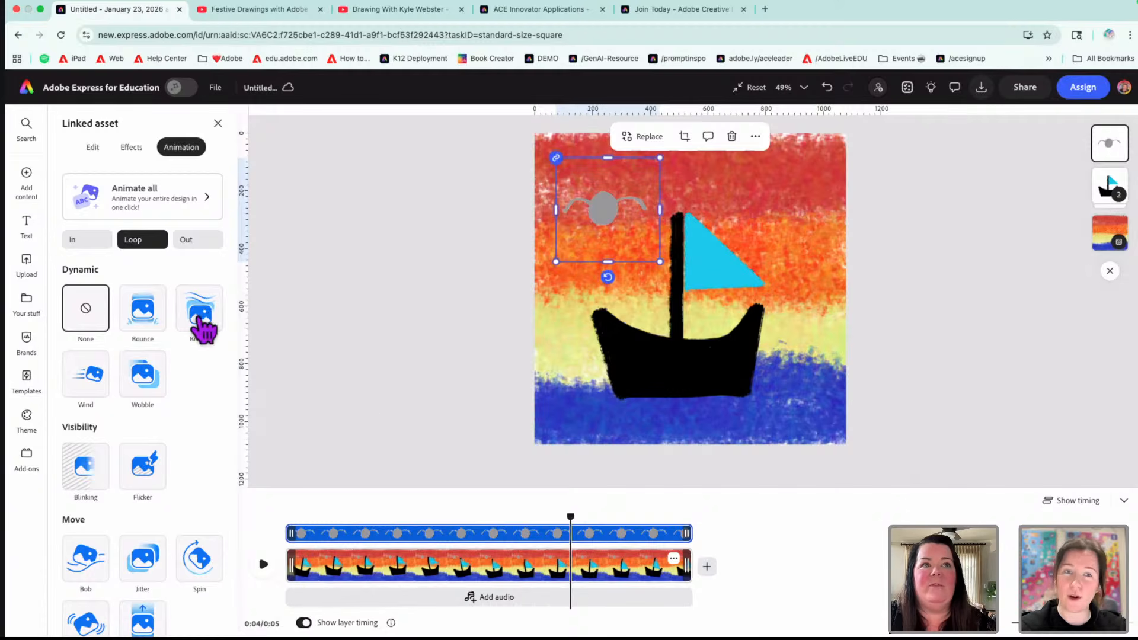
pyautogui.click(203, 323)
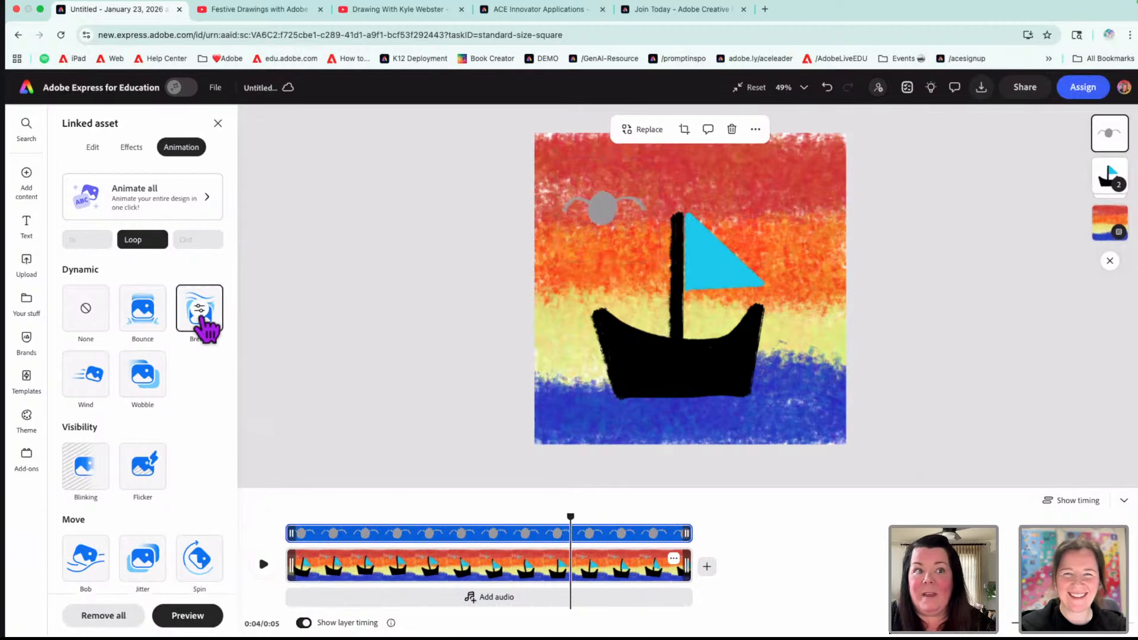
pyautogui.click(202, 320)
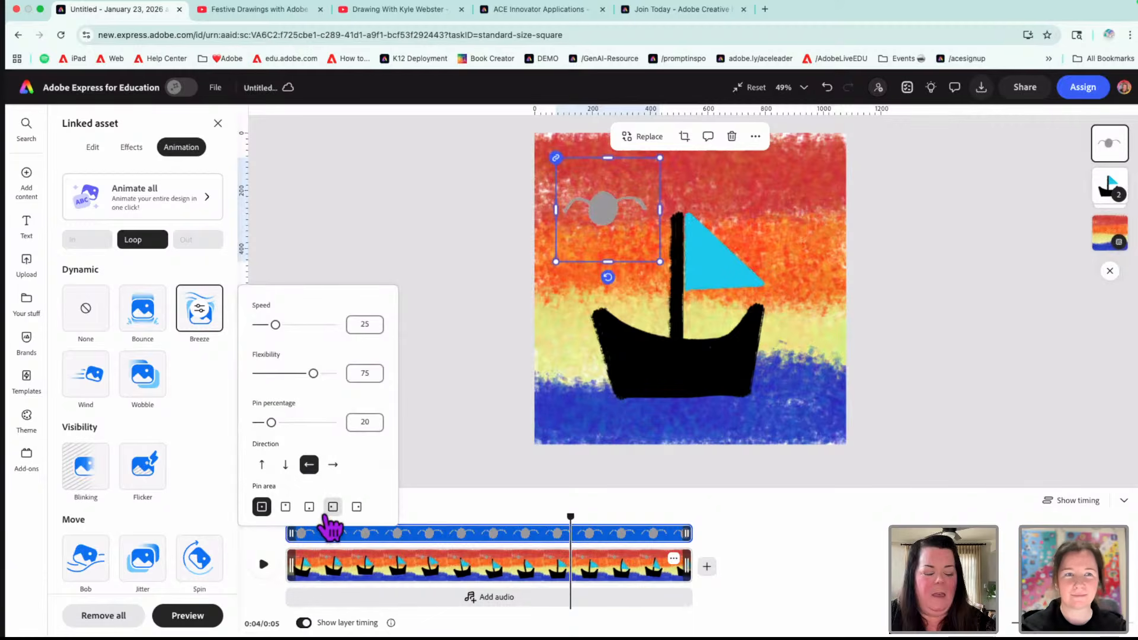
pyautogui.moveTo(275, 325); pyautogui.dragTo(282, 325)
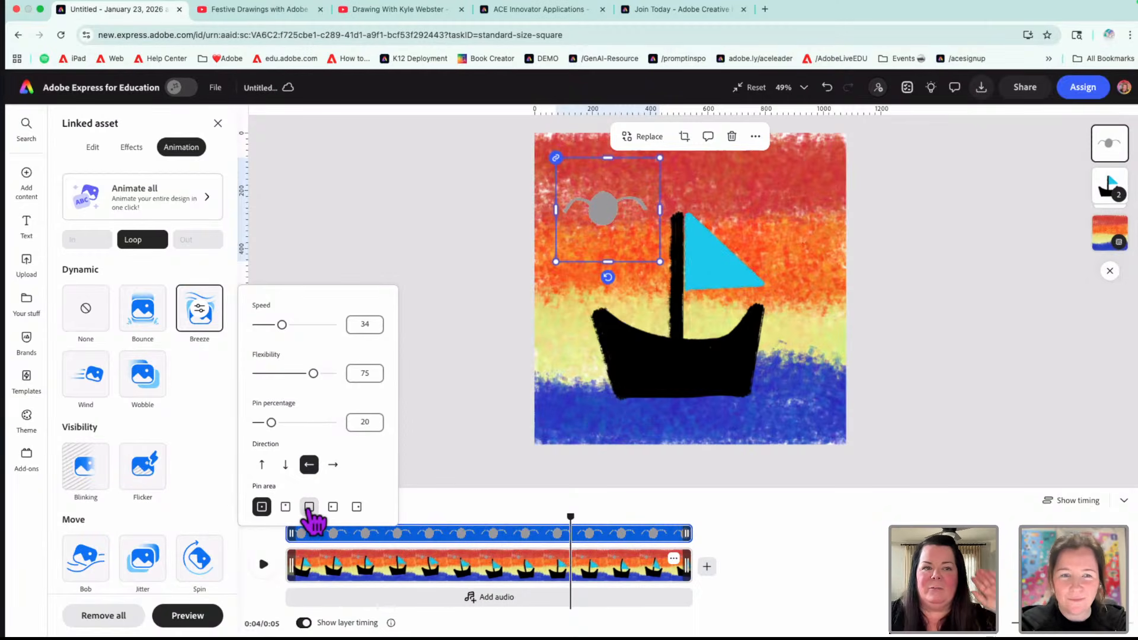
pyautogui.click(308, 507)
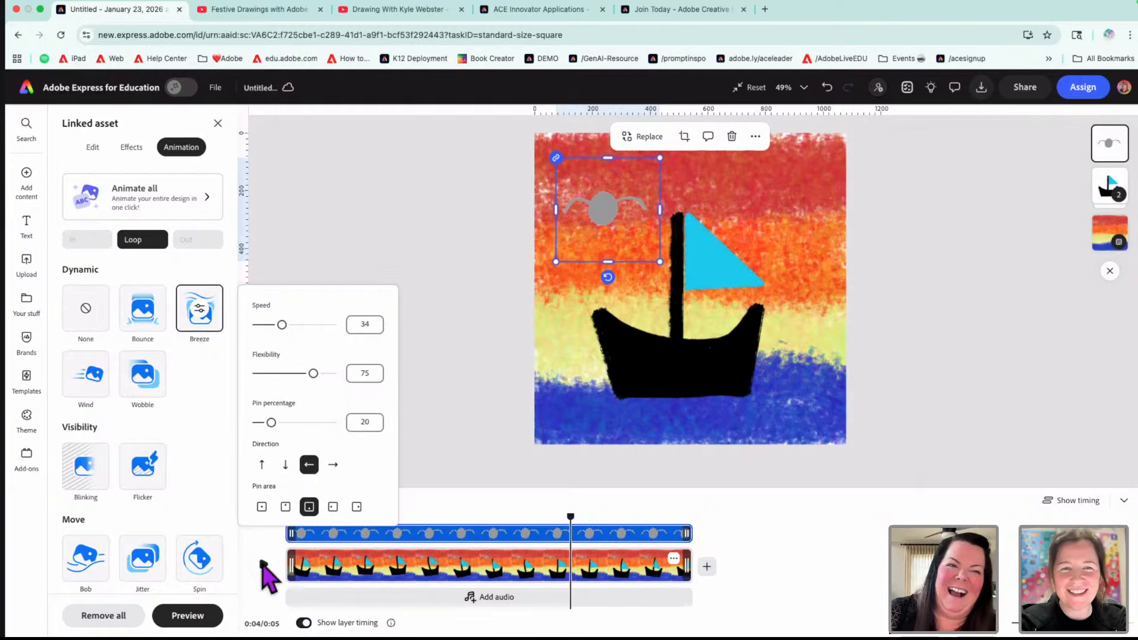
pyautogui.click(263, 563)
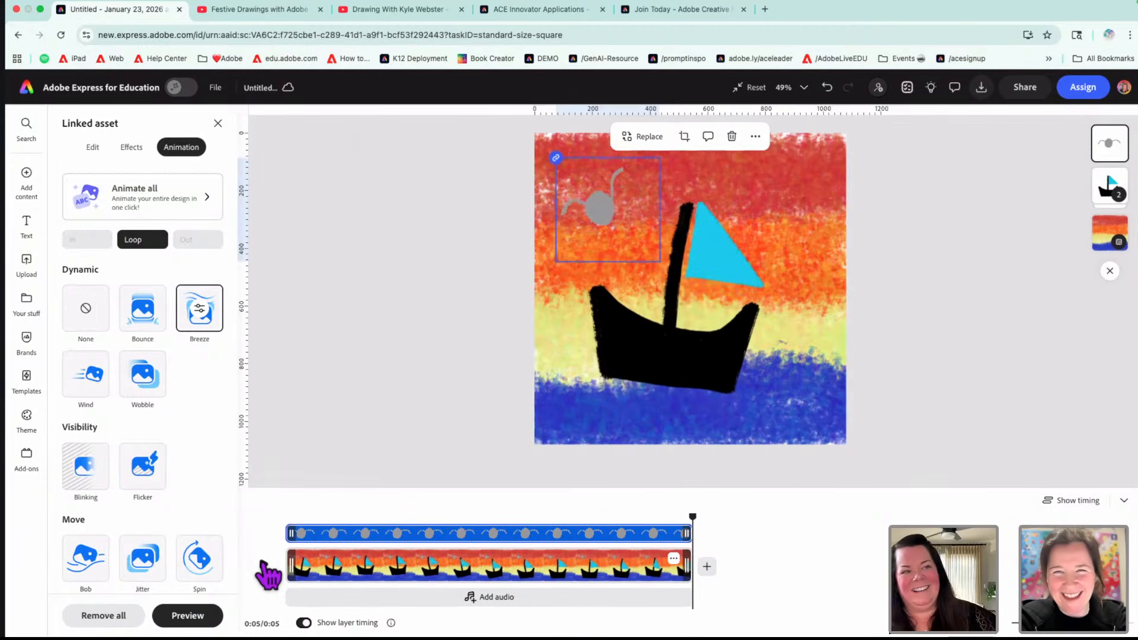
pyautogui.click(265, 569)
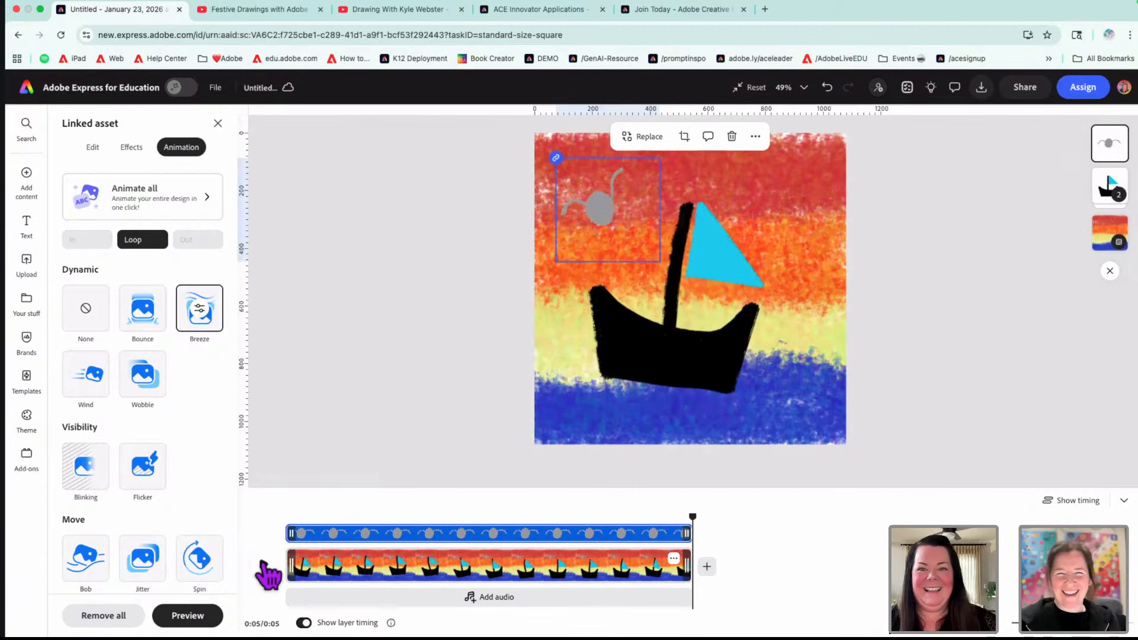
# - Return to the home page, open the recent Animated Boat project, and play its animation
pyautogui.click(26, 87)
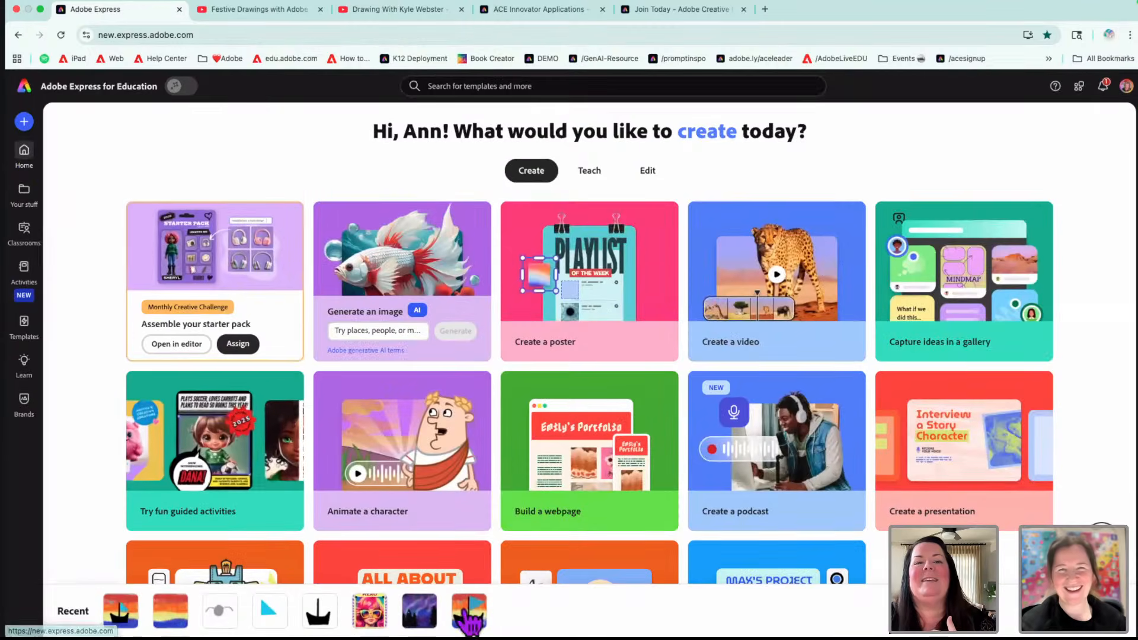
pyautogui.click(465, 618)
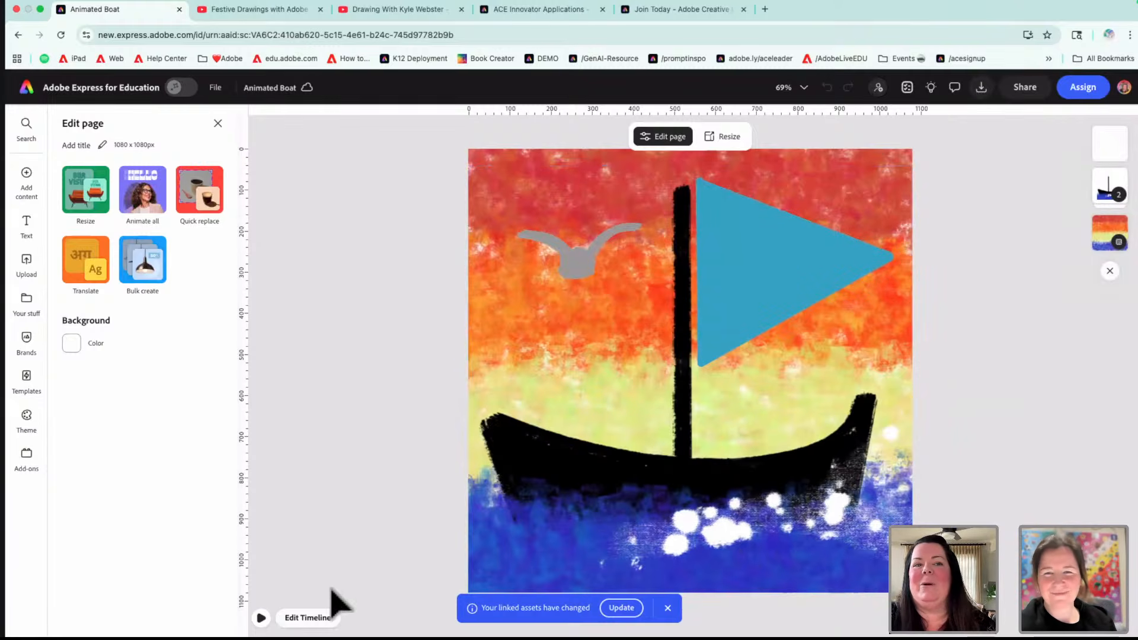
pyautogui.click(260, 618)
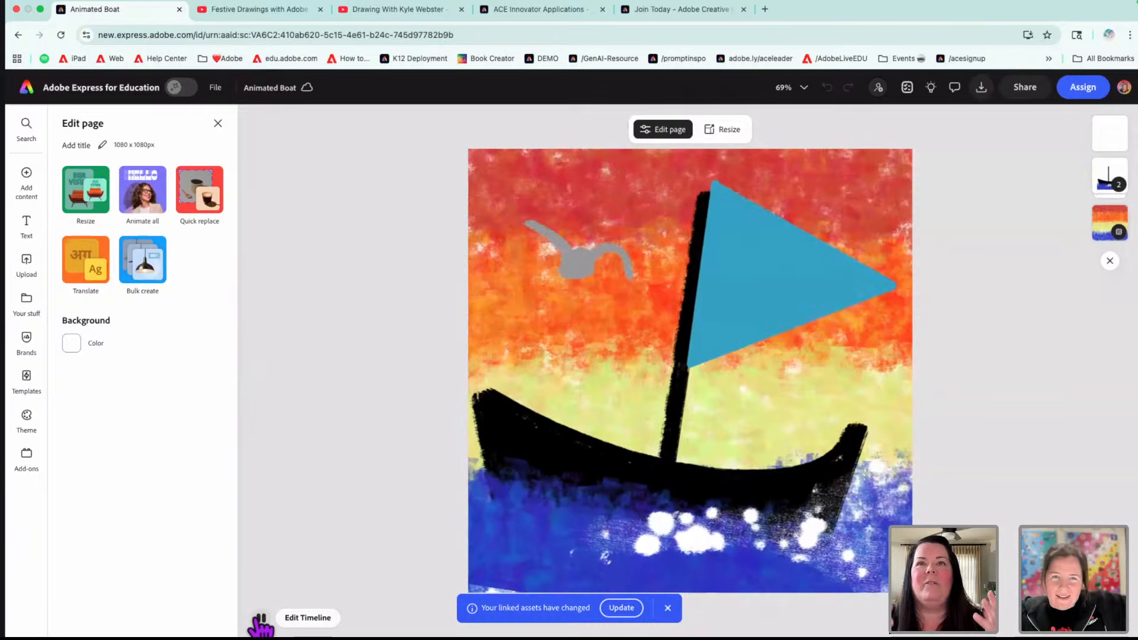
pyautogui.click(261, 618)
pyautogui.click(261, 619)
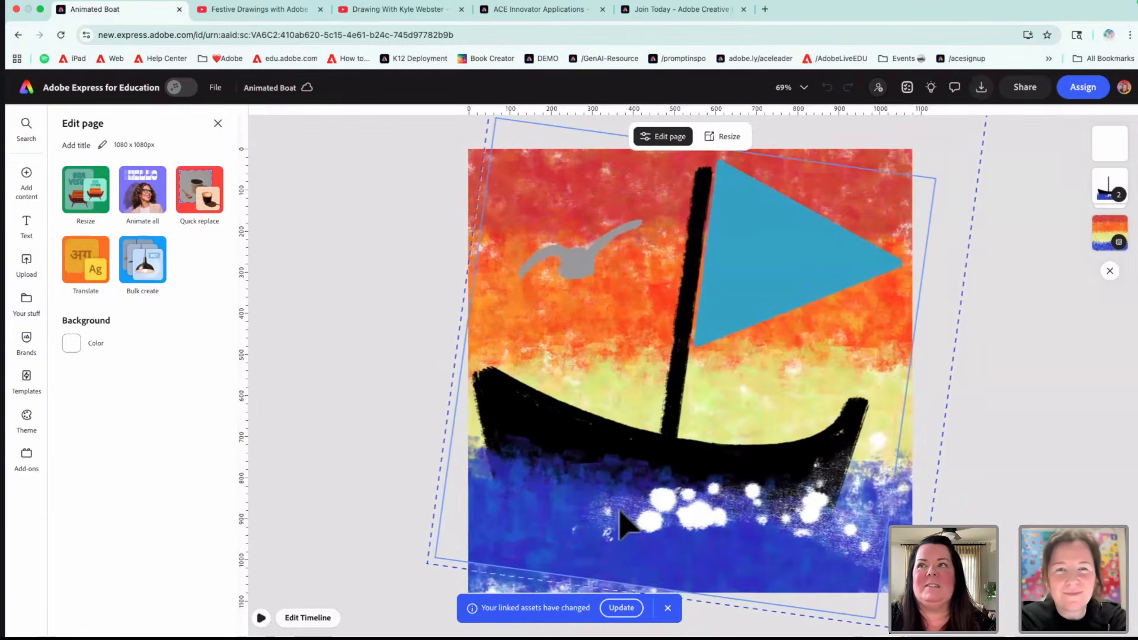
# - Select the boat drawing inside its group to examine how the layers are built, and play the animation again
pyautogui.click(1109, 189)
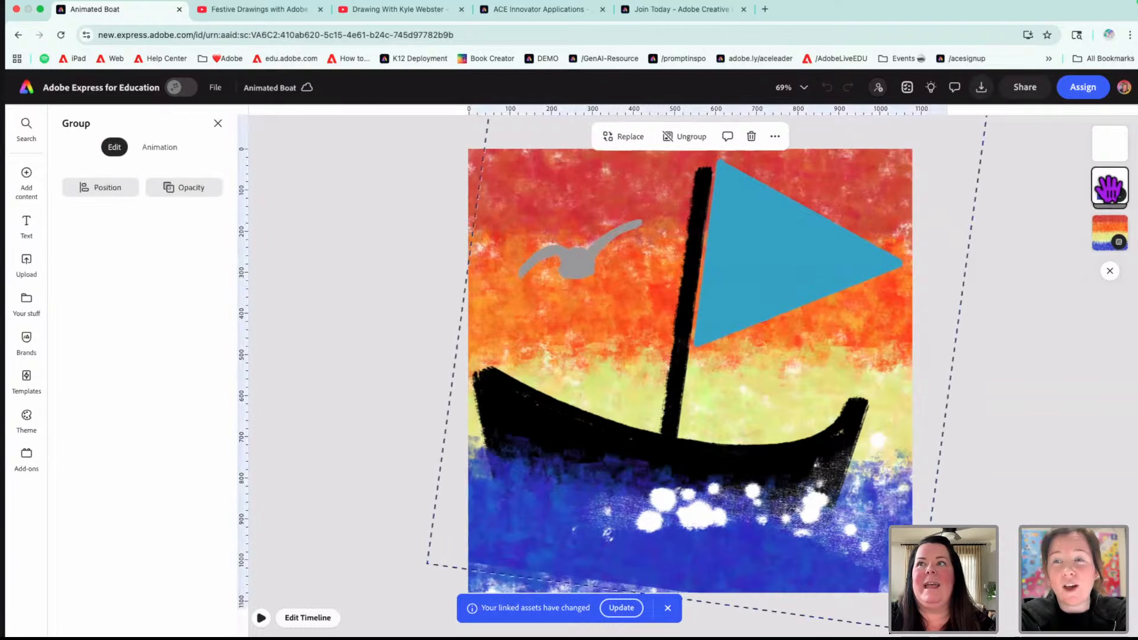
pyautogui.click(1109, 202)
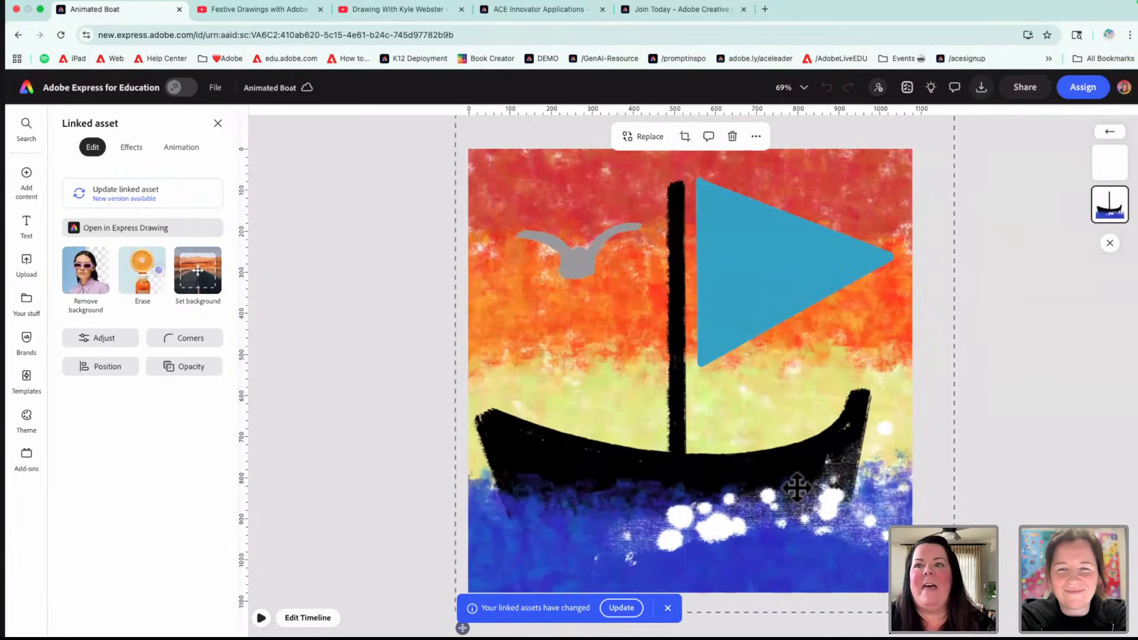
pyautogui.click(261, 617)
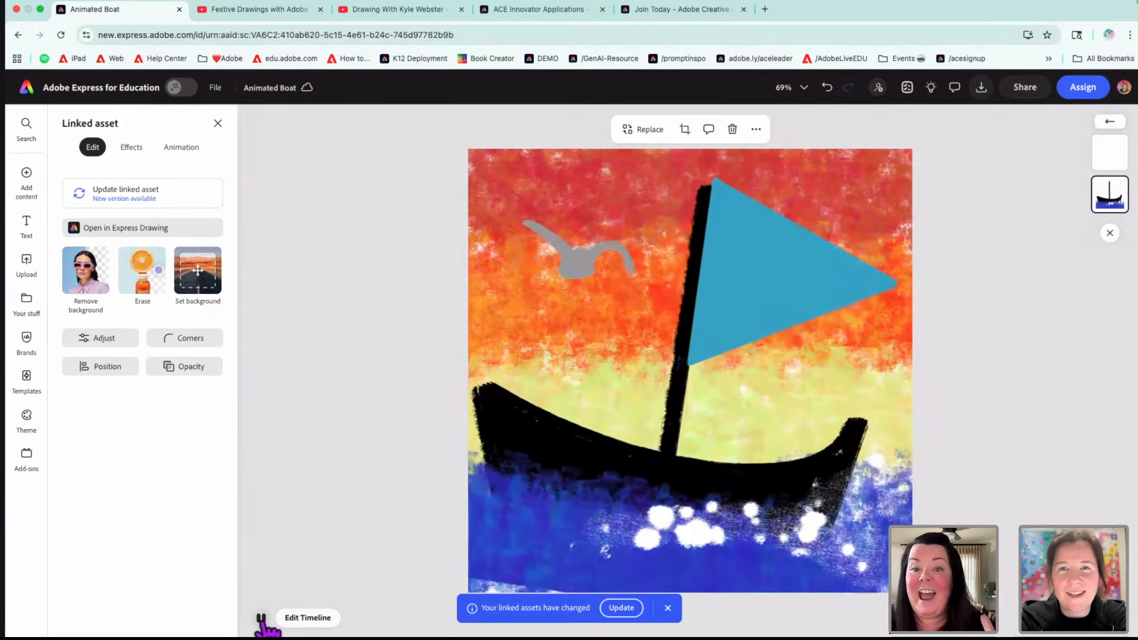
pyautogui.click(262, 617)
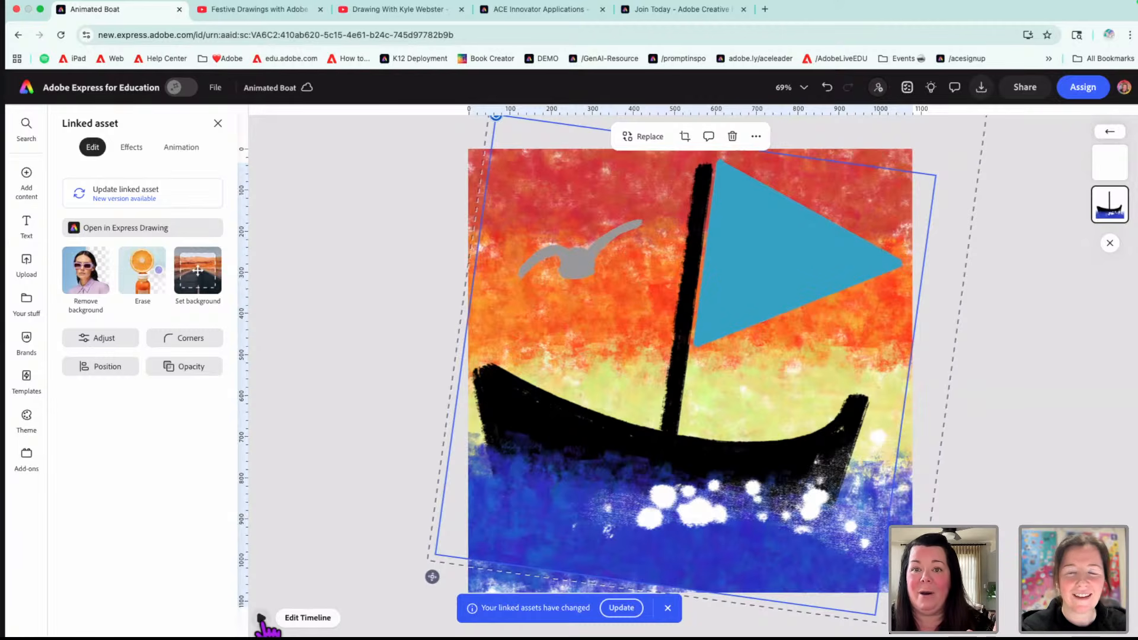
# - Return to the home page and open the recent untitled boat project to compare it with the example
pyautogui.click(26, 87)
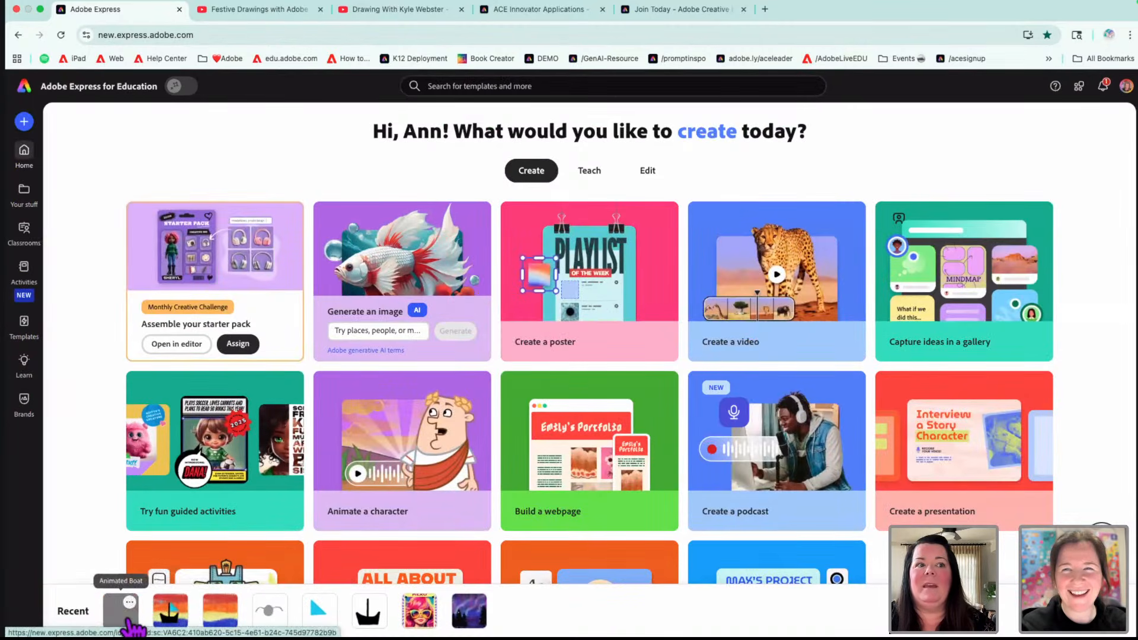
pyautogui.click(171, 619)
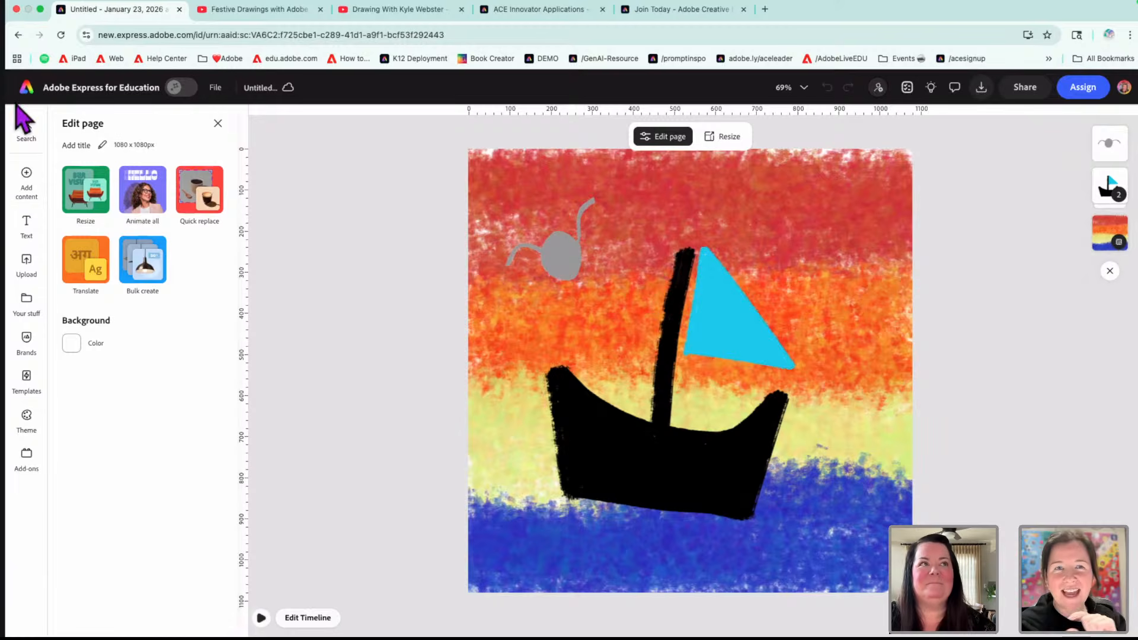
# - Reopen the recent Animated Boat project, play its animation, and select the boat drawing with painted water inside its group
pyautogui.click(26, 87)
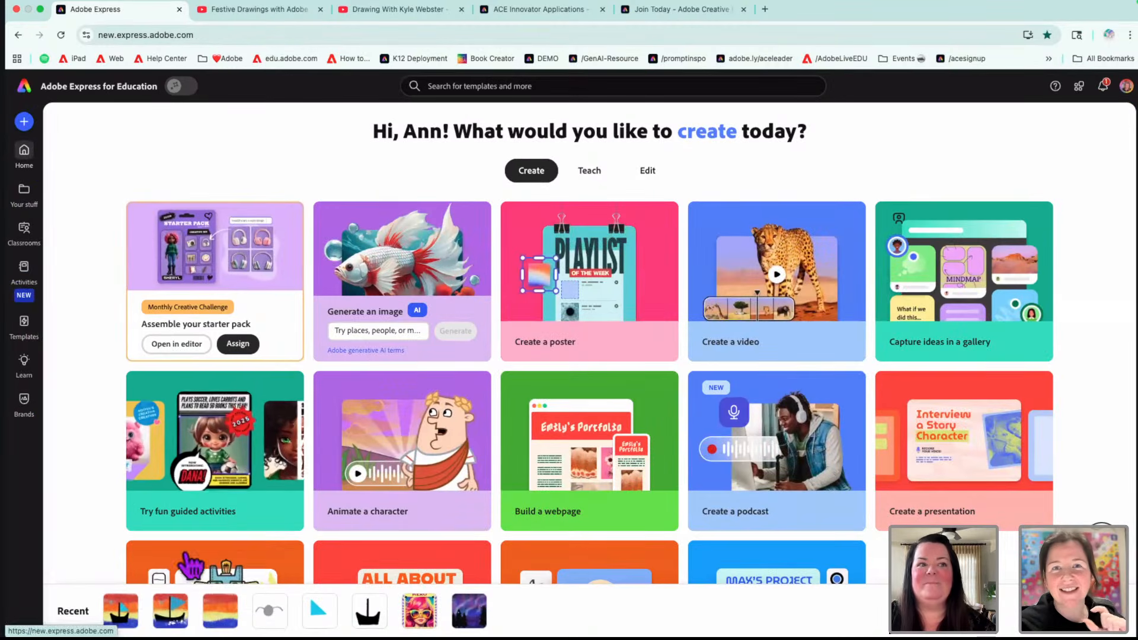
pyautogui.click(171, 615)
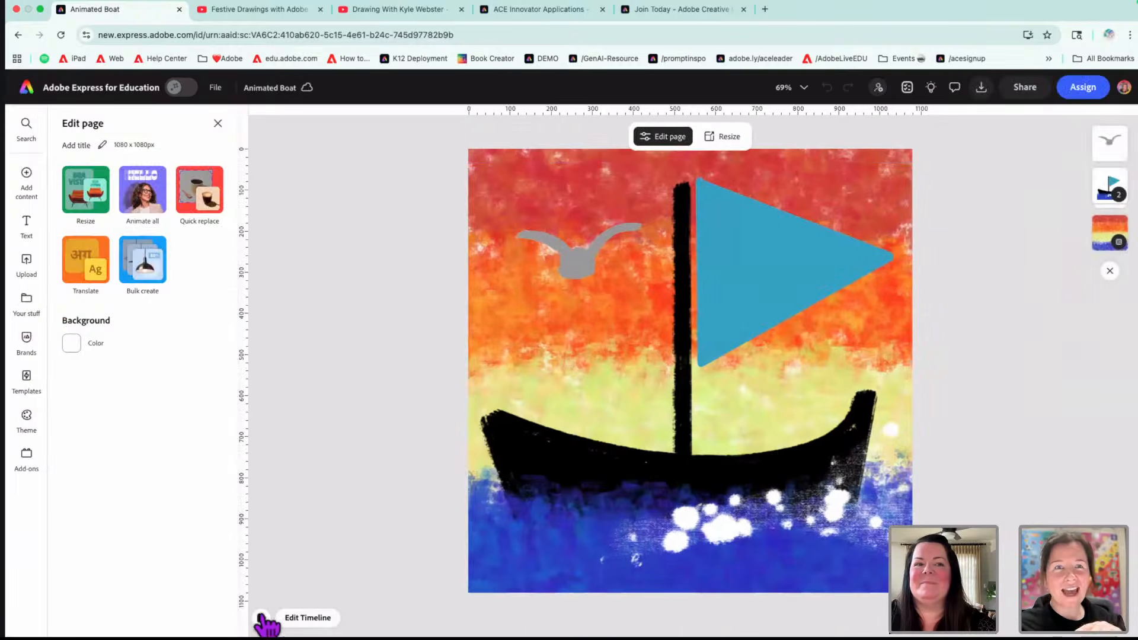
pyautogui.click(261, 618)
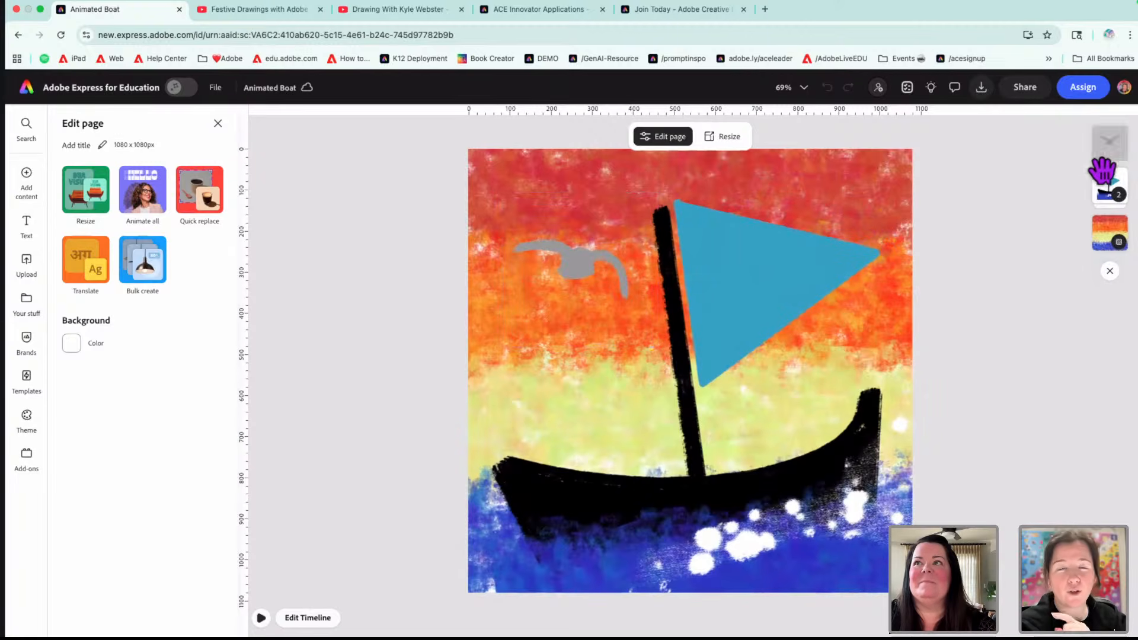
pyautogui.click(1103, 188)
pyautogui.click(718, 524)
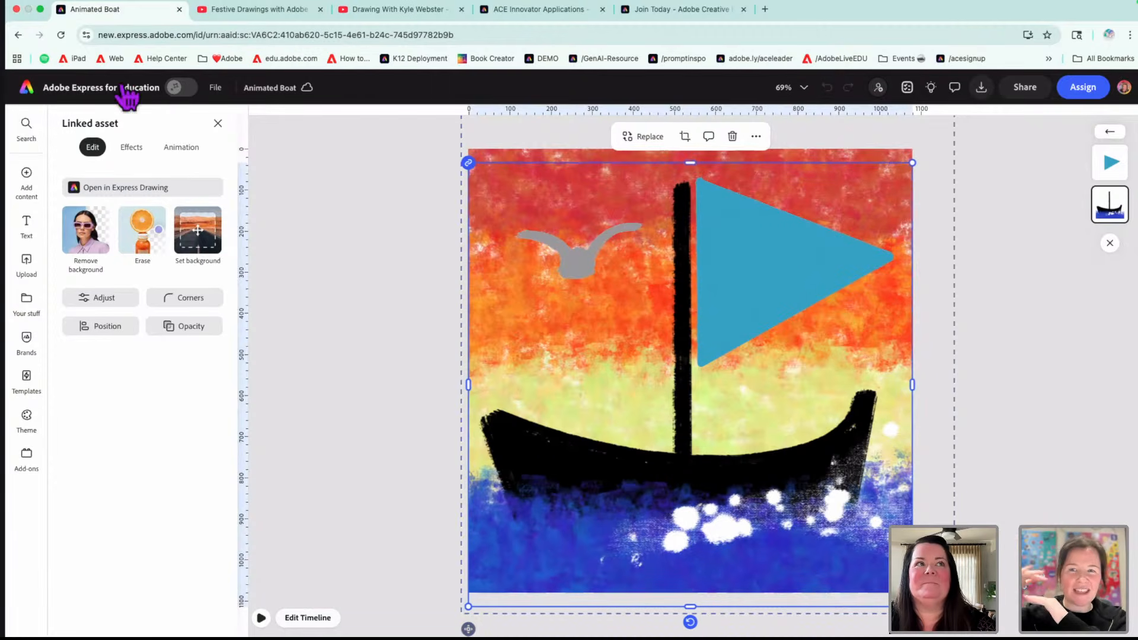
# - Open the recent Boat layer 2 drawing from the home page and choose the French impressionist brush from the art supplies brushes
pyautogui.click(101, 87)
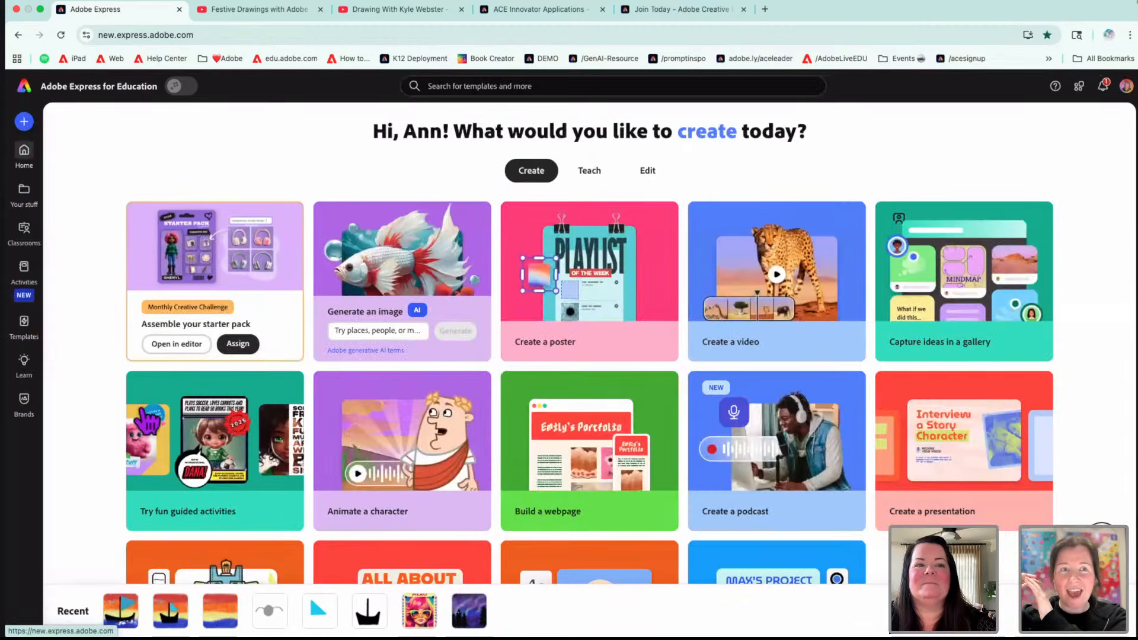
pyautogui.click(357, 613)
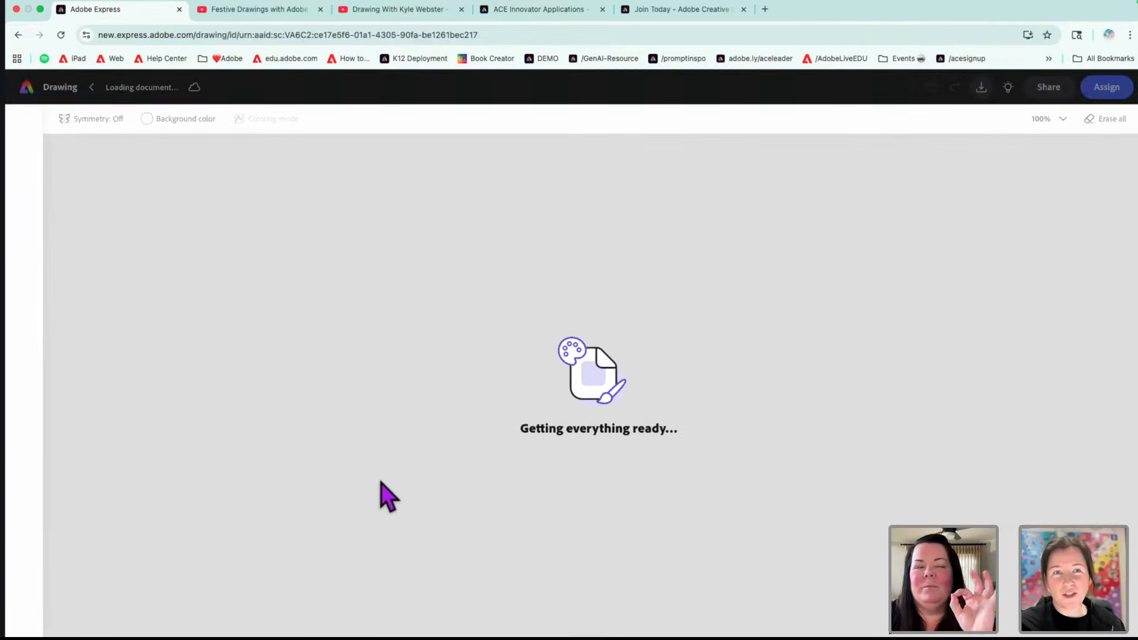
pyautogui.click(25, 119)
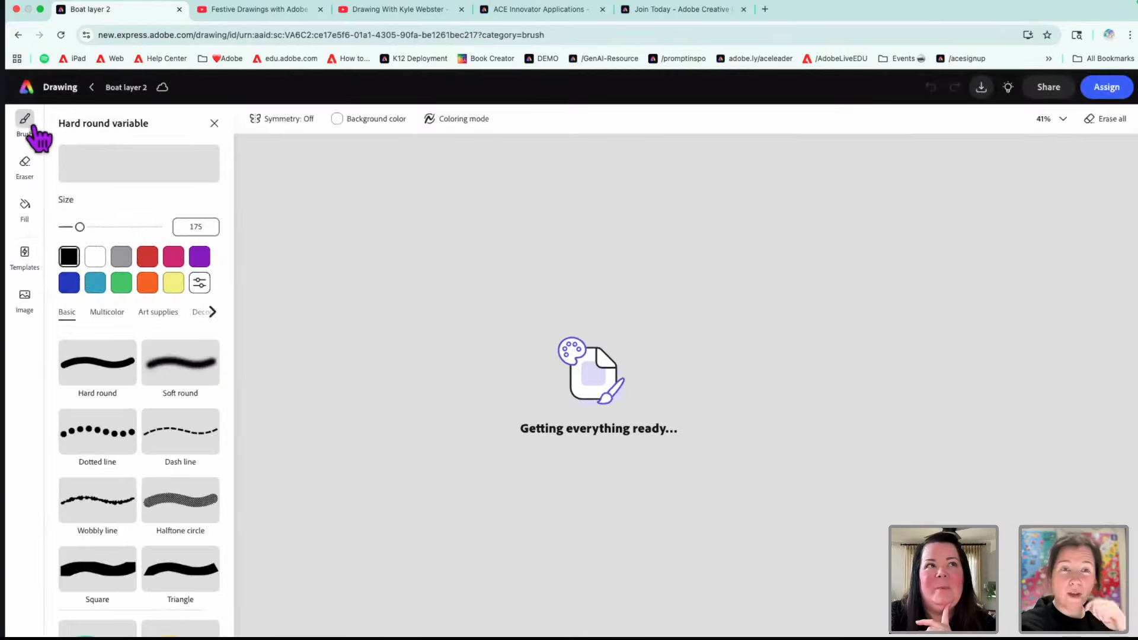
pyautogui.scroll(-2, 181, 492)
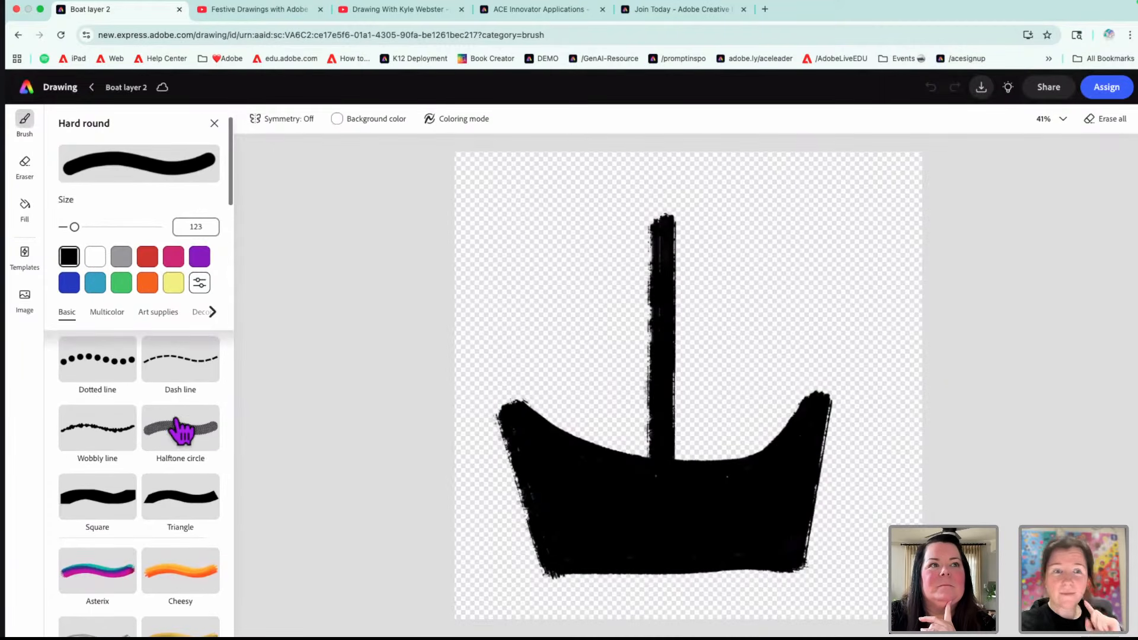
pyautogui.click(168, 320)
pyautogui.click(176, 567)
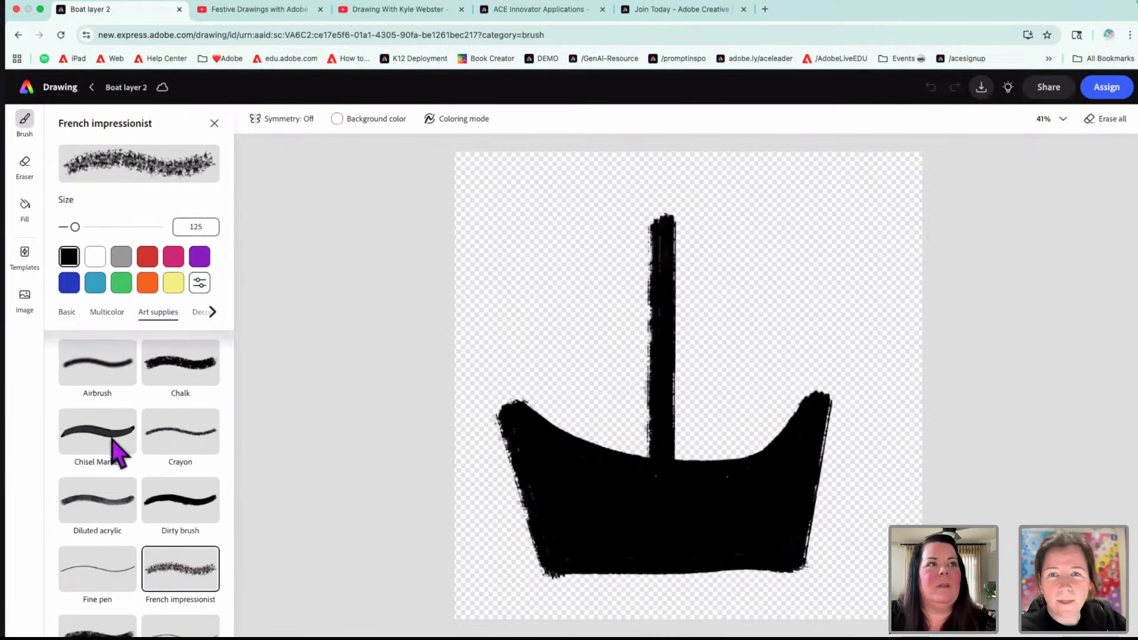
# - Paint blue water across the bottom of the boat's hull with the brush size set to 466
pyautogui.click(69, 282)
pyautogui.moveTo(75, 227); pyautogui.dragTo(128, 227)
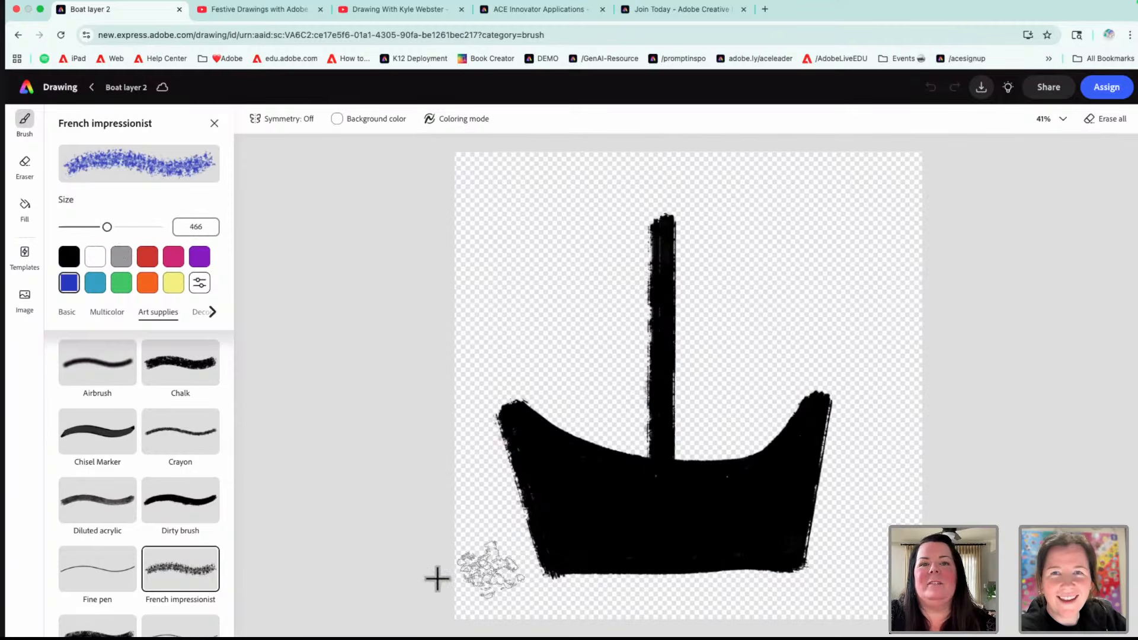
pyautogui.moveTo(450, 582)
pyautogui.mouseDown()
pyautogui.moveTo(764, 566)
pyautogui.moveTo(924, 527)
pyautogui.mouseUp()
pyautogui.moveTo(848, 593)
pyautogui.mouseDown()
pyautogui.moveTo(480, 554)
pyautogui.moveTo(848, 599)
pyautogui.moveTo(578, 610)
pyautogui.moveTo(681, 591)
pyautogui.moveTo(854, 586)
pyautogui.mouseUp()
# - Add white spray over the water along the boat's hull with the Spatter brush at size 500
pyautogui.scroll(6, 151, 518)
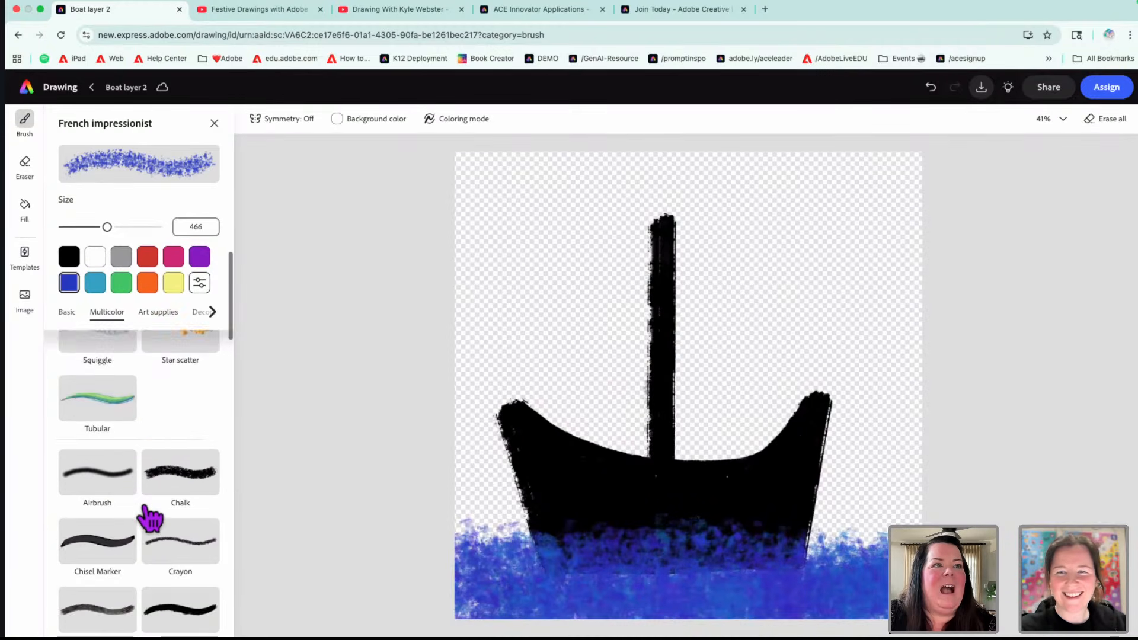
pyautogui.scroll(-6, 151, 518)
pyautogui.scroll(-5, 151, 519)
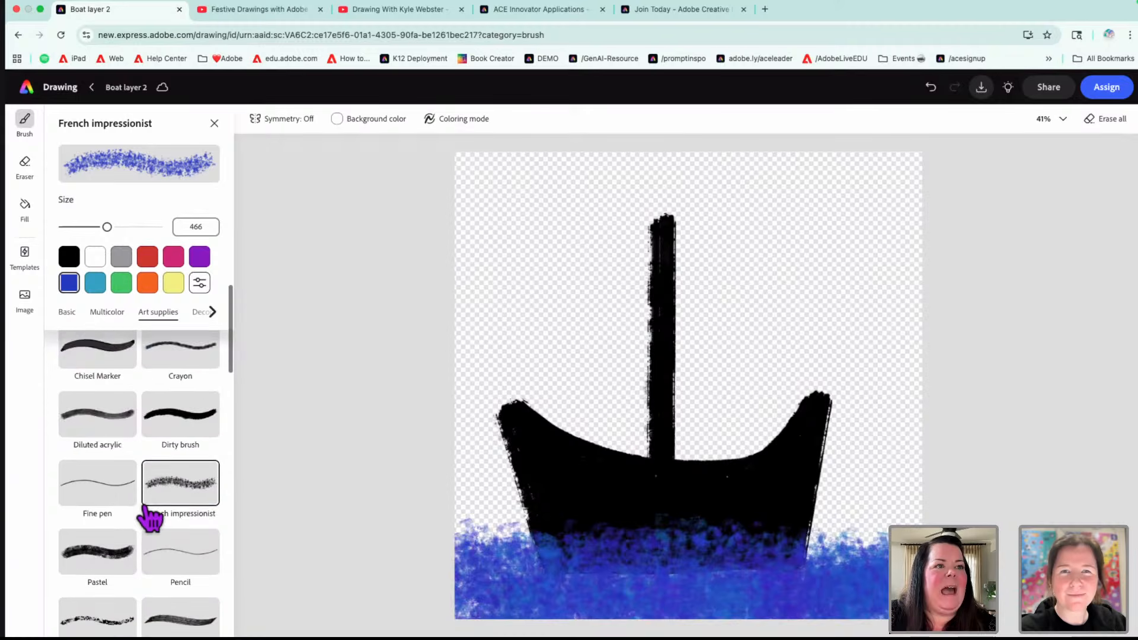
pyautogui.click(106, 499)
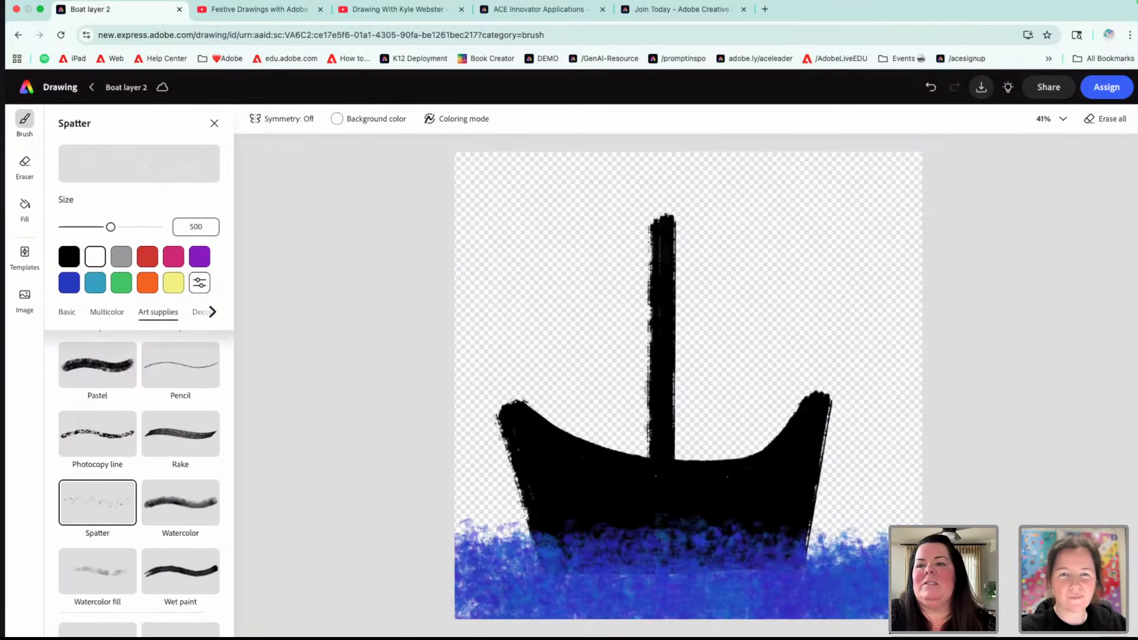
pyautogui.moveTo(682, 570); pyautogui.dragTo(812, 548)
pyautogui.moveTo(670, 574)
pyautogui.mouseDown()
pyautogui.moveTo(880, 544)
pyautogui.moveTo(767, 580)
pyautogui.moveTo(934, 523)
pyautogui.moveTo(842, 587)
pyautogui.moveTo(650, 541)
pyautogui.moveTo(646, 580)
pyautogui.moveTo(789, 563)
pyautogui.mouseUp()
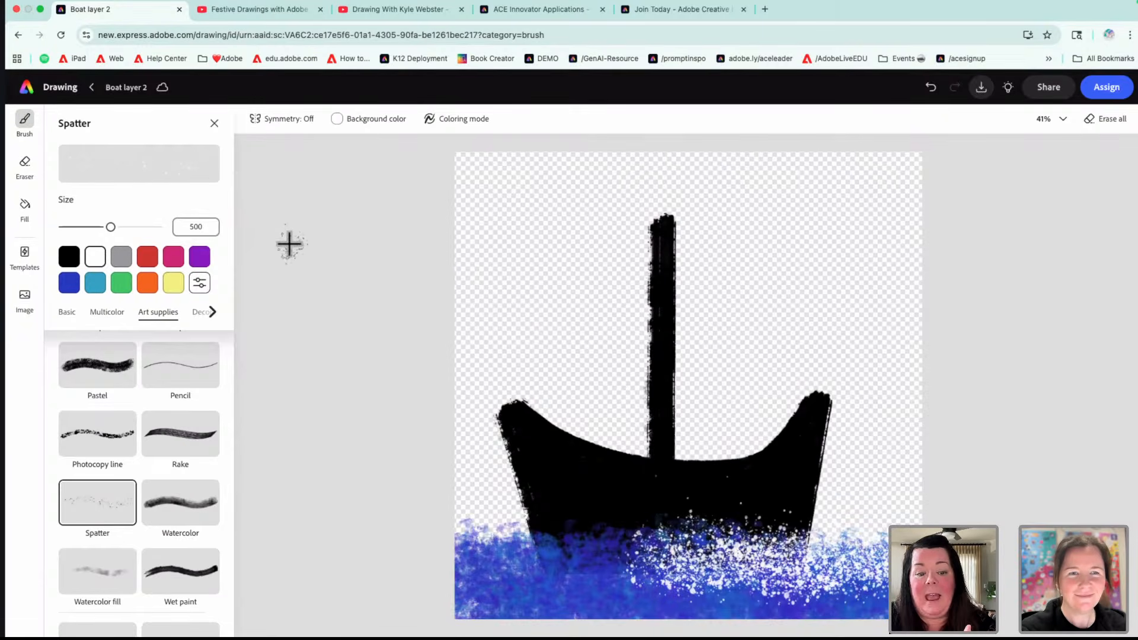
# - Reopen the untitled boat project, select the linked boat drawing inside its group to check it, and return to the home page
pyautogui.click(91, 88)
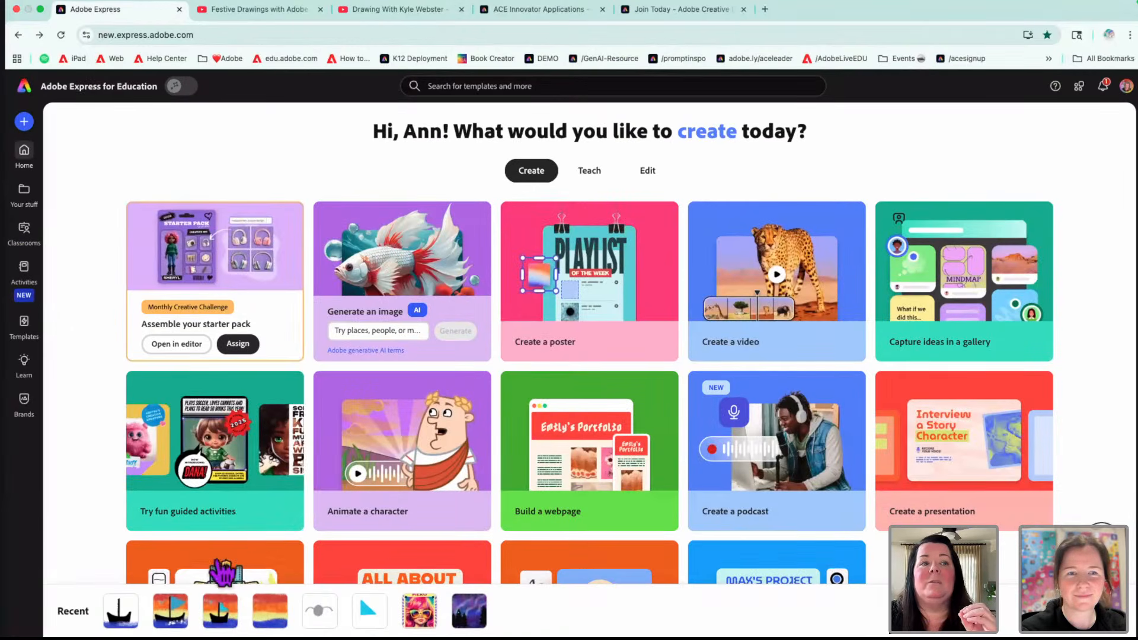
pyautogui.click(218, 614)
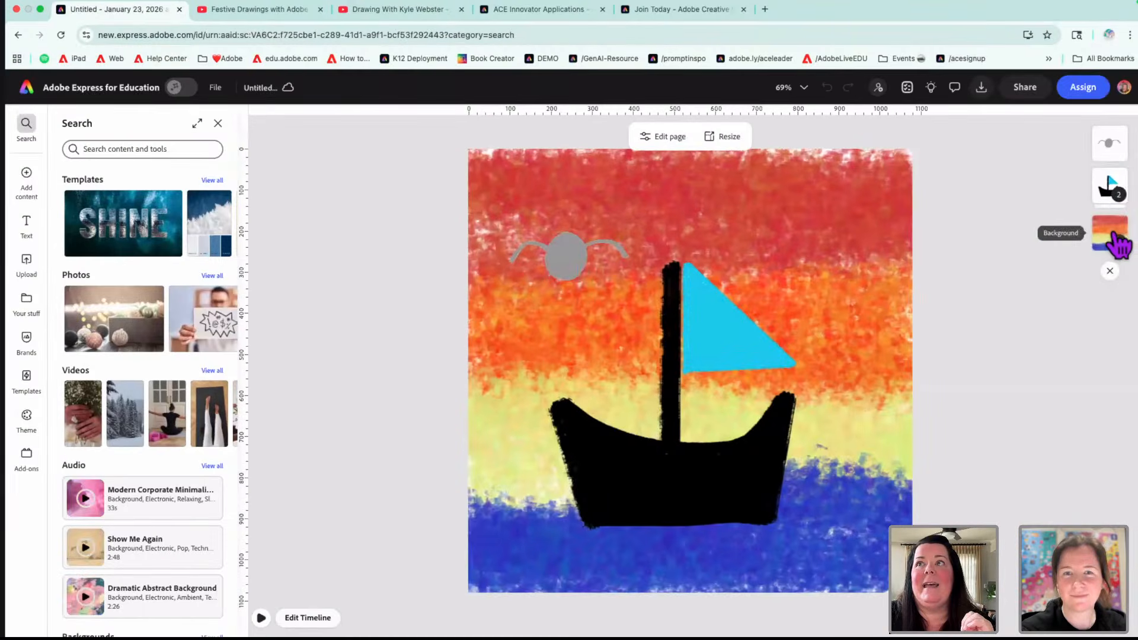
pyautogui.click(1111, 187)
pyautogui.click(1110, 189)
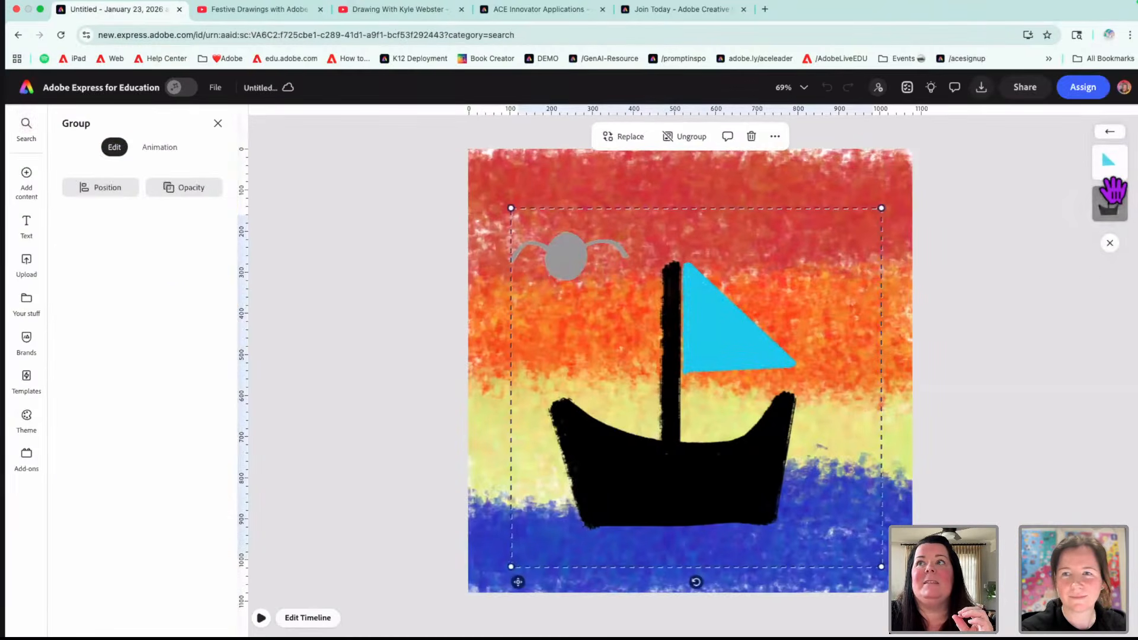
pyautogui.click(1110, 202)
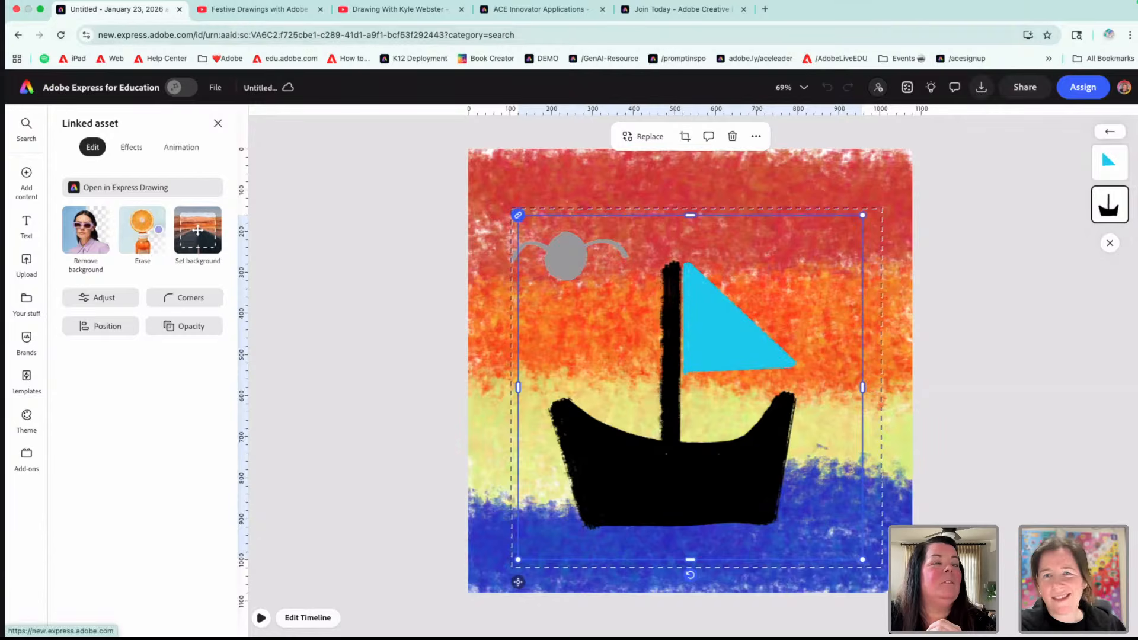
pyautogui.click(26, 87)
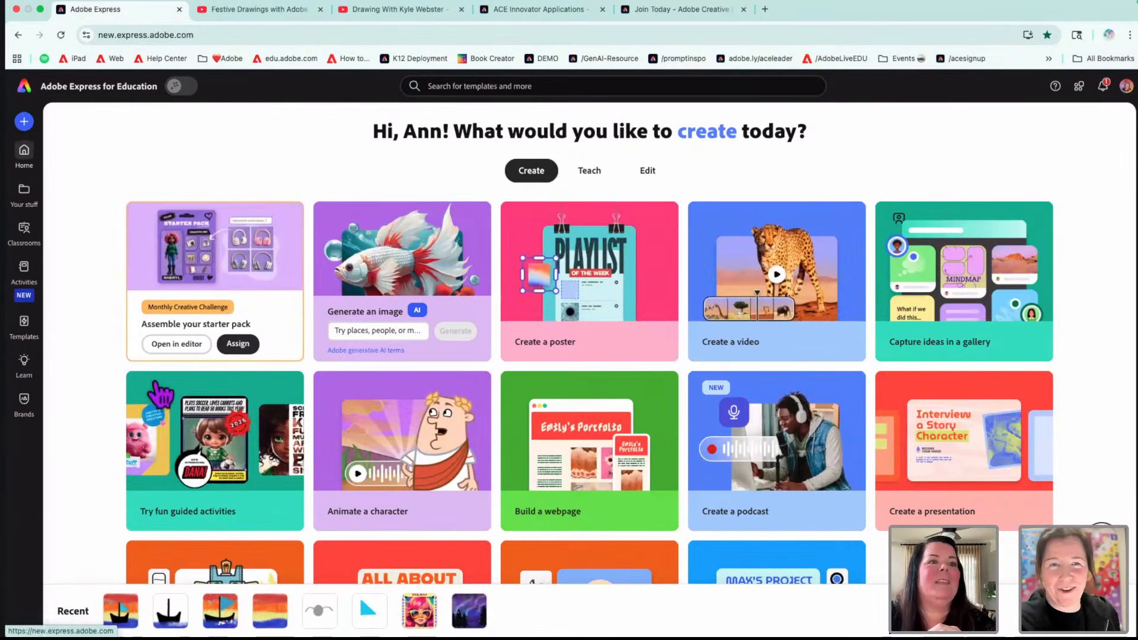
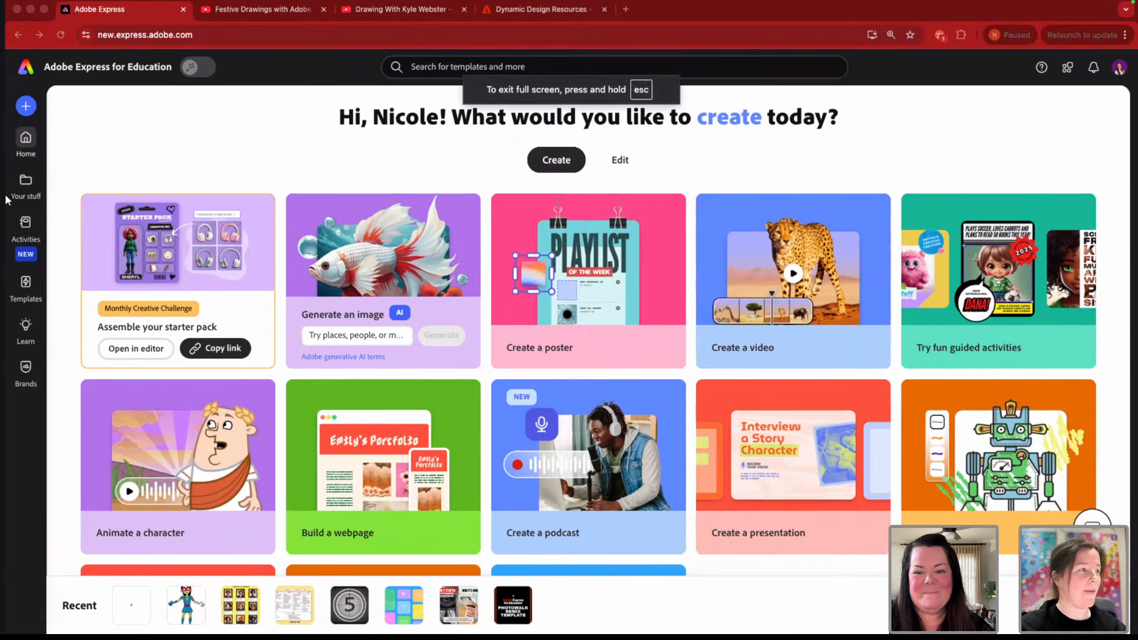
# - Search the new-file options for "draw" and start a new blank Drawing
pyautogui.click(104, 138)
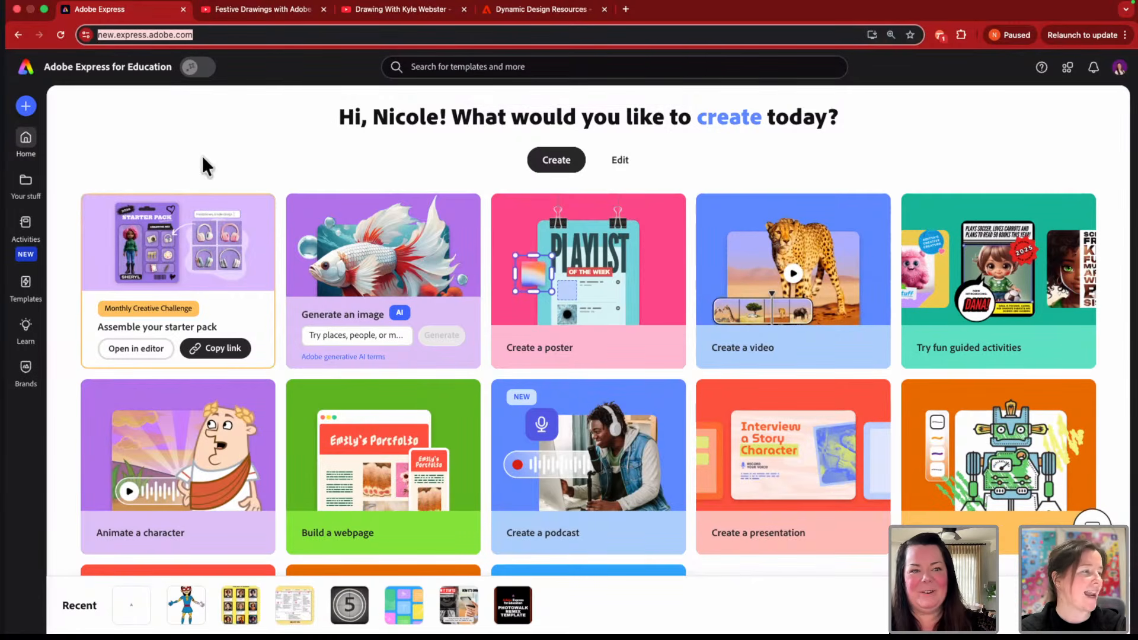
pyautogui.scroll(-5, 274, 446)
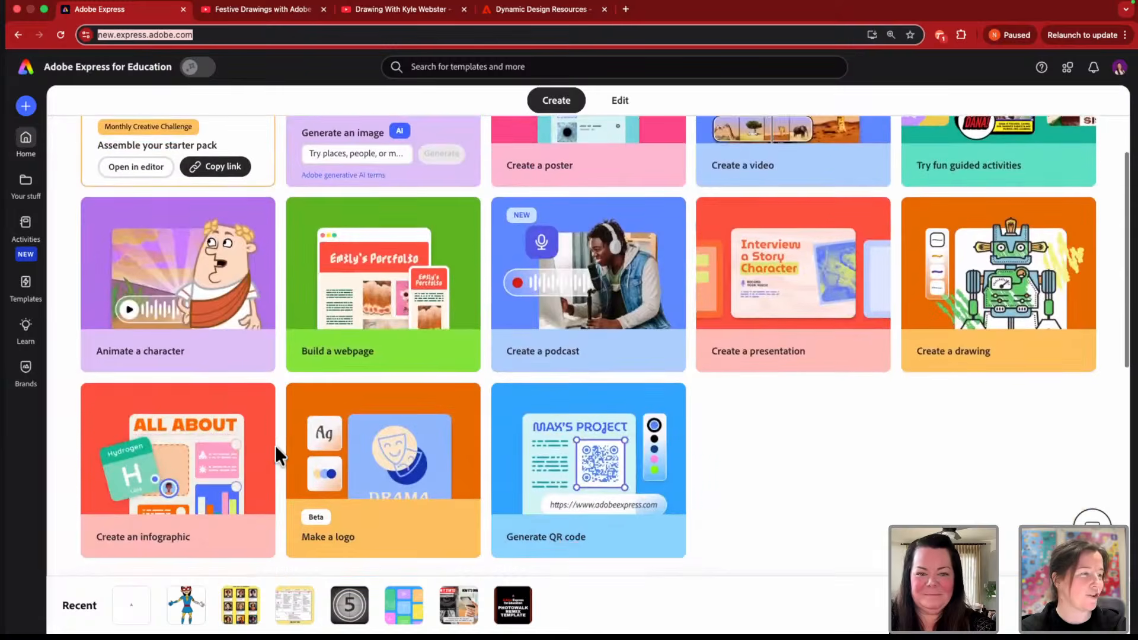
pyautogui.scroll(5, 275, 445)
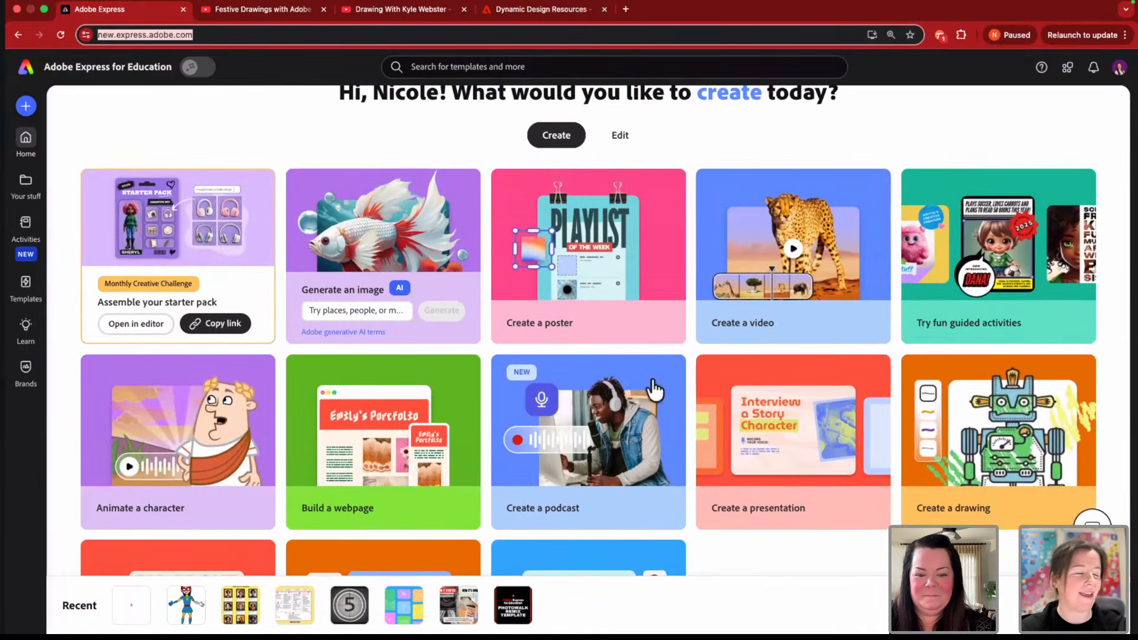
pyautogui.click(26, 106)
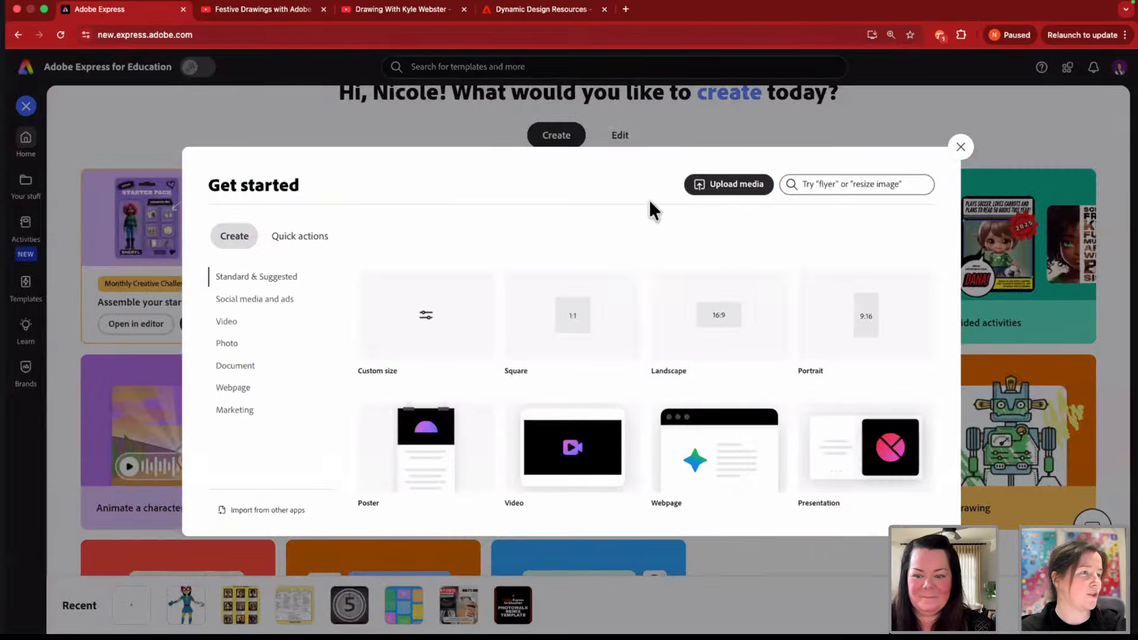
pyautogui.click(827, 185)
pyautogui.write('draw')
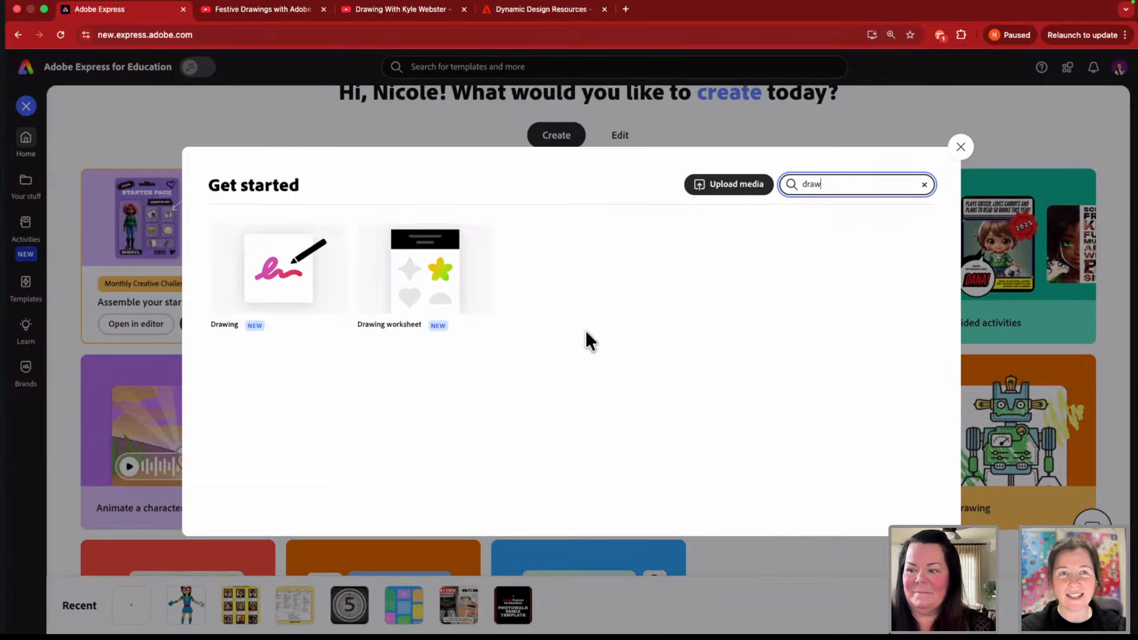
pyautogui.moveTo(279, 304)
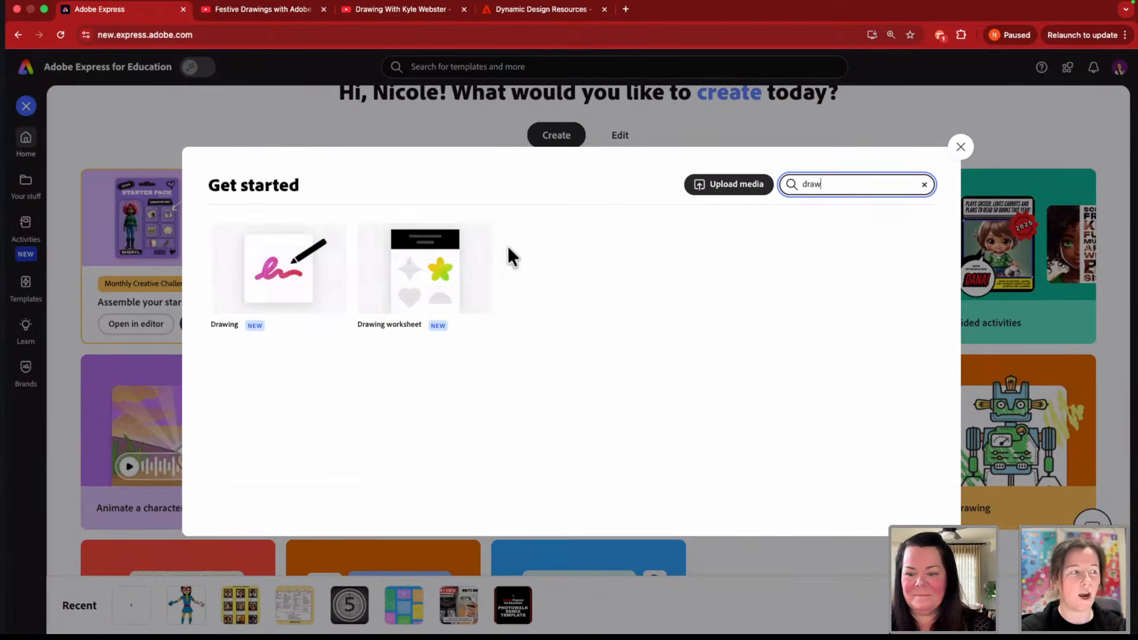
pyautogui.moveTo(421, 312)
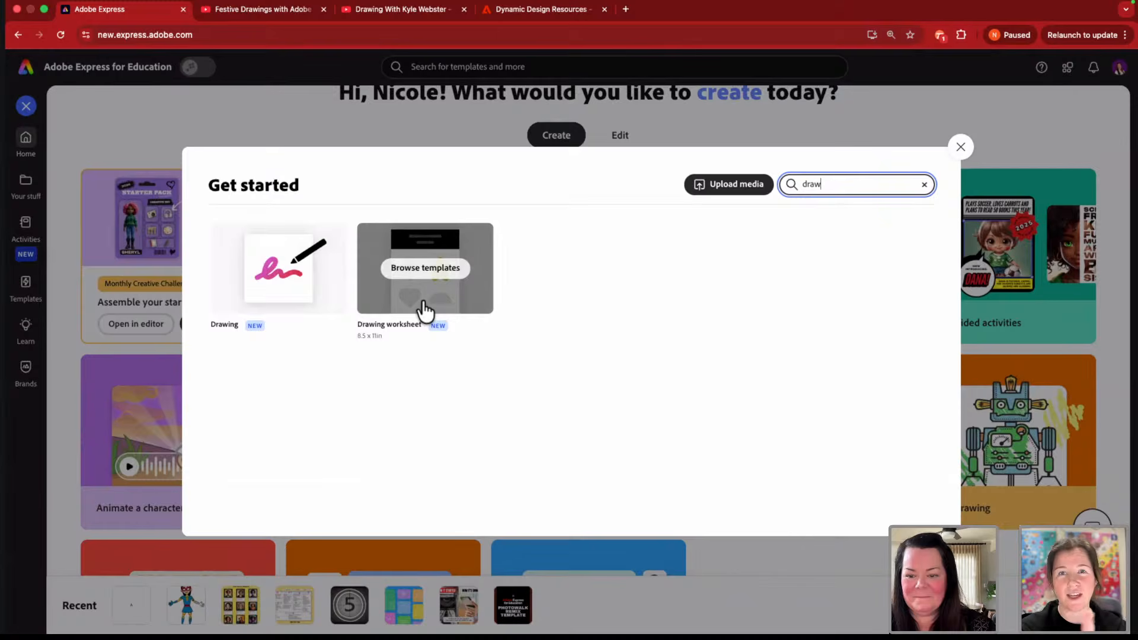
pyautogui.moveTo(266, 323)
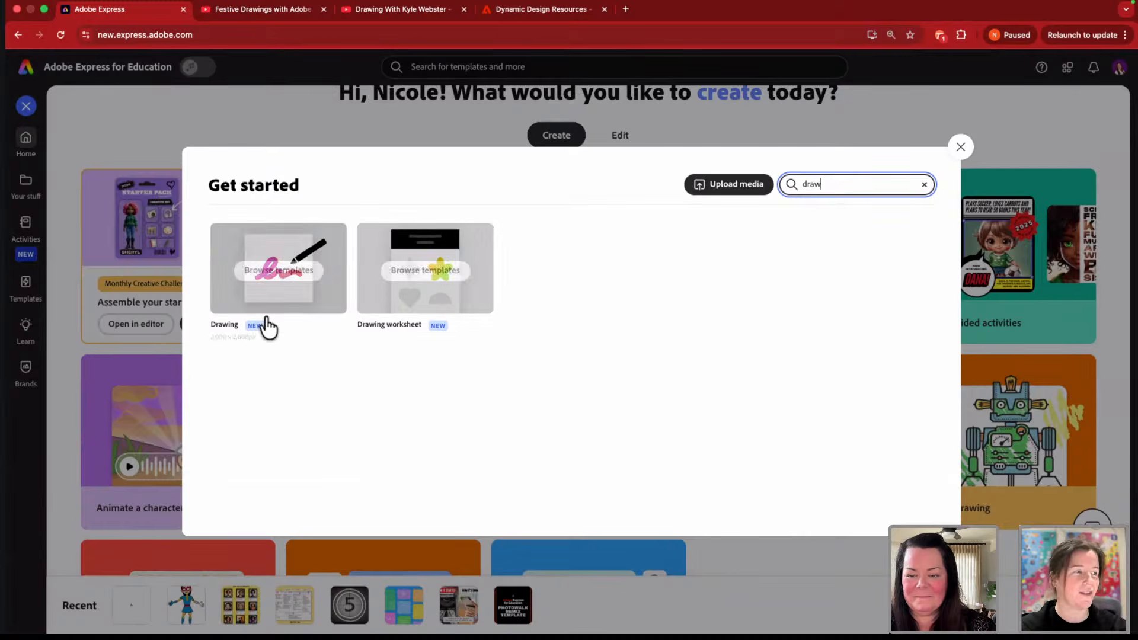
pyautogui.click(297, 304)
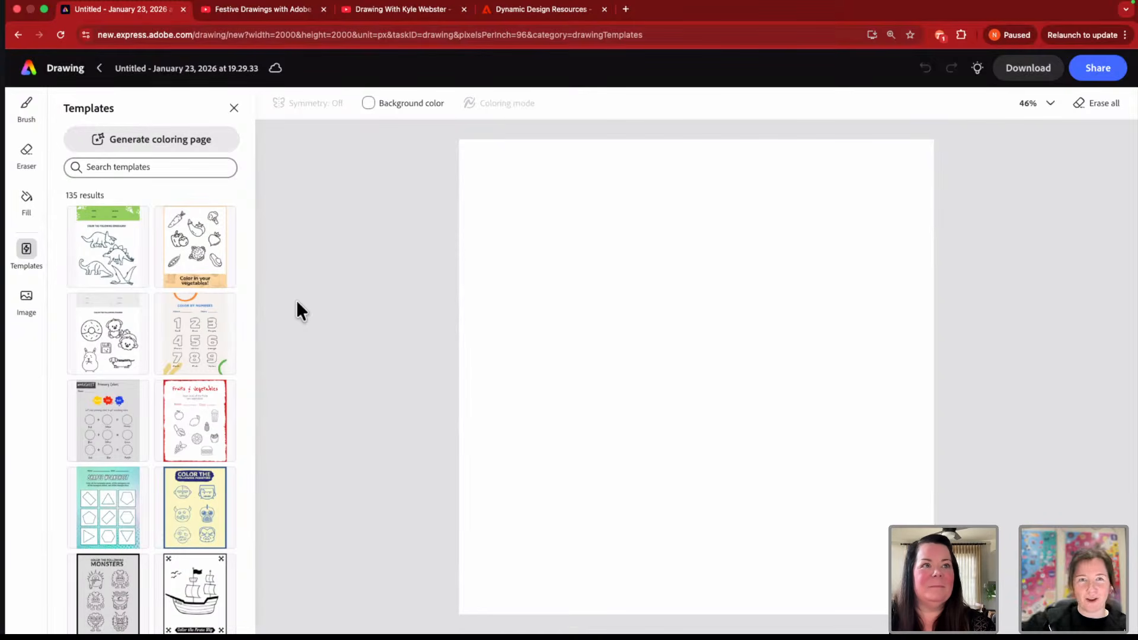
# - Paint black strokes across the upper part of the blank canvas with the Watercolor brush at size 637
pyautogui.click(28, 106)
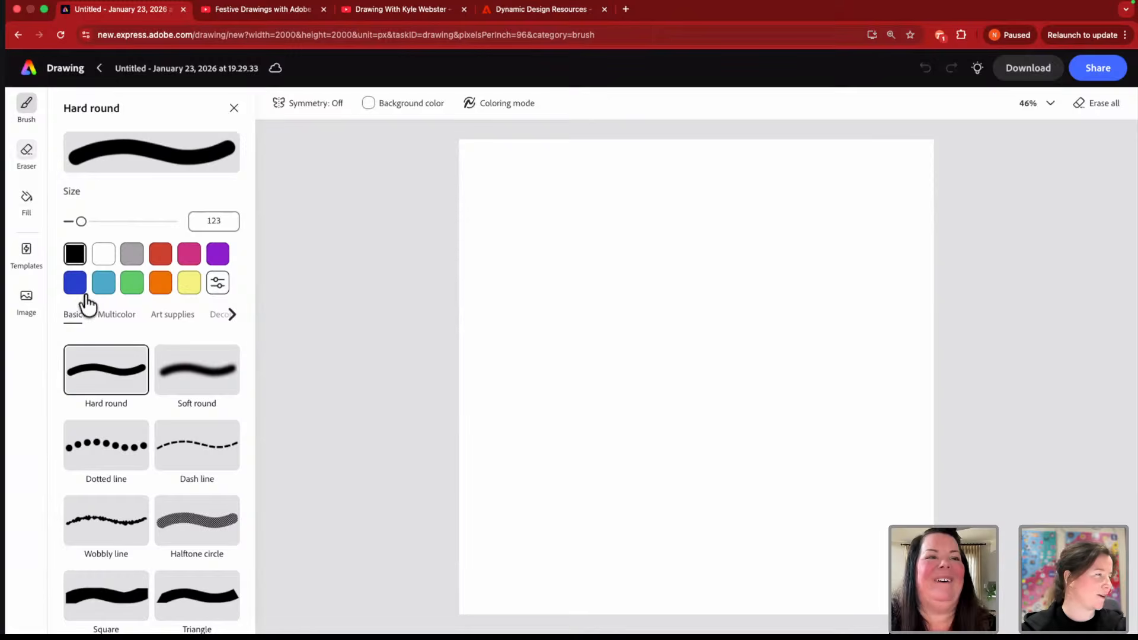
pyautogui.scroll(-5, 114, 399)
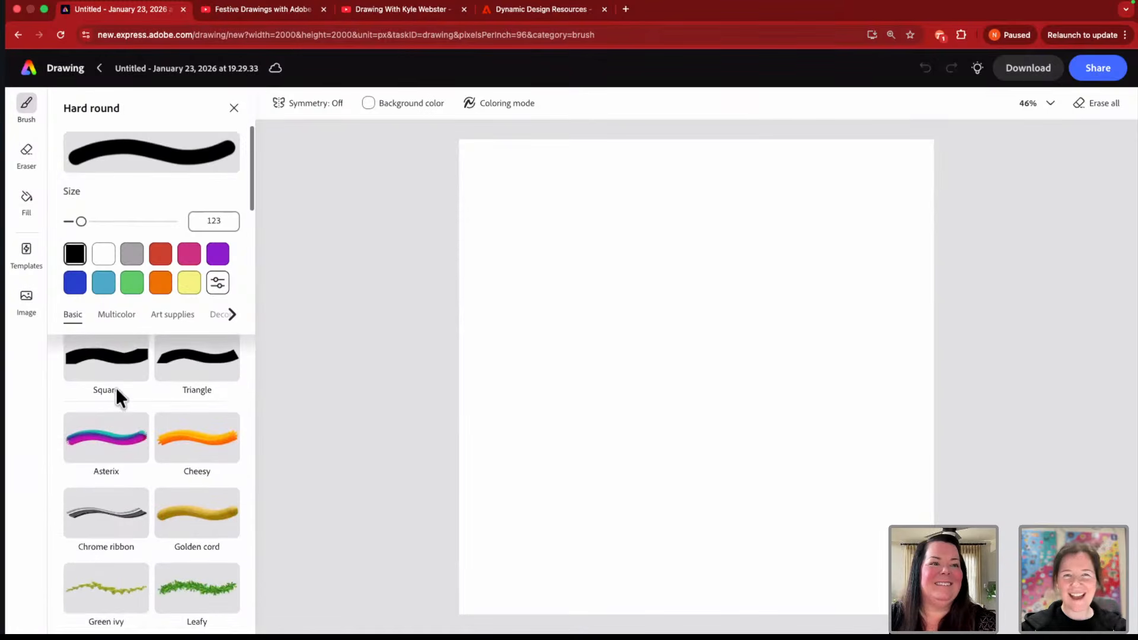
pyautogui.scroll(-8, 117, 389)
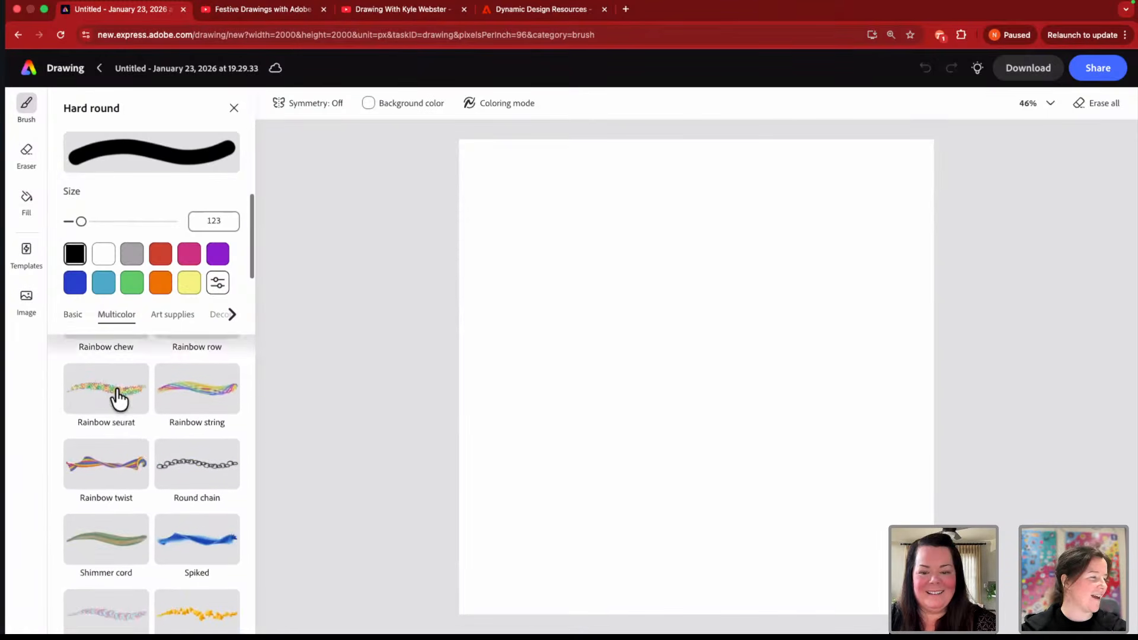
pyautogui.scroll(-8, 119, 399)
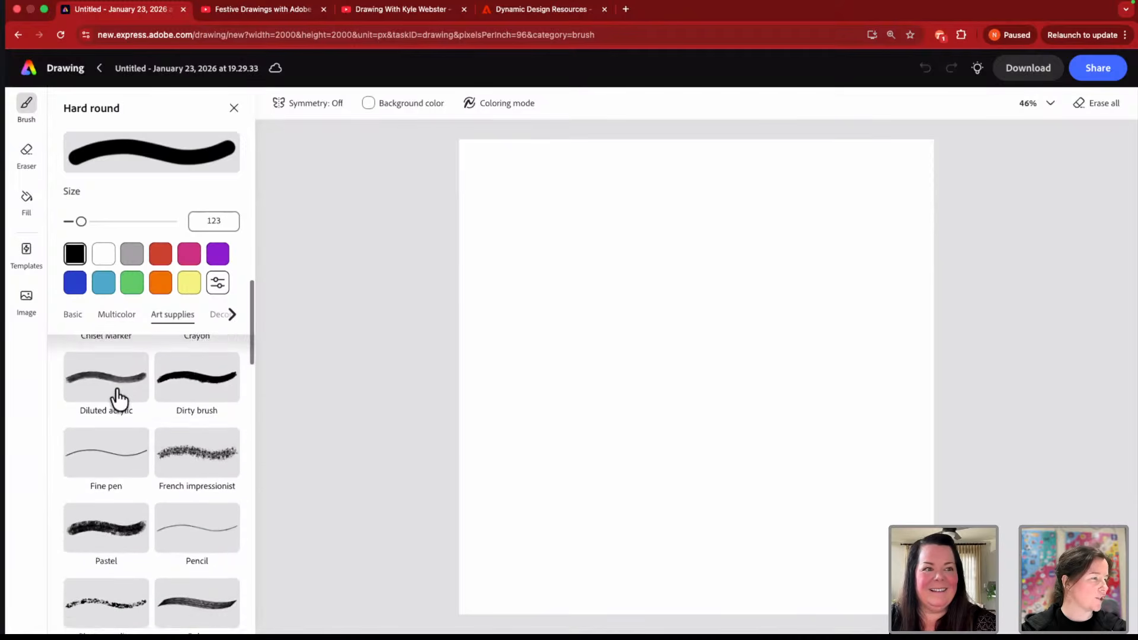
pyautogui.scroll(-3, 119, 398)
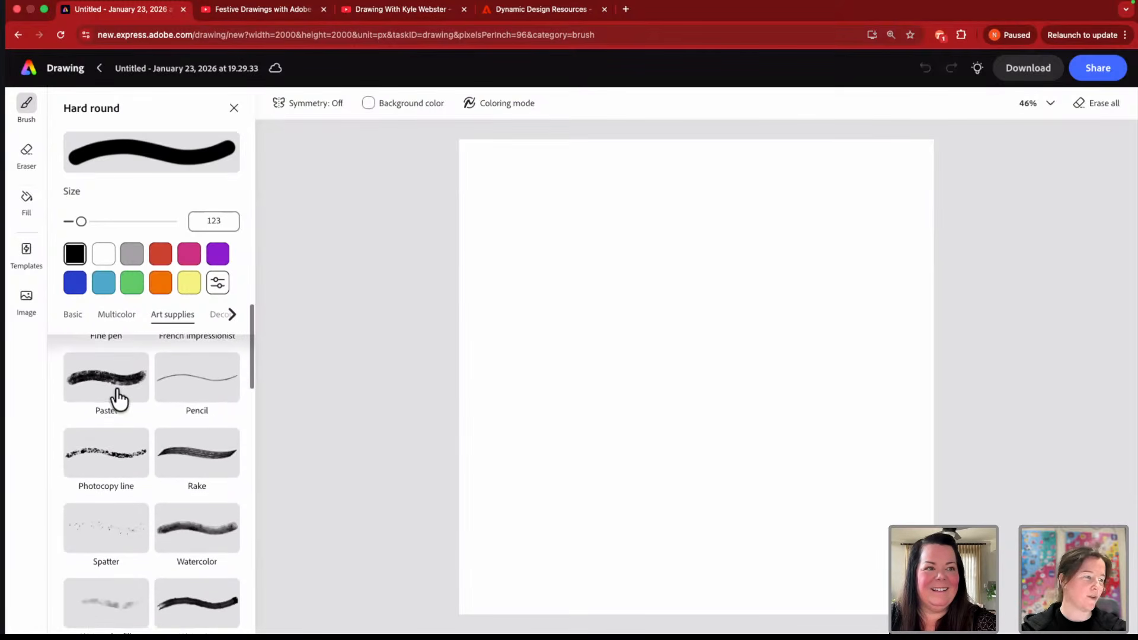
pyautogui.scroll(-2, 117, 398)
pyautogui.click(185, 427)
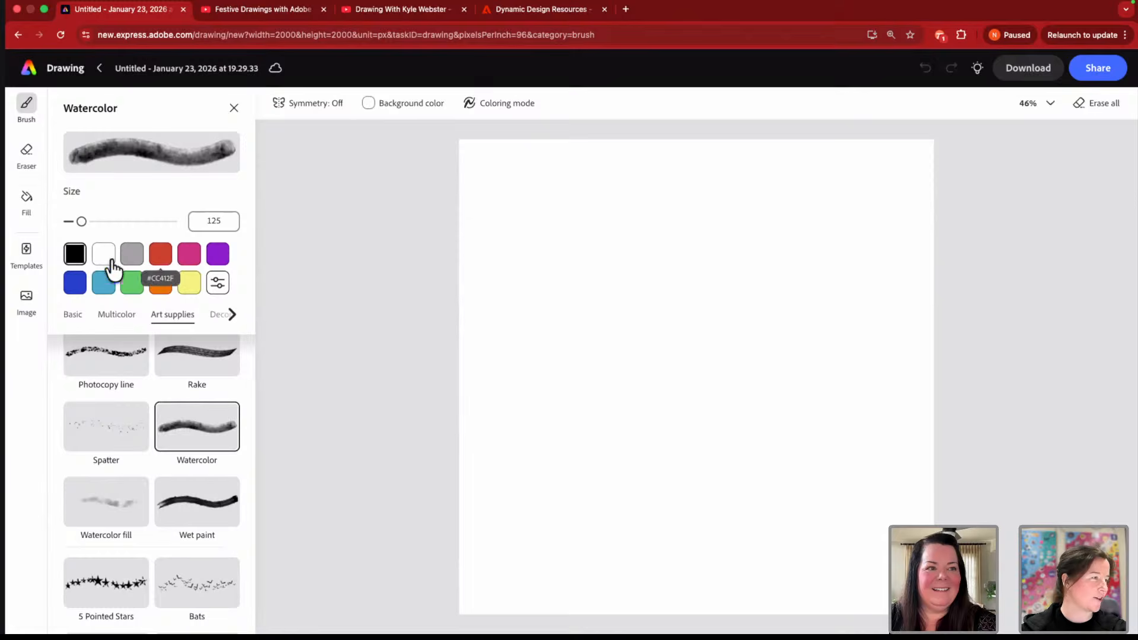
pyautogui.click(74, 282)
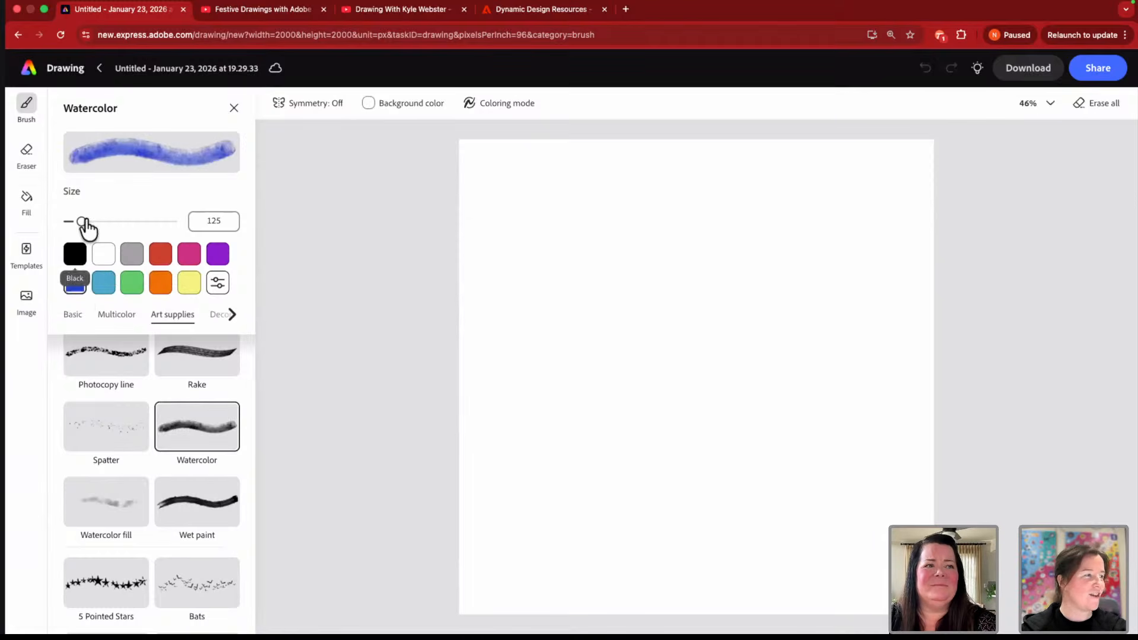
pyautogui.moveTo(82, 223); pyautogui.dragTo(134, 223)
pyautogui.click(75, 253)
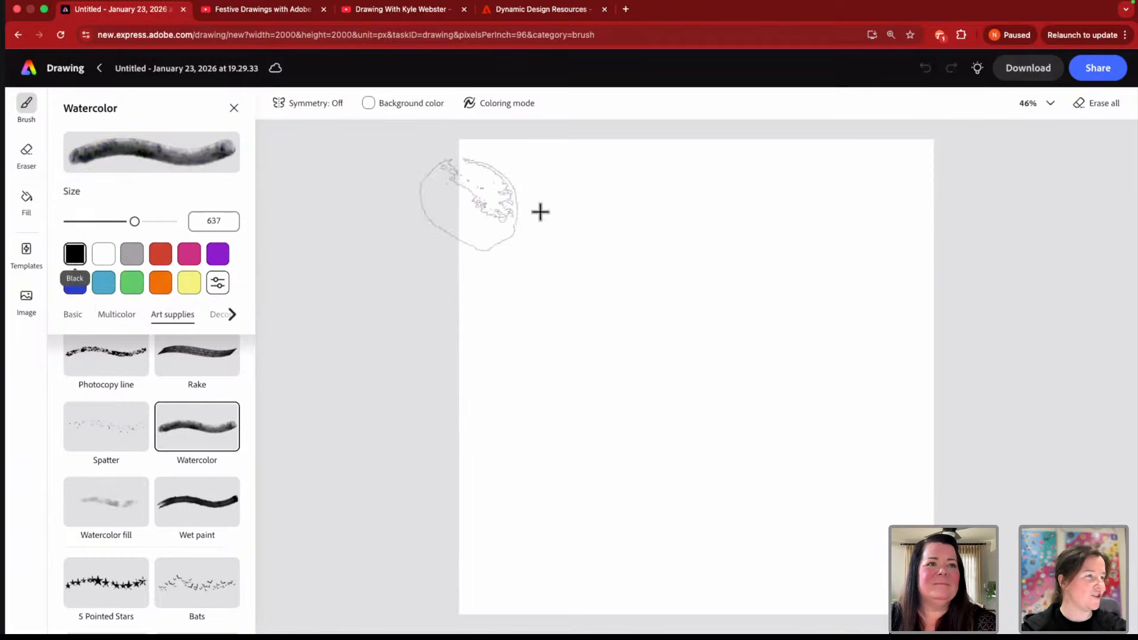
pyautogui.moveTo(490, 175)
pyautogui.mouseDown()
pyautogui.moveTo(969, 208)
pyautogui.moveTo(733, 195)
pyautogui.moveTo(362, 221)
pyautogui.moveTo(886, 217)
pyautogui.moveTo(586, 301)
pyautogui.moveTo(331, 334)
pyautogui.moveTo(287, 297)
pyautogui.mouseUp()
# - Paint watercolor bands in dark blue across the middle of the canvas and purple across the lower part
pyautogui.click(75, 283)
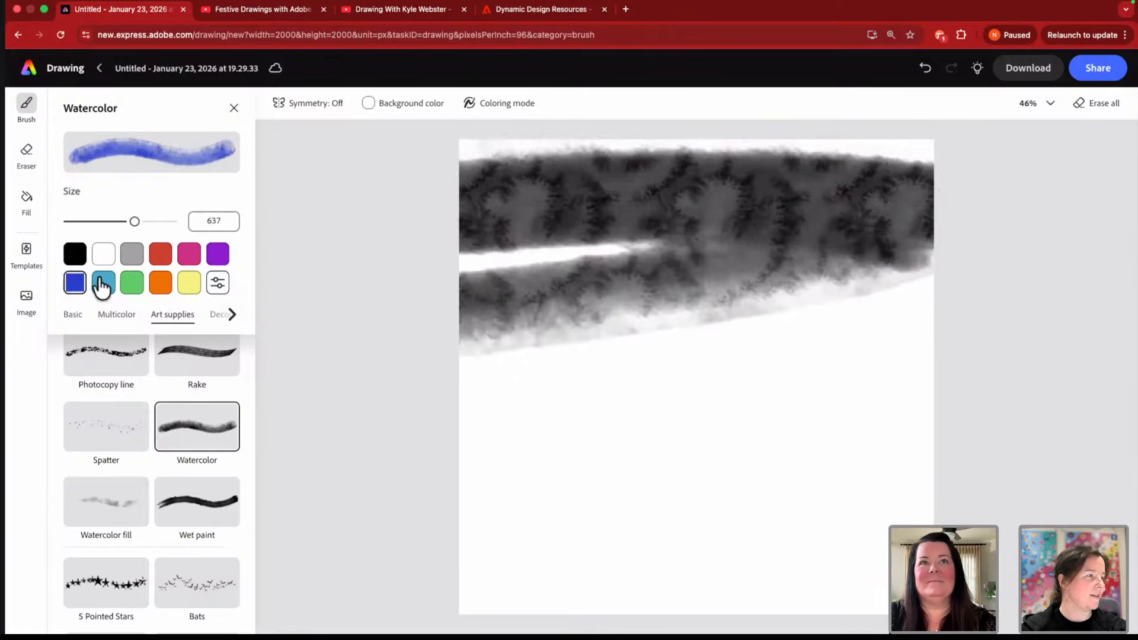
pyautogui.moveTo(482, 264)
pyautogui.mouseDown()
pyautogui.moveTo(668, 338)
pyautogui.moveTo(1067, 344)
pyautogui.moveTo(343, 407)
pyautogui.mouseUp()
pyautogui.click(217, 254)
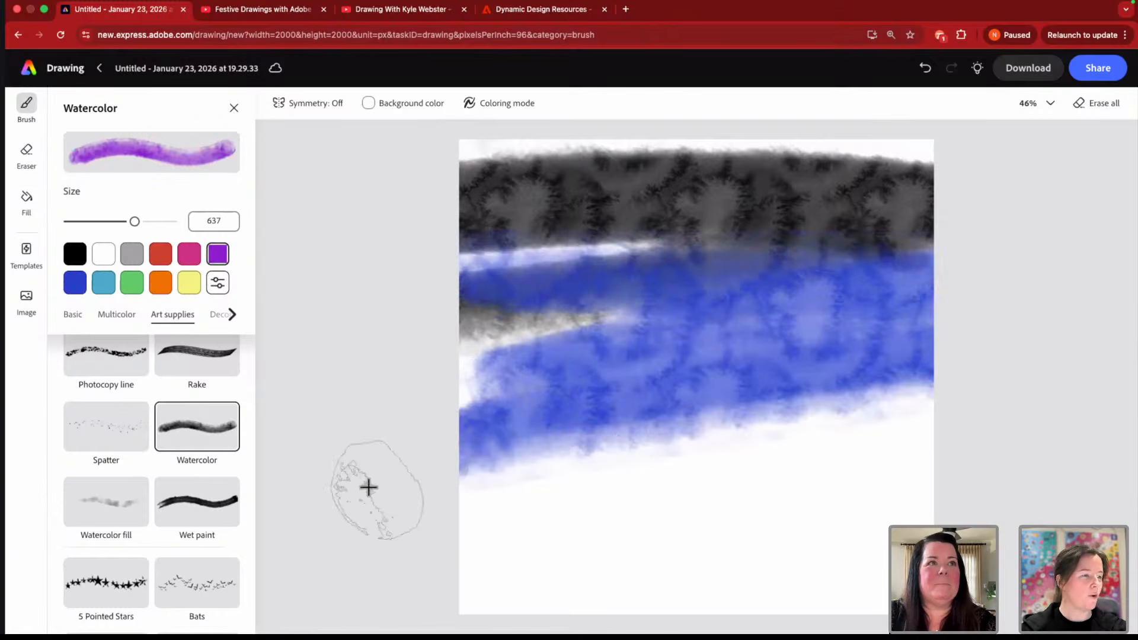
pyautogui.moveTo(368, 487)
pyautogui.mouseDown()
pyautogui.moveTo(462, 465)
pyautogui.moveTo(578, 474)
pyautogui.moveTo(465, 584)
pyautogui.mouseUp()
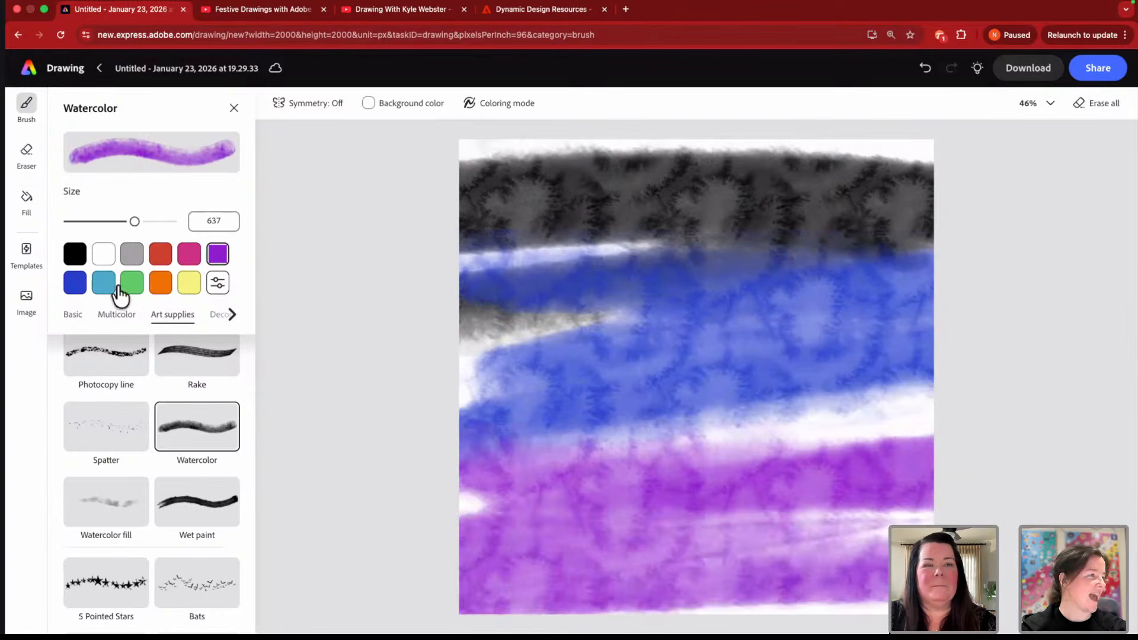
# - Wash black watercolor over the whole canvas with the brush size set to 1,000
pyautogui.click(75, 254)
pyautogui.moveTo(135, 221); pyautogui.dragTo(280, 215)
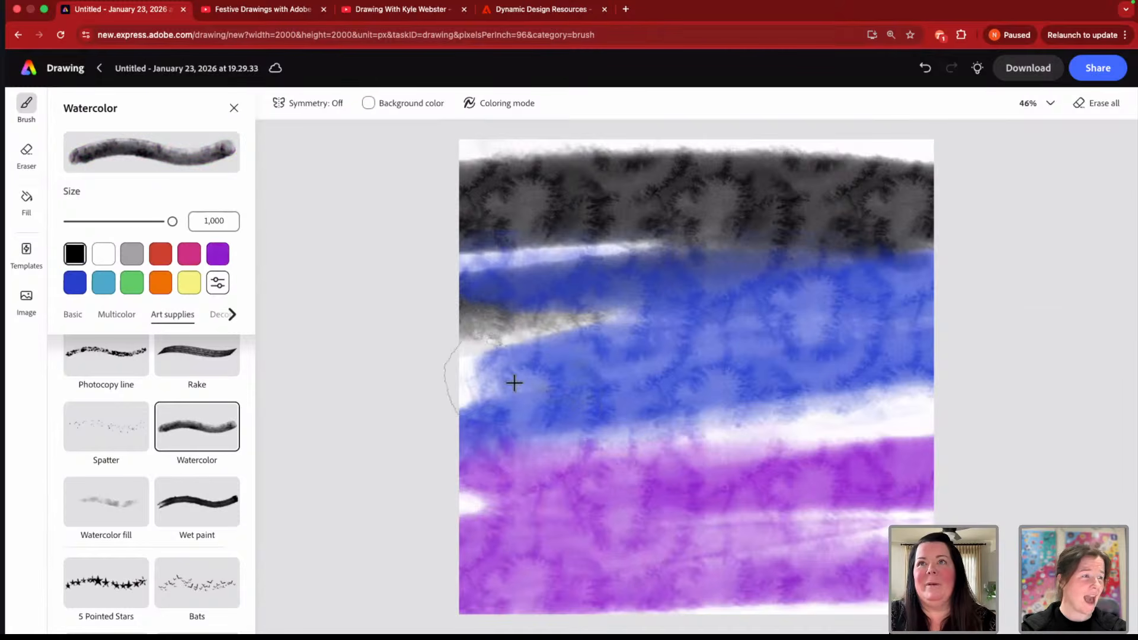
pyautogui.moveTo(513, 383)
pyautogui.mouseDown()
pyautogui.moveTo(569, 375)
pyautogui.moveTo(343, 531)
pyautogui.moveTo(853, 562)
pyautogui.moveTo(127, 513)
pyautogui.moveTo(771, 332)
pyautogui.moveTo(894, 272)
pyautogui.moveTo(371, 201)
pyautogui.moveTo(986, 182)
pyautogui.moveTo(901, 145)
pyautogui.moveTo(624, 160)
pyautogui.moveTo(385, 207)
pyautogui.mouseUp()
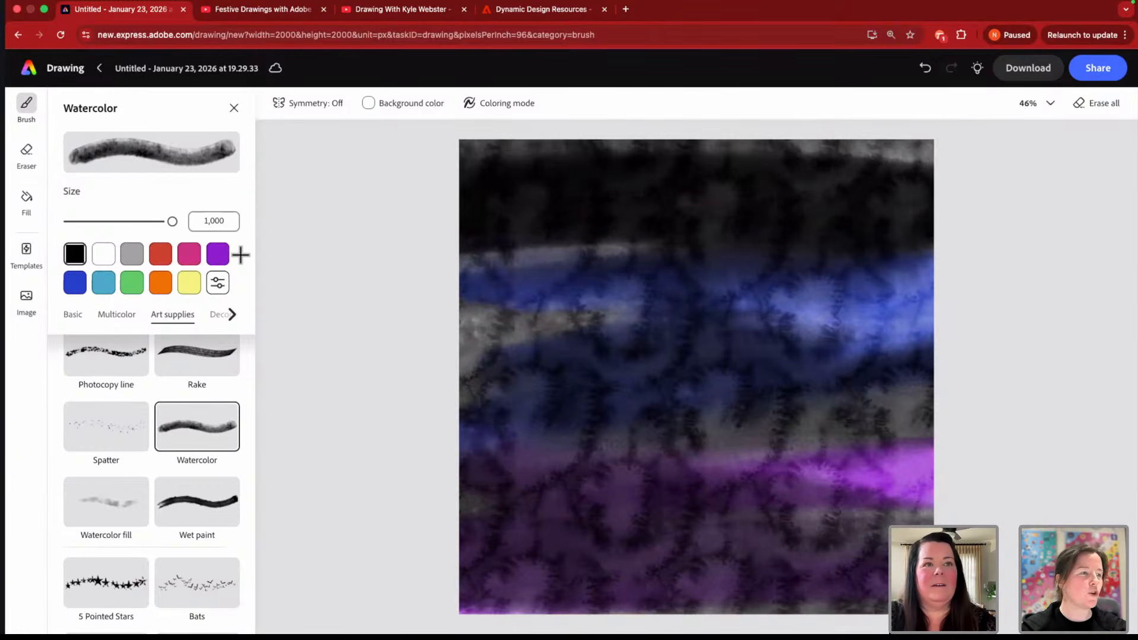
# - Try brushing dark blue watercolor over the upper part of the canvas, restore black as the brush color, and undo the blue stroke
pyautogui.click(75, 283)
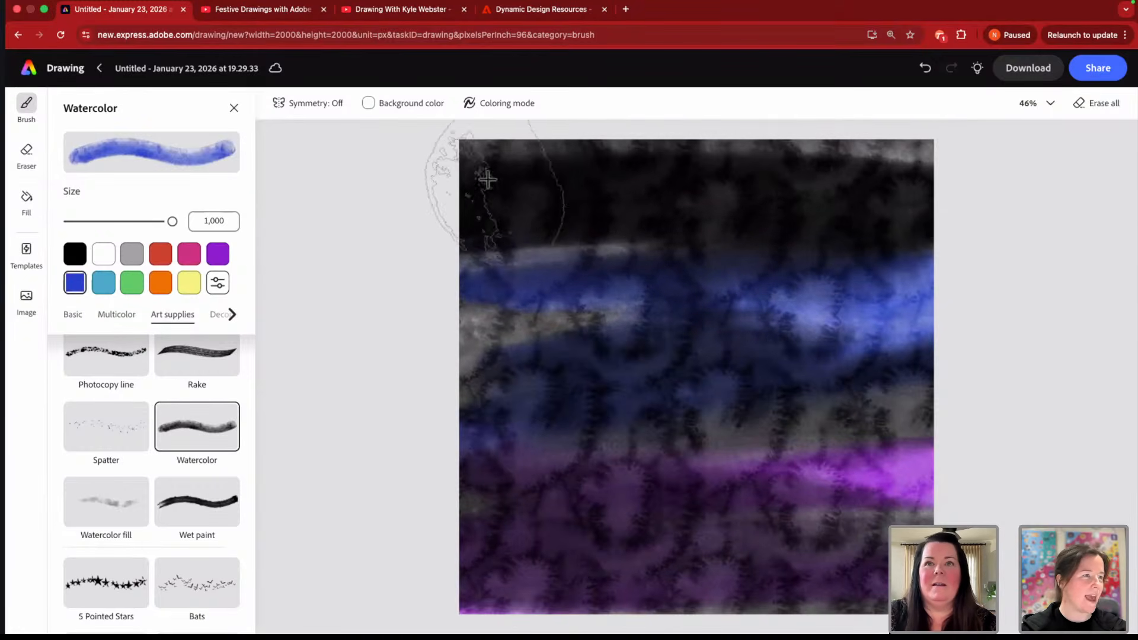
pyautogui.moveTo(487, 179)
pyautogui.mouseDown()
pyautogui.moveTo(1100, 190)
pyautogui.moveTo(516, 371)
pyautogui.mouseUp()
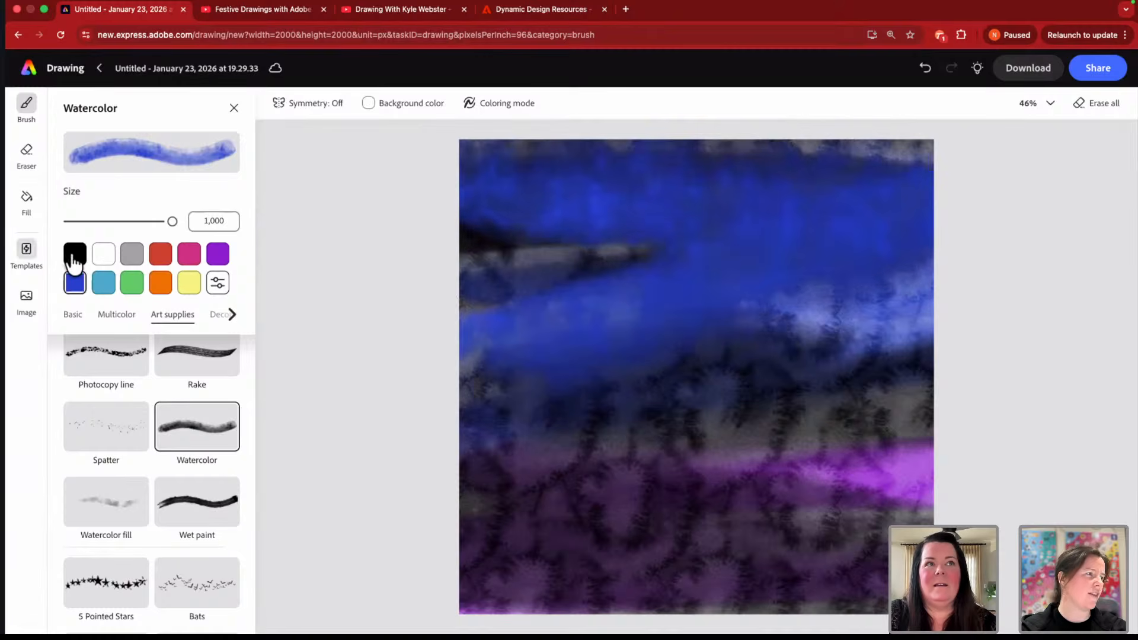
pyautogui.click(73, 254)
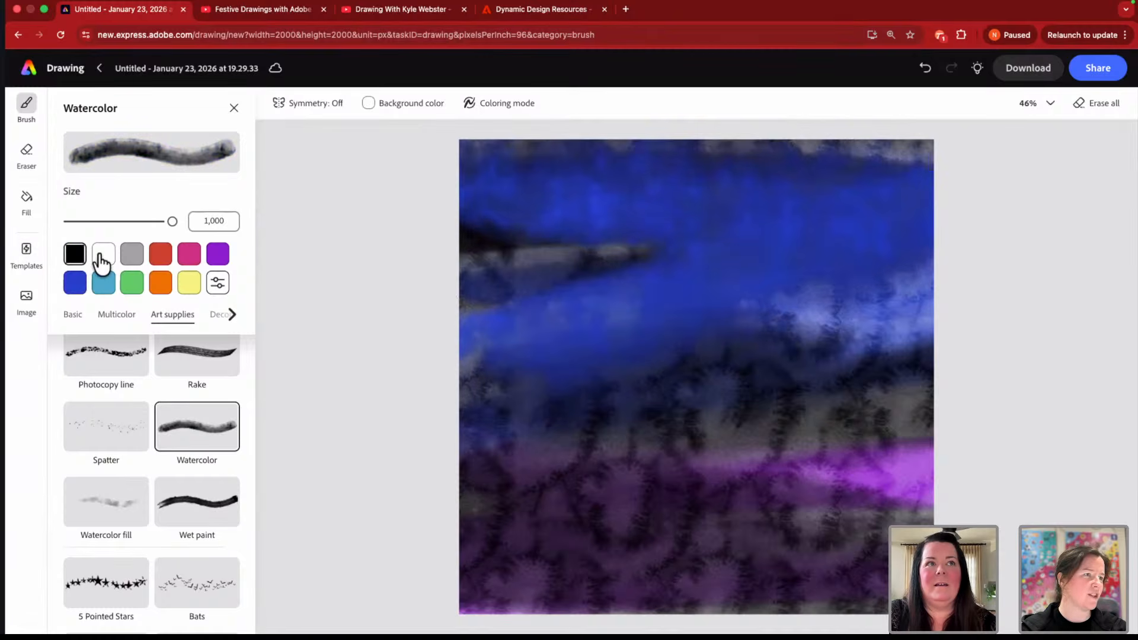
pyautogui.click(926, 69)
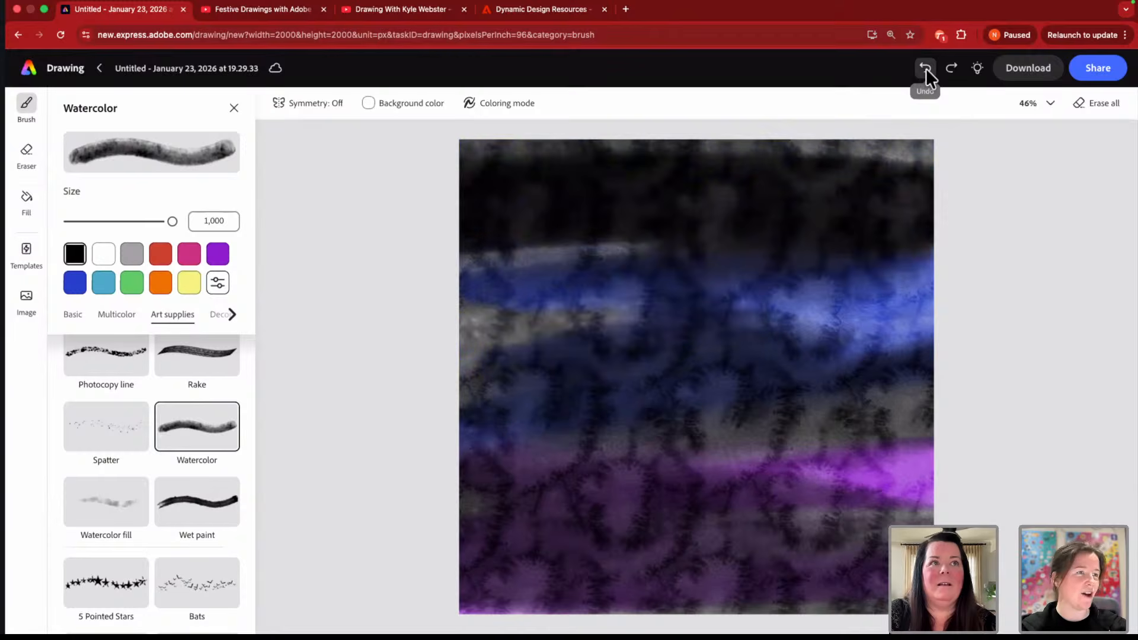
# - Set the black brush color's opacity to 53% and glaze it over the blue and purple bands
pyautogui.click(218, 283)
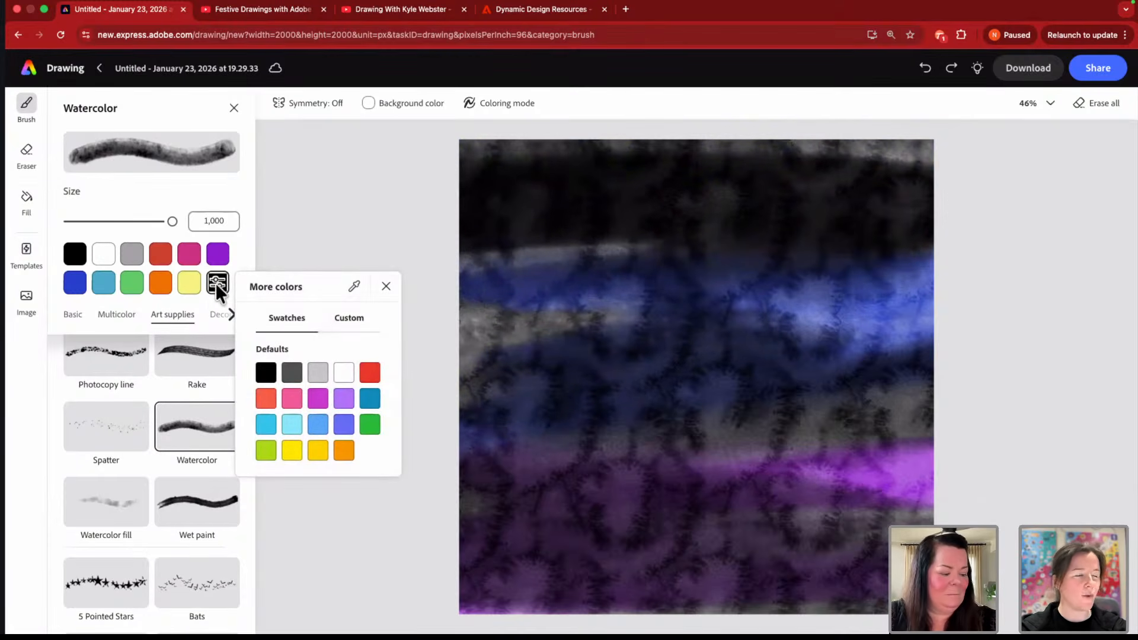
pyautogui.click(348, 322)
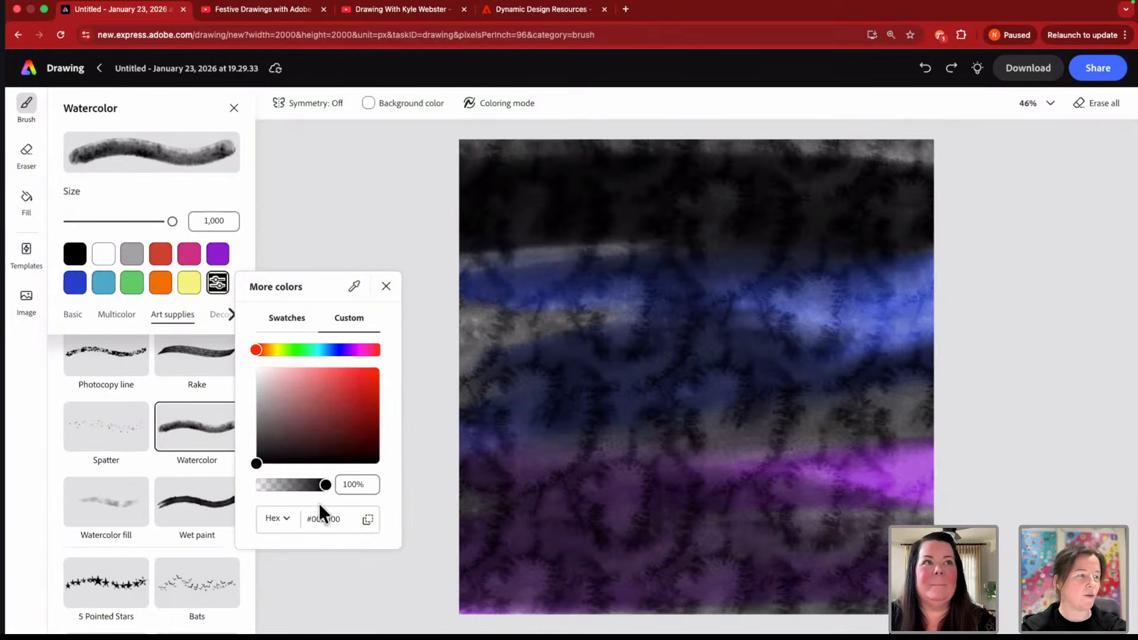
pyautogui.moveTo(300, 485); pyautogui.dragTo(295, 485)
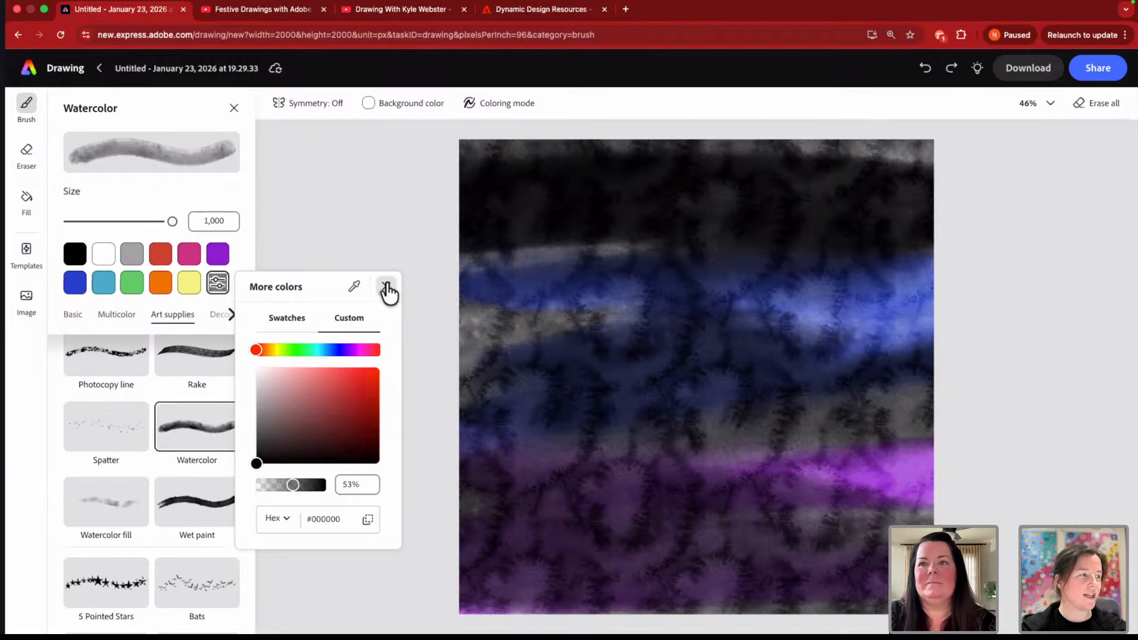
pyautogui.click(386, 287)
pyautogui.moveTo(489, 254)
pyautogui.mouseDown()
pyautogui.moveTo(972, 289)
pyautogui.moveTo(552, 342)
pyautogui.moveTo(948, 409)
pyautogui.mouseUp()
pyautogui.moveTo(925, 479)
pyautogui.mouseDown()
pyautogui.moveTo(764, 561)
pyautogui.moveTo(723, 457)
pyautogui.moveTo(509, 361)
pyautogui.moveTo(963, 320)
pyautogui.mouseUp()
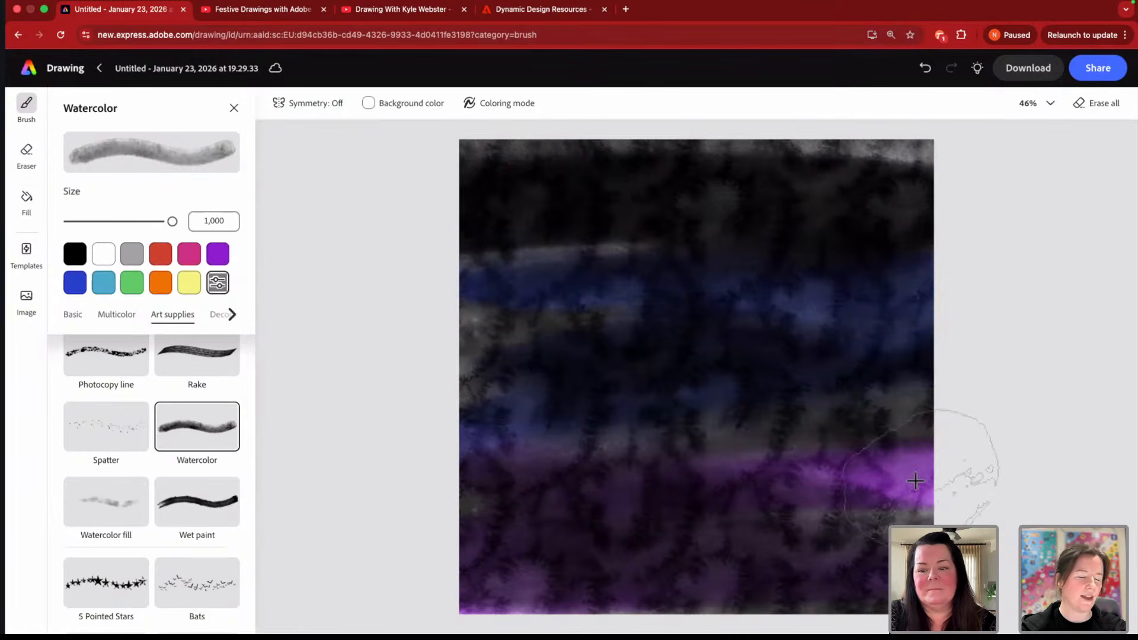
pyautogui.moveTo(927, 457)
pyautogui.mouseDown()
pyautogui.moveTo(854, 510)
pyautogui.moveTo(556, 491)
pyautogui.mouseUp()
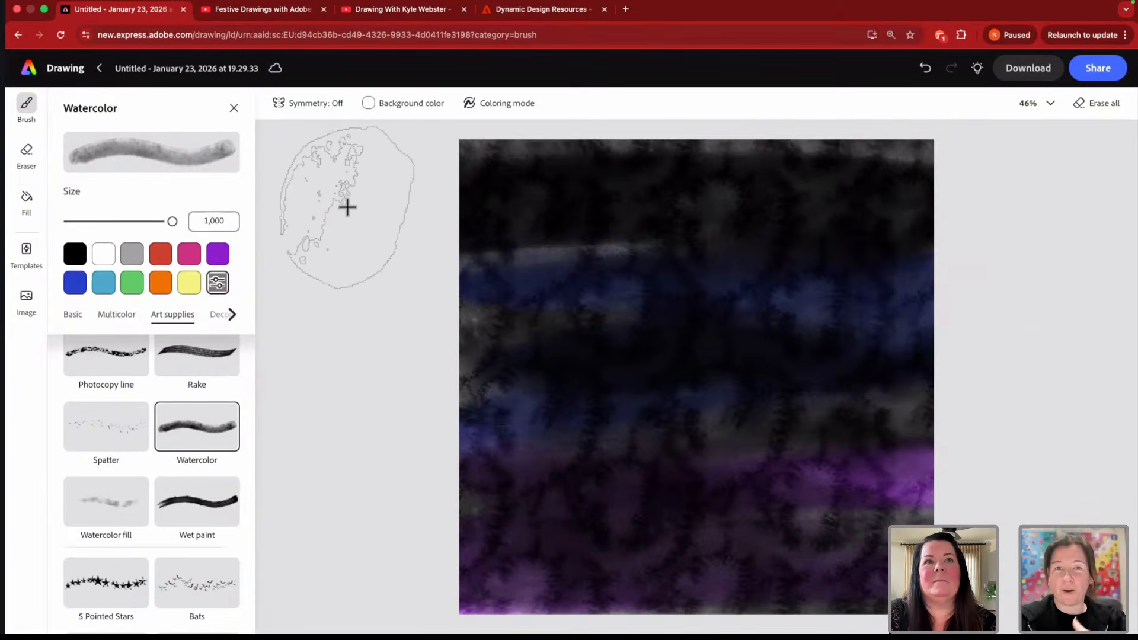
# - Rename the drawing as "NL Background"
pyautogui.click(228, 69)
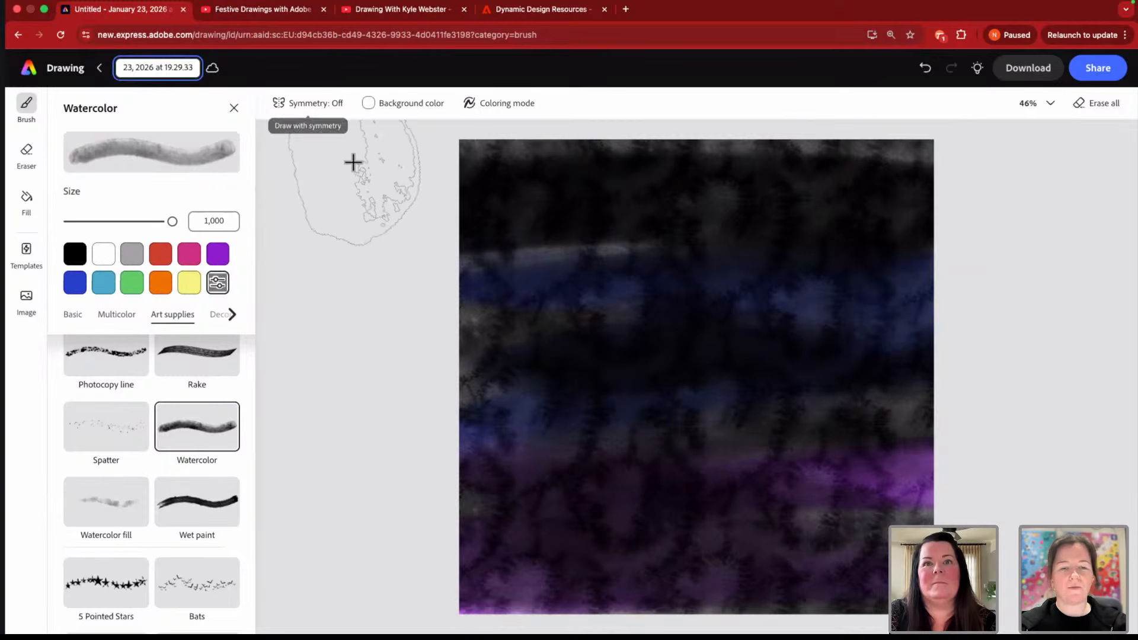
pyautogui.write('NL Ba')
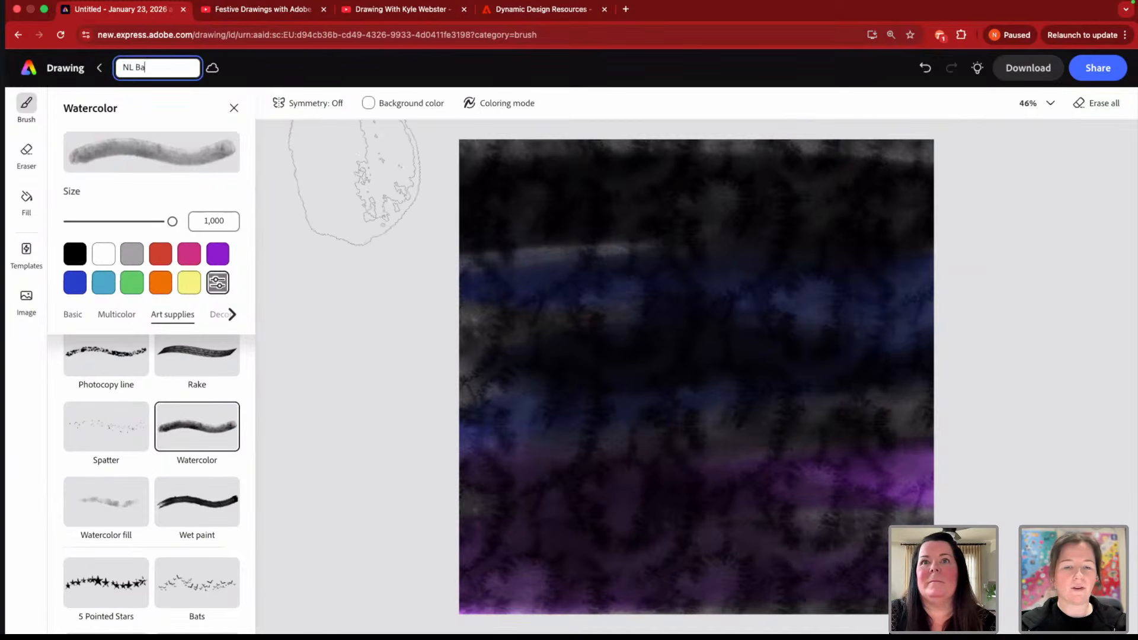
pyautogui.write('ckground')
pyautogui.press('Return')
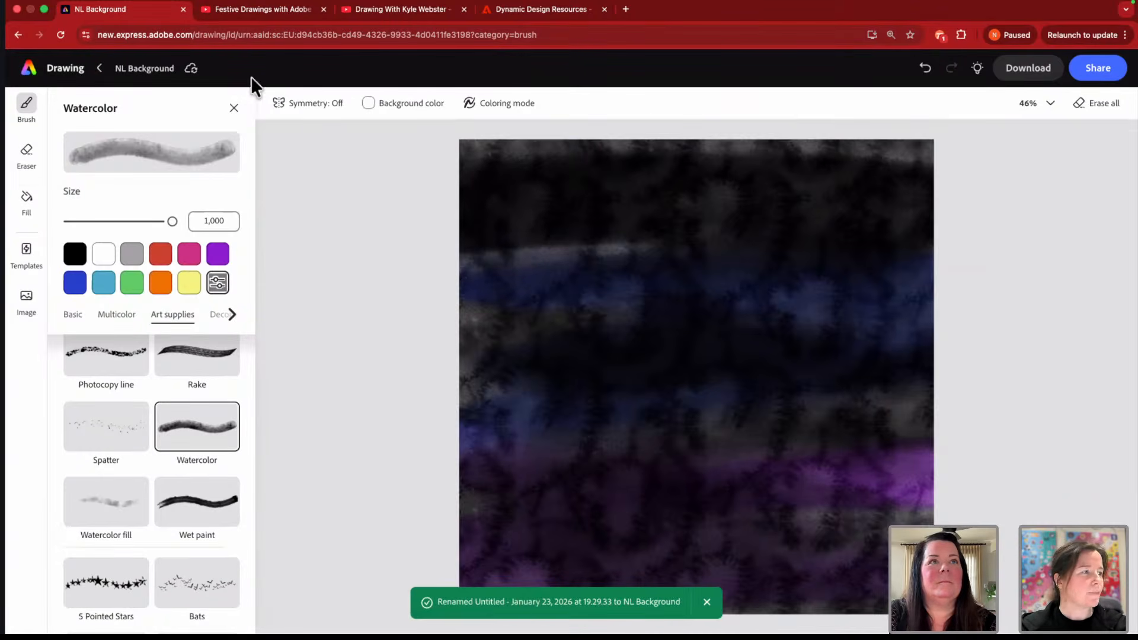
# - Return to the home page, start another new drawing, and set its background color to black
pyautogui.click(60, 69)
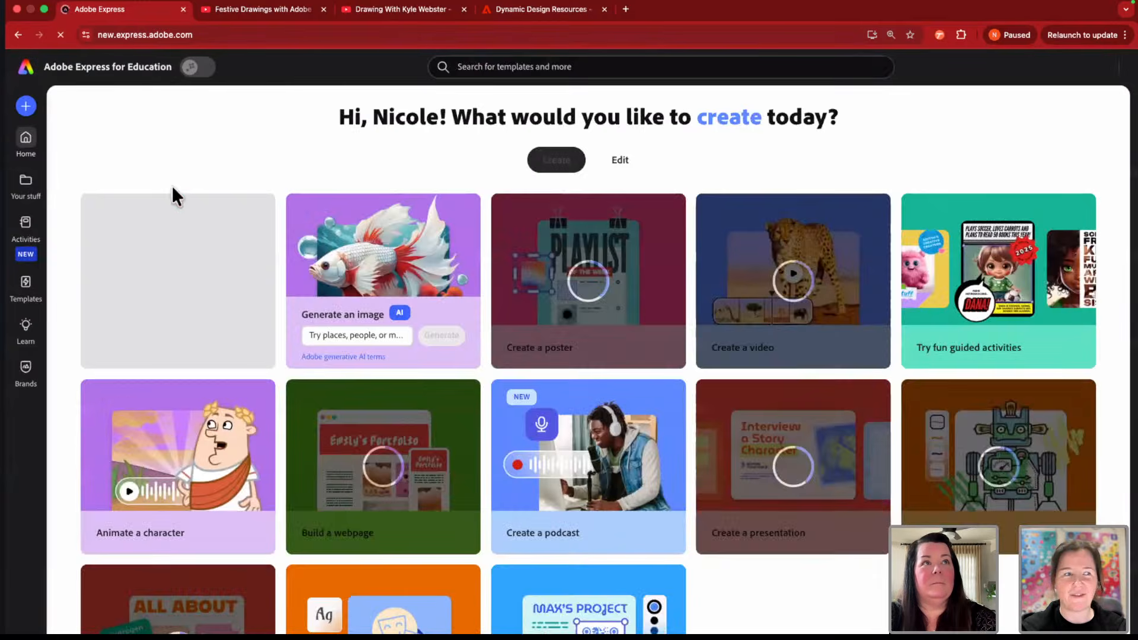
pyautogui.scroll(-2, 372, 335)
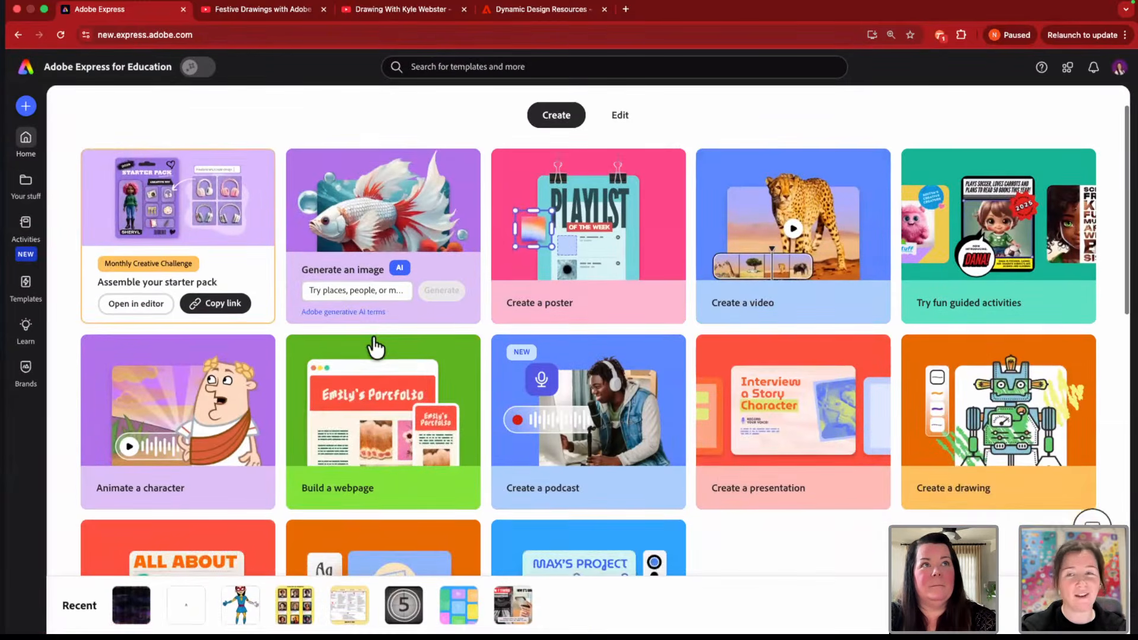
pyautogui.click(1004, 412)
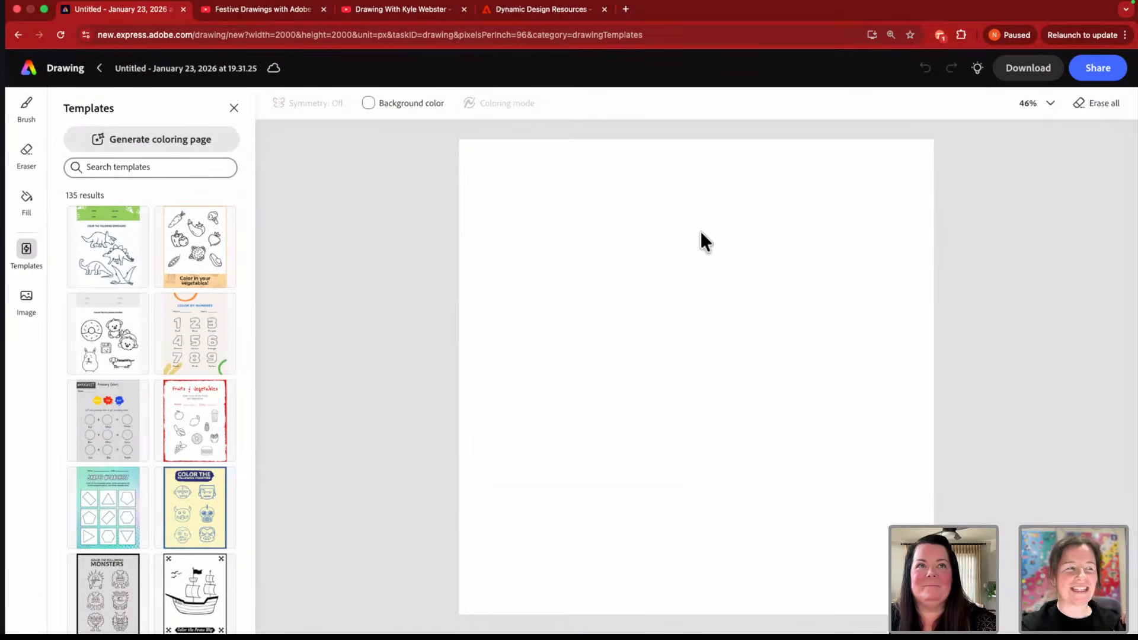
pyautogui.click(405, 105)
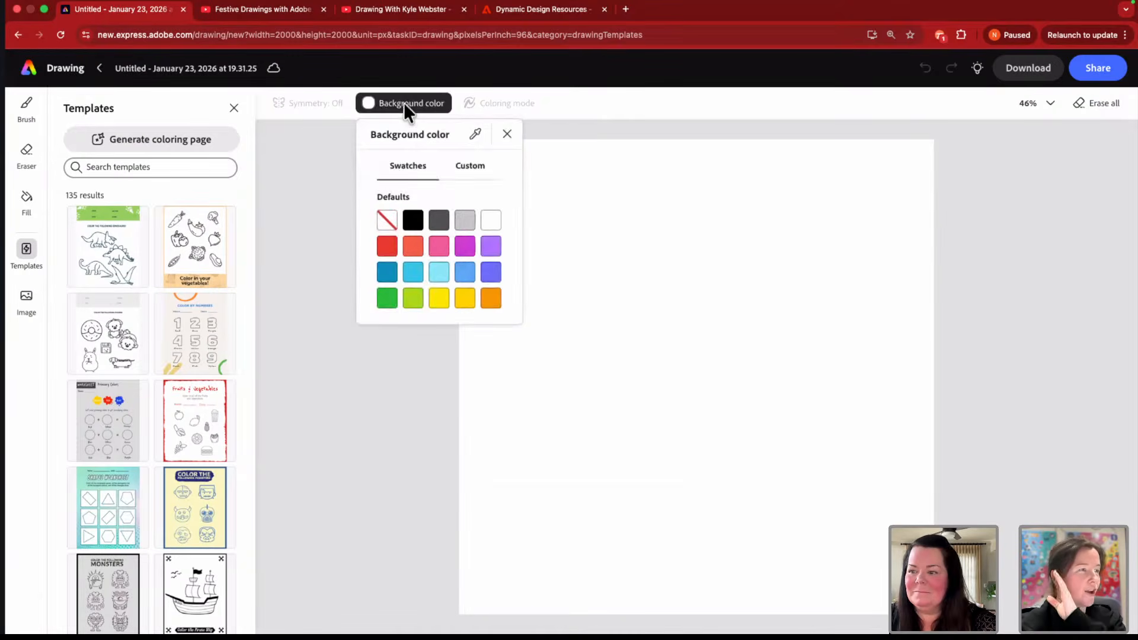
pyautogui.click(413, 220)
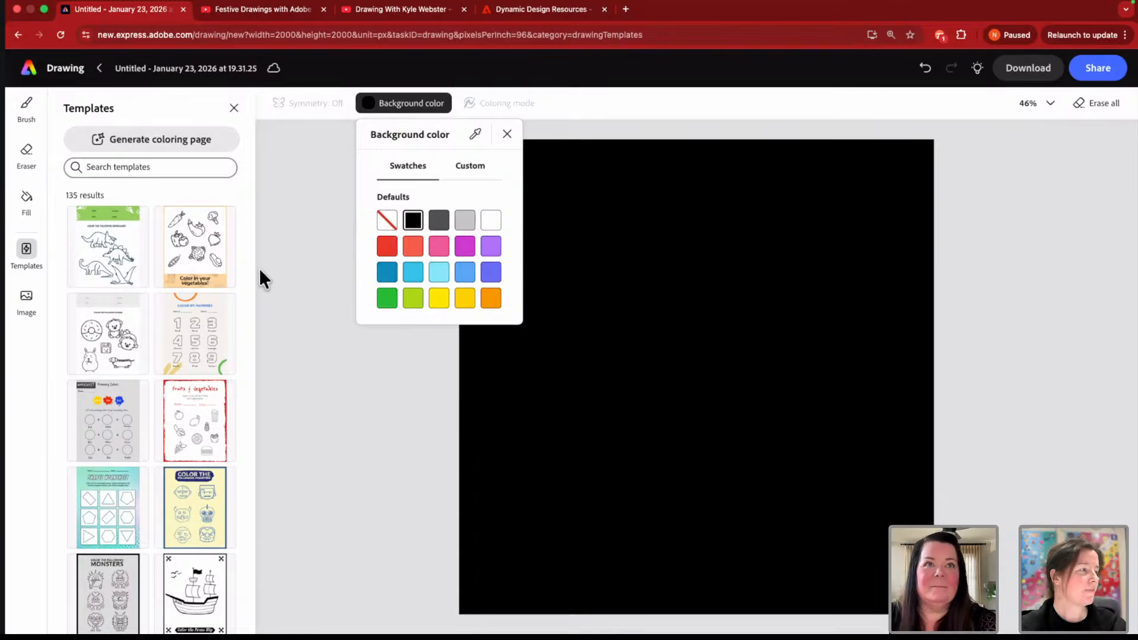
# - Browse the brush library to the Art supplies brushes for painting on the black canvas
pyautogui.click(29, 111)
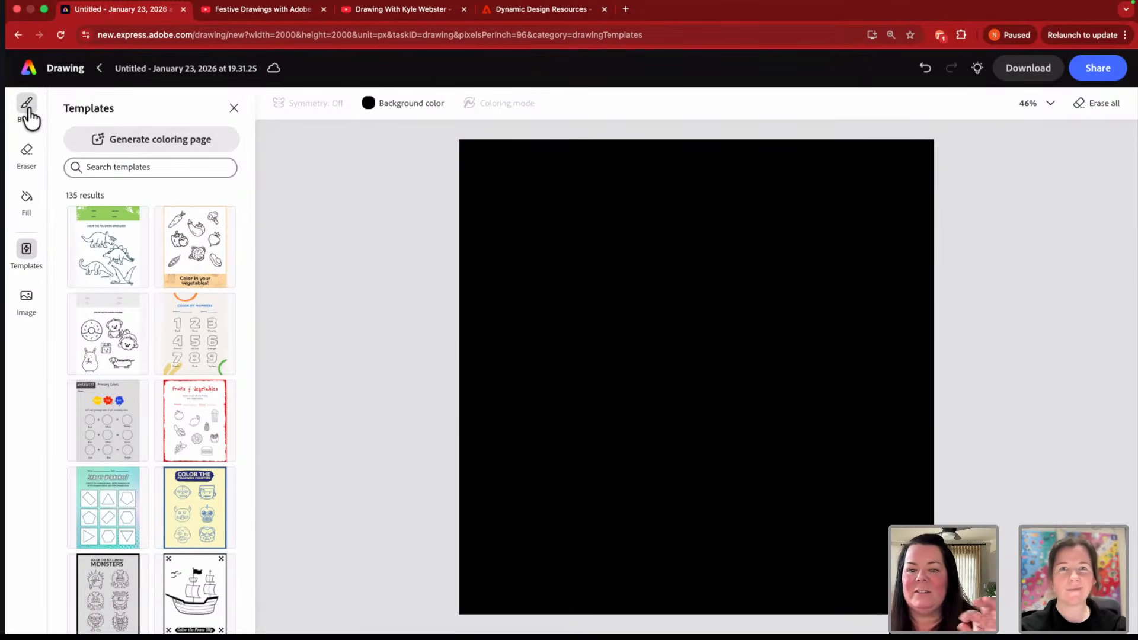
pyautogui.click(28, 116)
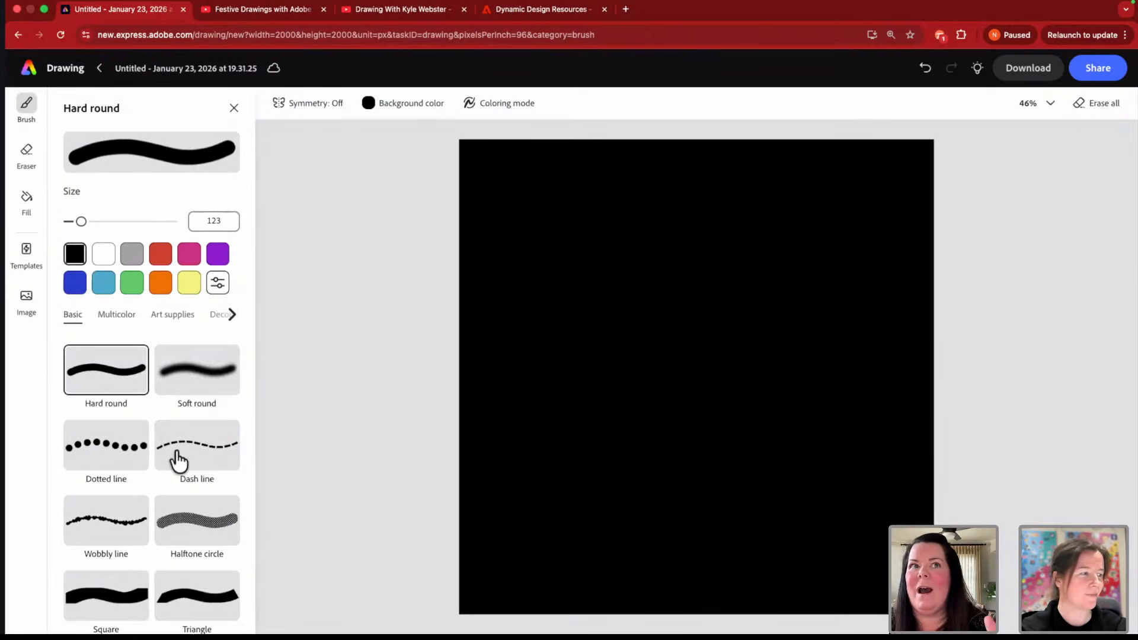
pyautogui.scroll(-15, 178, 461)
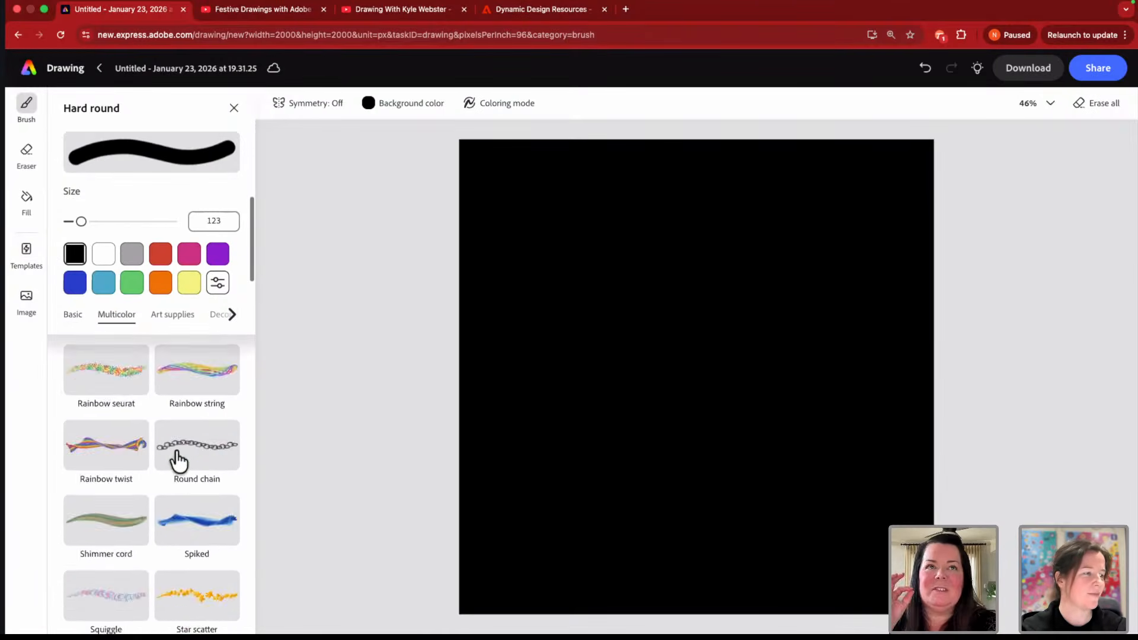
pyautogui.scroll(-6, 177, 461)
pyautogui.scroll(-6, 177, 461)
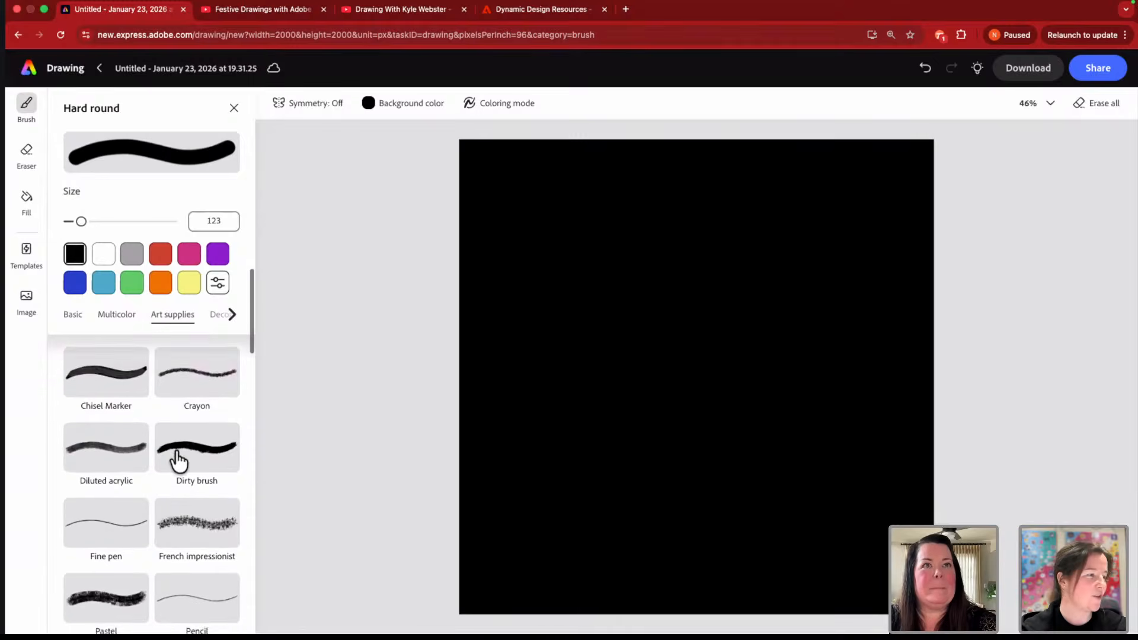
# - Choose the Airbrush in white at size 105 and paint a vertical stroke in the left part of the black canvas
pyautogui.scroll(-10, 178, 461)
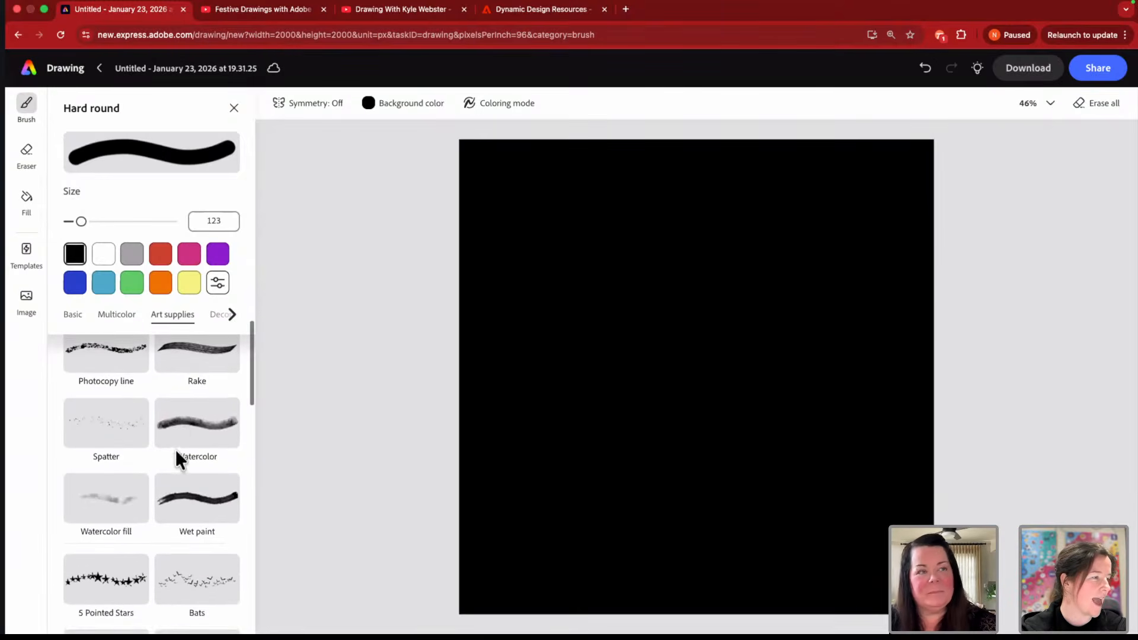
pyautogui.scroll(-8, 178, 461)
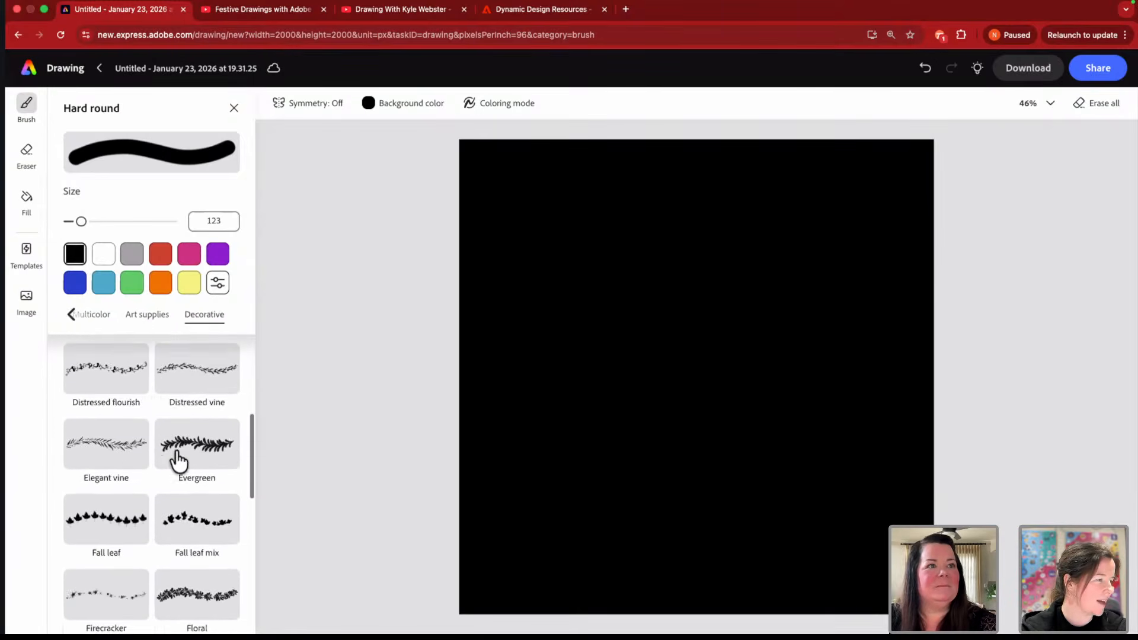
pyautogui.scroll(4, 169, 413)
pyautogui.scroll(15, 169, 415)
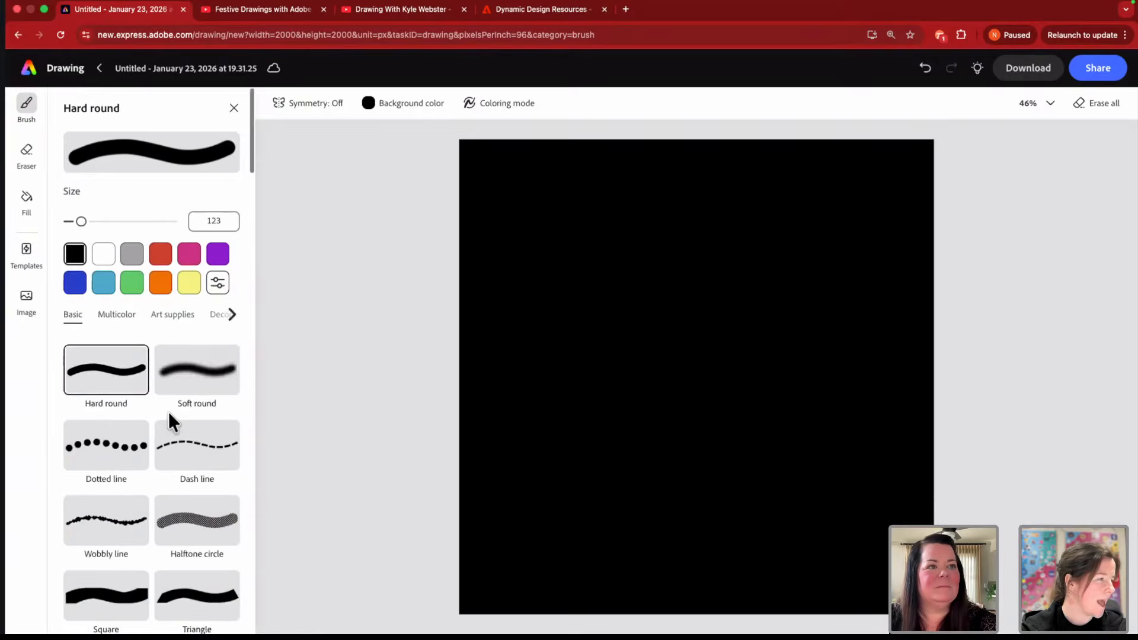
pyautogui.scroll(-10, 168, 411)
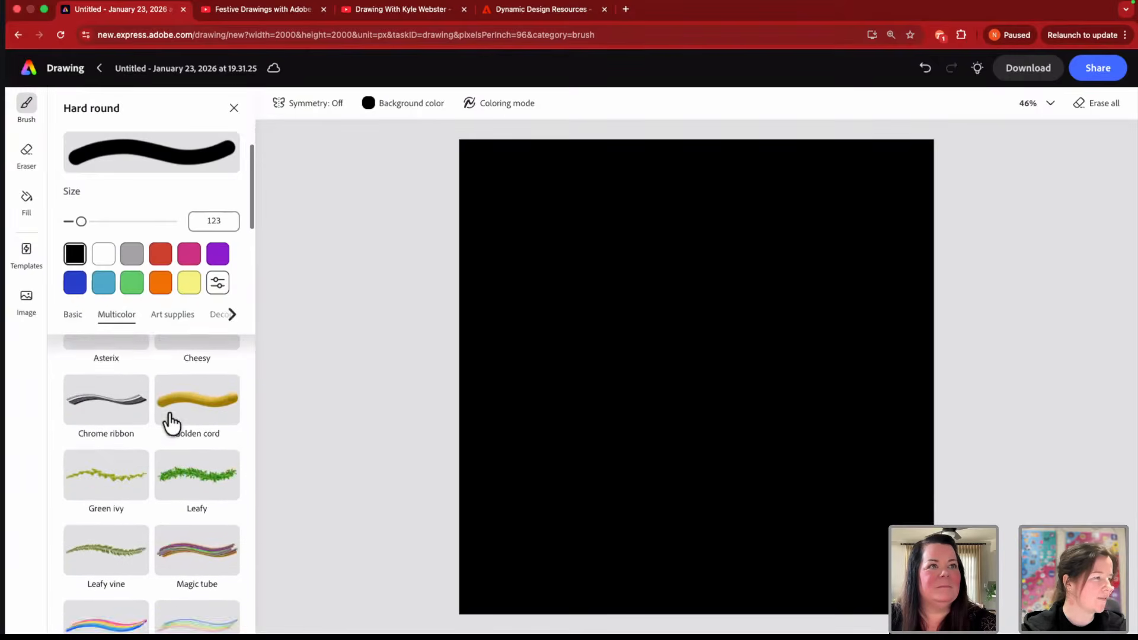
pyautogui.scroll(-7, 168, 411)
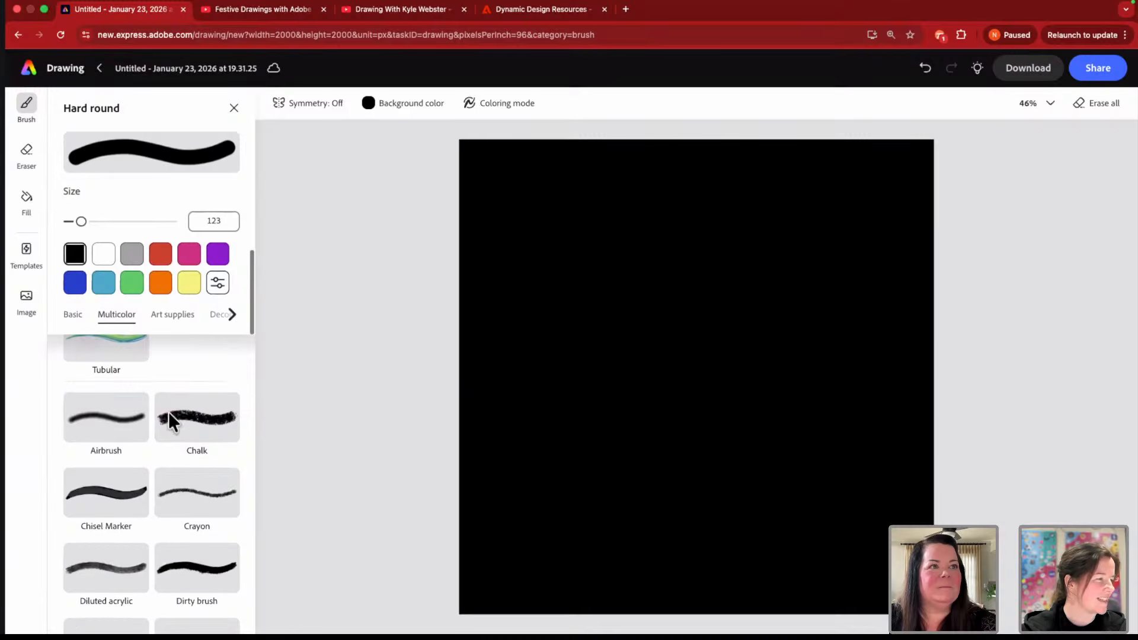
pyautogui.click(120, 418)
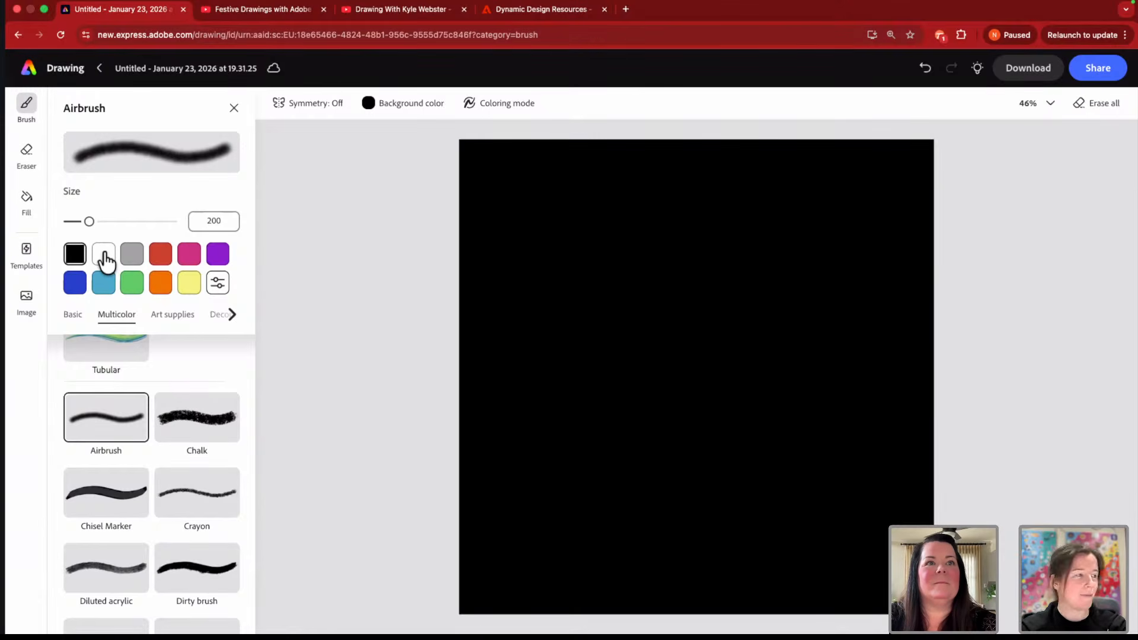
pyautogui.click(104, 255)
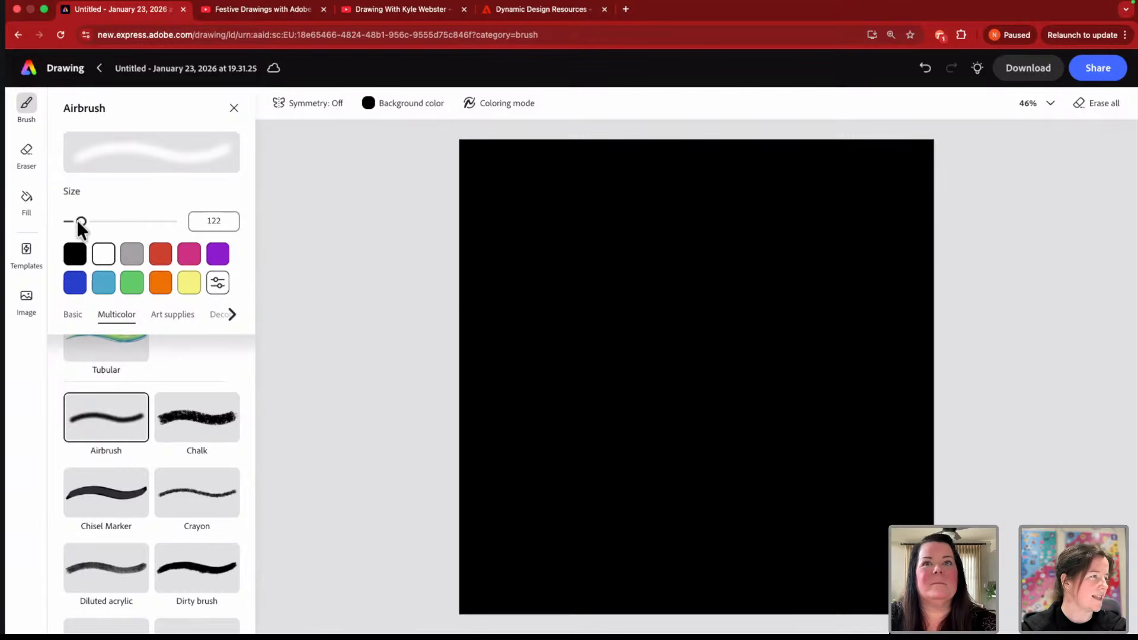
pyautogui.click(77, 221)
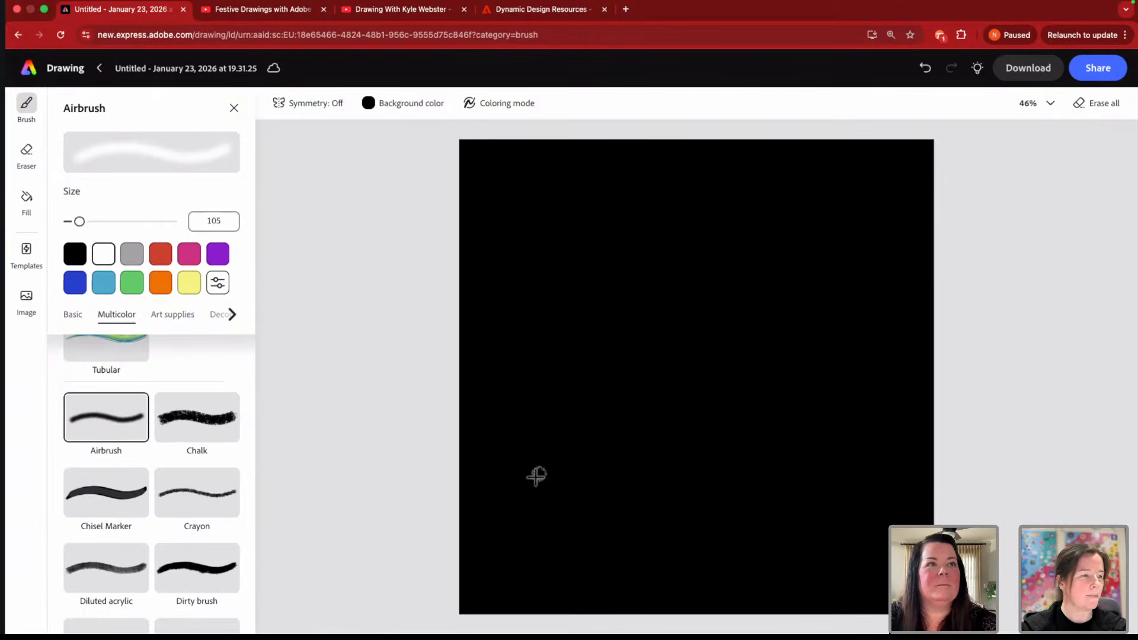
pyautogui.moveTo(534, 478)
pyautogui.mouseDown()
pyautogui.moveTo(526, 285)
pyautogui.moveTo(536, 283)
pyautogui.mouseUp()
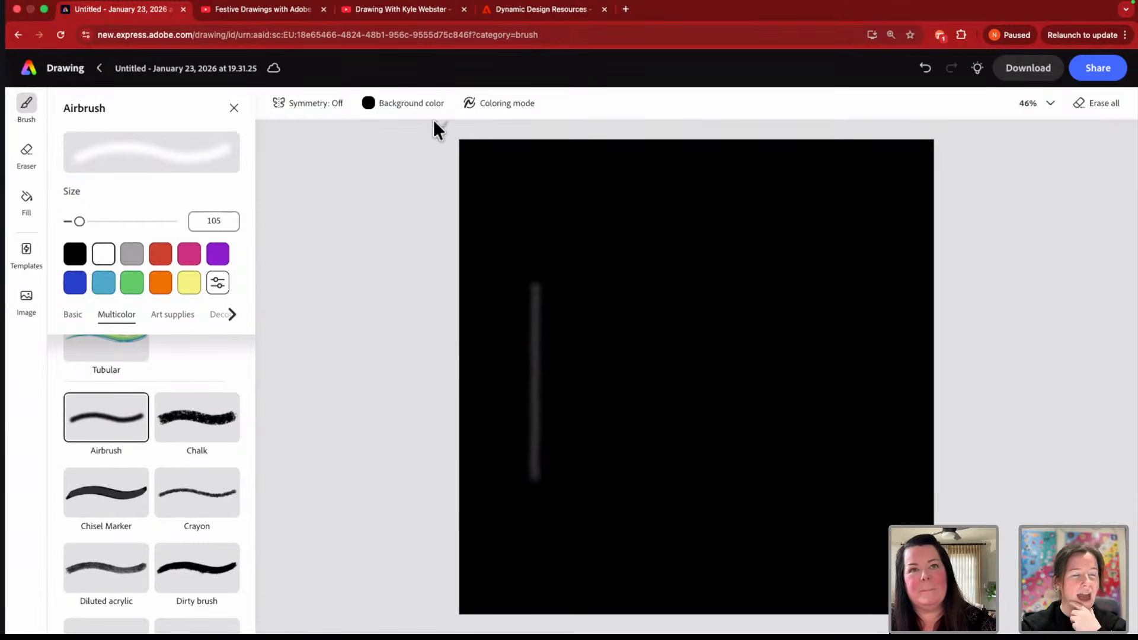
# - Preview the drawing with no background color and restore the black background
pyautogui.click(404, 103)
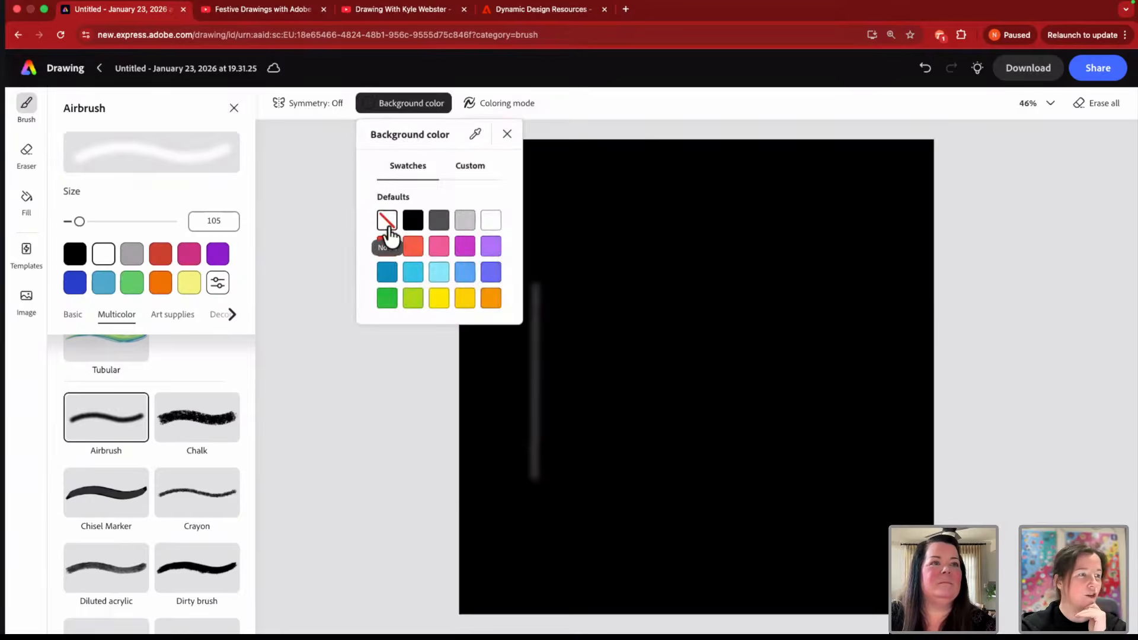
pyautogui.click(386, 221)
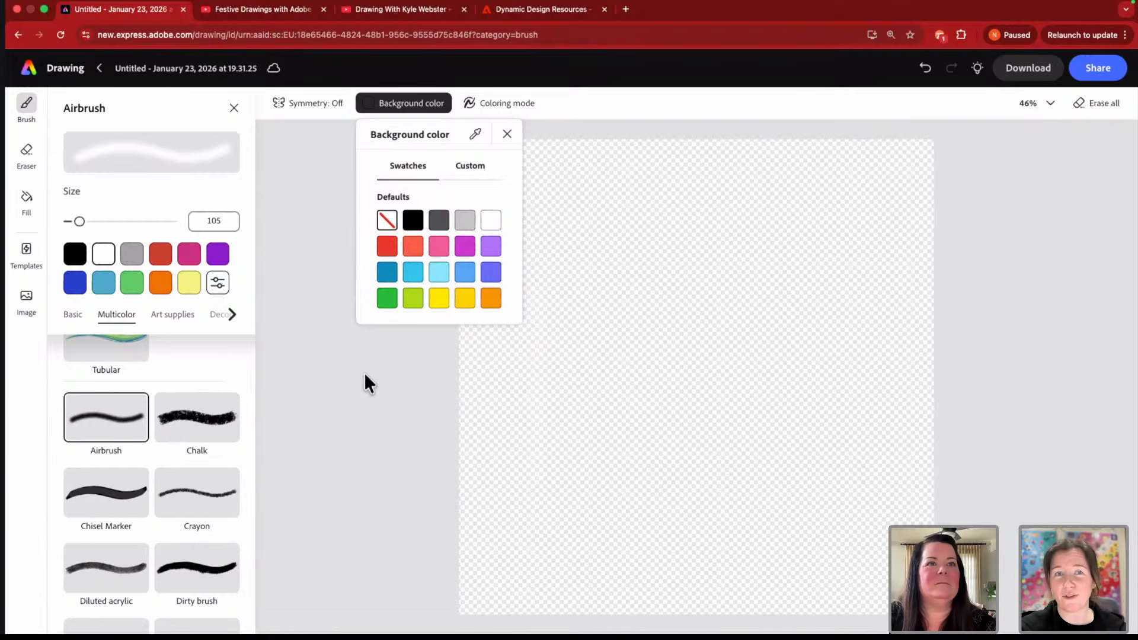
pyautogui.click(416, 224)
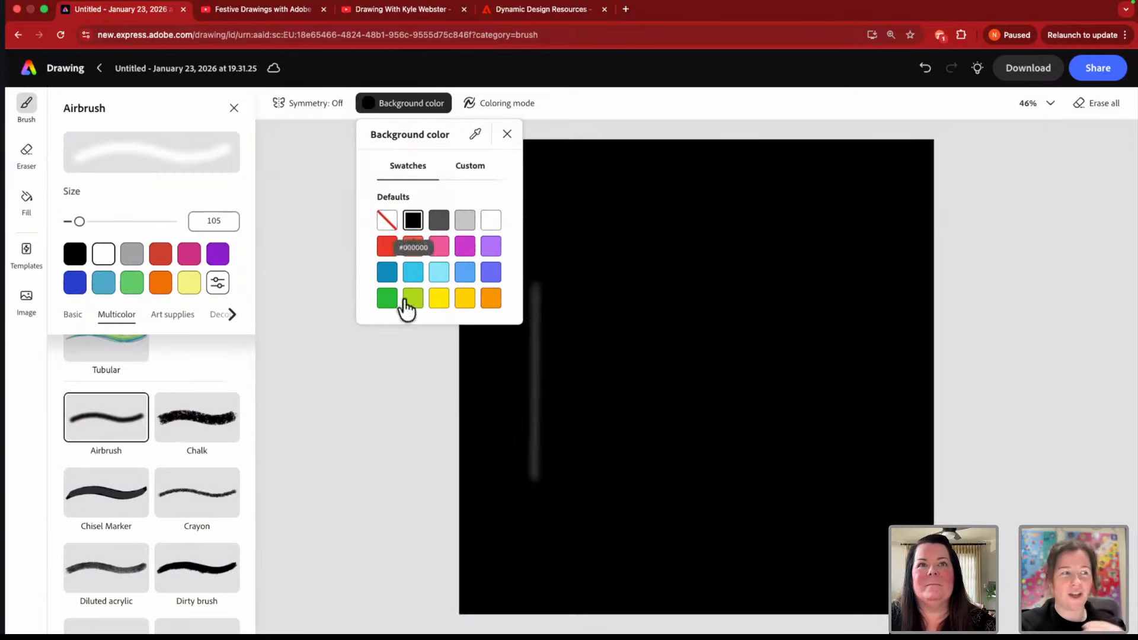
pyautogui.click(424, 413)
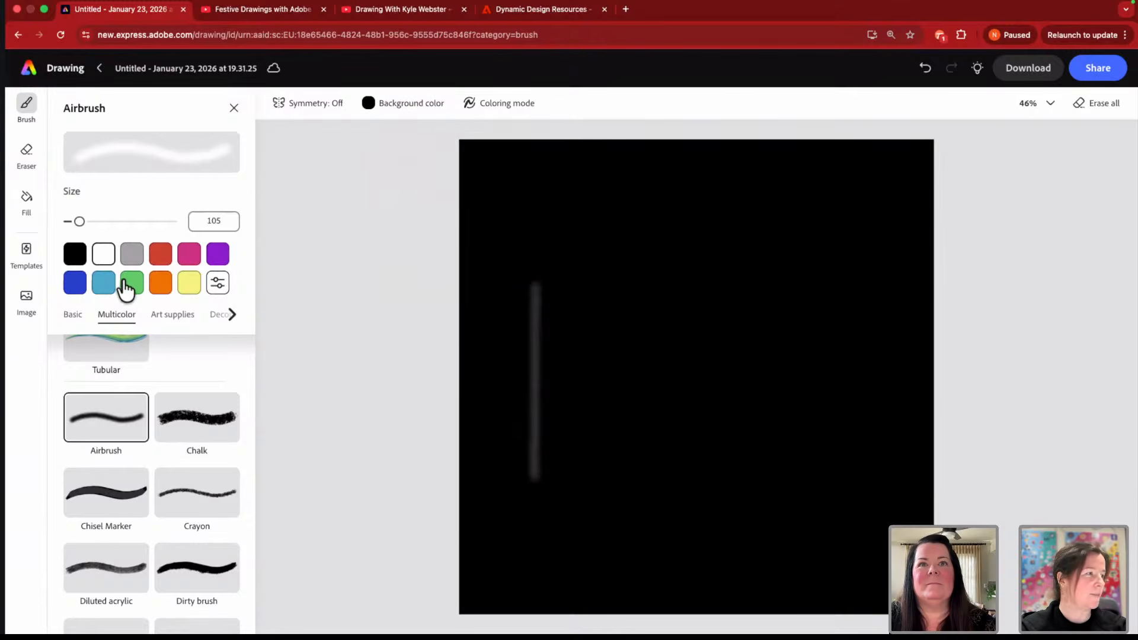
# - Paint a pale yellow wavy line across the full canvas width, rising from the lower left edge to the right edge
pyautogui.click(187, 283)
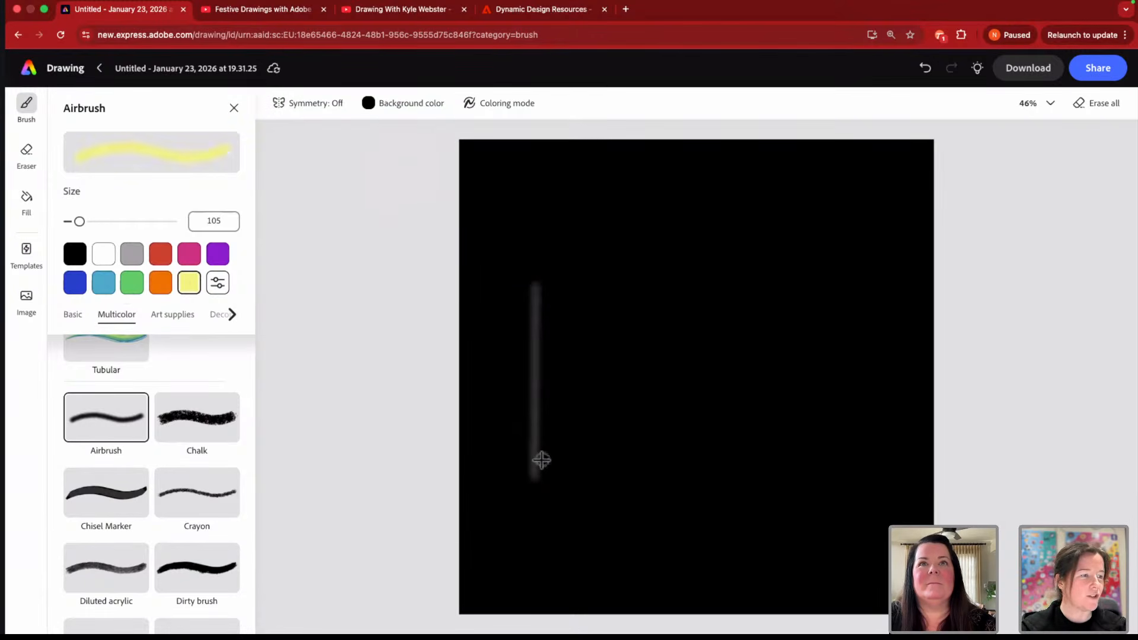
pyautogui.moveTo(540, 457); pyautogui.dragTo(539, 256)
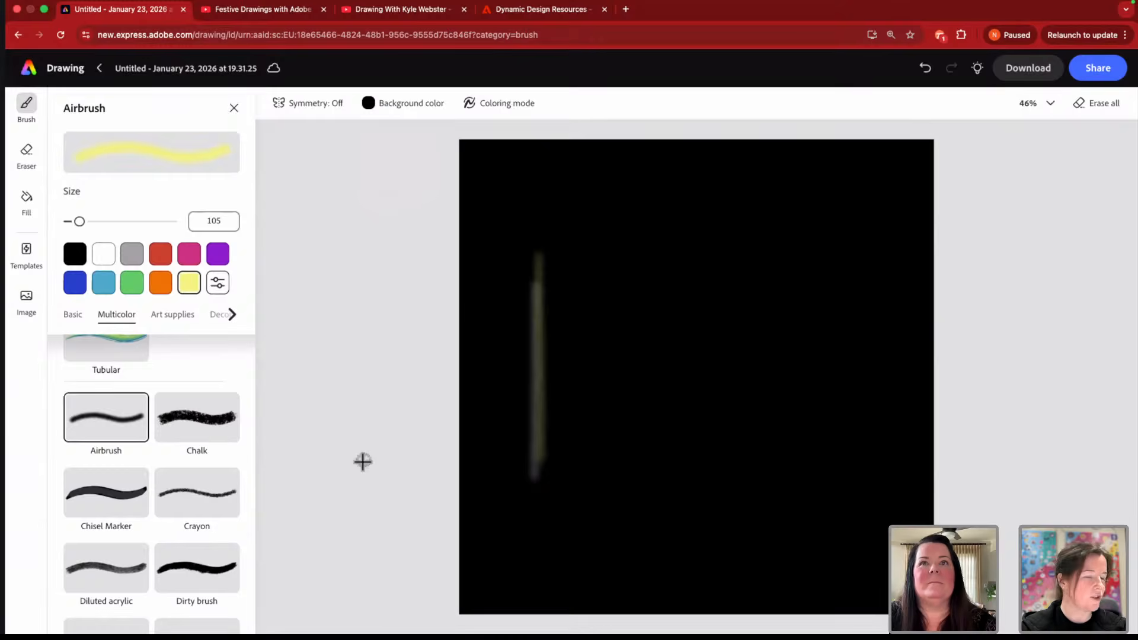
pyautogui.press('super+z')
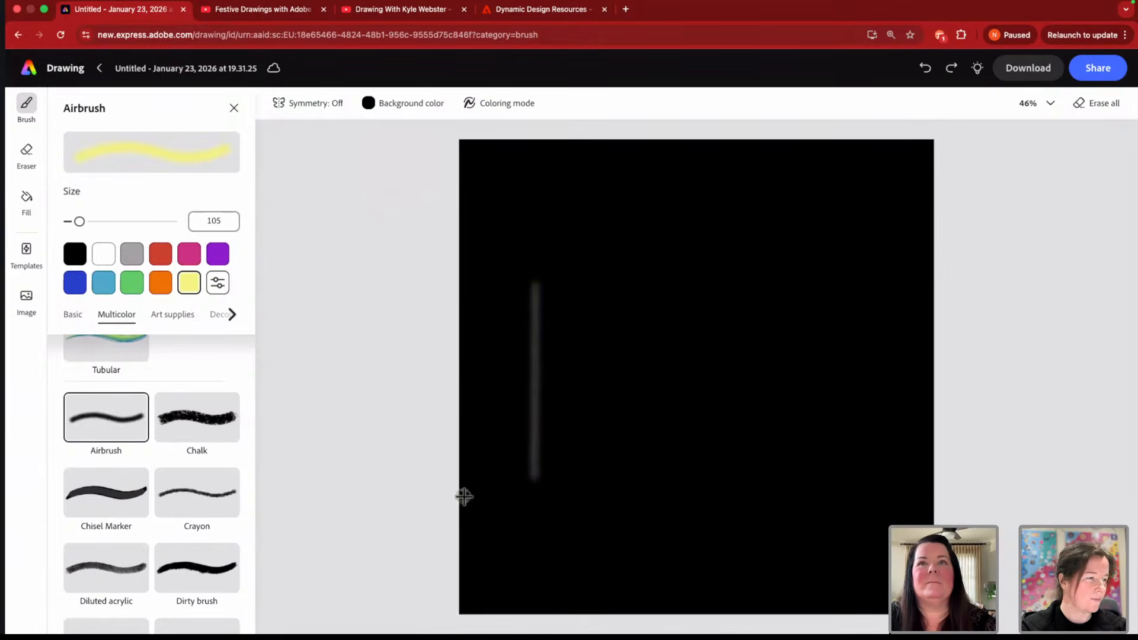
pyautogui.moveTo(461, 493)
pyautogui.mouseDown()
pyautogui.moveTo(512, 488)
pyautogui.moveTo(608, 446)
pyautogui.moveTo(621, 402)
pyautogui.moveTo(783, 396)
pyautogui.moveTo(794, 372)
pyautogui.moveTo(858, 357)
pyautogui.moveTo(957, 358)
pyautogui.mouseUp()
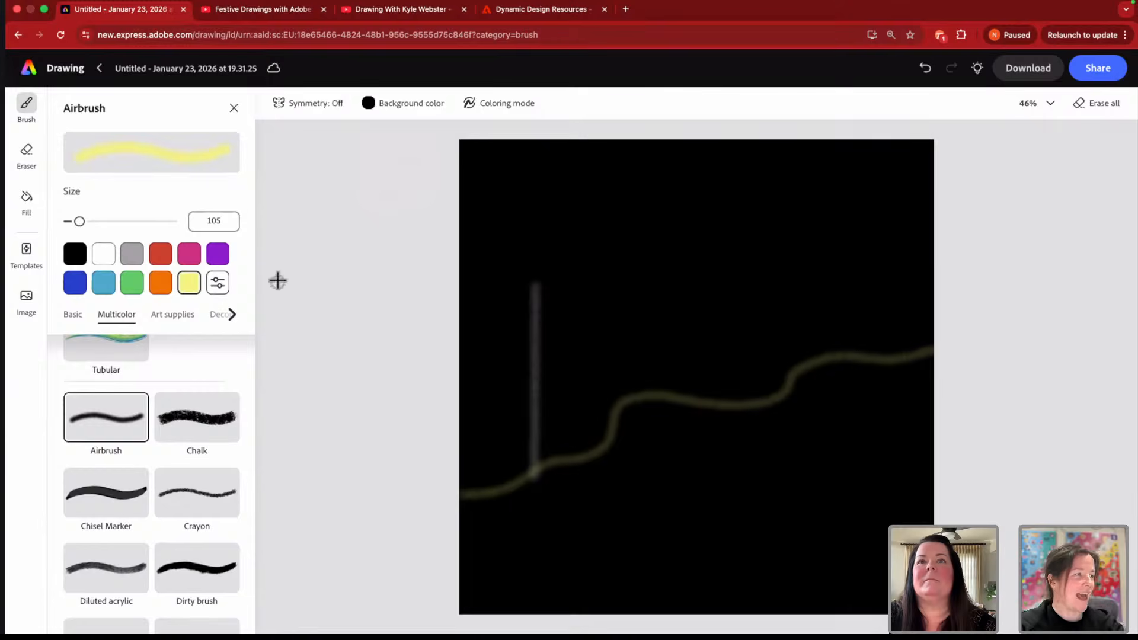
# - Paint five more white vertical strokes of varied heights rising from the yellow wavy line across the canvas
pyautogui.click(103, 256)
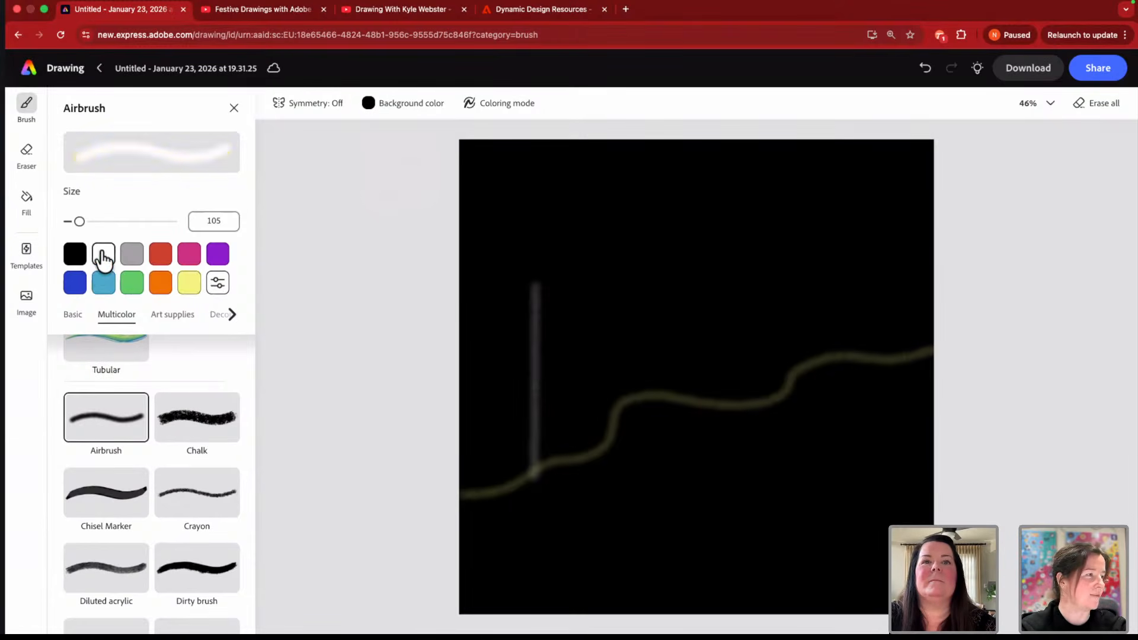
pyautogui.moveTo(613, 435); pyautogui.dragTo(612, 260)
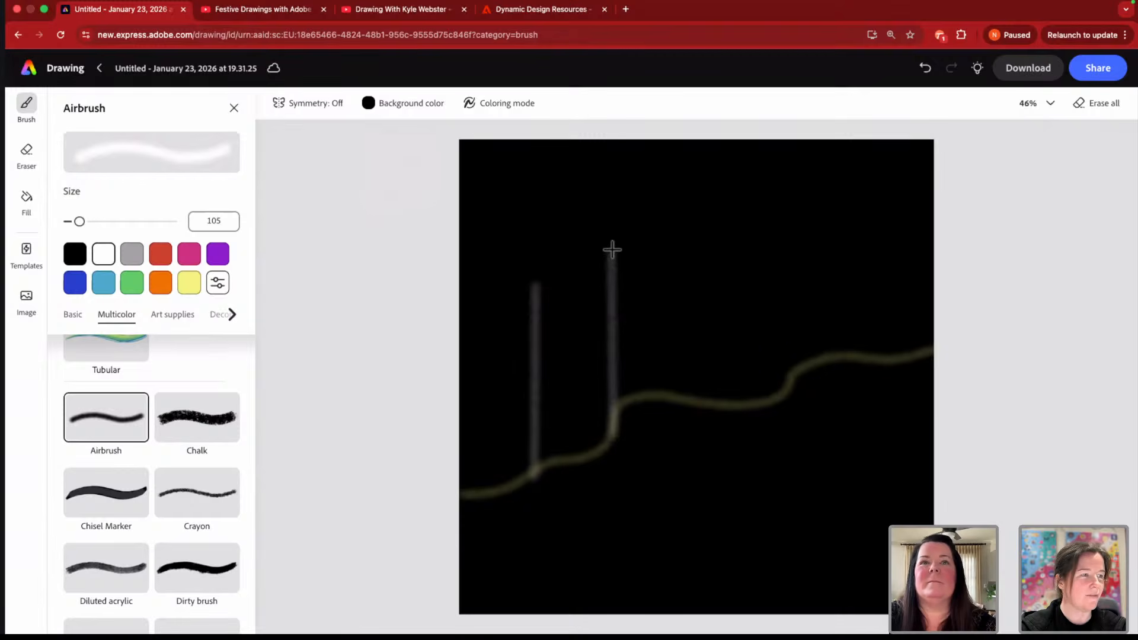
pyautogui.moveTo(736, 402); pyautogui.dragTo(735, 313)
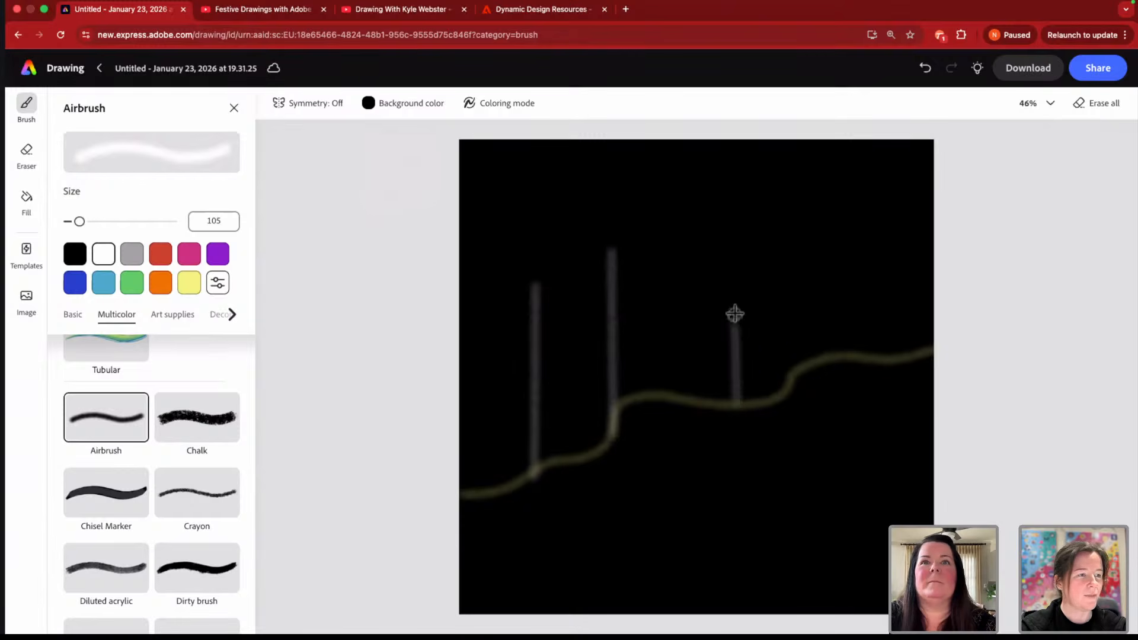
pyautogui.moveTo(812, 361); pyautogui.dragTo(809, 191)
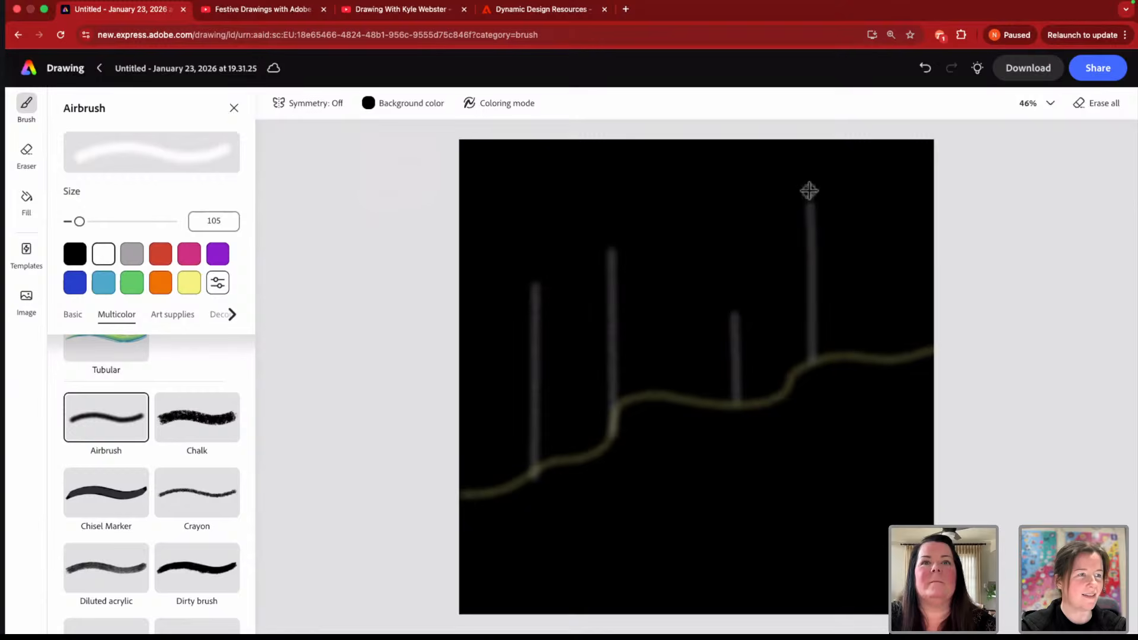
pyautogui.moveTo(896, 359); pyautogui.dragTo(896, 174)
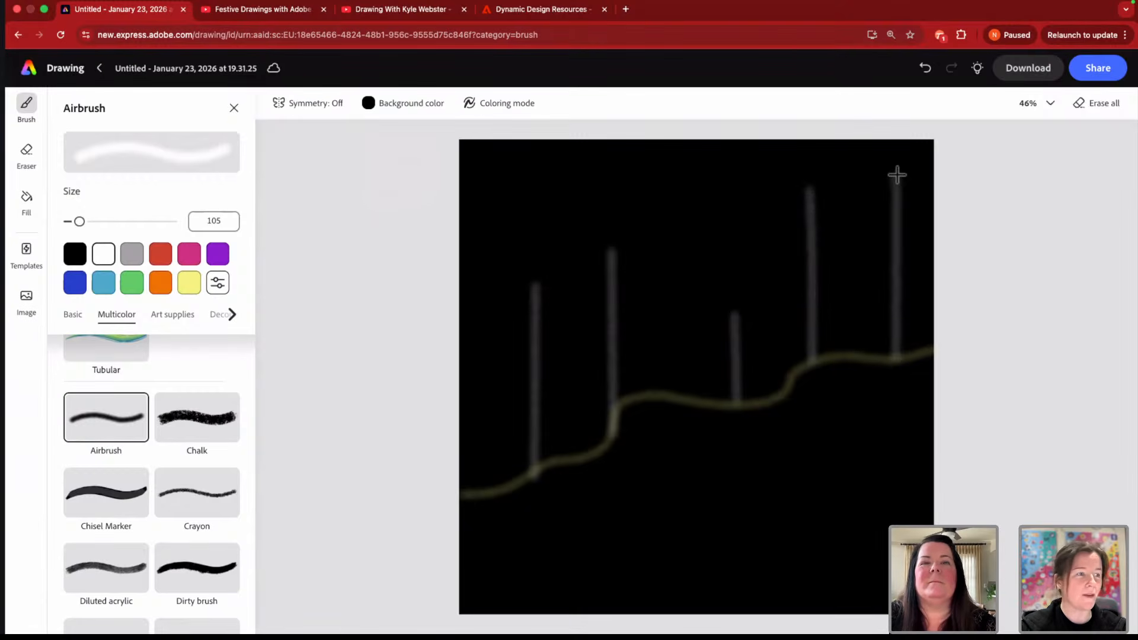
pyautogui.moveTo(484, 487); pyautogui.dragTo(490, 381)
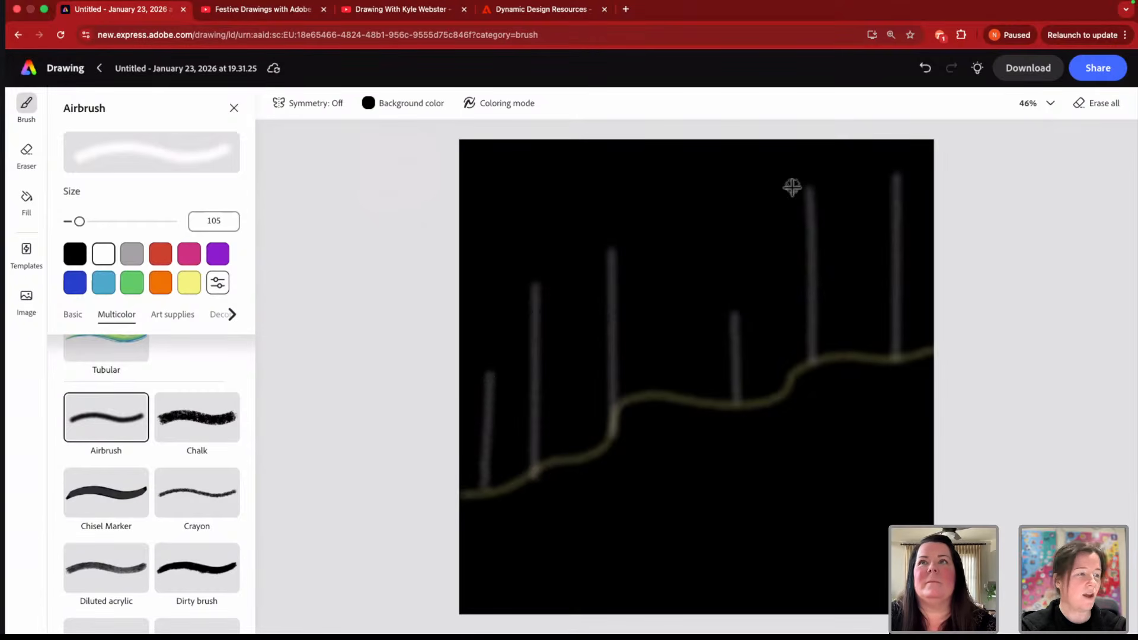
pyautogui.press('super+z')
pyautogui.moveTo(484, 490); pyautogui.dragTo(487, 376)
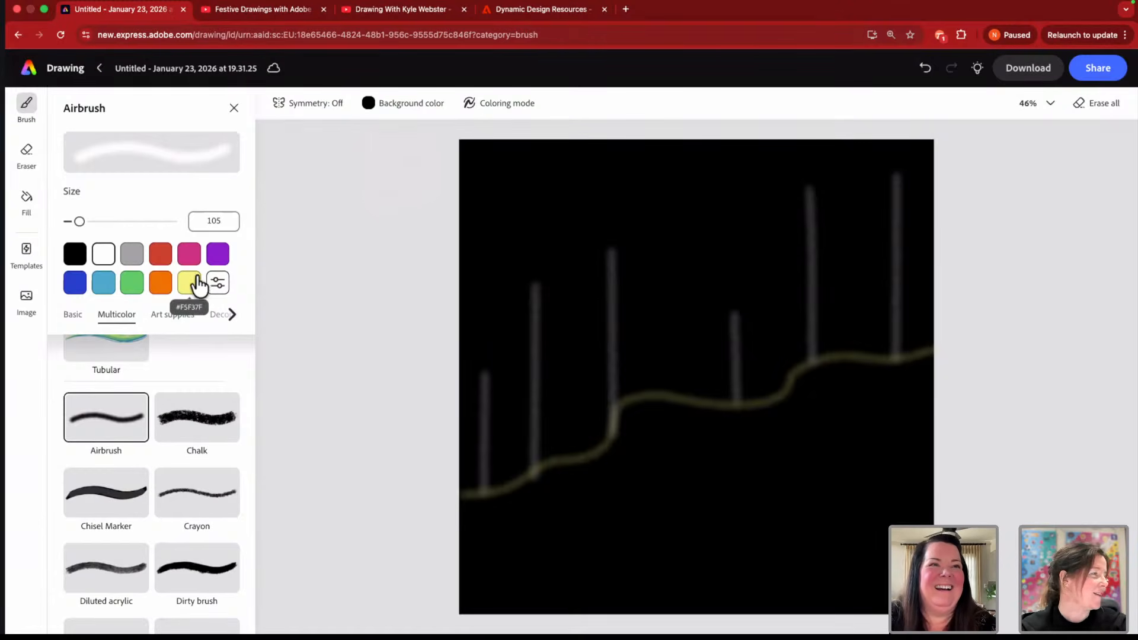
# - Pick the light cyan swatch and paint a vertical stroke just right of each of the three leftmost white strokes
pyautogui.click(218, 284)
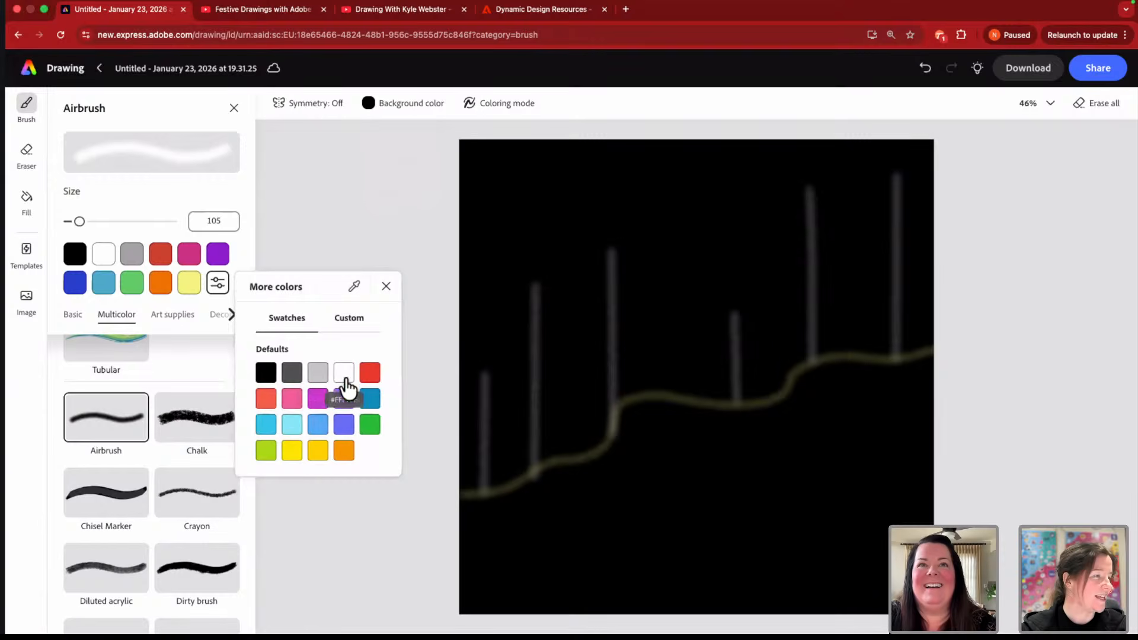
pyautogui.click(293, 429)
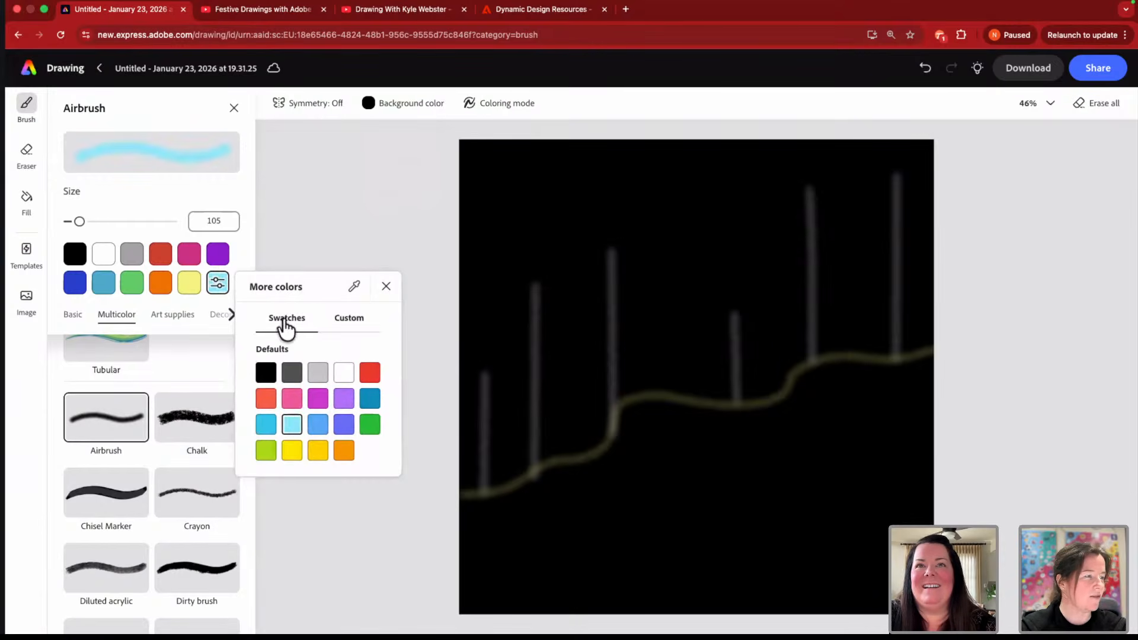
pyautogui.click(386, 287)
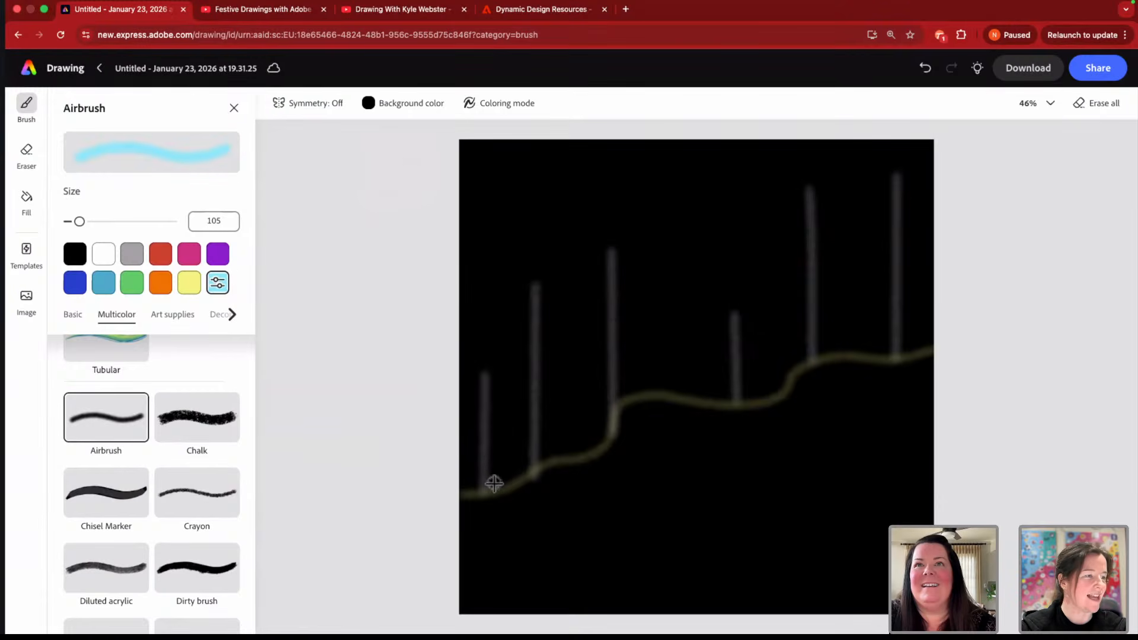
pyautogui.moveTo(493, 483); pyautogui.dragTo(495, 305)
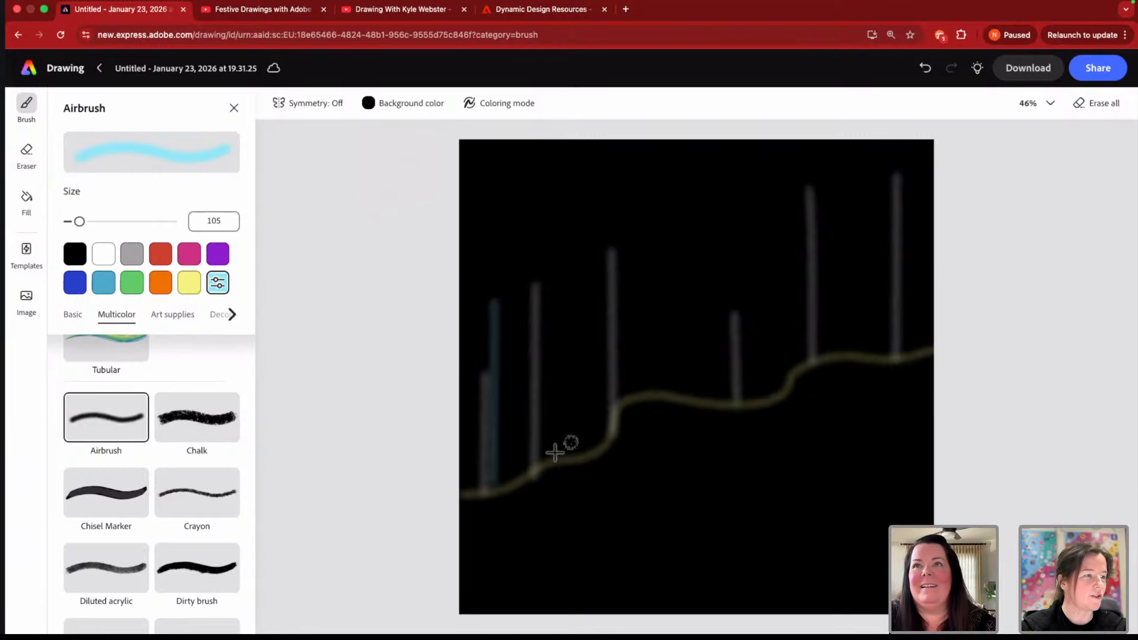
pyautogui.moveTo(543, 460); pyautogui.dragTo(544, 251)
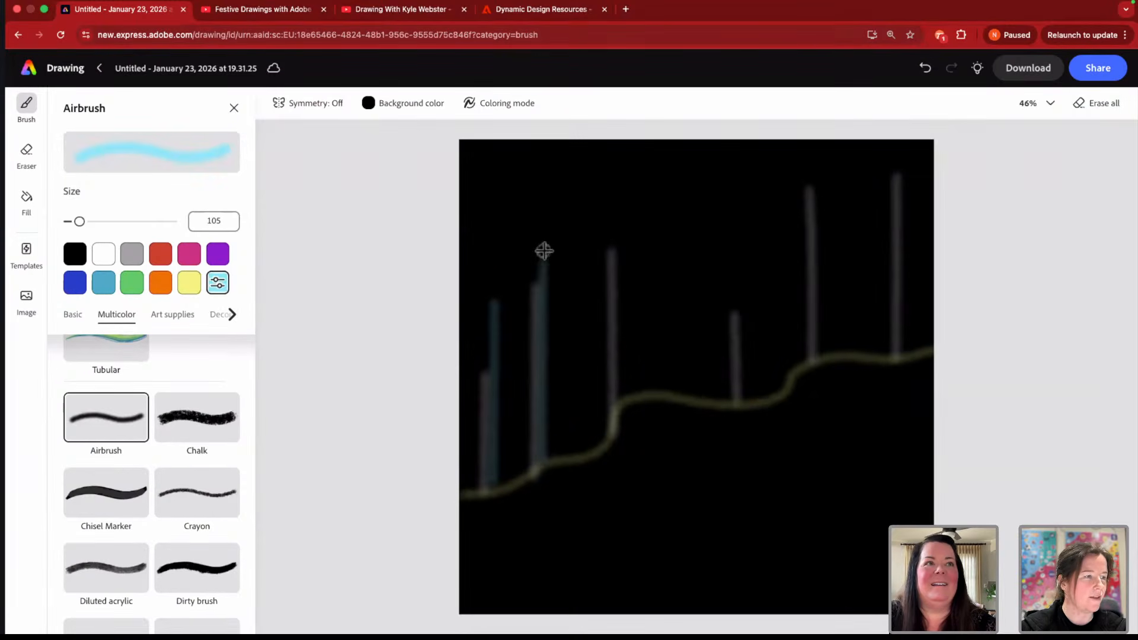
pyautogui.moveTo(624, 393); pyautogui.dragTo(624, 282)
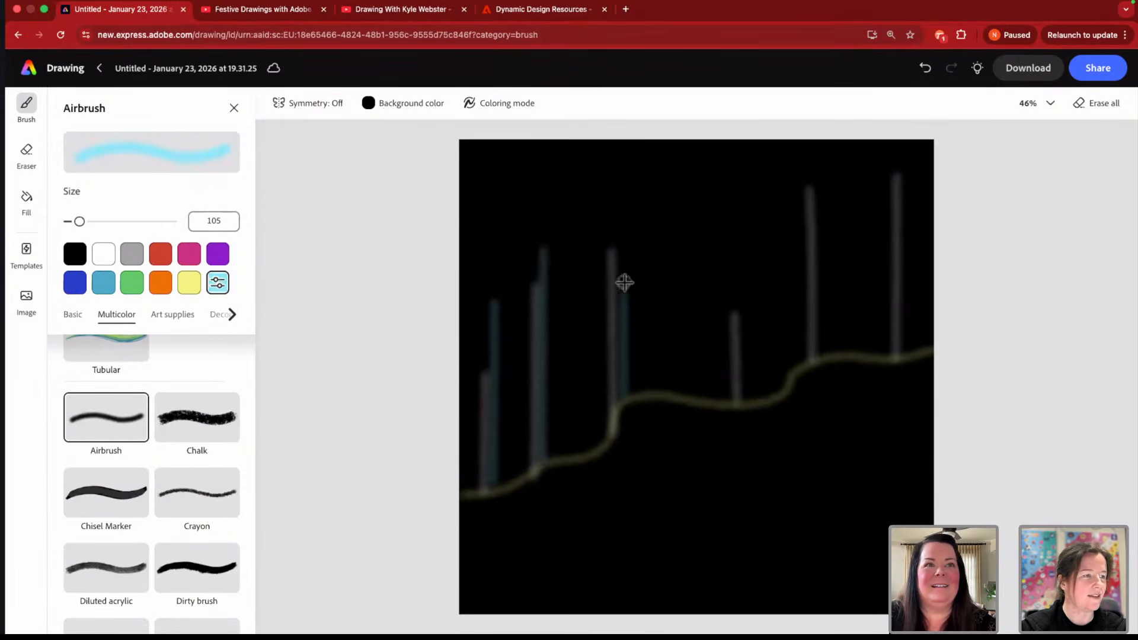
# - Set the brush size to 116 and paint light cyan strokes beside the three rightmost white ones, plus one between the last two
pyautogui.moveTo(80, 221); pyautogui.dragTo(93, 221)
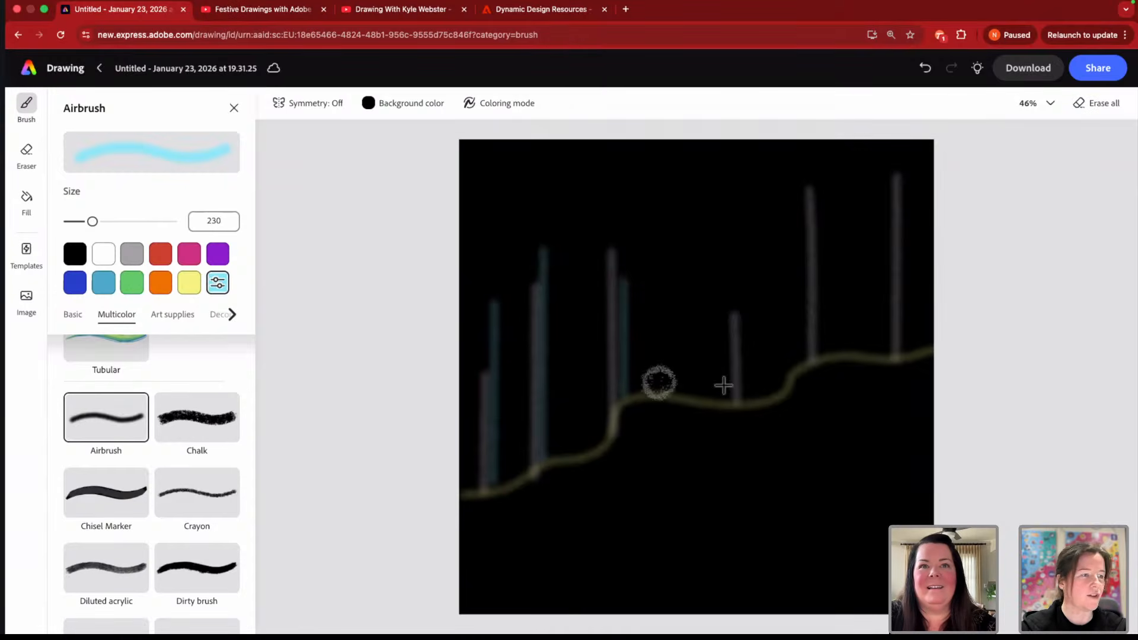
pyautogui.click(80, 221)
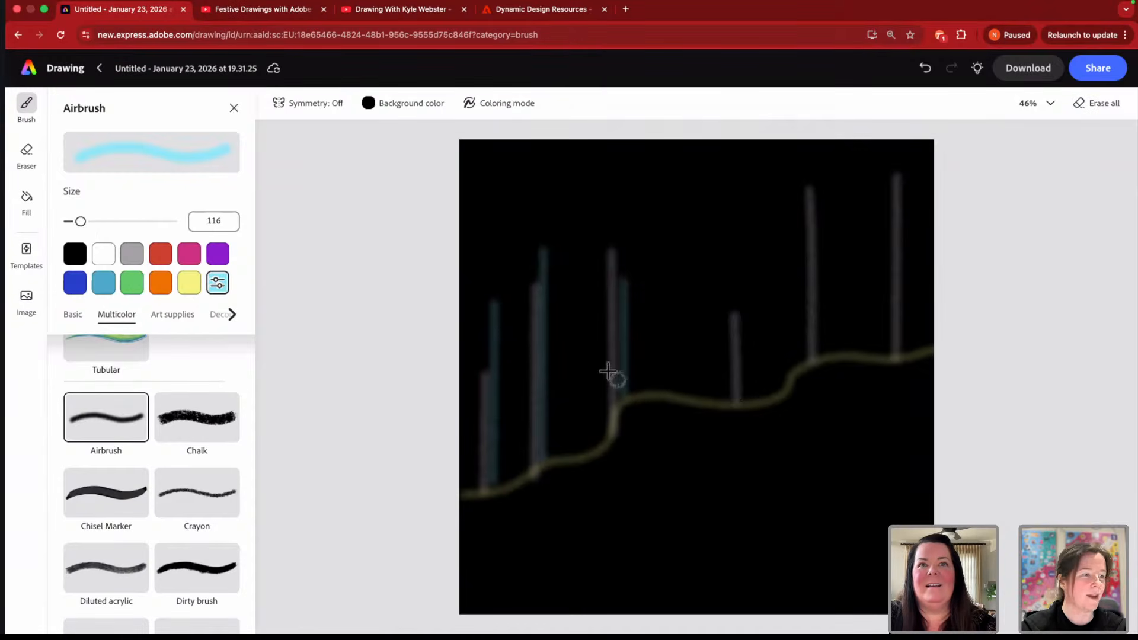
pyautogui.moveTo(746, 398); pyautogui.dragTo(742, 270)
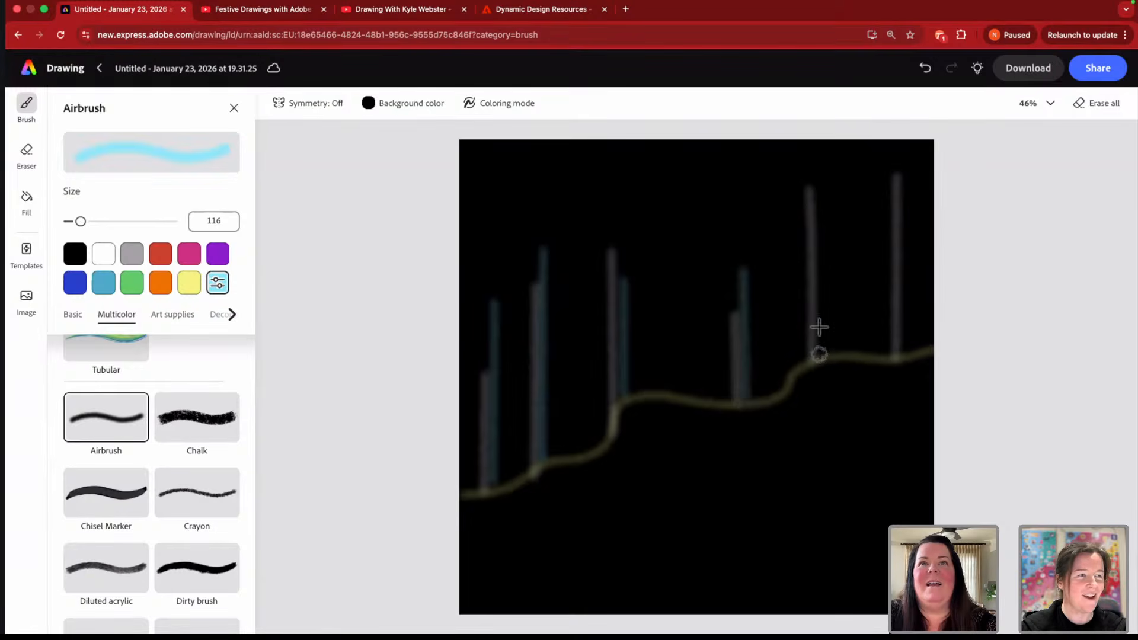
pyautogui.moveTo(819, 354); pyautogui.dragTo(814, 237)
pyautogui.moveTo(907, 352); pyautogui.dragTo(904, 241)
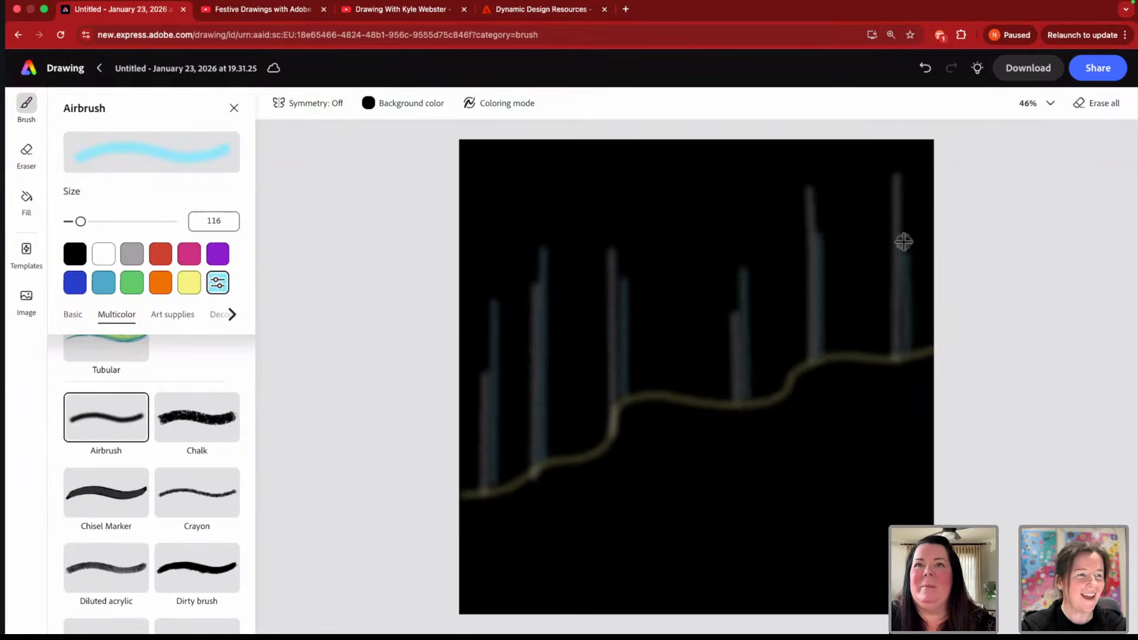
pyautogui.moveTo(863, 353); pyautogui.dragTo(860, 265)
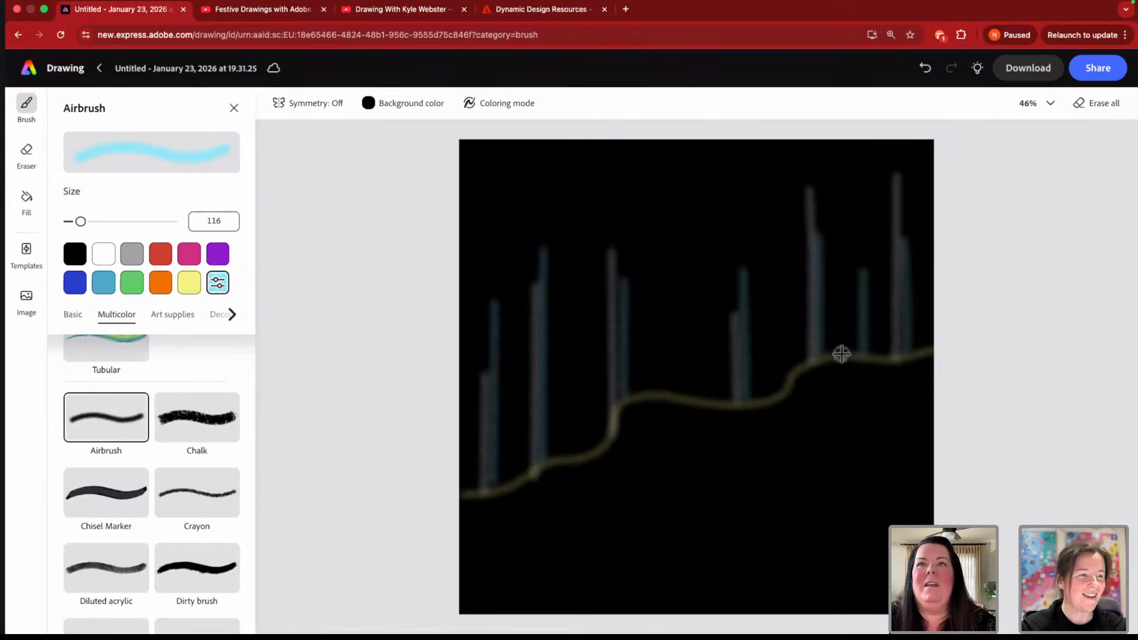
# - Paint five more light cyan vertical strokes in the gaps between existing streaks, making the one just left of the canvas center tall
pyautogui.moveTo(841, 353); pyautogui.dragTo(840, 291)
pyautogui.moveTo(776, 391); pyautogui.dragTo(777, 320)
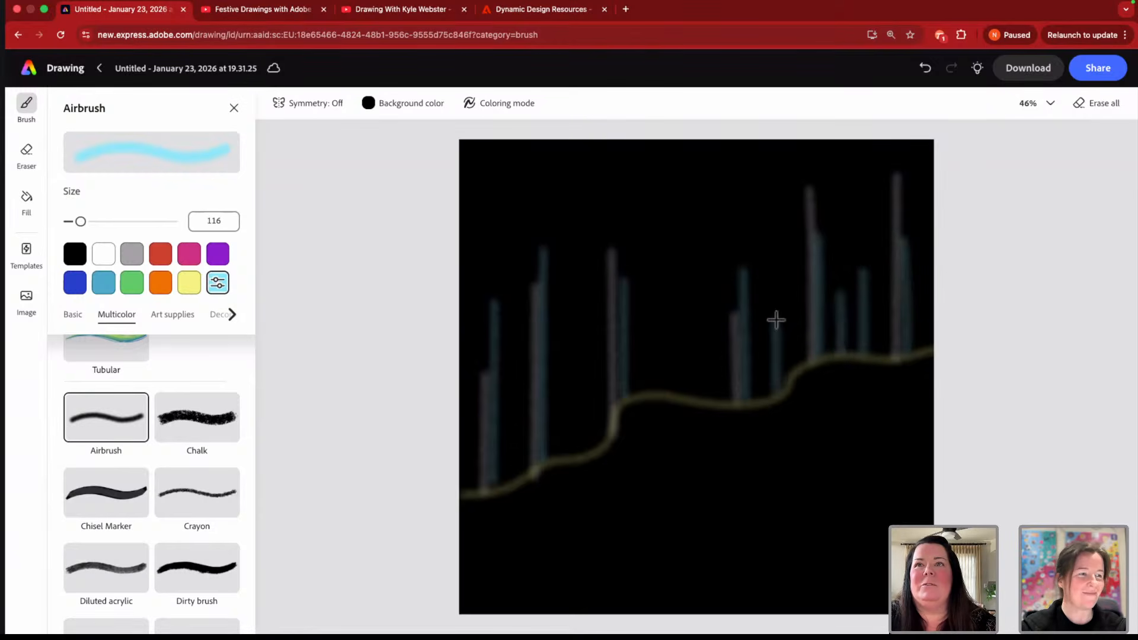
pyautogui.moveTo(703, 399); pyautogui.dragTo(702, 345)
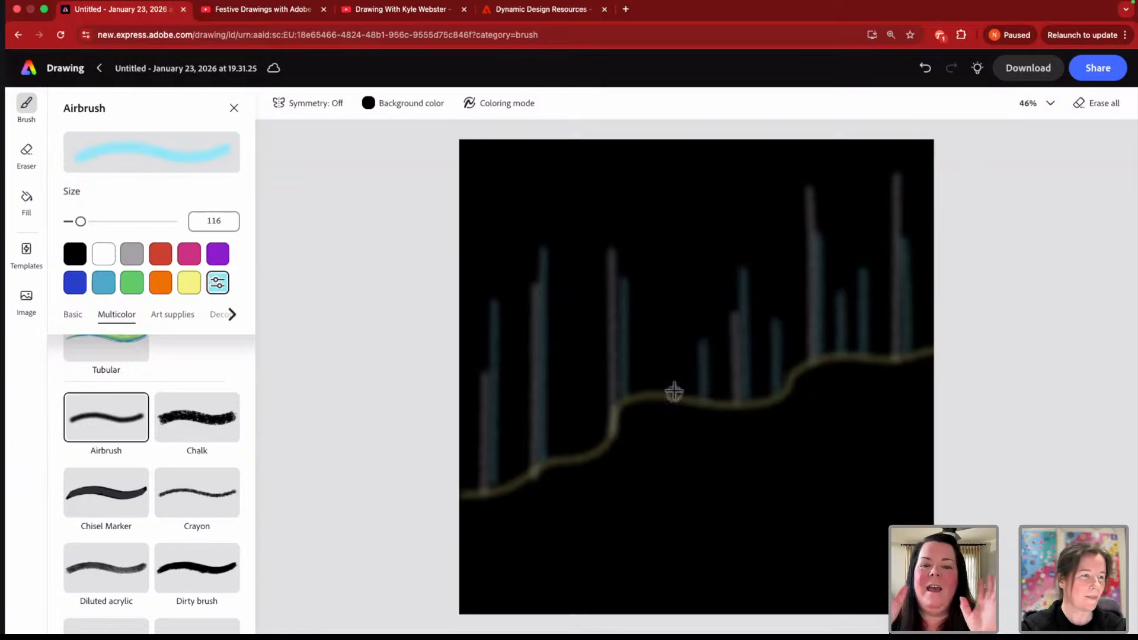
pyautogui.moveTo(673, 392); pyautogui.dragTo(672, 214)
pyautogui.moveTo(581, 440); pyautogui.dragTo(581, 388)
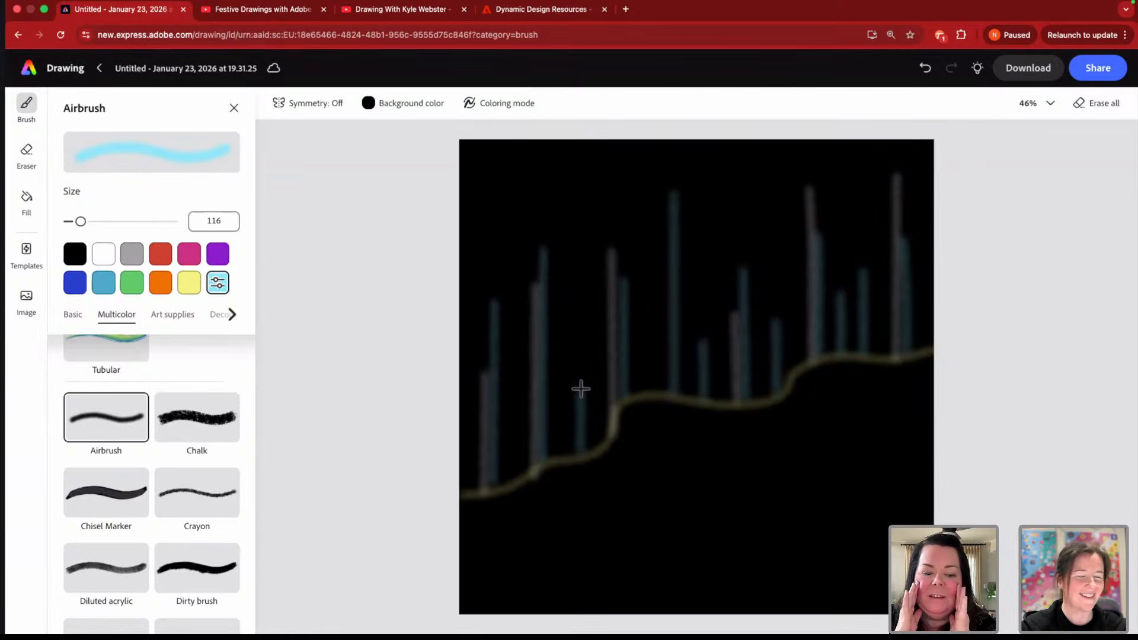
# - Set the airbrush to a custom pale purple by lightening the default purple swatch
pyautogui.click(132, 288)
pyautogui.click(189, 283)
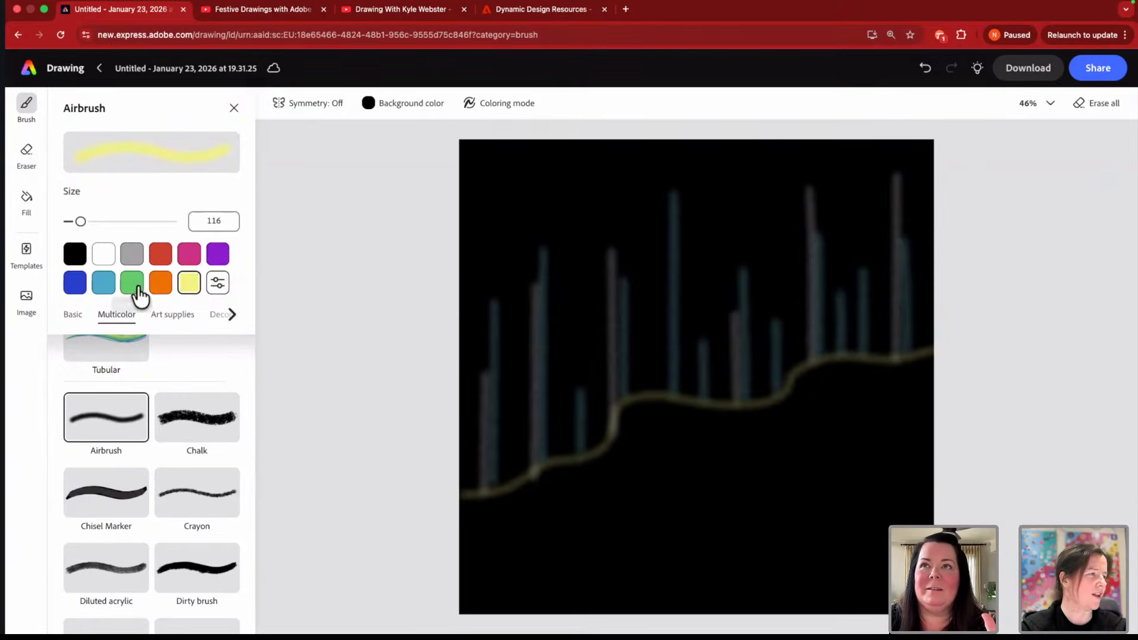
pyautogui.click(217, 282)
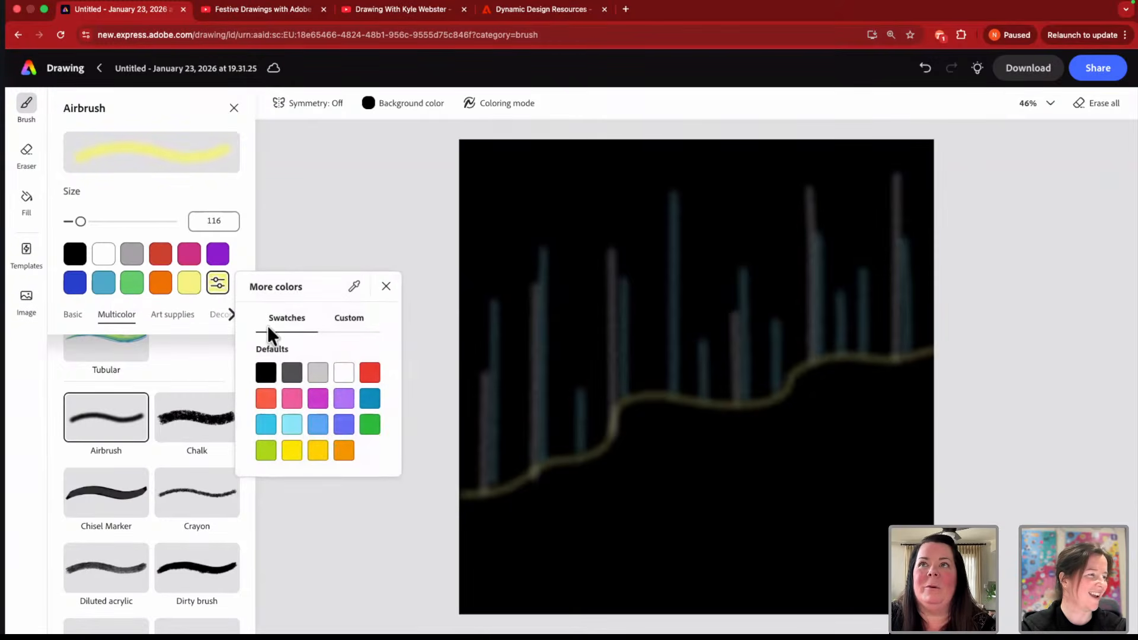
pyautogui.click(344, 400)
pyautogui.click(350, 320)
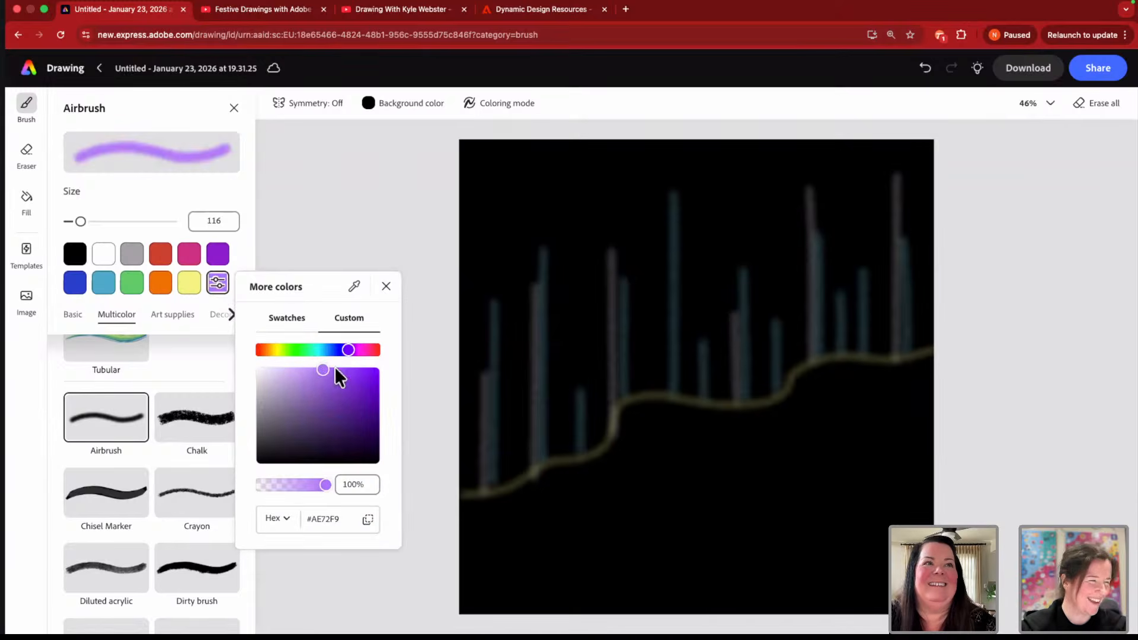
pyautogui.moveTo(322, 368); pyautogui.dragTo(302, 365)
pyautogui.click(386, 286)
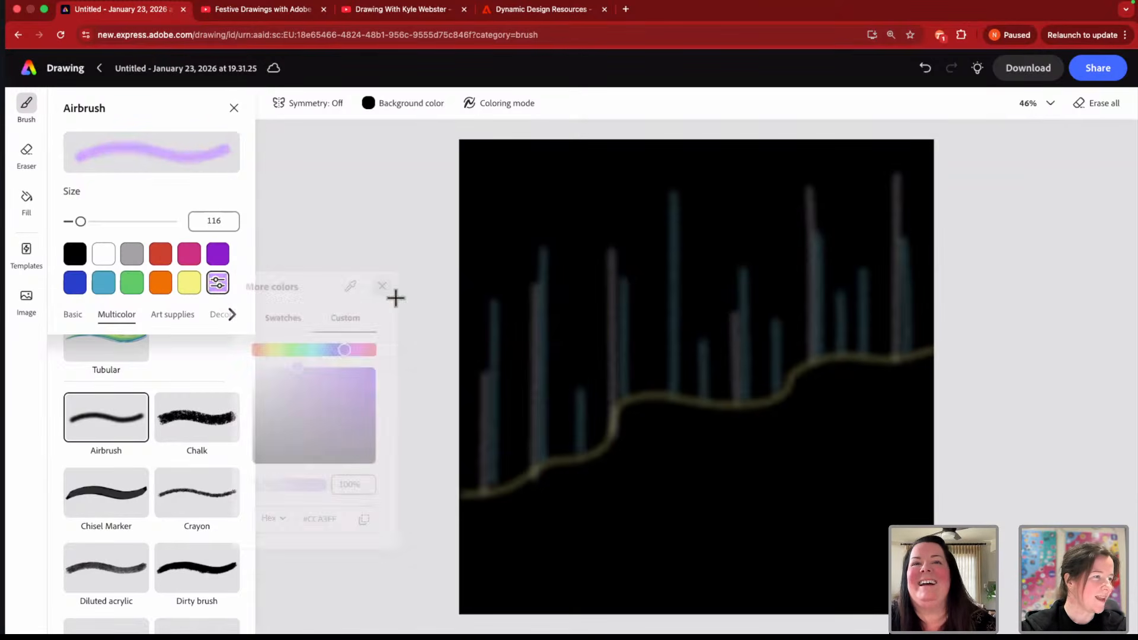
# - Paint six pale purple vertical strokes of varied heights between the streaks left of the tallest cyan one, undoing the first attempt
pyautogui.moveTo(503, 479); pyautogui.dragTo(509, 349)
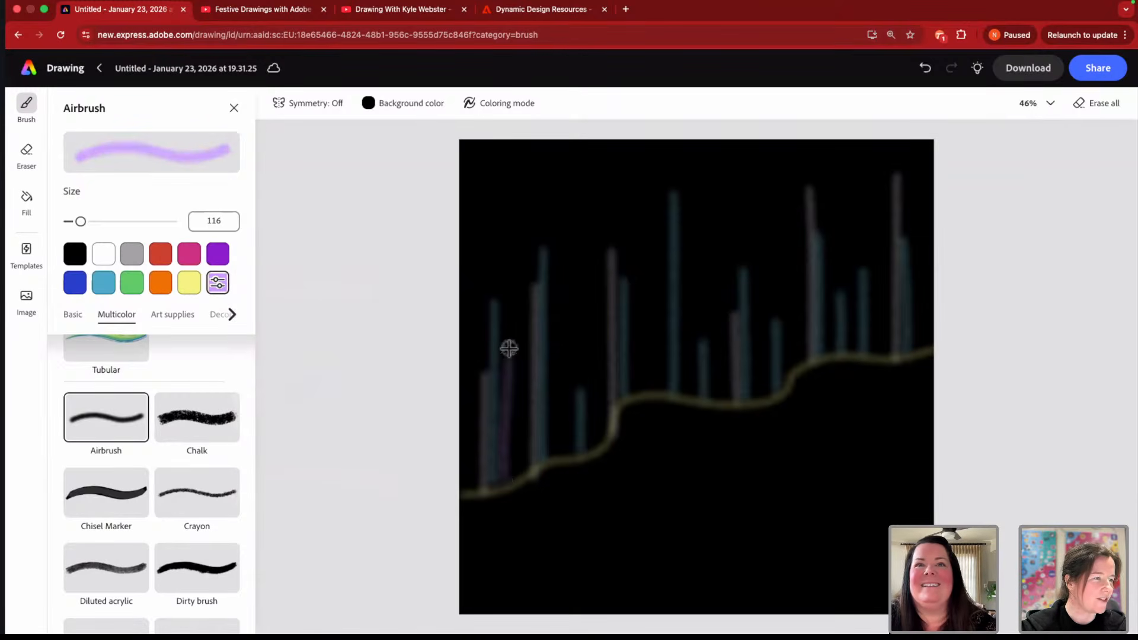
pyautogui.press('super+z')
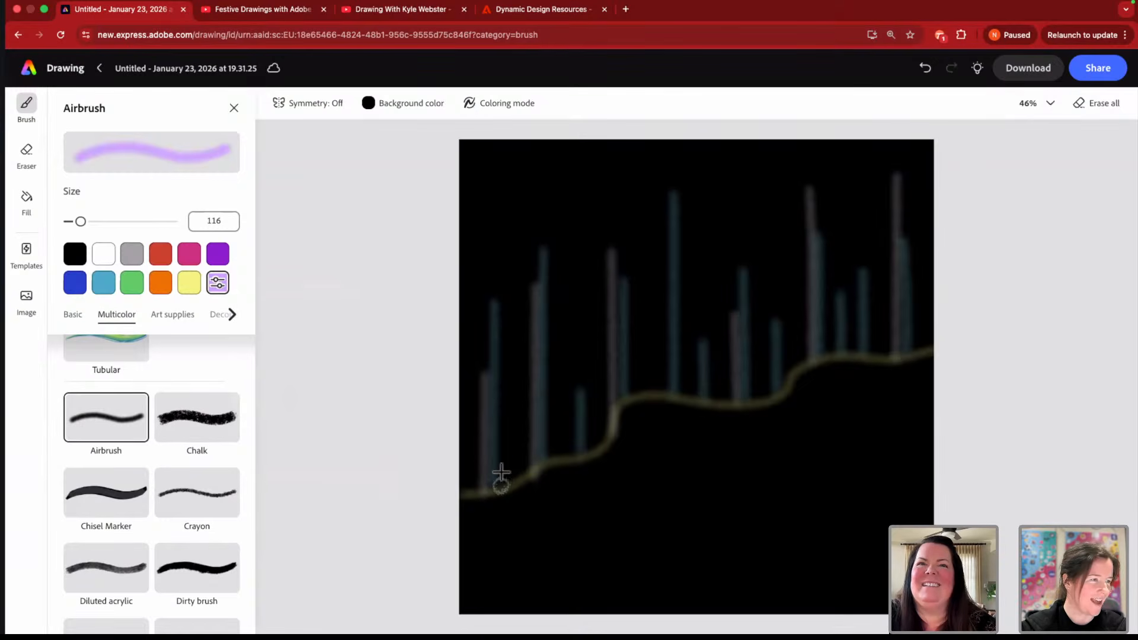
pyautogui.moveTo(501, 472); pyautogui.dragTo(500, 368)
pyautogui.moveTo(519, 479); pyautogui.dragTo(518, 335)
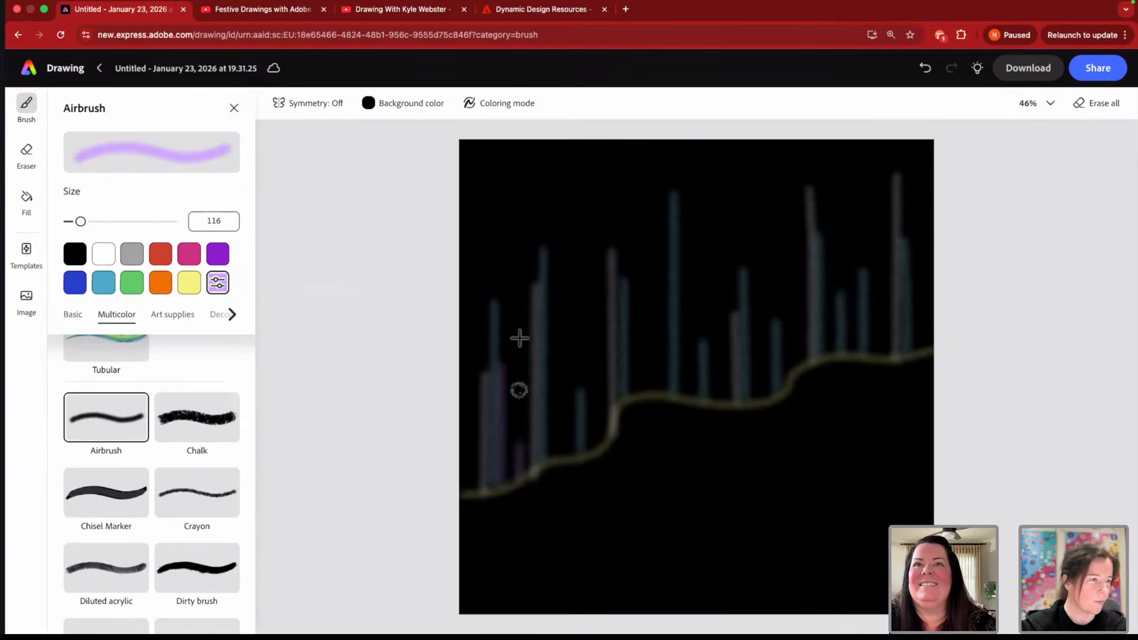
pyautogui.moveTo(556, 455); pyautogui.dragTo(557, 288)
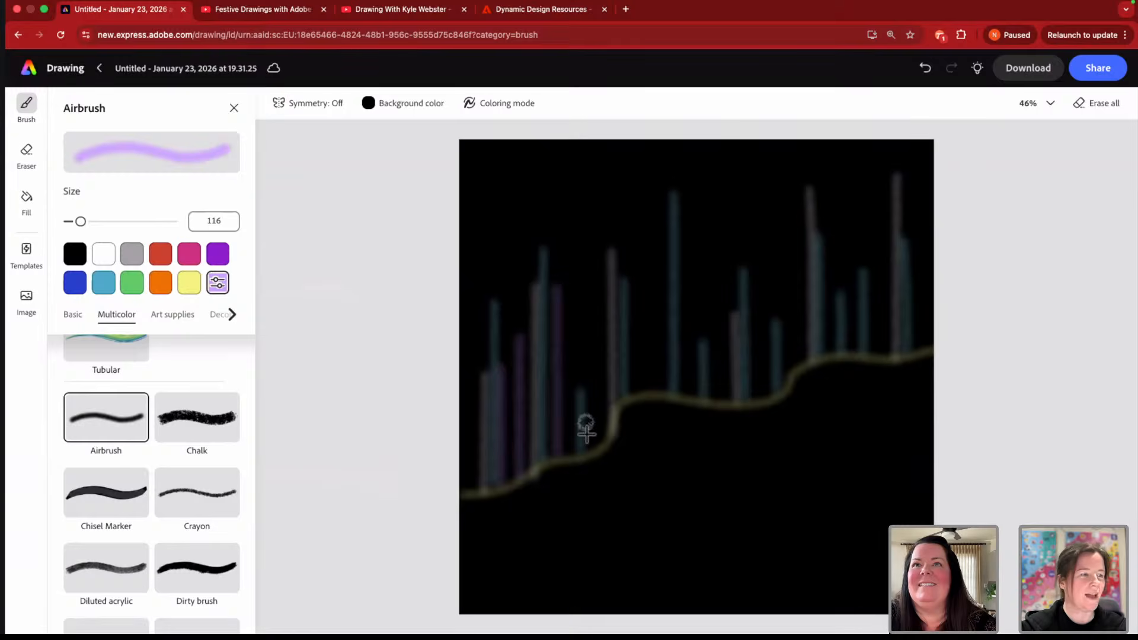
pyautogui.moveTo(596, 453); pyautogui.dragTo(596, 279)
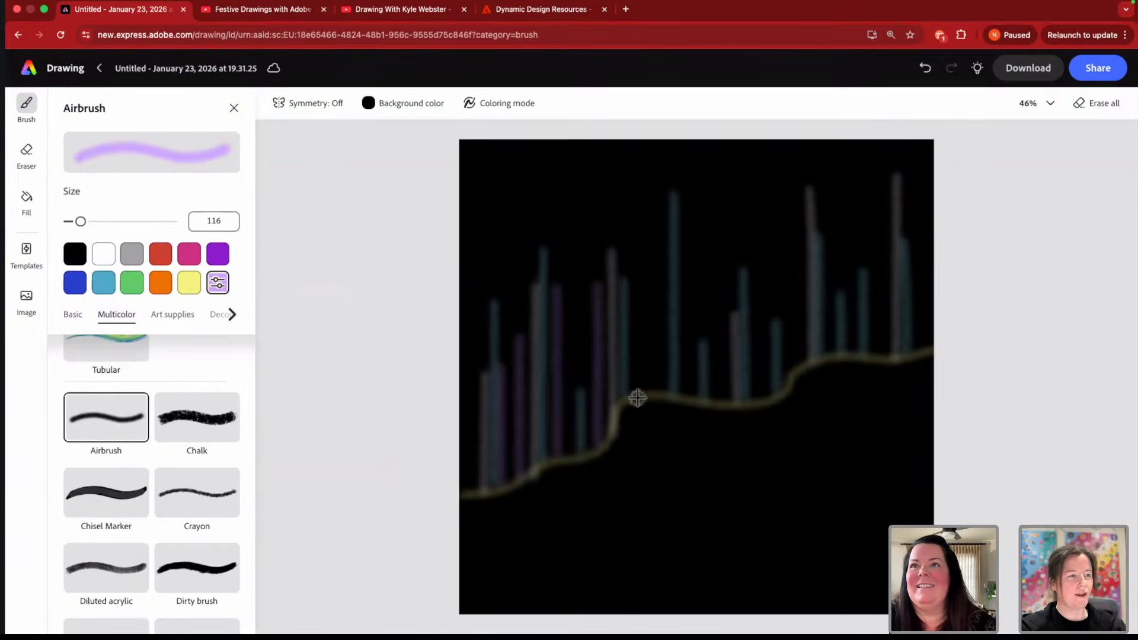
pyautogui.moveTo(639, 390); pyautogui.dragTo(634, 246)
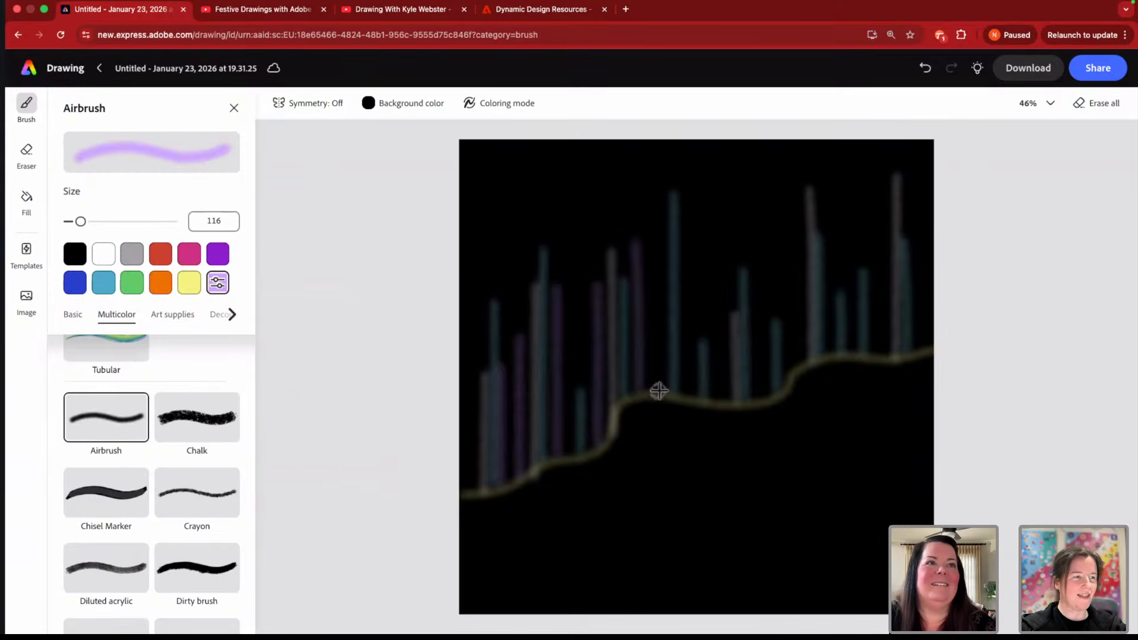
pyautogui.moveTo(658, 391); pyautogui.dragTo(660, 279)
# - Paint eight pale purple vertical strokes of varied heights from the tallest cyan streak across to the canvas's right edge
pyautogui.moveTo(691, 389); pyautogui.dragTo(695, 278)
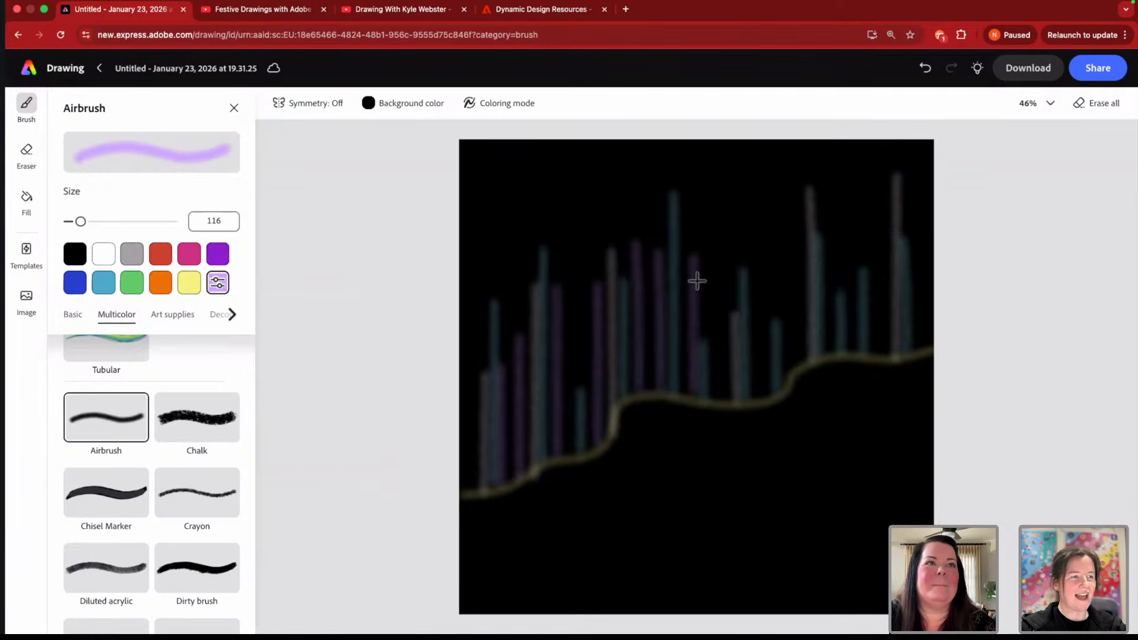
pyautogui.moveTo(729, 404); pyautogui.dragTo(723, 292)
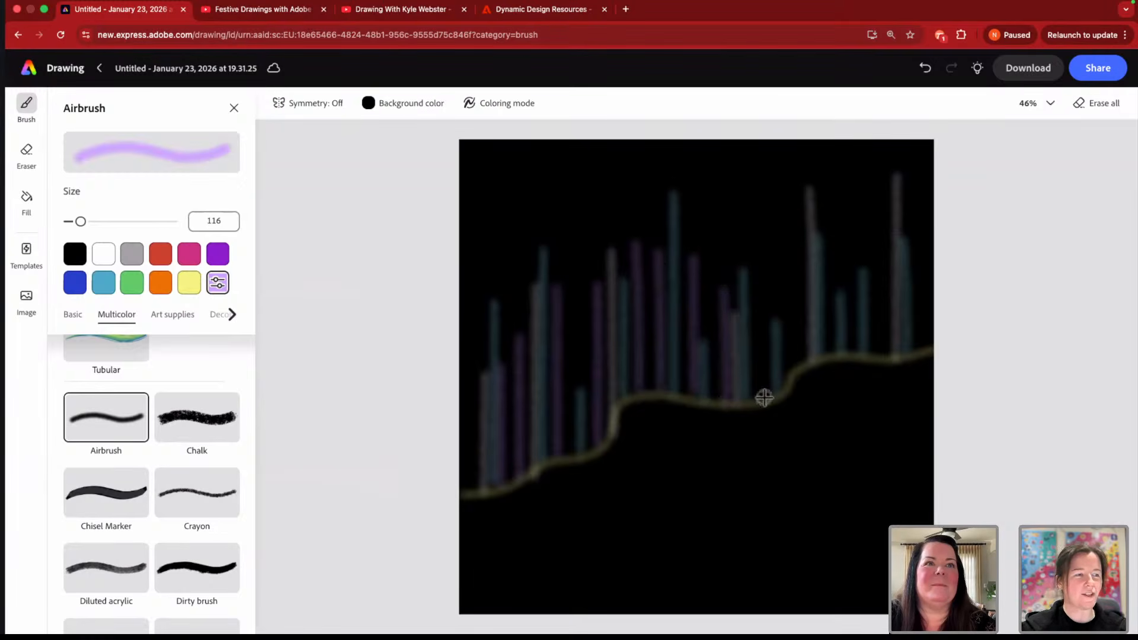
pyautogui.moveTo(762, 398); pyautogui.dragTo(763, 259)
pyautogui.moveTo(793, 368); pyautogui.dragTo(794, 273)
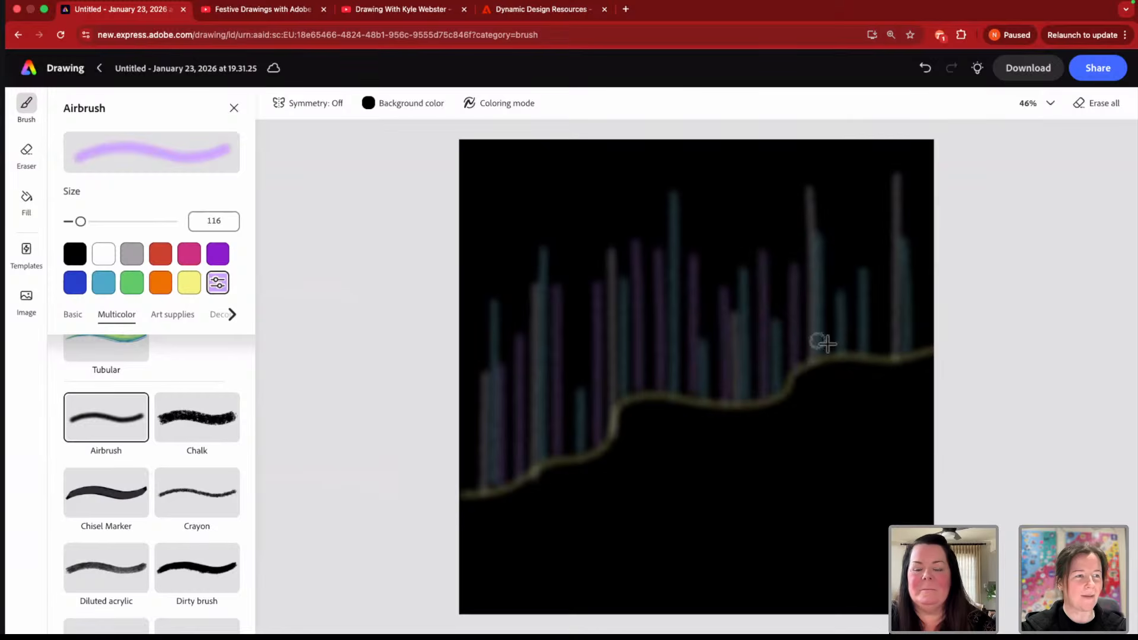
pyautogui.moveTo(831, 353); pyautogui.dragTo(829, 256)
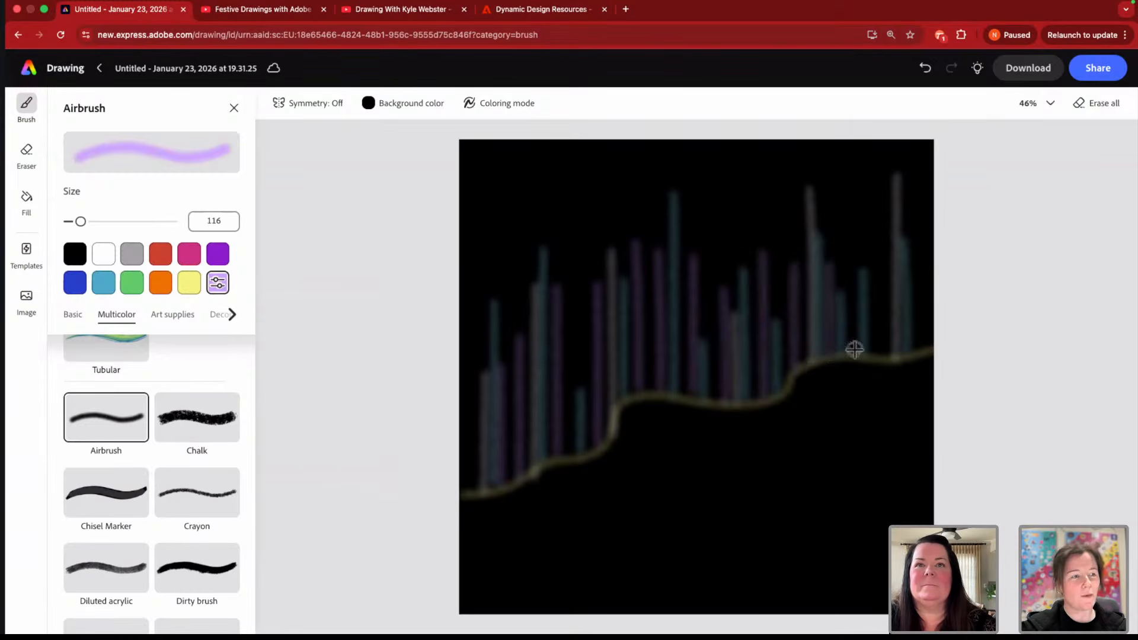
pyautogui.moveTo(879, 350); pyautogui.dragTo(880, 213)
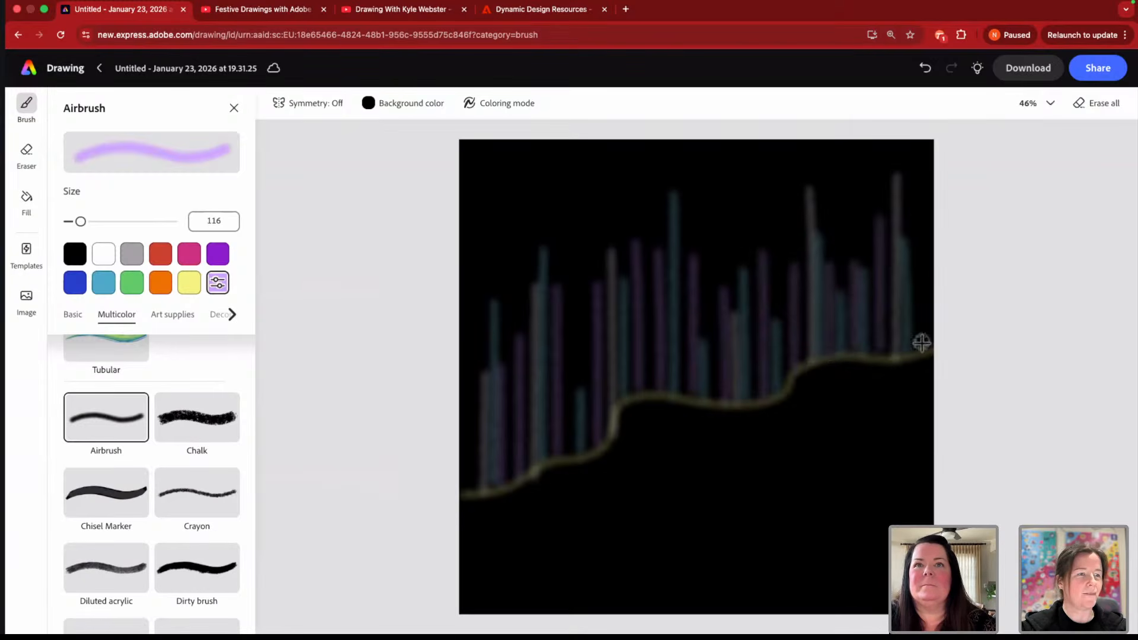
pyautogui.moveTo(922, 342); pyautogui.dragTo(919, 229)
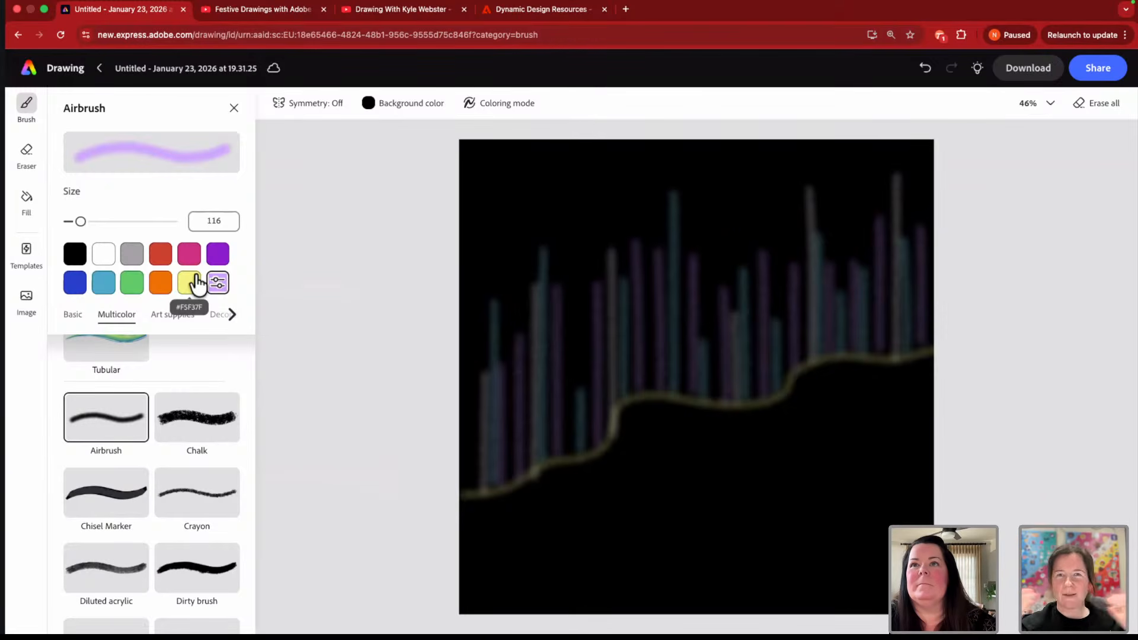
# - Set the airbrush to white at size 167 and paint over five of the existing white streaks to brighten and widen them
pyautogui.click(103, 256)
pyautogui.moveTo(81, 221); pyautogui.dragTo(86, 221)
pyautogui.moveTo(483, 491); pyautogui.dragTo(484, 386)
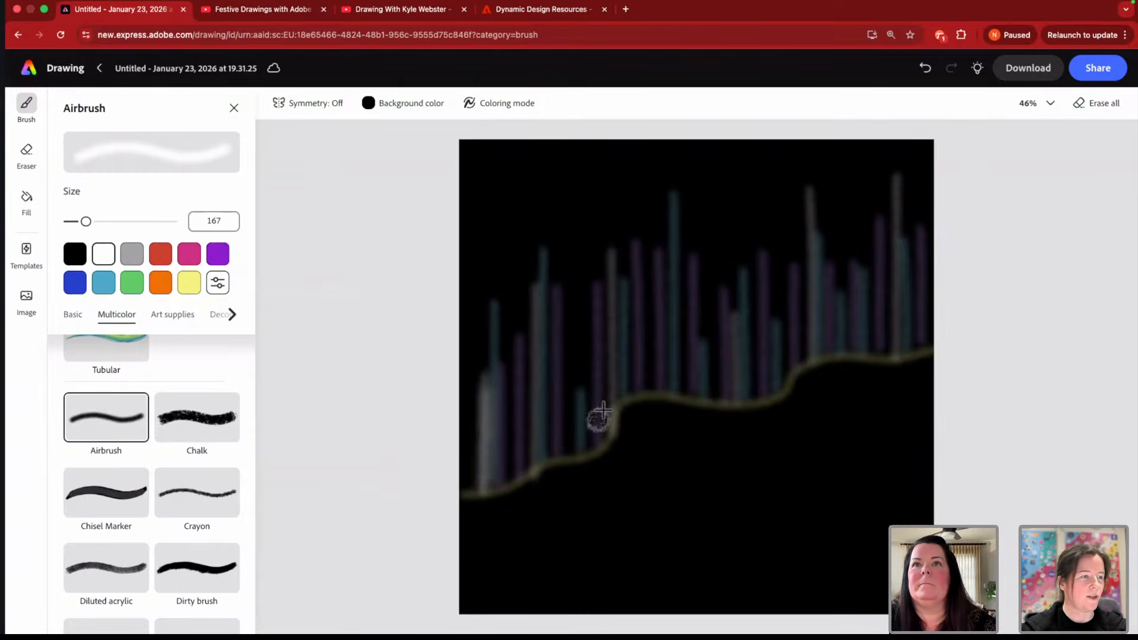
pyautogui.moveTo(614, 398); pyautogui.dragTo(613, 247)
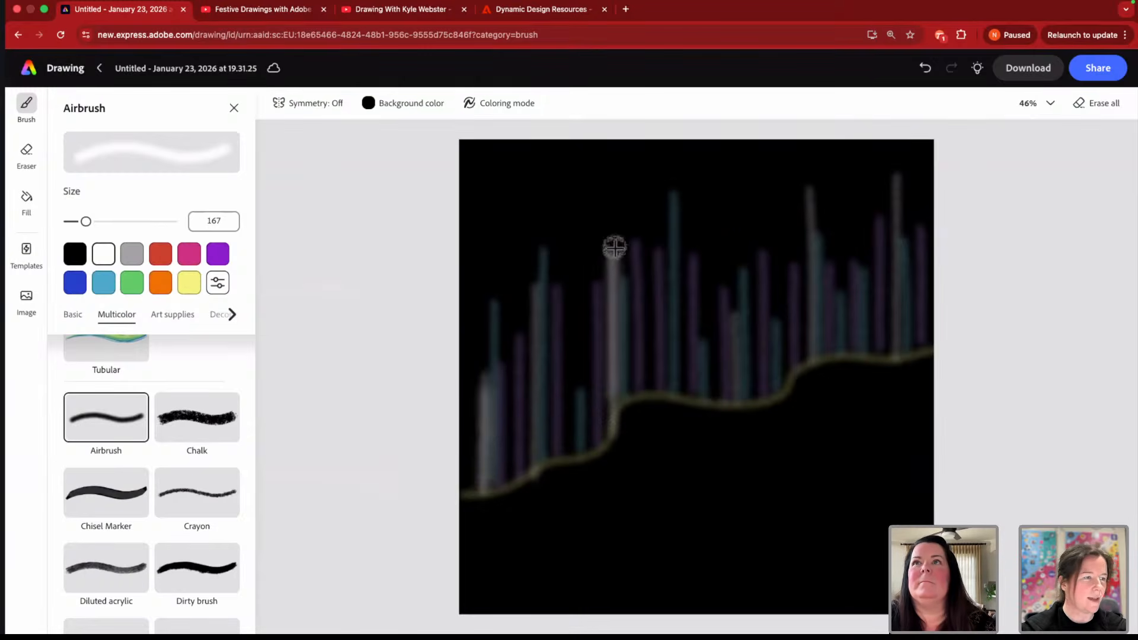
pyautogui.moveTo(737, 399); pyautogui.dragTo(737, 318)
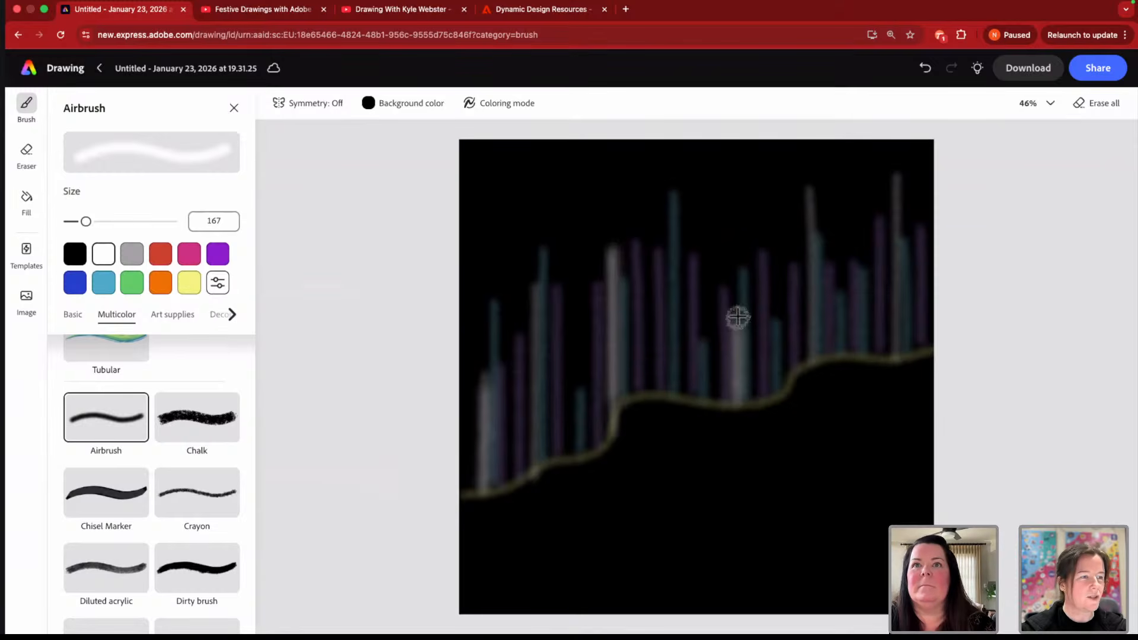
pyautogui.moveTo(813, 361); pyautogui.dragTo(808, 177)
pyautogui.moveTo(891, 349); pyautogui.dragTo(894, 198)
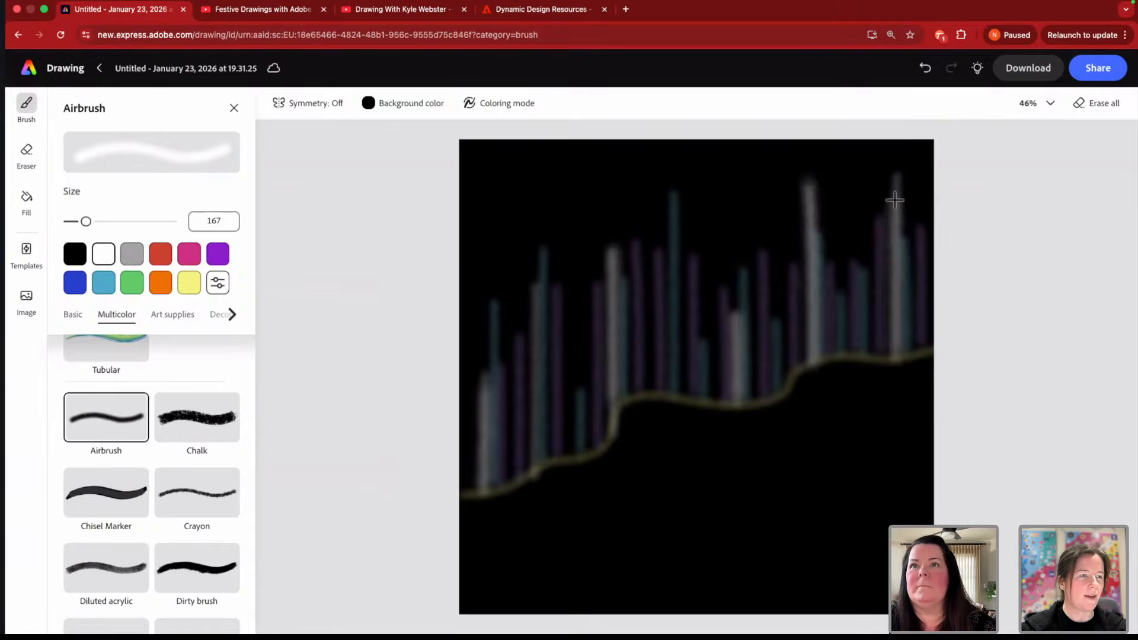
# - Pick the pale yellow #F5F37F and paint a layered vertical stroke on each side of the tallest cyan streak
pyautogui.click(188, 283)
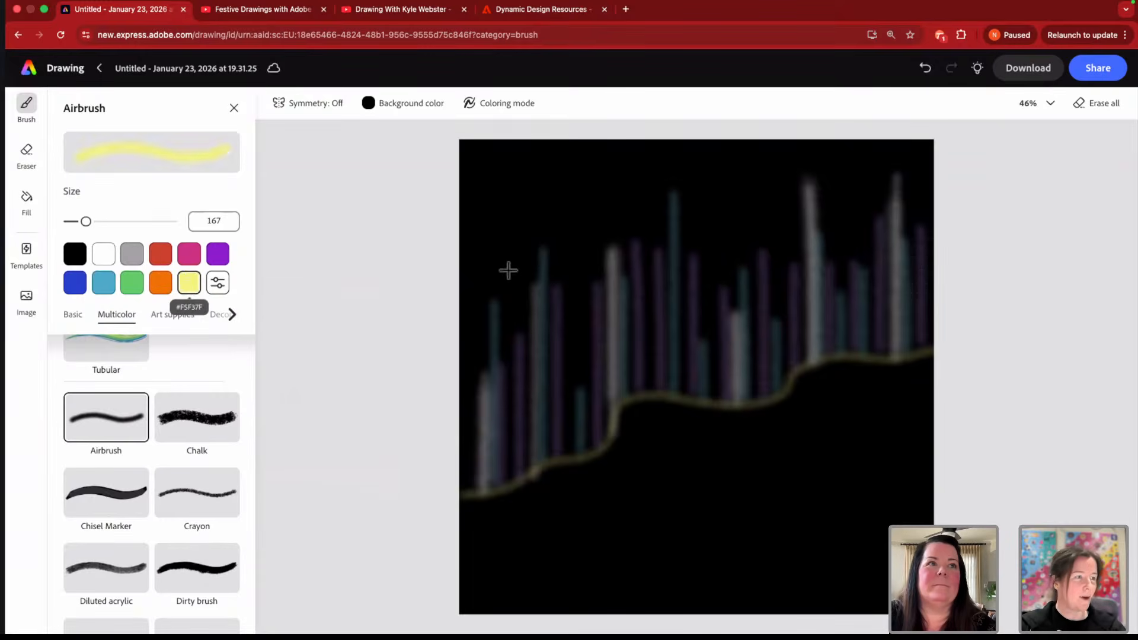
pyautogui.moveTo(634, 363)
pyautogui.mouseDown()
pyautogui.moveTo(645, 388)
pyautogui.moveTo(650, 332)
pyautogui.mouseUp()
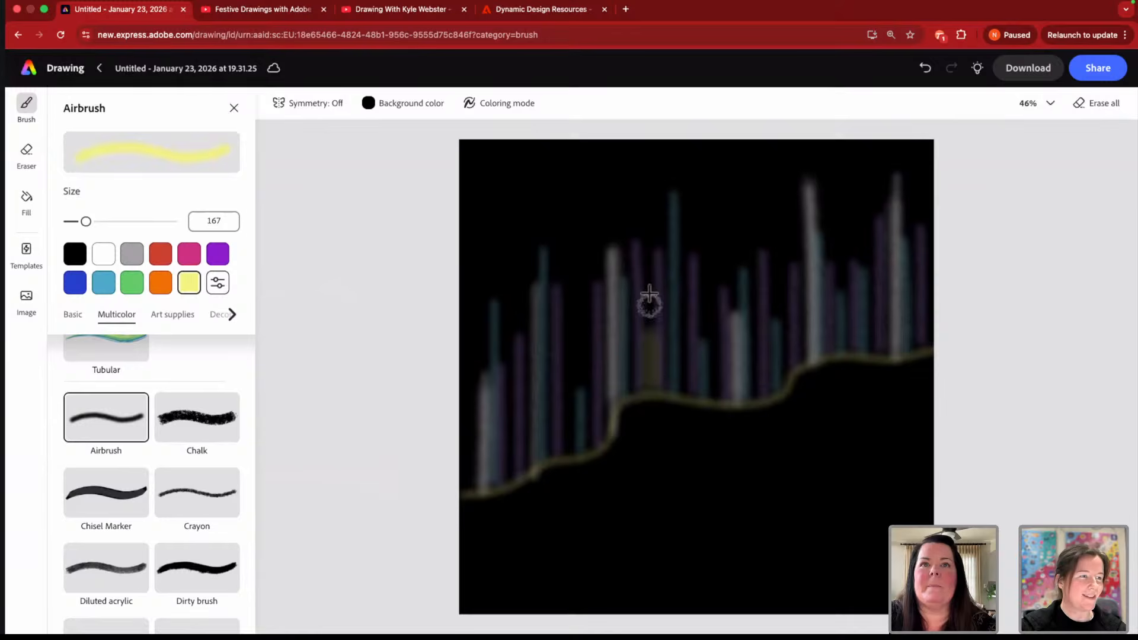
pyautogui.moveTo(649, 293); pyautogui.dragTo(650, 290)
pyautogui.moveTo(652, 385); pyautogui.dragTo(653, 284)
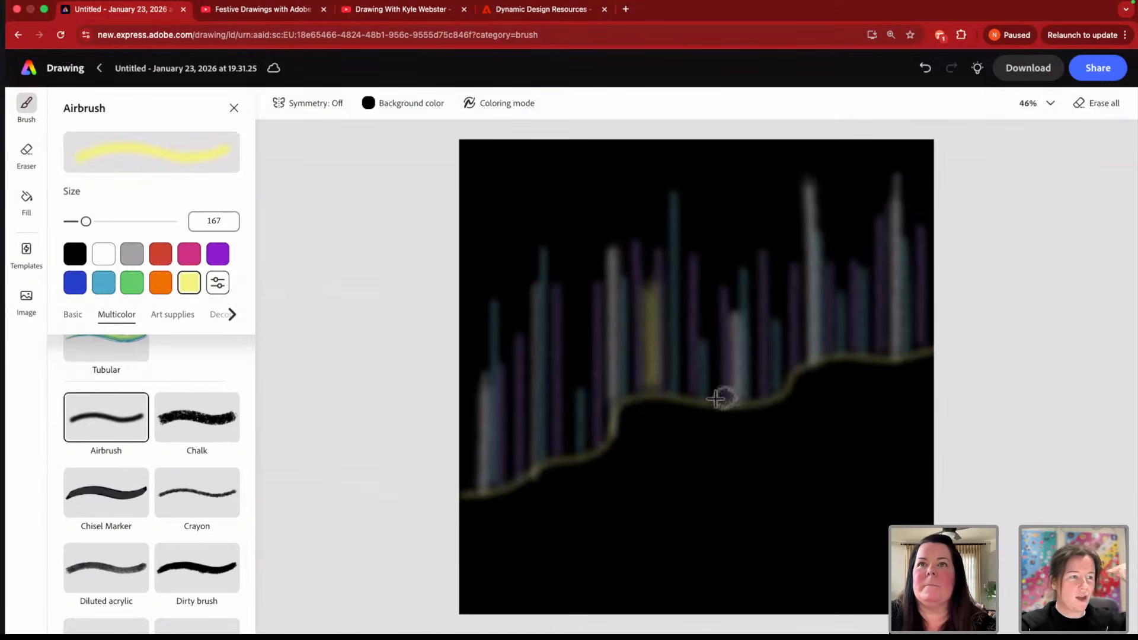
pyautogui.moveTo(716, 393)
pyautogui.mouseDown()
pyautogui.moveTo(709, 254)
pyautogui.moveTo(713, 358)
pyautogui.mouseUp()
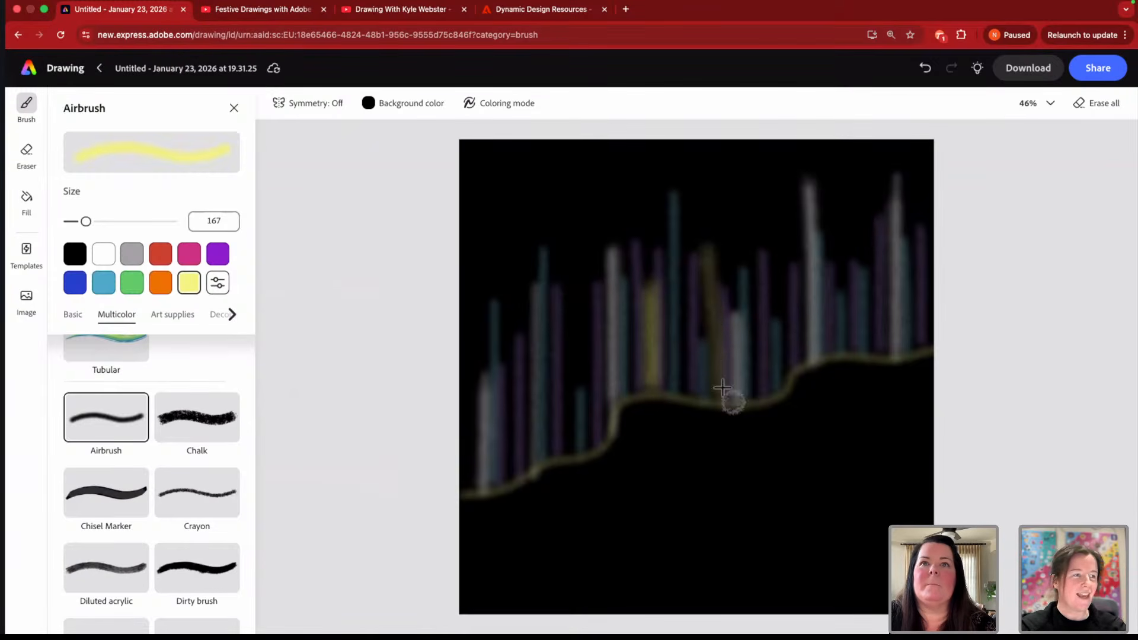
pyautogui.press('super+z')
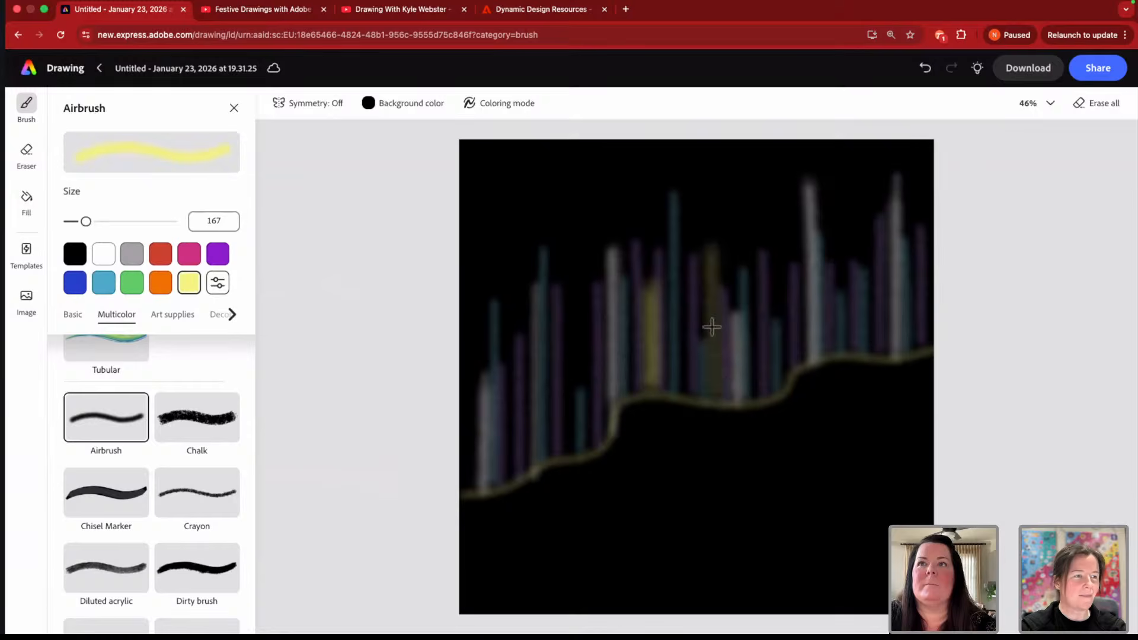
pyautogui.moveTo(716, 393); pyautogui.dragTo(716, 254)
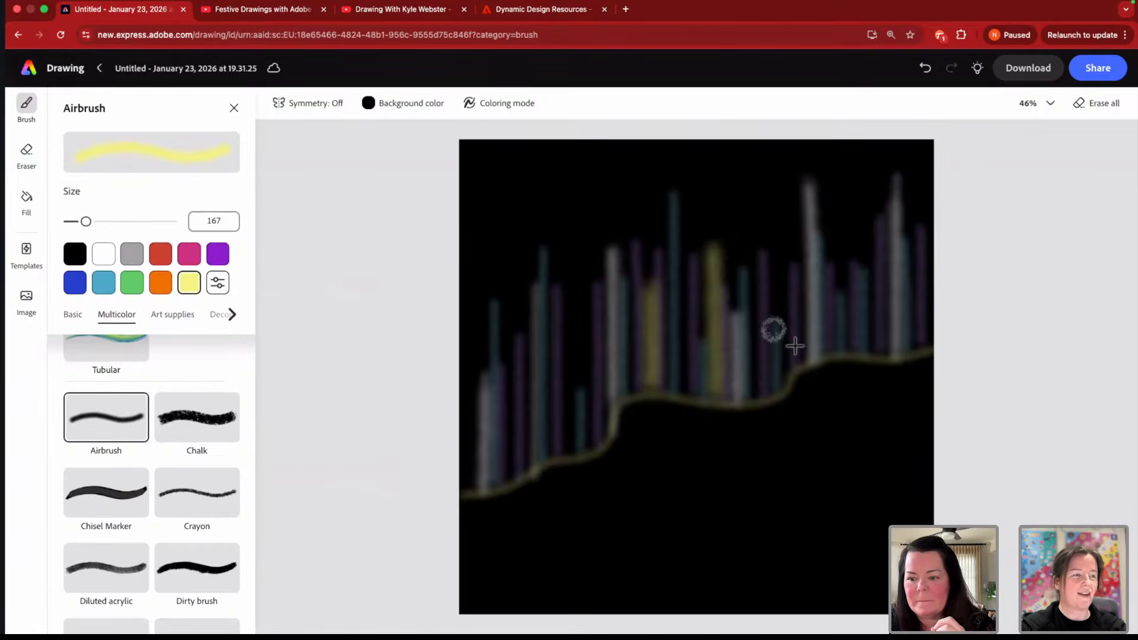
# - Paint three more yellow vertical strokes beside the rightmost white streak, in the canvas's left quarter and along its left edge, layering the last two
pyautogui.moveTo(872, 353); pyautogui.dragTo(869, 223)
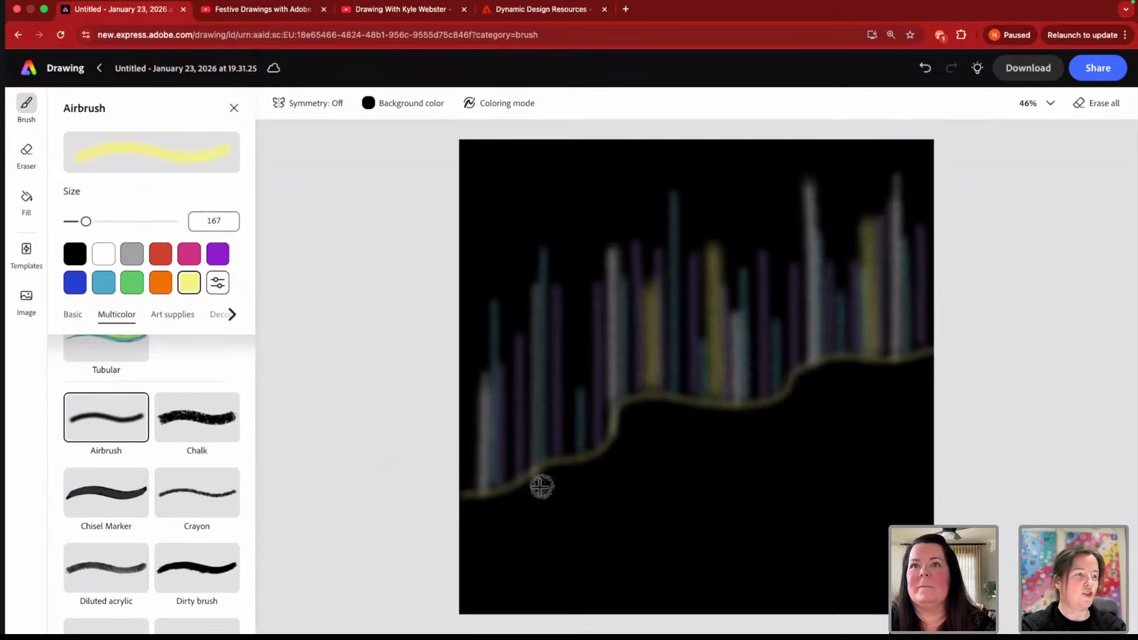
pyautogui.moveTo(569, 449); pyautogui.dragTo(569, 336)
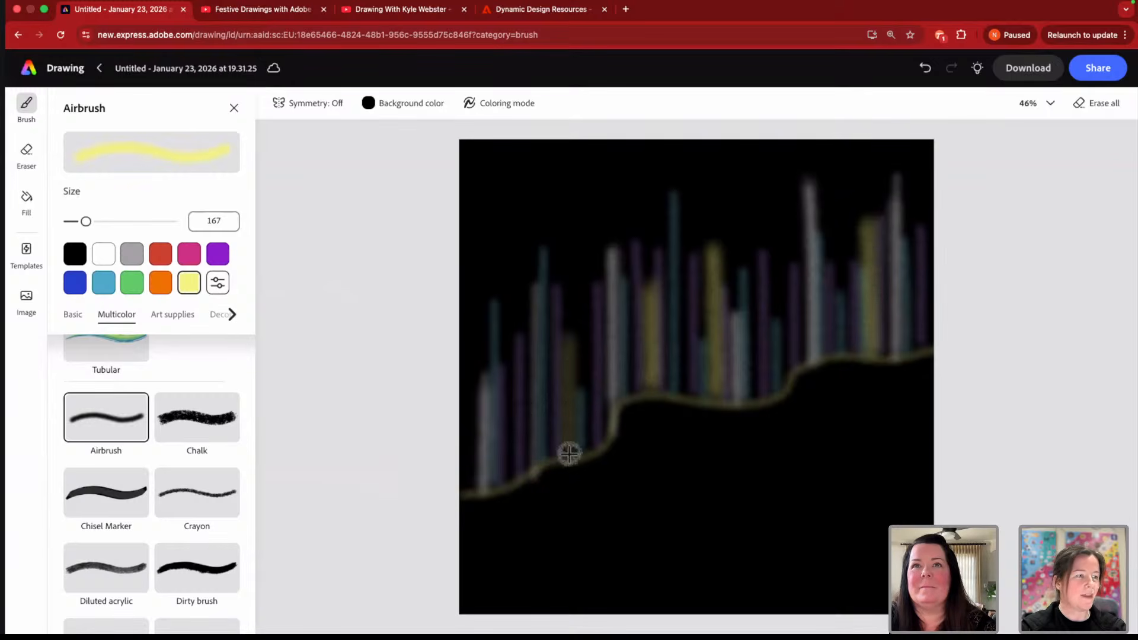
pyautogui.moveTo(569, 454); pyautogui.dragTo(569, 297)
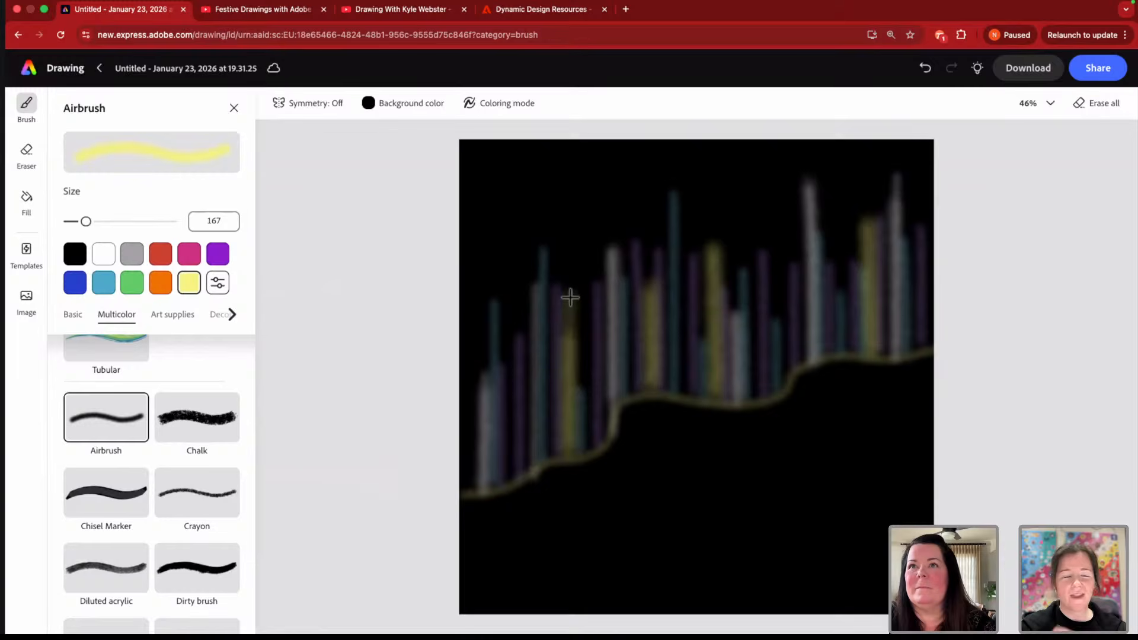
pyautogui.moveTo(467, 483)
pyautogui.mouseDown()
pyautogui.moveTo(470, 344)
pyautogui.moveTo(470, 439)
pyautogui.mouseUp()
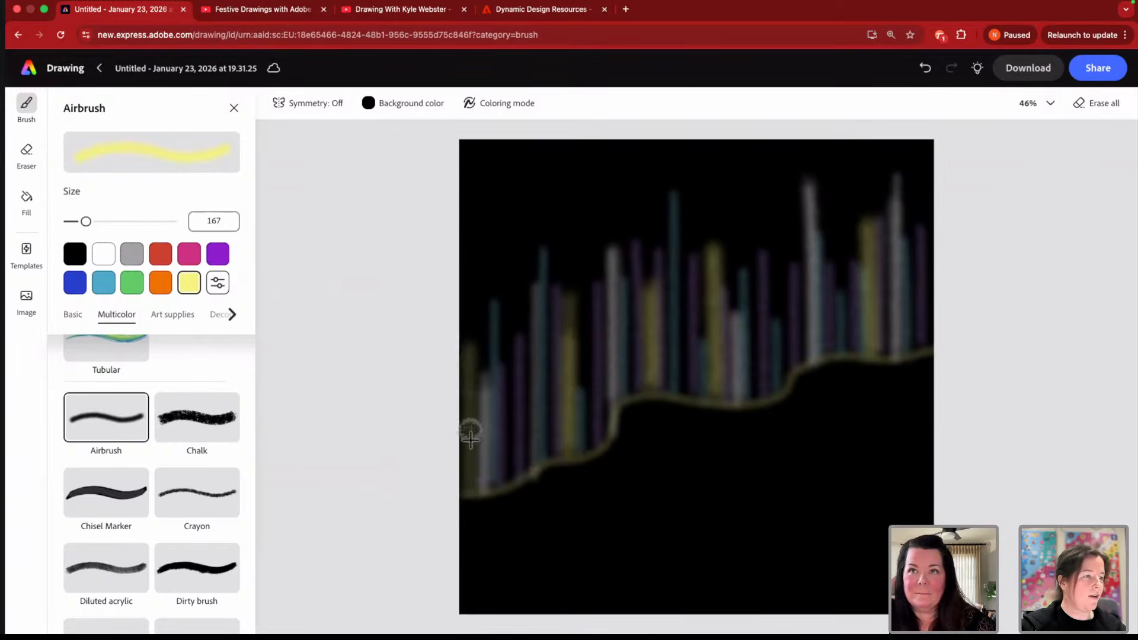
pyautogui.moveTo(470, 483); pyautogui.dragTo(474, 343)
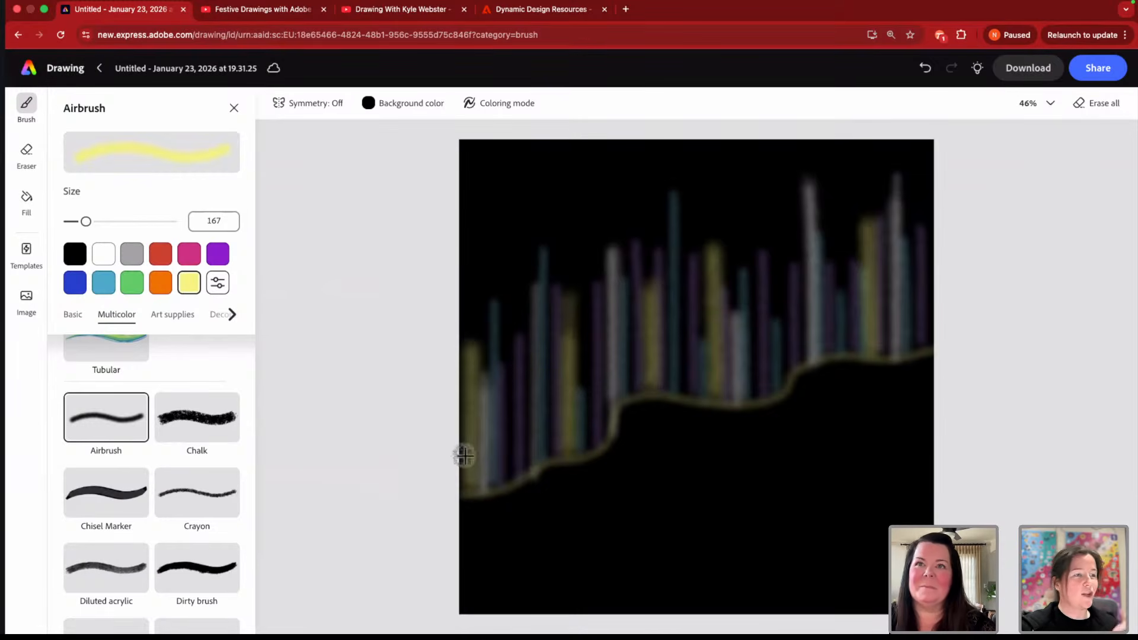
# - Remove the canvas's black background color so the light streaks sit on a transparent background
pyautogui.click(414, 112)
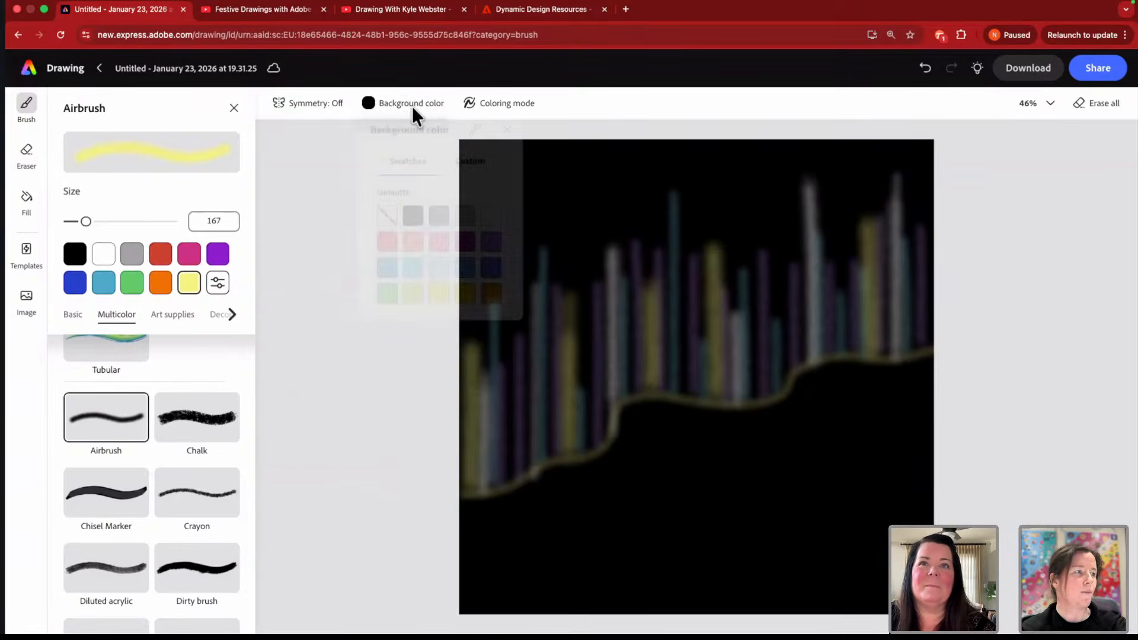
pyautogui.click(386, 221)
pyautogui.click(313, 186)
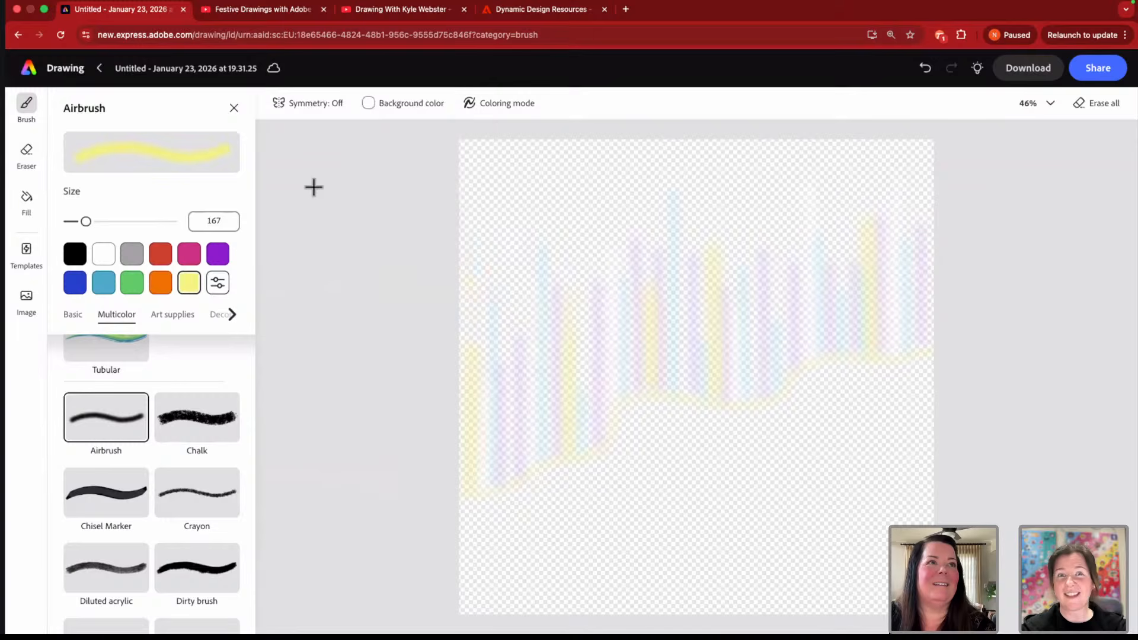
# - Rename the drawing as NL Foreground
pyautogui.click(197, 68)
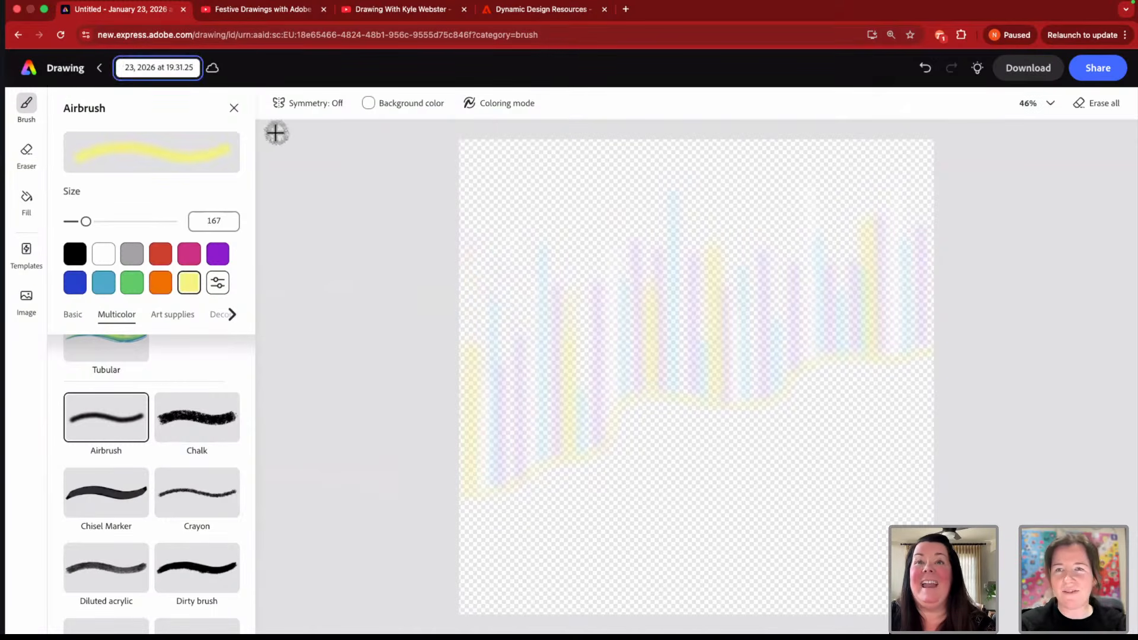
pyautogui.press('super+a')
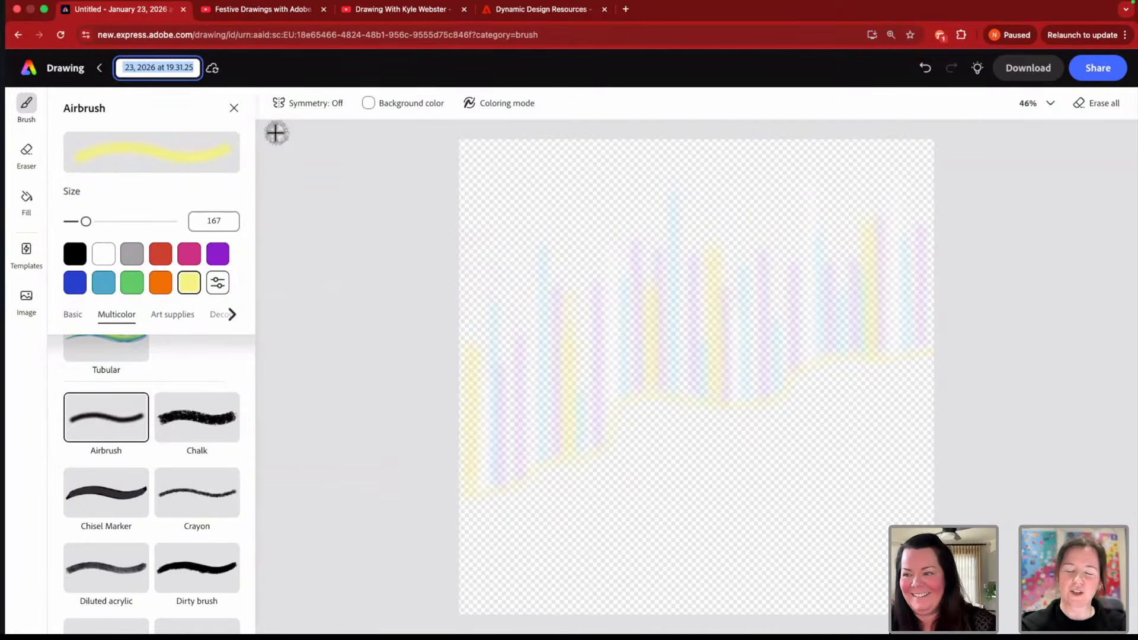
pyautogui.press('BackSpace')
pyautogui.write('L')
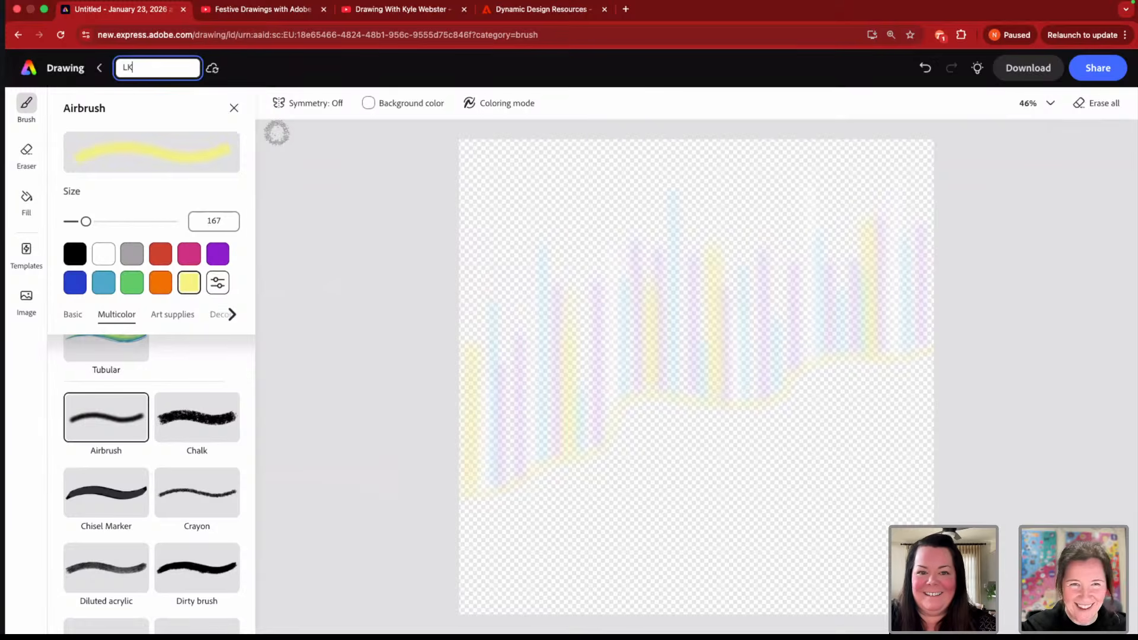
pyautogui.press('BackSpace')
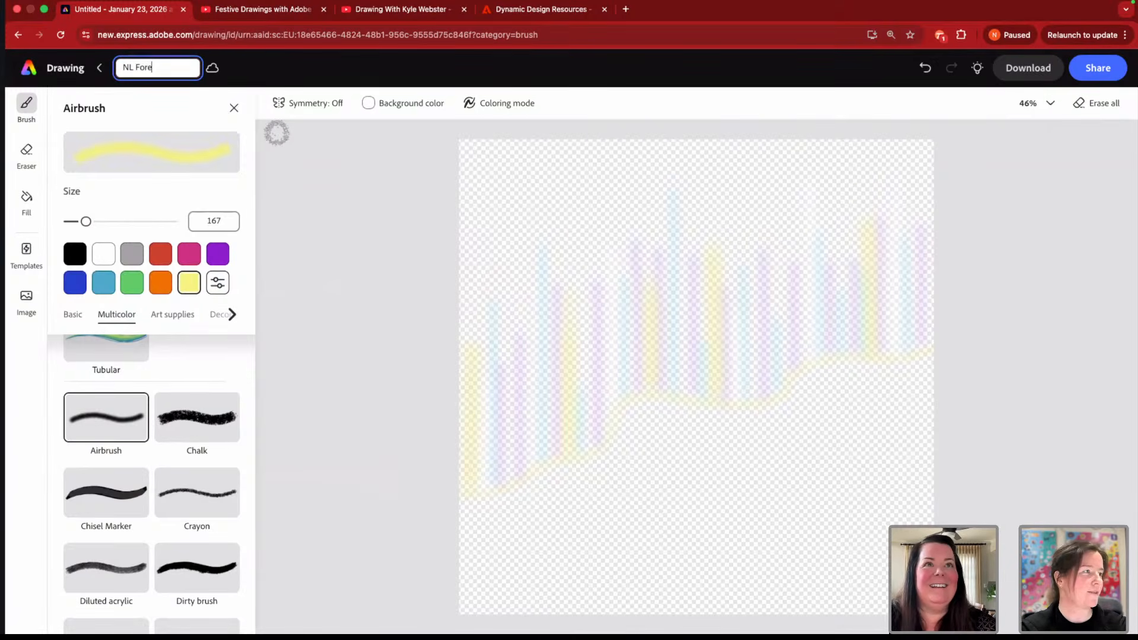
pyautogui.write('NL Foreground')
pyautogui.press('Return')
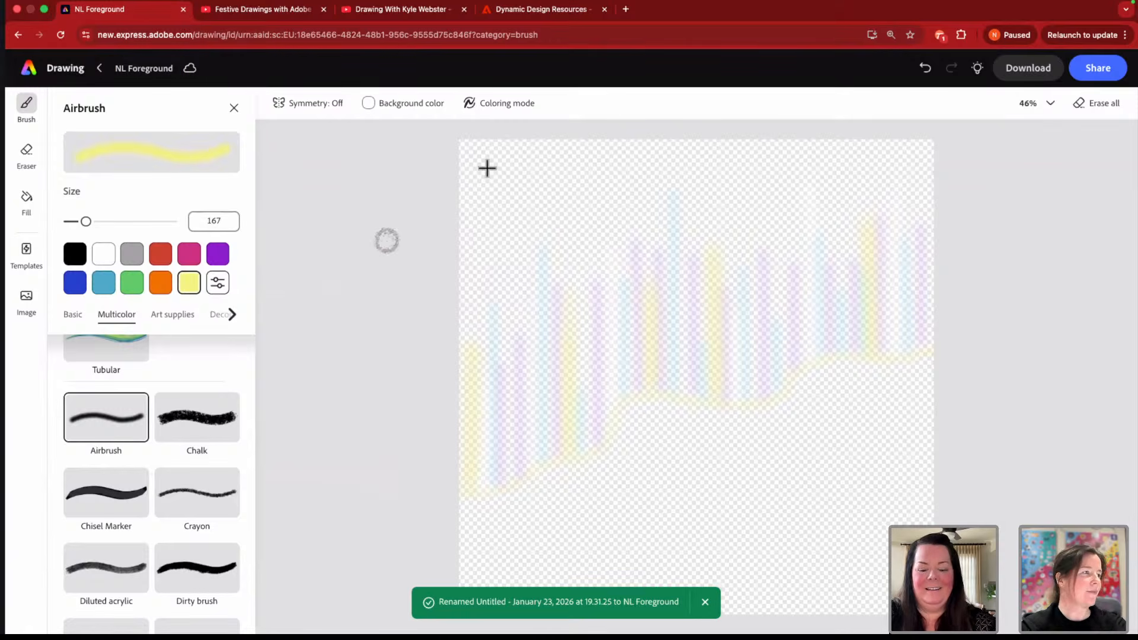
# - Leave the drawing for the home page and create a new blank square 1:1 design
pyautogui.click(31, 69)
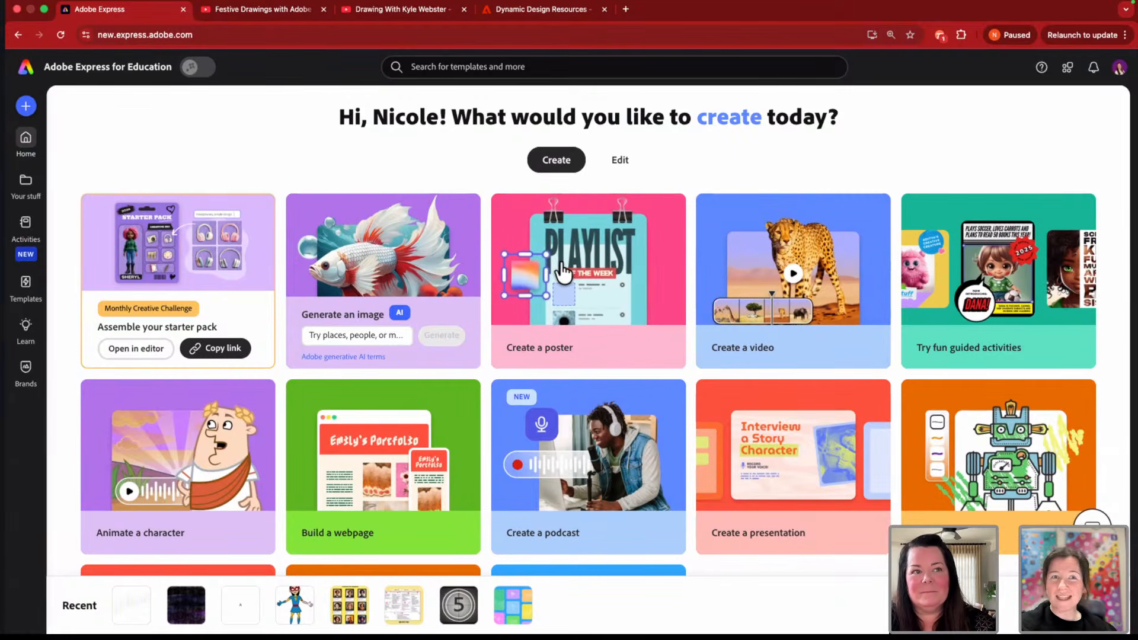
pyautogui.click(26, 107)
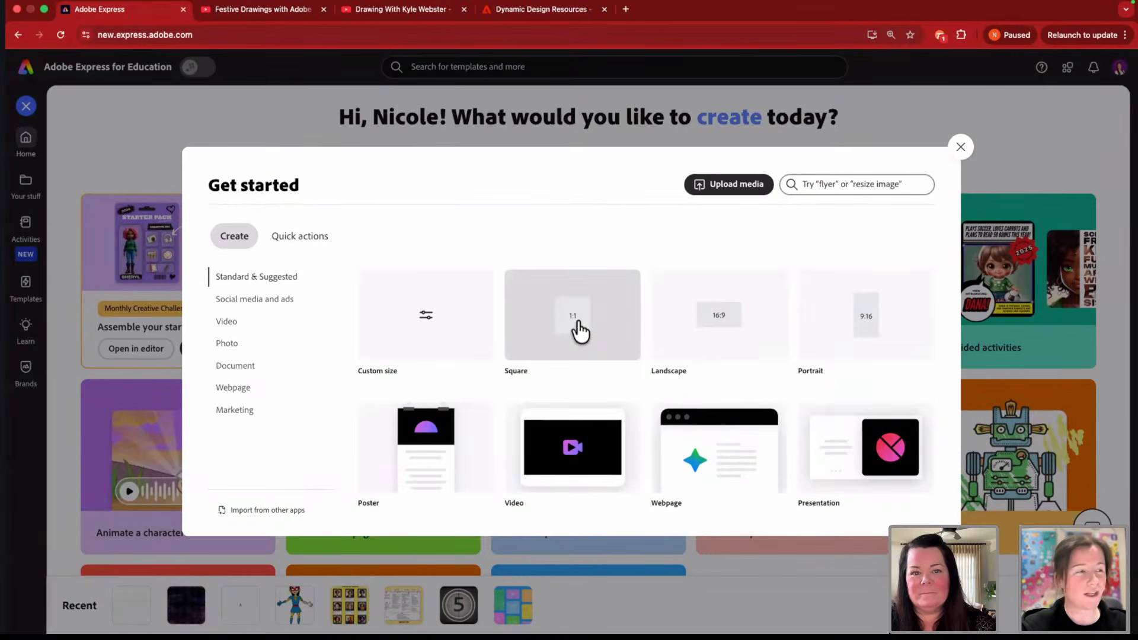
pyautogui.click(578, 324)
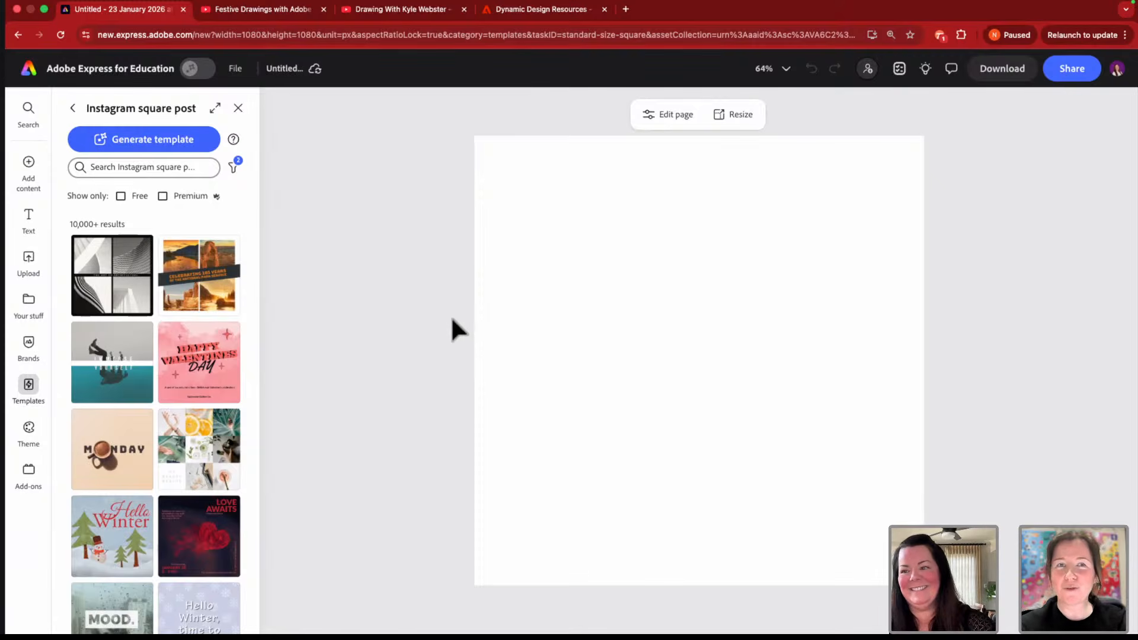
# - Insert the dark blue and purple drawing from the saved files and set it as the page background
pyautogui.moveTo(33, 306)
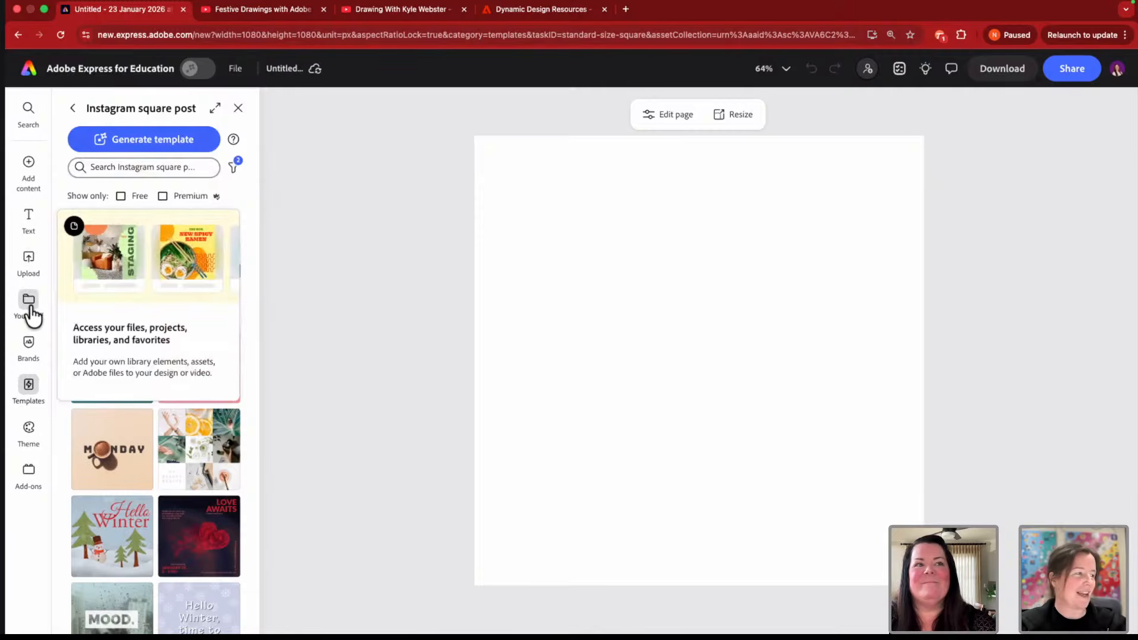
pyautogui.click(29, 302)
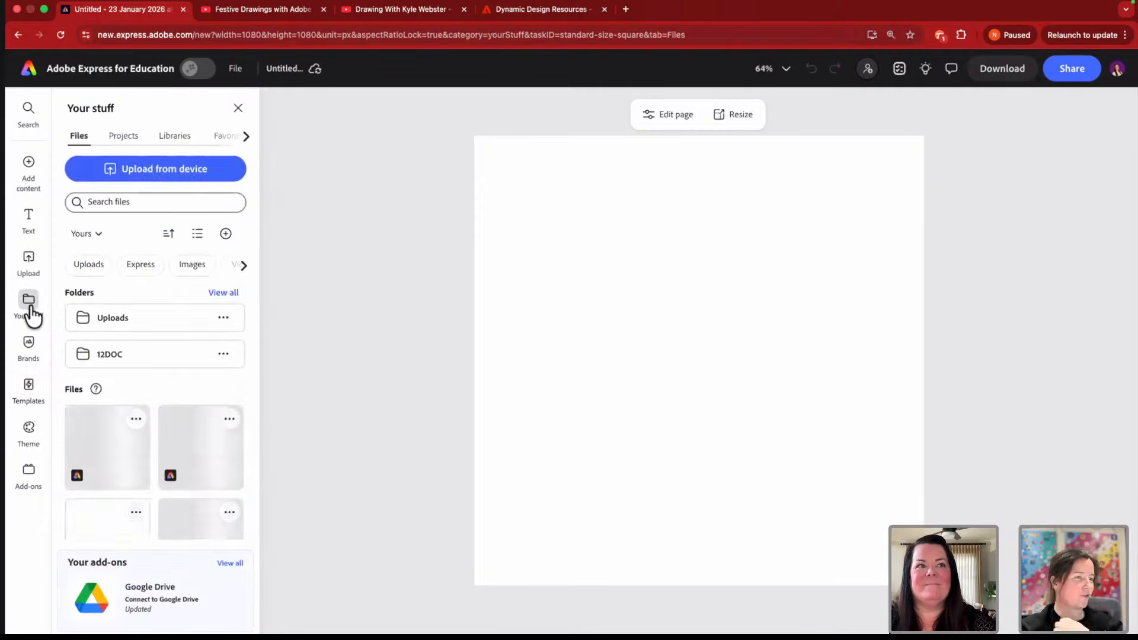
pyautogui.click(193, 460)
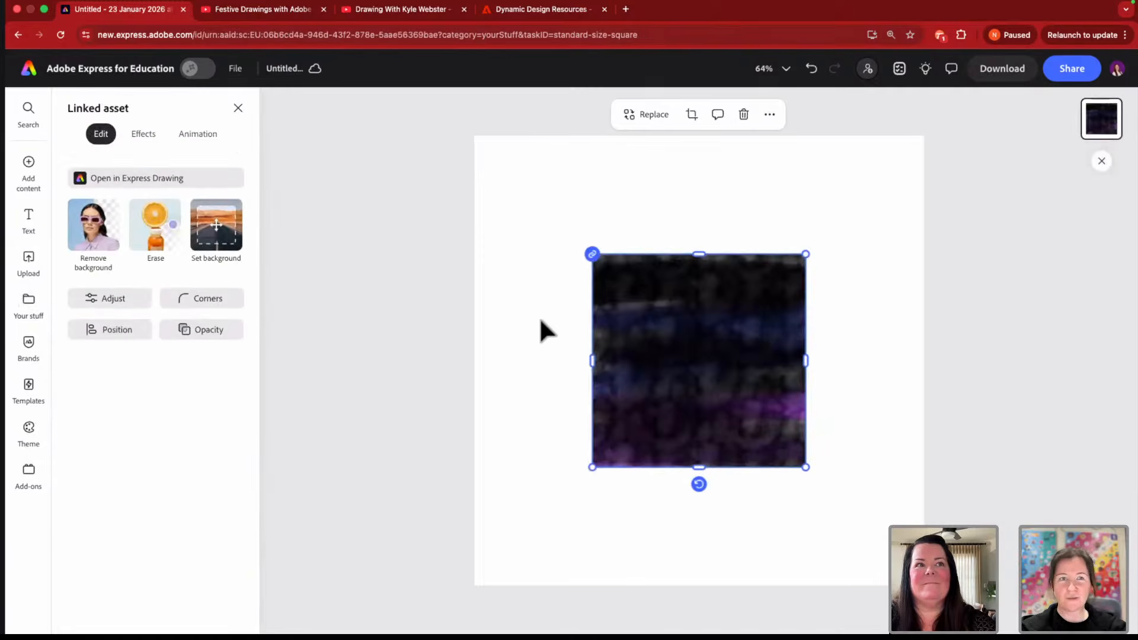
pyautogui.click(217, 226)
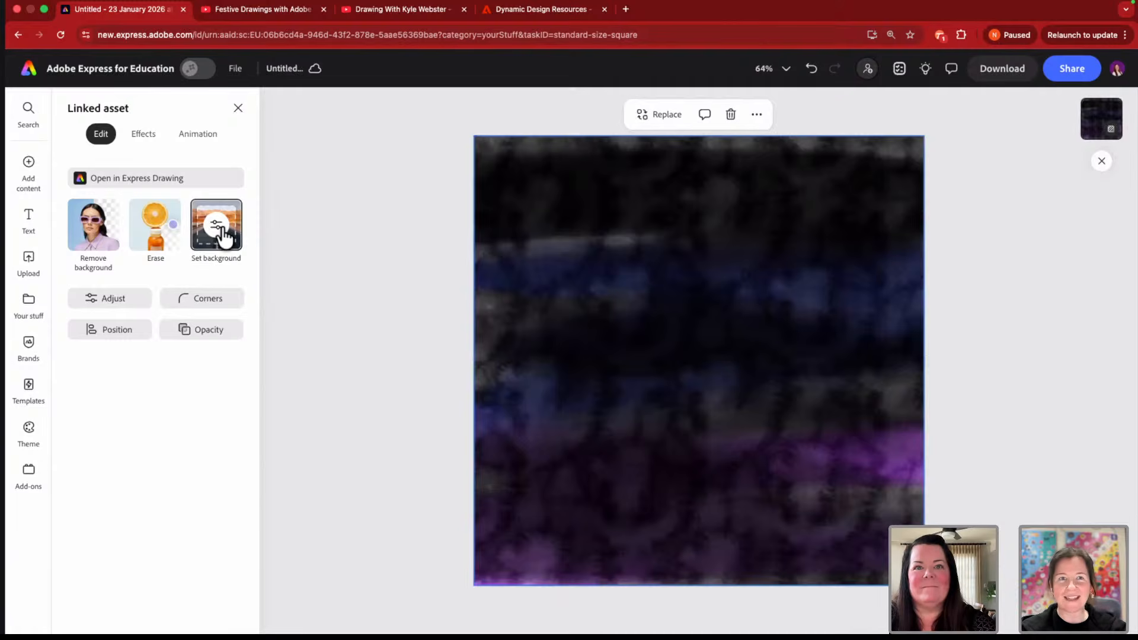
# - Add the NL Foreground drawing from the saved files and enlarge and align it to cover the whole page
pyautogui.click(26, 302)
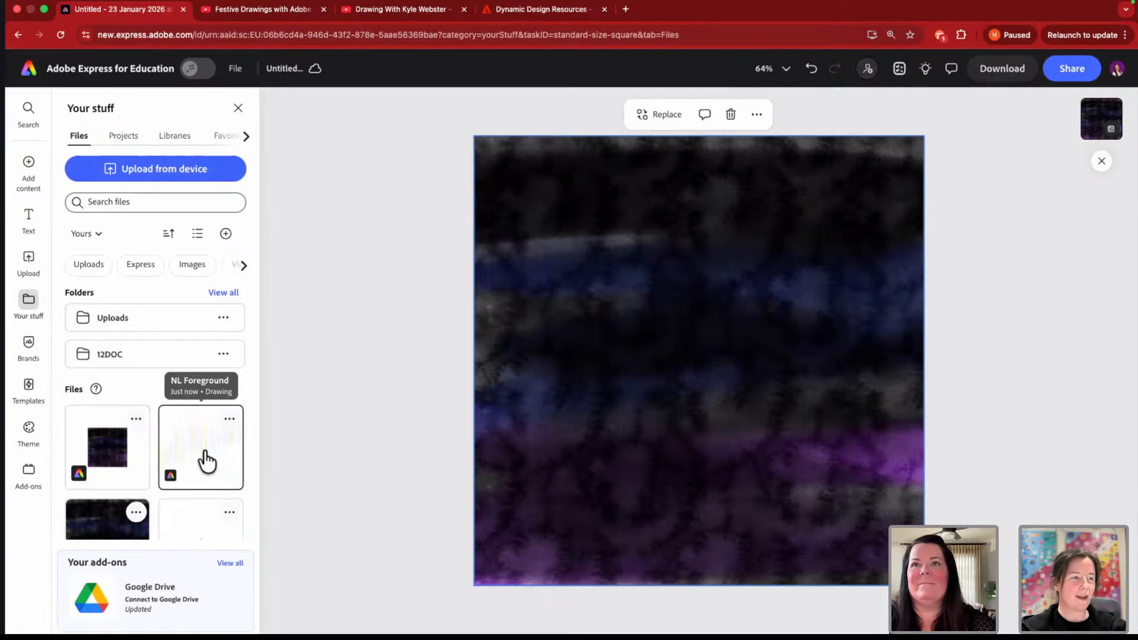
pyautogui.click(207, 459)
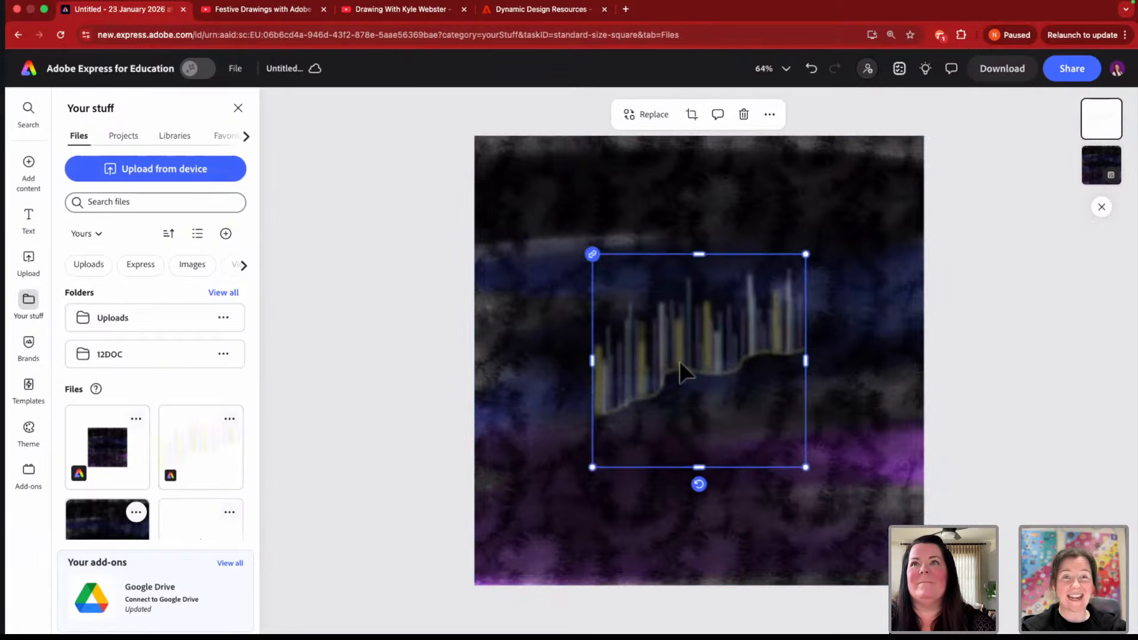
pyautogui.moveTo(807, 253); pyautogui.dragTo(924, 135)
pyautogui.moveTo(845, 261); pyautogui.dragTo(812, 297)
pyautogui.moveTo(558, 504); pyautogui.dragTo(476, 586)
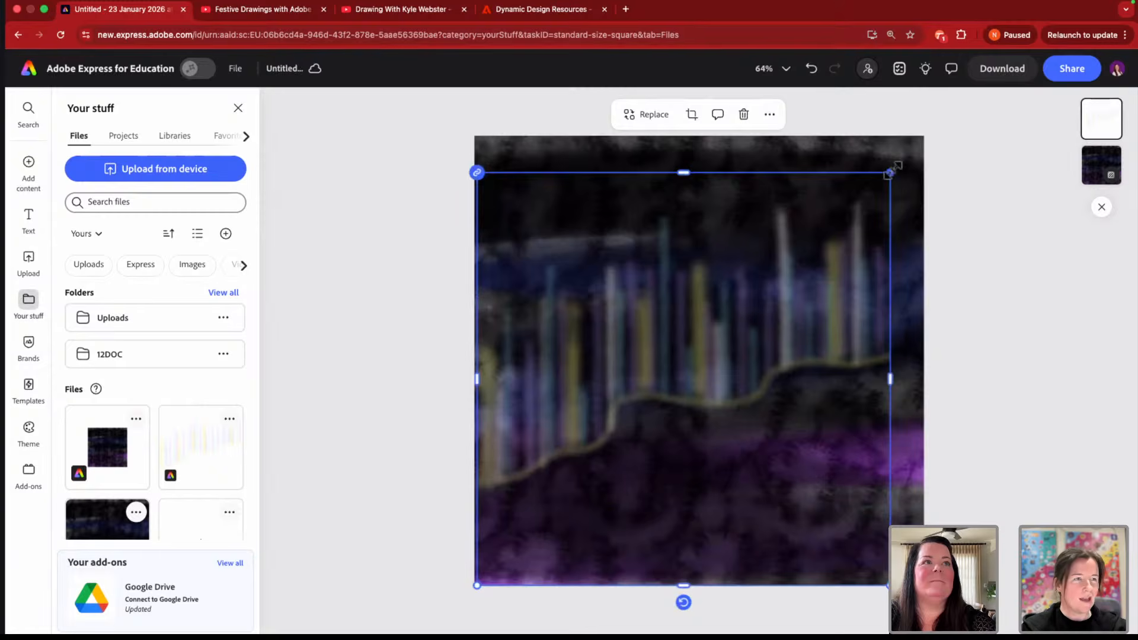
pyautogui.moveTo(897, 159); pyautogui.dragTo(925, 132)
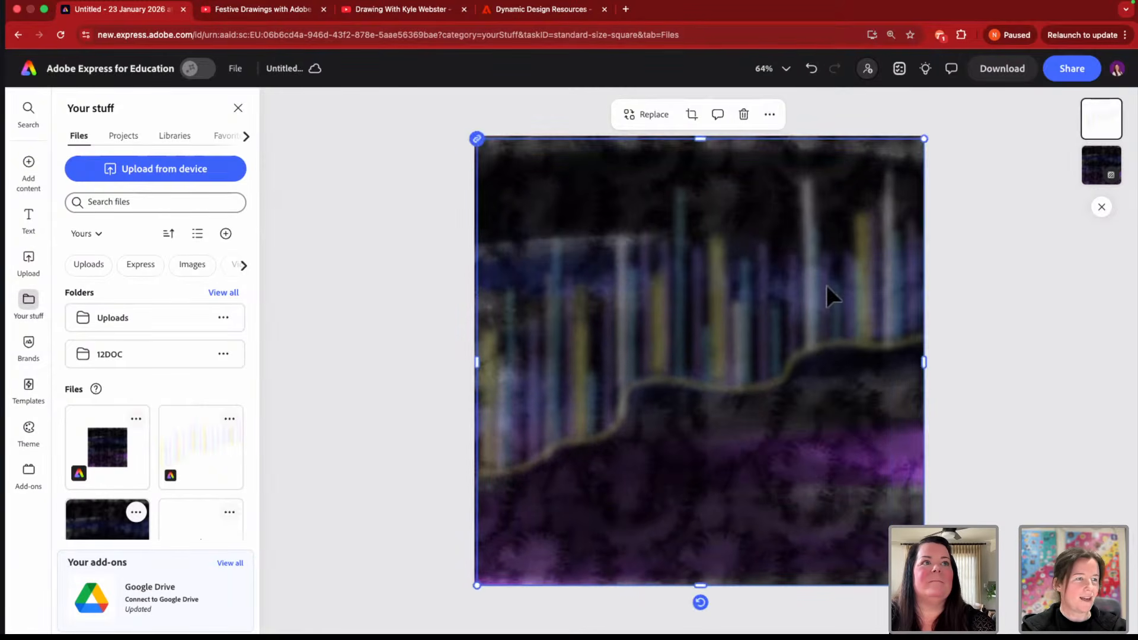
pyautogui.moveTo(826, 286); pyautogui.dragTo(826, 283)
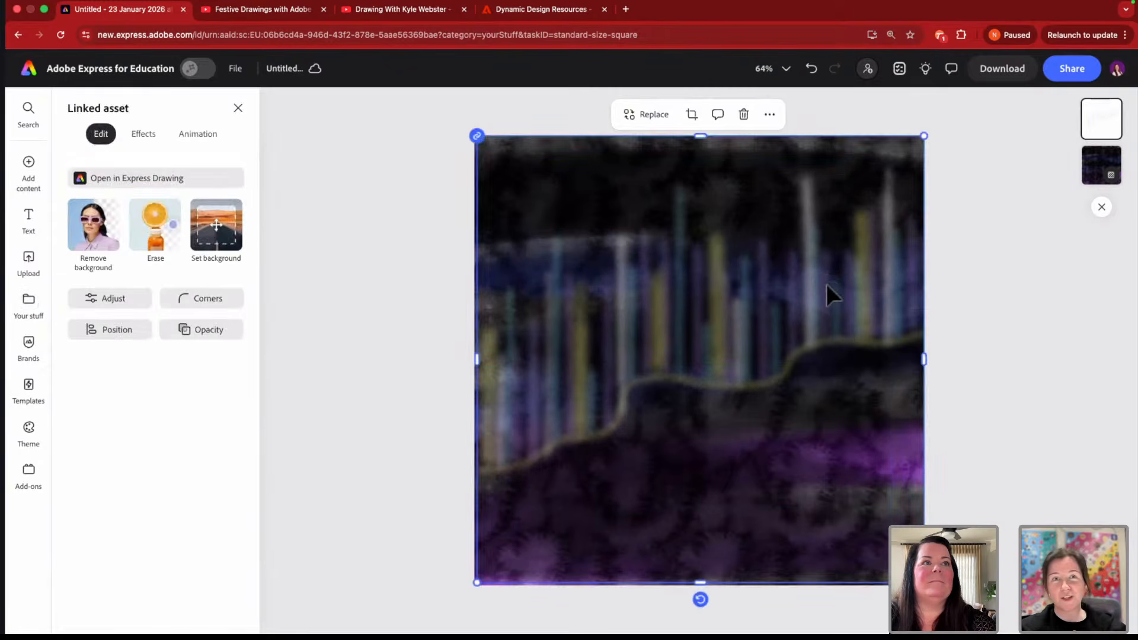
# - Preview the loop animations for the foreground drawing, including Breathe and Blur
pyautogui.click(196, 134)
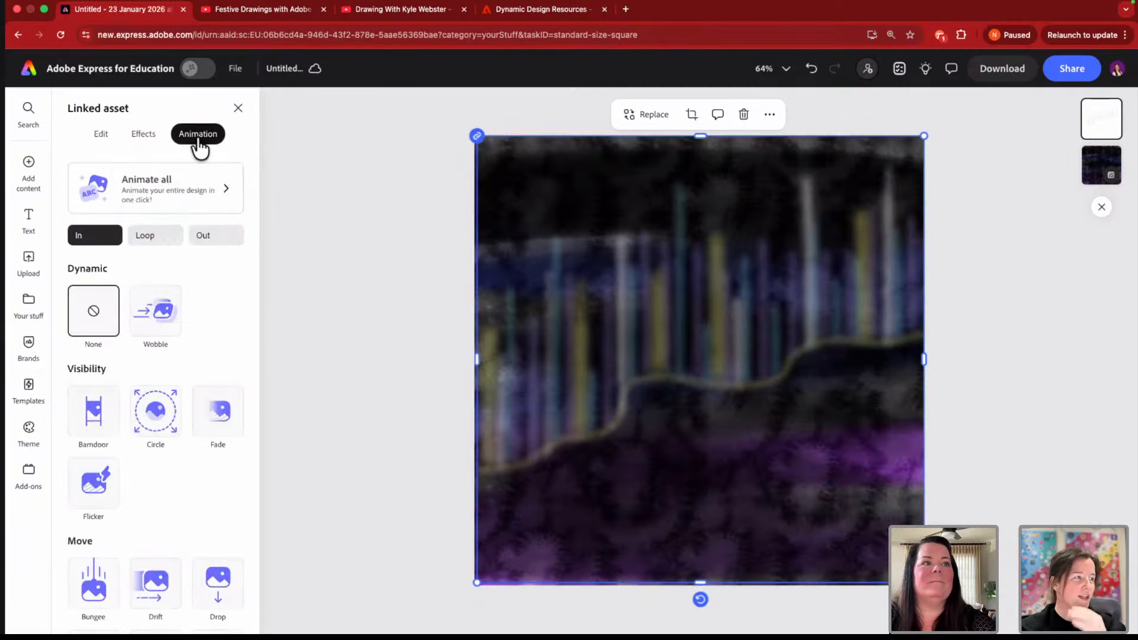
pyautogui.click(158, 237)
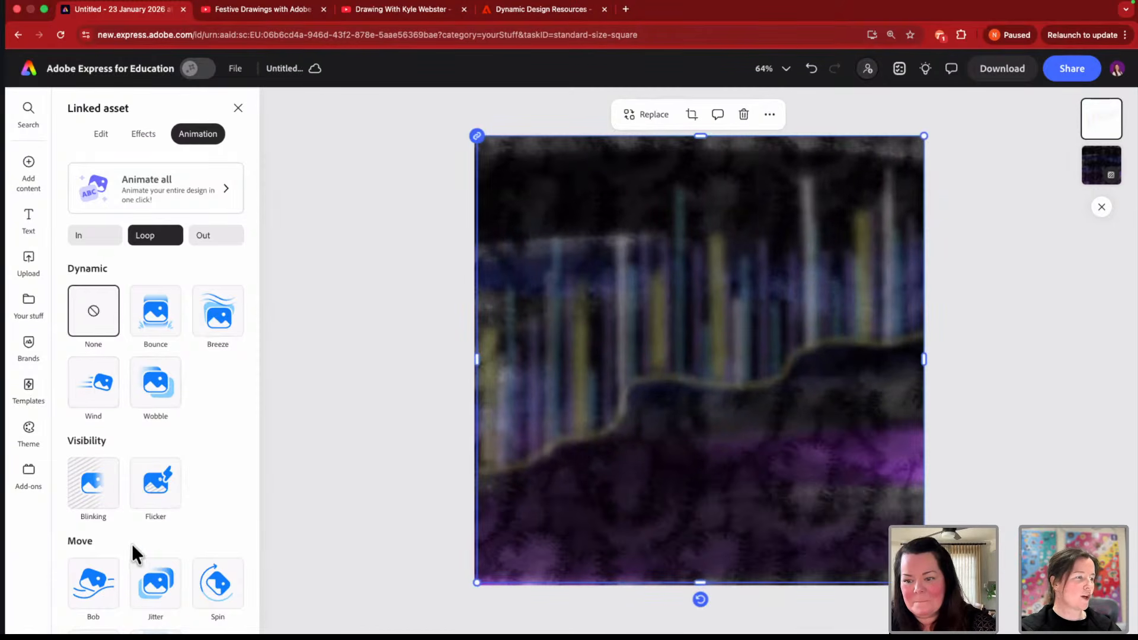
pyautogui.scroll(-5, 135, 554)
pyautogui.scroll(-2, 132, 543)
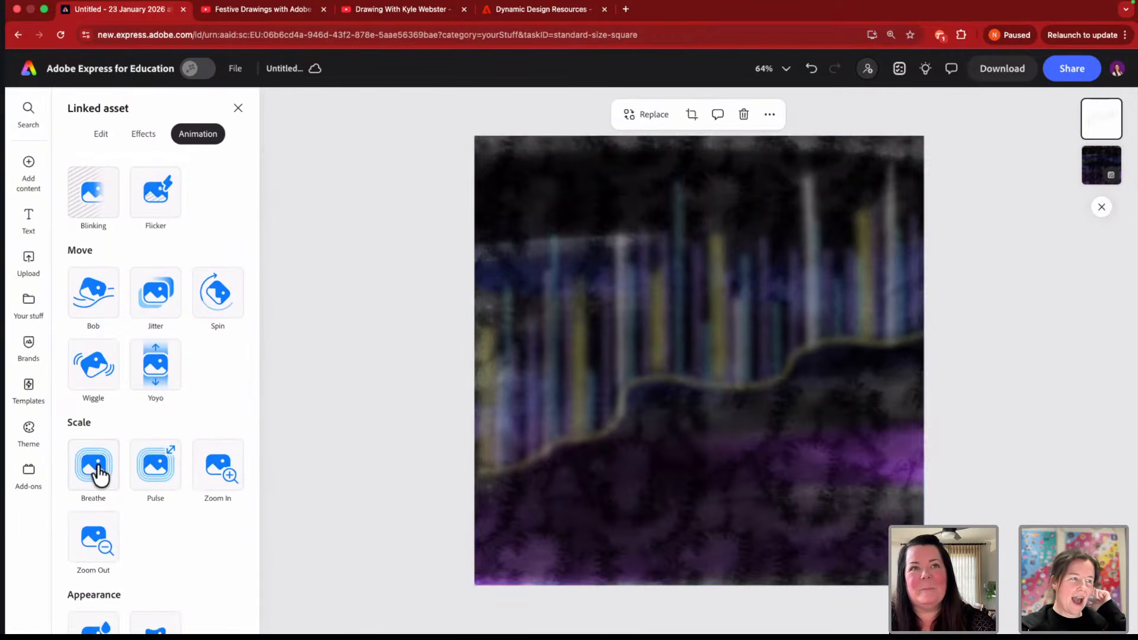
pyautogui.scroll(-1, 149, 479)
pyautogui.scroll(-1, 125, 450)
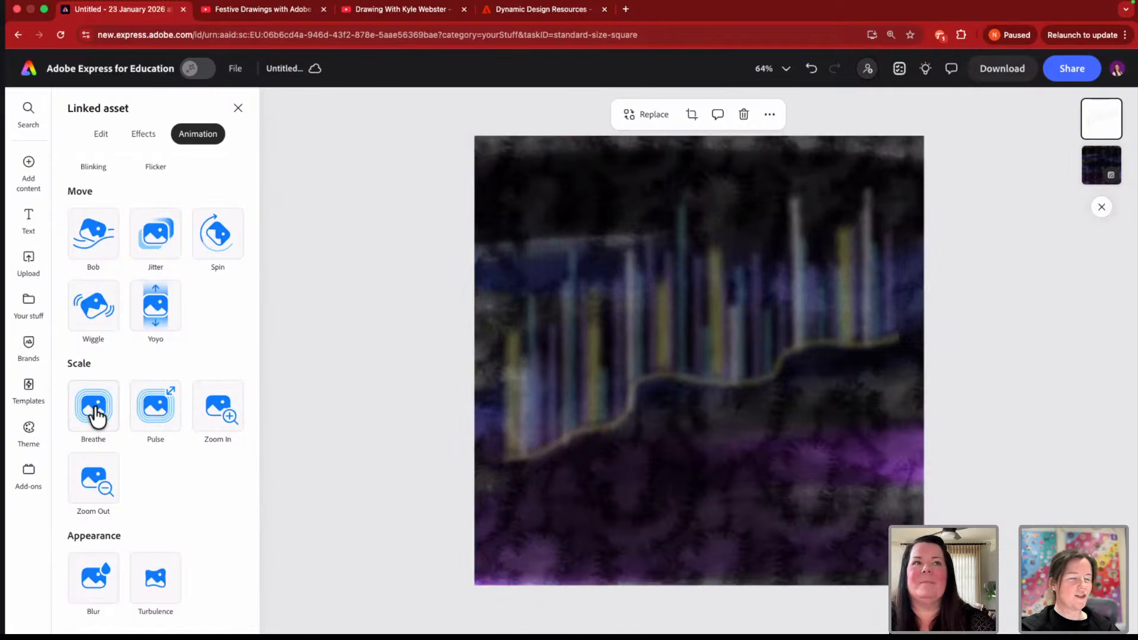
pyautogui.scroll(-1, 143, 443)
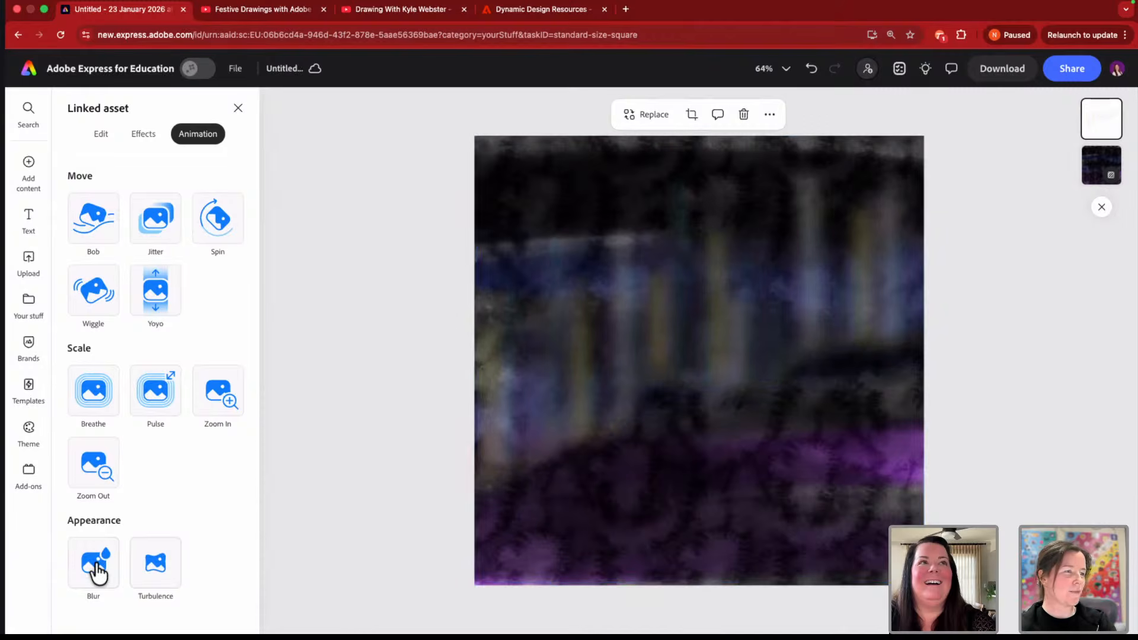
pyautogui.scroll(6, 180, 497)
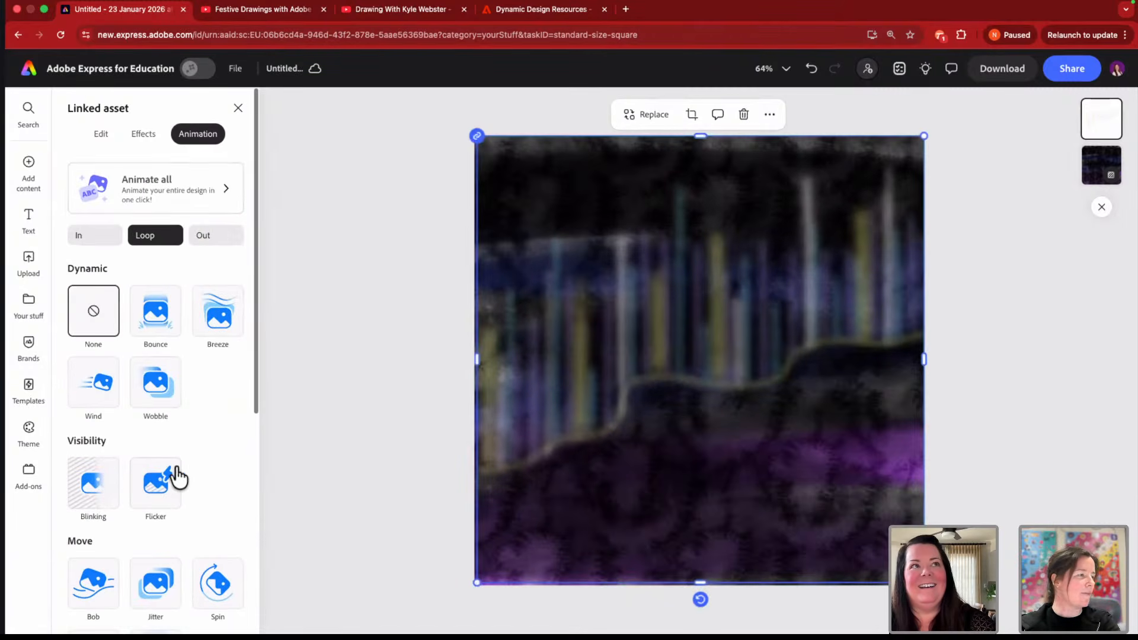
# - Apply the Wind loop animation to the foreground drawing with speed 12, flexibility 7 and an upward direction
pyautogui.click(101, 396)
pyautogui.click(95, 387)
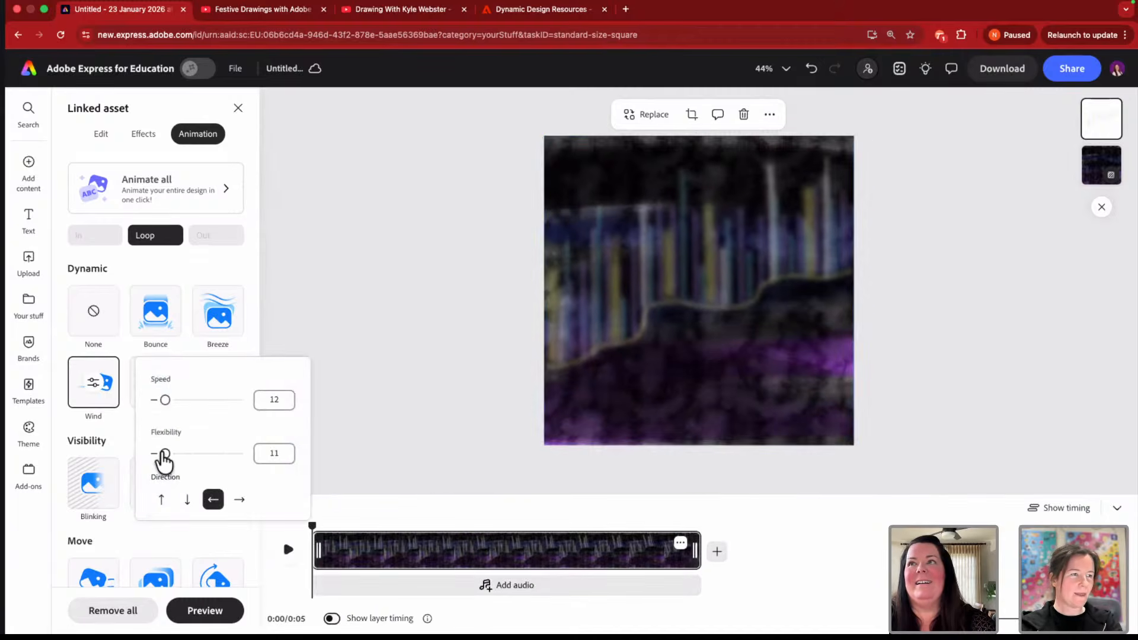
pyautogui.click(164, 453)
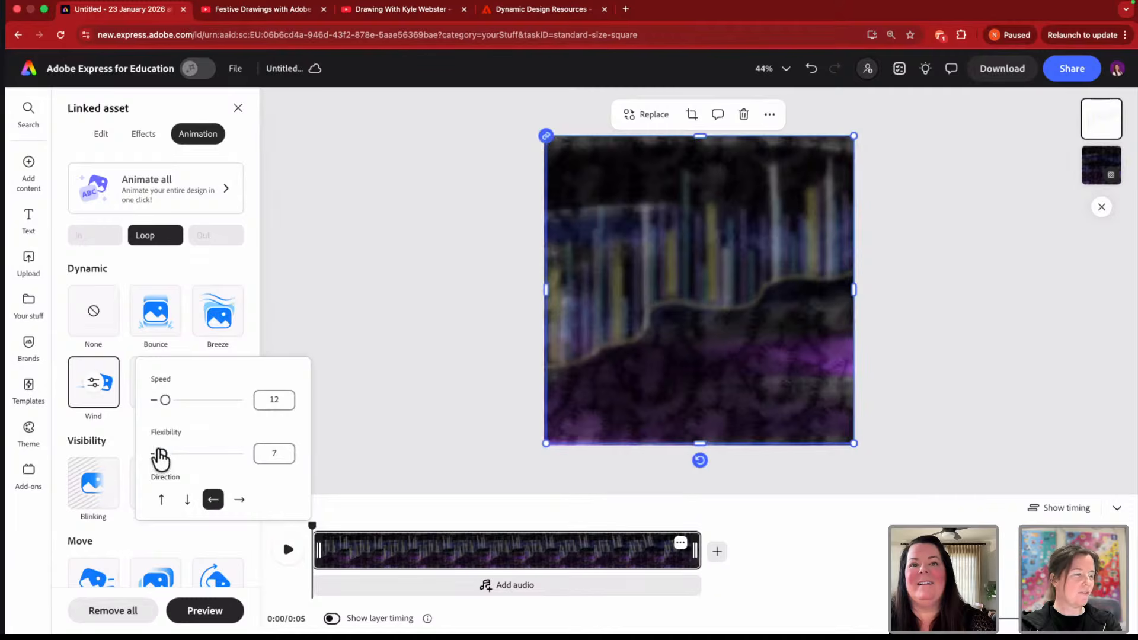
pyautogui.click(165, 503)
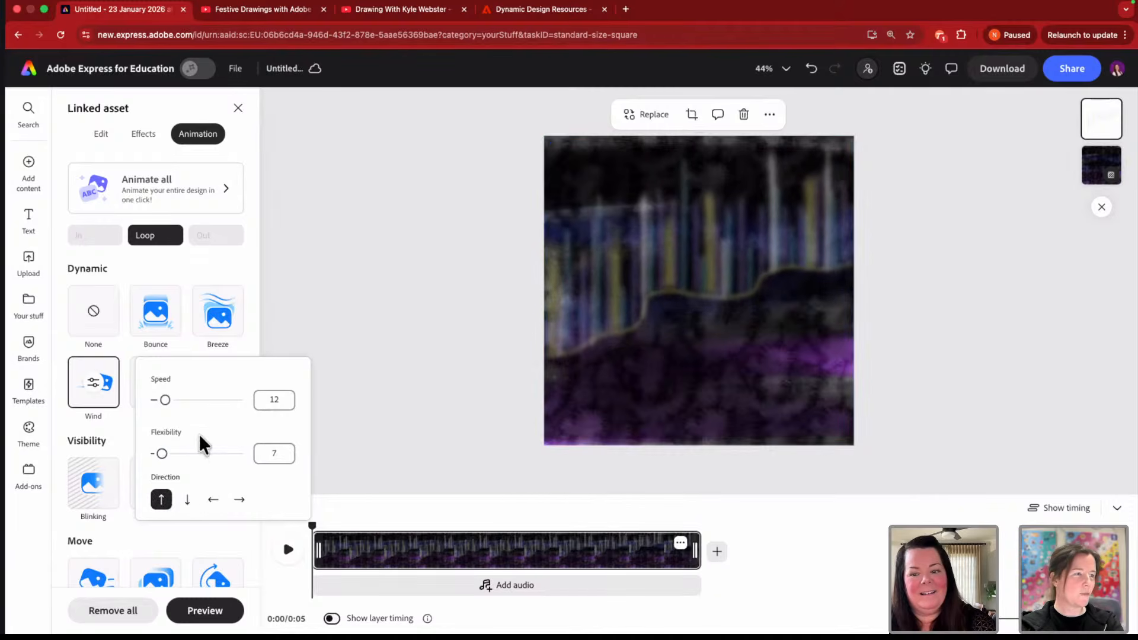
# - Switch the foreground drawing's loop animation to Wiggle with speed 14 and intensity 10
pyautogui.scroll(-1, 196, 363)
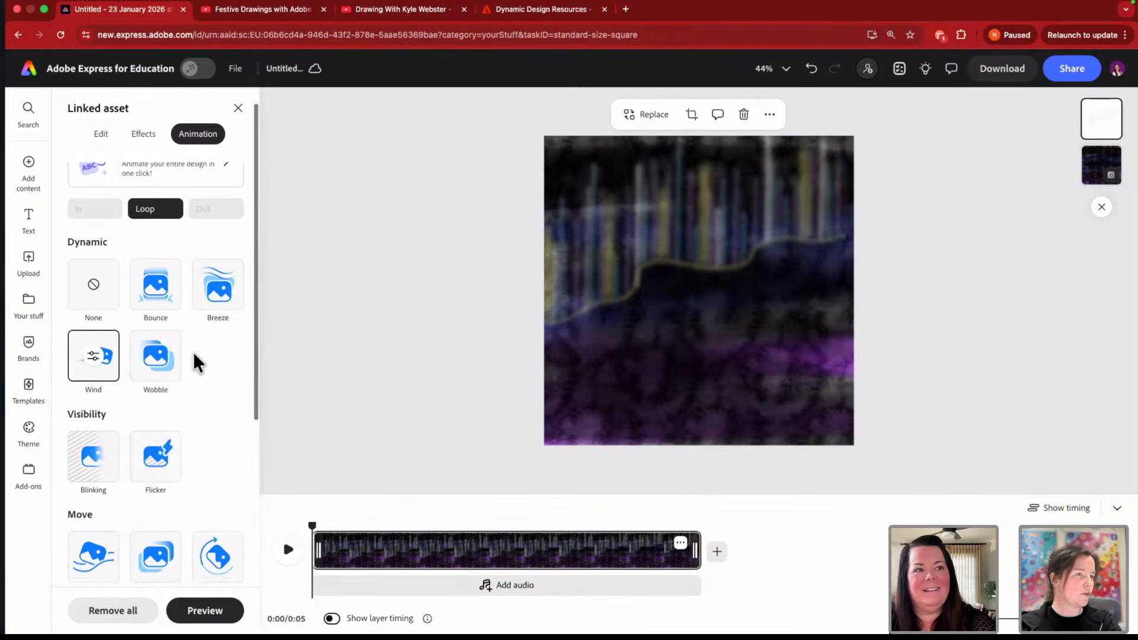
pyautogui.scroll(-6, 137, 480)
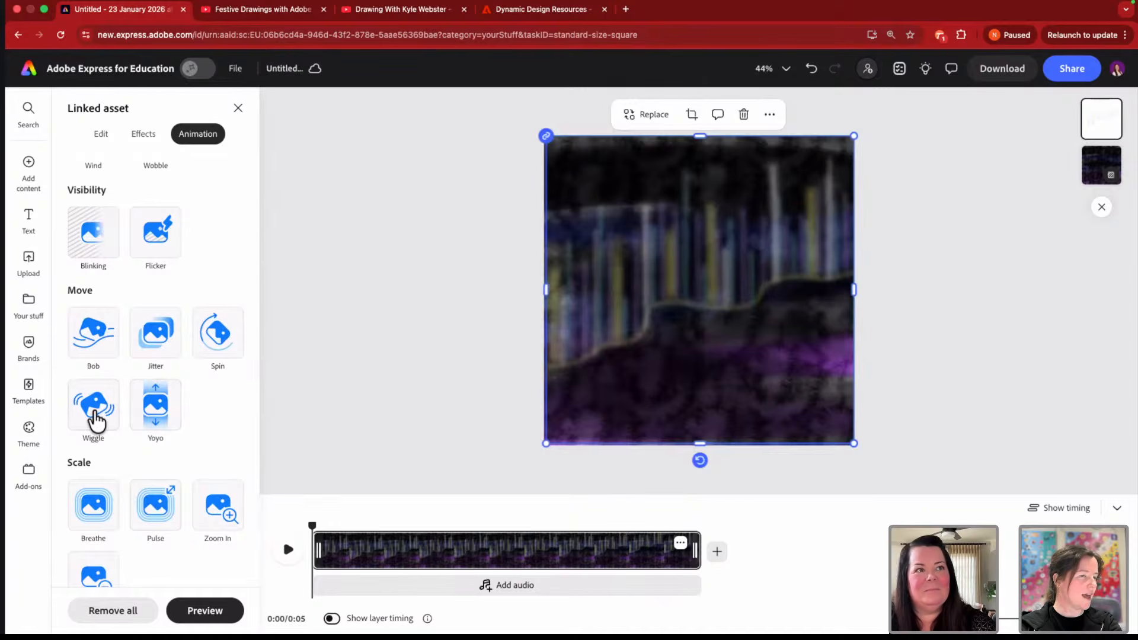
pyautogui.click(95, 415)
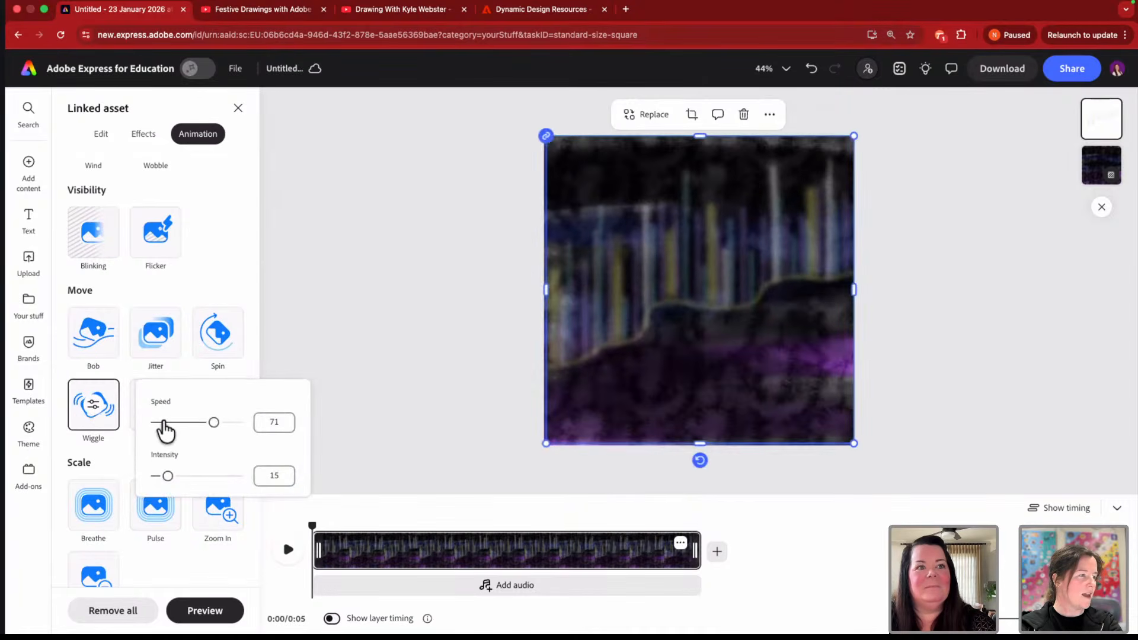
pyautogui.moveTo(166, 476); pyautogui.dragTo(170, 476)
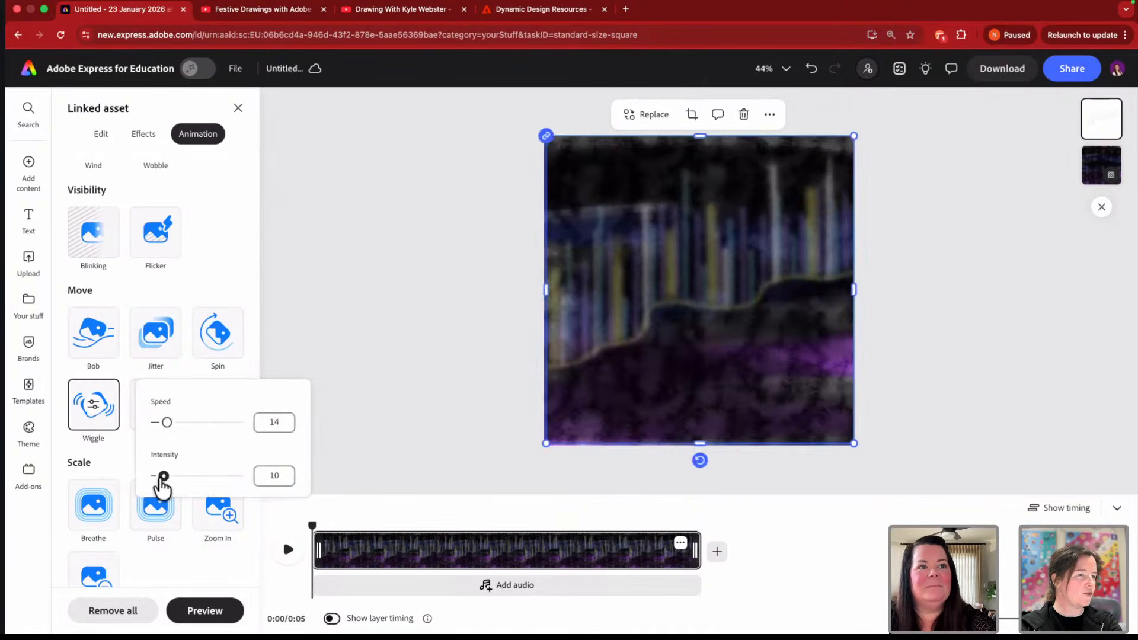
pyautogui.click(190, 373)
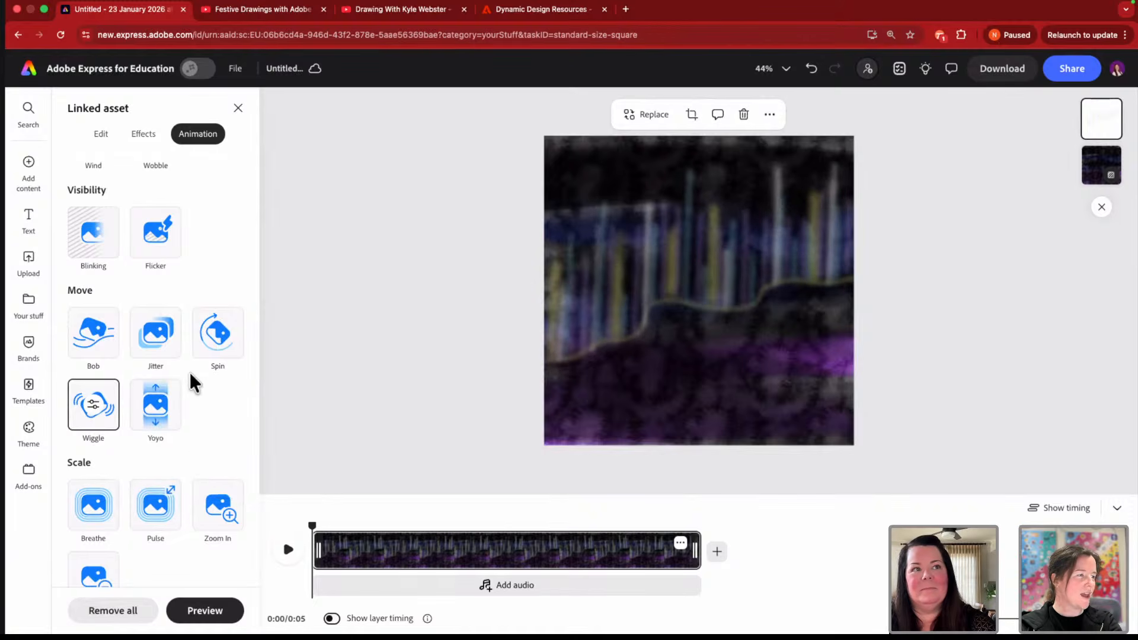
# - Change the foreground drawing's loop animation from Wiggle to Breathe
pyautogui.scroll(-2, 190, 374)
pyautogui.scroll(2, 190, 373)
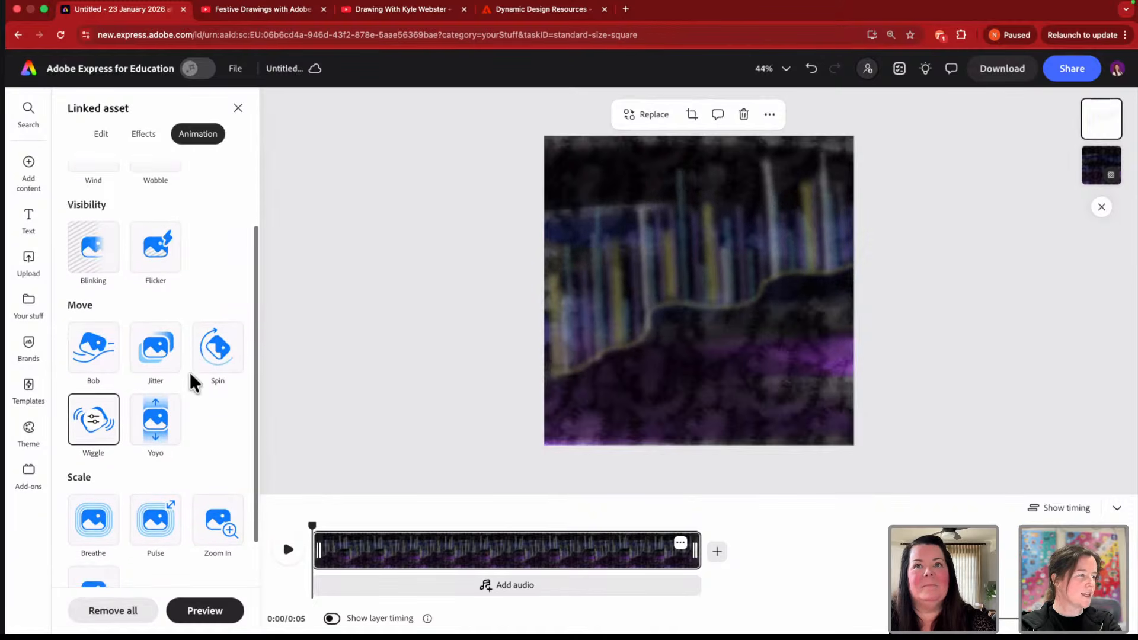
pyautogui.scroll(-2, 117, 427)
pyautogui.click(103, 452)
pyautogui.scroll(5, 145, 394)
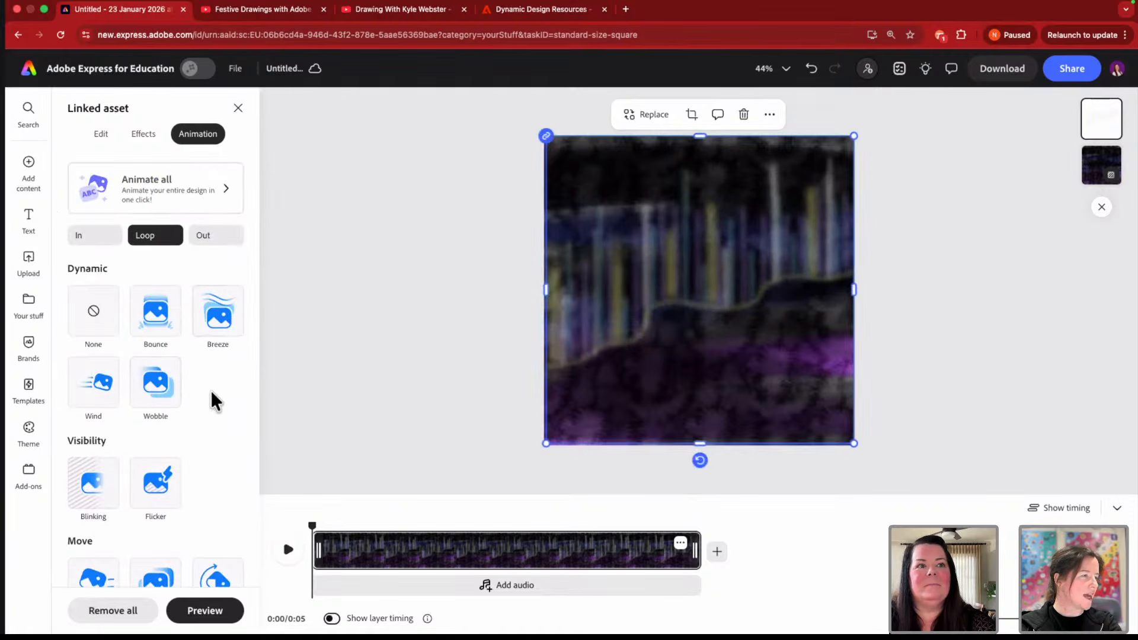
# - Apply the Breeze loop animation to the foreground drawing with the pin area at the bottom and an upward direction
pyautogui.scroll(-1, 212, 400)
pyautogui.click(217, 294)
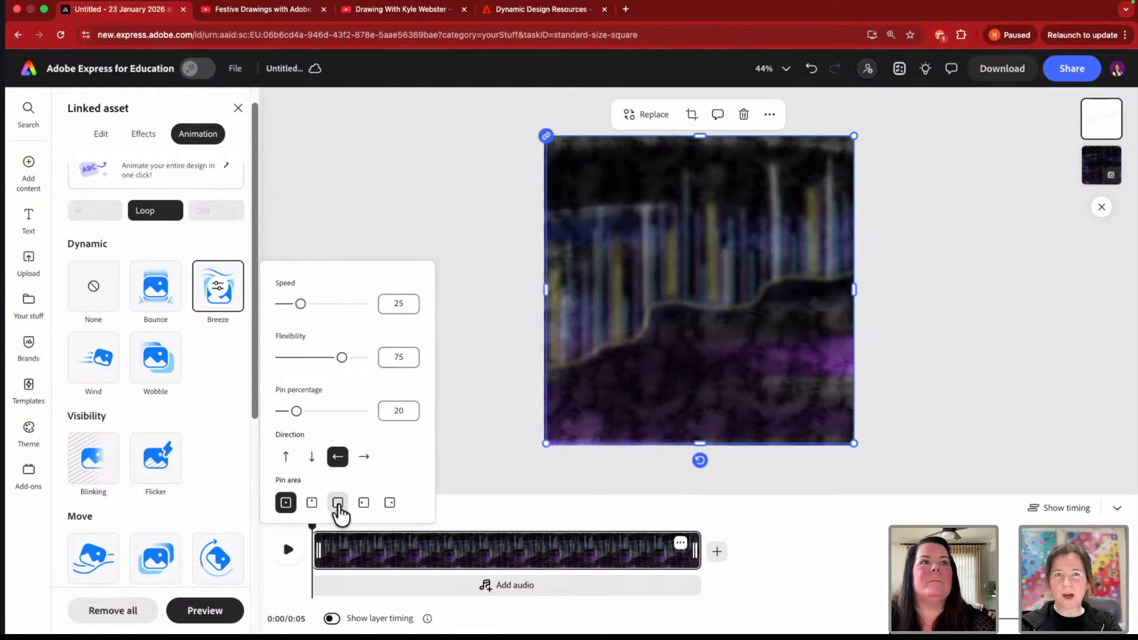
pyautogui.click(339, 503)
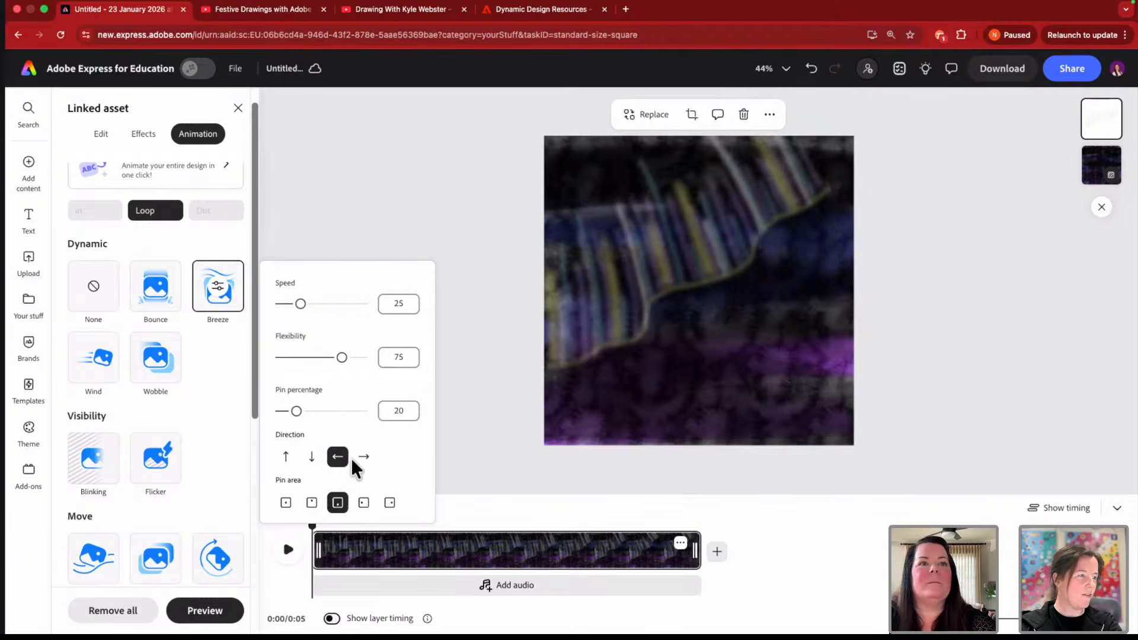
pyautogui.click(289, 463)
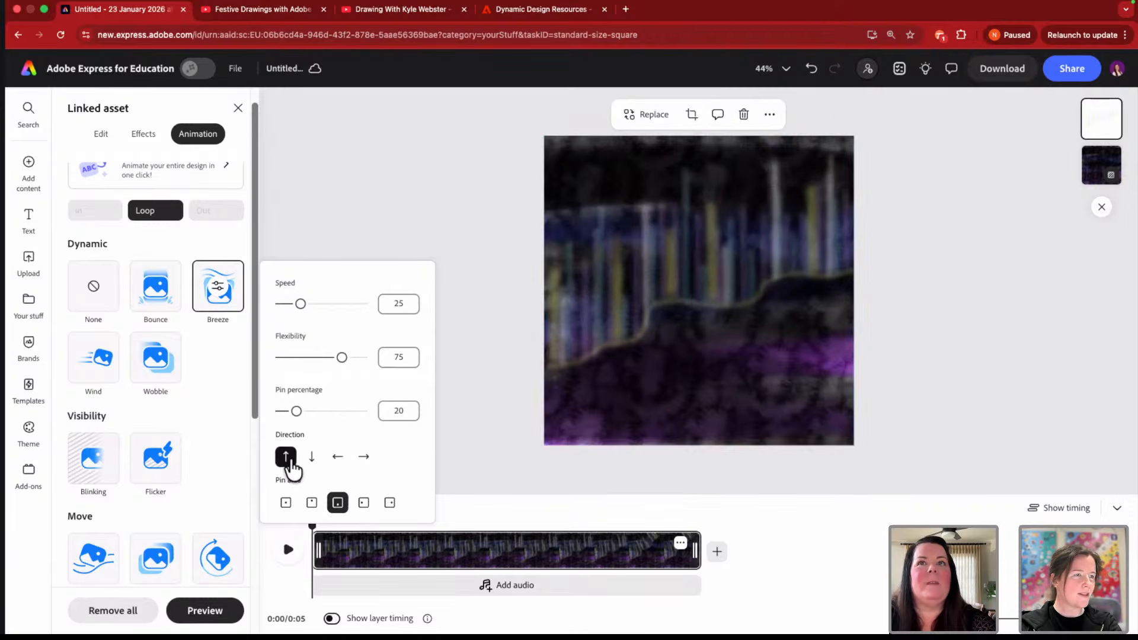
# - Tune the Breeze animation to speed 34, flexibility 14 and pin percentage 42
pyautogui.moveTo(342, 357); pyautogui.dragTo(292, 358)
pyautogui.moveTo(300, 307); pyautogui.dragTo(293, 307)
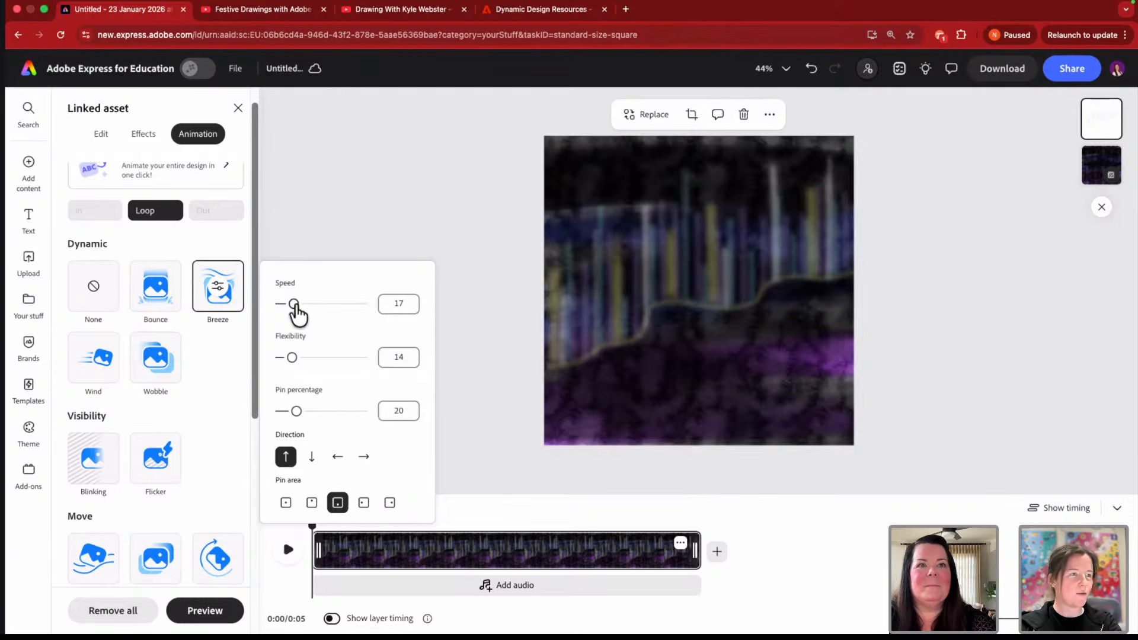
pyautogui.moveTo(313, 304); pyautogui.dragTo(308, 305)
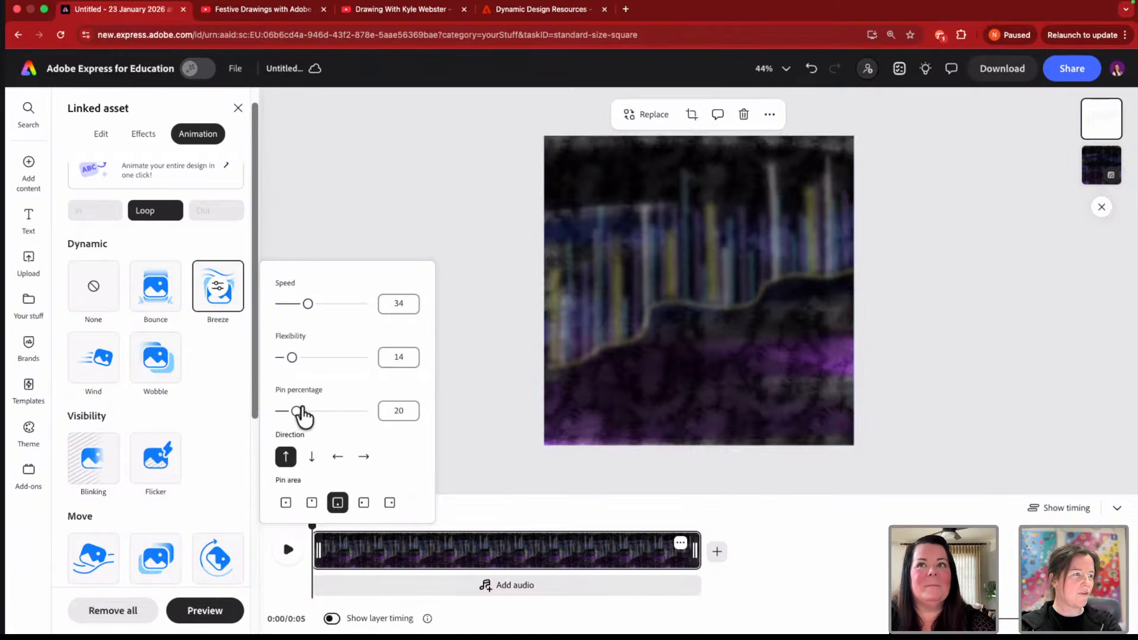
pyautogui.moveTo(297, 410); pyautogui.dragTo(308, 412)
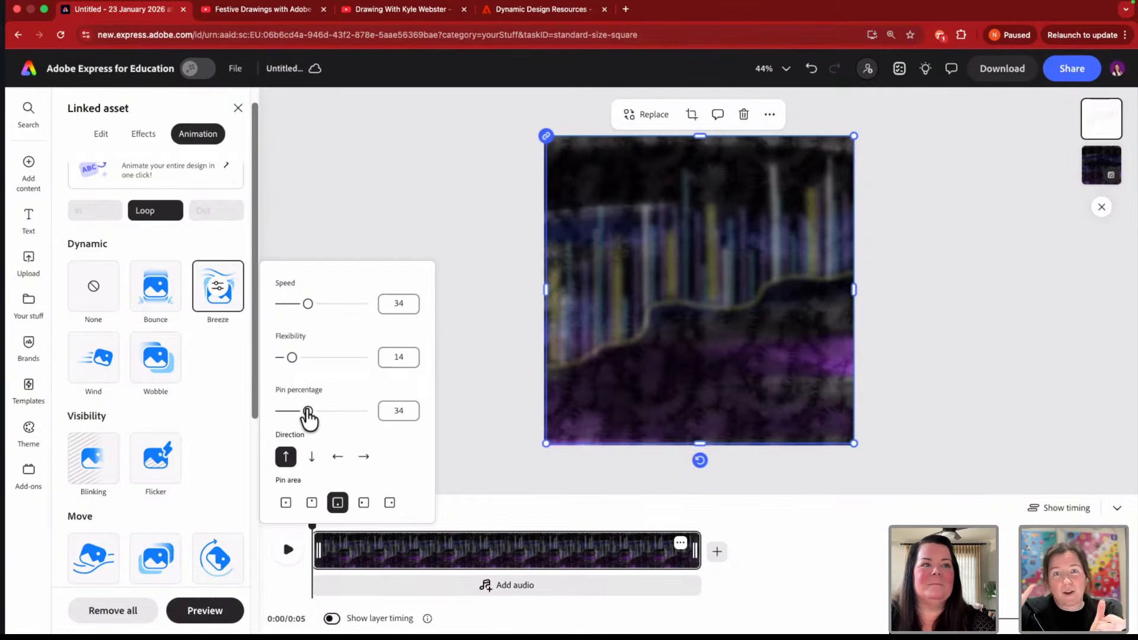
pyautogui.moveTo(308, 411)
pyautogui.mouseDown()
pyautogui.moveTo(295, 411)
pyautogui.moveTo(339, 411)
pyautogui.moveTo(314, 411)
pyautogui.mouseUp()
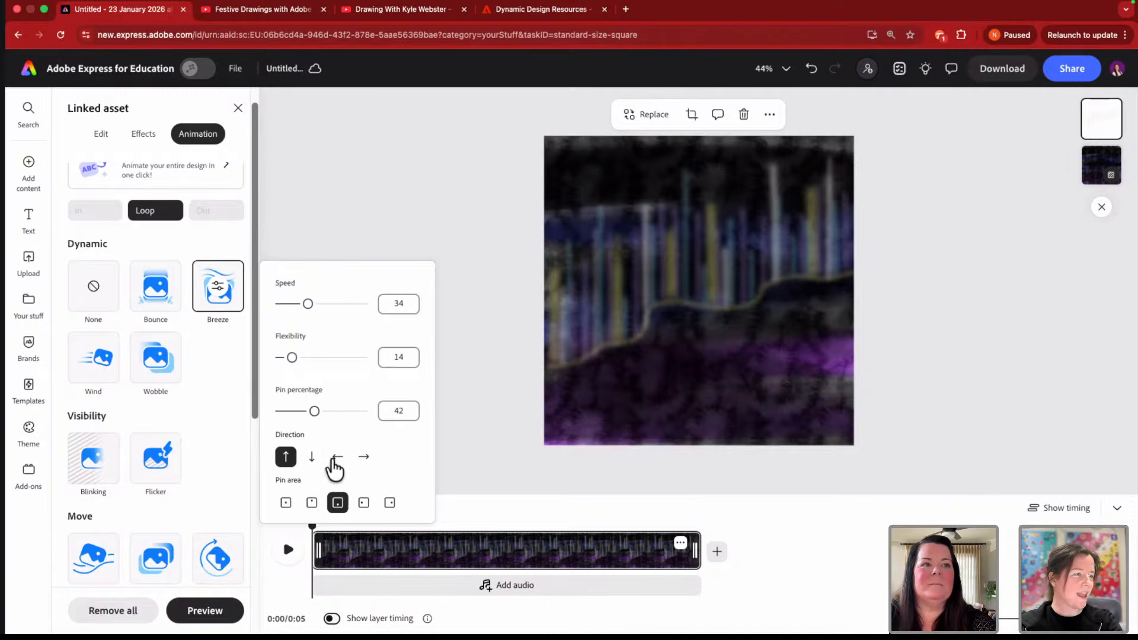
# - Switch the Breeze animation to a downward direction with flexibility 62, pin percentage 43 and the bottom pin area
pyautogui.click(312, 462)
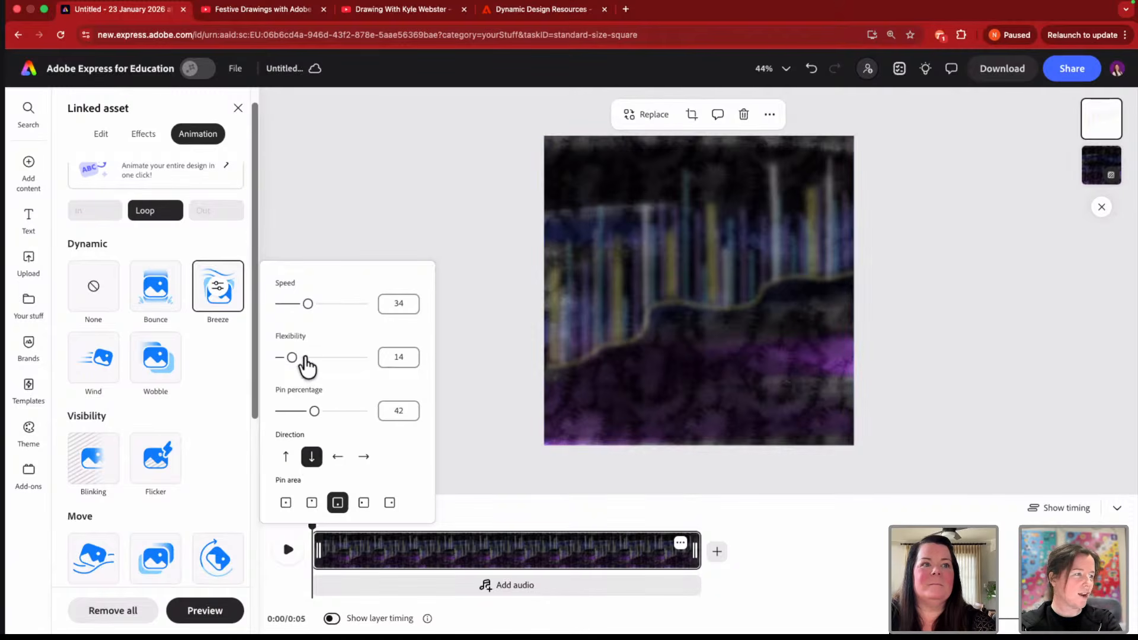
pyautogui.moveTo(292, 358); pyautogui.dragTo(309, 358)
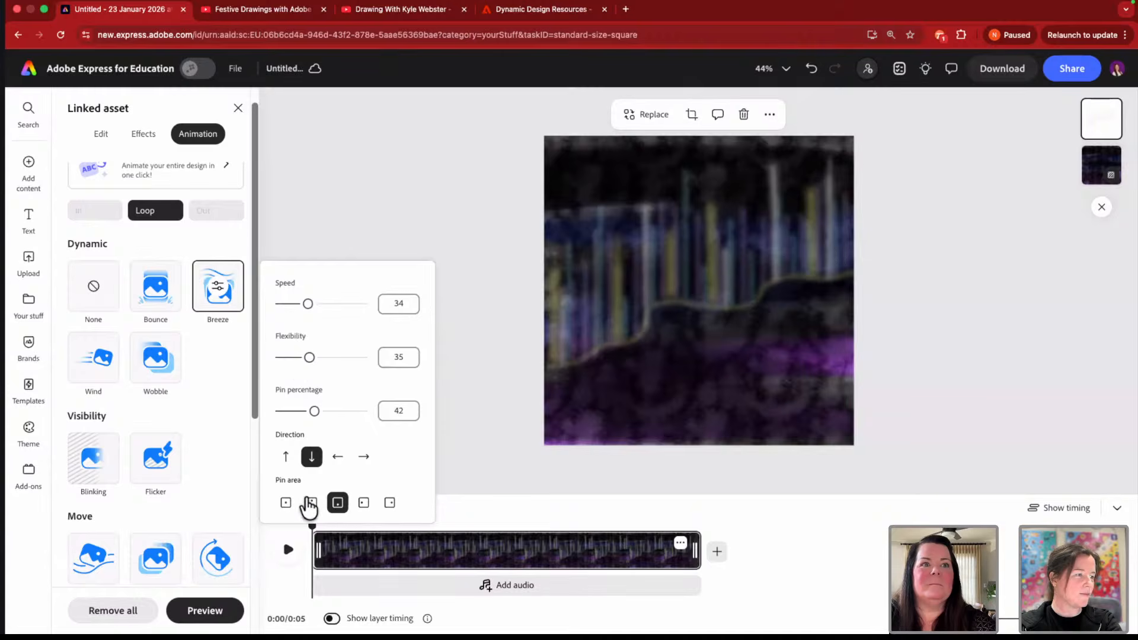
pyautogui.click(311, 505)
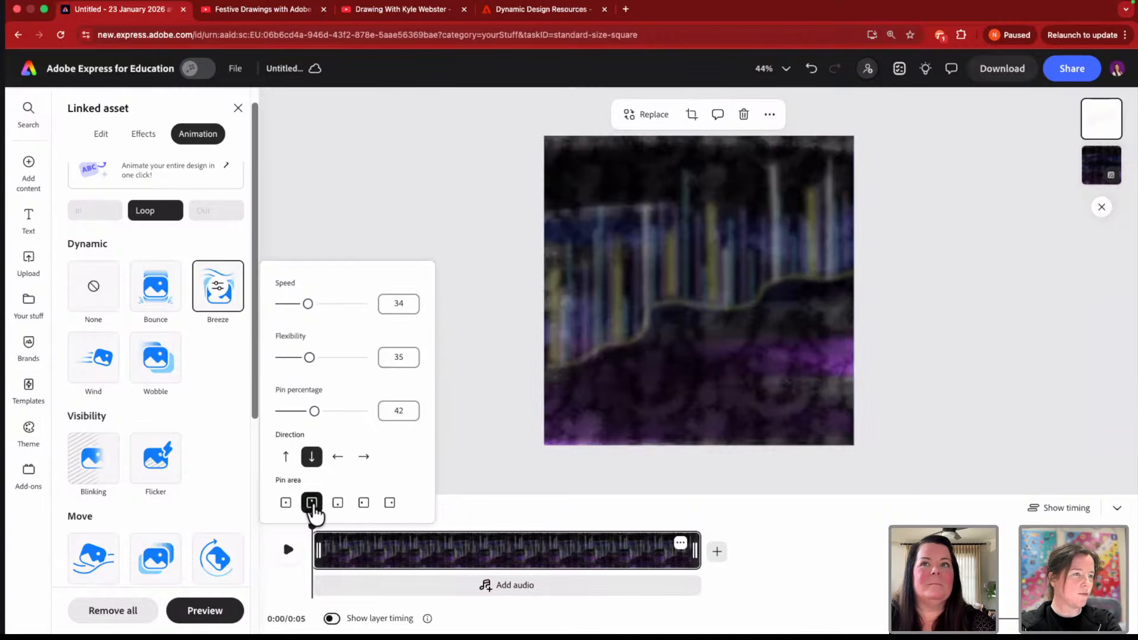
pyautogui.click(337, 503)
pyautogui.moveTo(309, 358); pyautogui.dragTo(330, 357)
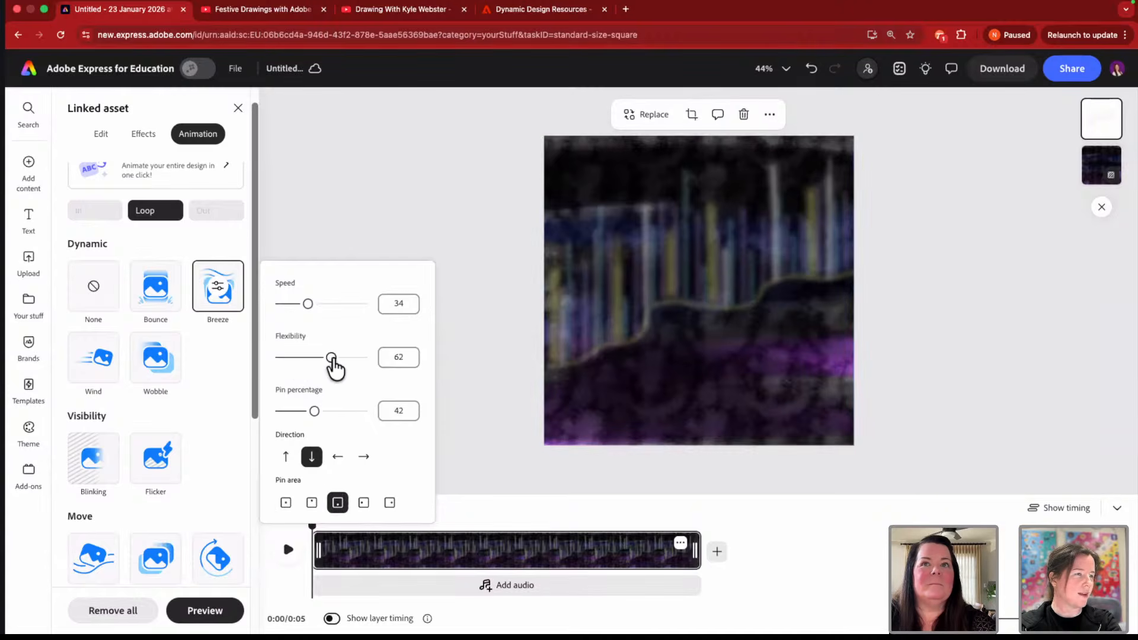
pyautogui.moveTo(302, 417)
pyautogui.mouseDown()
pyautogui.moveTo(286, 414)
pyautogui.moveTo(308, 410)
pyautogui.mouseUp()
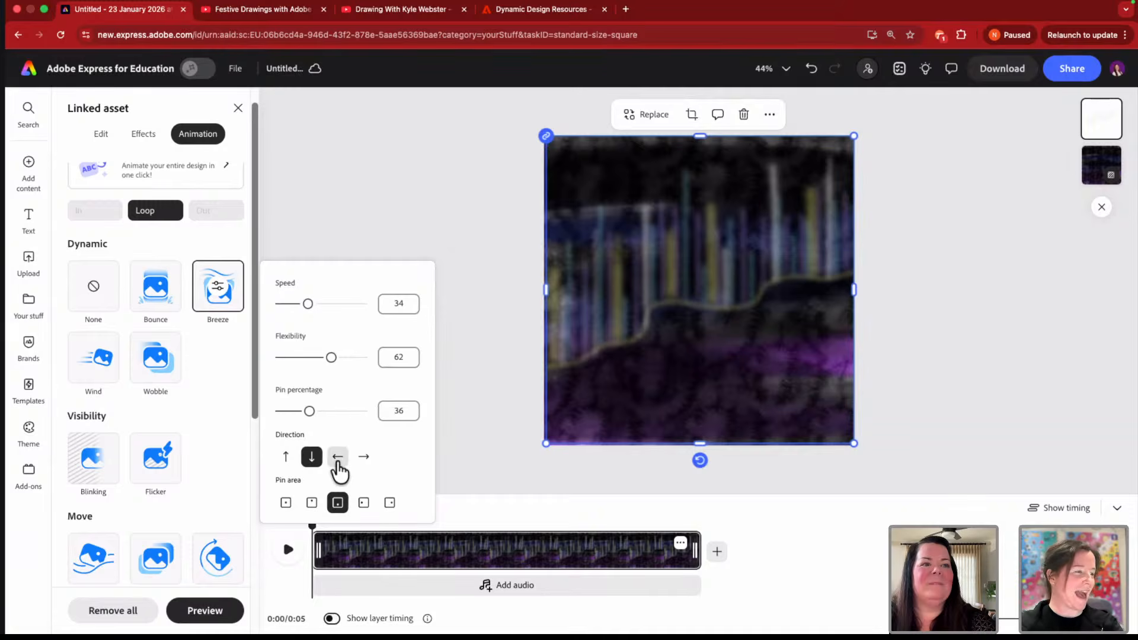
pyautogui.click(300, 411)
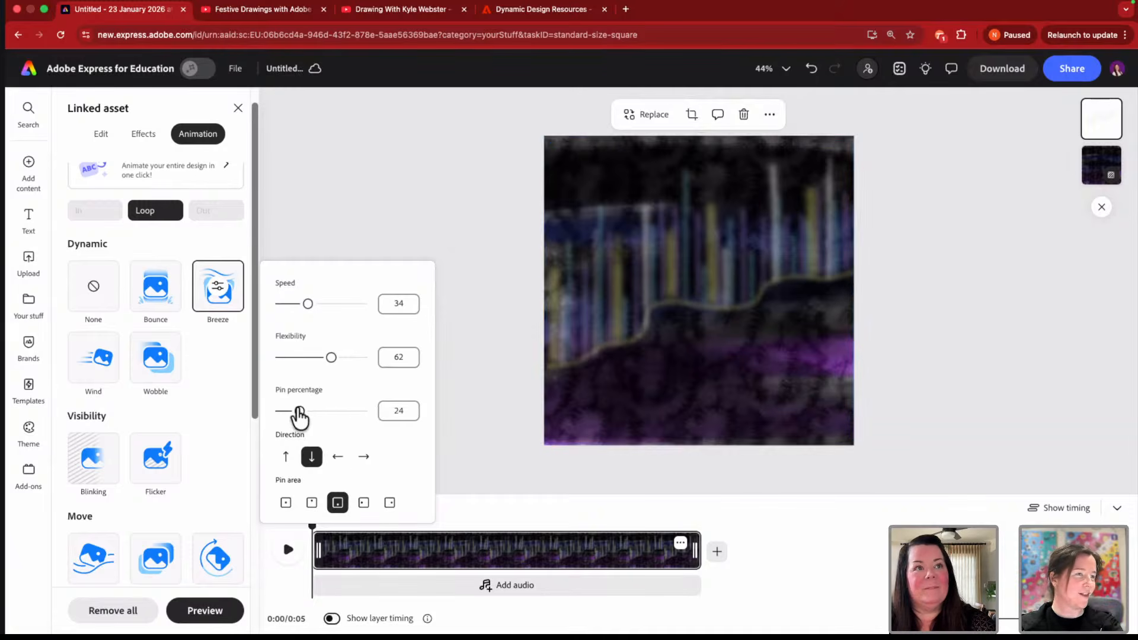
pyautogui.moveTo(300, 412); pyautogui.dragTo(314, 412)
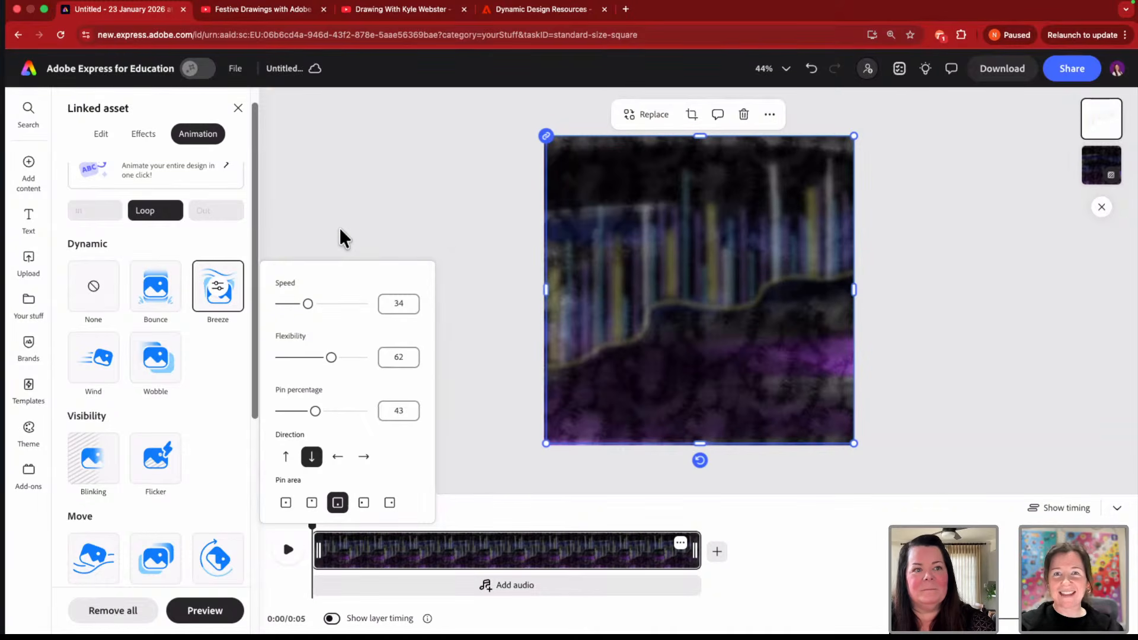
pyautogui.click(343, 238)
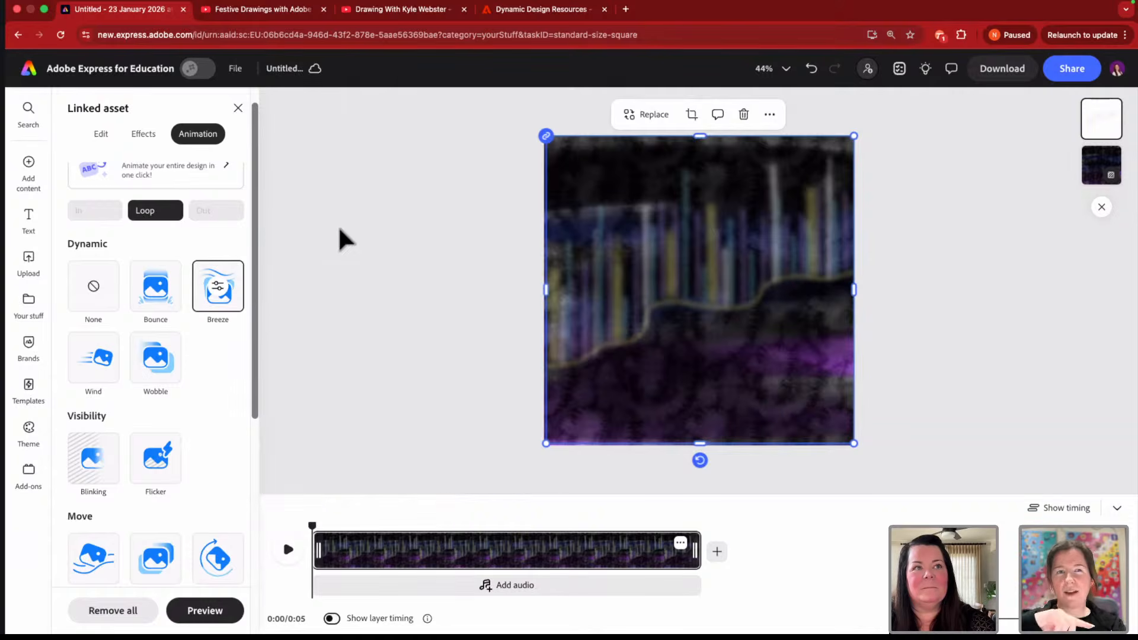
# - Open the shapes collection among the design elements
pyautogui.click(28, 169)
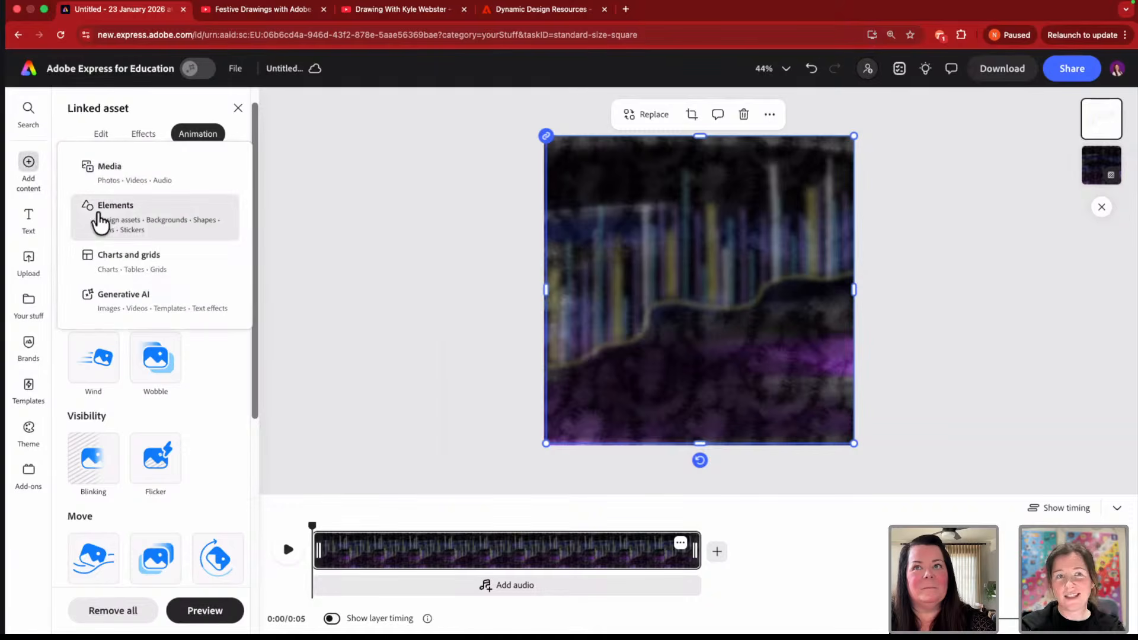
pyautogui.click(111, 231)
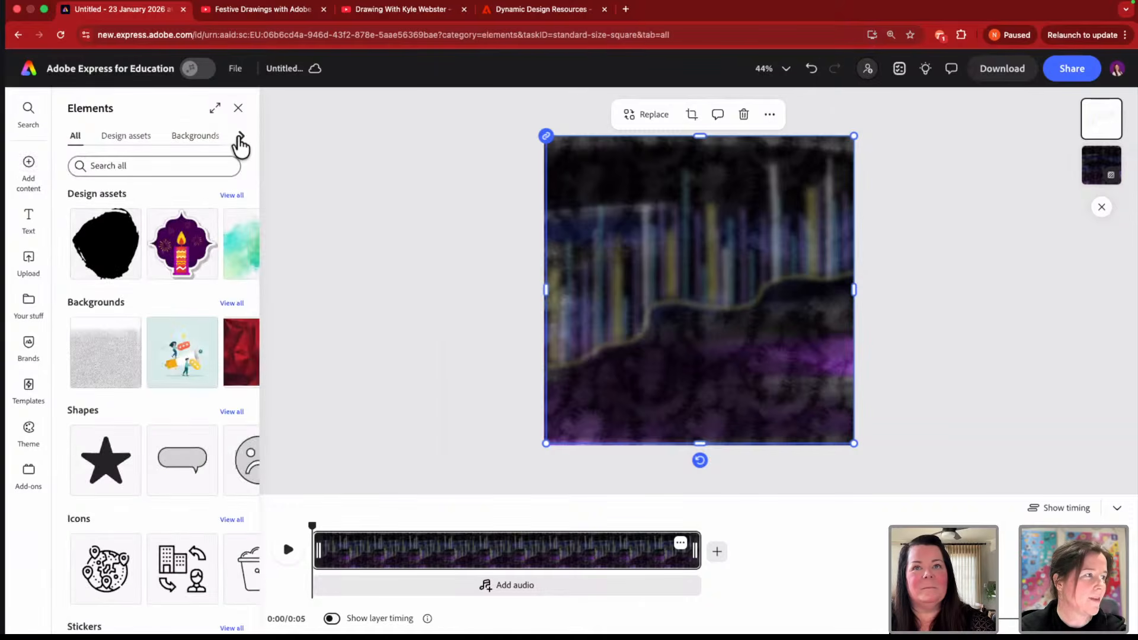
pyautogui.click(240, 137)
pyautogui.click(164, 137)
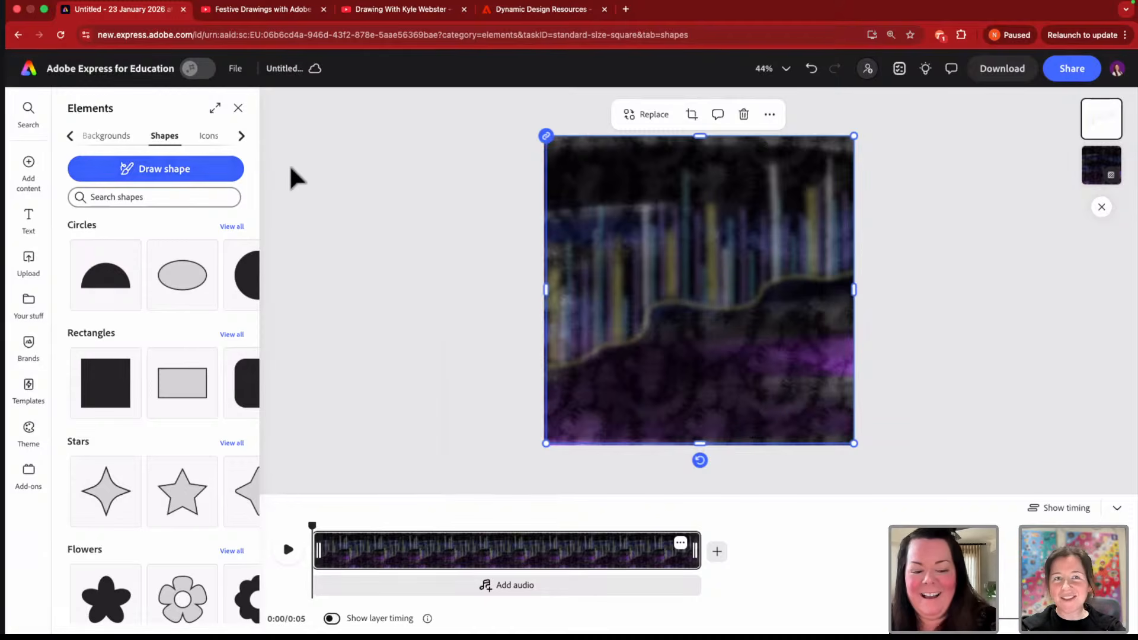
# - Rename the project as "Northern Lights animation"
pyautogui.click(284, 68)
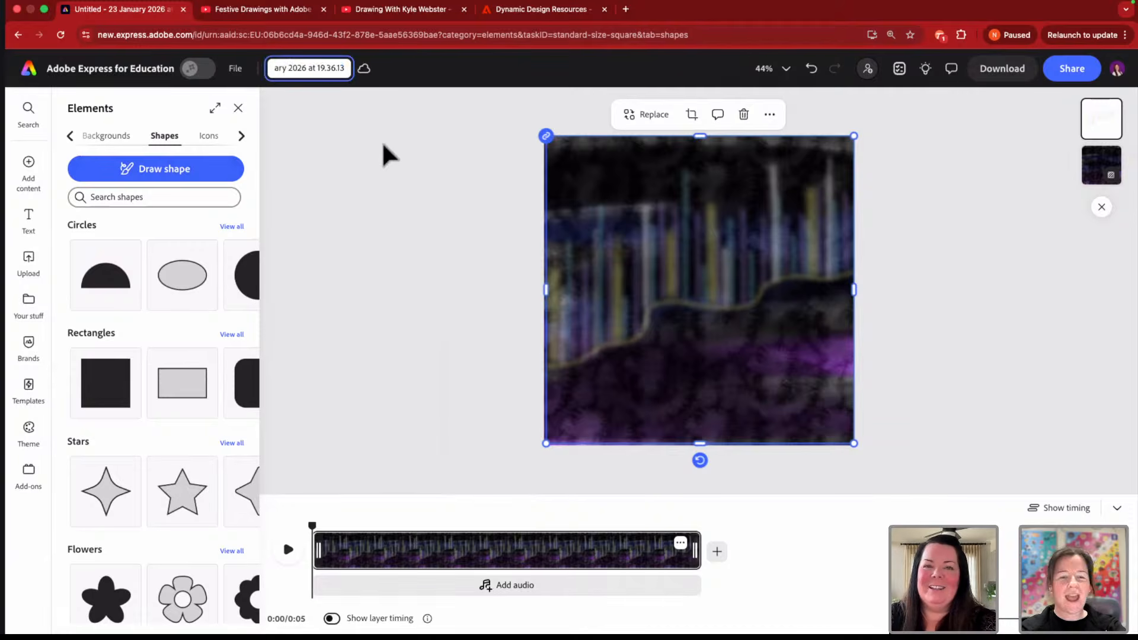
pyautogui.press('super+a')
pyautogui.write('N')
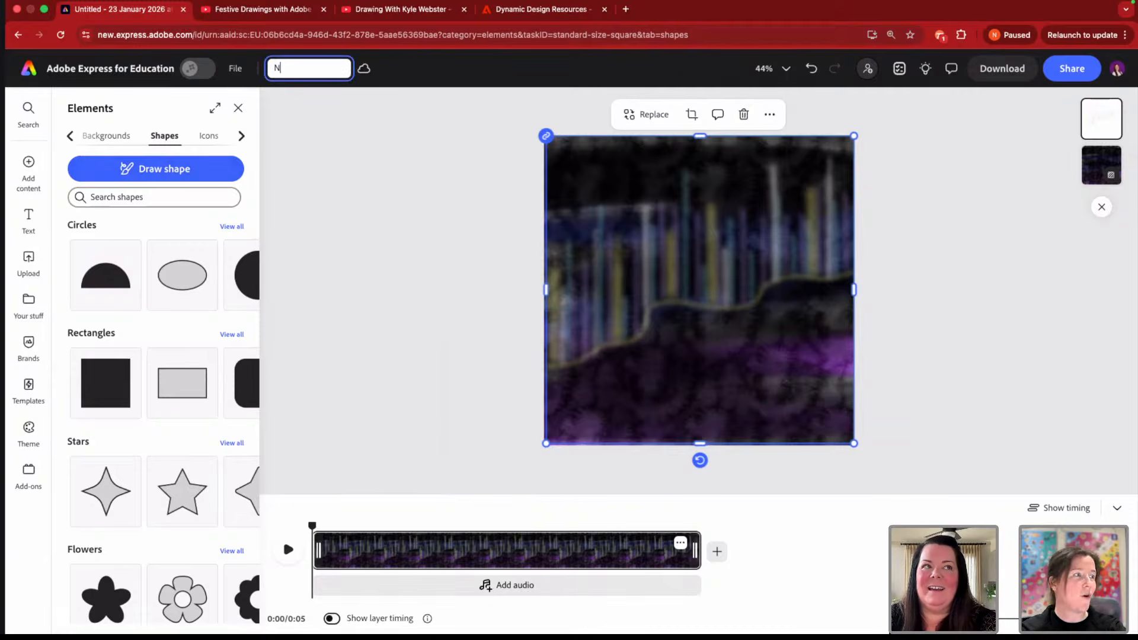
pyautogui.write('orthern Li')
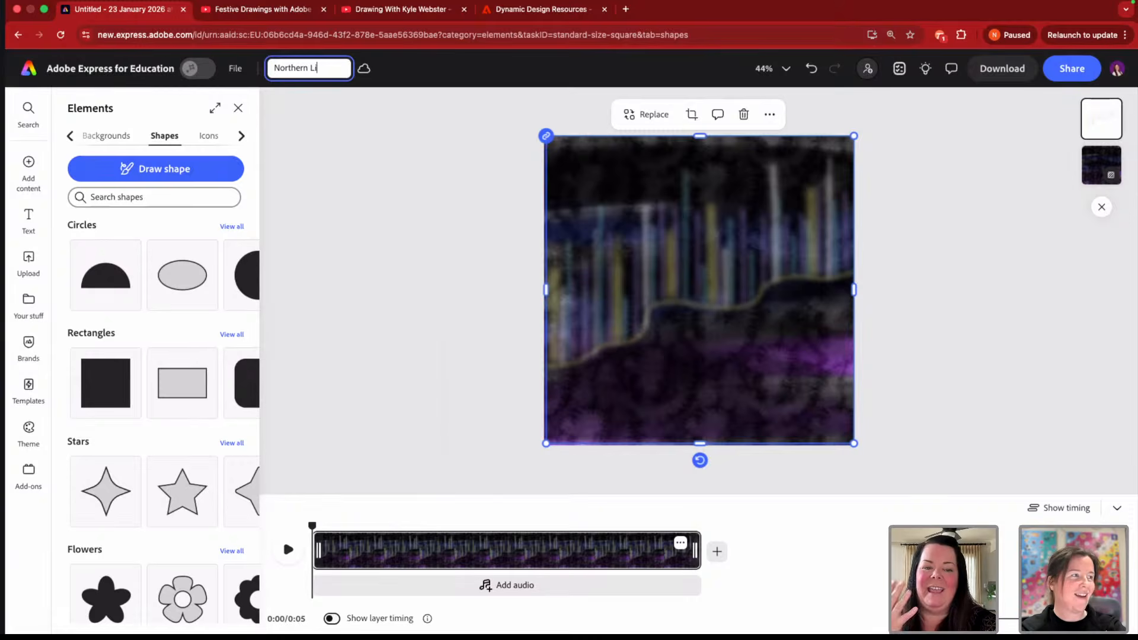
pyautogui.write('ghts animated')
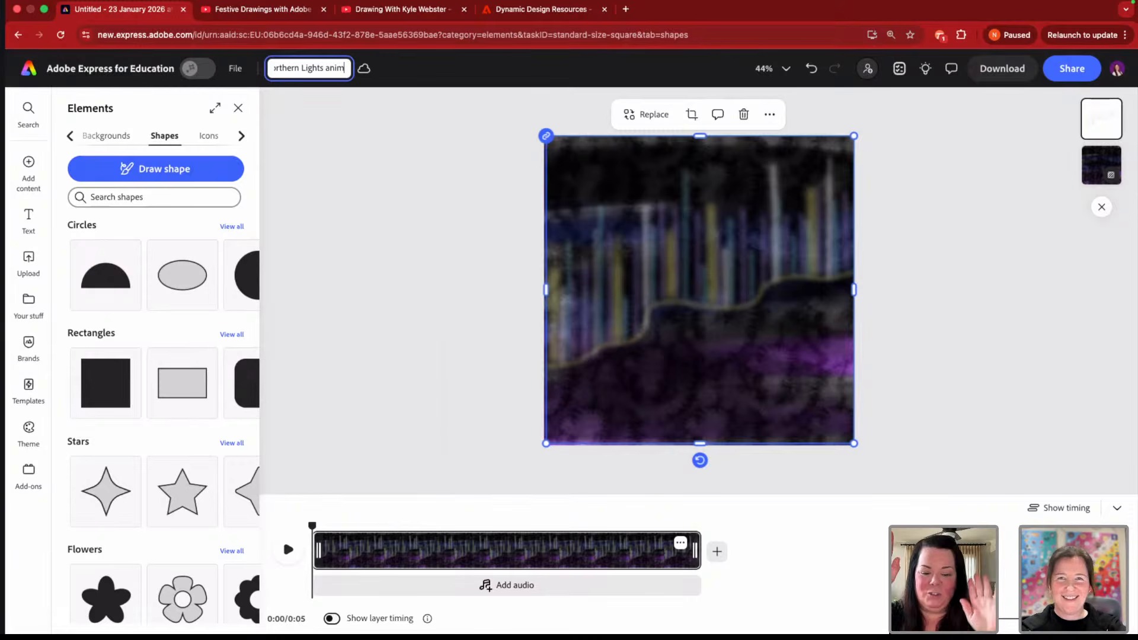
pyautogui.press('Return')
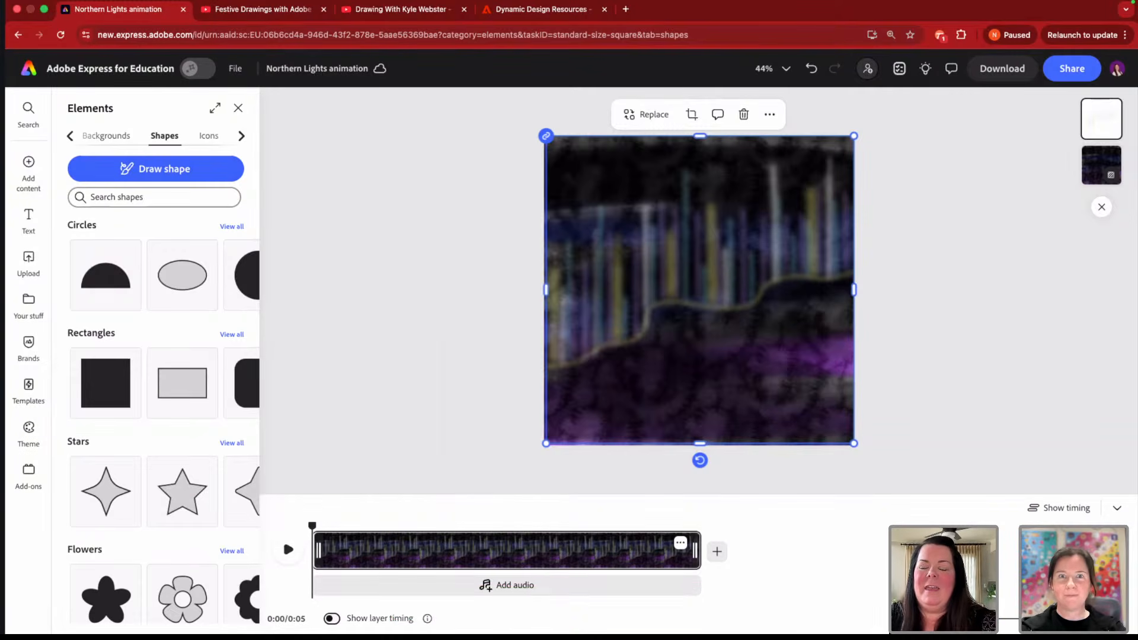
# - Switch to the Festive Drawings playlist on YouTube and examine the Northern Lights Silhouette lesson's thumbnail up close
pyautogui.click(292, 18)
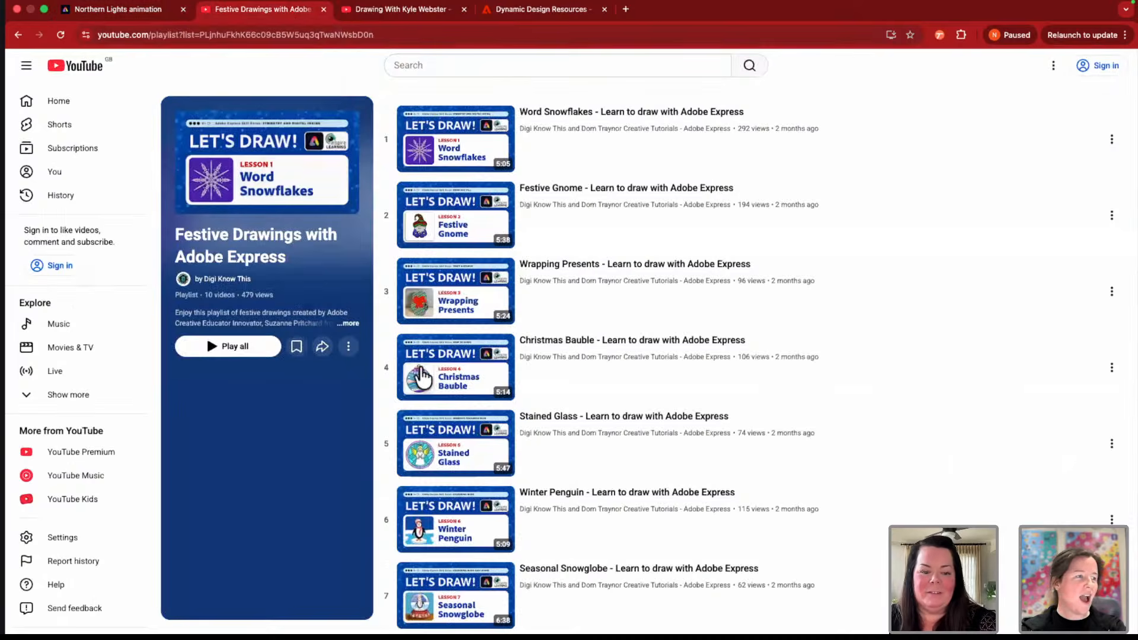
pyautogui.scroll(-4, 415, 456)
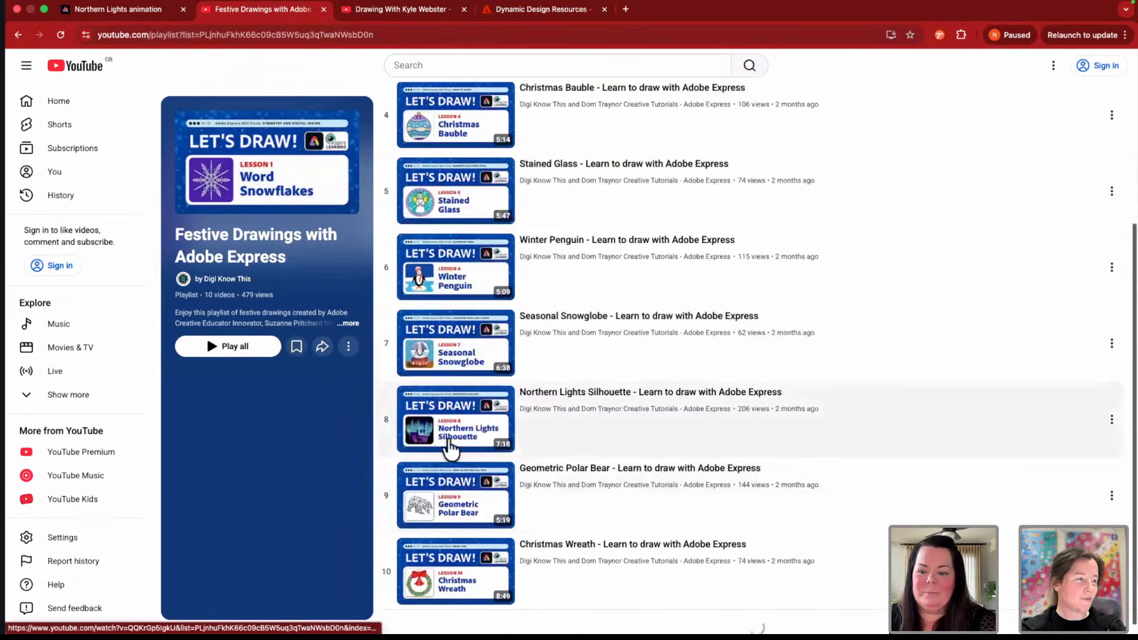
pyautogui.scroll(5, 419, 441)
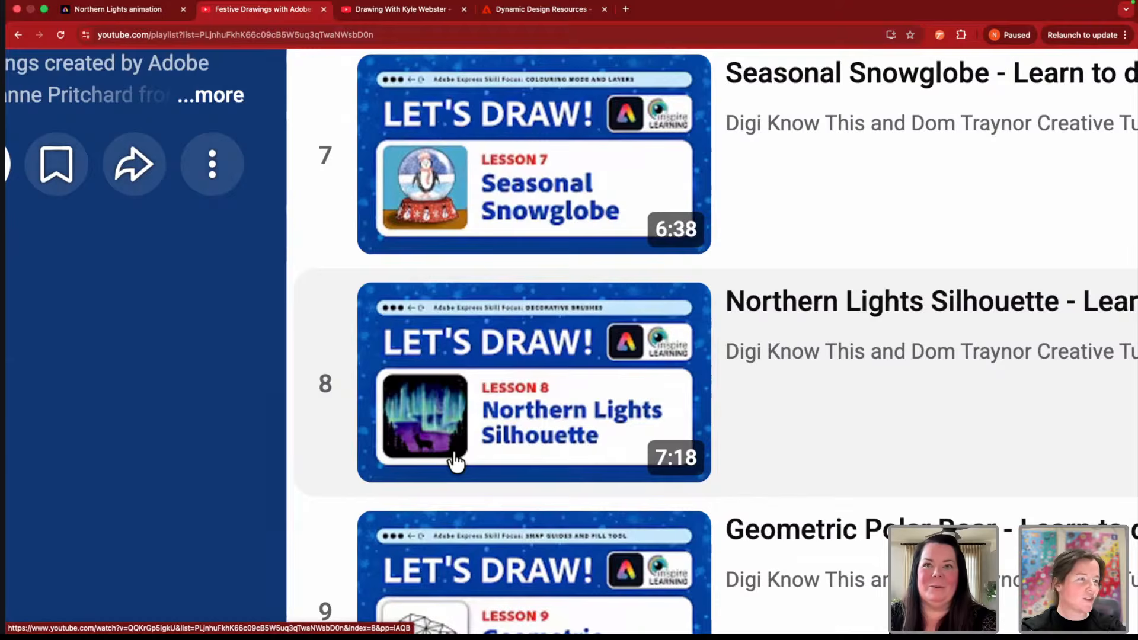
pyautogui.scroll(-5, 452, 459)
# - Switch back to Adobe Express, start a new drawing from the home page and set the Hard round brush size to 54
pyautogui.click(115, 9)
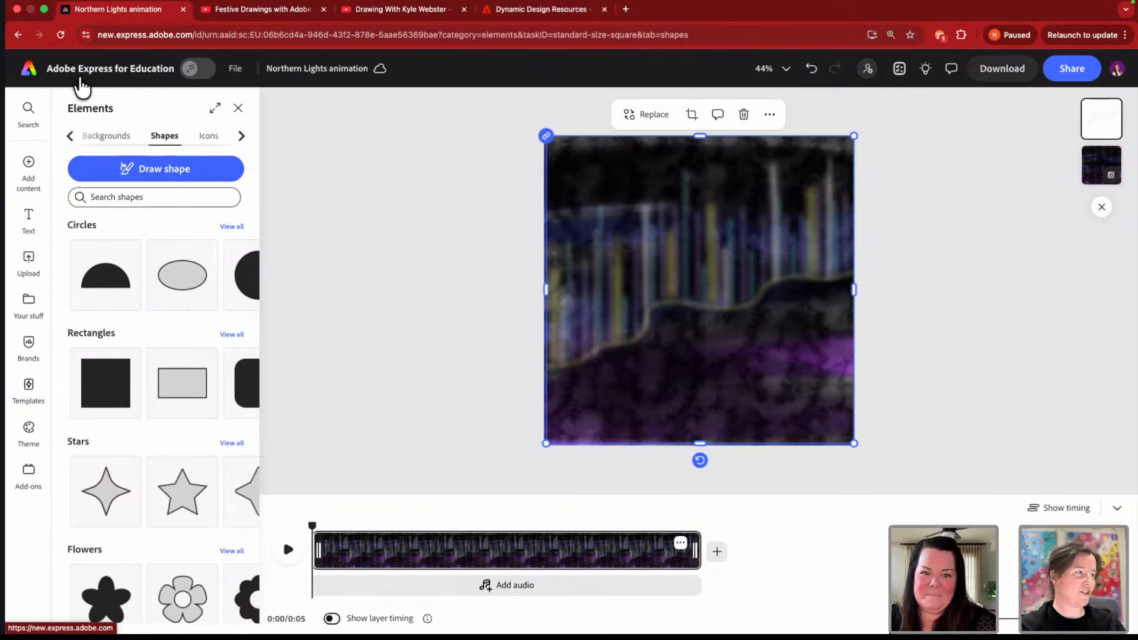
pyautogui.click(81, 88)
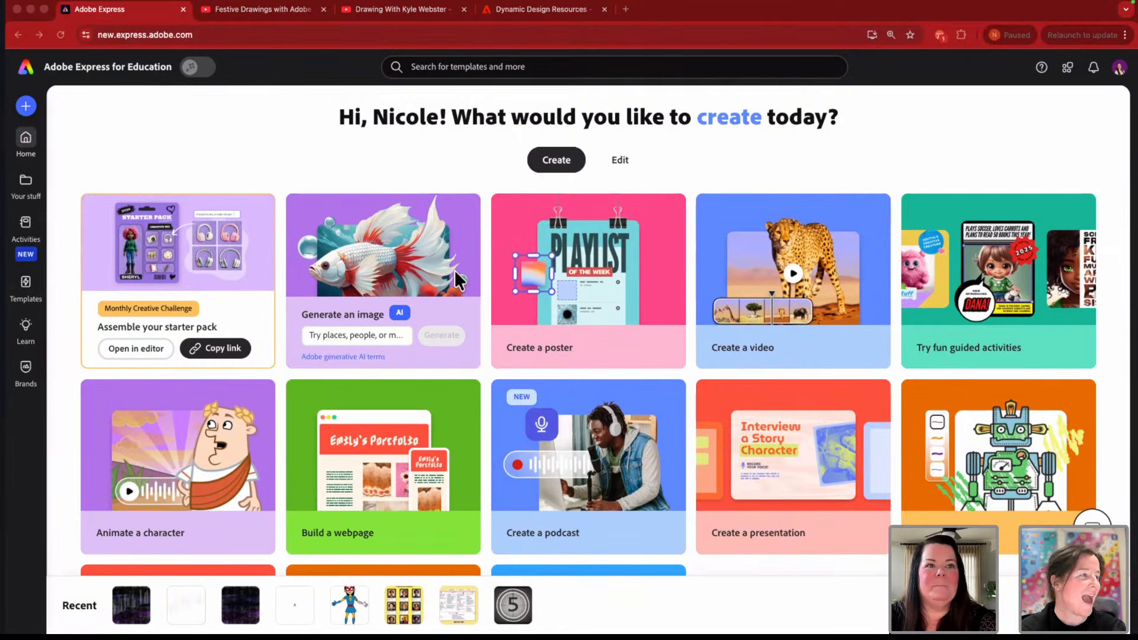
pyautogui.scroll(-2, 444, 407)
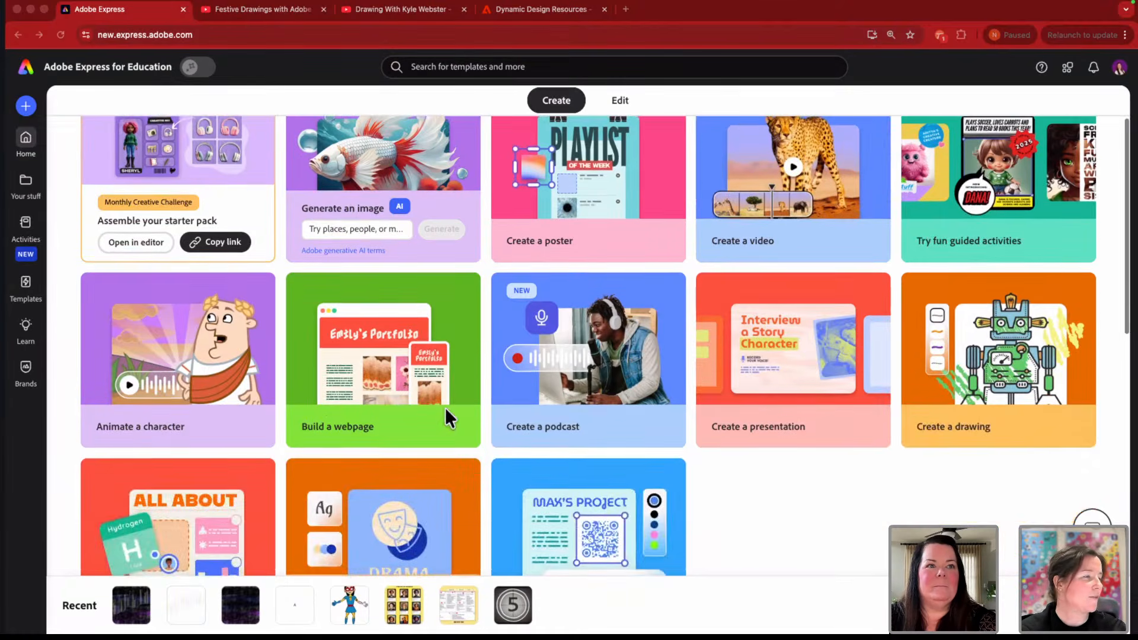
pyautogui.click(941, 349)
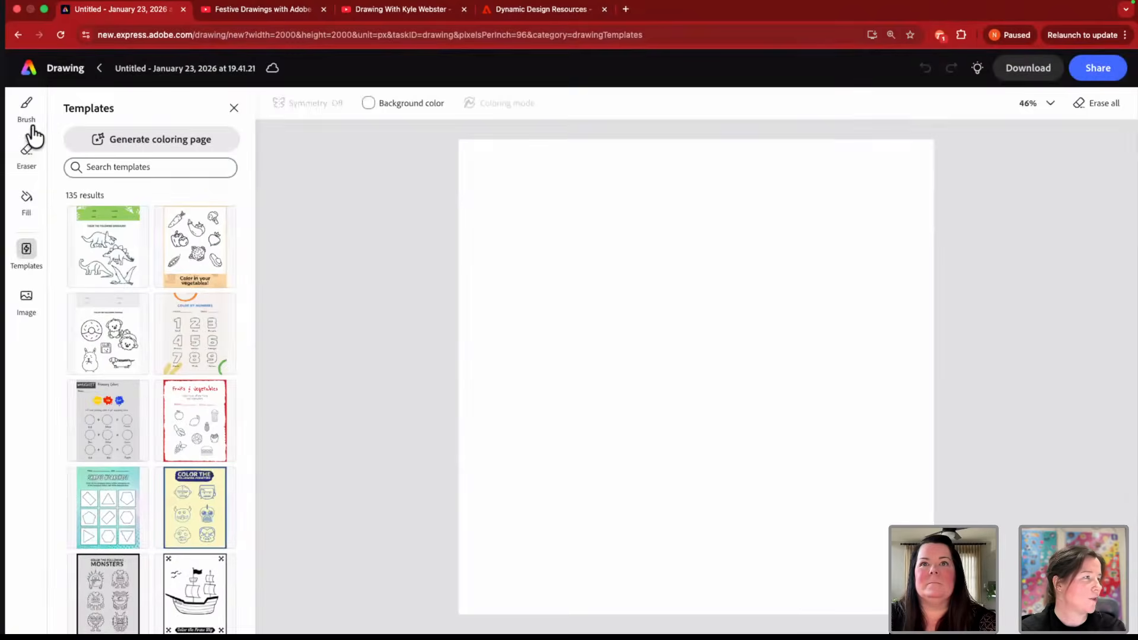
pyautogui.click(29, 119)
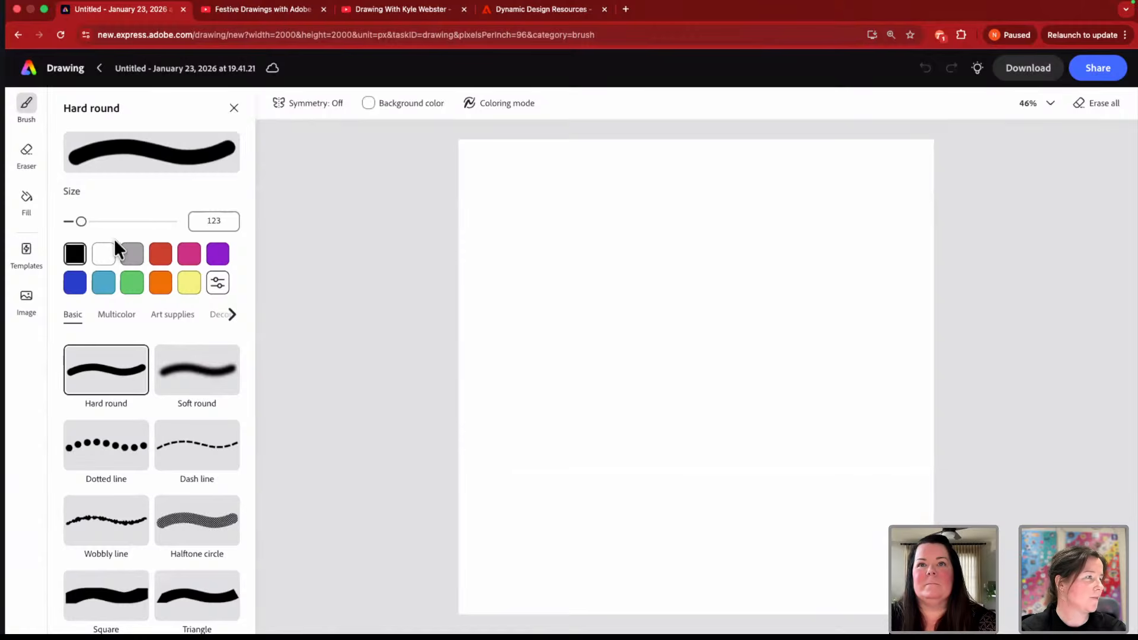
pyautogui.moveTo(81, 221); pyautogui.dragTo(73, 221)
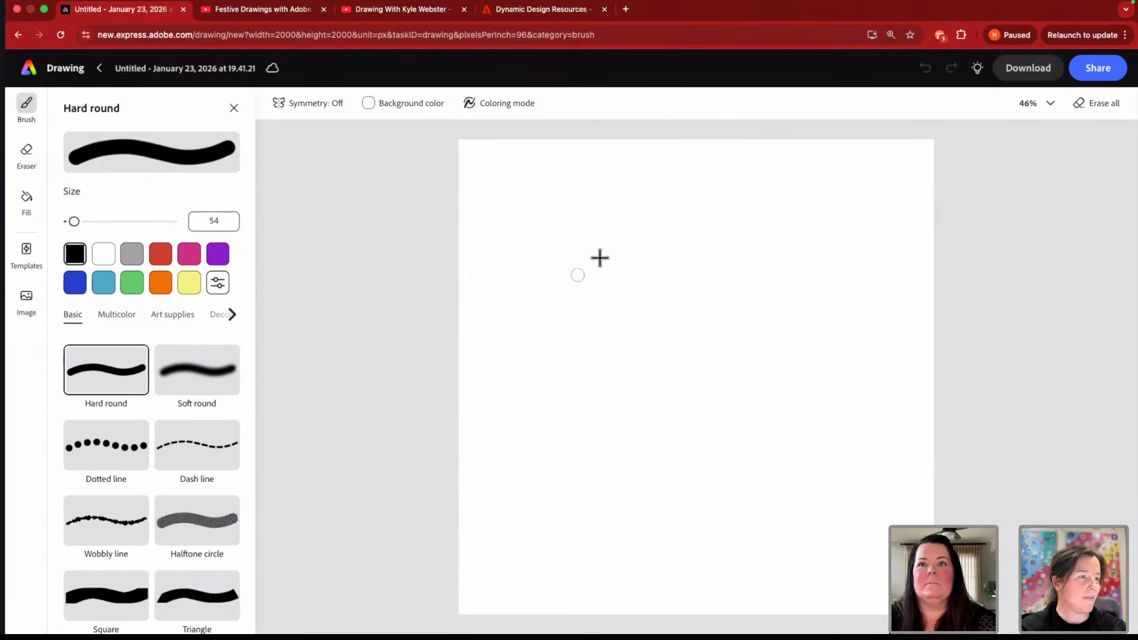
pyautogui.moveTo(601, 237)
pyautogui.mouseDown()
pyautogui.moveTo(683, 208)
pyautogui.moveTo(899, 412)
pyautogui.moveTo(596, 411)
pyautogui.moveTo(612, 252)
pyautogui.moveTo(632, 233)
pyautogui.moveTo(752, 252)
pyautogui.mouseUp()
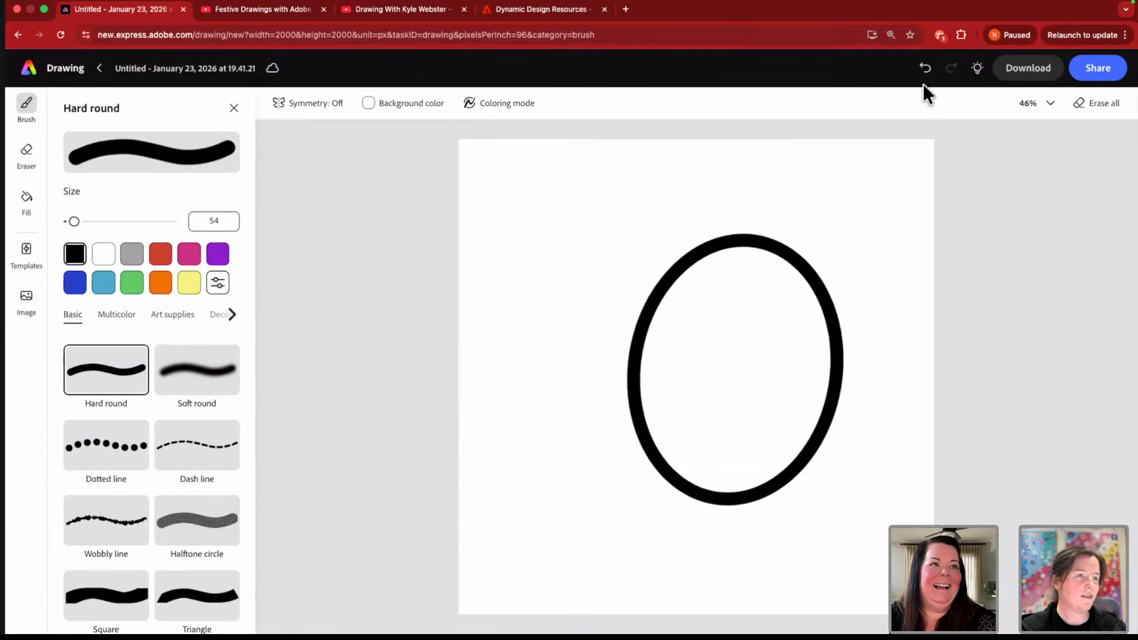
pyautogui.click(925, 67)
pyautogui.click(925, 68)
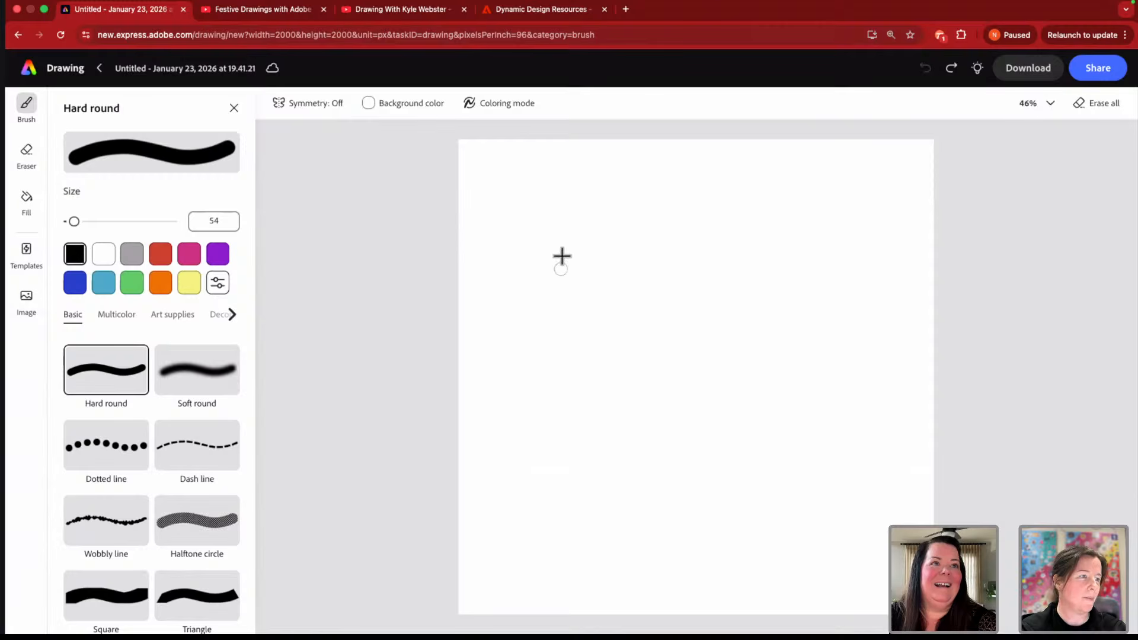
# - Draw a large tilted black ellipse outline across most of the canvas with the Hard round brush
pyautogui.moveTo(563, 241)
pyautogui.mouseDown()
pyautogui.moveTo(826, 229)
pyautogui.moveTo(620, 449)
pyautogui.moveTo(581, 195)
pyautogui.moveTo(589, 206)
pyautogui.mouseUp()
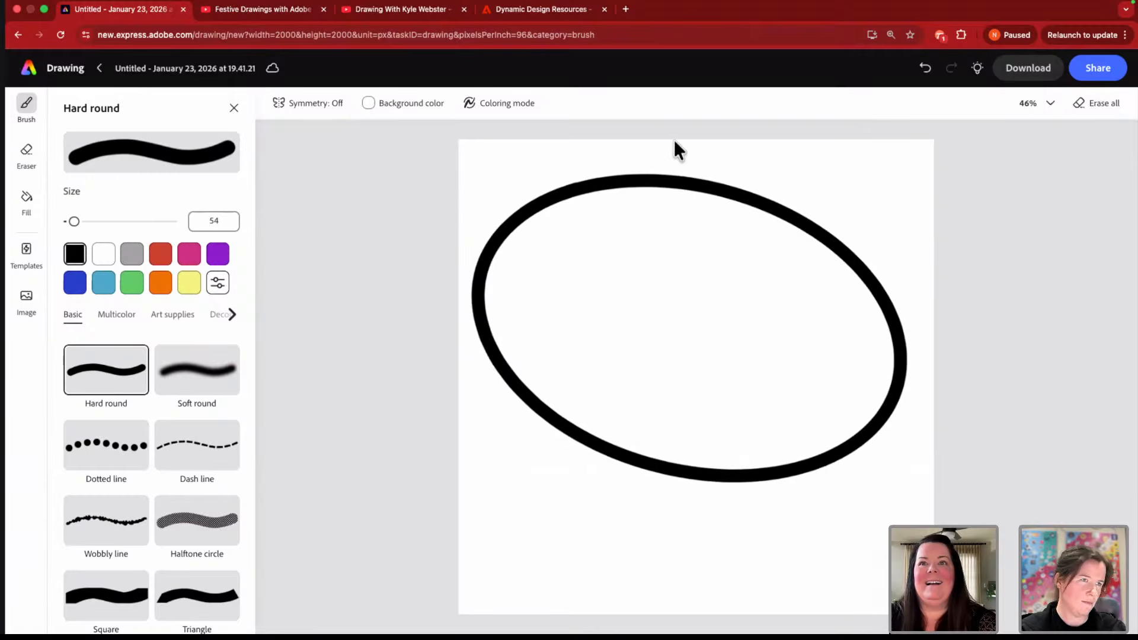
# - Undo the tilted ellipse and draw a large black circle outline filling most of the canvas with the Hard round brush
pyautogui.click(923, 69)
pyautogui.click(924, 70)
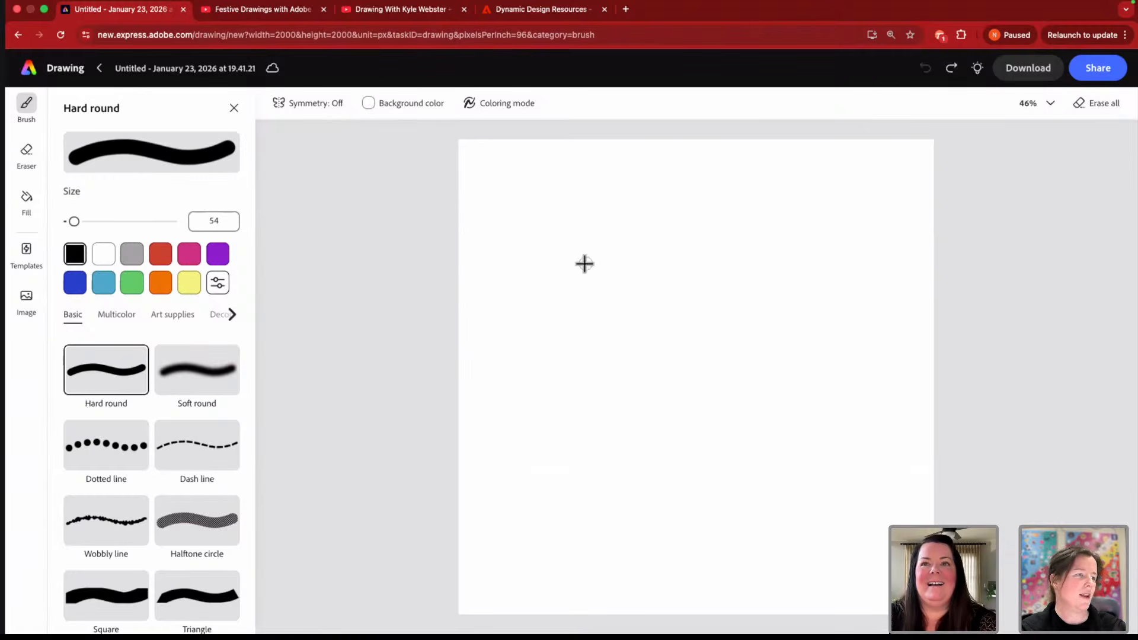
pyautogui.moveTo(534, 277)
pyautogui.mouseDown()
pyautogui.moveTo(606, 228)
pyautogui.moveTo(728, 216)
pyautogui.moveTo(813, 282)
pyautogui.moveTo(861, 374)
pyautogui.moveTo(831, 493)
pyautogui.moveTo(769, 537)
pyautogui.moveTo(706, 550)
pyautogui.moveTo(607, 538)
pyautogui.moveTo(556, 504)
pyautogui.moveTo(521, 455)
pyautogui.moveTo(508, 385)
pyautogui.moveTo(506, 336)
pyautogui.moveTo(539, 270)
pyautogui.mouseUp()
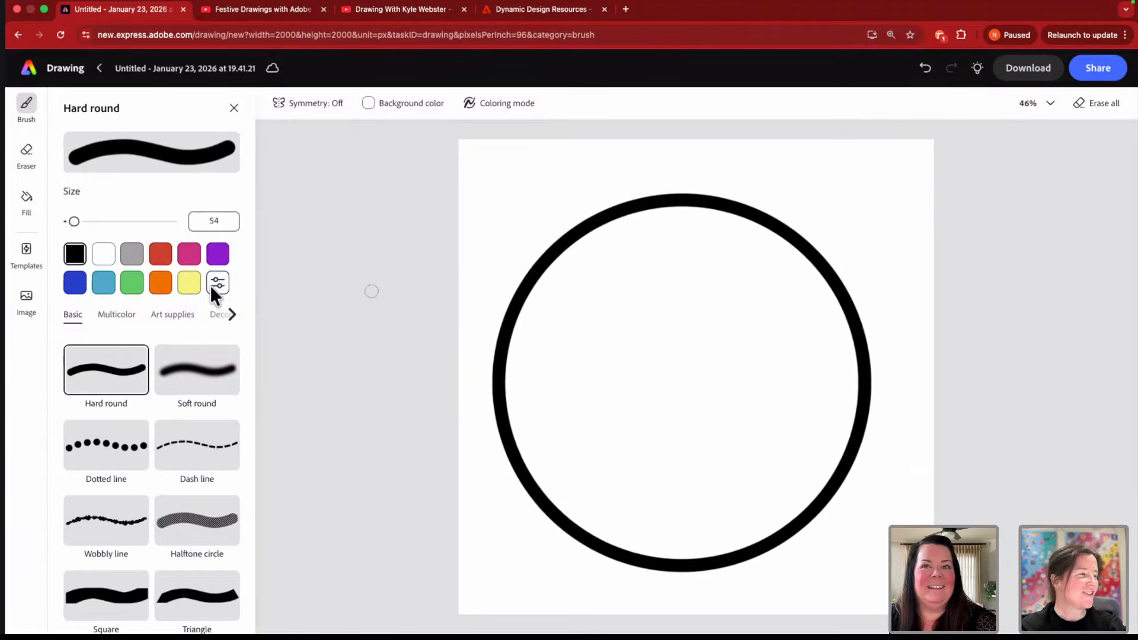
# - Draw three irregular black continent outlines inside the circle, each joined to its edge, to turn it into a globe
pyautogui.click(131, 283)
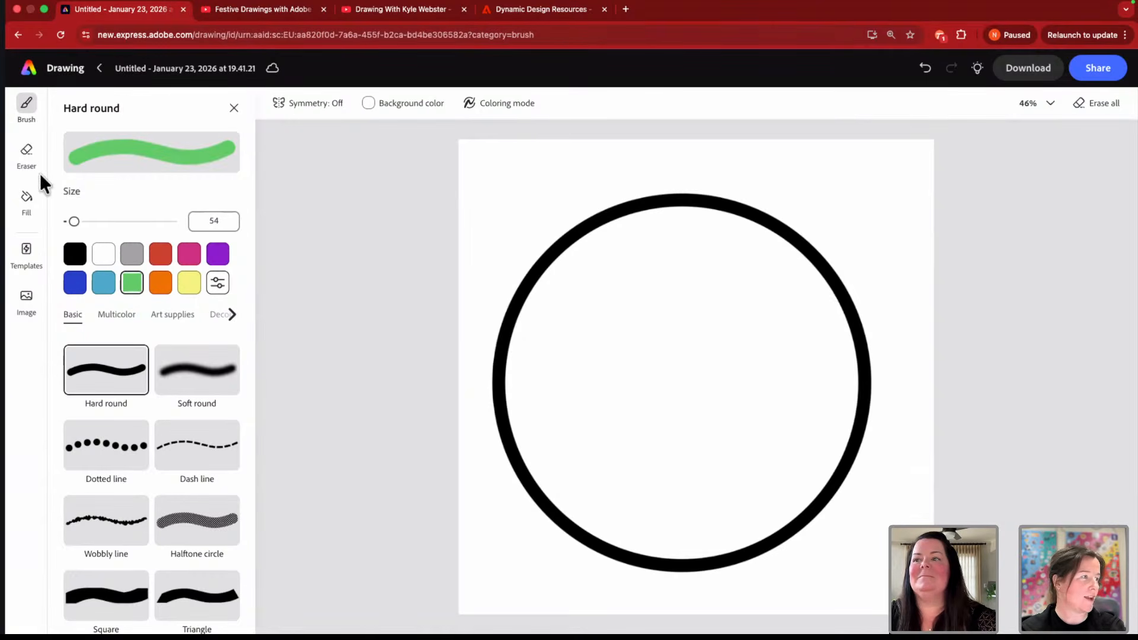
pyautogui.click(78, 261)
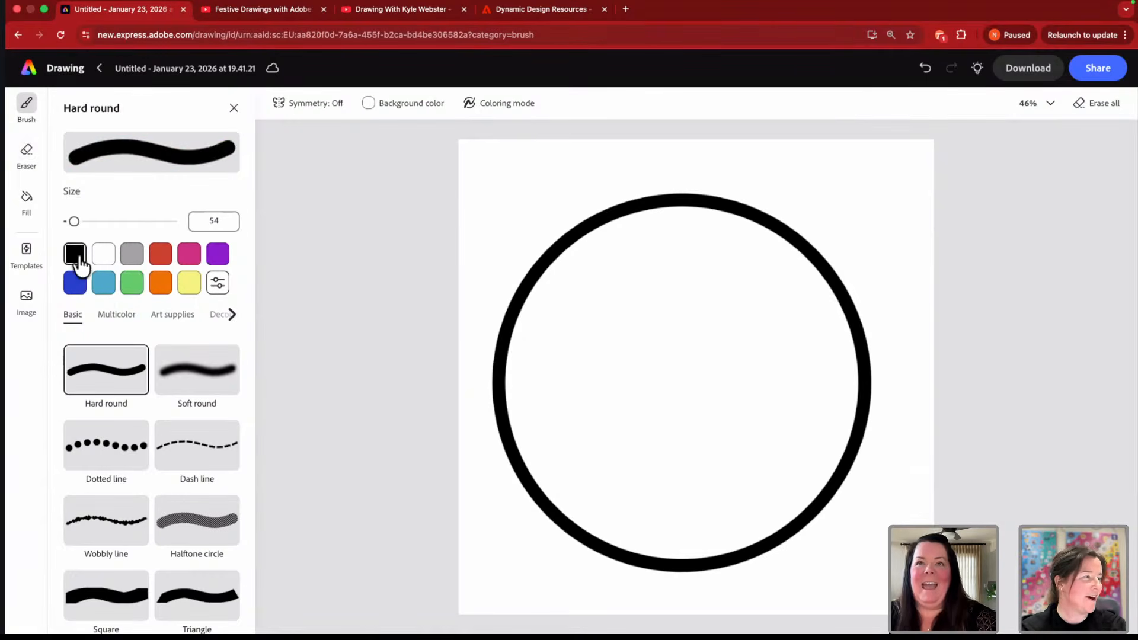
pyautogui.moveTo(617, 220)
pyautogui.mouseDown()
pyautogui.moveTo(675, 253)
pyautogui.moveTo(746, 347)
pyautogui.moveTo(807, 370)
pyautogui.moveTo(826, 275)
pyautogui.mouseUp()
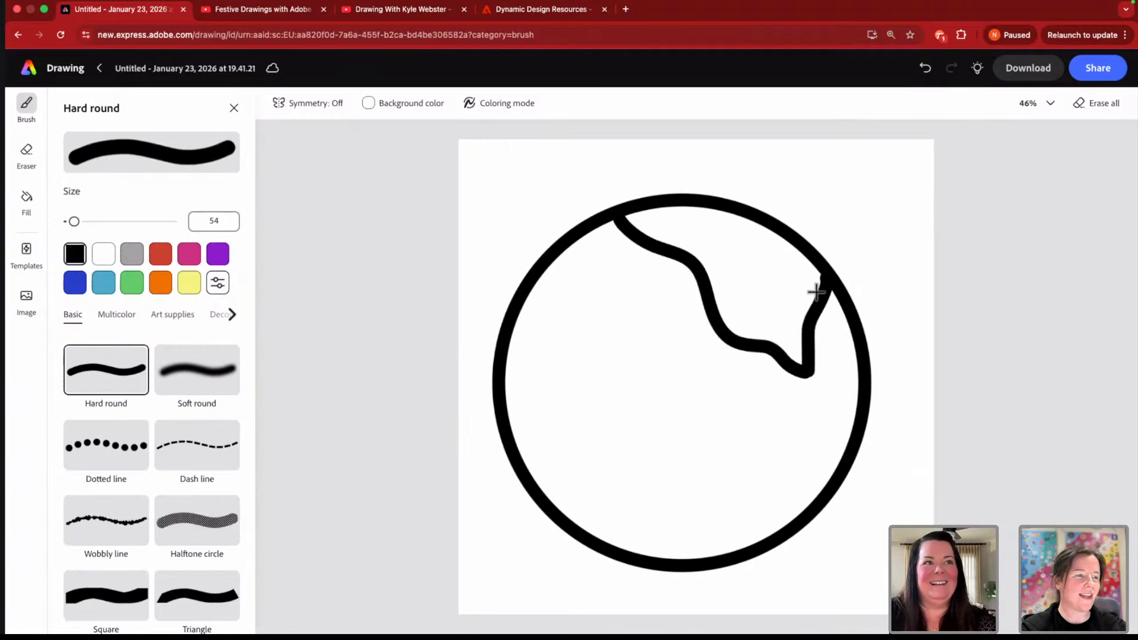
pyautogui.moveTo(793, 397)
pyautogui.mouseDown()
pyautogui.moveTo(767, 405)
pyautogui.moveTo(741, 476)
pyautogui.moveTo(647, 555)
pyautogui.mouseUp()
pyautogui.moveTo(781, 394); pyautogui.dragTo(837, 477)
pyautogui.moveTo(520, 451)
pyautogui.mouseDown()
pyautogui.moveTo(604, 428)
pyautogui.moveTo(631, 404)
pyautogui.moveTo(536, 283)
pyautogui.mouseUp()
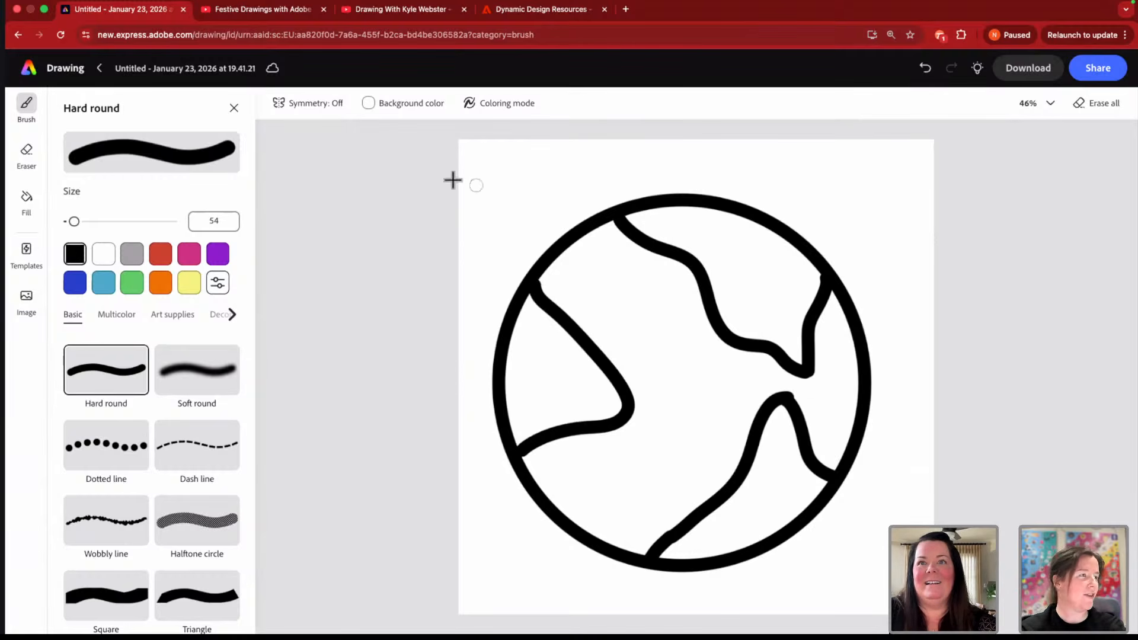
# - Turn on Coloring mode and paint the globe's ocean area with the multicolor Spiked brush at size 338
pyautogui.click(489, 104)
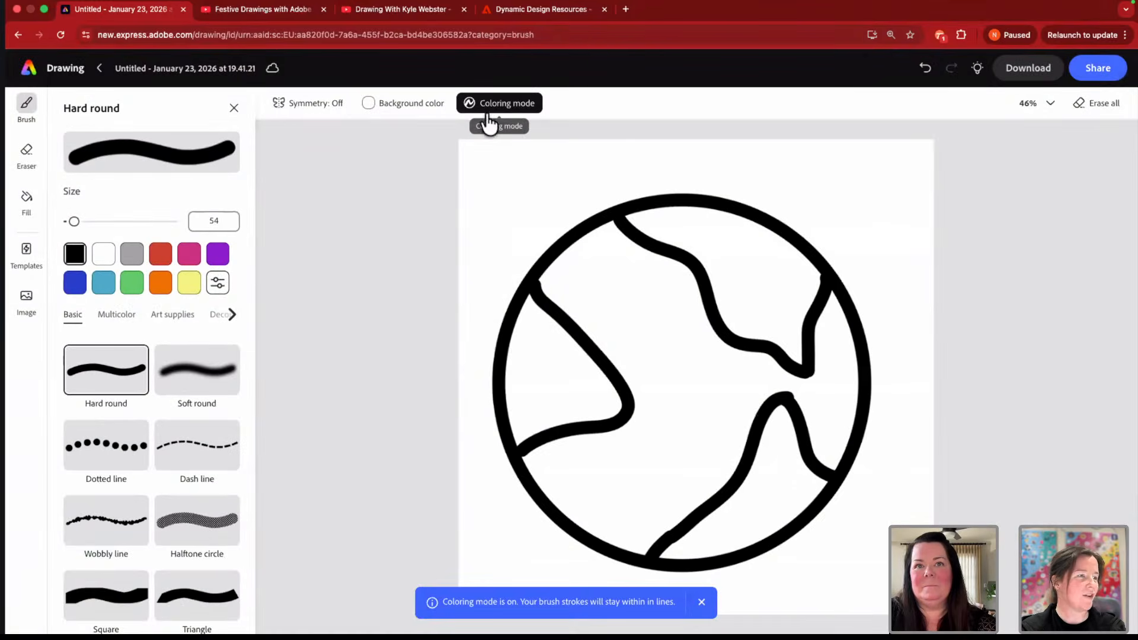
pyautogui.scroll(-10, 134, 432)
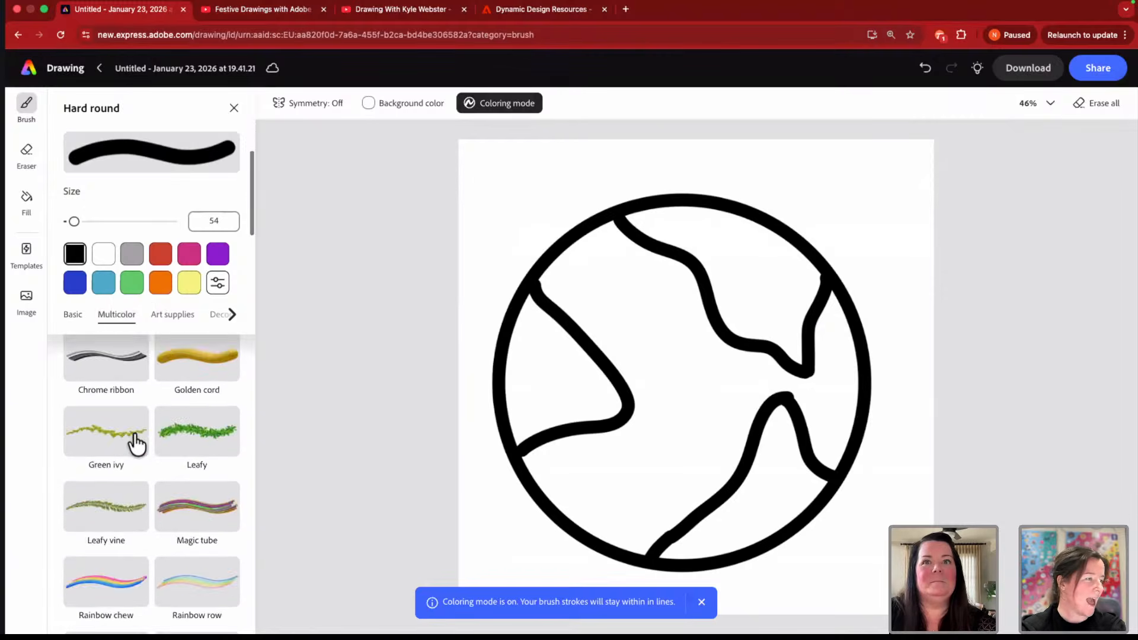
pyautogui.scroll(-2, 133, 432)
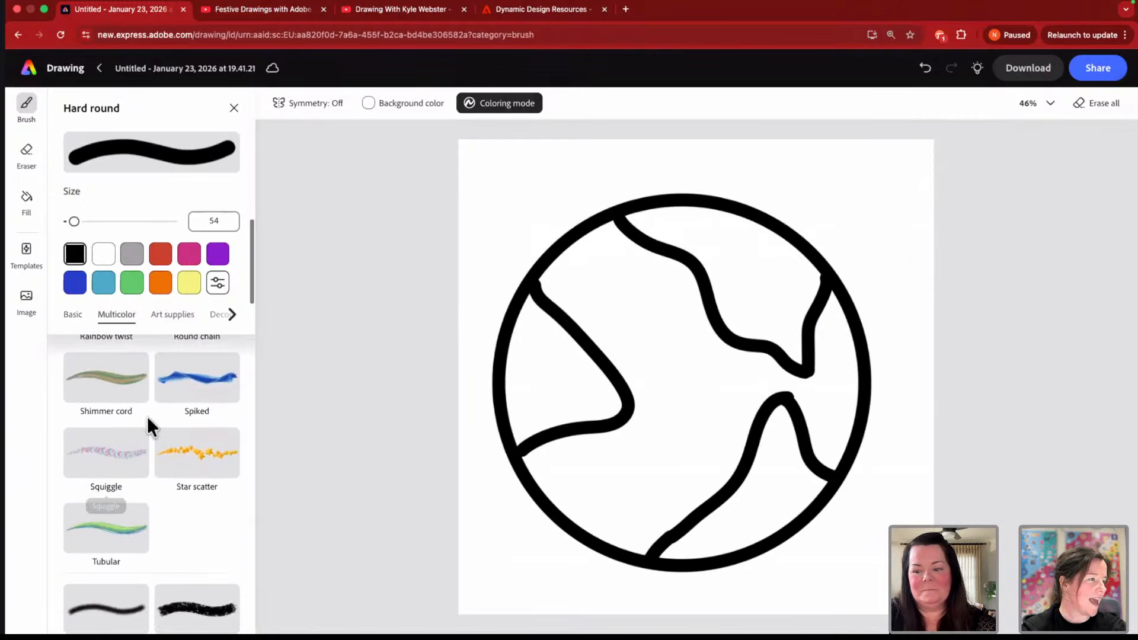
pyautogui.click(201, 390)
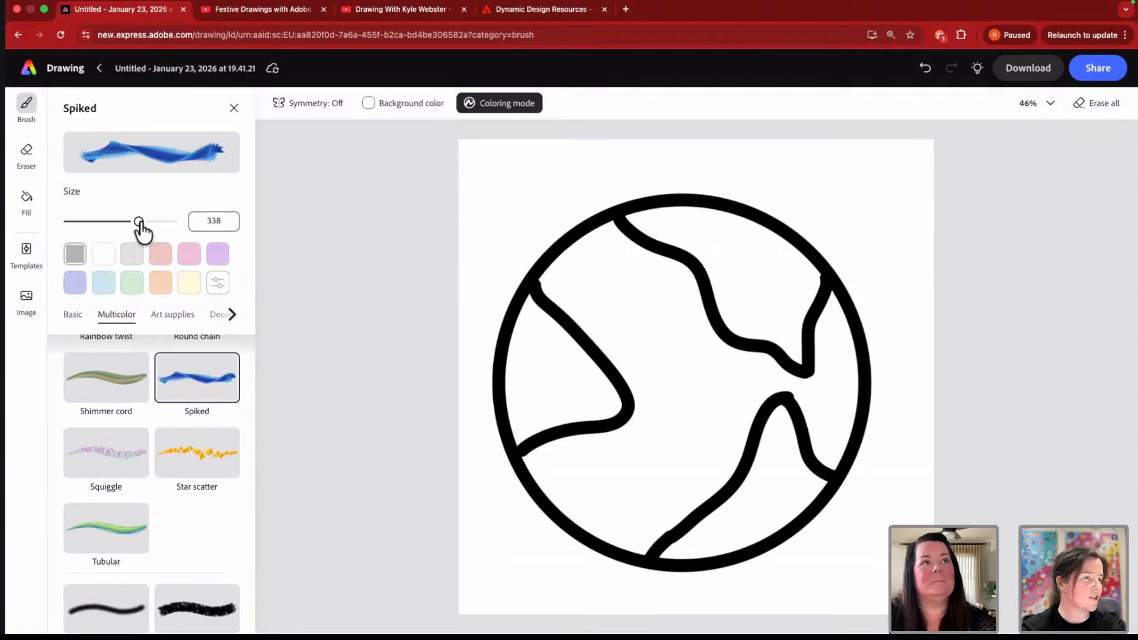
pyautogui.moveTo(602, 275)
pyautogui.mouseDown()
pyautogui.moveTo(729, 257)
pyautogui.moveTo(764, 332)
pyautogui.moveTo(825, 368)
pyautogui.moveTo(546, 330)
pyautogui.moveTo(527, 377)
pyautogui.moveTo(881, 330)
pyautogui.moveTo(534, 415)
pyautogui.moveTo(427, 498)
pyautogui.moveTo(423, 541)
pyautogui.moveTo(579, 538)
pyautogui.moveTo(729, 468)
pyautogui.moveTo(719, 462)
pyautogui.moveTo(776, 431)
pyautogui.moveTo(640, 460)
pyautogui.moveTo(610, 521)
pyautogui.moveTo(757, 500)
pyautogui.mouseUp()
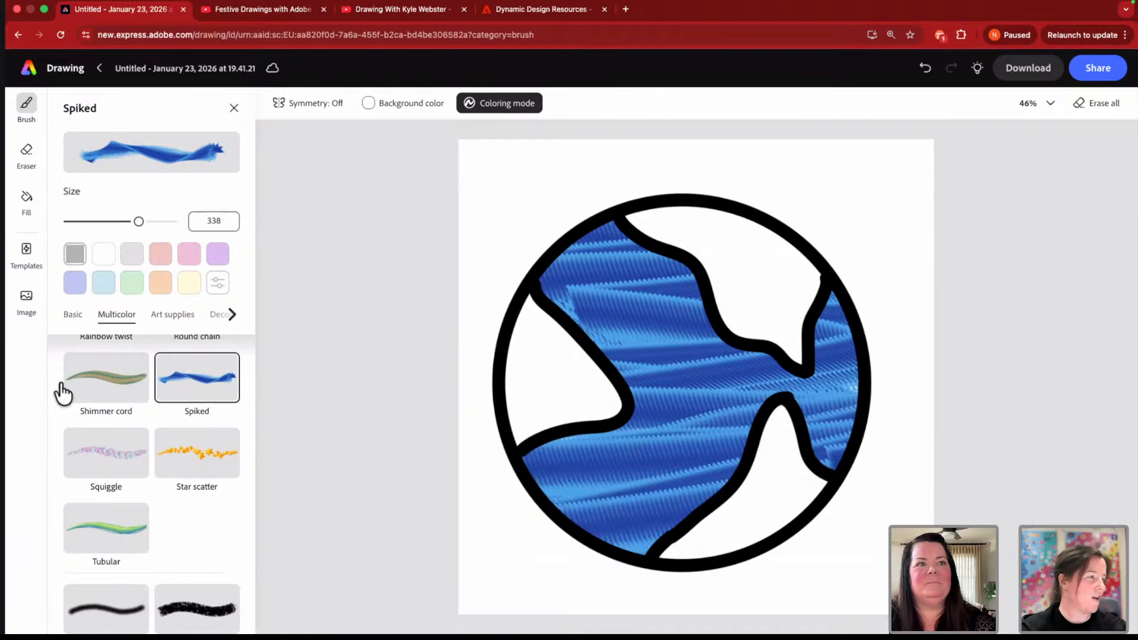
# - Color all three continents with the multicolor Tubular brush at size 454, undoing and repainting the stroke that covers the upper continent's outline
pyautogui.click(119, 540)
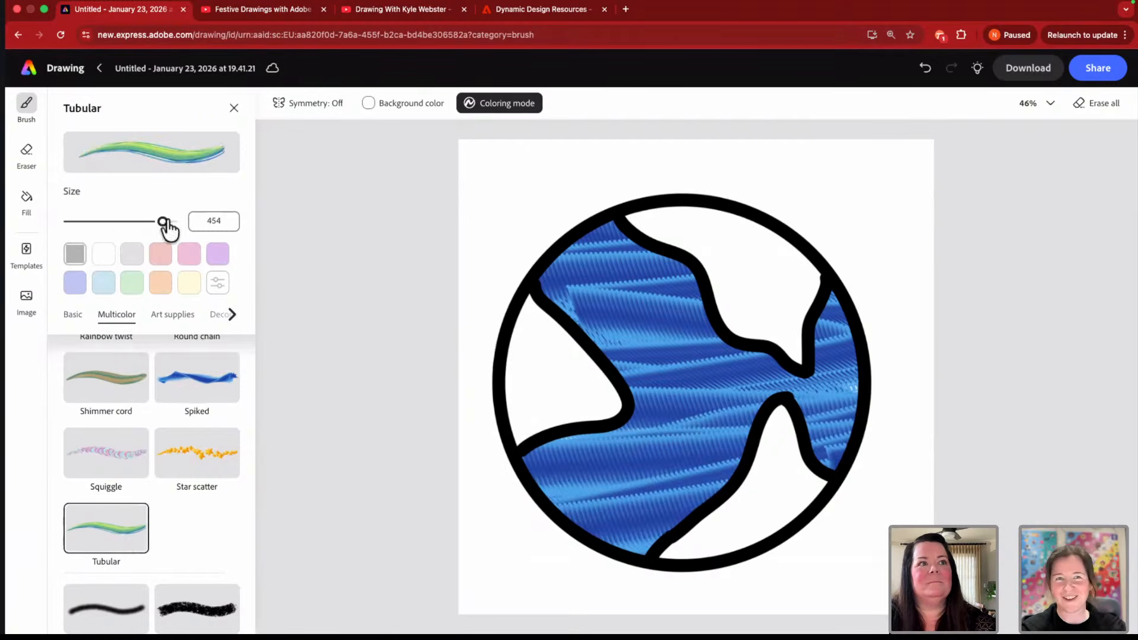
pyautogui.moveTo(556, 363)
pyautogui.mouseDown()
pyautogui.moveTo(500, 410)
pyautogui.moveTo(627, 344)
pyautogui.moveTo(531, 452)
pyautogui.moveTo(614, 331)
pyautogui.moveTo(618, 425)
pyautogui.moveTo(535, 321)
pyautogui.moveTo(670, 377)
pyautogui.moveTo(533, 296)
pyautogui.moveTo(570, 373)
pyautogui.moveTo(633, 431)
pyautogui.moveTo(482, 331)
pyautogui.moveTo(723, 478)
pyautogui.moveTo(642, 439)
pyautogui.moveTo(659, 447)
pyautogui.moveTo(711, 422)
pyautogui.moveTo(703, 289)
pyautogui.mouseUp()
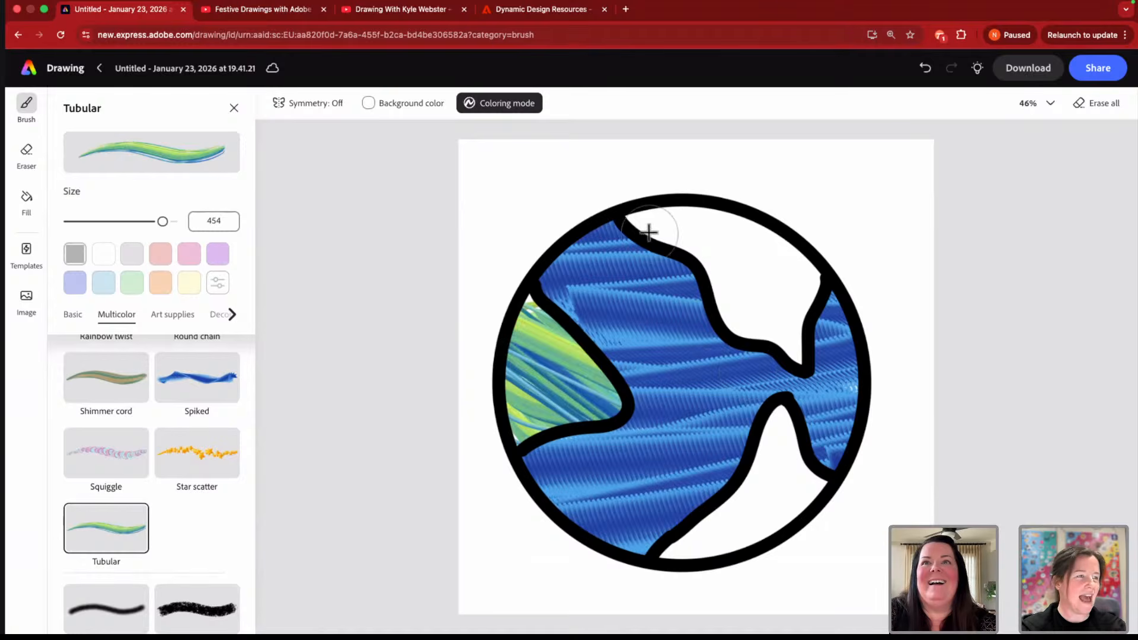
pyautogui.moveTo(648, 232)
pyautogui.mouseDown()
pyautogui.moveTo(985, 353)
pyautogui.moveTo(678, 198)
pyautogui.moveTo(660, 251)
pyautogui.moveTo(1026, 383)
pyautogui.moveTo(737, 287)
pyautogui.moveTo(905, 385)
pyautogui.moveTo(737, 304)
pyautogui.moveTo(902, 409)
pyautogui.moveTo(711, 284)
pyautogui.moveTo(778, 351)
pyautogui.mouseUp()
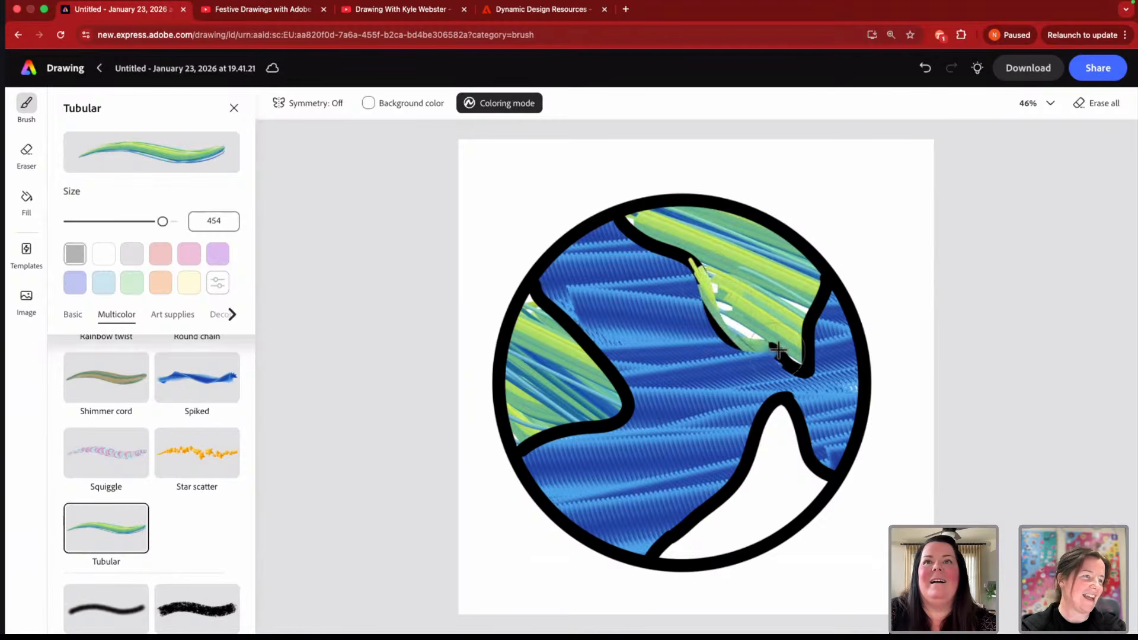
pyautogui.press('super+z')
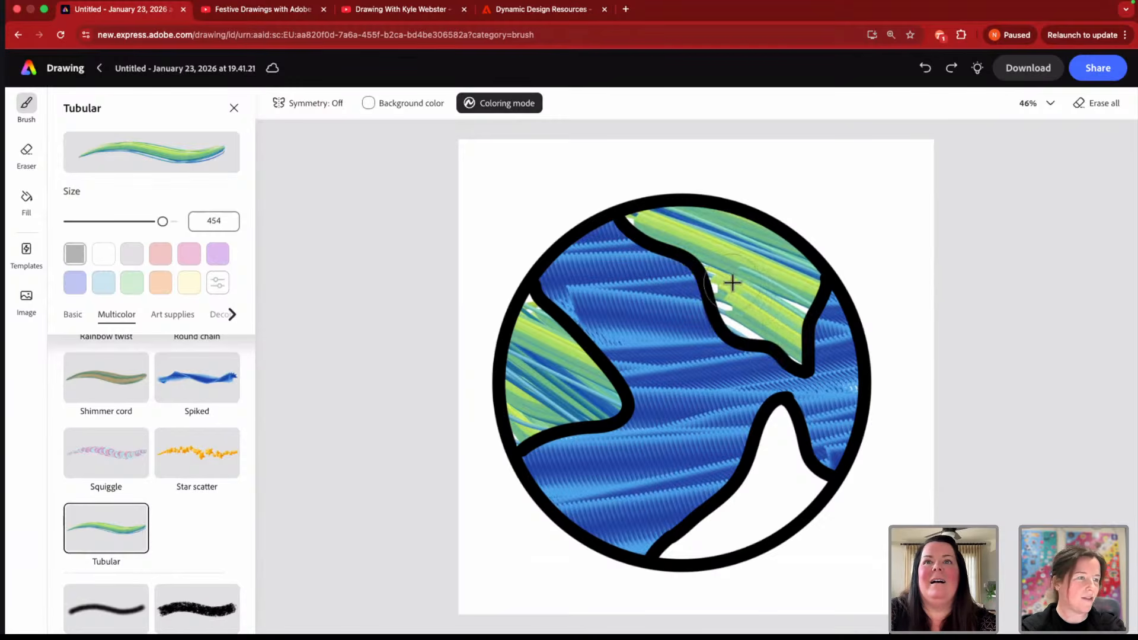
pyautogui.moveTo(732, 282)
pyautogui.mouseDown()
pyautogui.moveTo(665, 241)
pyautogui.moveTo(788, 350)
pyautogui.mouseUp()
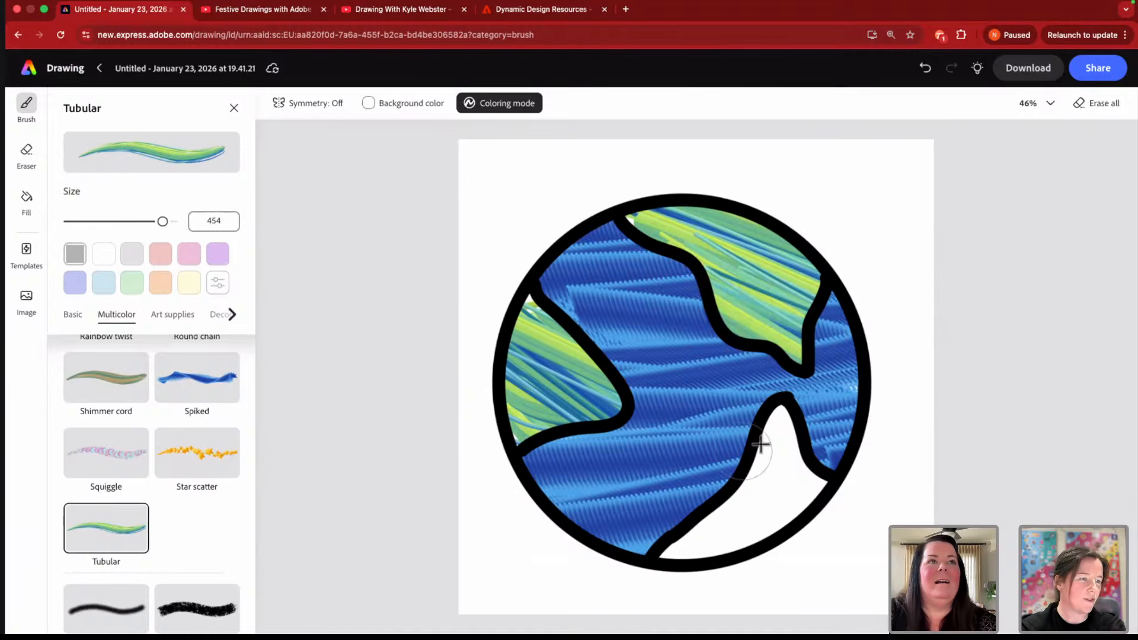
pyautogui.moveTo(785, 409); pyautogui.dragTo(756, 551)
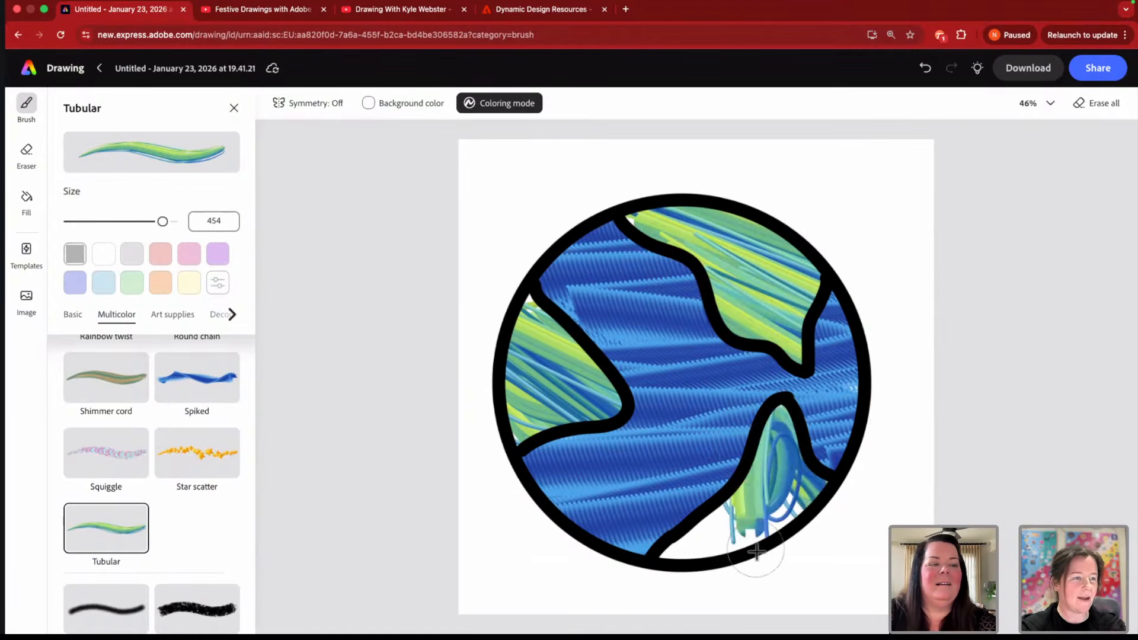
pyautogui.moveTo(851, 496)
pyautogui.mouseDown()
pyautogui.moveTo(878, 483)
pyautogui.moveTo(643, 555)
pyautogui.moveTo(675, 553)
pyautogui.moveTo(859, 432)
pyautogui.mouseUp()
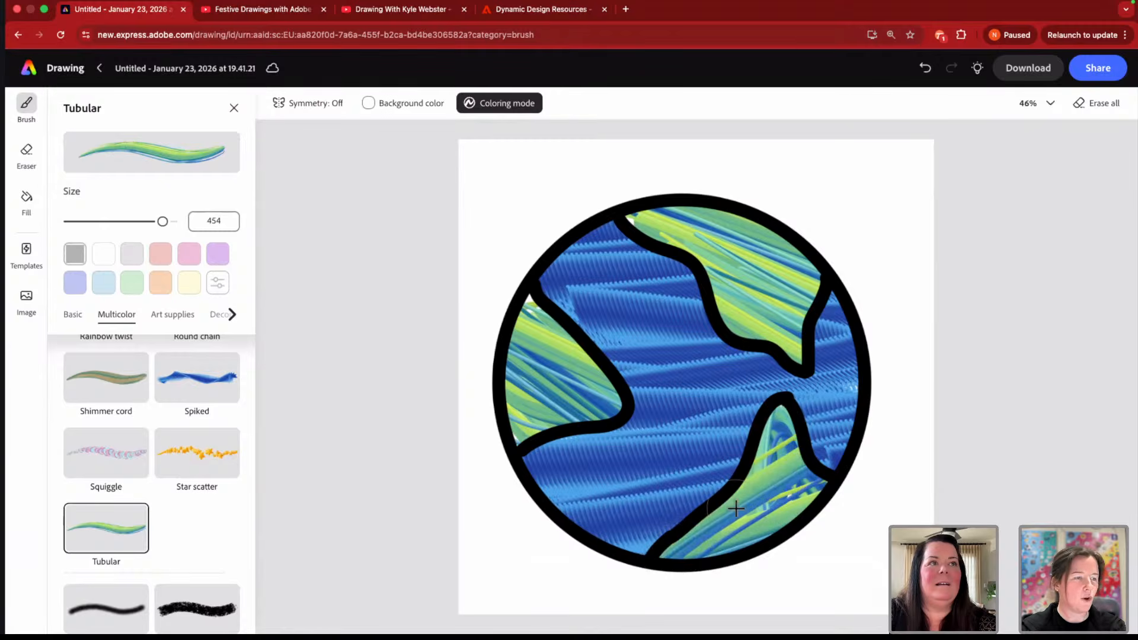
pyautogui.moveTo(735, 508)
pyautogui.mouseDown()
pyautogui.moveTo(760, 512)
pyautogui.moveTo(844, 461)
pyautogui.moveTo(697, 545)
pyautogui.moveTo(819, 431)
pyautogui.moveTo(719, 496)
pyautogui.moveTo(833, 381)
pyautogui.moveTo(783, 467)
pyautogui.moveTo(711, 550)
pyautogui.moveTo(883, 458)
pyautogui.moveTo(694, 548)
pyautogui.moveTo(847, 455)
pyautogui.moveTo(758, 502)
pyautogui.moveTo(753, 484)
pyautogui.moveTo(817, 407)
pyautogui.moveTo(755, 510)
pyautogui.moveTo(674, 551)
pyautogui.moveTo(874, 464)
pyautogui.mouseUp()
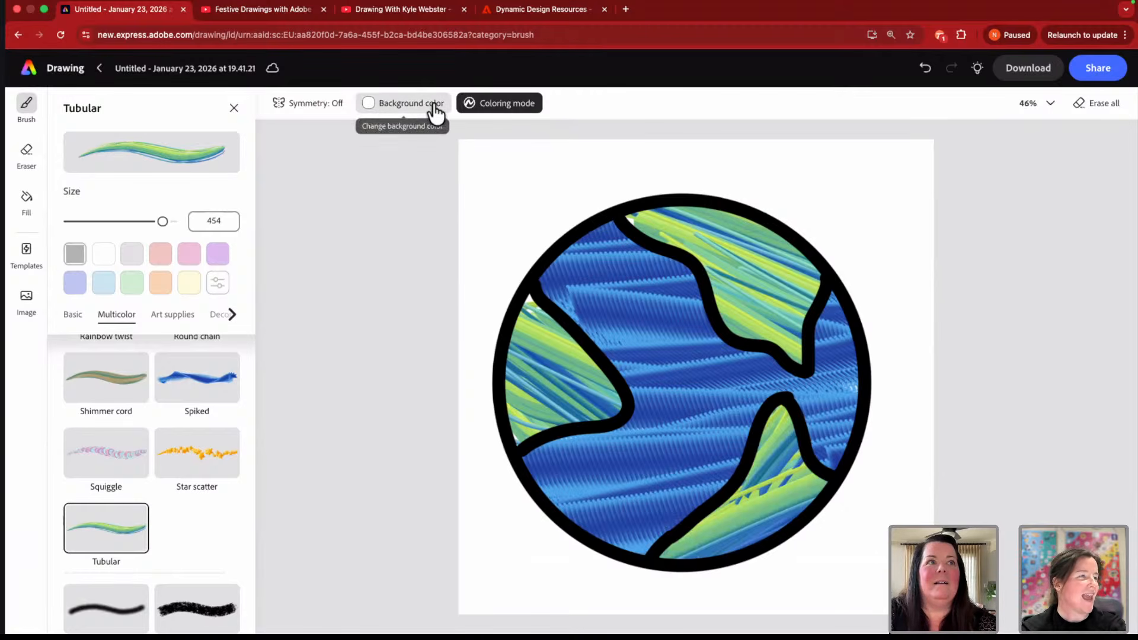
# - Remove the drawing's background color so that the area around the globe is transparent
pyautogui.click(411, 102)
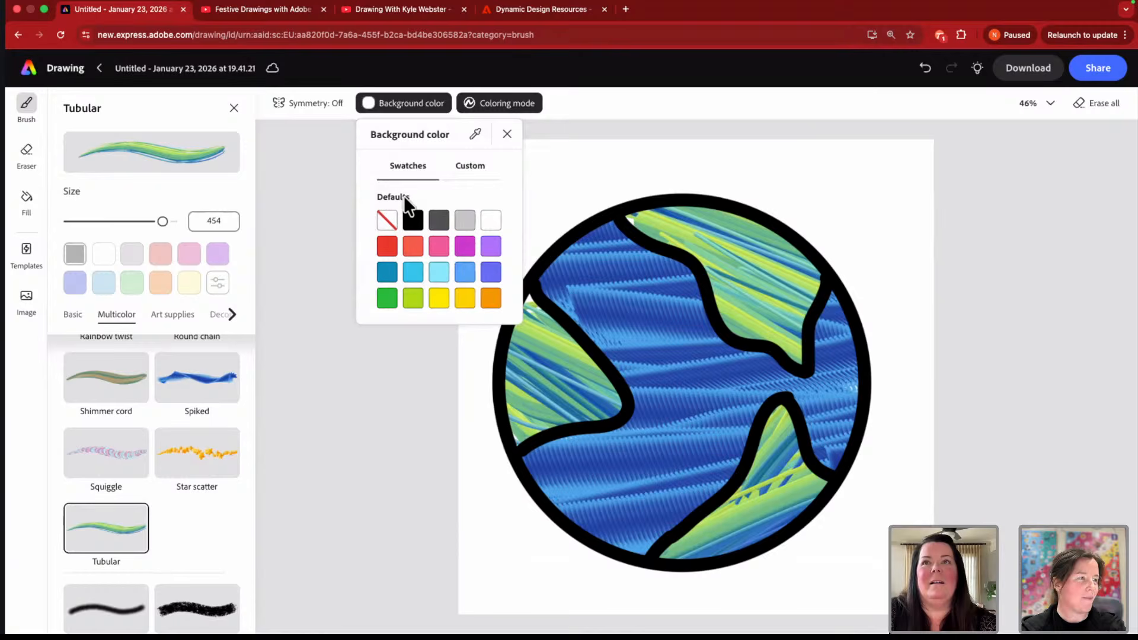
pyautogui.click(387, 220)
pyautogui.click(605, 167)
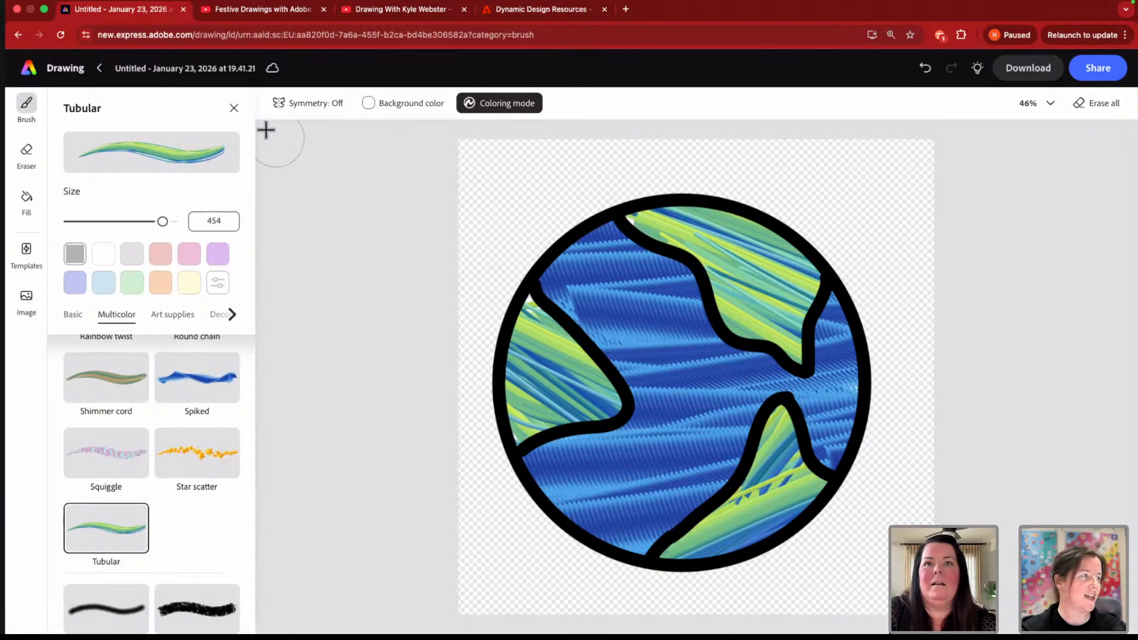
# - Rename the drawing as "Earth Drawing"
pyautogui.click(204, 69)
pyautogui.write('sEa')
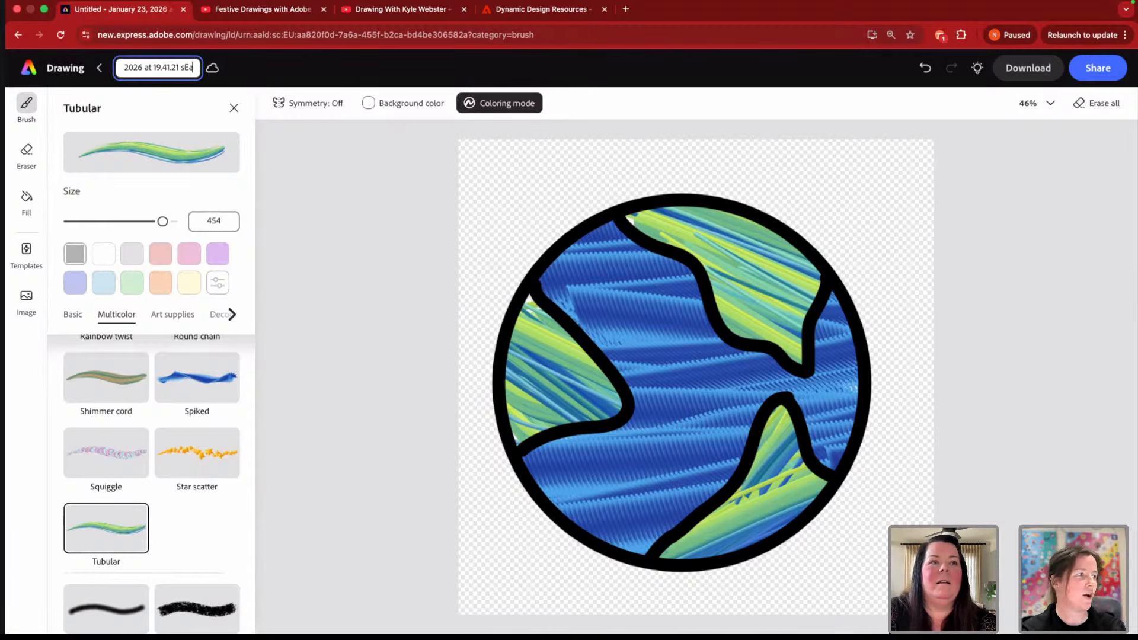
pyautogui.press('super+a')
pyautogui.write('E')
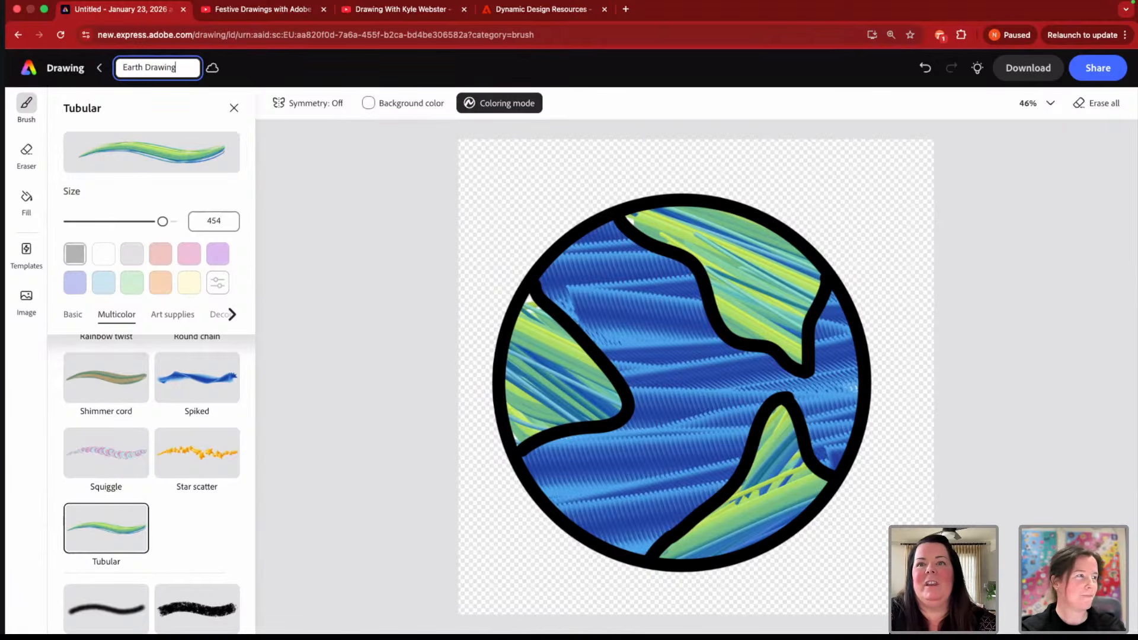
pyautogui.press('Return')
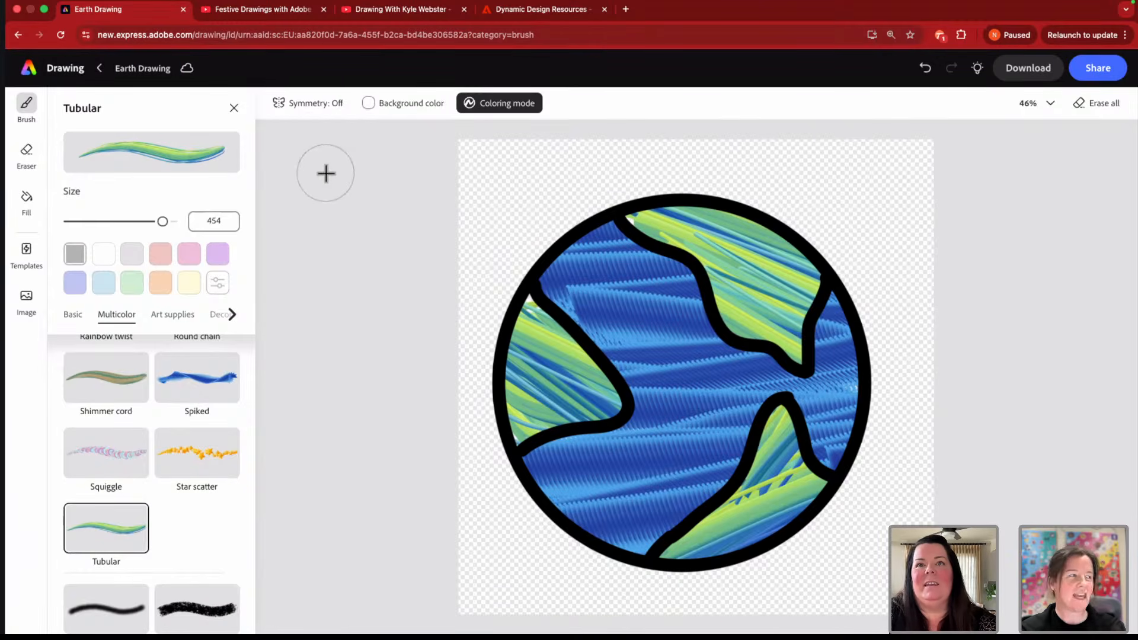
# - Return to the home page and create a new blank video project
pyautogui.click(52, 69)
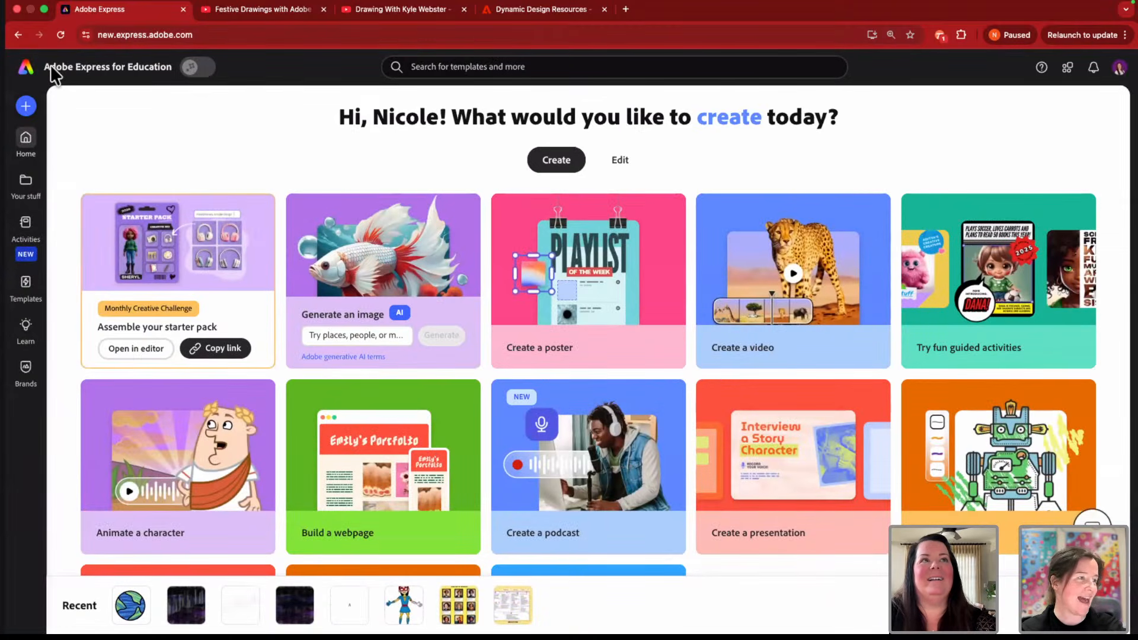
pyautogui.click(25, 106)
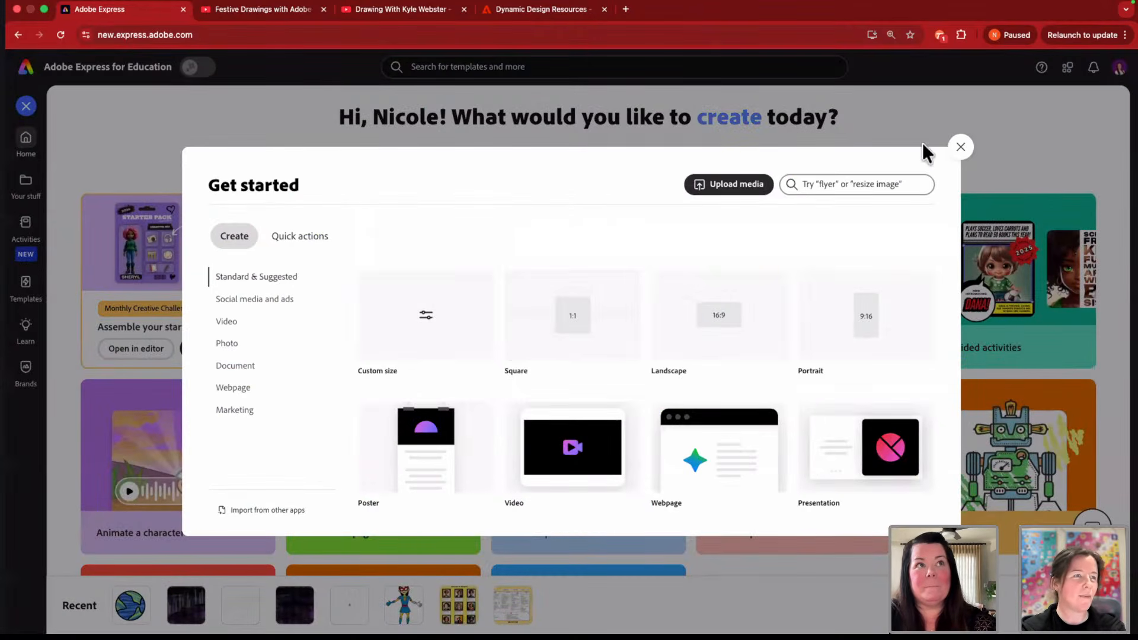
pyautogui.click(960, 147)
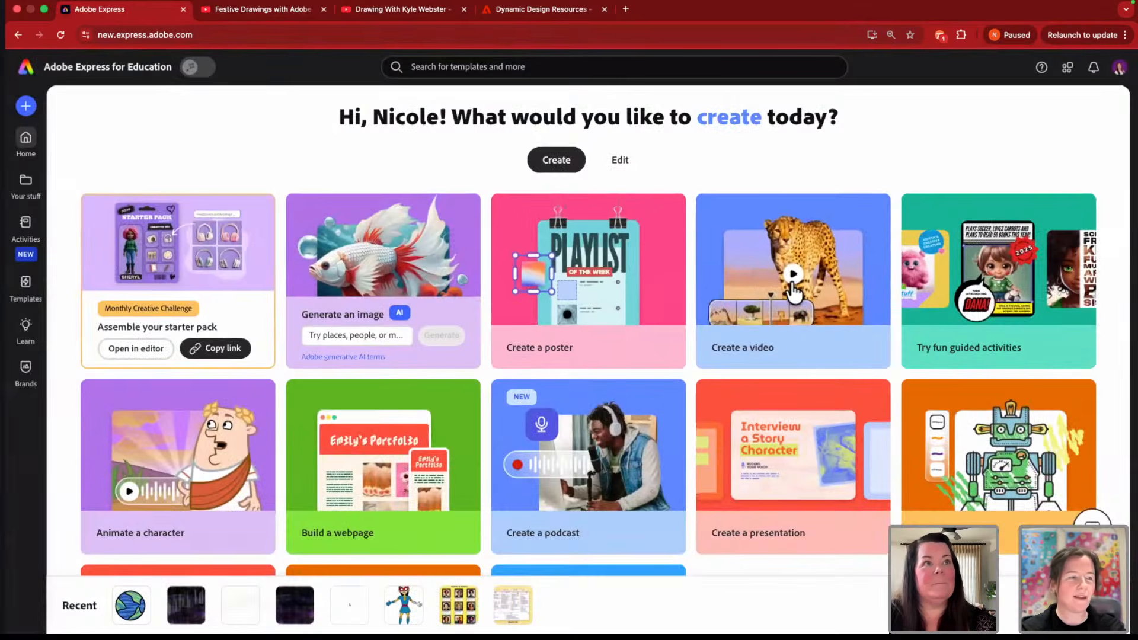
pyautogui.click(791, 290)
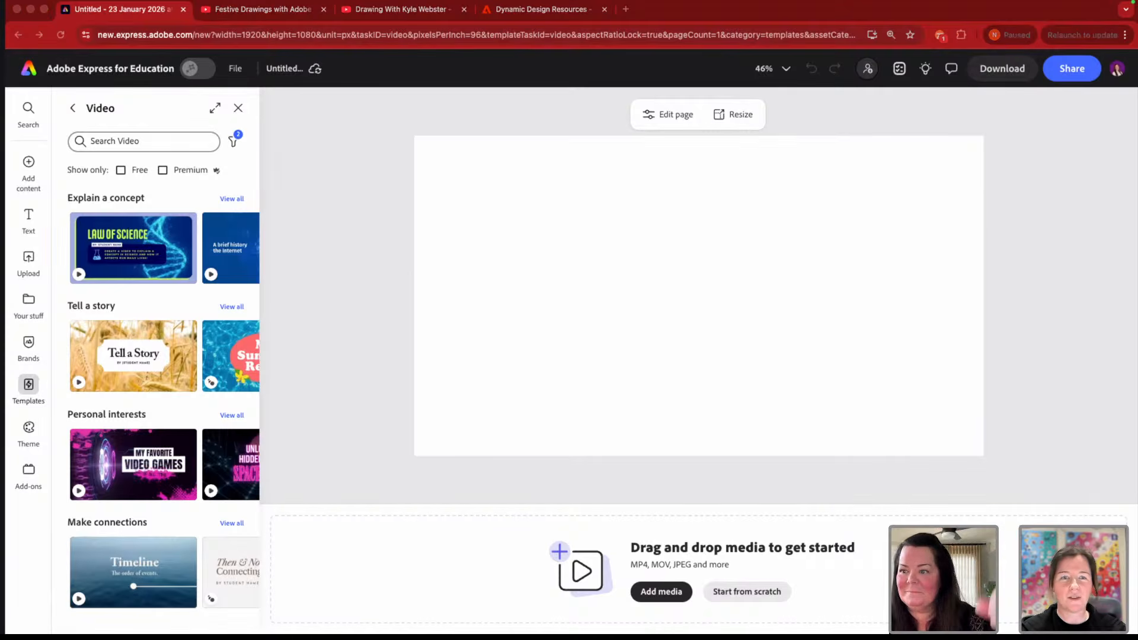
# - Invite a collaborator to the video project with edit access by entering the person's e-mail address
pyautogui.click(866, 70)
pyautogui.click(866, 68)
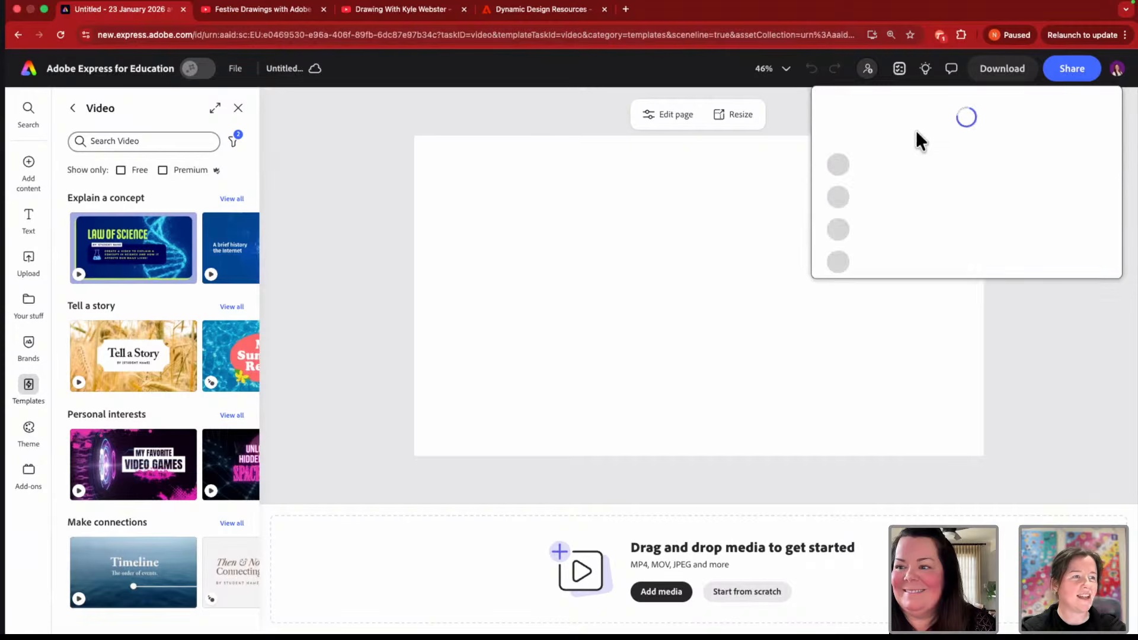
pyautogui.press('super+v')
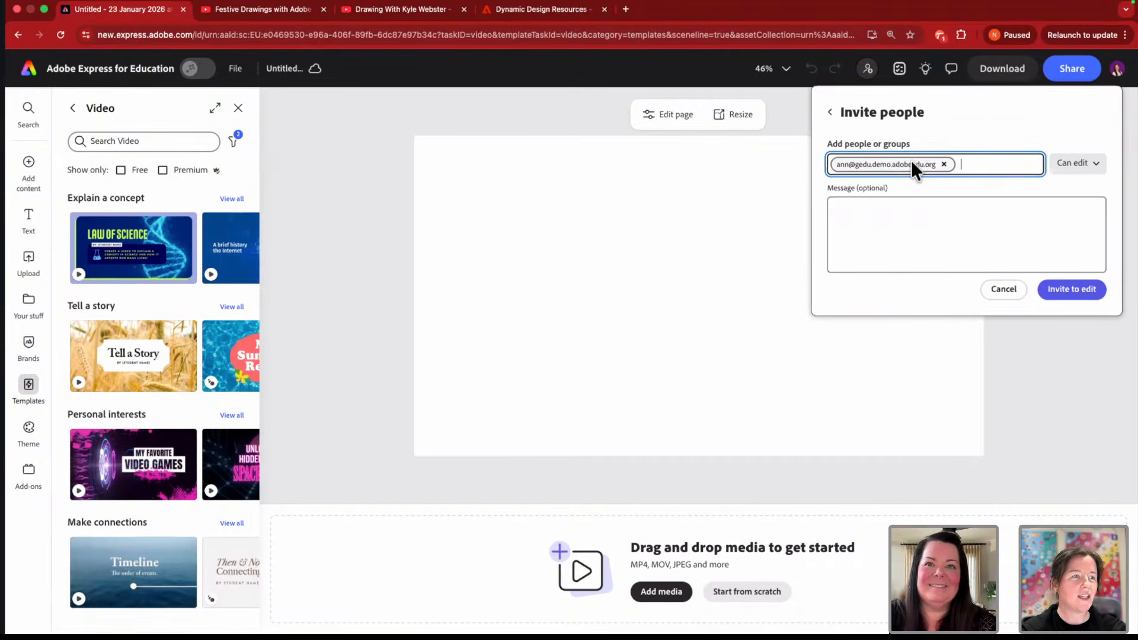
pyautogui.click(1088, 294)
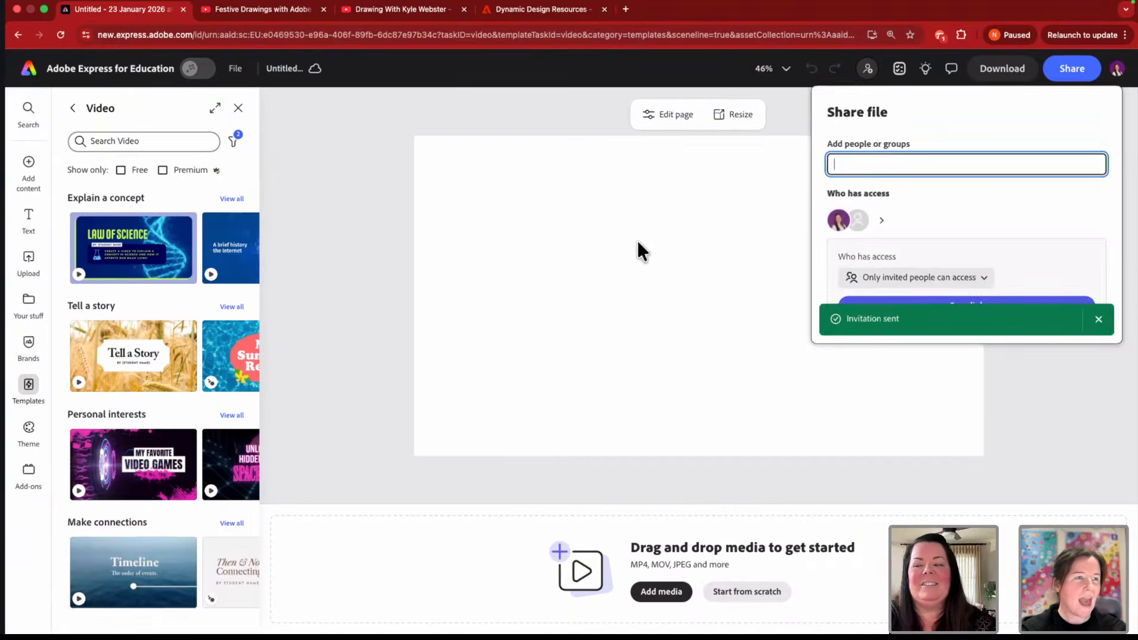
pyautogui.click(611, 225)
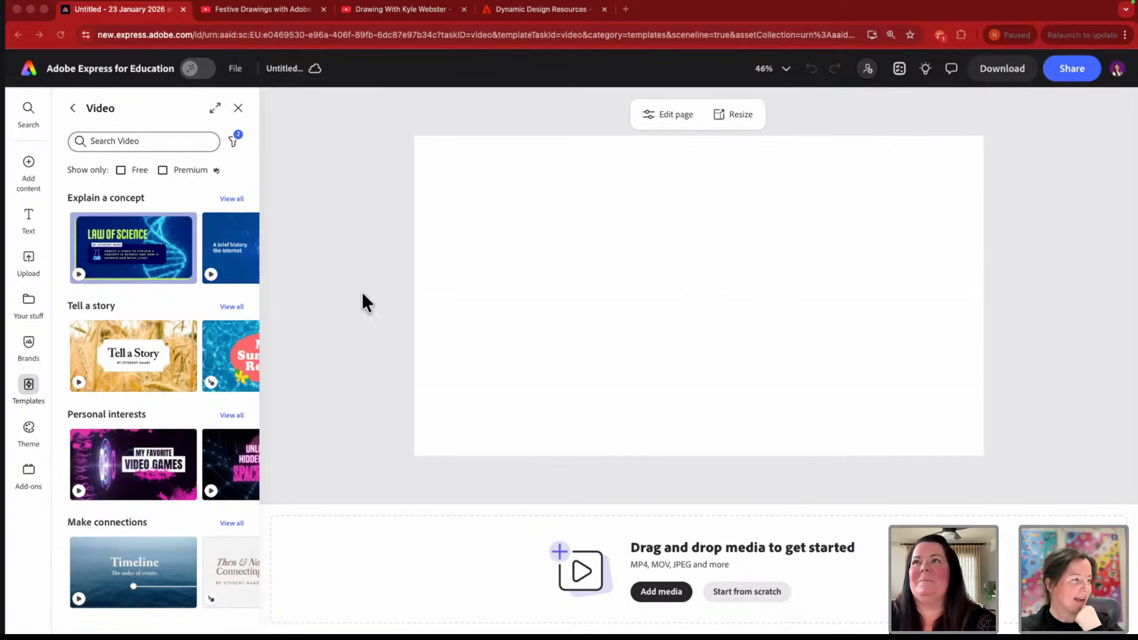
# - Insert the Earth drawing from the saved files into the blank video page and enlarge it
pyautogui.click(28, 306)
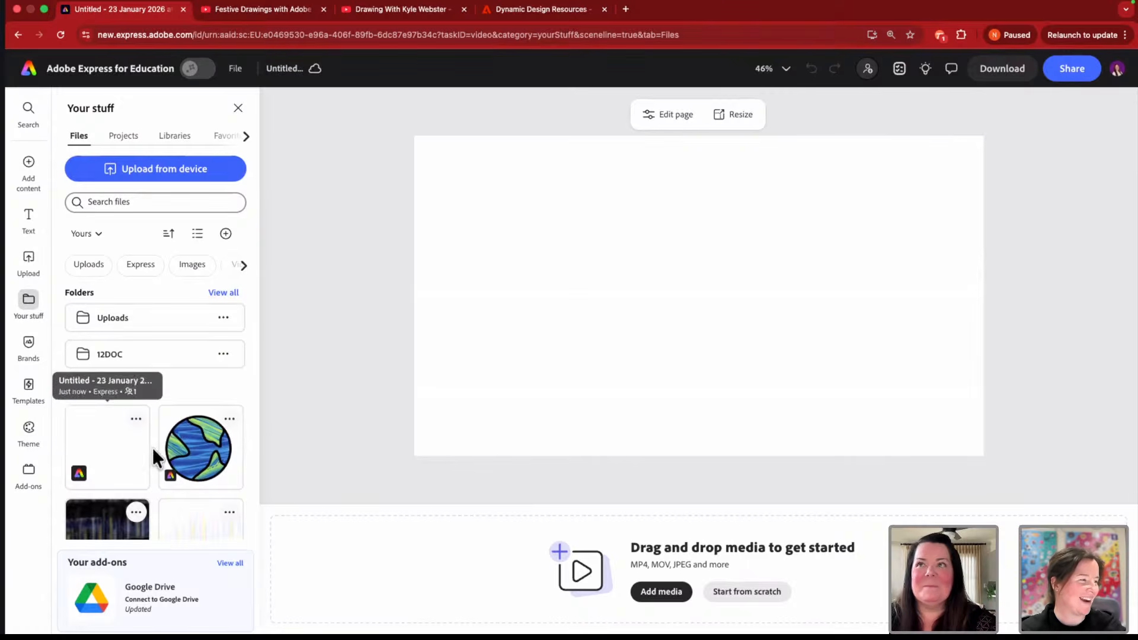
pyautogui.click(197, 461)
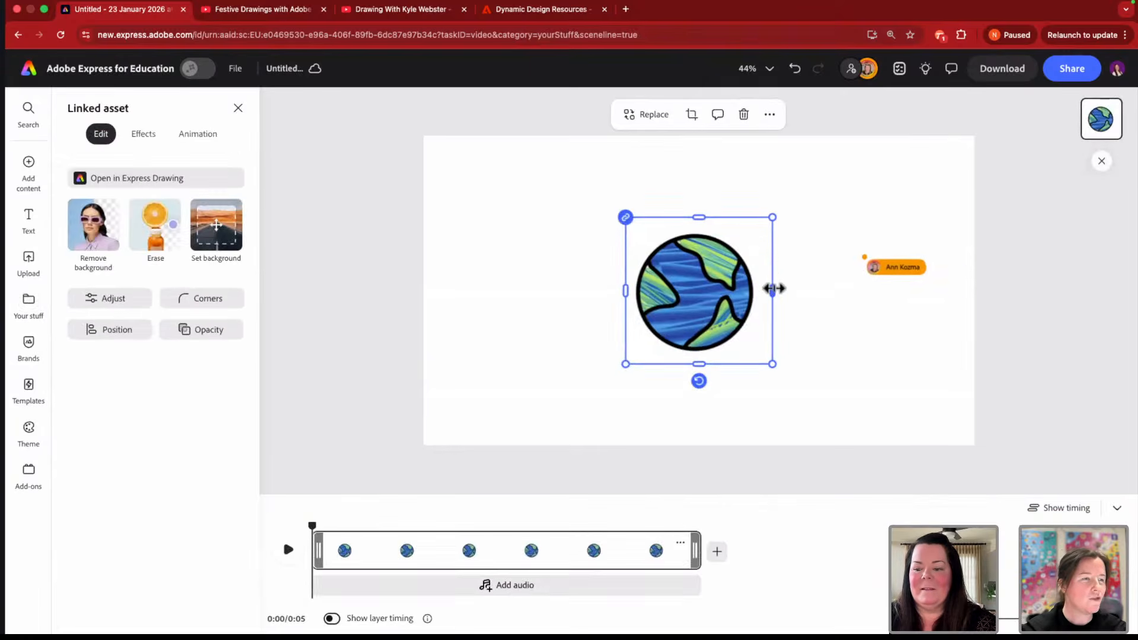
pyautogui.moveTo(773, 289); pyautogui.dragTo(764, 288)
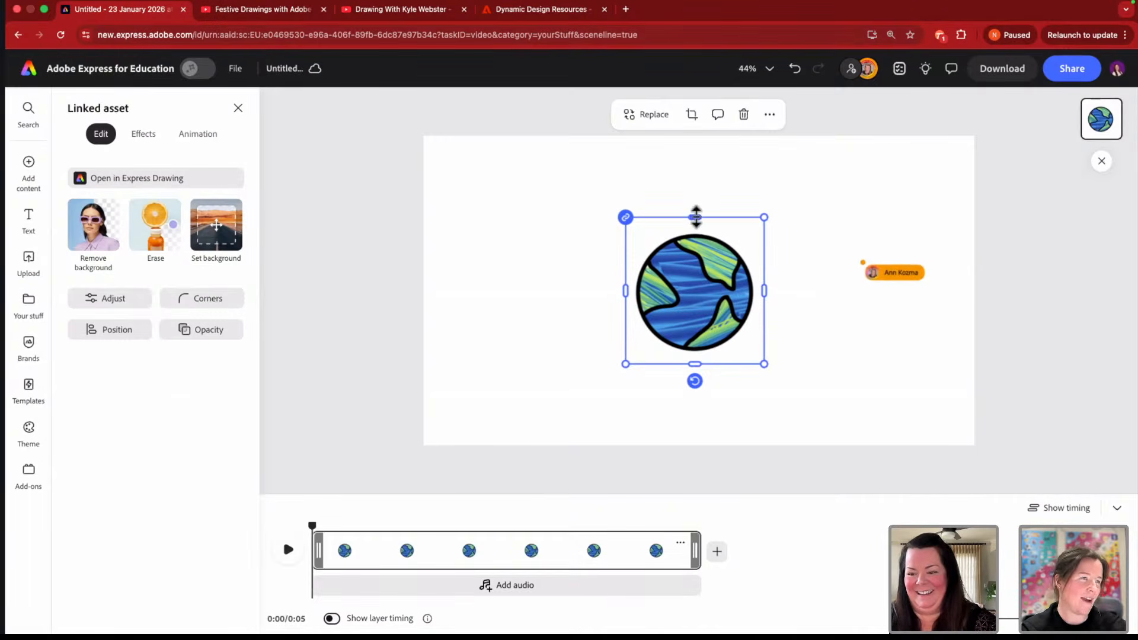
pyautogui.moveTo(701, 297); pyautogui.dragTo(676, 274)
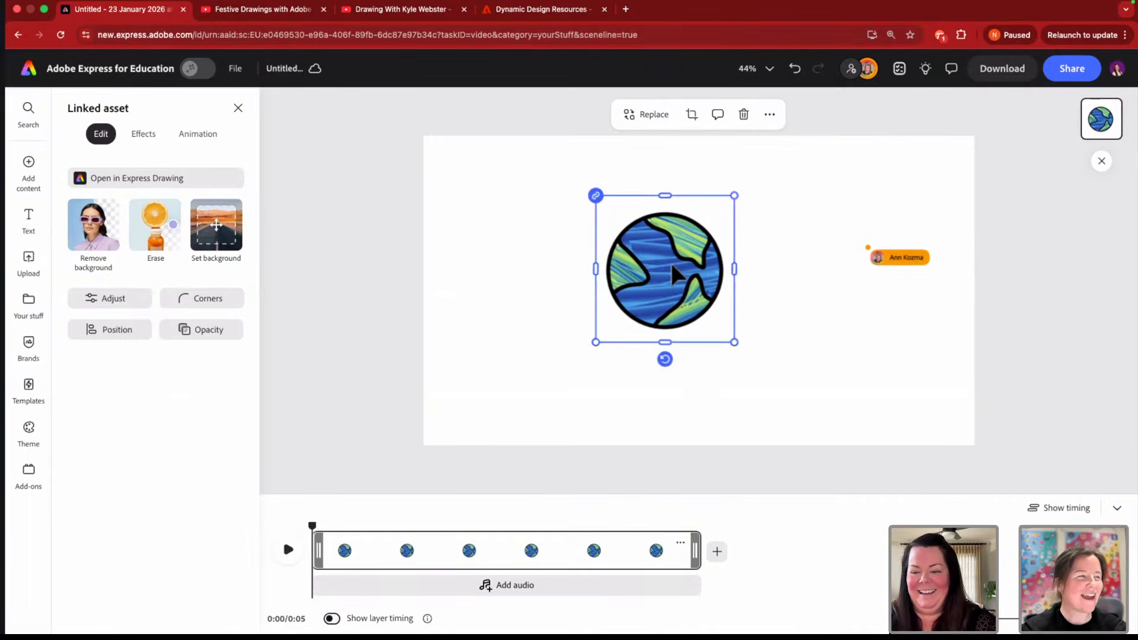
pyautogui.moveTo(735, 344); pyautogui.dragTo(751, 358)
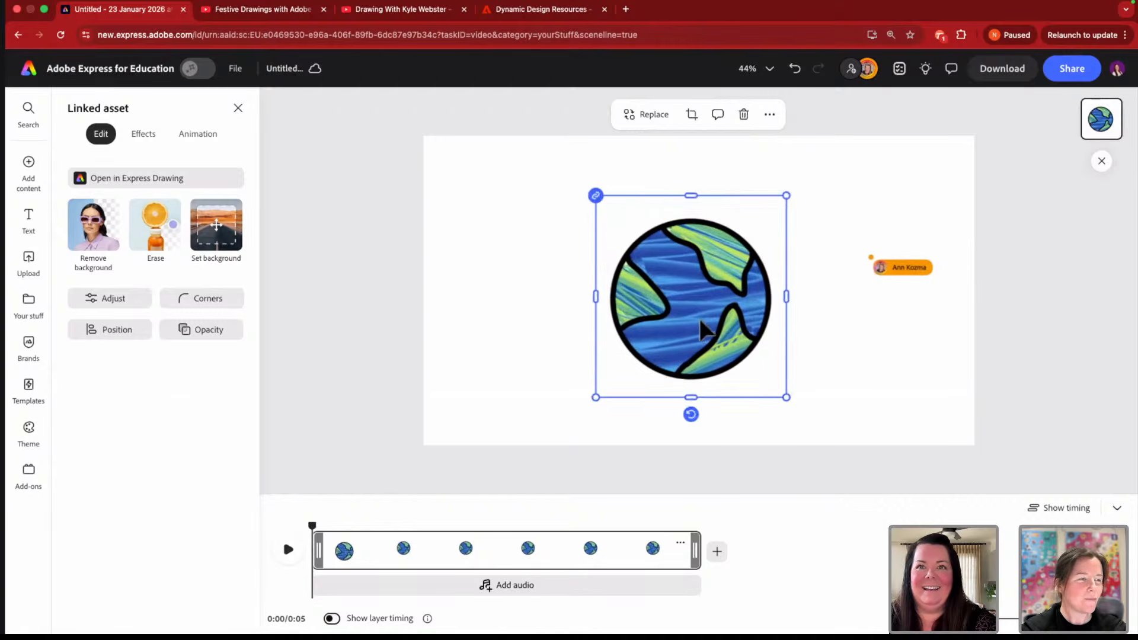
# - Crop the Earth drawing's empty margins close to the globe on all four sides and center it on the page
pyautogui.moveTo(790, 290); pyautogui.dragTo(779, 288)
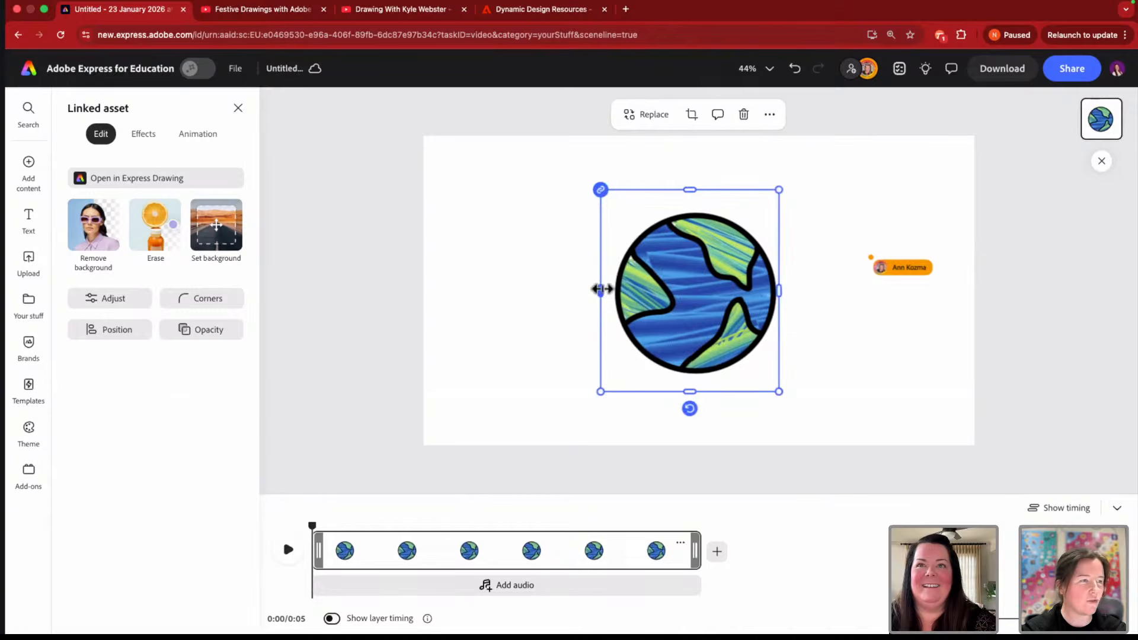
pyautogui.moveTo(601, 291); pyautogui.dragTo(612, 288)
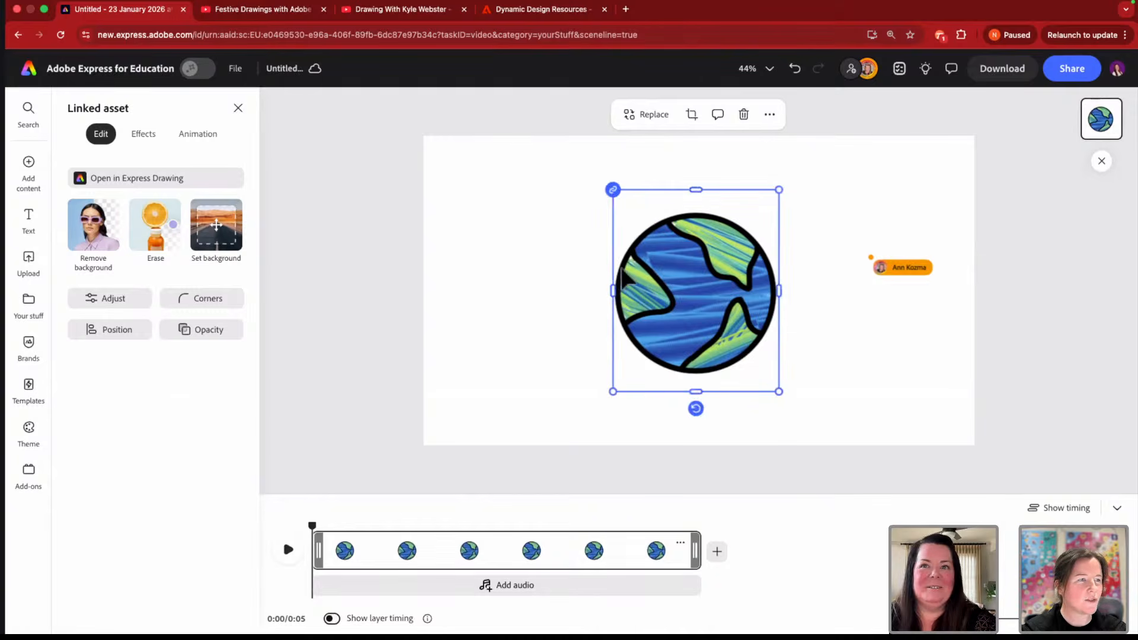
pyautogui.moveTo(693, 189); pyautogui.dragTo(693, 211)
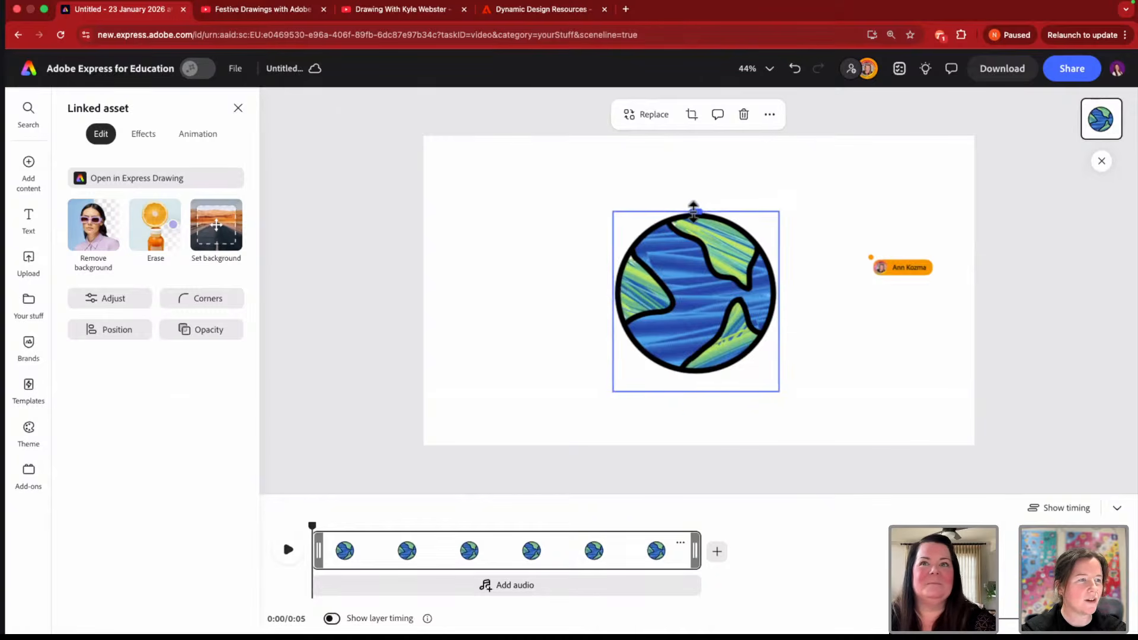
pyautogui.moveTo(697, 391); pyautogui.dragTo(699, 376)
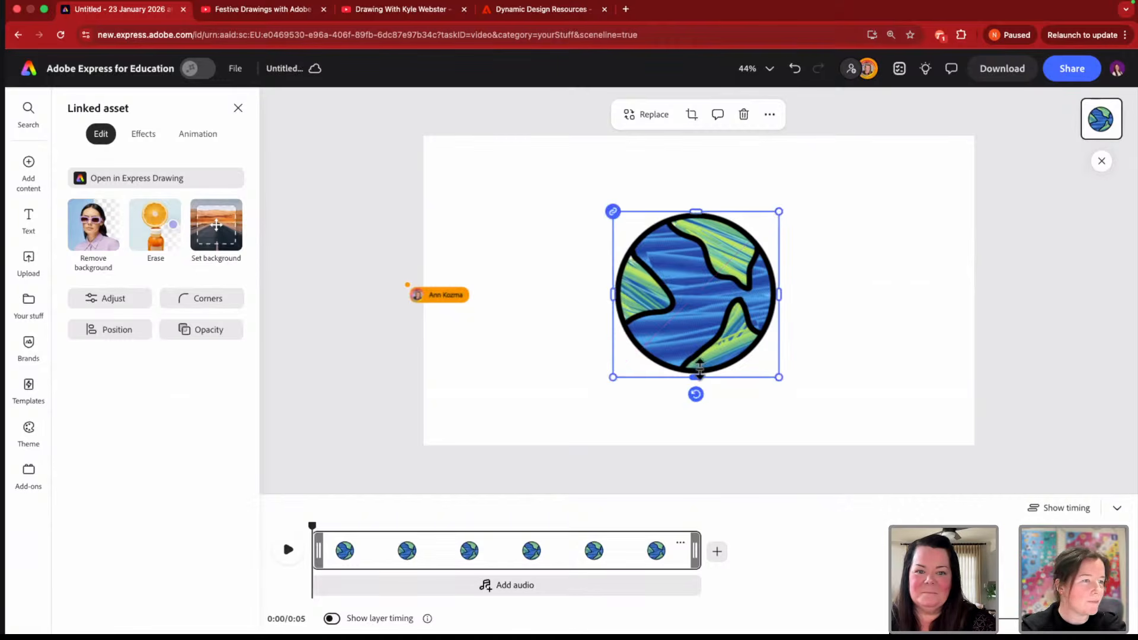
pyautogui.moveTo(717, 283); pyautogui.dragTo(719, 277)
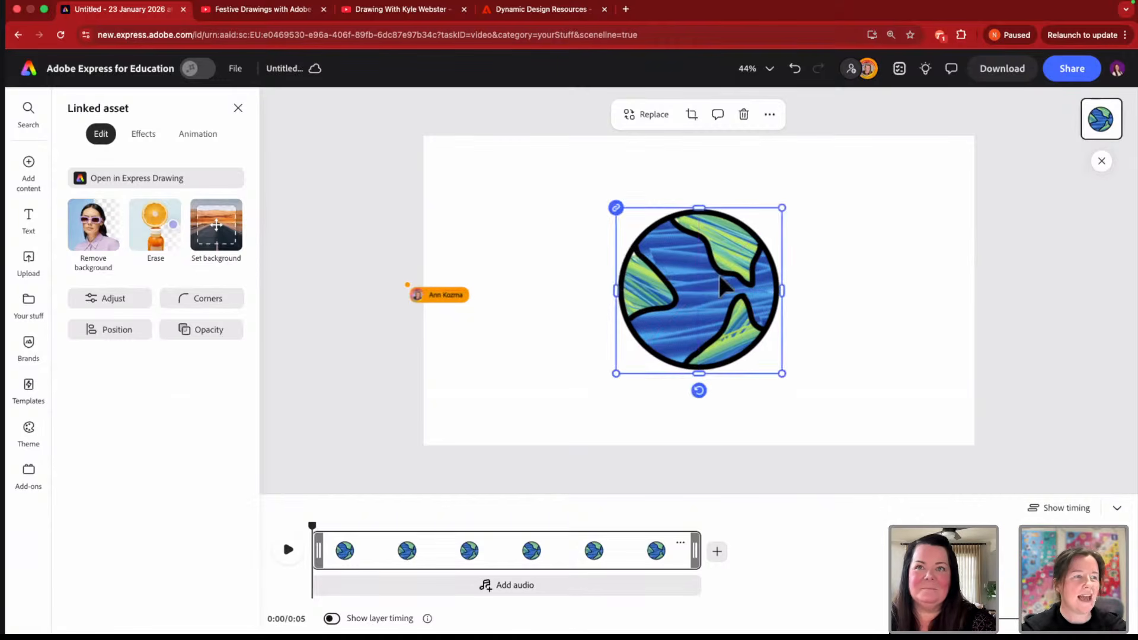
# - Move the moon drawing closer to the Earth's upper-right edge
pyautogui.click(829, 289)
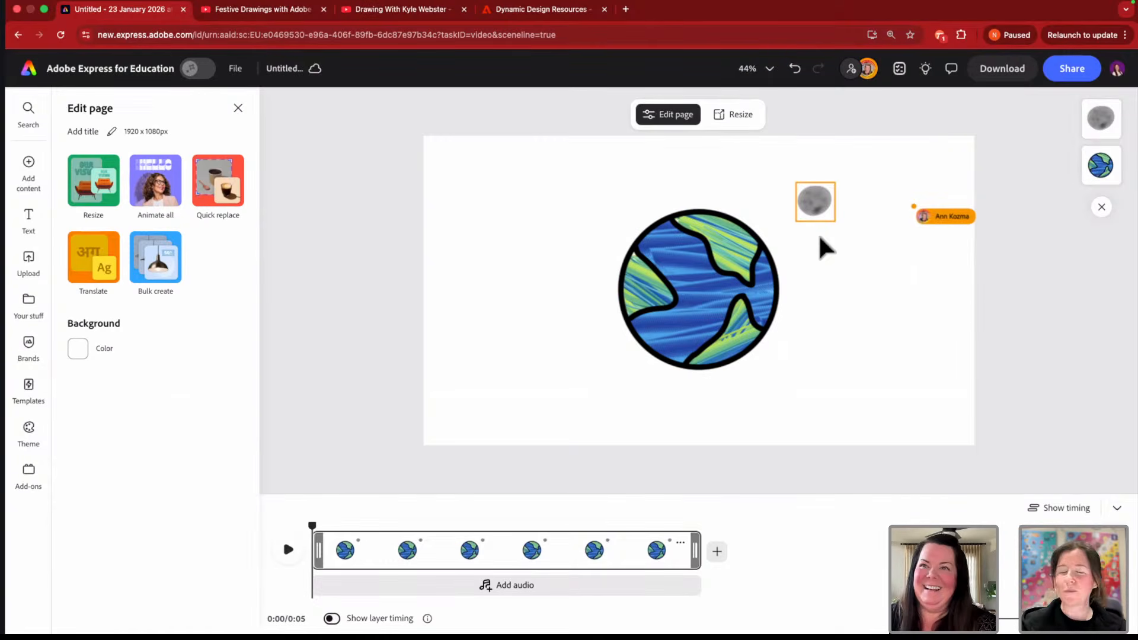
pyautogui.moveTo(809, 203); pyautogui.dragTo(786, 204)
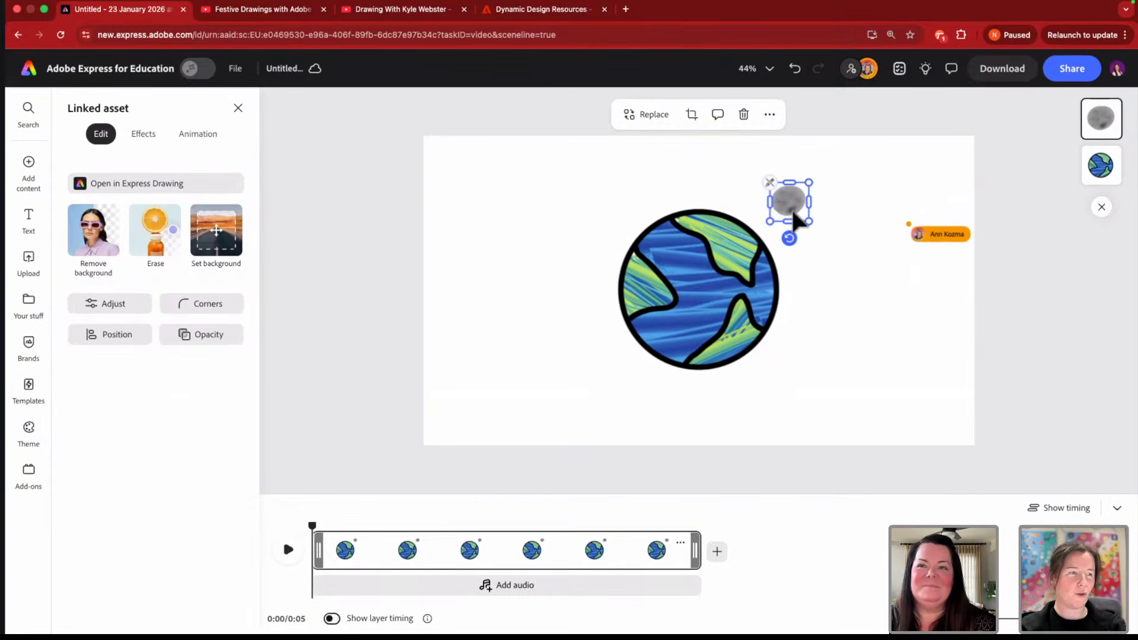
# - Apply the looping Spin animation to the Earth drawing and lower its intensity to 1
pyautogui.click(745, 299)
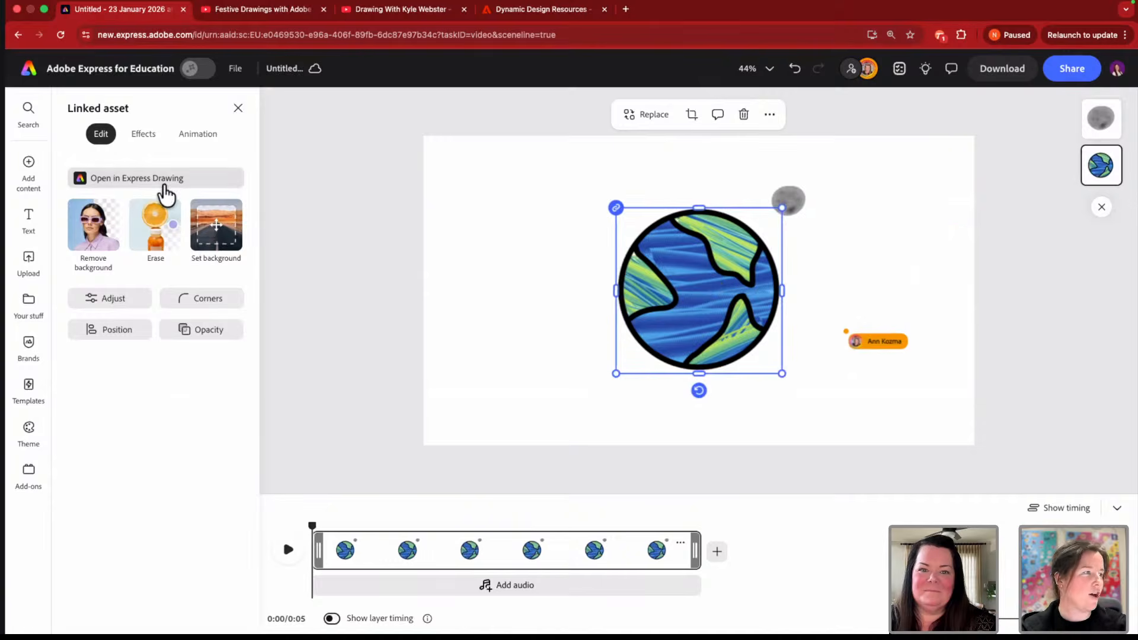
pyautogui.click(200, 136)
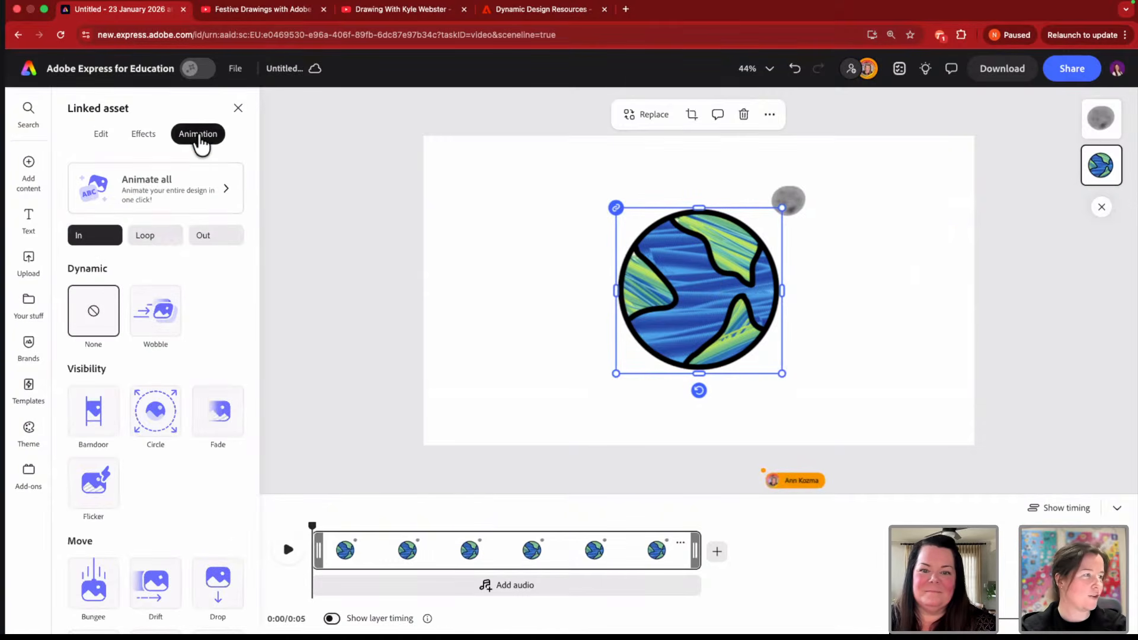
pyautogui.click(154, 238)
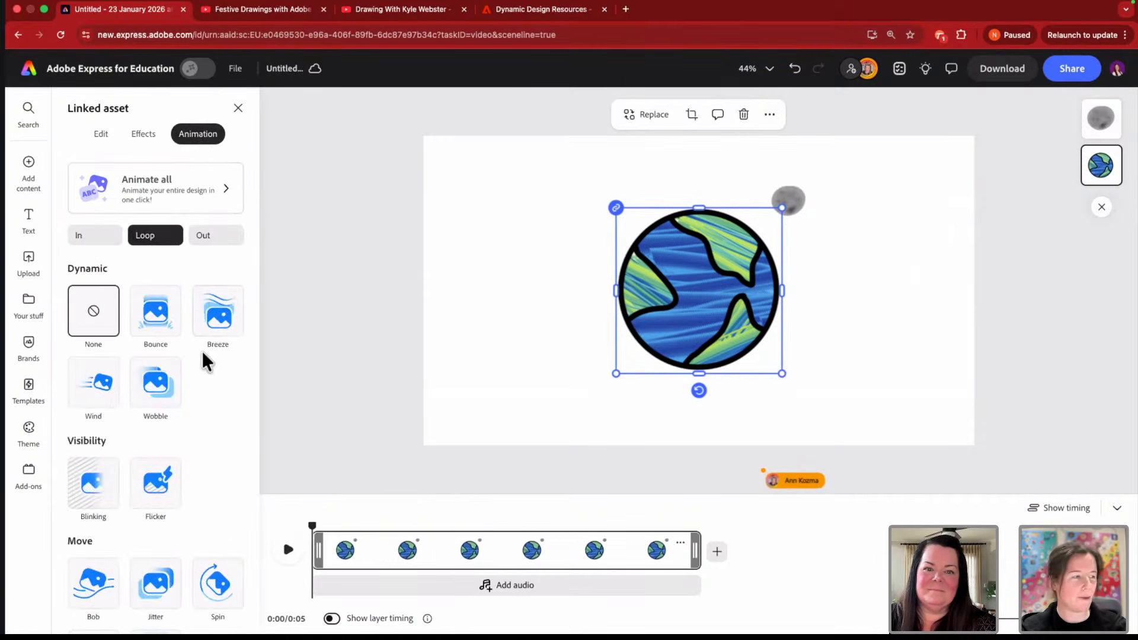
pyautogui.scroll(-5, 201, 350)
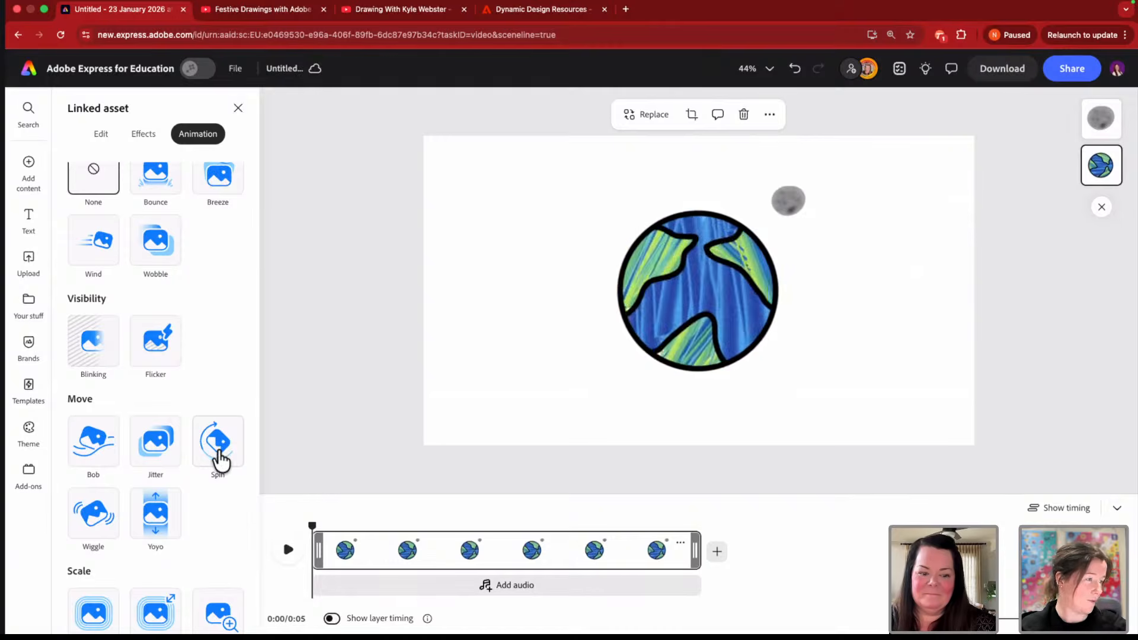
pyautogui.click(219, 456)
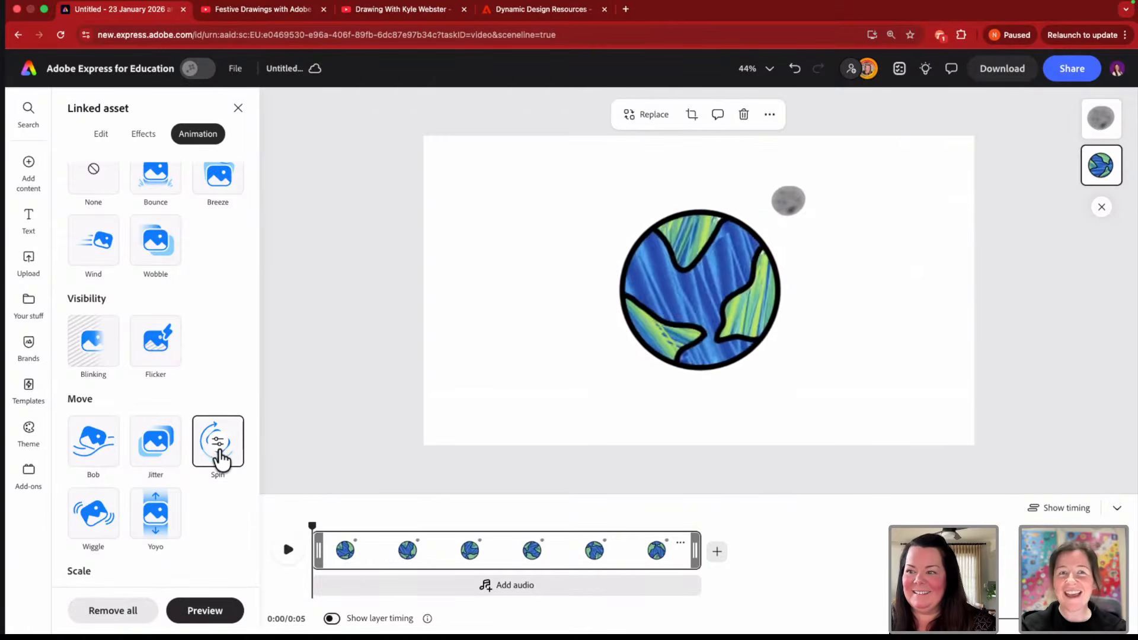
pyautogui.click(216, 443)
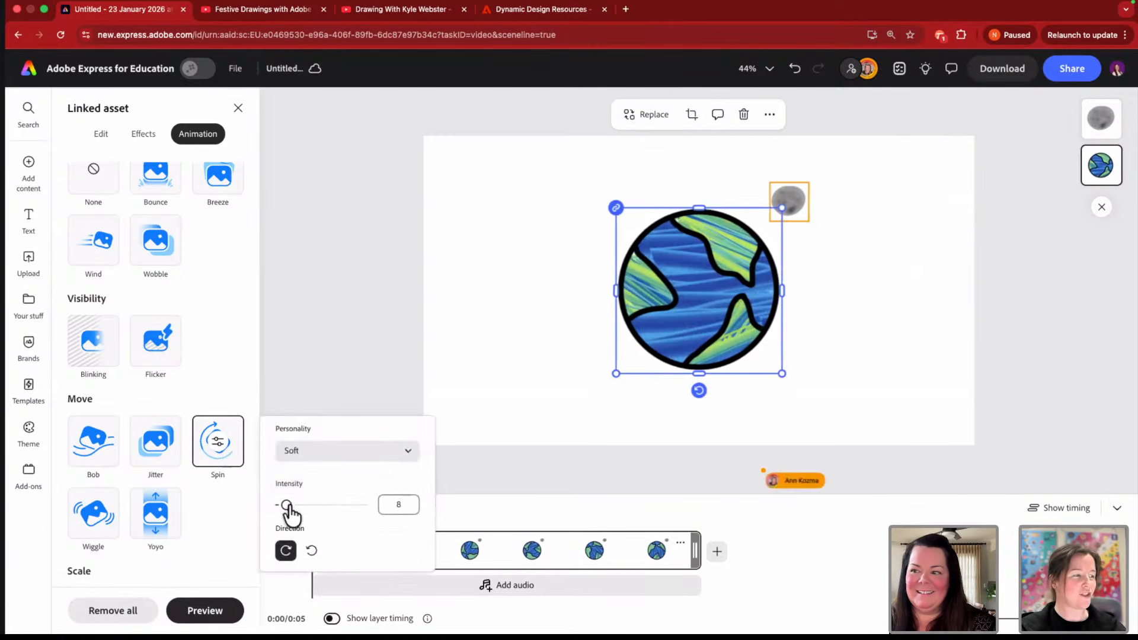
pyautogui.moveTo(287, 505)
pyautogui.mouseDown()
pyautogui.moveTo(301, 505)
pyautogui.moveTo(282, 506)
pyautogui.mouseUp()
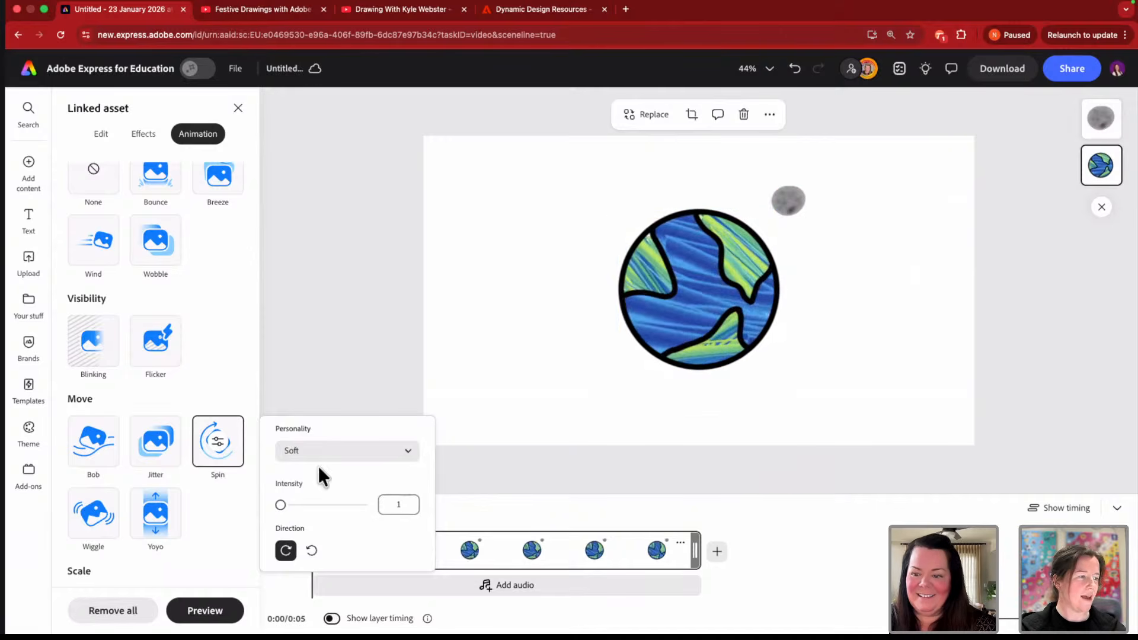
# - Set the Earth's spin personality to Energetic and its intensity to 6
pyautogui.click(348, 451)
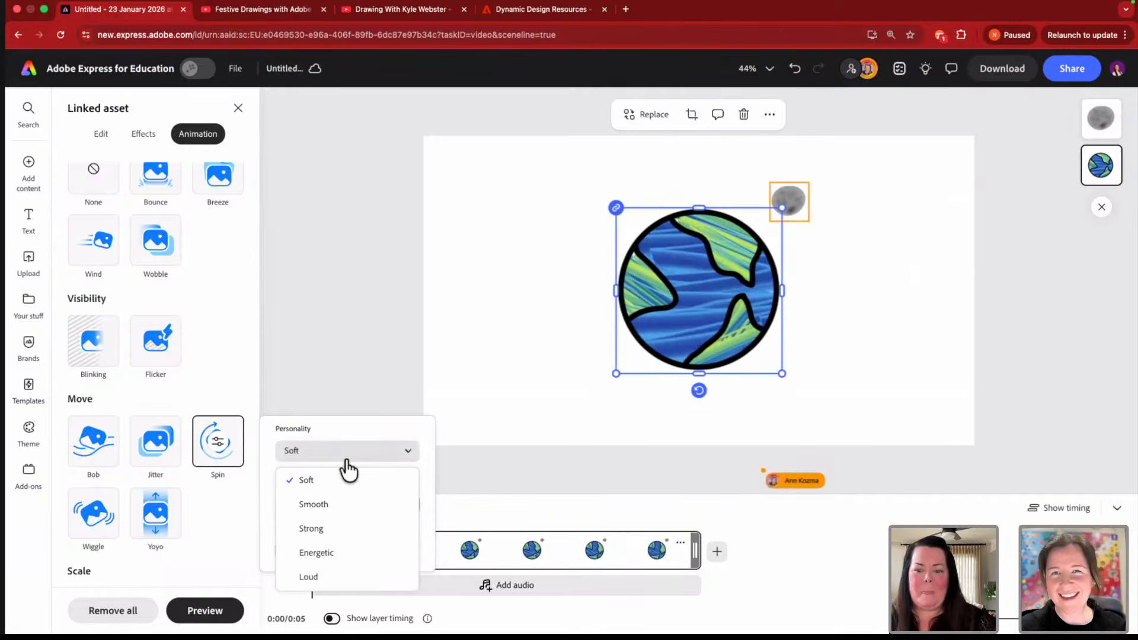
pyautogui.click(355, 552)
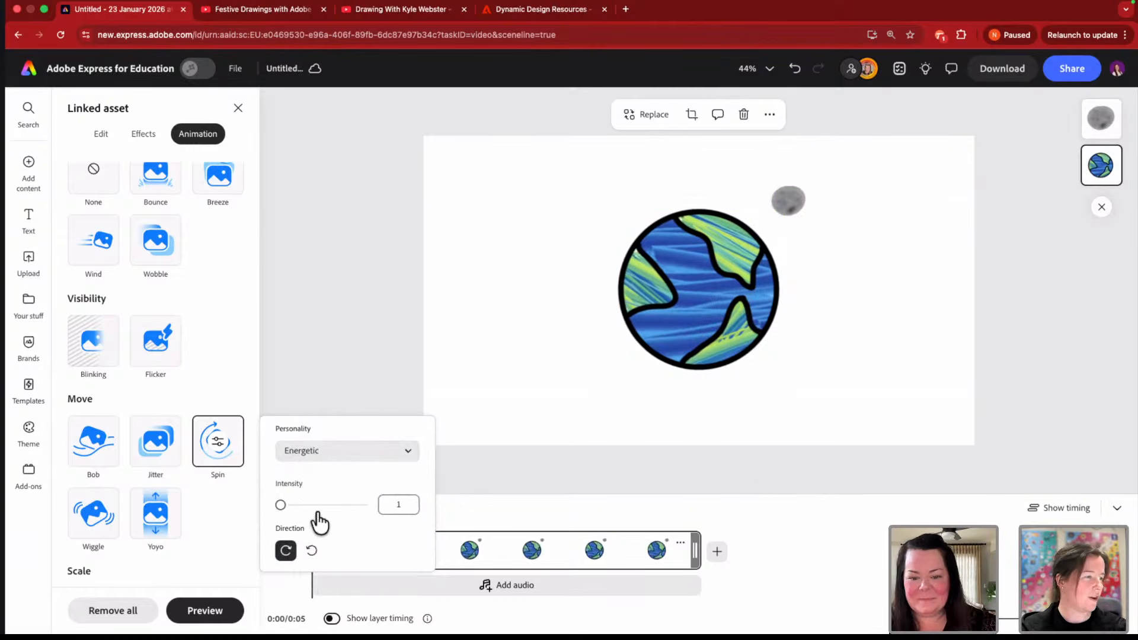
pyautogui.moveTo(281, 504); pyautogui.dragTo(280, 504)
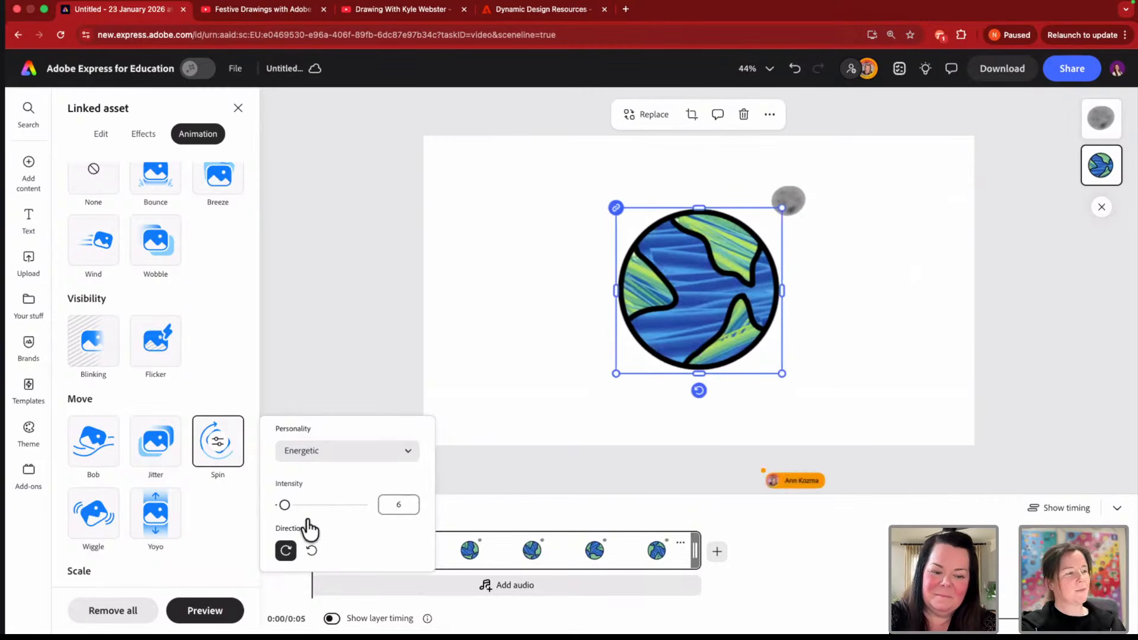
pyautogui.click(874, 290)
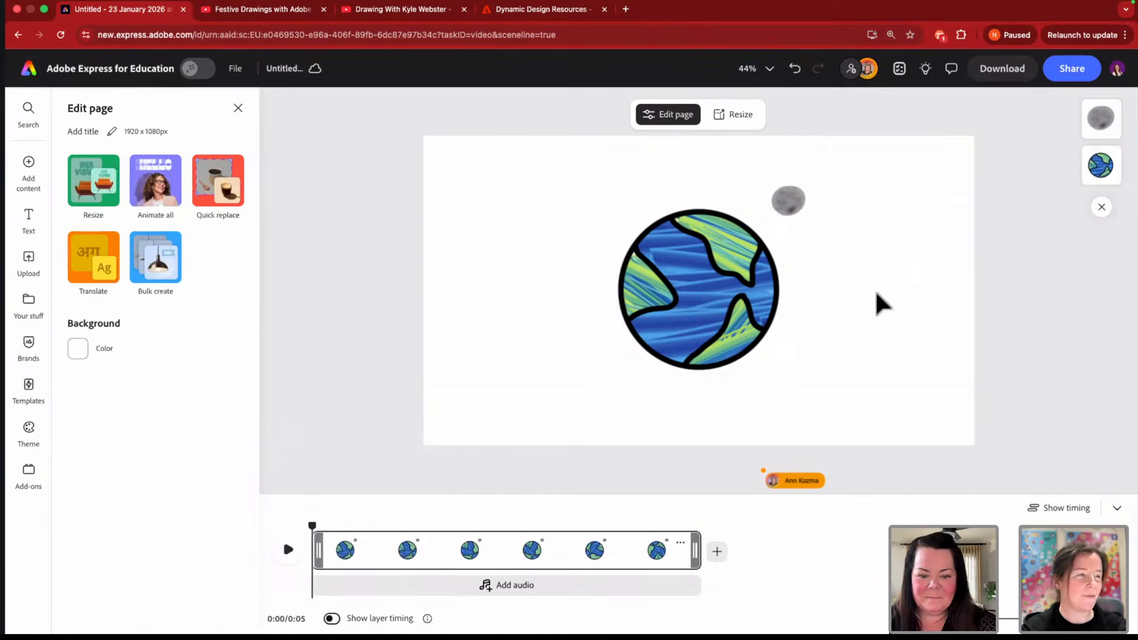
# - Apply the looping Spin animation to the moon drawing
pyautogui.click(793, 201)
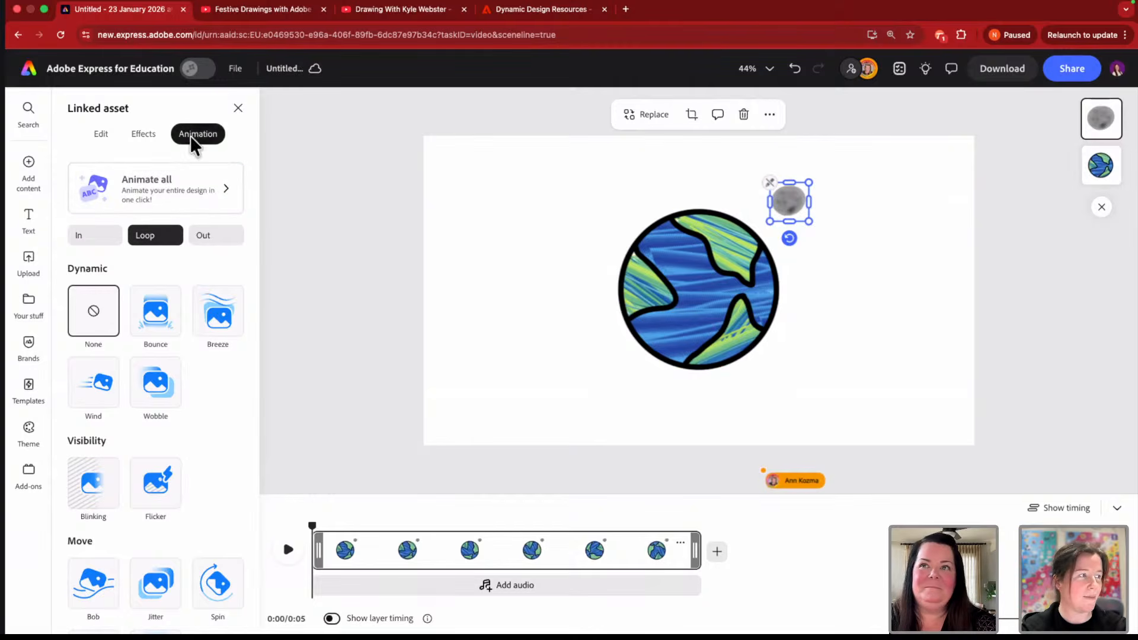
pyautogui.scroll(-3, 223, 459)
pyautogui.click(218, 432)
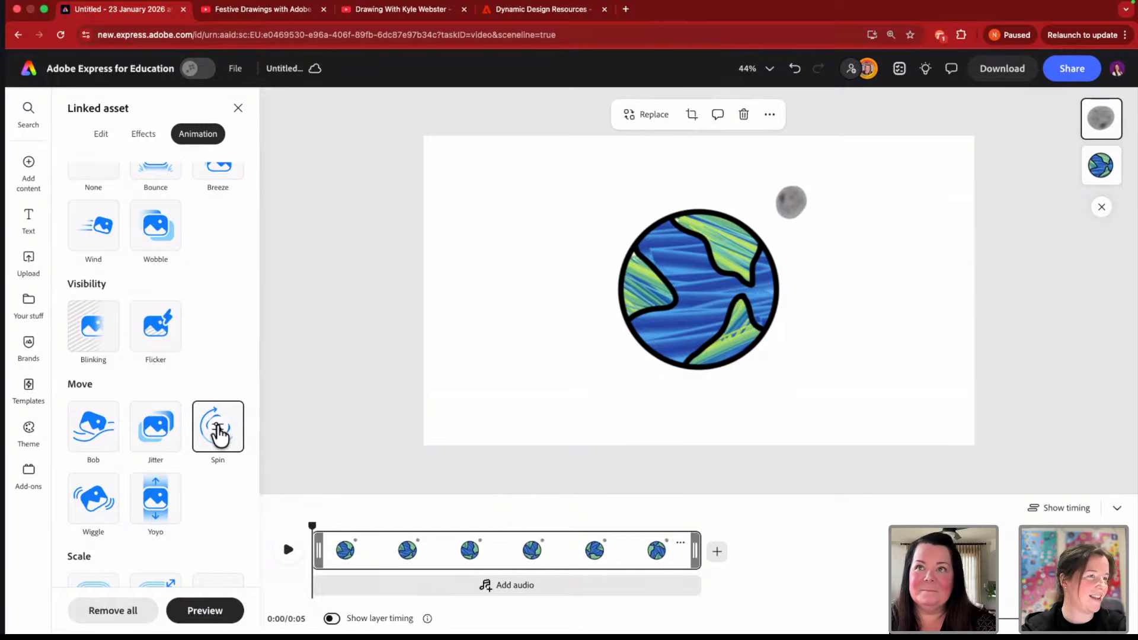
pyautogui.click(858, 254)
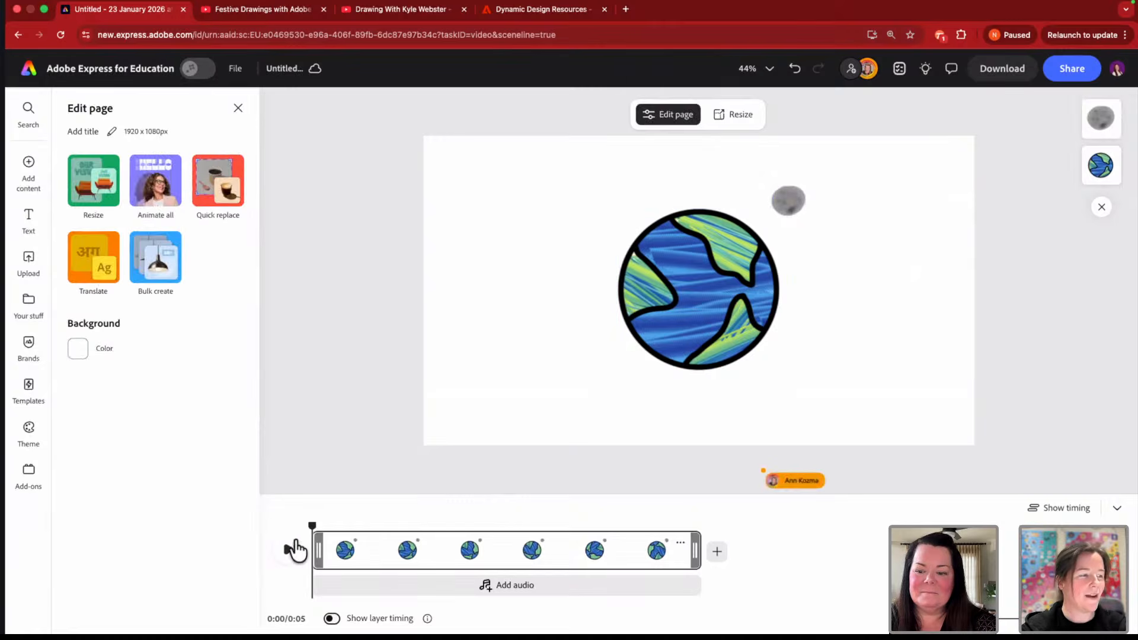
# - Play the video to preview the Earth and moon animations
pyautogui.click(290, 554)
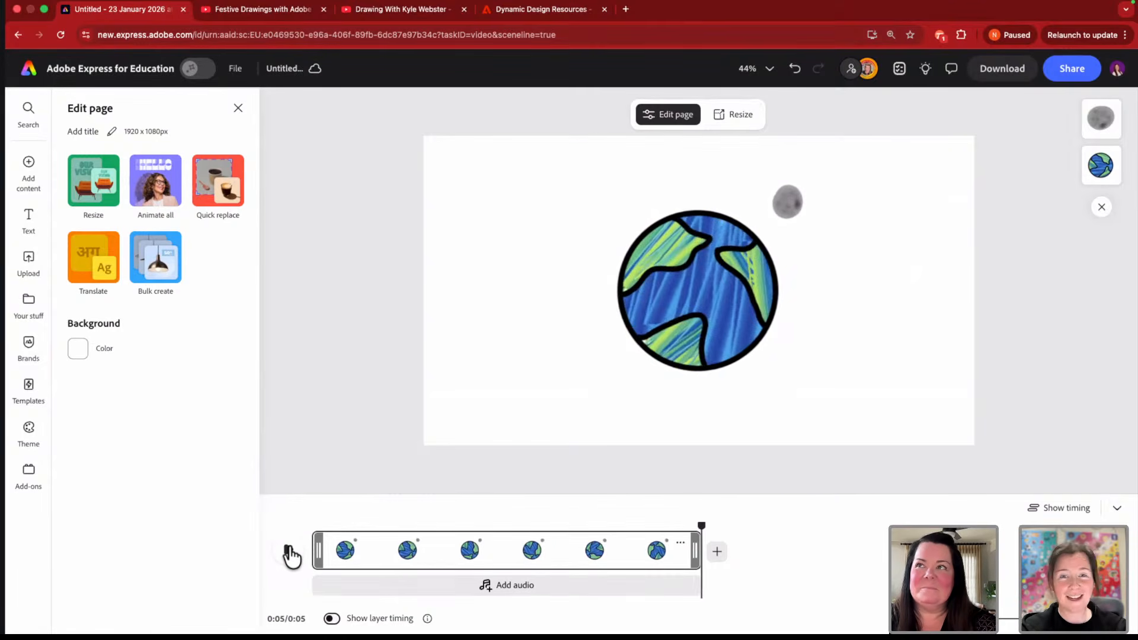
pyautogui.click(290, 554)
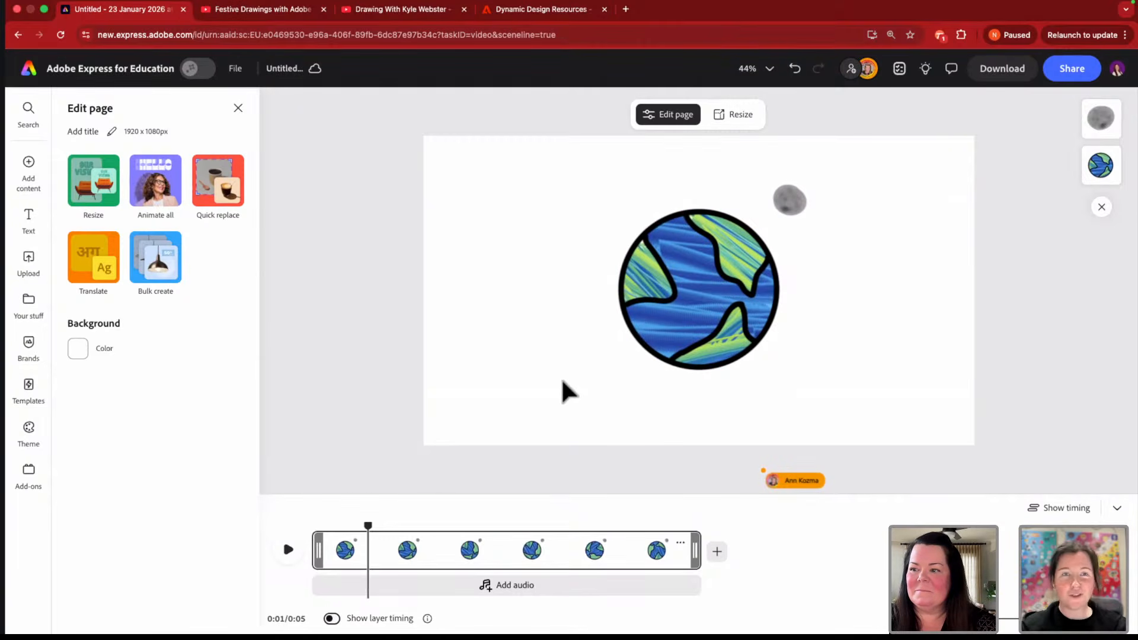
# - Group the Earth and moon drawings and apply a looping Spin animation to the group with intensity 5
pyautogui.moveTo(579, 157); pyautogui.dragTo(829, 311)
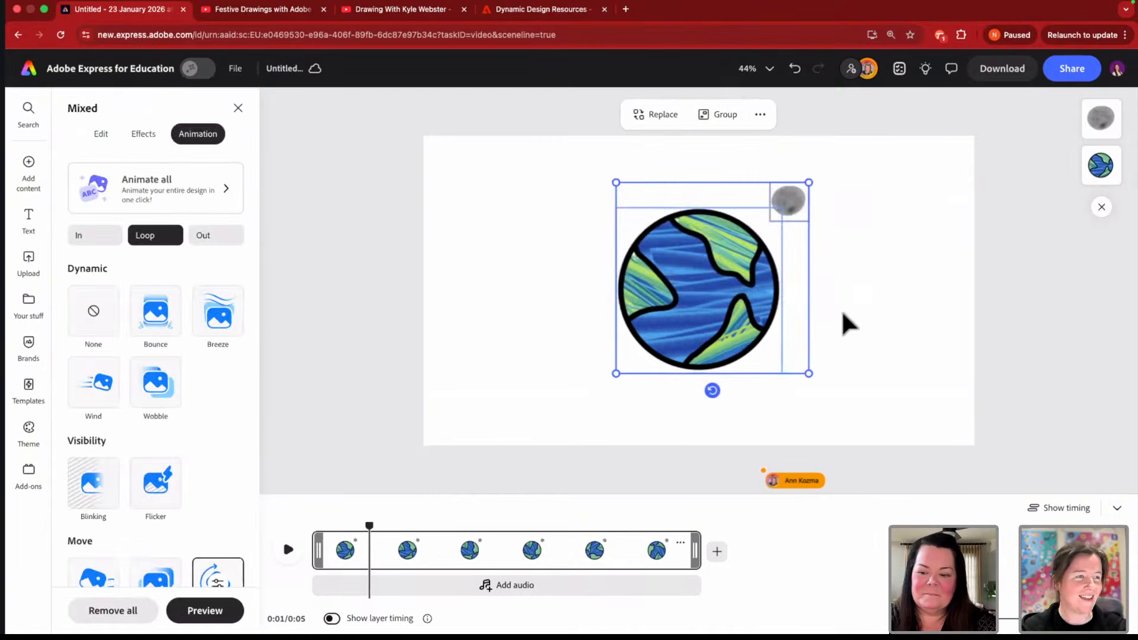
pyautogui.click(716, 116)
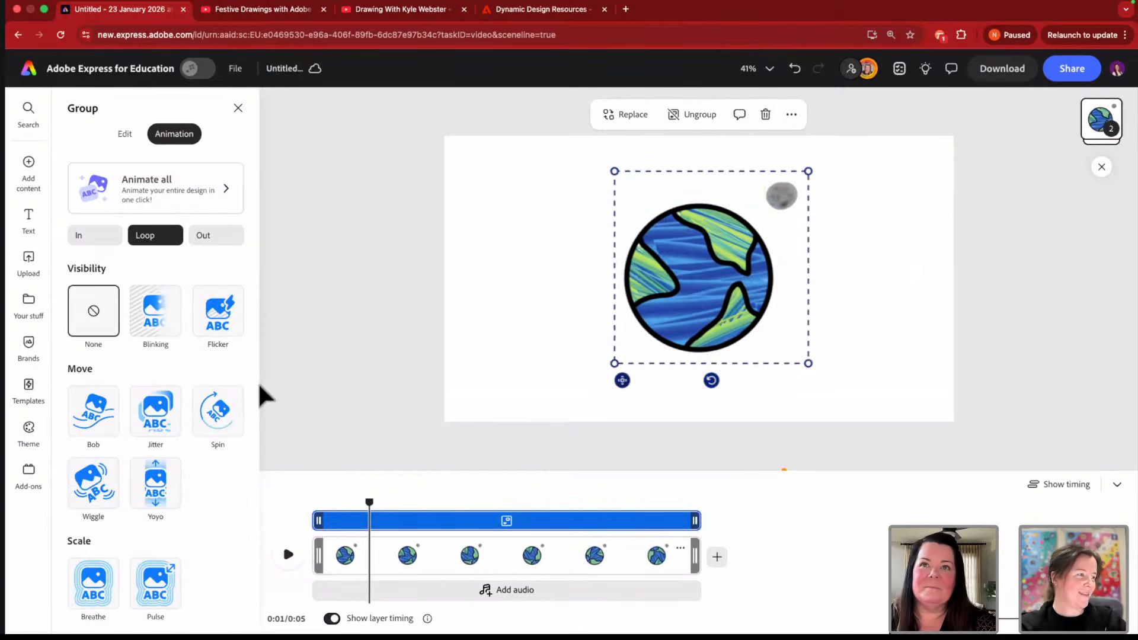
pyautogui.click(219, 422)
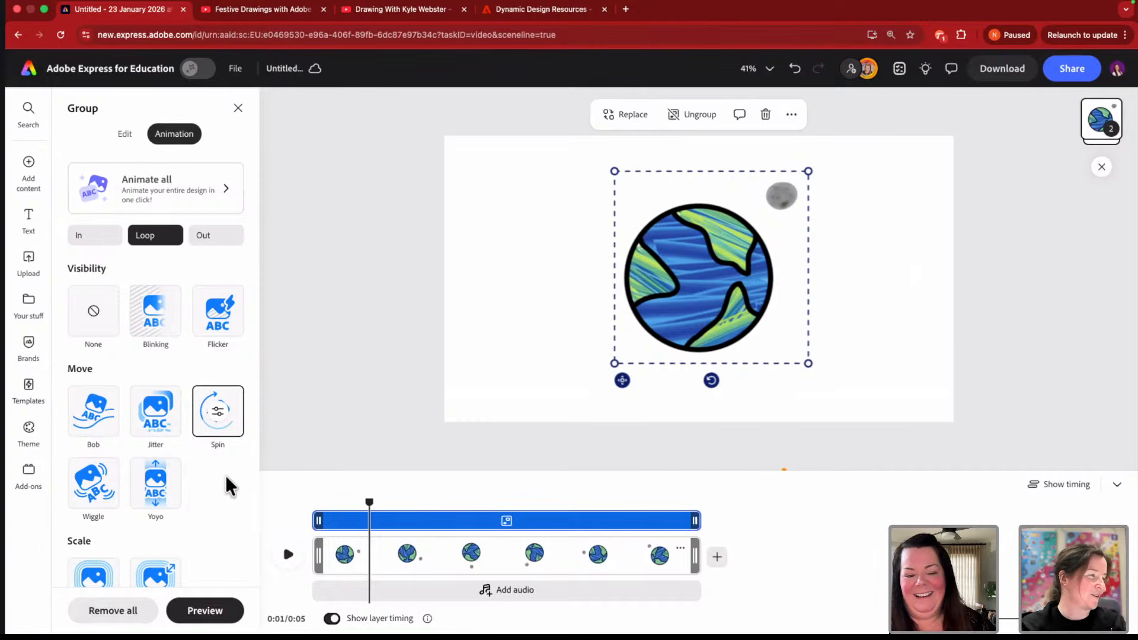
pyautogui.click(217, 413)
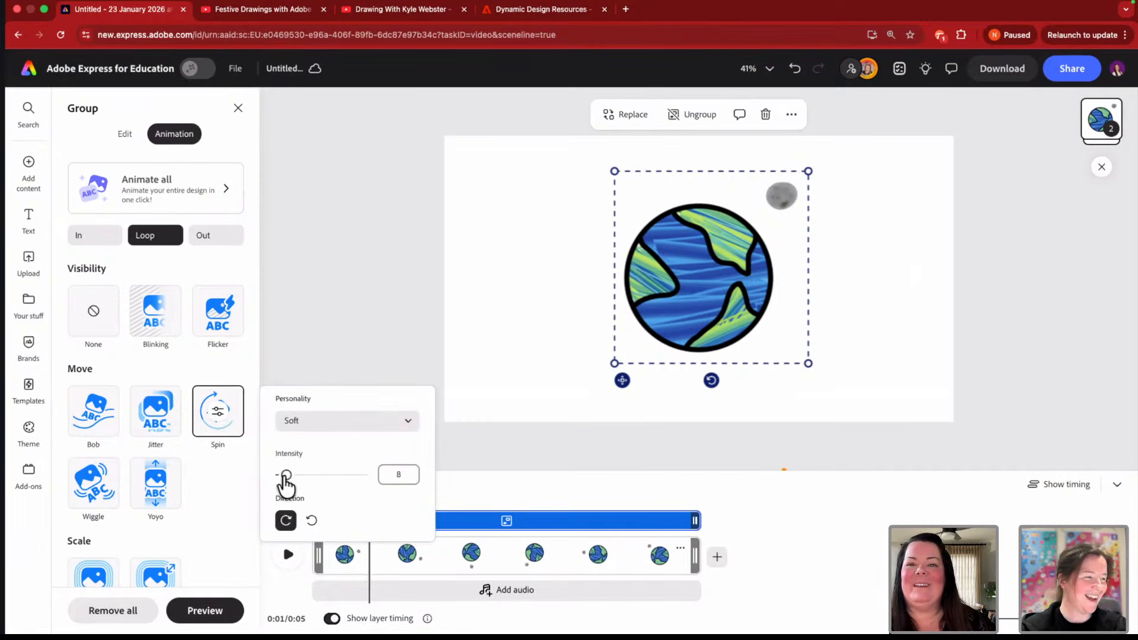
pyautogui.moveTo(285, 475); pyautogui.dragTo(279, 475)
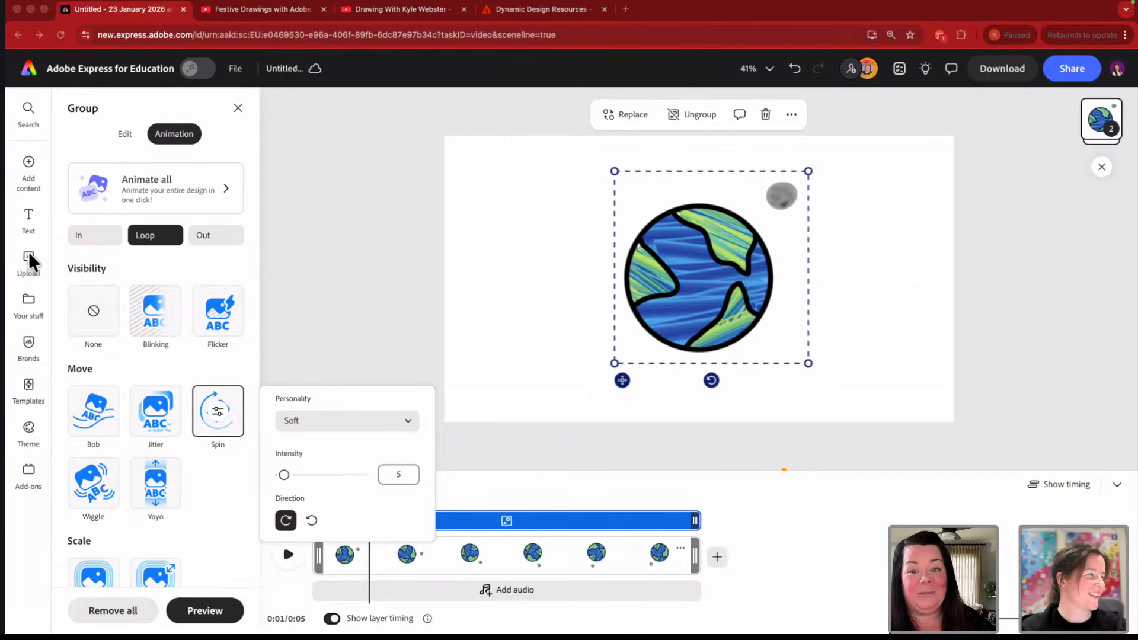
# - Browse the character library of the Animate characters feature, from the first characters to the objects and animals, and close it
pyautogui.click(27, 178)
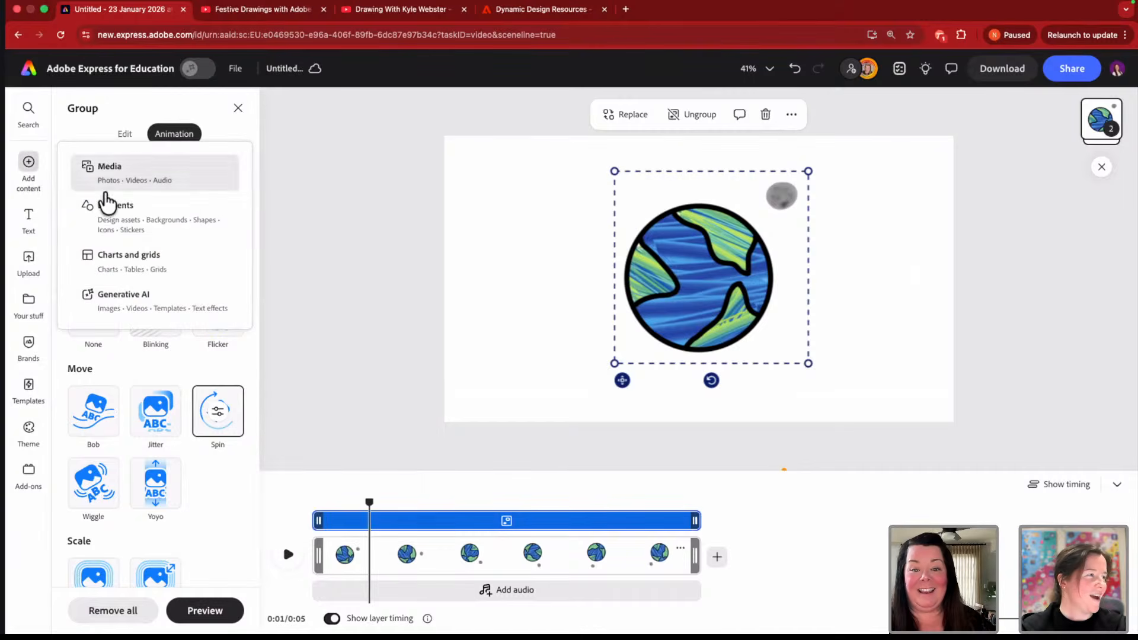
pyautogui.click(122, 175)
pyautogui.click(160, 136)
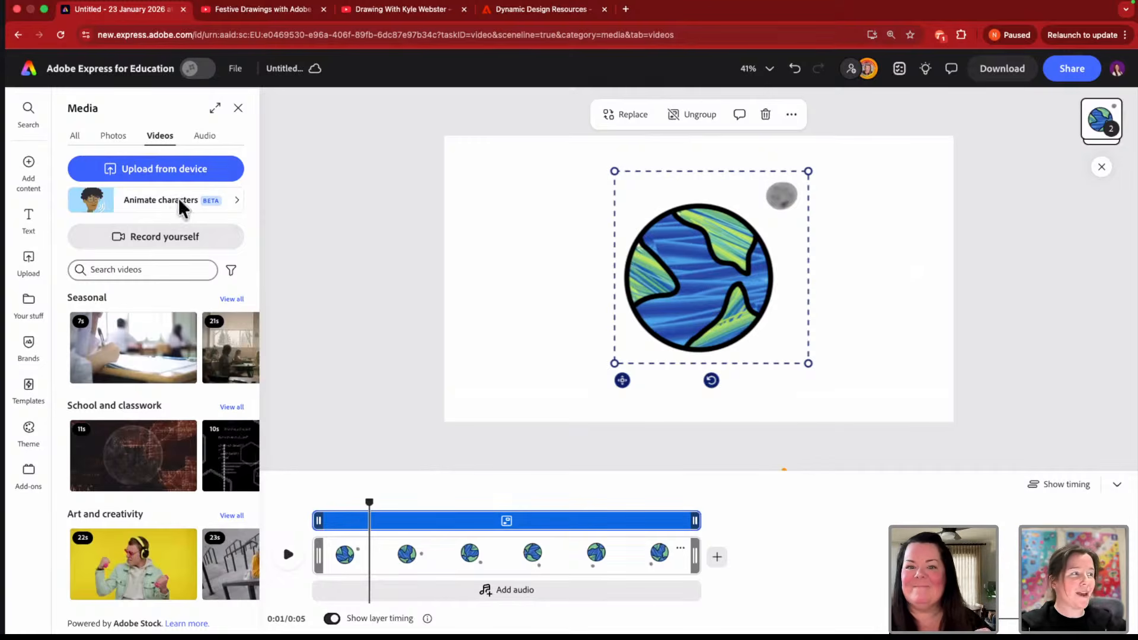
pyautogui.click(180, 201)
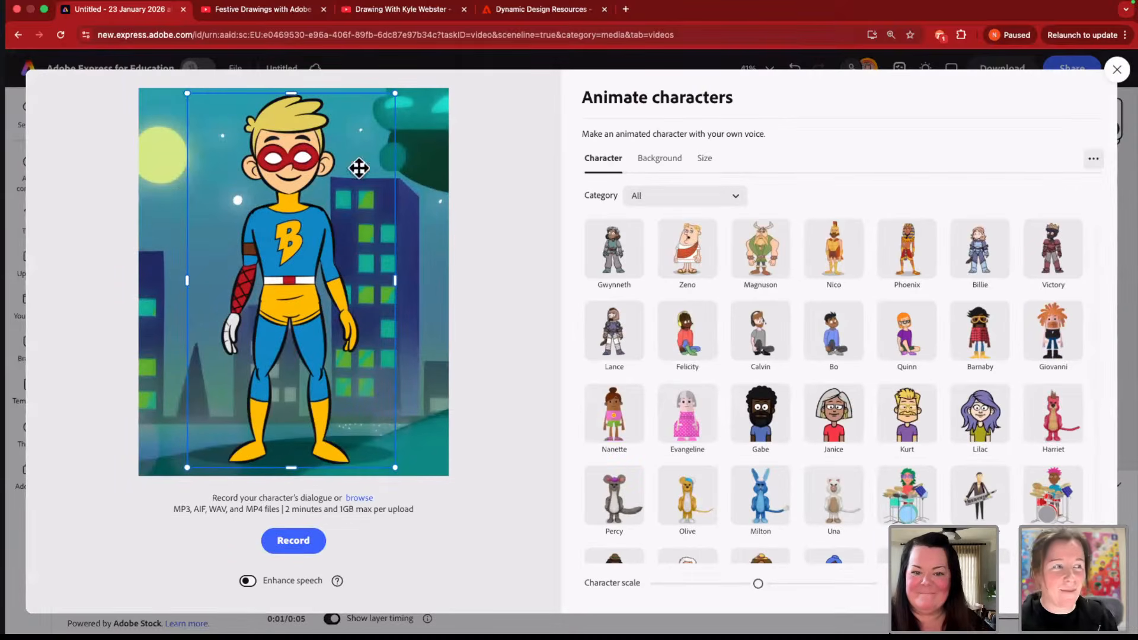
pyautogui.scroll(-10, 696, 267)
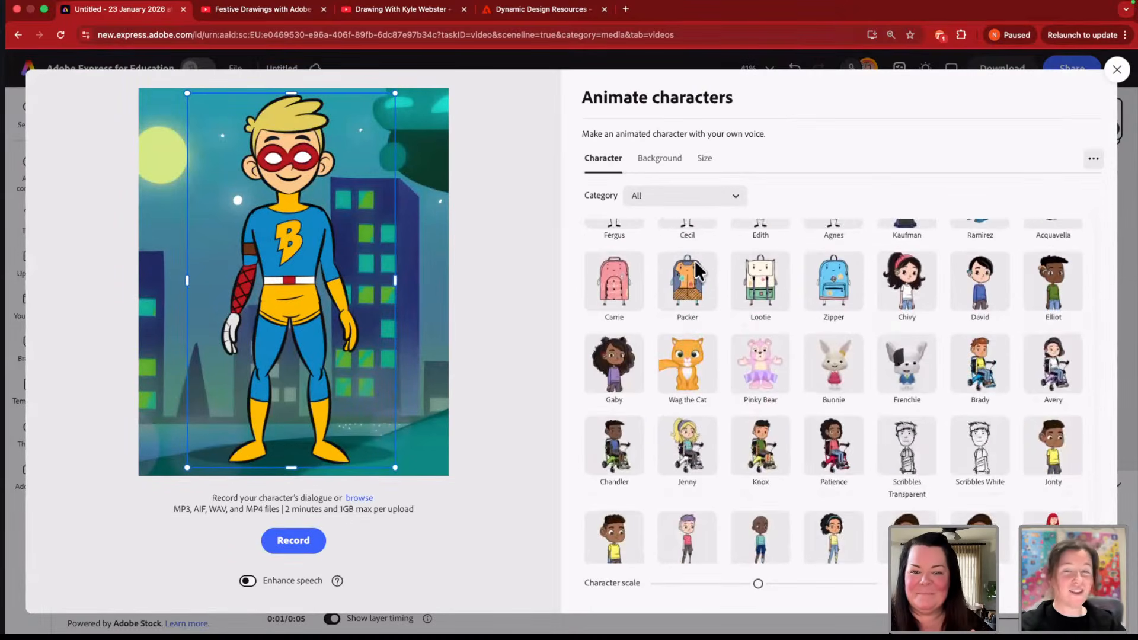
pyautogui.scroll(-15, 728, 343)
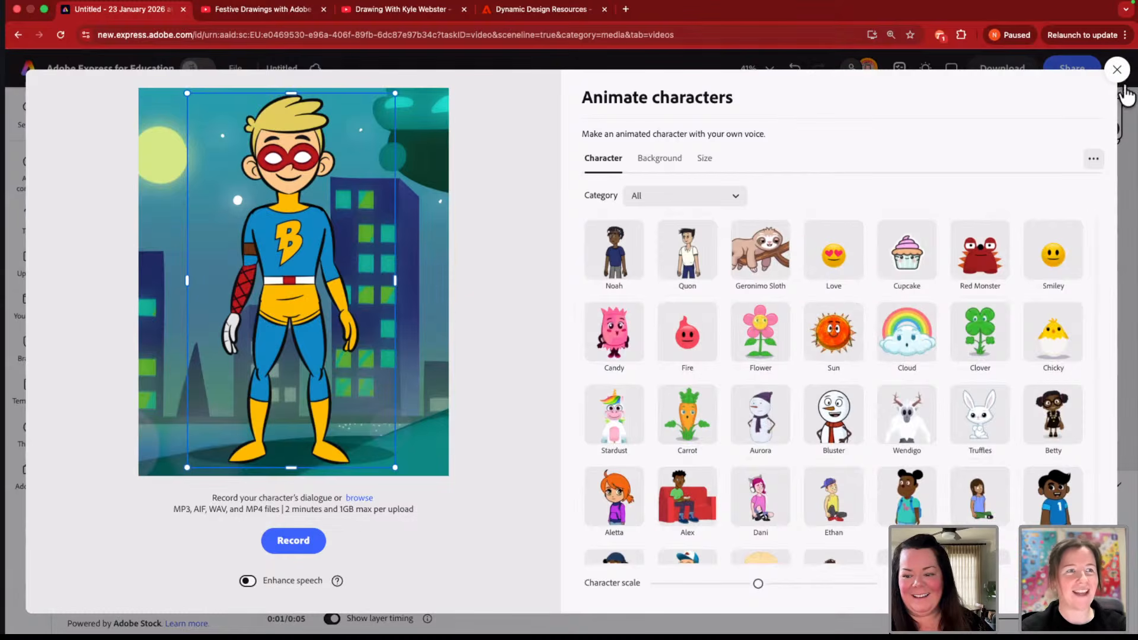
pyautogui.click(1116, 70)
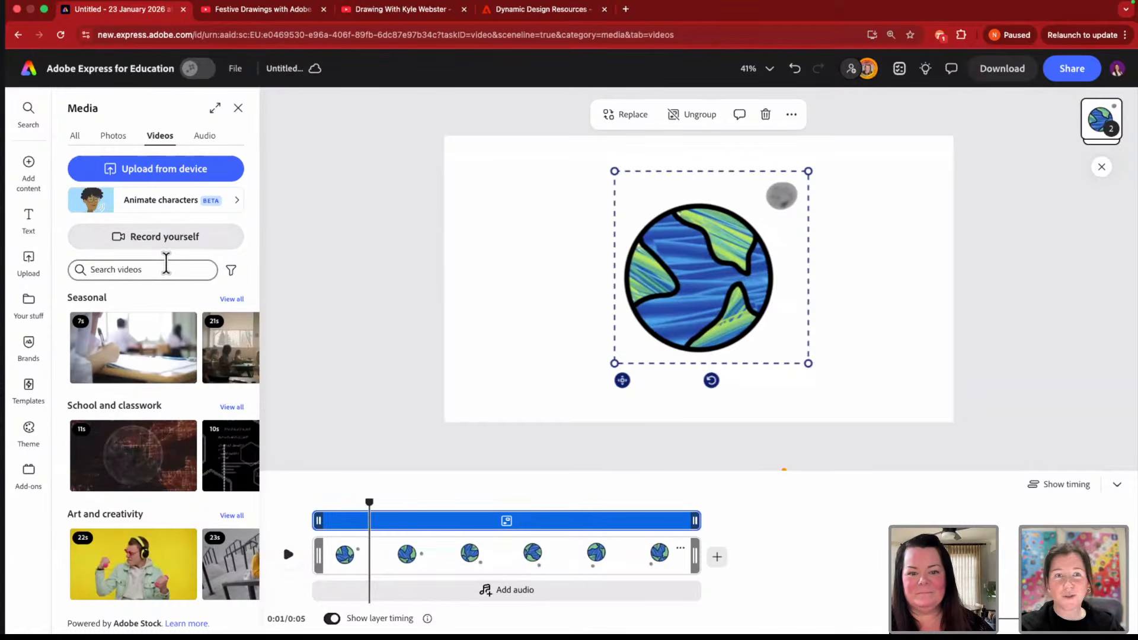
# - Search the audio library for "calm" and look through the tracks for suitable background sound
pyautogui.click(206, 135)
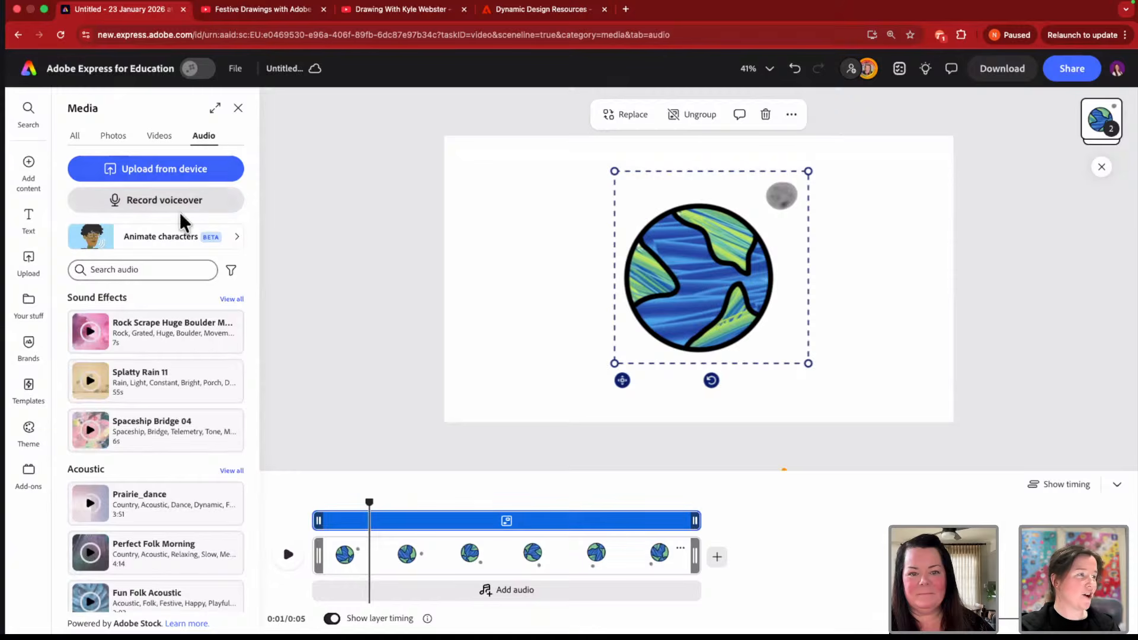
pyautogui.click(160, 267)
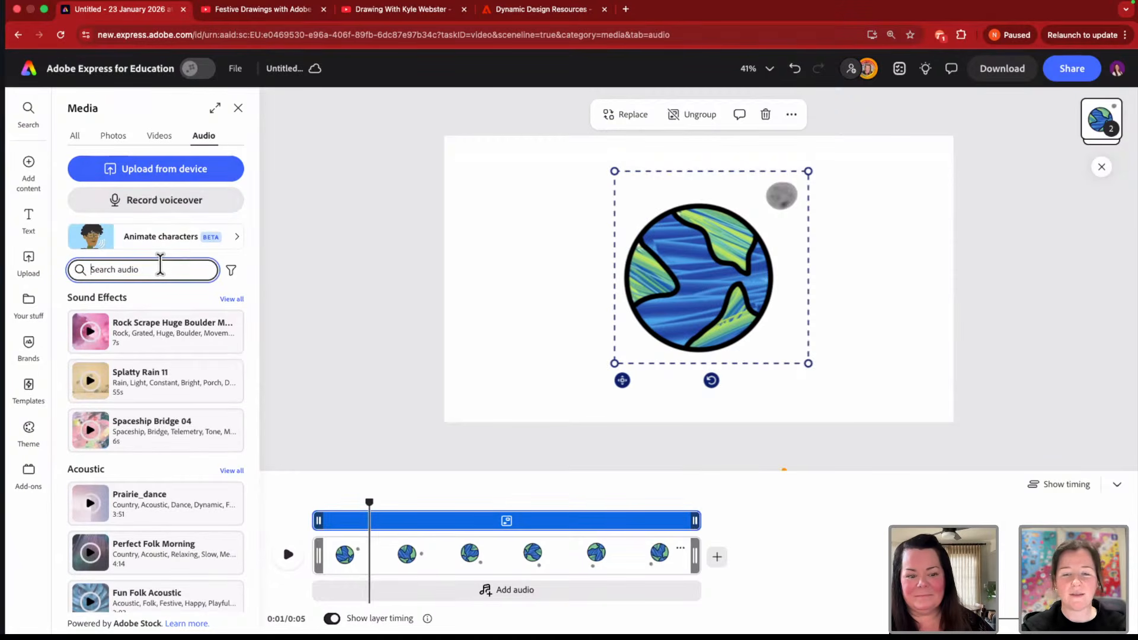
pyautogui.write('calm')
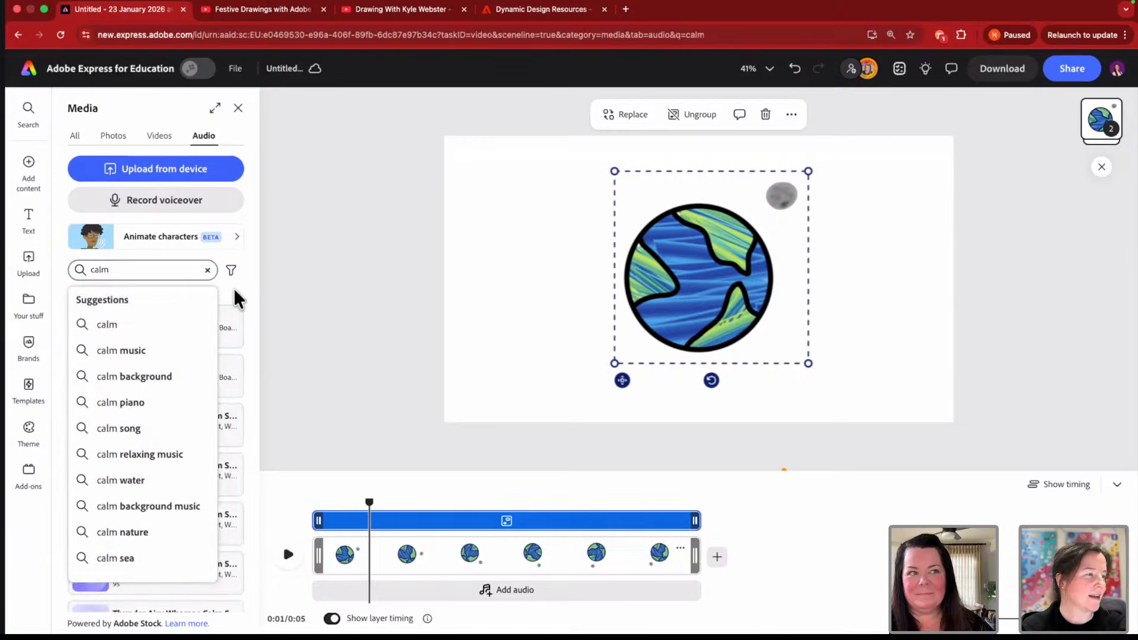
pyautogui.scroll(-2, 235, 319)
pyautogui.scroll(-5, 235, 318)
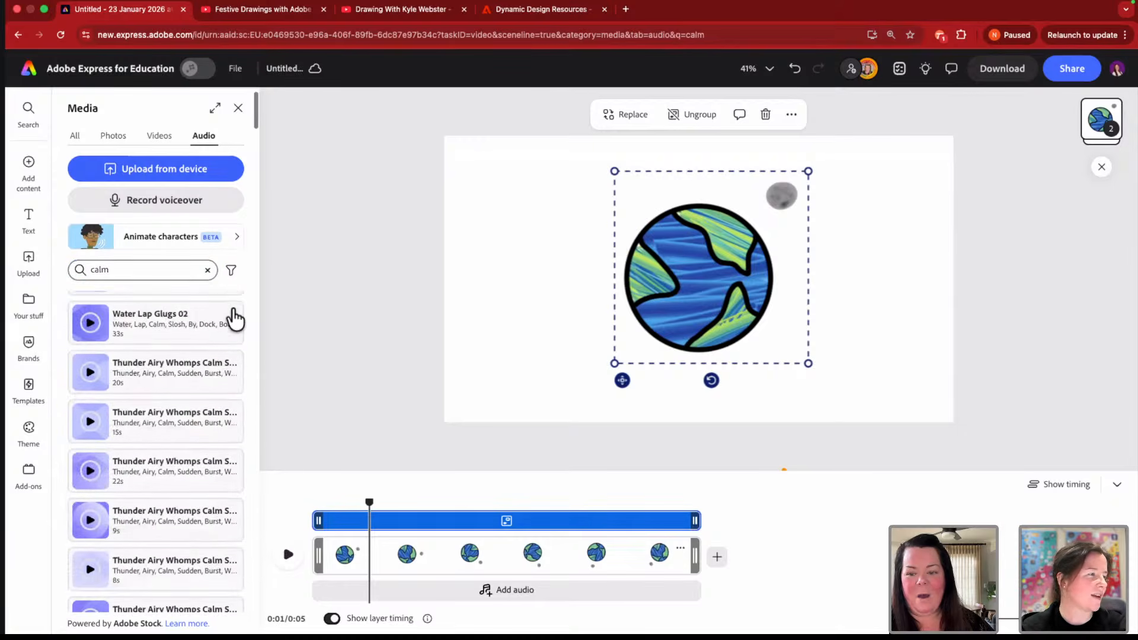
pyautogui.scroll(-3, 235, 324)
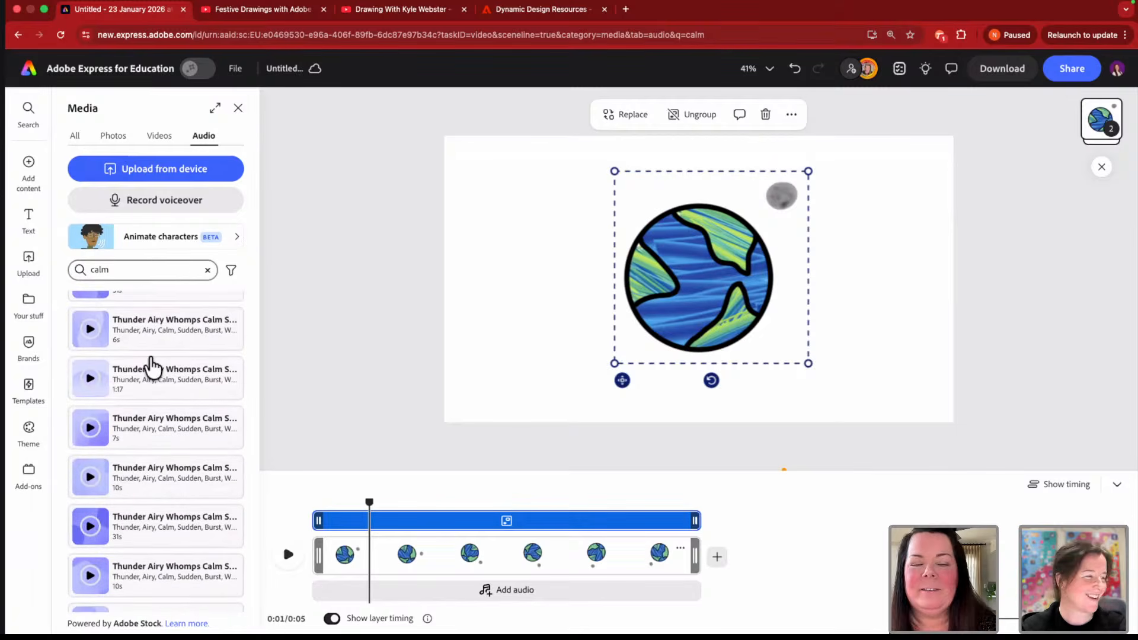
pyautogui.scroll(-5, 153, 391)
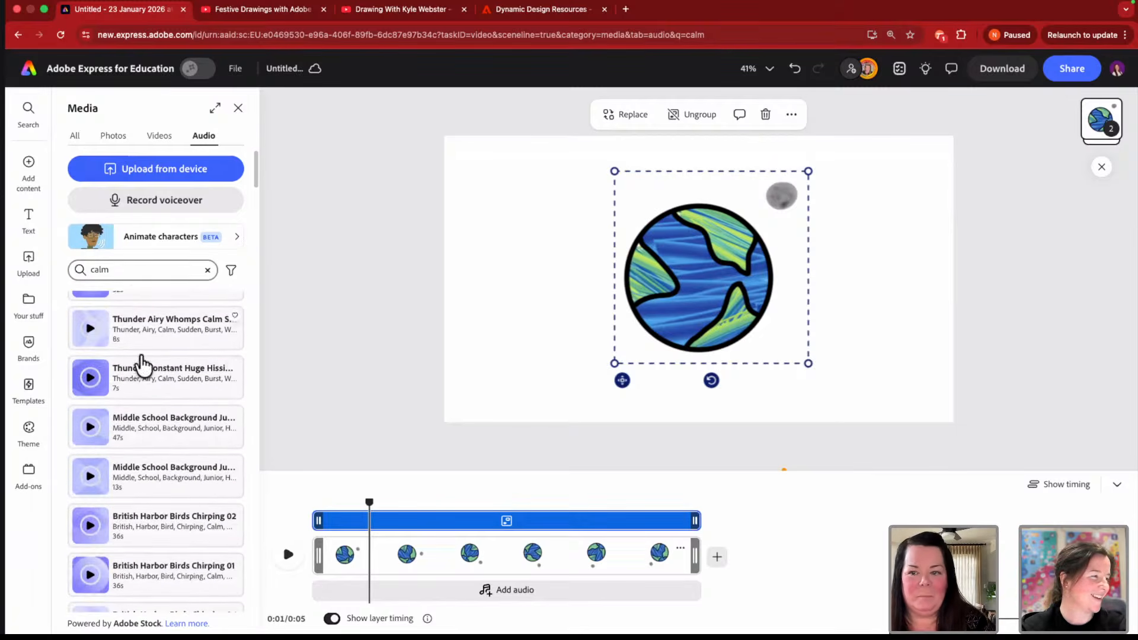
pyautogui.scroll(-2, 145, 385)
pyautogui.scroll(-5, 148, 400)
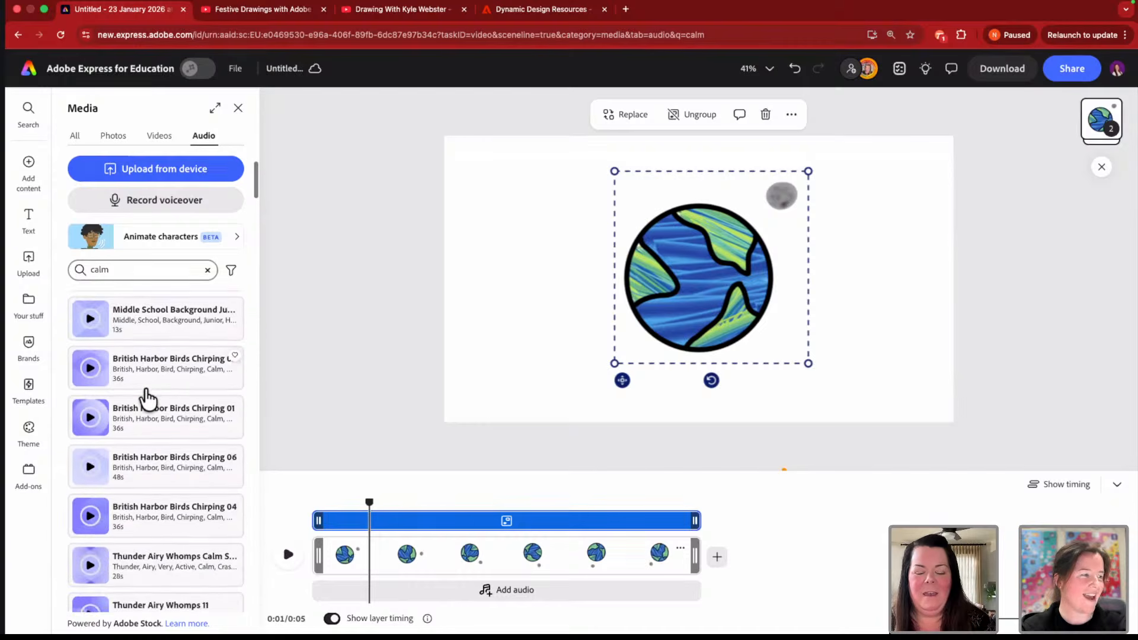
pyautogui.scroll(-2, 144, 425)
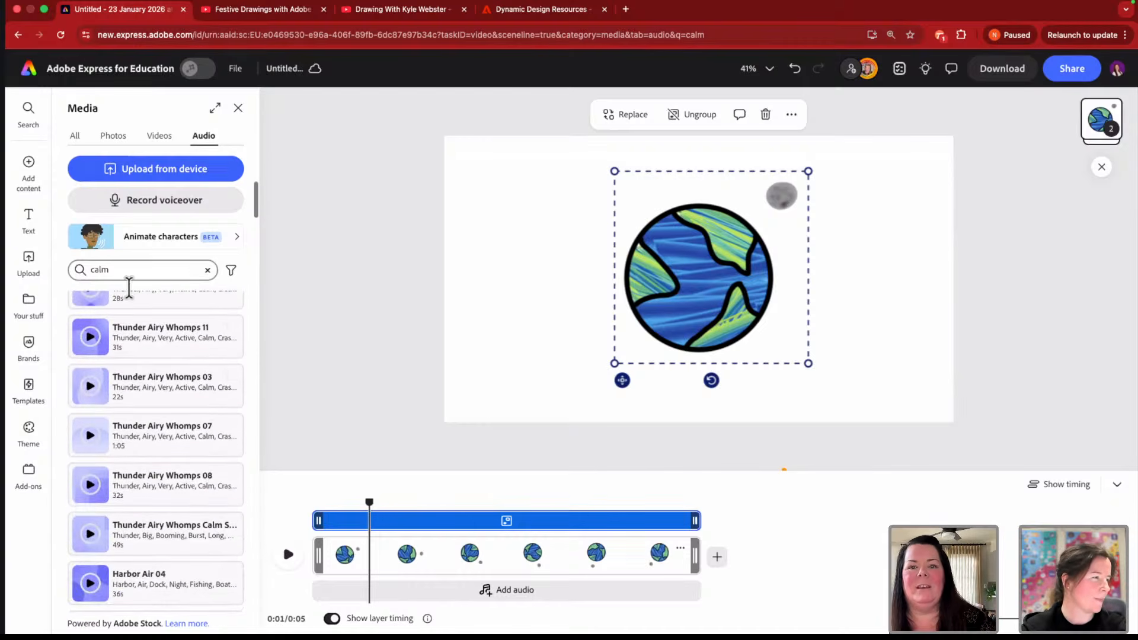
# - Search the audio library for "classical", add the track The Winners to the video, and return the playhead to the start
pyautogui.click(129, 270)
pyautogui.write('classical')
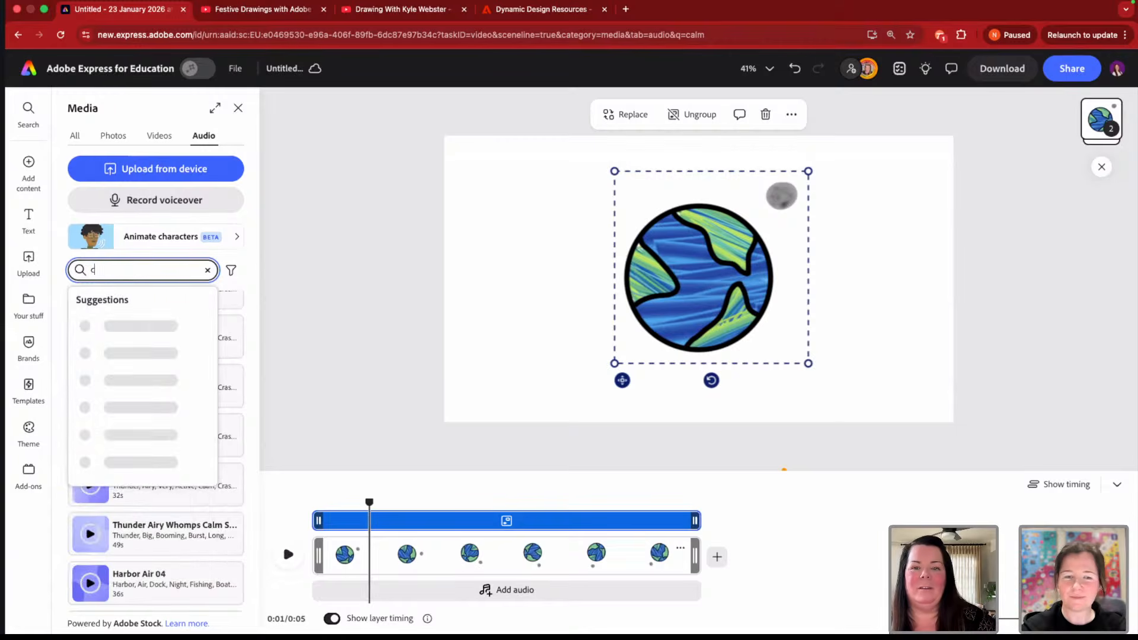
pyautogui.press('Return')
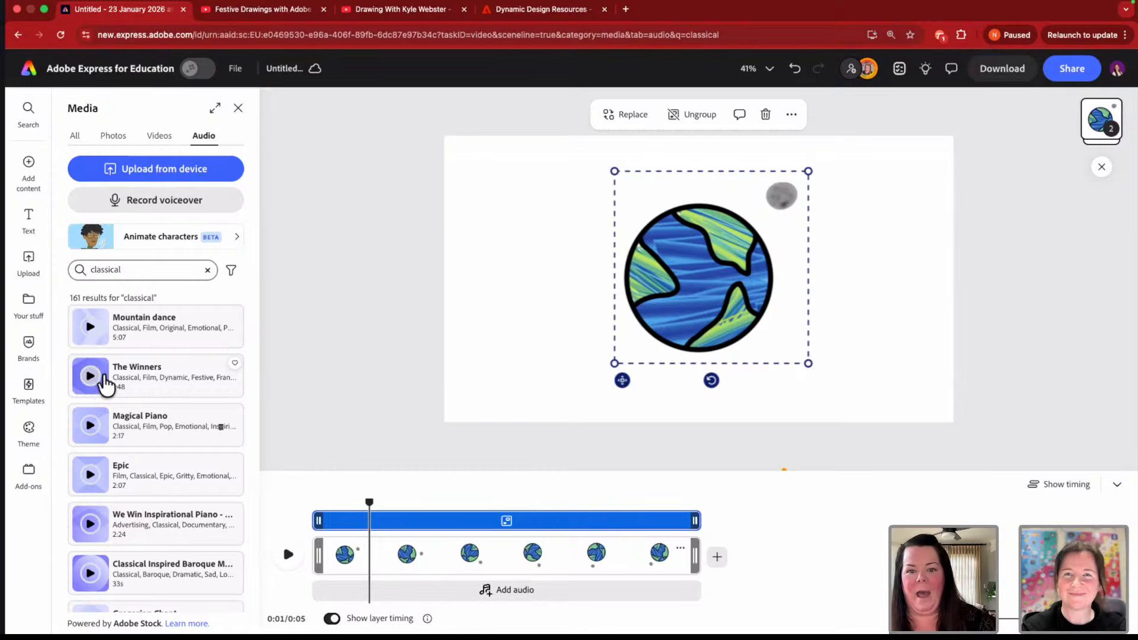
pyautogui.click(138, 384)
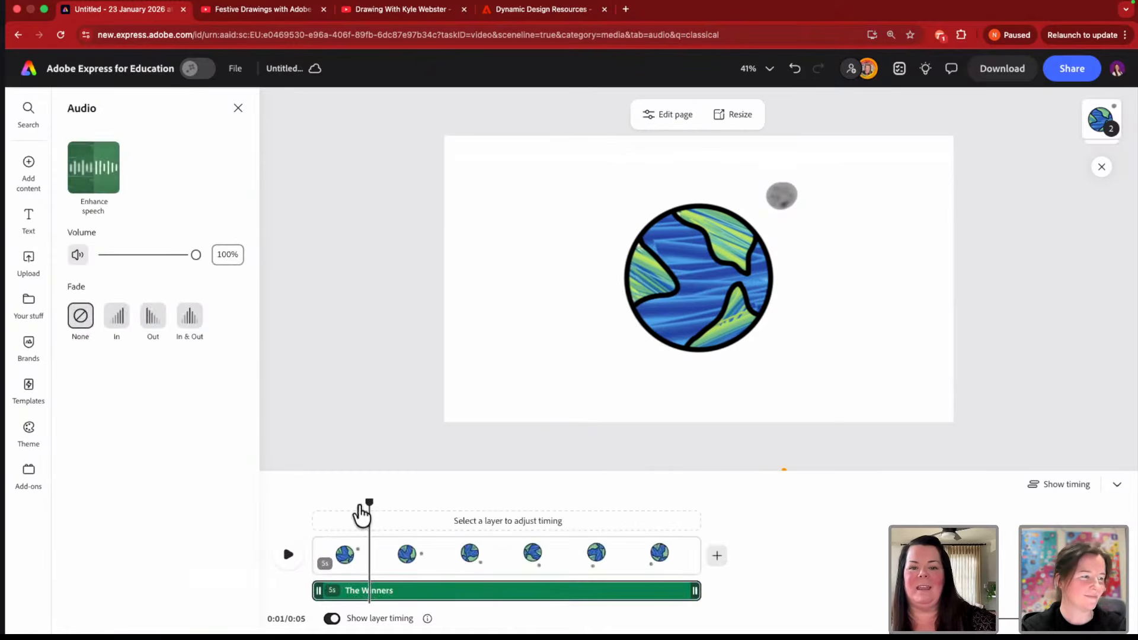
pyautogui.moveTo(368, 501); pyautogui.dragTo(305, 505)
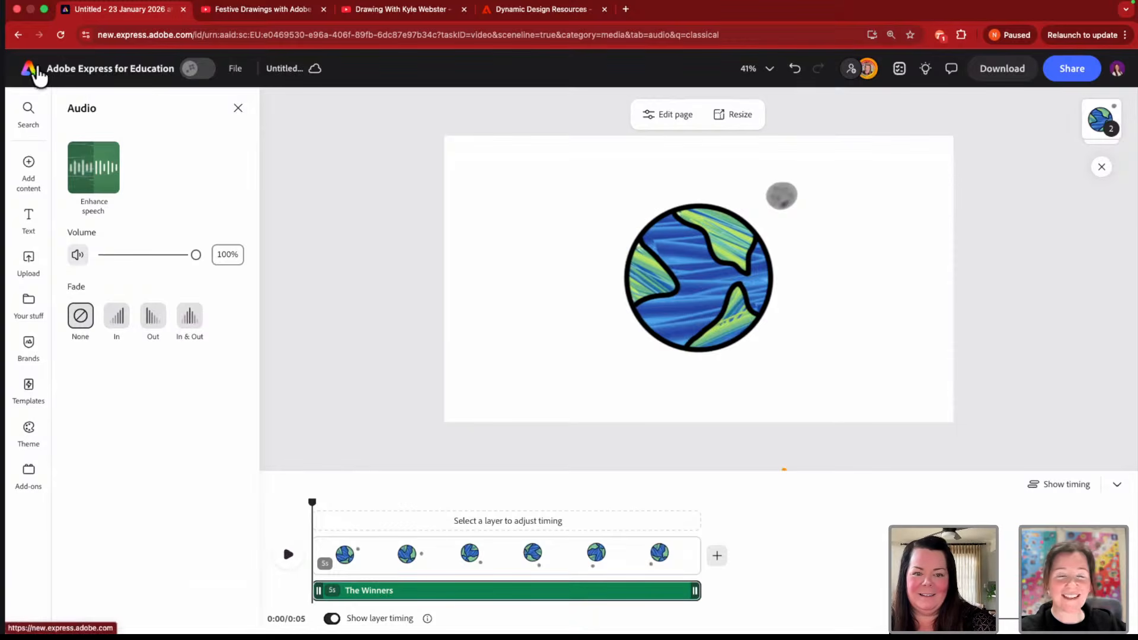
# - Check the notifications on the home page and reopen the Earth and moon video from the recent projects
pyautogui.click(29, 72)
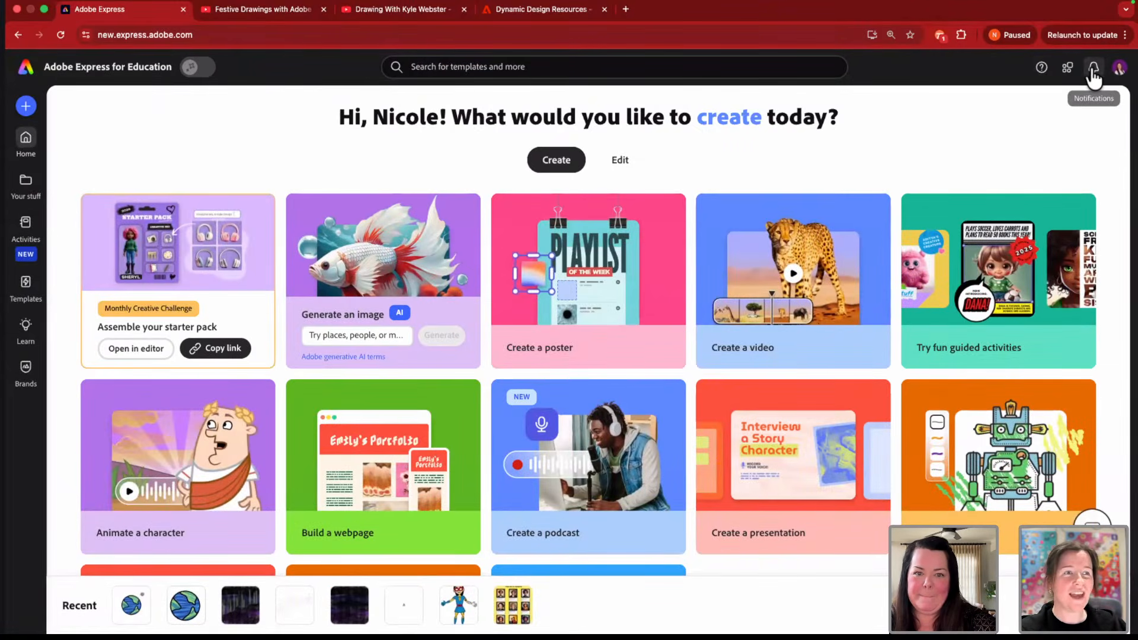
pyautogui.click(1093, 70)
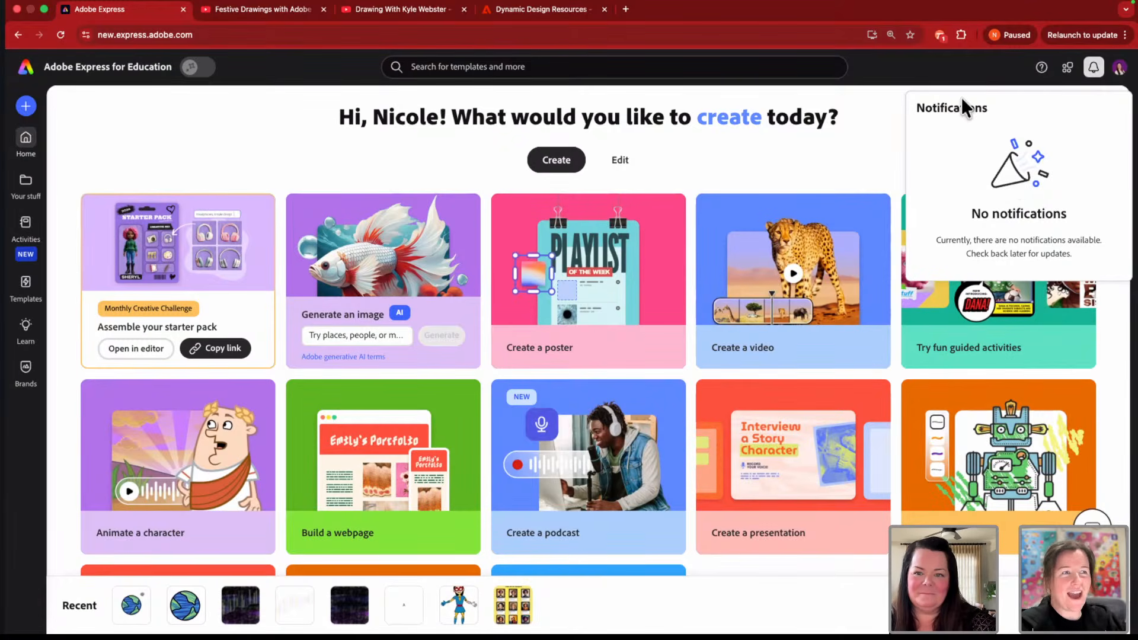
pyautogui.click(997, 66)
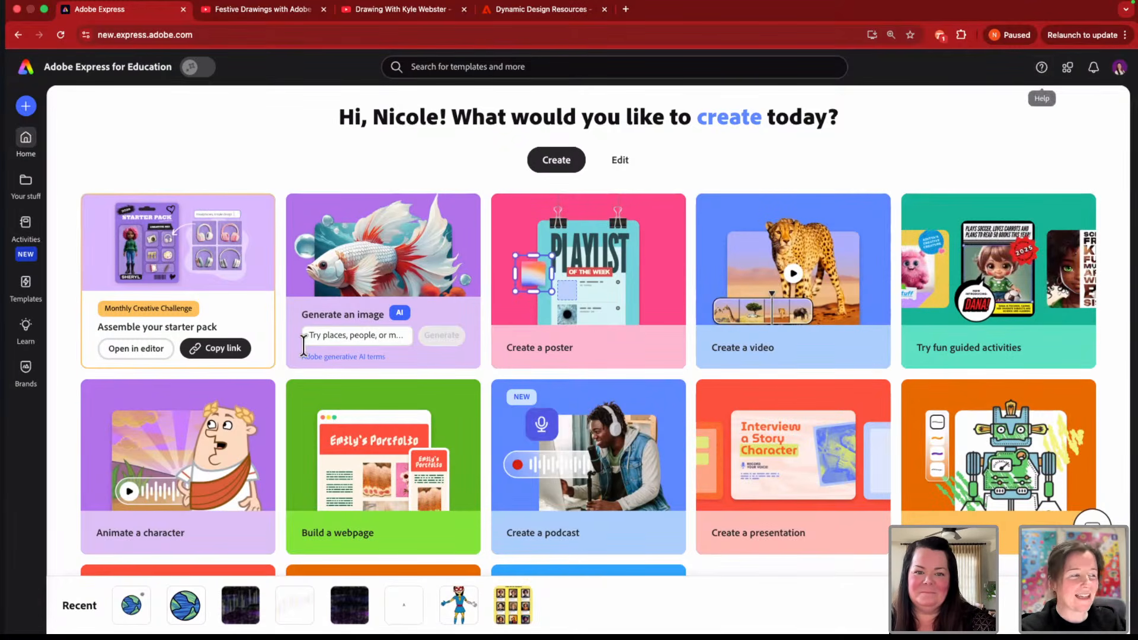
pyautogui.click(132, 604)
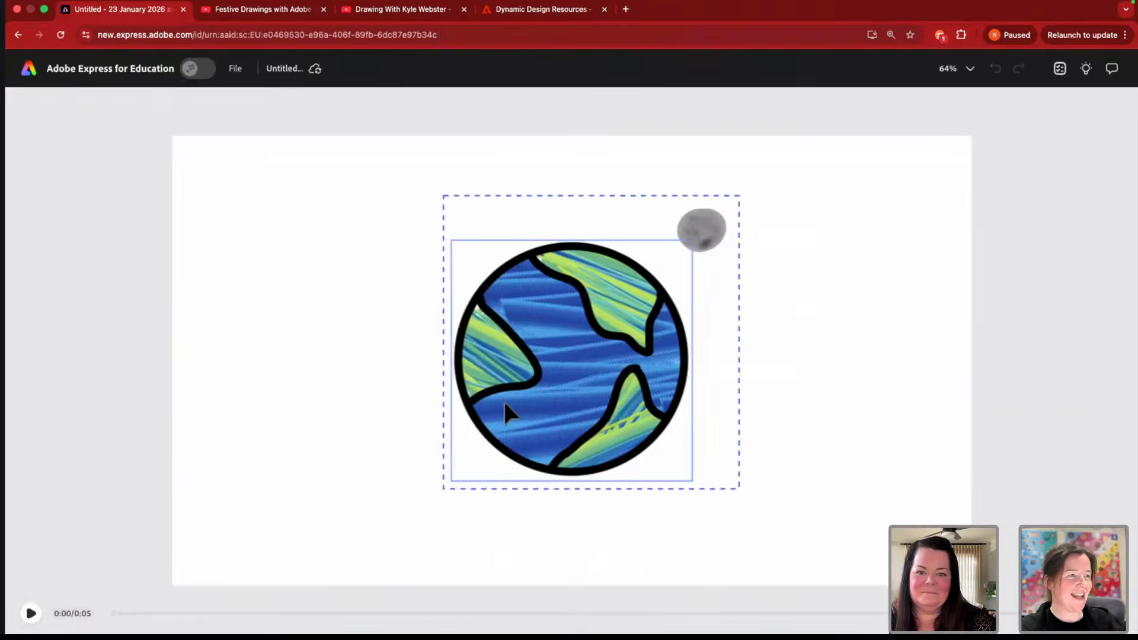
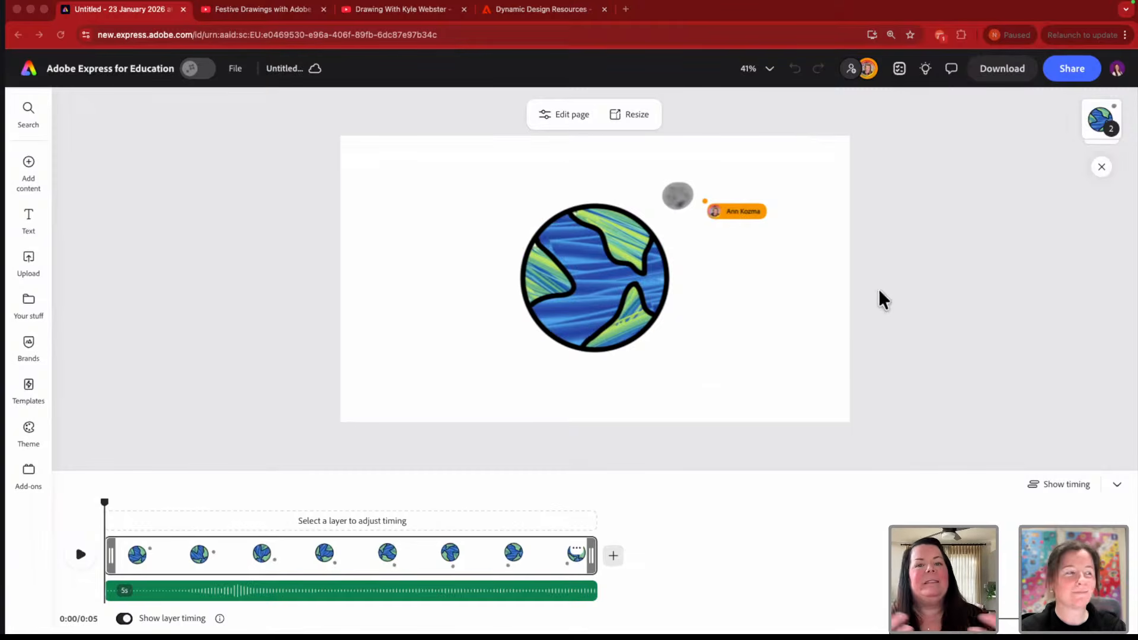
# - Leave the project and examine the lessons in the YouTube playlist Festive Drawings with Adobe Express, from Word Snowflakes to Christmas Wreath
pyautogui.click(58, 82)
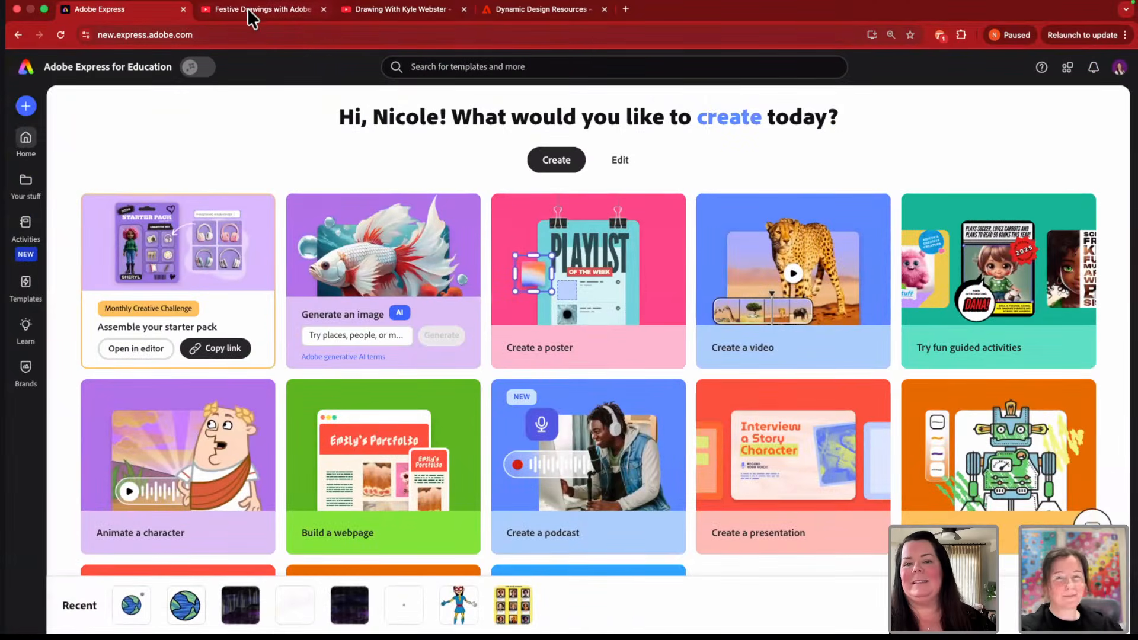
pyautogui.click(247, 8)
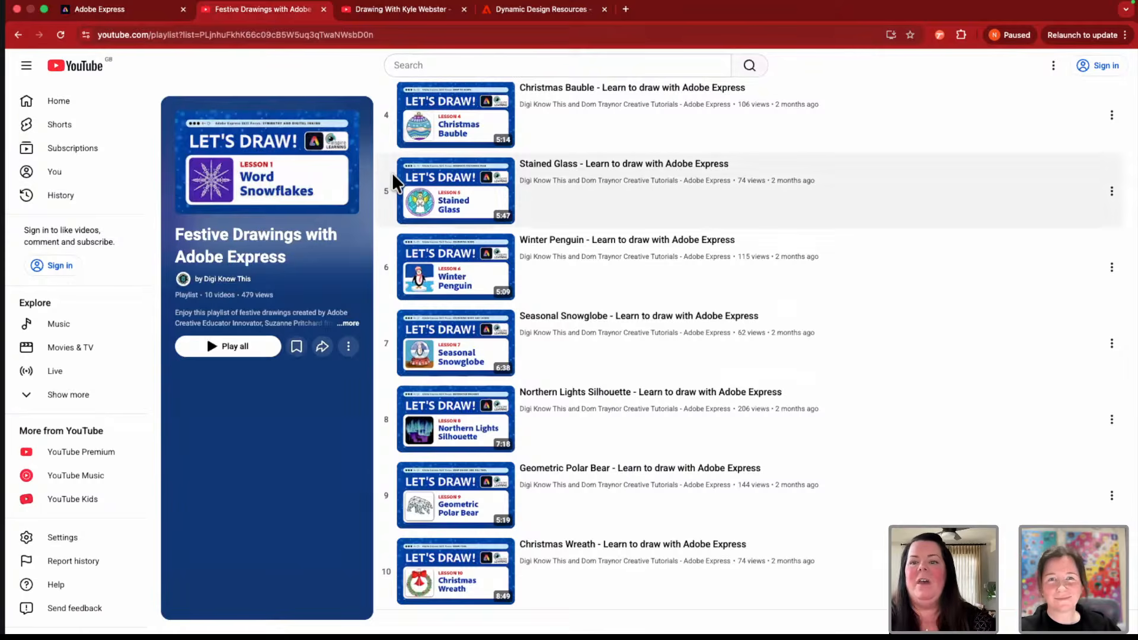
pyautogui.scroll(4, 382, 184)
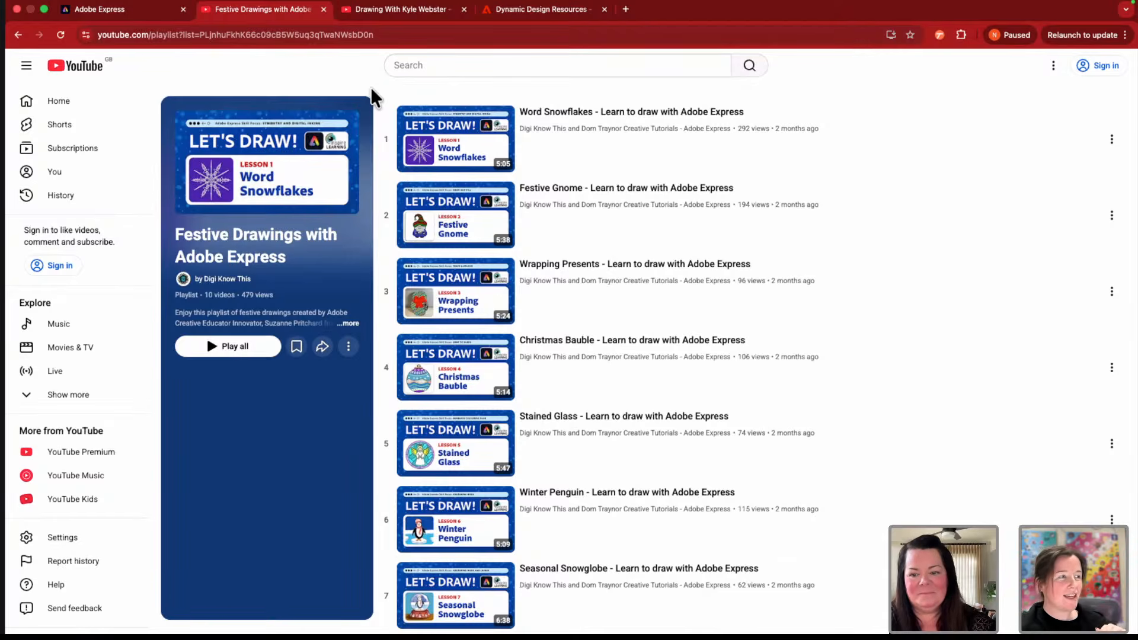
pyautogui.scroll(-5, 394, 142)
pyautogui.scroll(5, 395, 156)
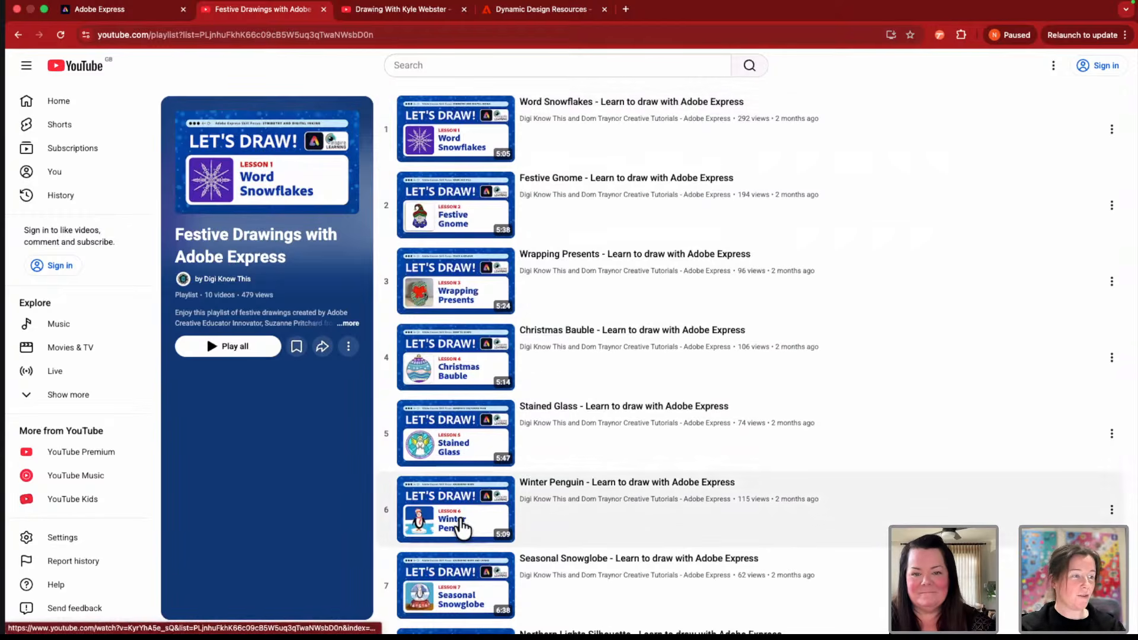
pyautogui.scroll(-3, 453, 527)
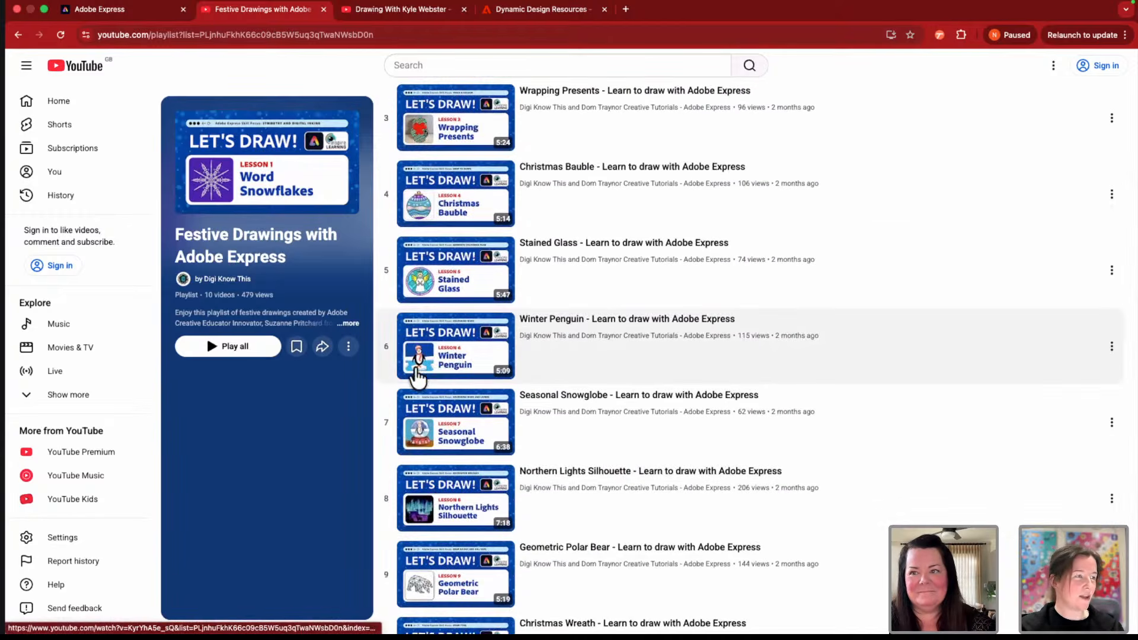
pyautogui.scroll(2, 435, 369)
pyautogui.scroll(1, 436, 373)
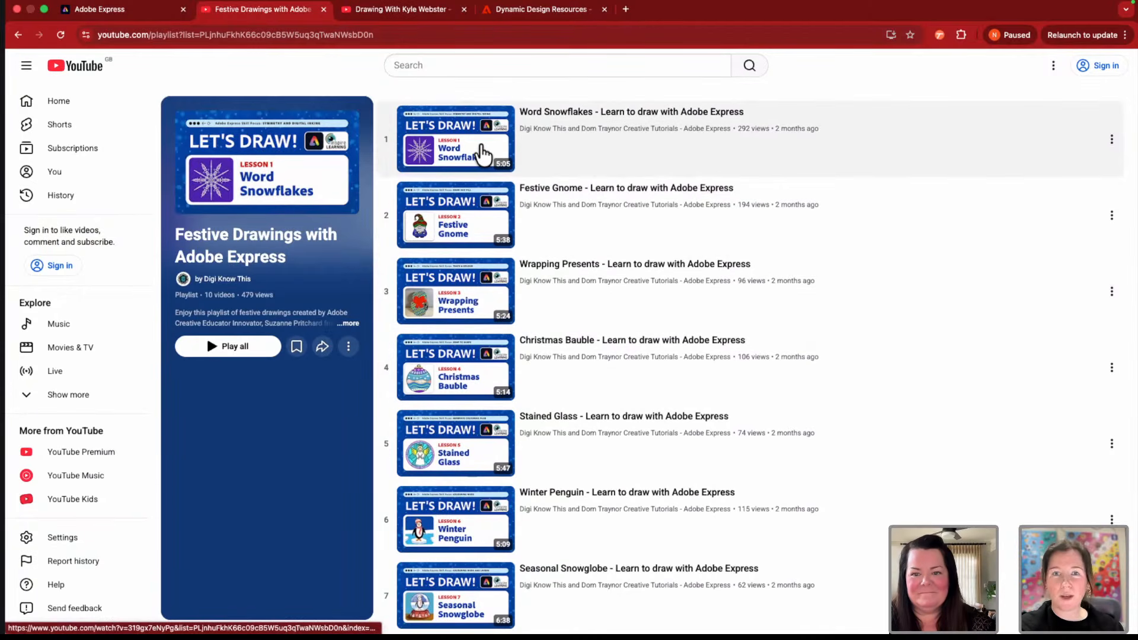
pyautogui.scroll(-5, 481, 155)
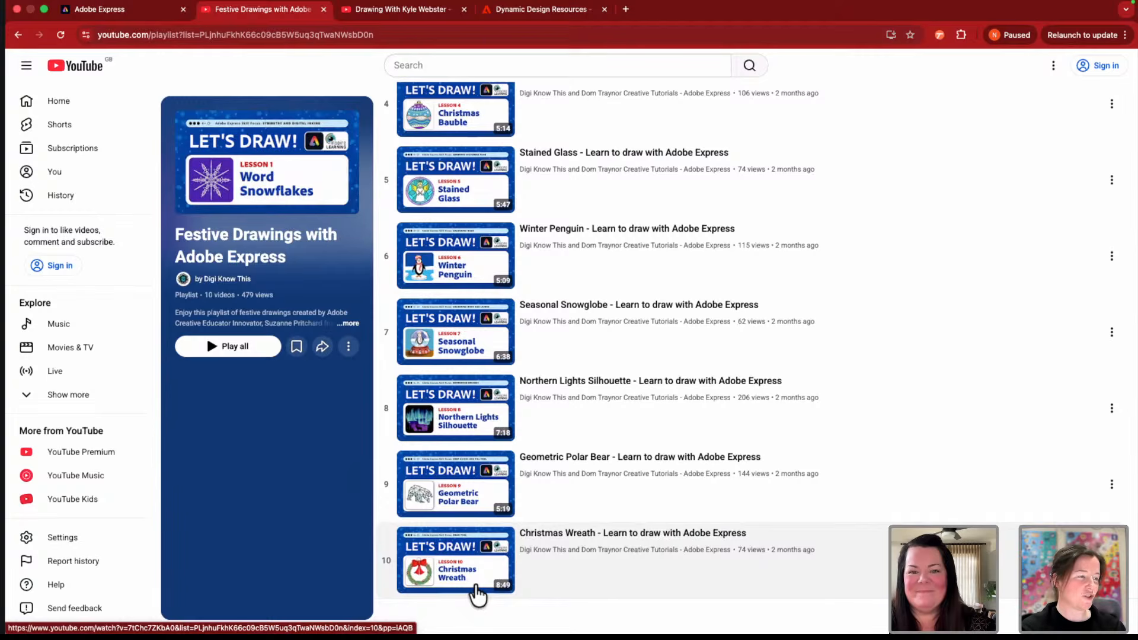
pyautogui.scroll(1, 475, 408)
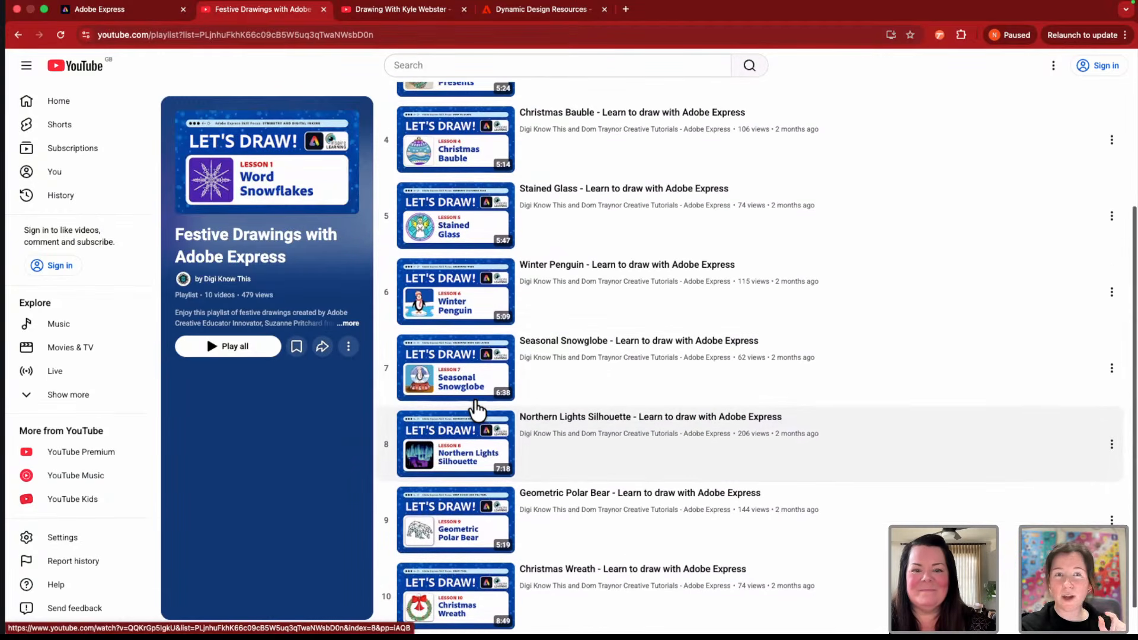
pyautogui.scroll(-1, 476, 408)
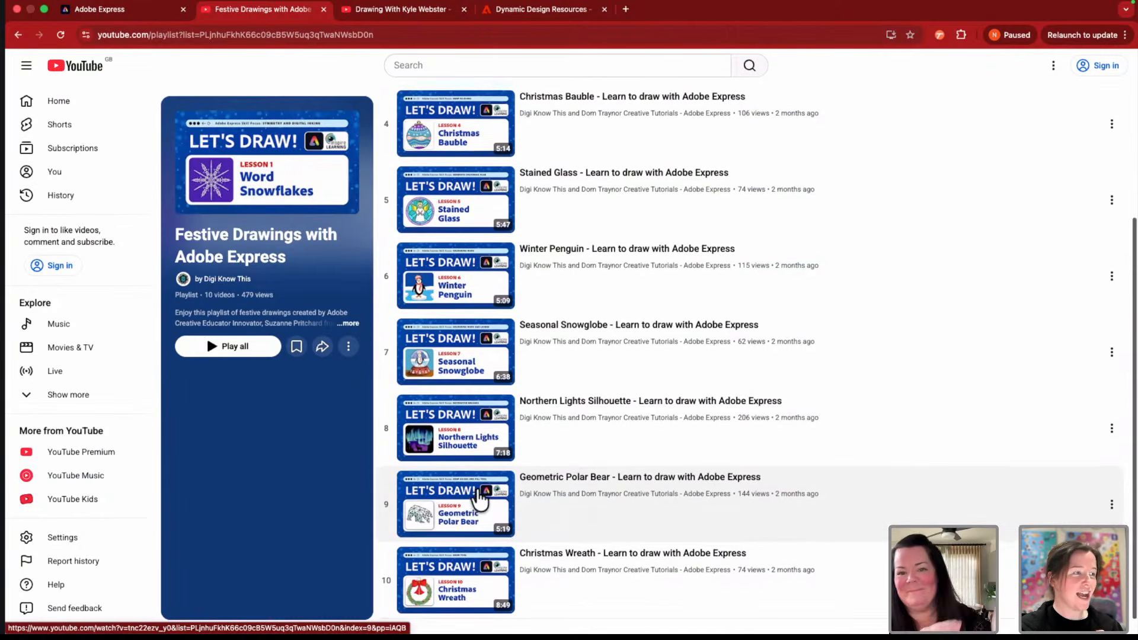
pyautogui.scroll(5, 475, 497)
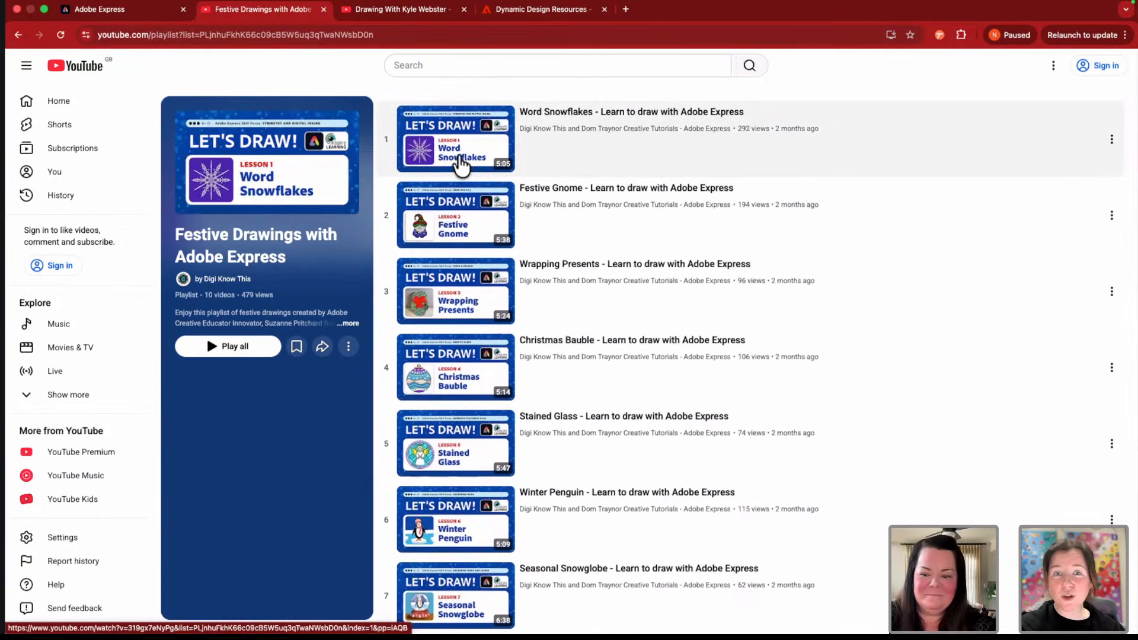
# - Switch back to Adobe Express and browse the fun guided activities offered for students
pyautogui.click(120, 12)
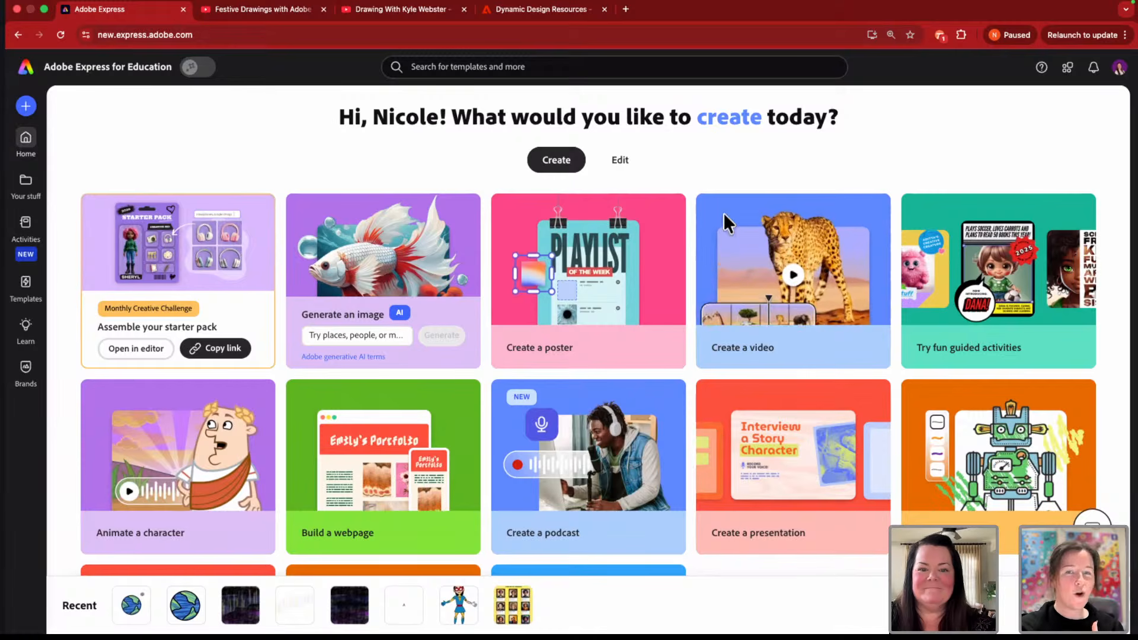
pyautogui.click(1028, 274)
pyautogui.scroll(-10, 1035, 364)
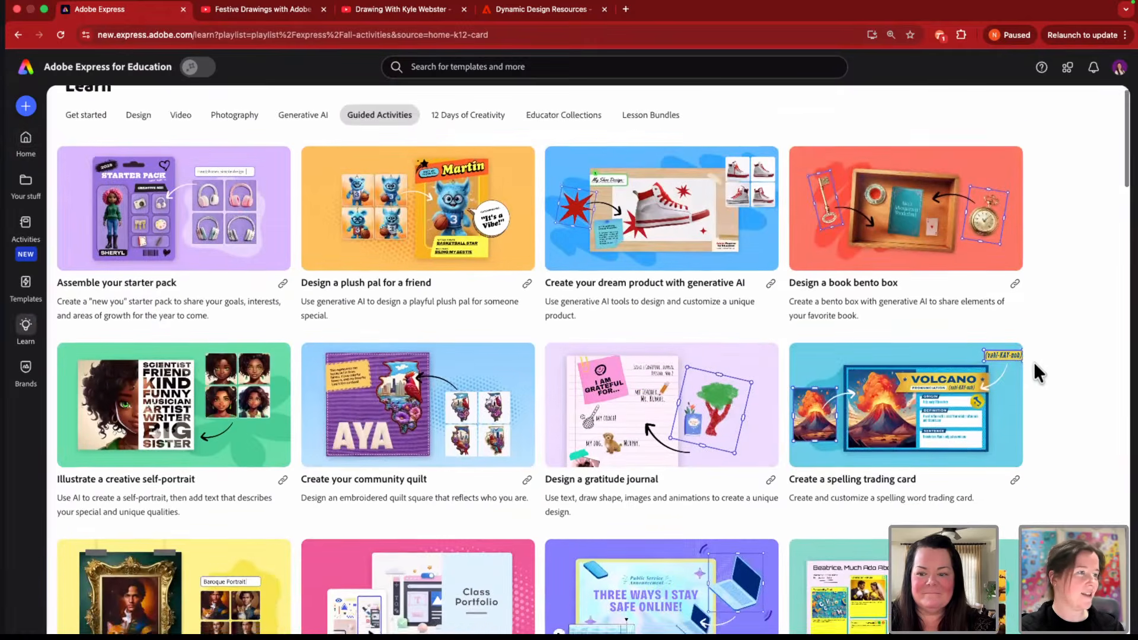
# - Find the guided activity Draw a symmetrical snowflake, open it, and look through the drawing how-to tips
pyautogui.scroll(-17, 1034, 363)
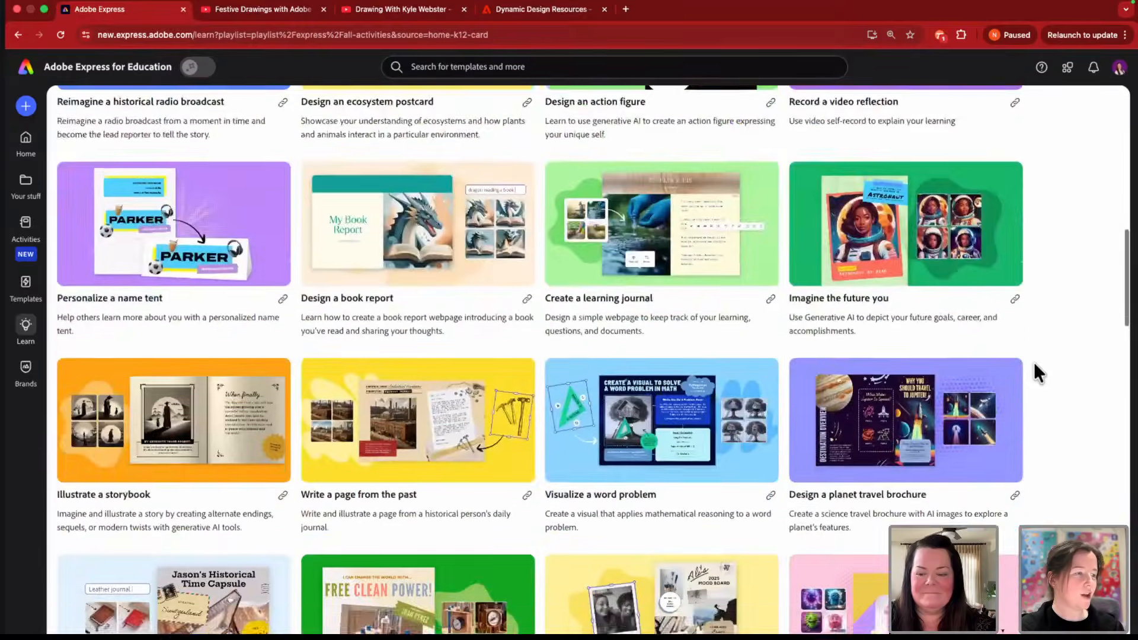
pyautogui.scroll(-12, 1034, 361)
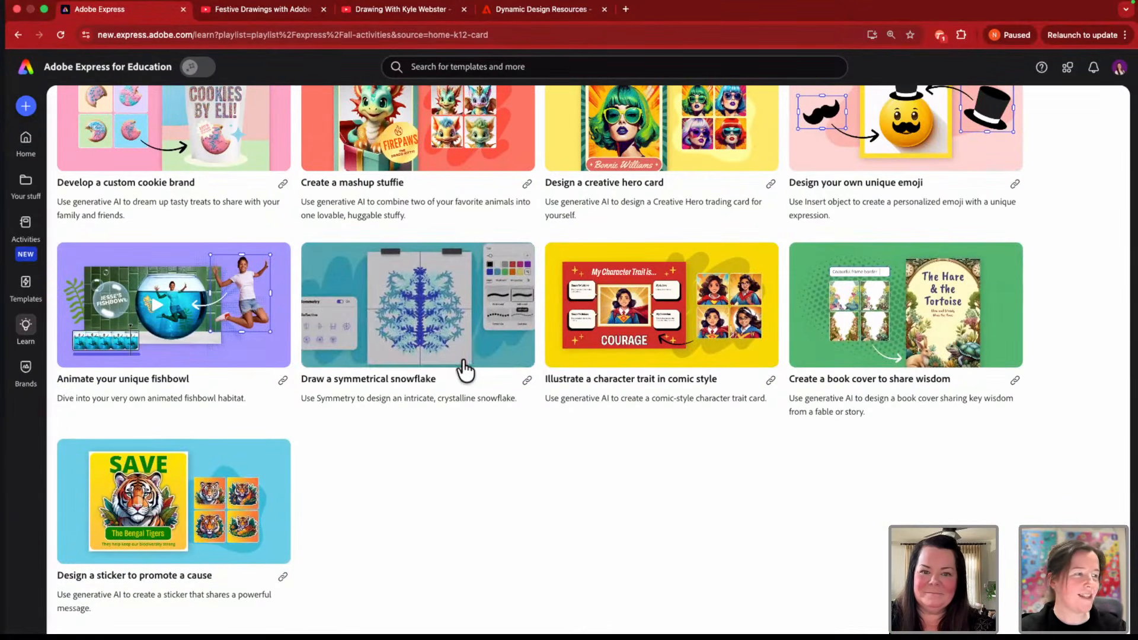
pyautogui.click(465, 324)
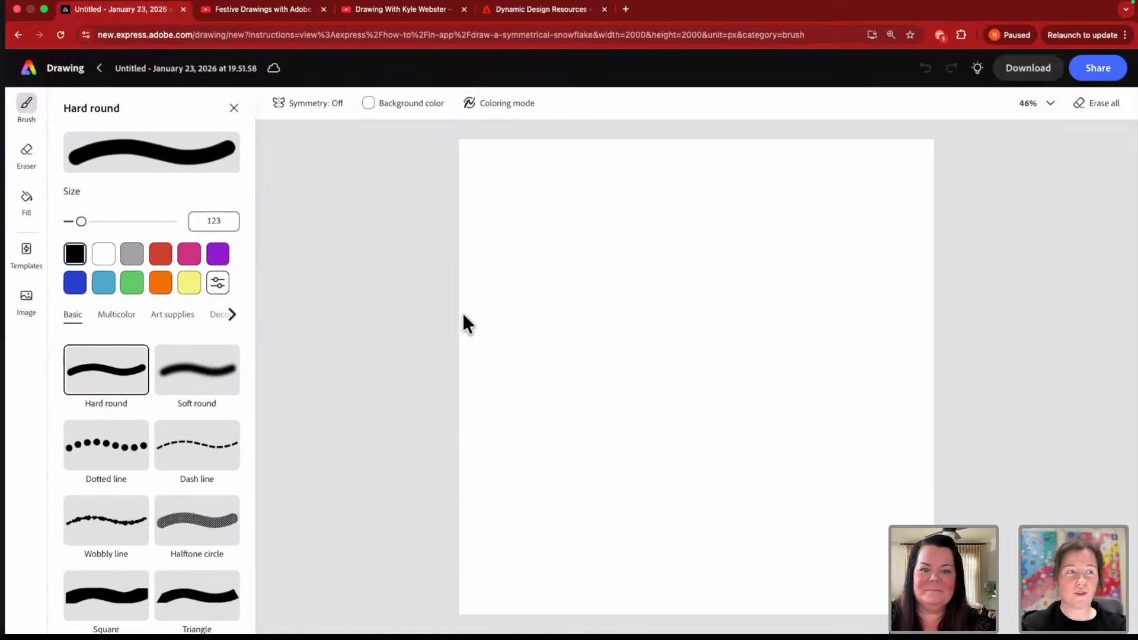
pyautogui.click(977, 68)
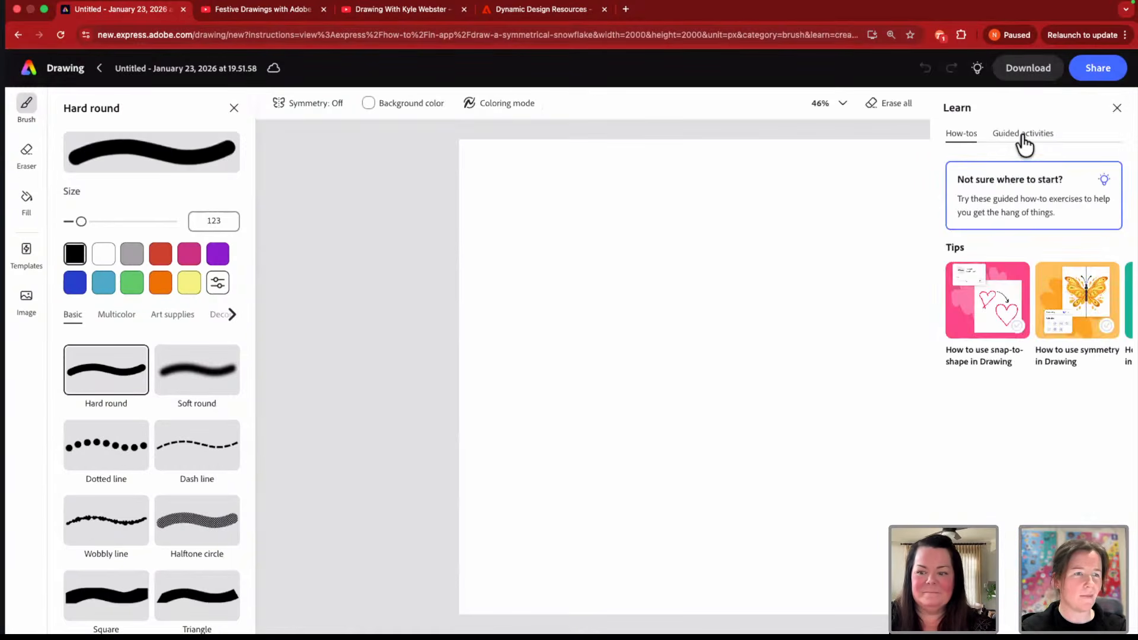
pyautogui.hscroll(2, 1037, 300)
pyautogui.hscroll(-2, 1023, 338)
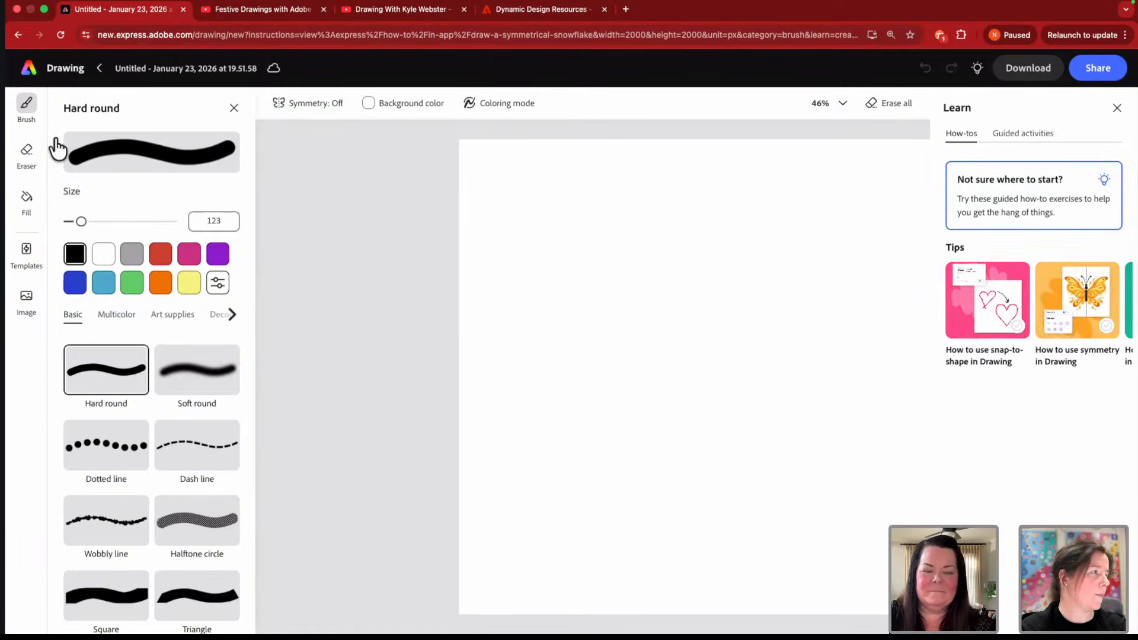
# - Go back to the guided activities list and reopen the Draw a symmetrical snowflake activity
pyautogui.click(26, 35)
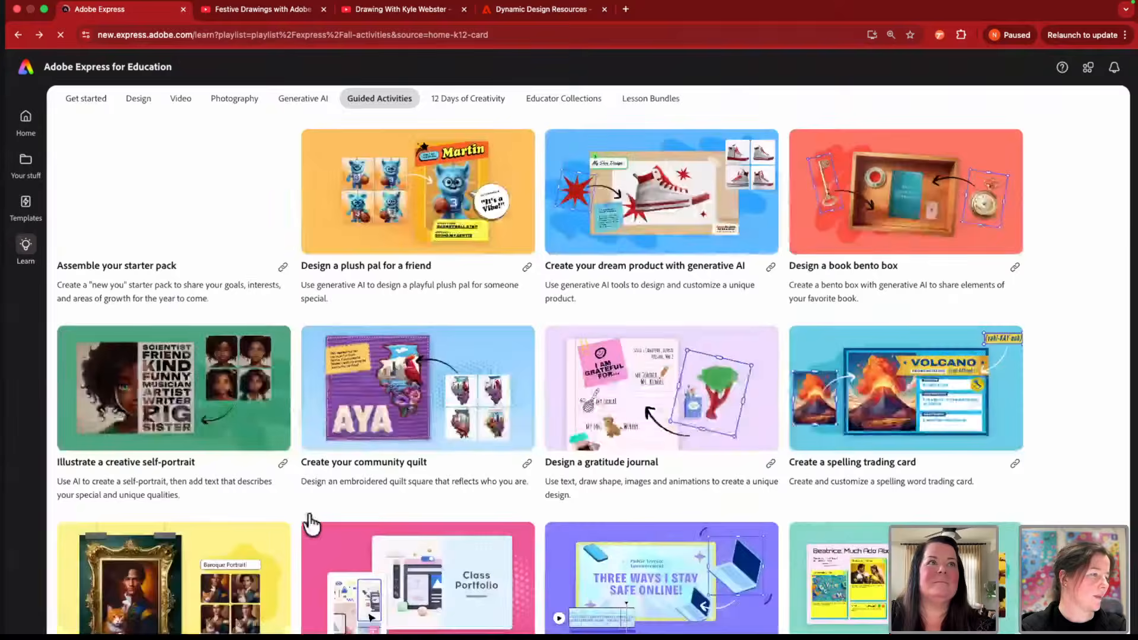
pyautogui.scroll(-12, 308, 516)
pyautogui.scroll(7, 288, 307)
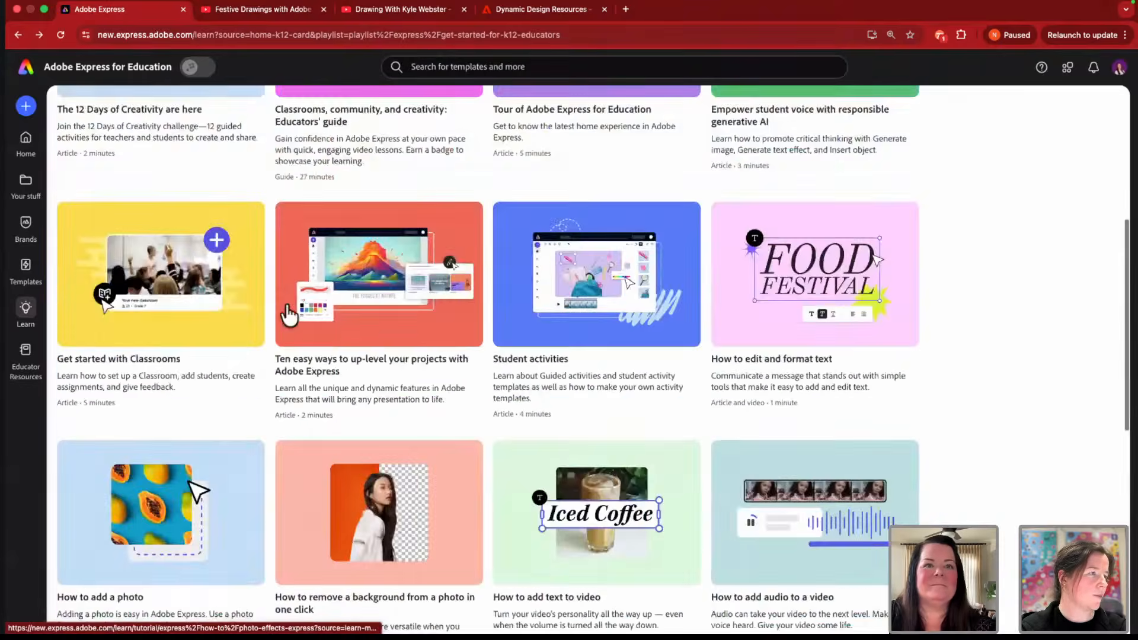
pyautogui.scroll(5, 289, 314)
pyautogui.click(386, 138)
pyautogui.scroll(-3, 376, 406)
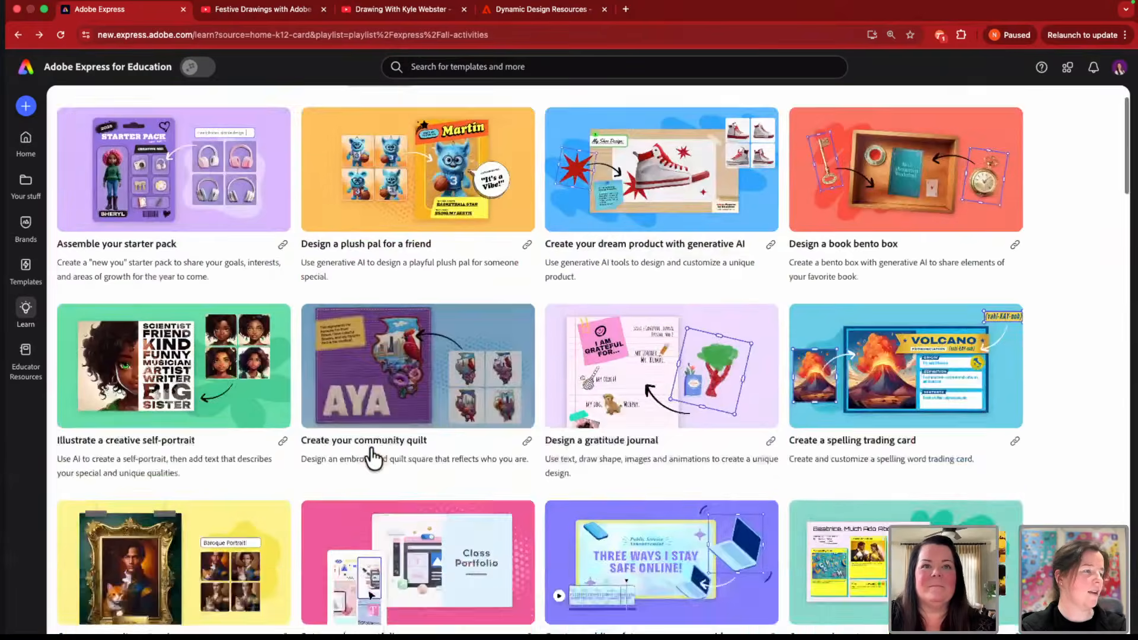
pyautogui.scroll(-10, 374, 456)
pyautogui.click(462, 333)
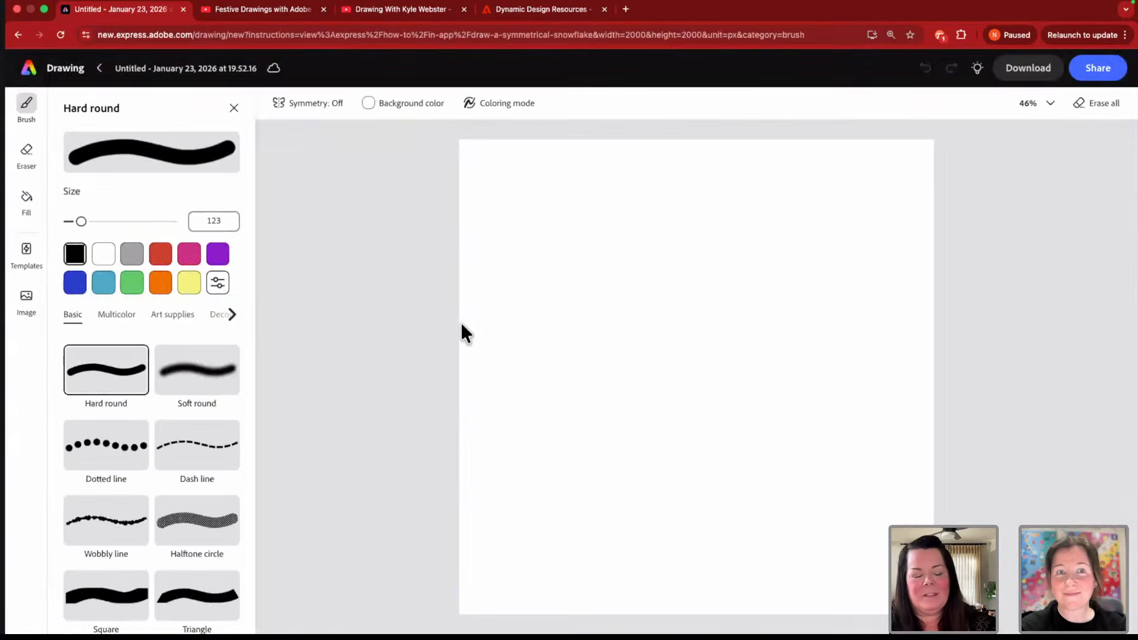
# - Open the tip How to use symmetry in Drawing and skim its tutorial video up to 0:38
pyautogui.click(977, 74)
pyautogui.hscroll(3, 1055, 326)
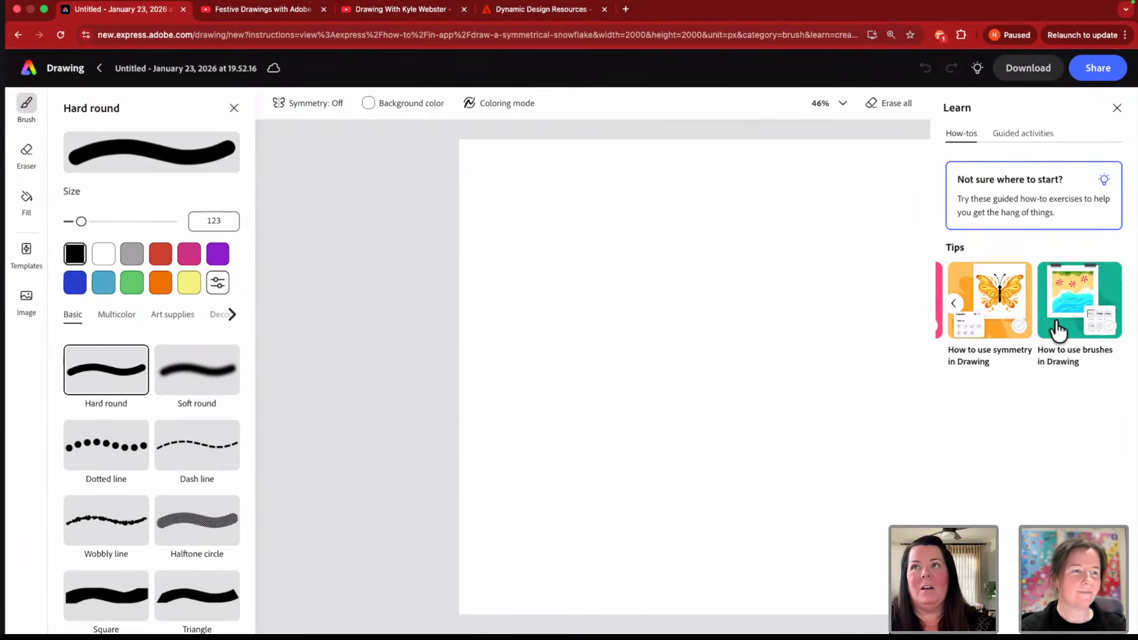
pyautogui.hscroll(-2, 1055, 329)
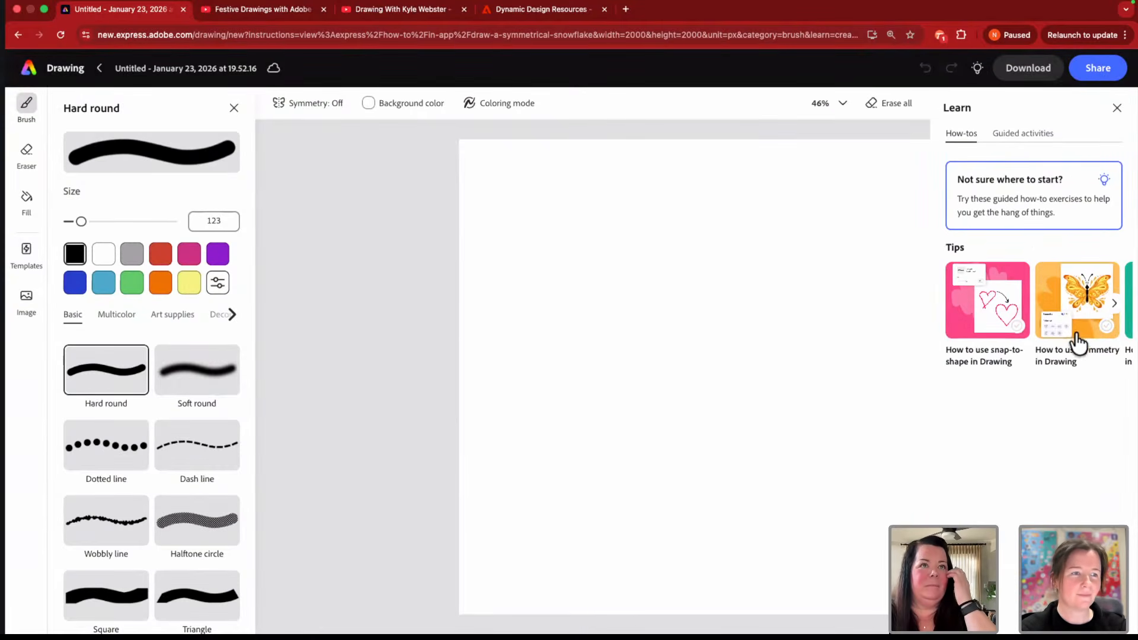
pyautogui.click(1077, 344)
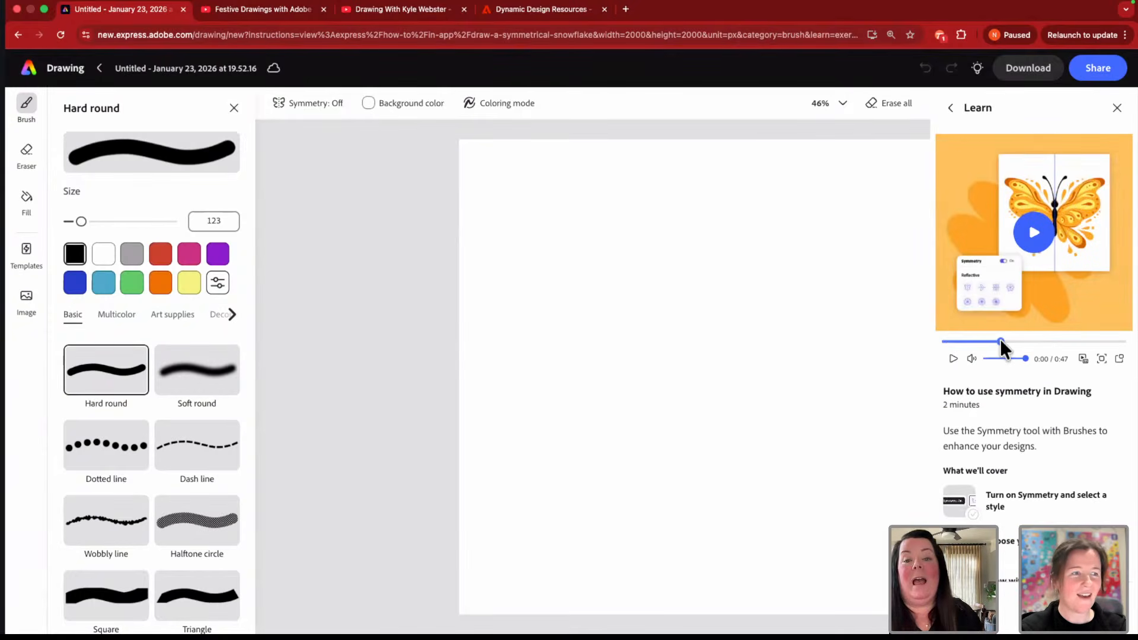
pyautogui.click(1000, 341)
pyautogui.moveTo(1040, 340); pyautogui.dragTo(1086, 339)
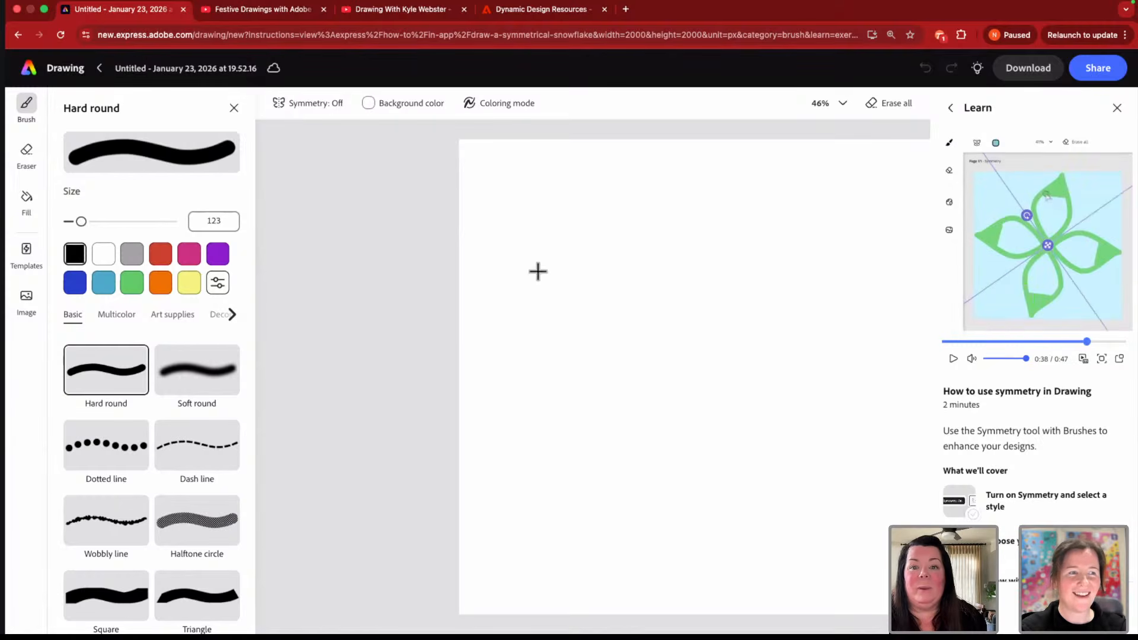
# - Leave the blank drawing and examine the lessons in the YouTube playlist Drawing With Kyle Webster, from Celtic Knots to Minibeasts
pyautogui.click(68, 71)
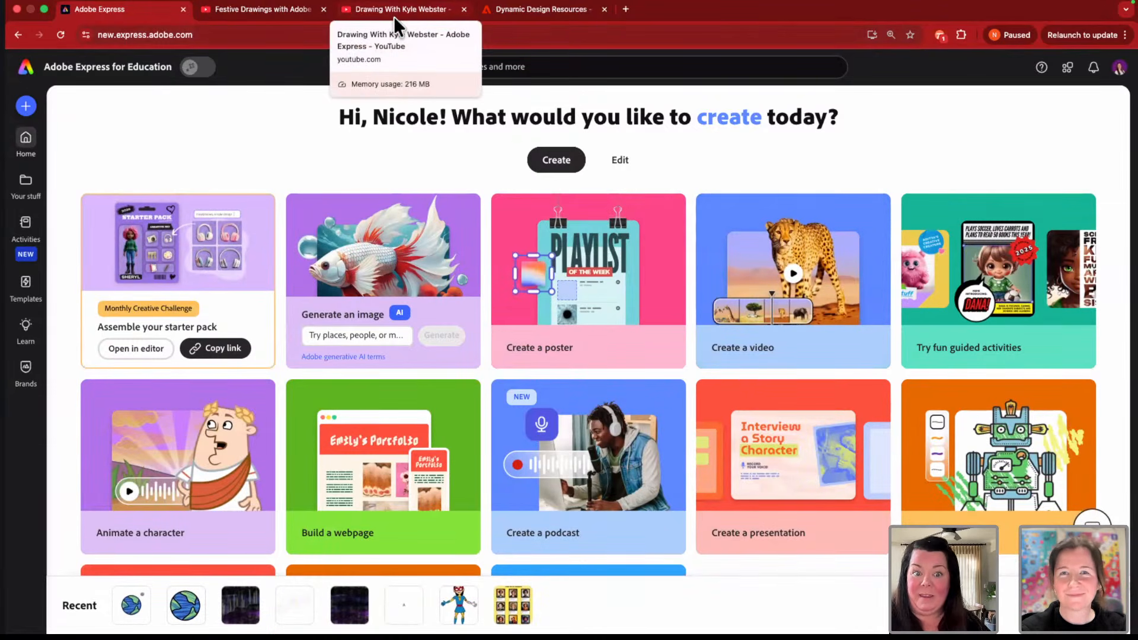
pyautogui.click(391, 12)
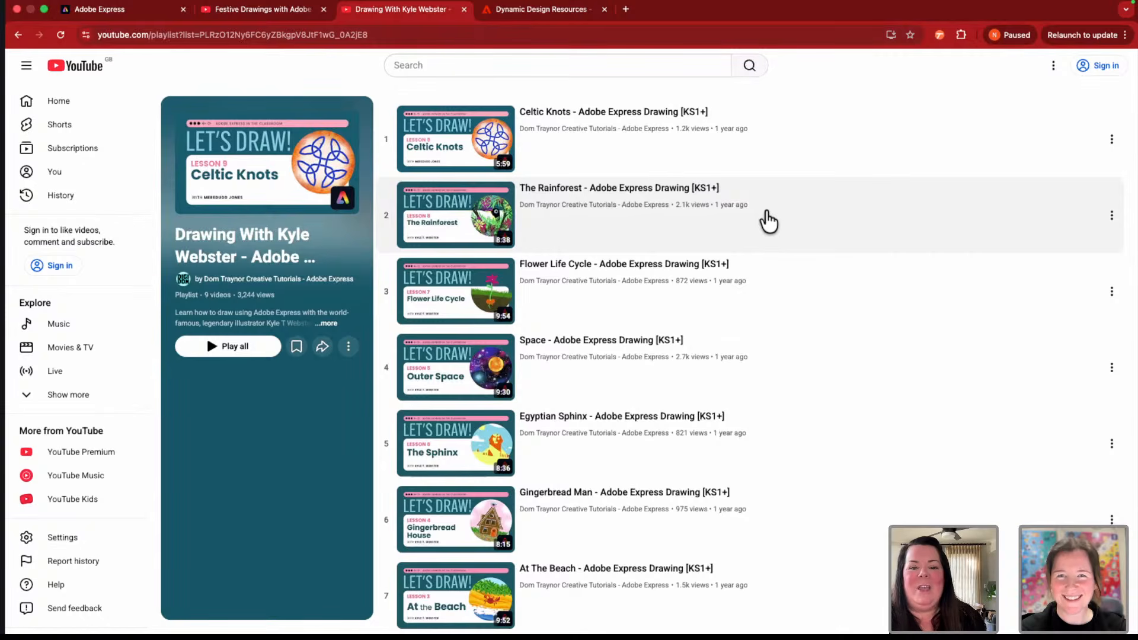
pyautogui.scroll(-1, 767, 211)
pyautogui.scroll(1, 767, 212)
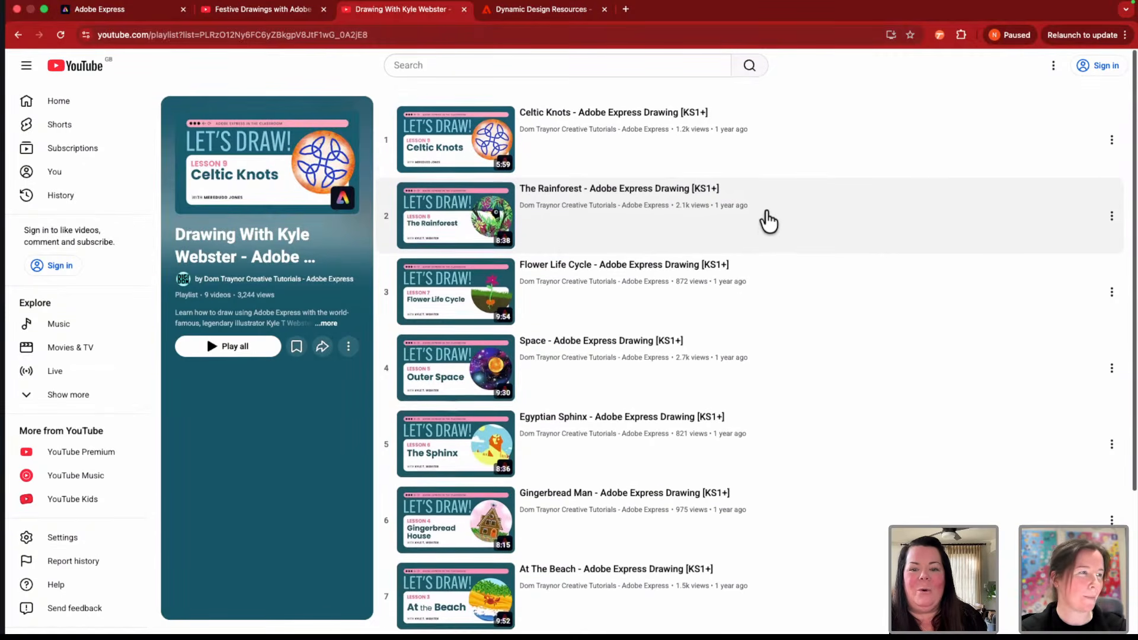
pyautogui.scroll(-2, 768, 220)
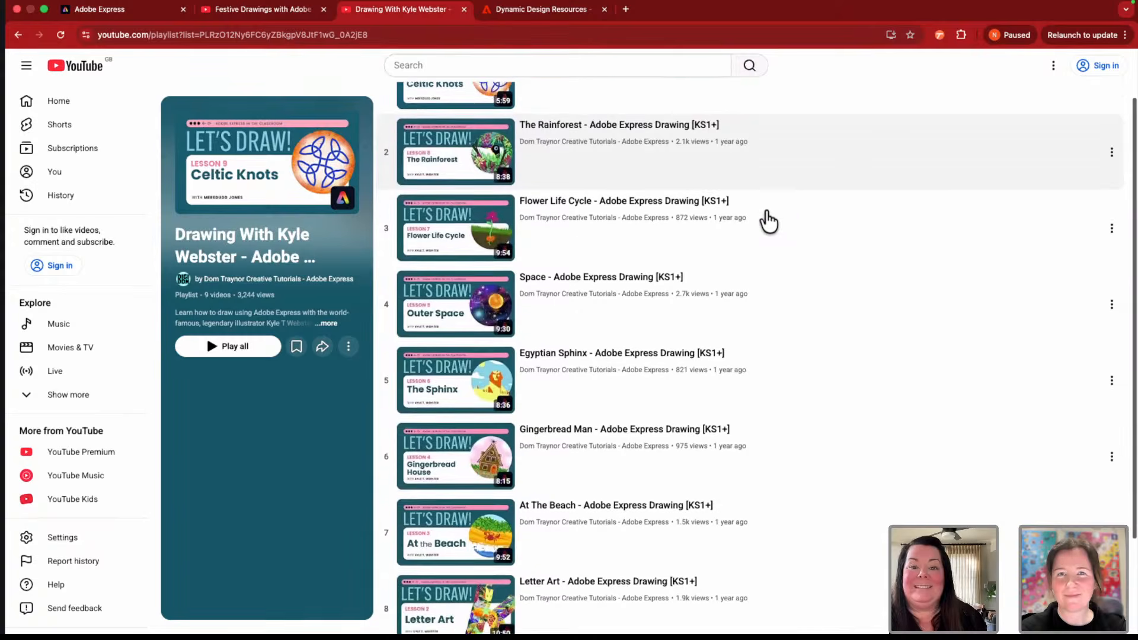
pyautogui.scroll(-3, 768, 221)
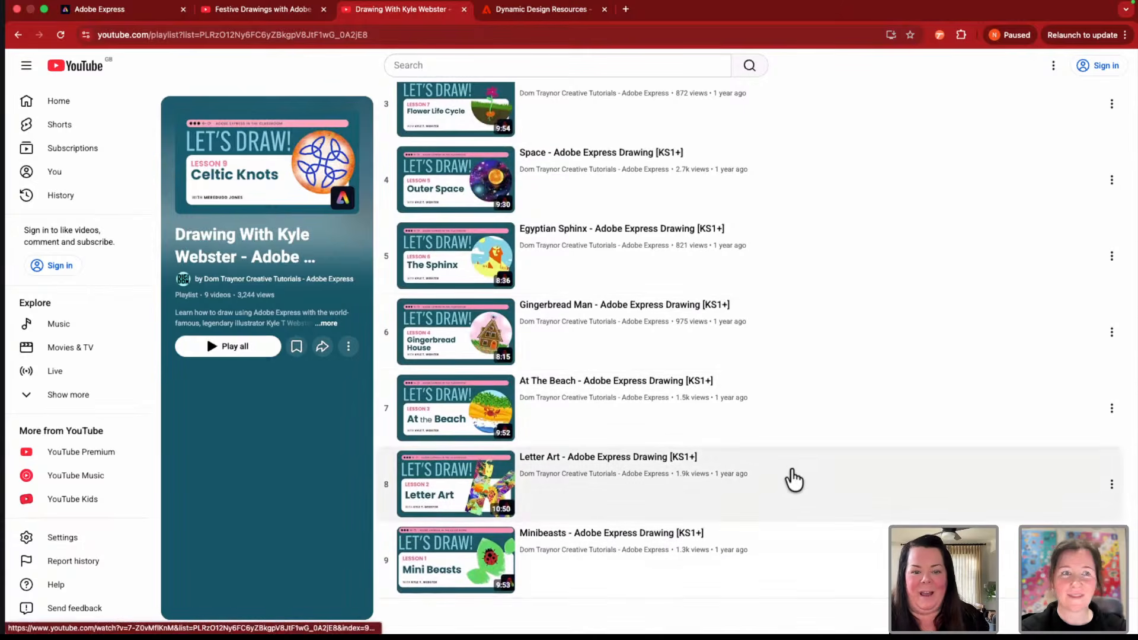
pyautogui.scroll(1, 793, 479)
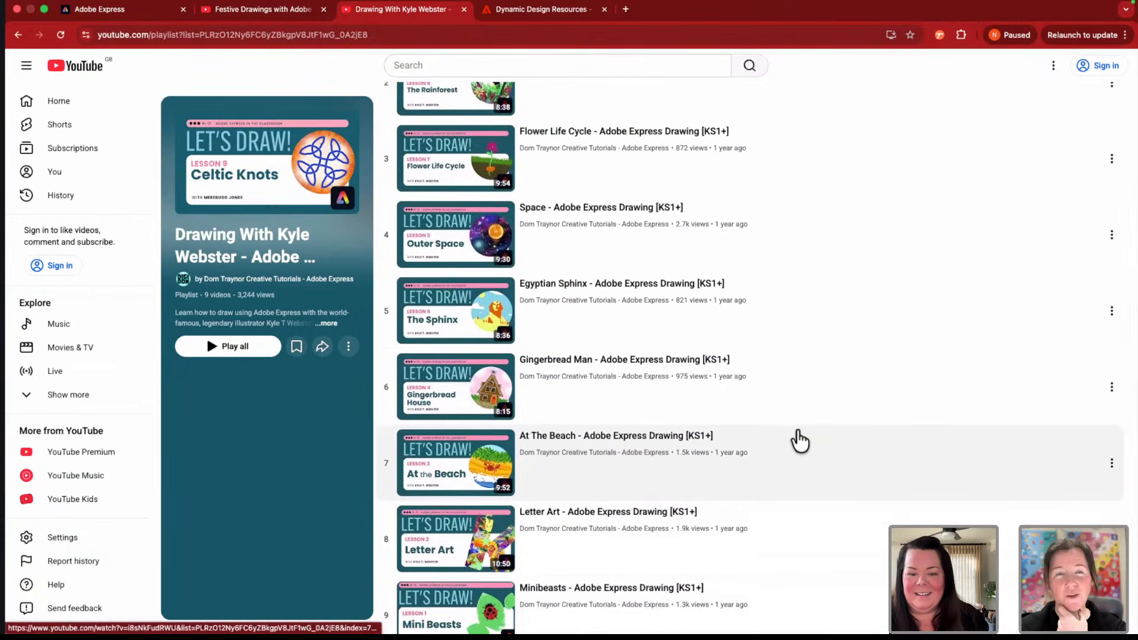
pyautogui.scroll(3, 799, 440)
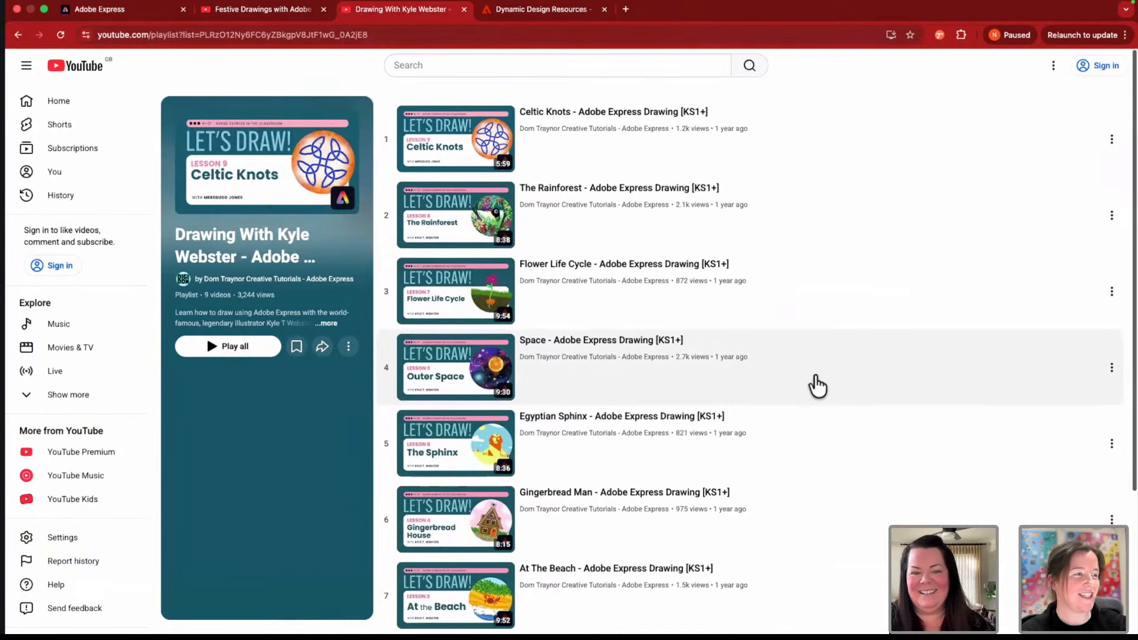
pyautogui.scroll(-5, 818, 386)
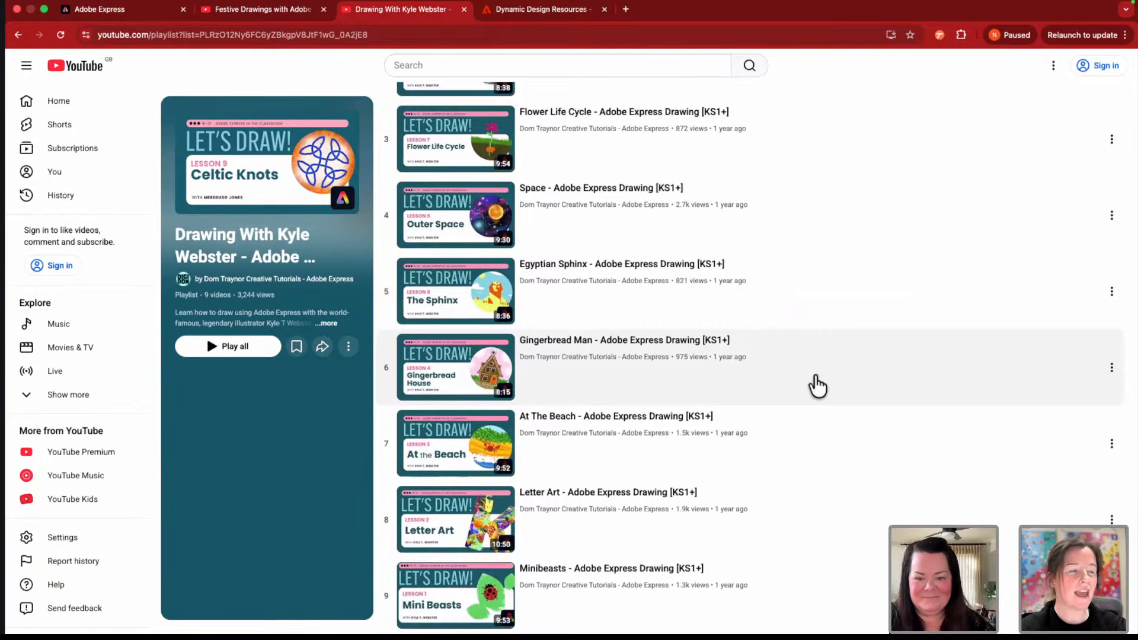
pyautogui.scroll(-2, 817, 385)
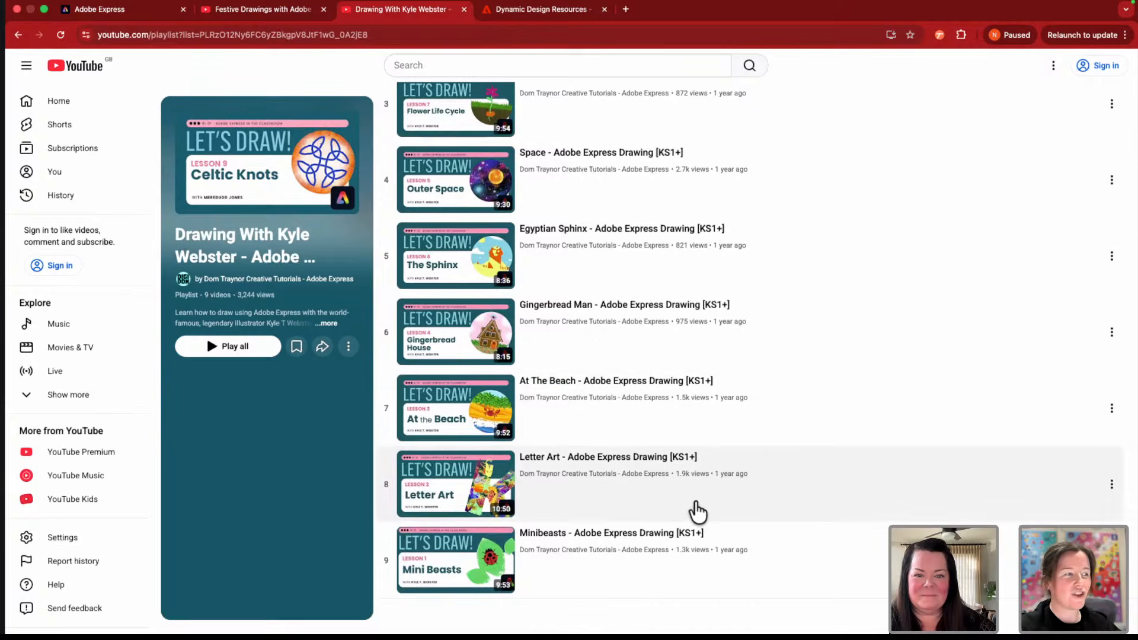
pyautogui.scroll(1, 689, 466)
pyautogui.scroll(5, 689, 465)
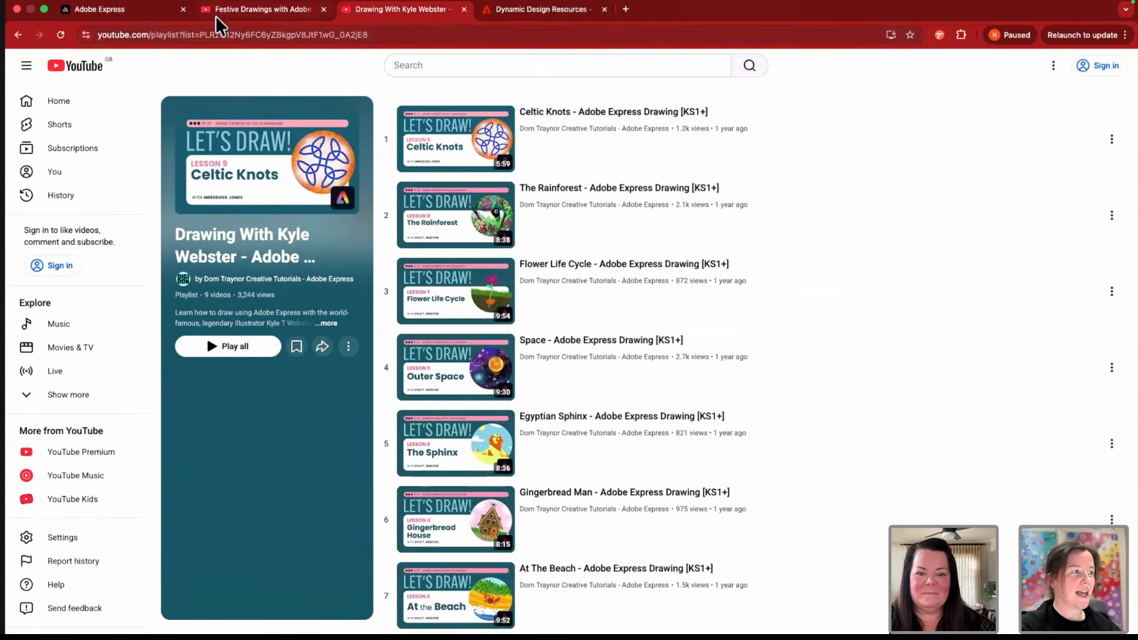
# - Leave the YouTube playlist and load the Adobe Education community site, edu.adobe.com, in a new browser tab
pyautogui.click(145, 14)
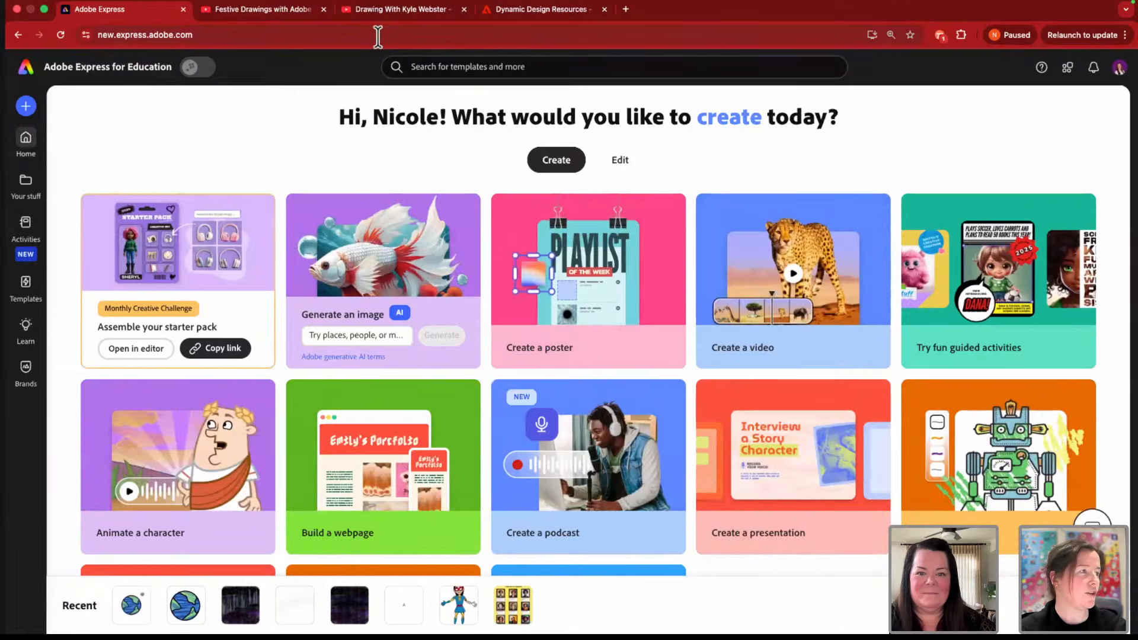
pyautogui.click(625, 9)
pyautogui.write('ed.ado')
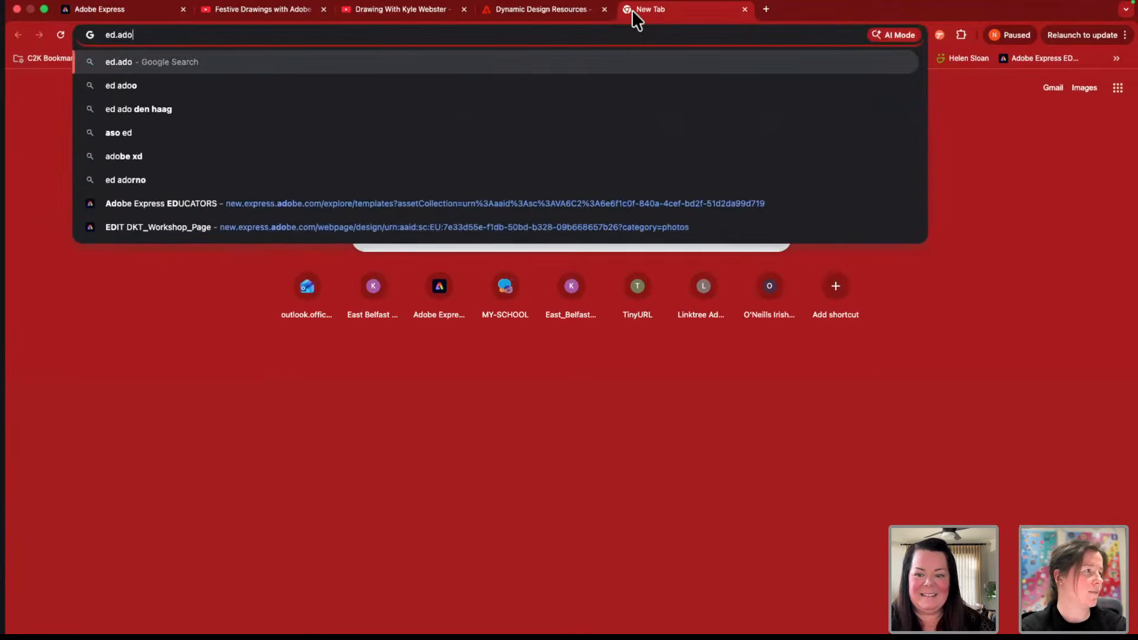
pyautogui.press('BackSpace')
pyautogui.press('BackSpace')
pyautogui.press('BackSpace')
pyautogui.press('BackSpace')
pyautogui.write('u.adobe.com')
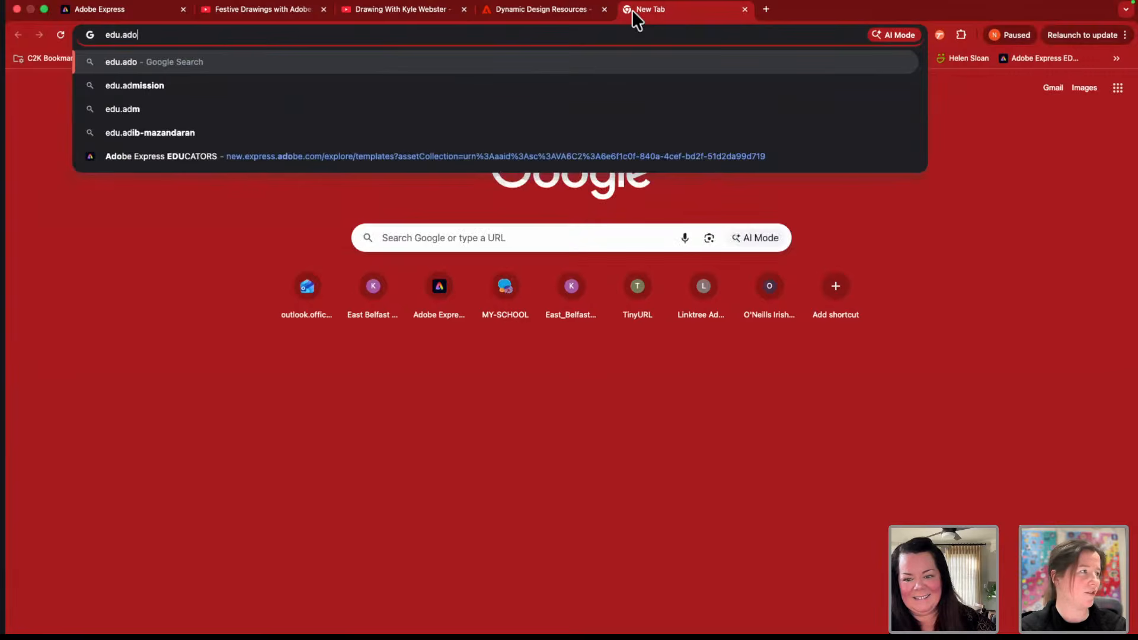
pyautogui.press('Return')
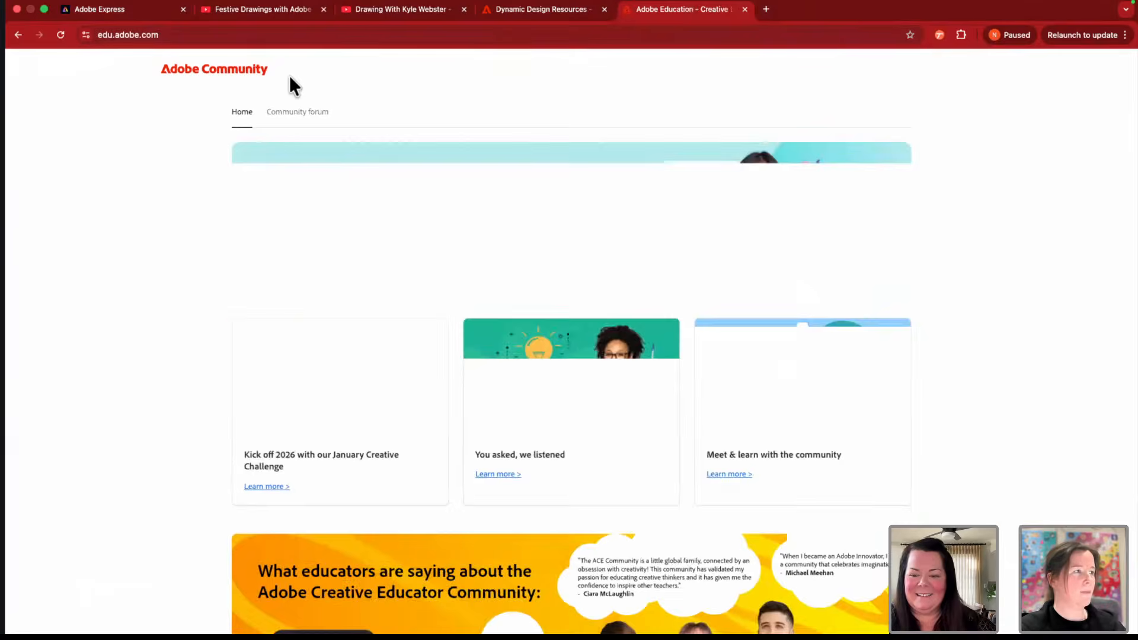
# - Revisit the Festive Drawings playlist, return to the Adobe Education site, and read the Dynamic Design Resources discussion in its community forum
pyautogui.click(236, 11)
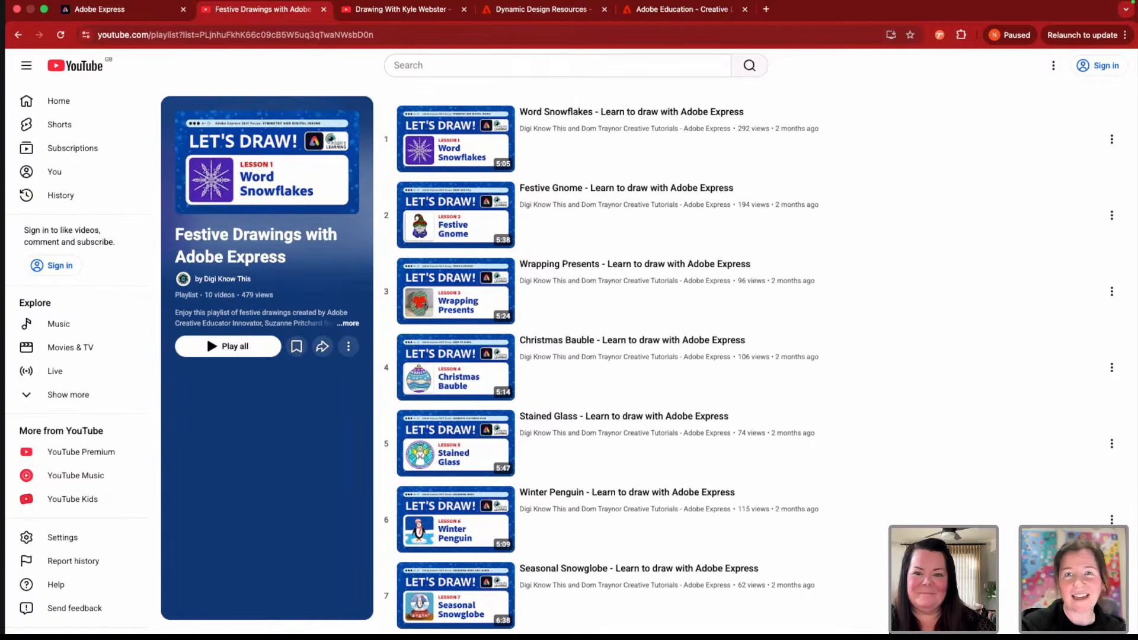
pyautogui.click(660, 14)
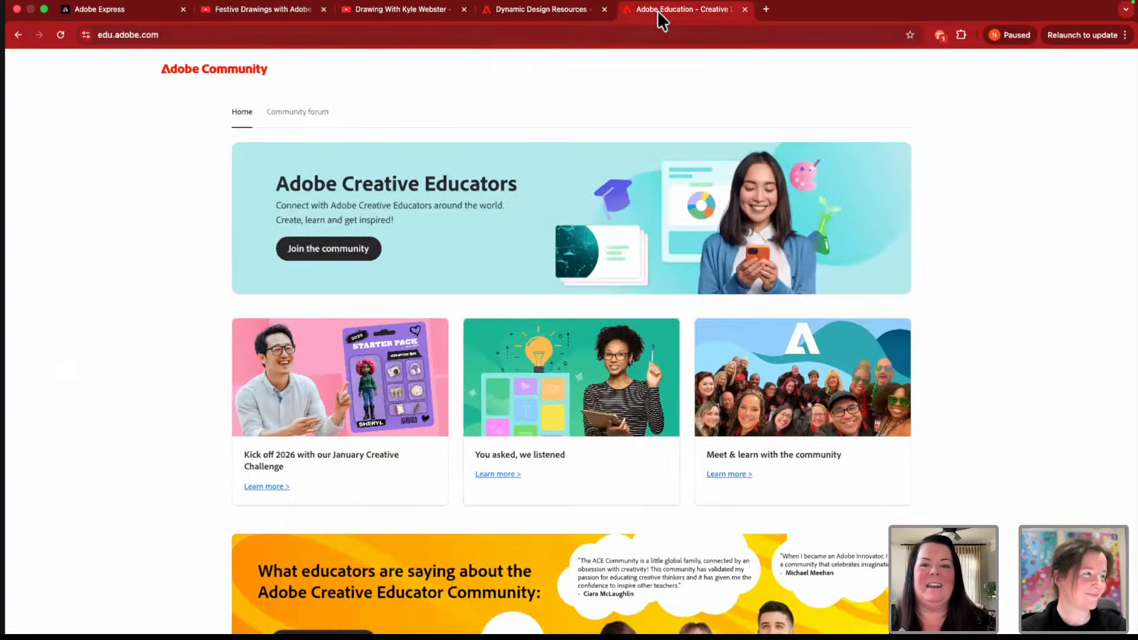
pyautogui.click(310, 113)
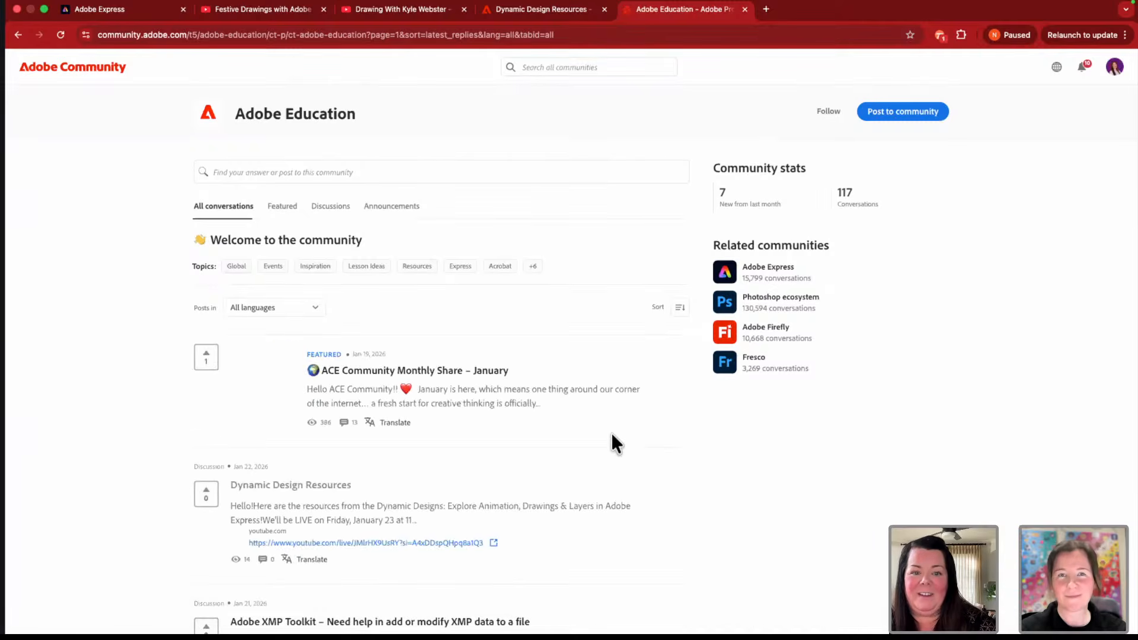
pyautogui.scroll(-2, 612, 435)
pyautogui.scroll(-3, 612, 438)
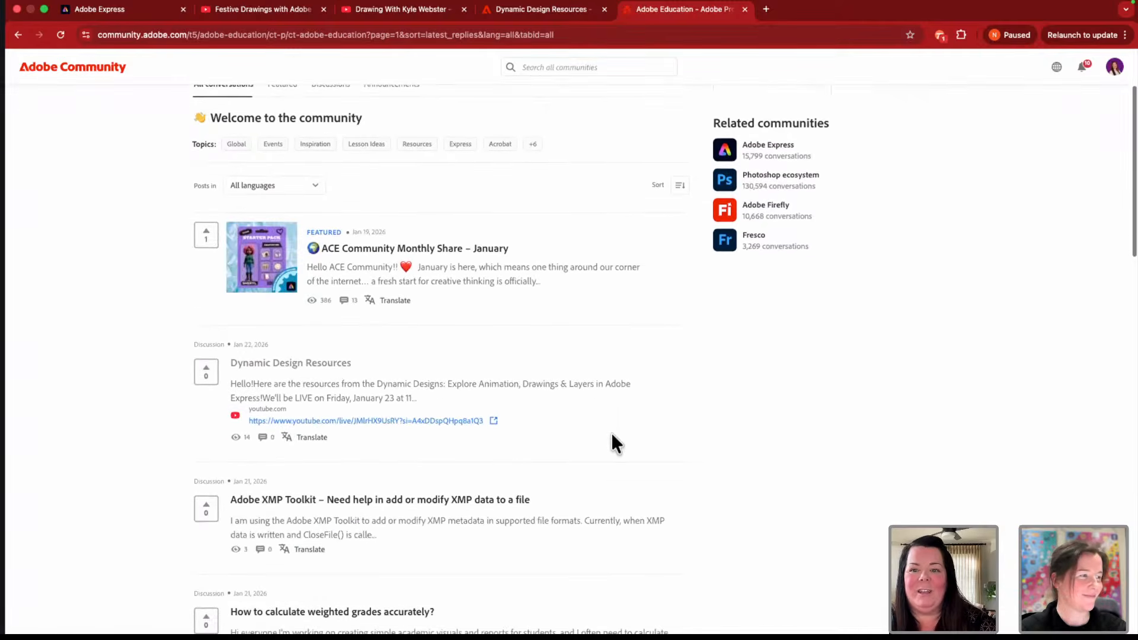
pyautogui.click(294, 372)
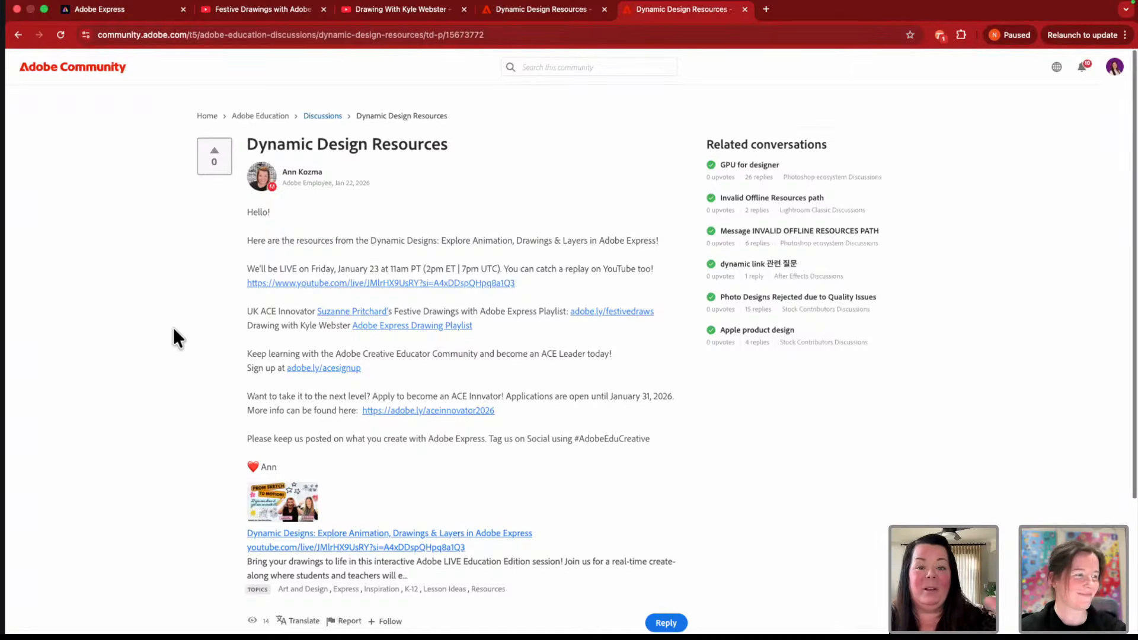
pyautogui.scroll(-1, 174, 329)
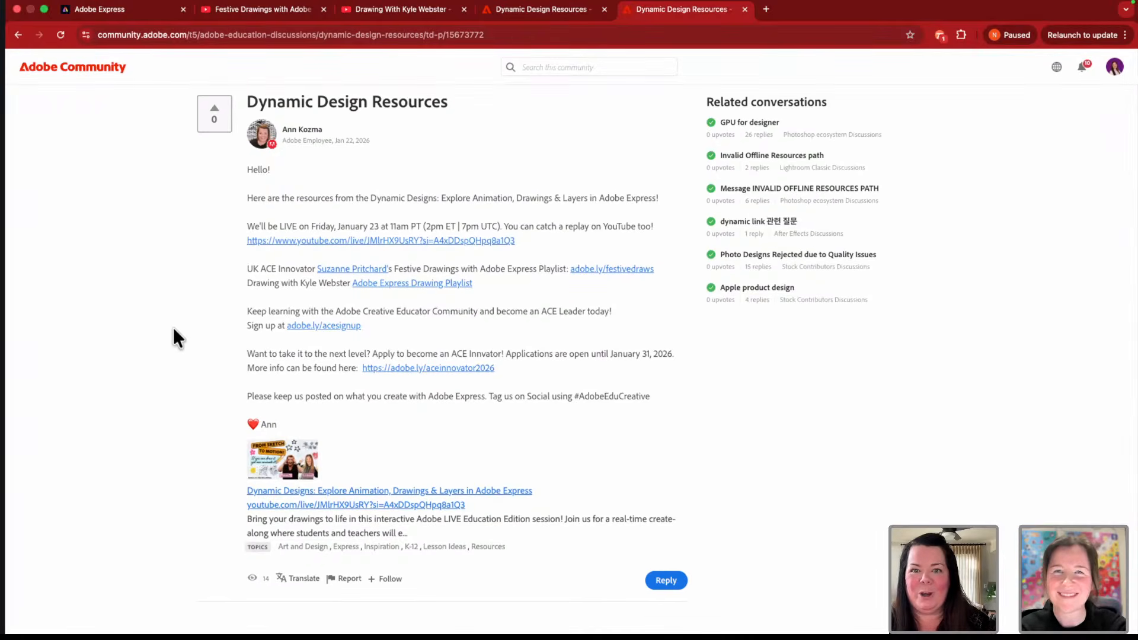